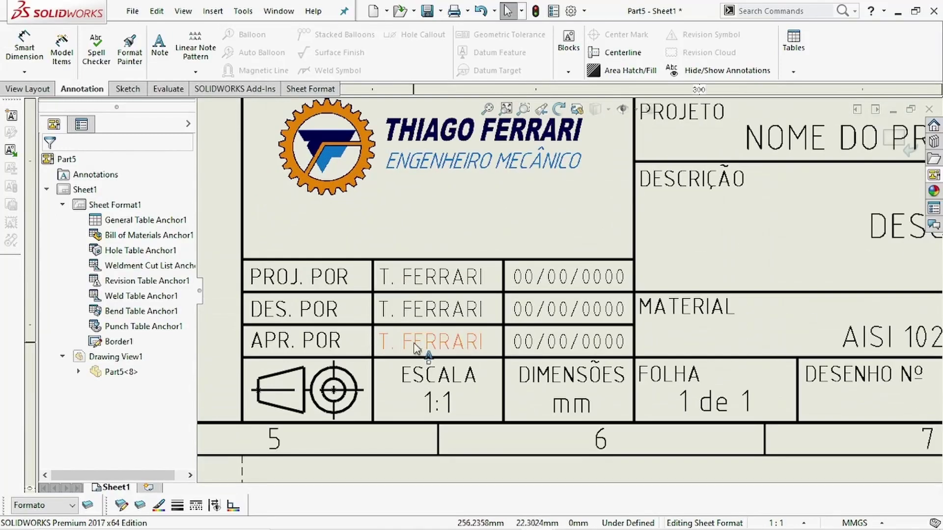
- Link the title block's designer note to a property from the referenced model
double_click(444, 281)
click(76, 325)
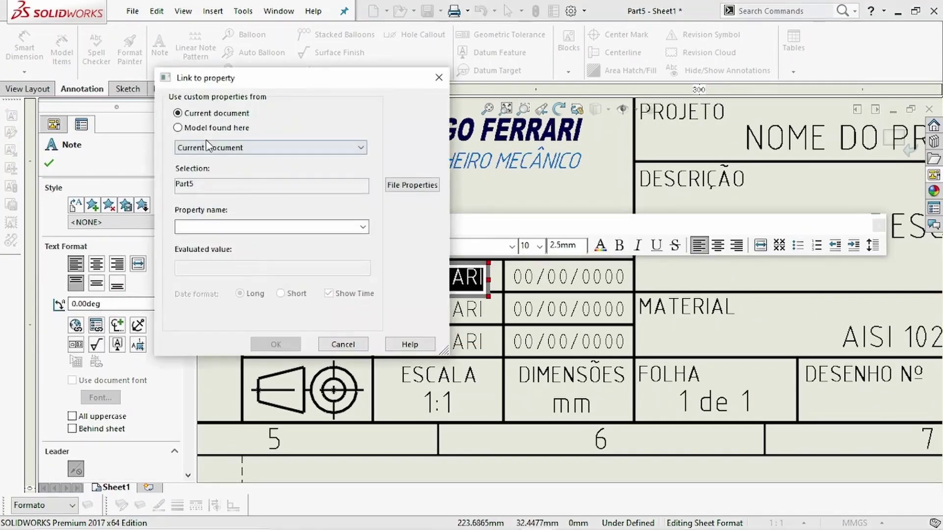
click(177, 128)
click(362, 227)
click(230, 329)
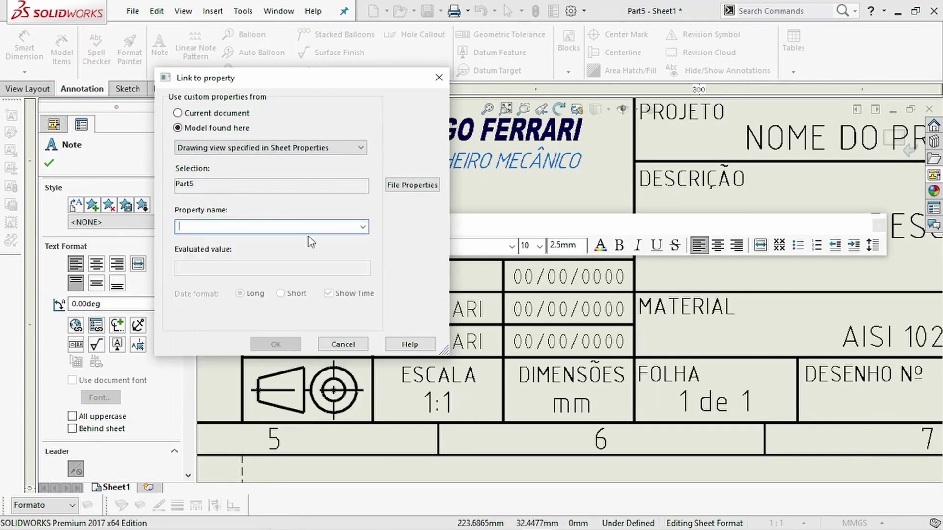
click(347, 357)
scroll(471, 295, up, 2)
click(688, 319)
- Add a new DesignBy custom property in the document's File Properties
click(76, 325)
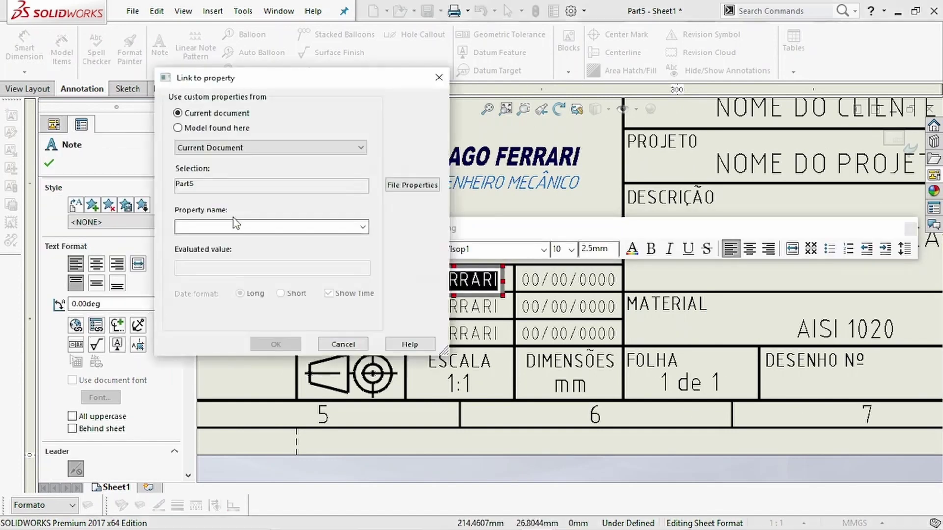
click(378, 187)
click(261, 293)
text(dES)
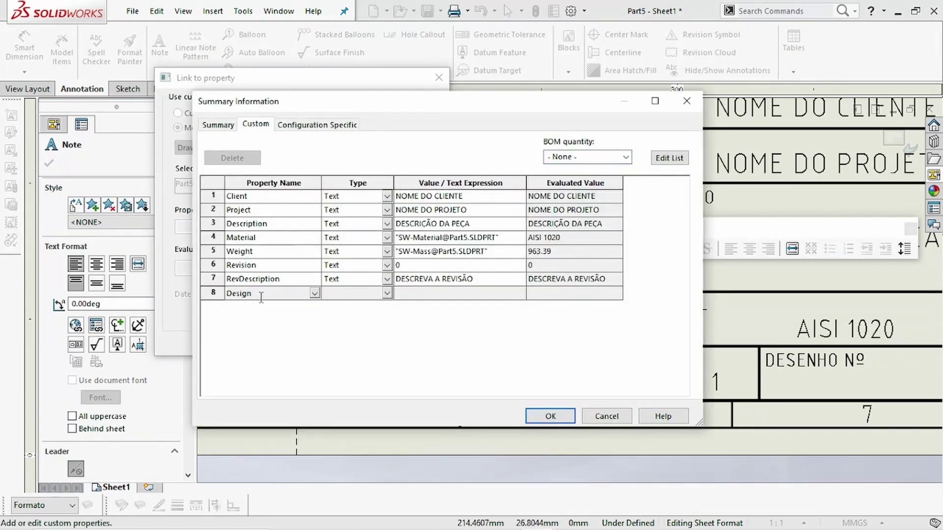
key(Return)
key(Escape)
key(Escape)
- Link the date note to the SW-Short Date property so it reads 4/5/2022
click(97, 325)
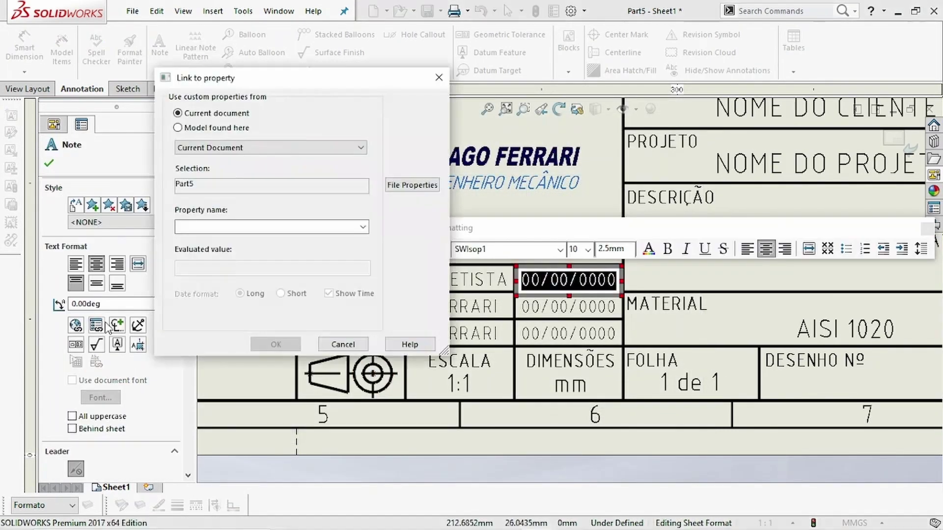
click(217, 127)
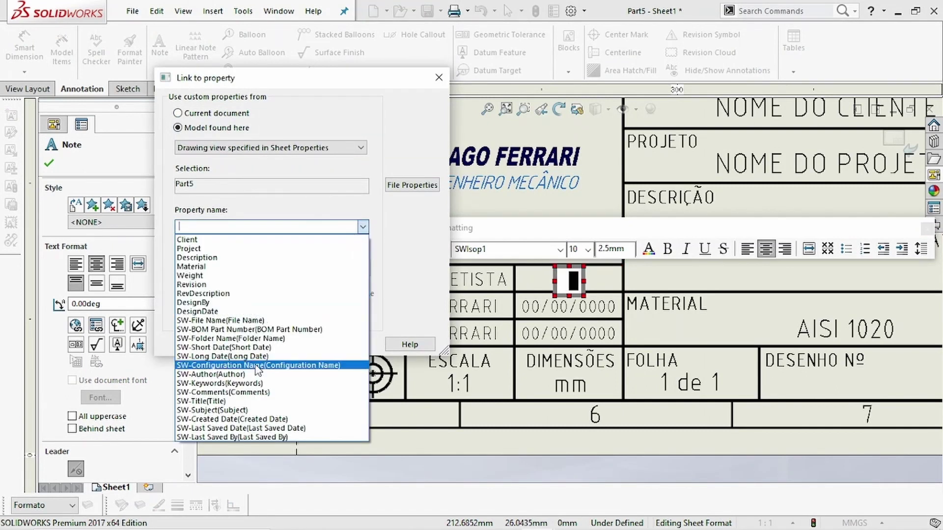
click(223, 347)
click(275, 343)
key(Escape)
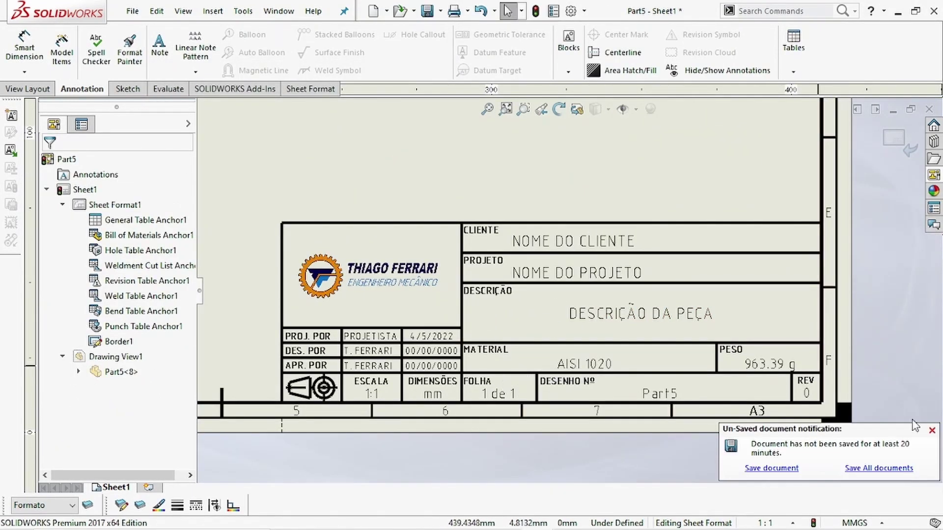
- Bring up the sheet format's context options
right_click(96, 205)
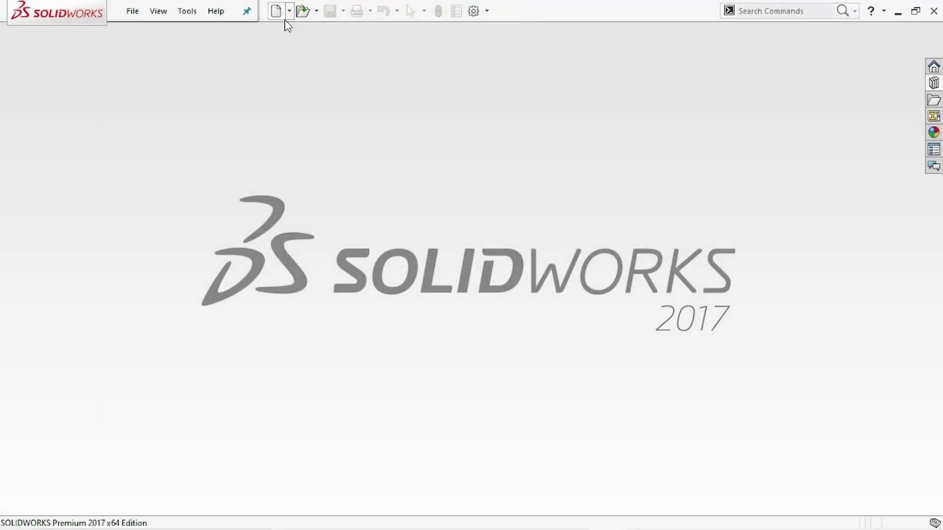
- Create a new blank part, Part5, from the Part template
click(276, 10)
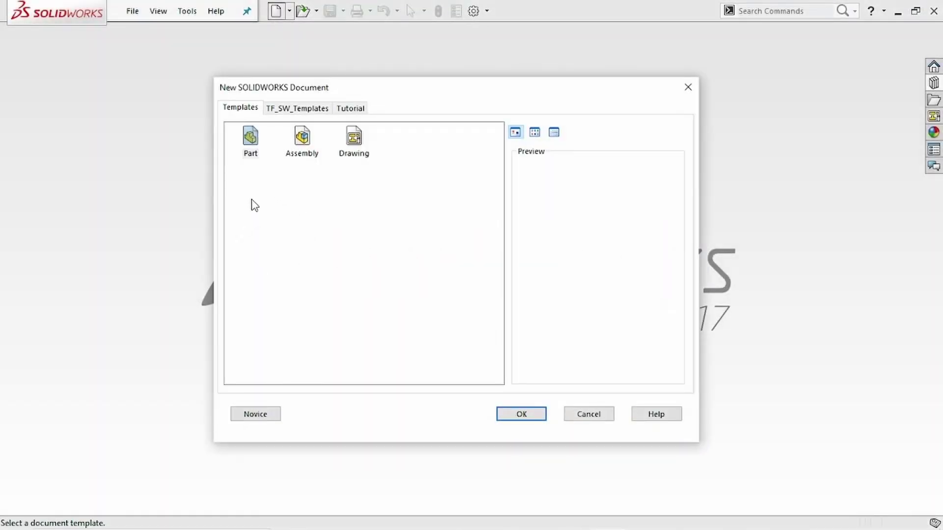
click(249, 147)
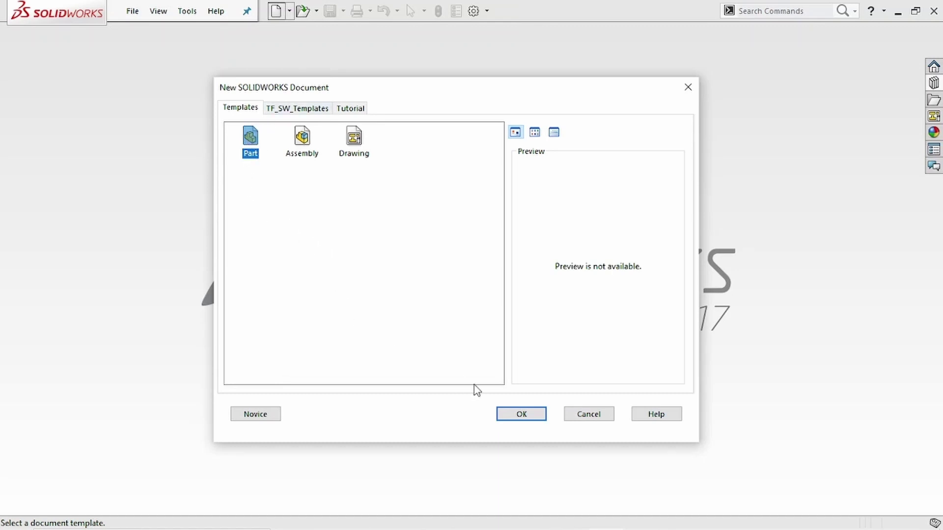
click(524, 414)
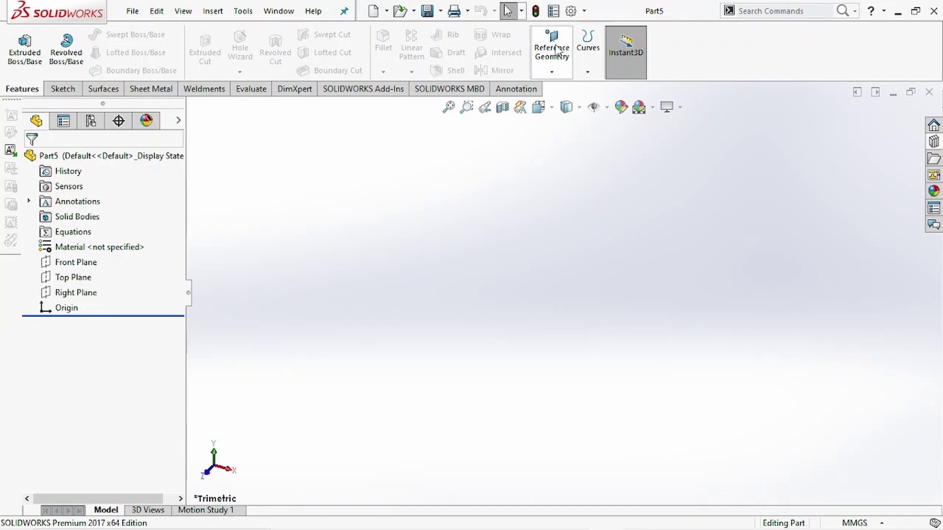
click(570, 11)
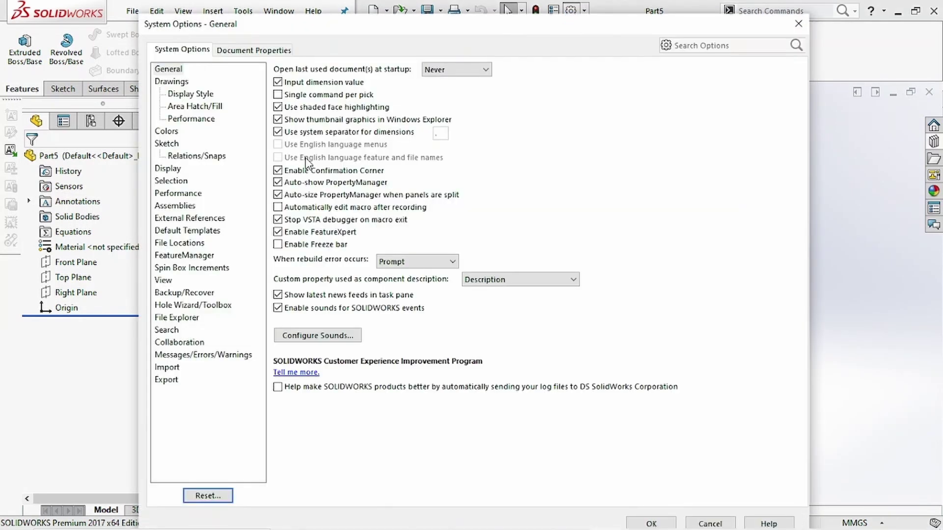
click(189, 98)
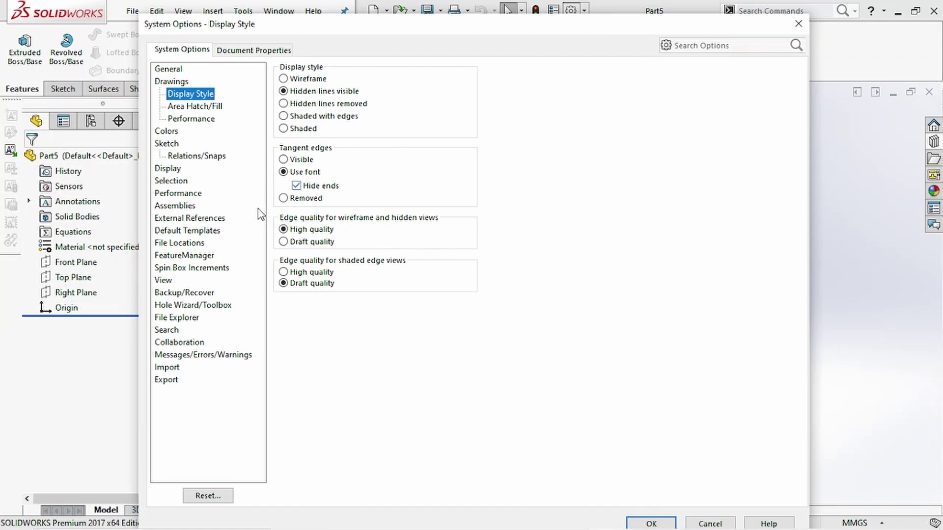
click(250, 50)
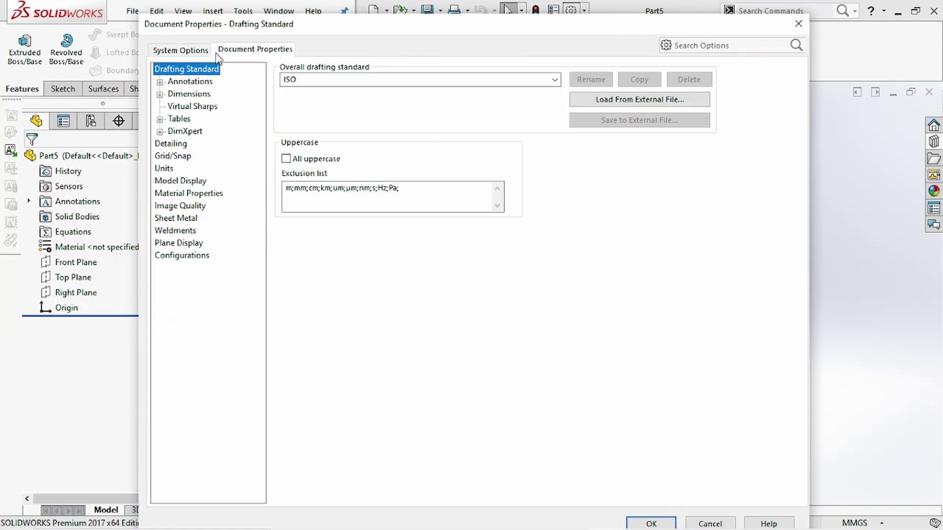
click(195, 53)
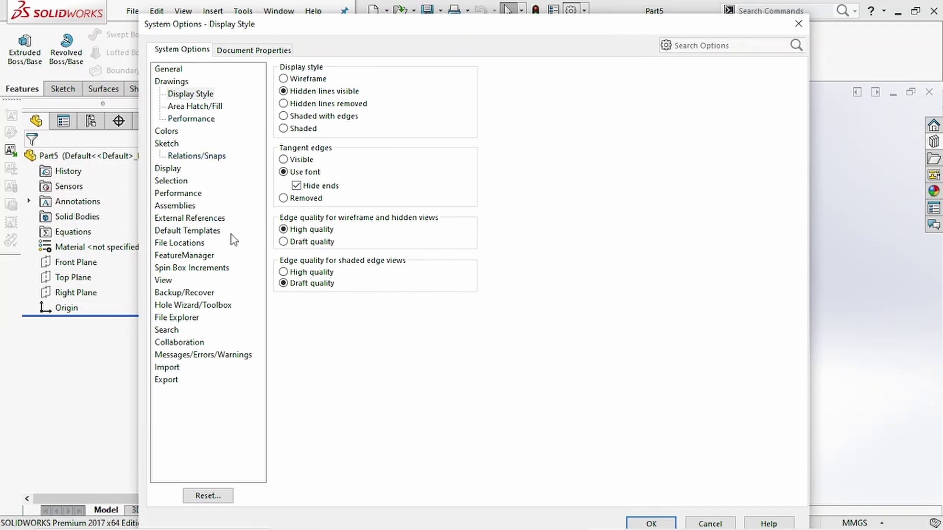
click(240, 51)
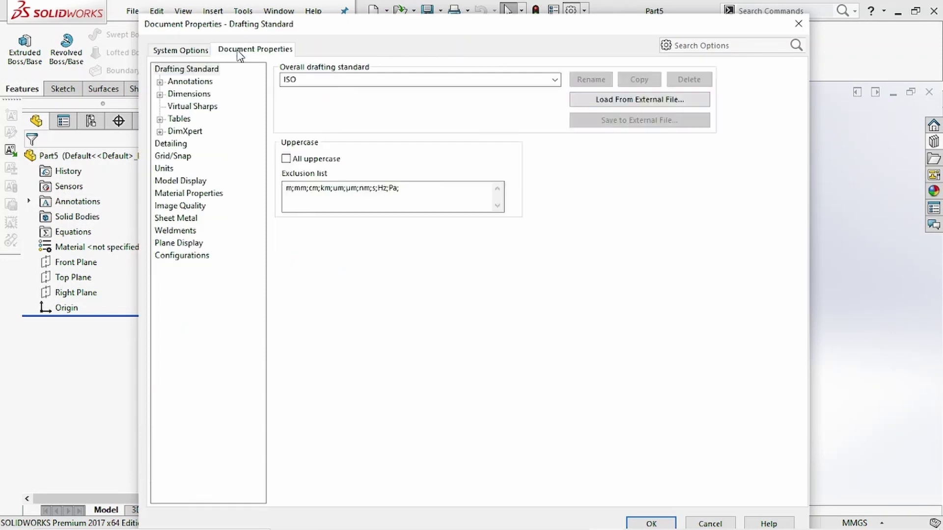
click(164, 168)
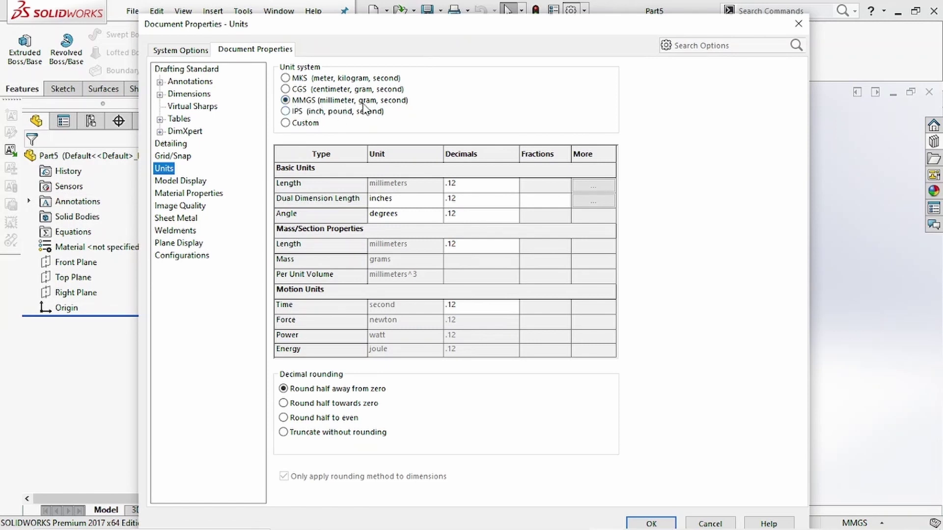
click(653, 523)
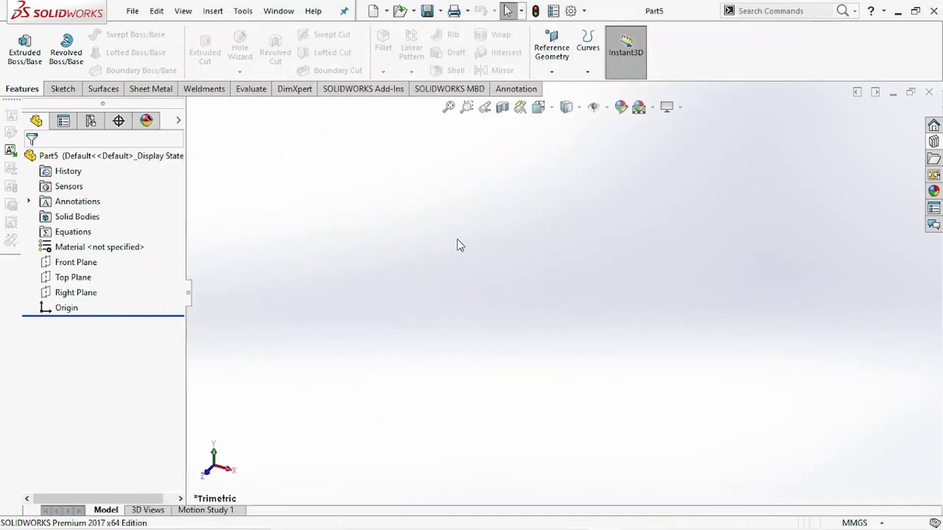
click(74, 277)
- Sketch a 50 × 50 mm centre rectangle at the origin on the Top Plane
click(87, 262)
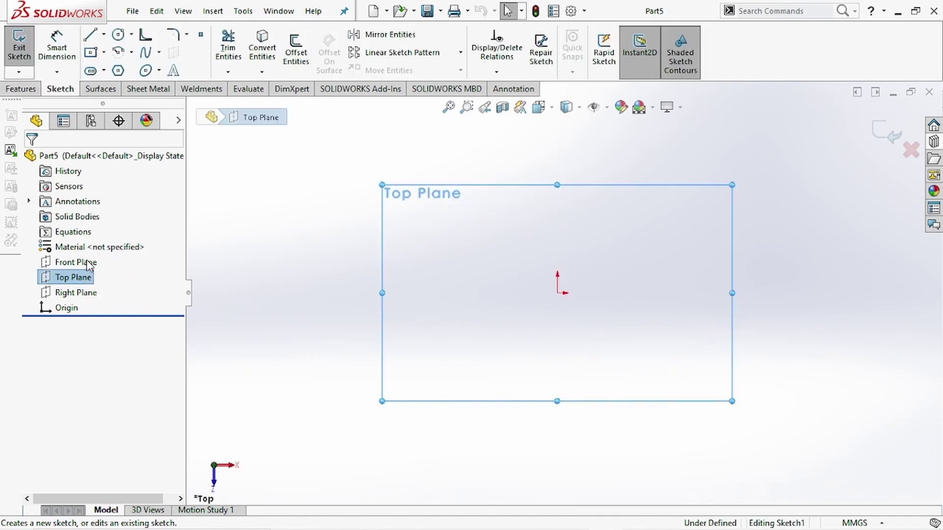
click(91, 52)
click(557, 293)
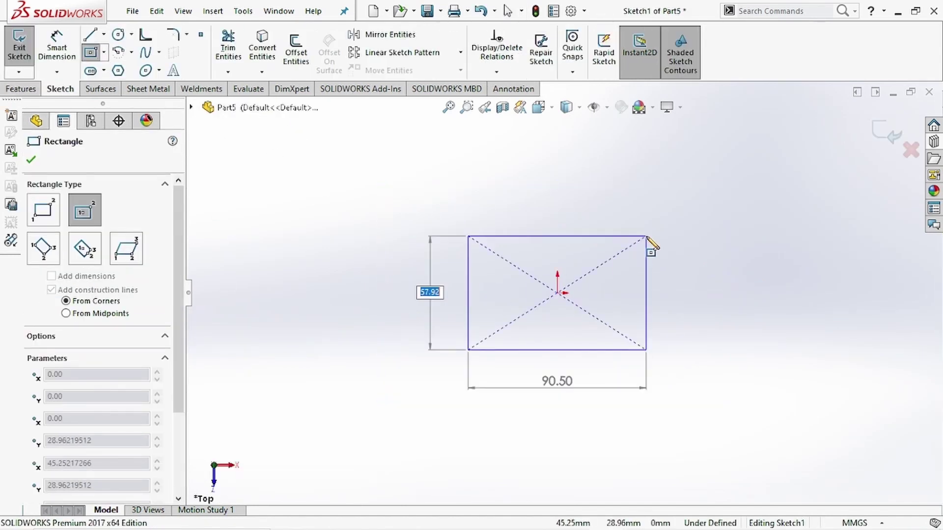
text(50)
key(Tab)
text(50)
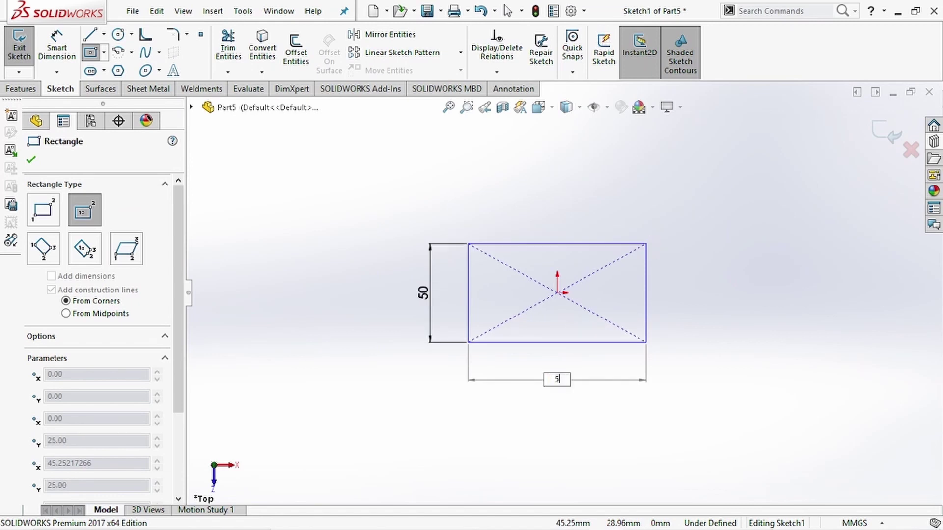
key(Return)
click(891, 131)
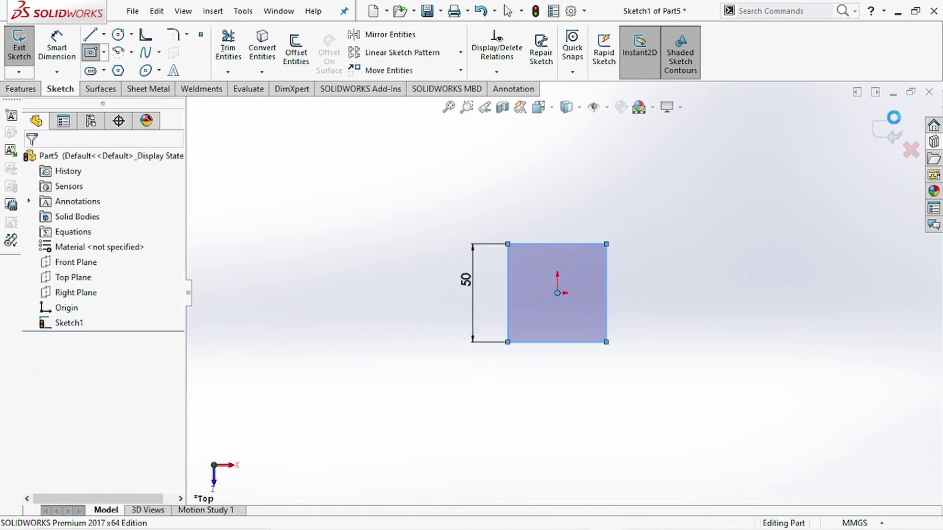
- Extrude the square Mid Plane to 50 mm depth, forming the cube Boss-Extrude1
key(ctrl+7)
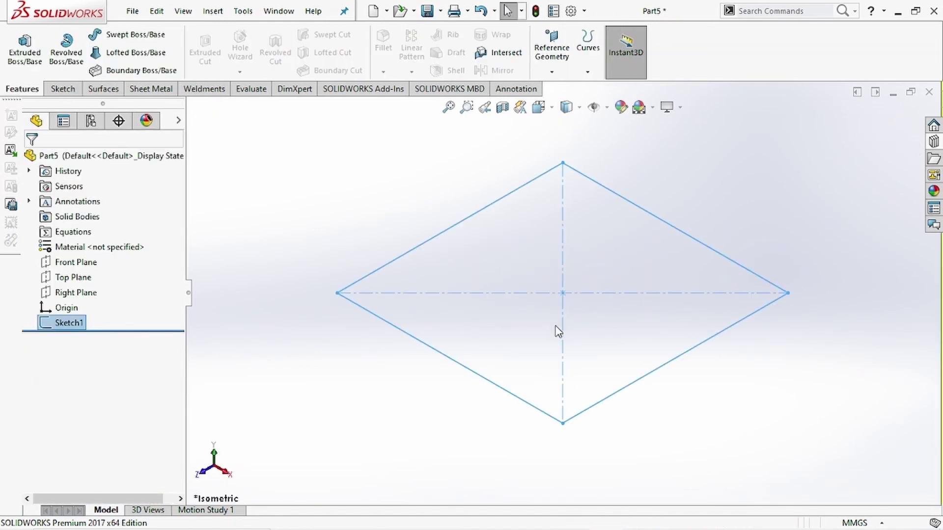
click(558, 332)
click(598, 337)
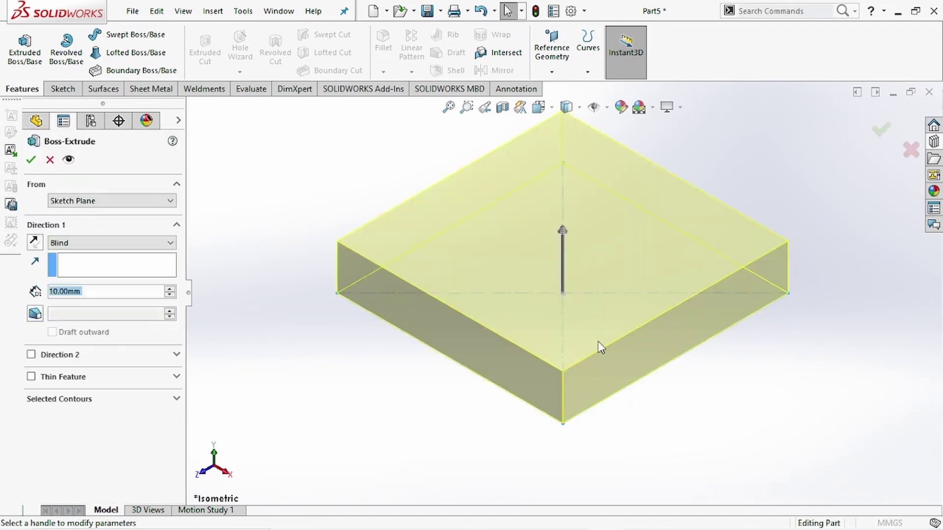
click(154, 244)
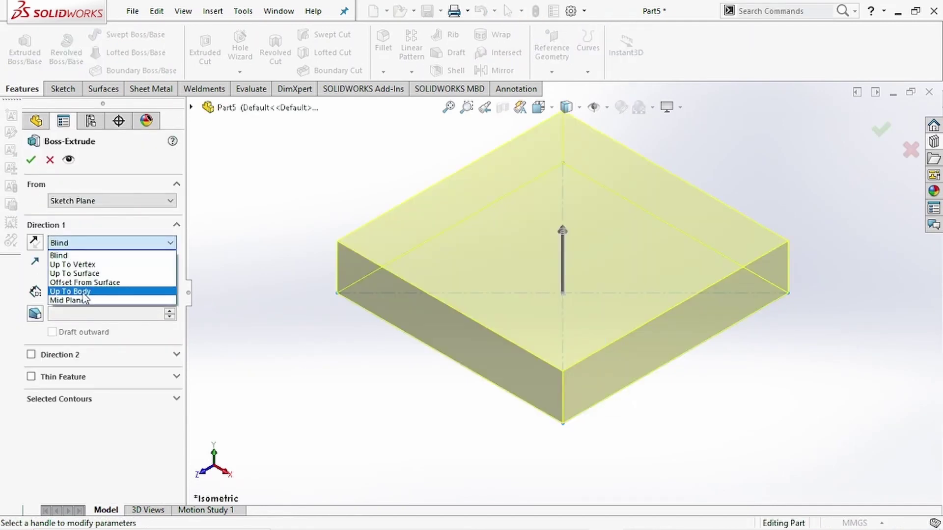
click(107, 303)
text(50)
key(Return)
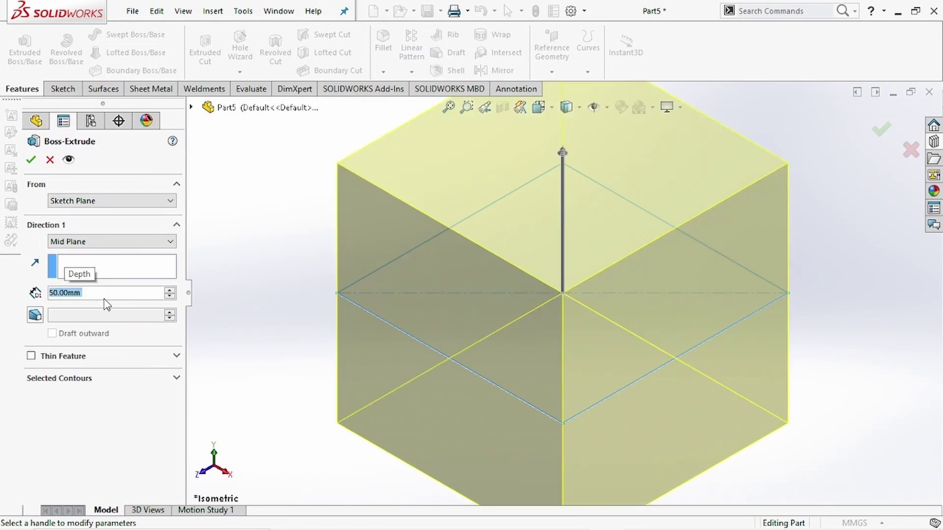
click(32, 159)
key(f)
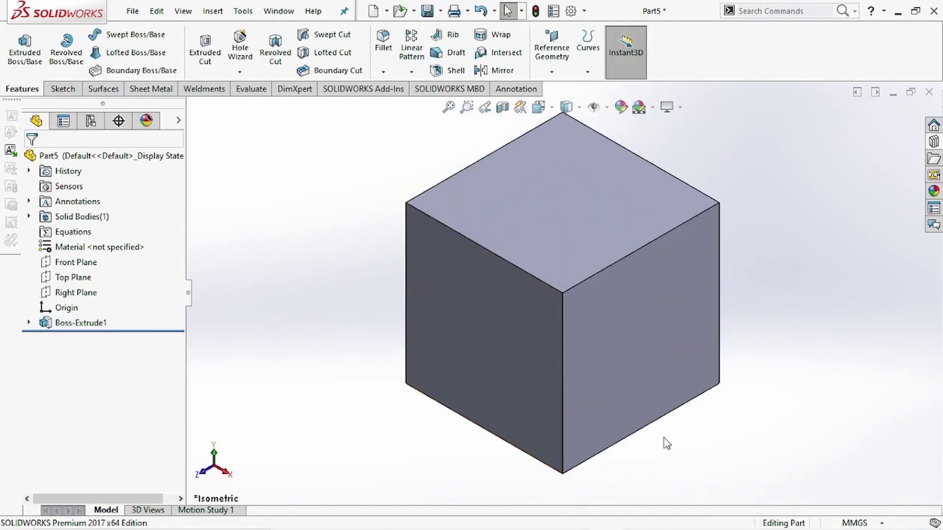
key(s)
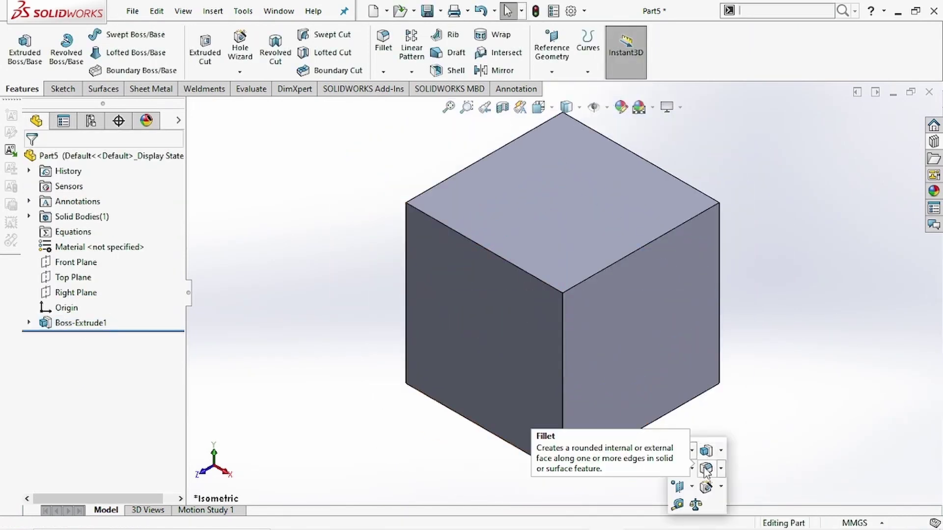
- Fillet all cube edges at 5 mm radius using the internal-to-feature edge selection
click(706, 469)
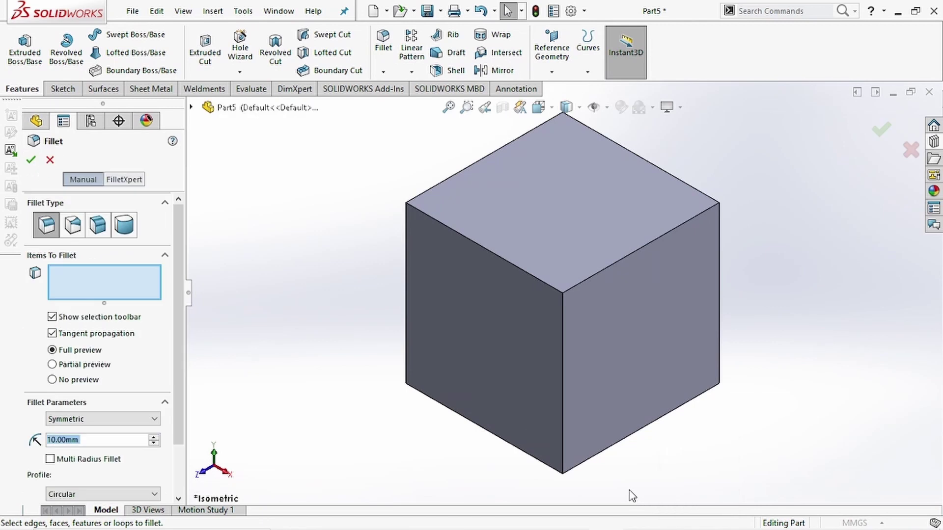
click(590, 281)
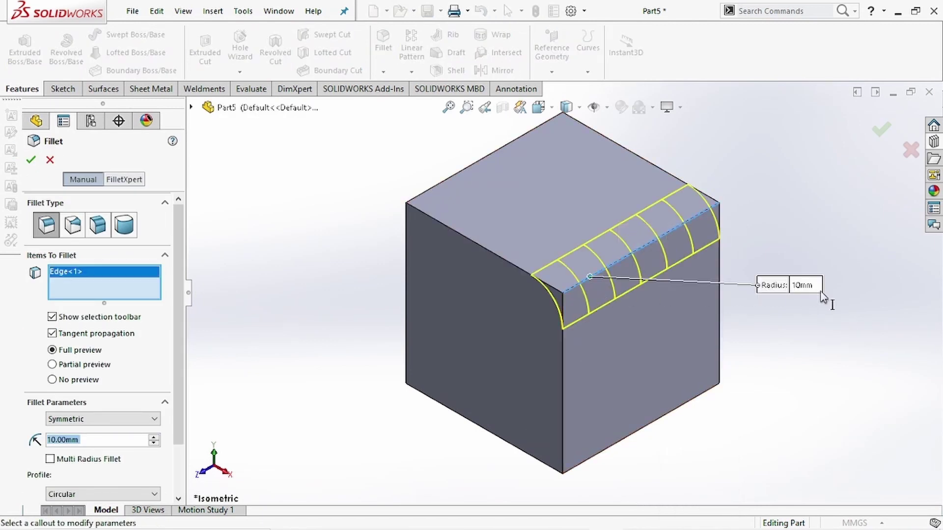
click(802, 286)
text(5)
key(Return)
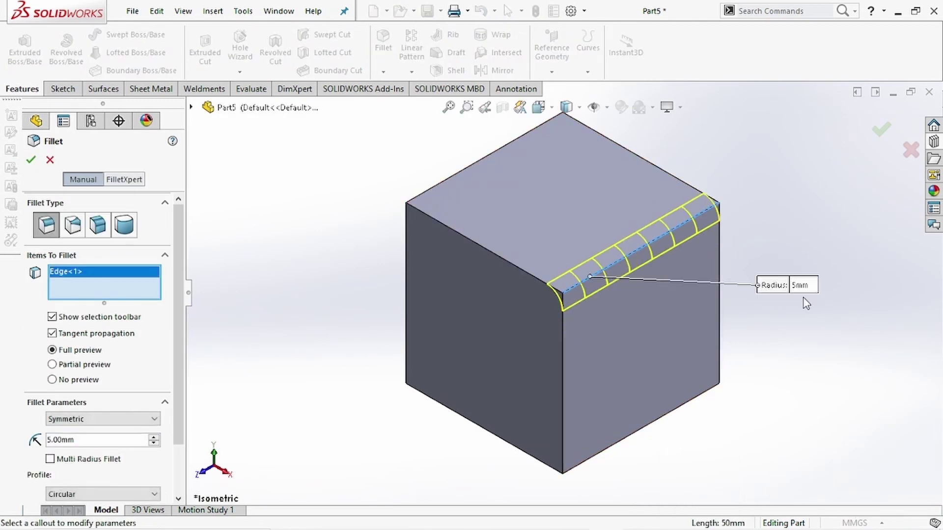
click(520, 269)
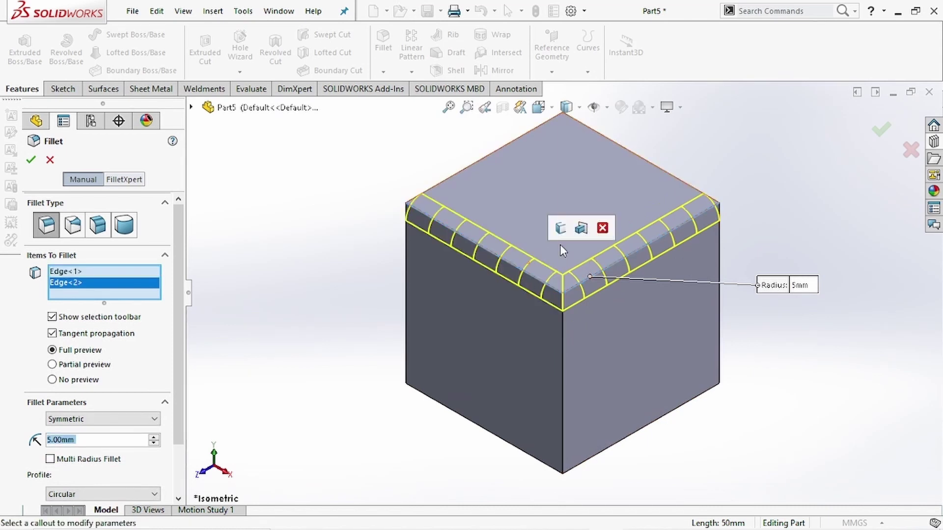
click(581, 228)
key(Return)
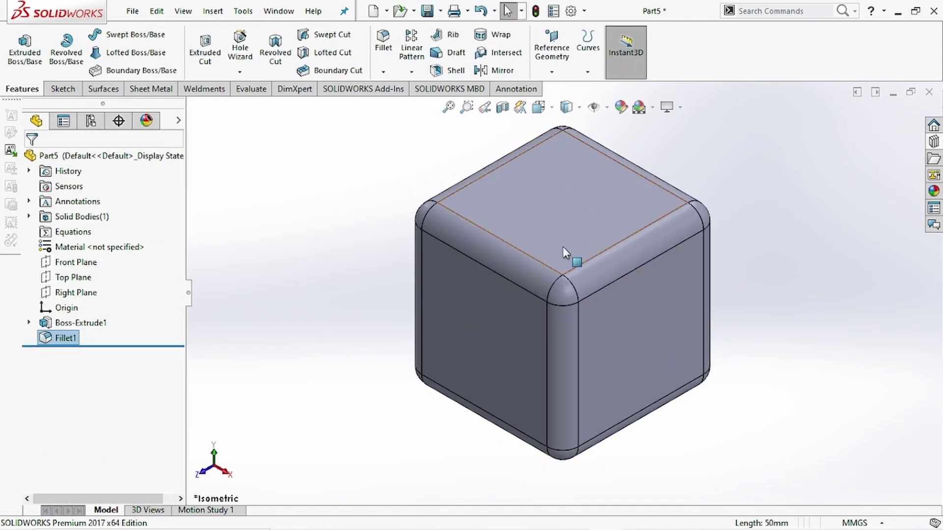
- Assign AISI 1020 steel from the material library to Part5
right_click(93, 251)
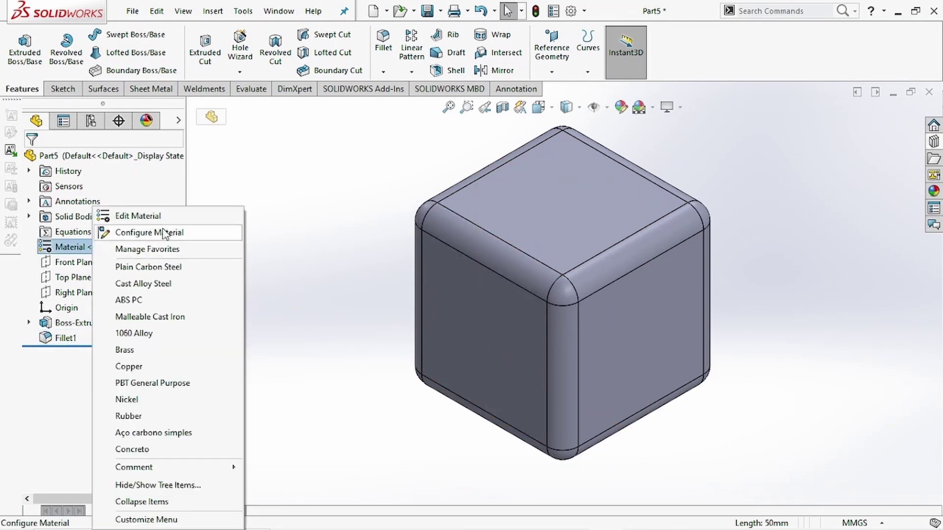
click(137, 216)
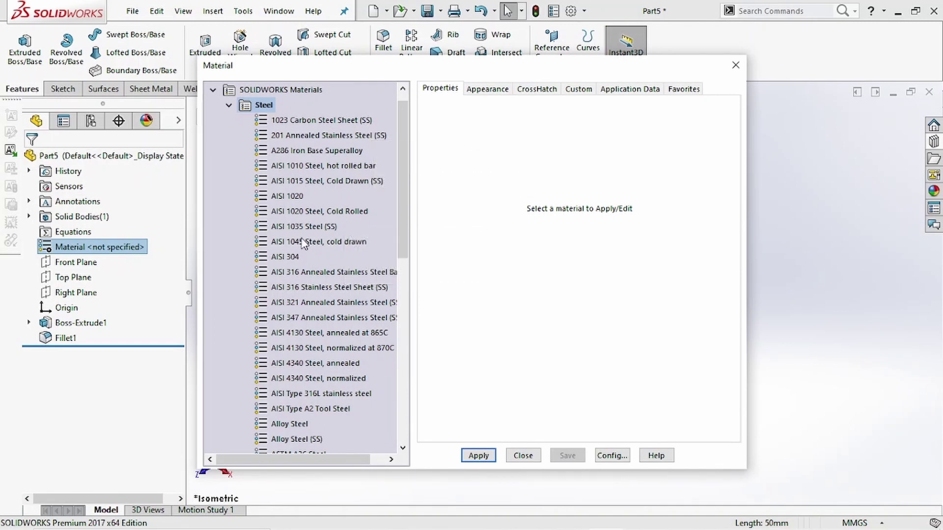
click(299, 197)
click(478, 456)
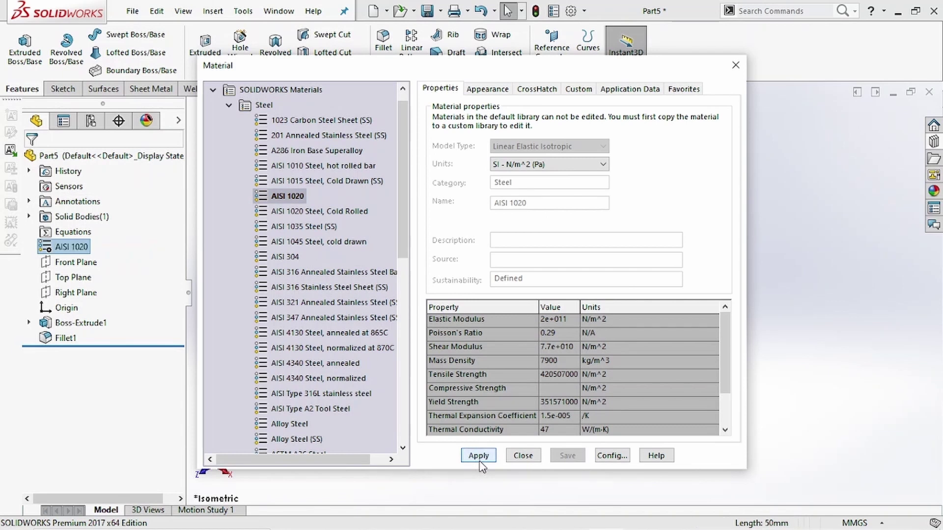
click(524, 457)
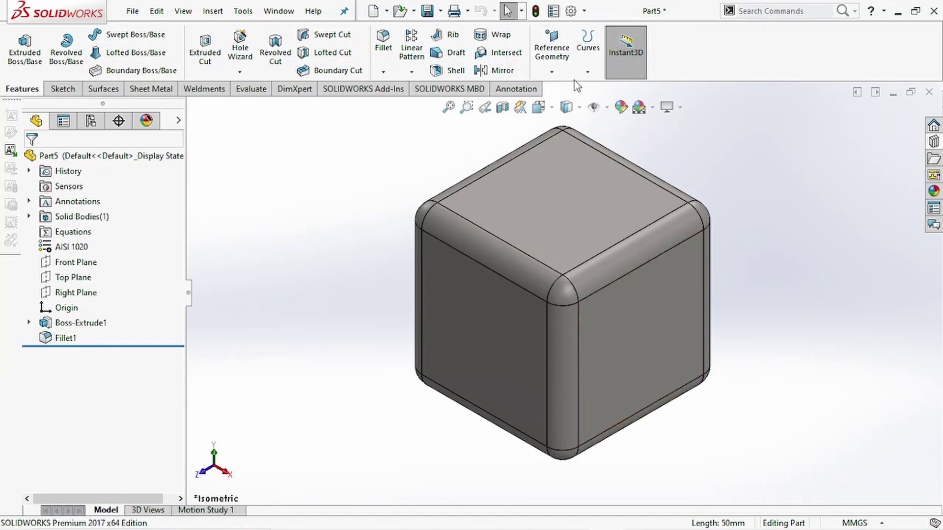
- Add the Client custom property with value NOME DO CLIENTE
click(553, 11)
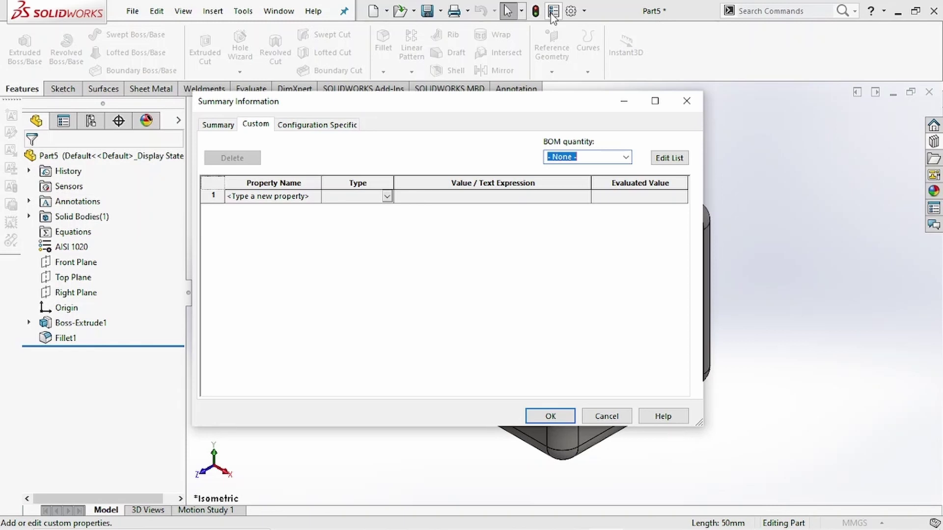
click(295, 196)
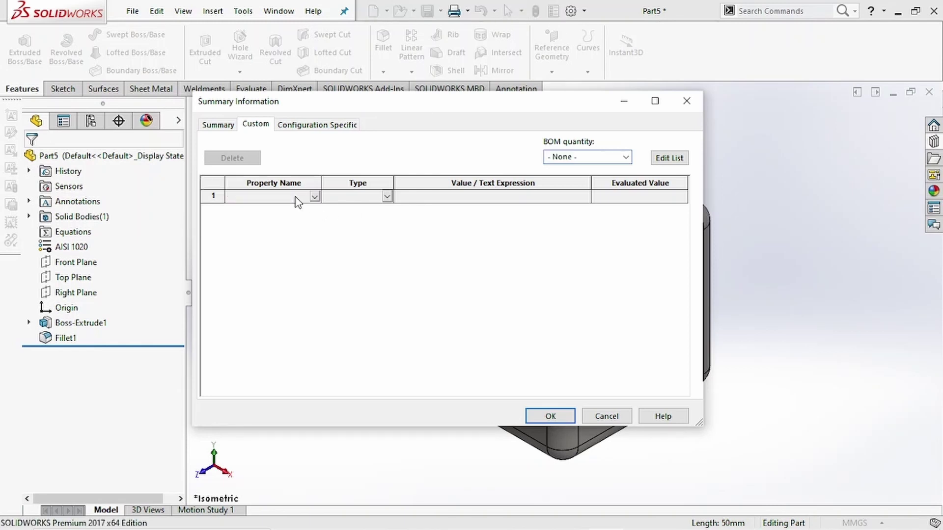
click(316, 197)
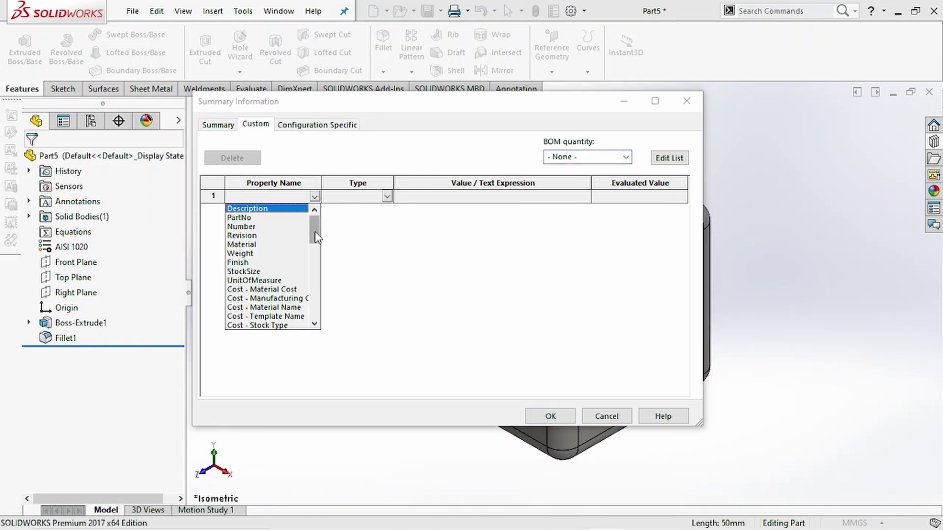
drag(315, 230, 313, 260)
scroll(312, 260, down, 10)
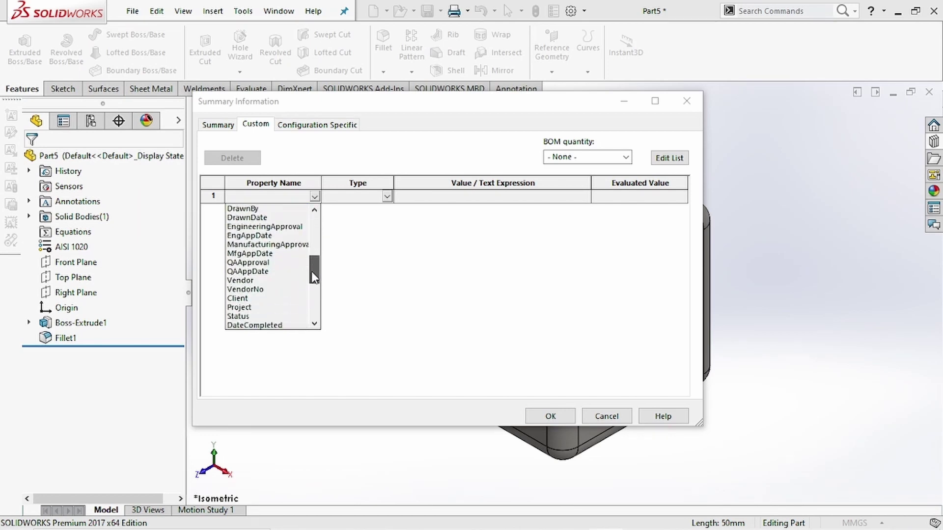
key(Escape)
click(314, 210)
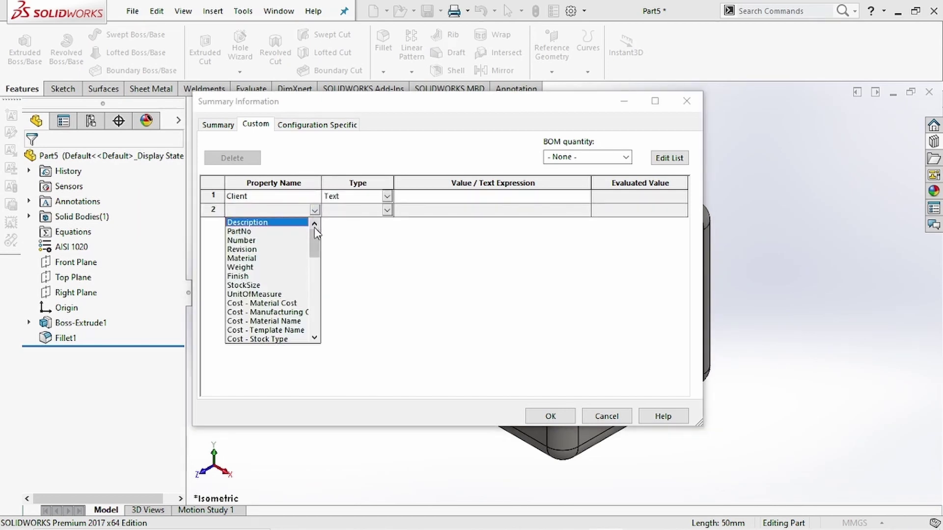
click(407, 200)
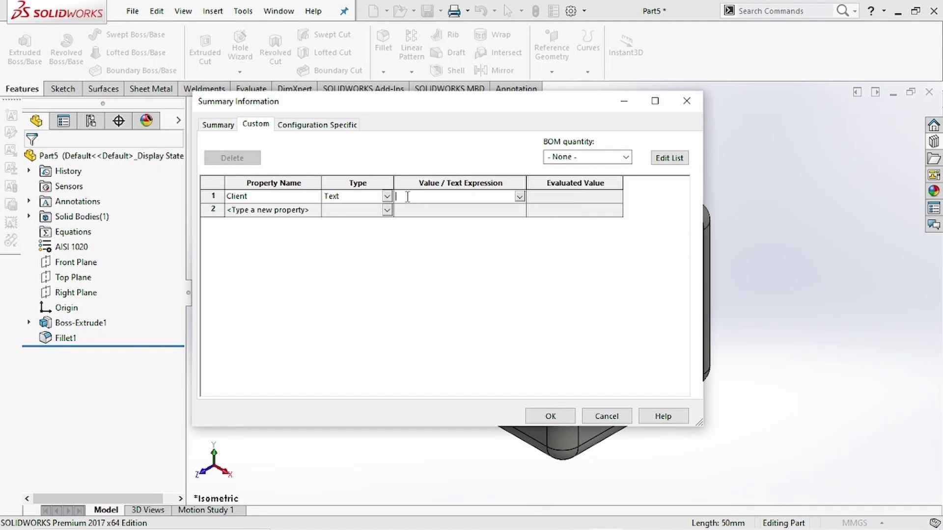
text(NOME)
text( DO CLIENTE)
key(Return)
- Add the Project custom property with value NOME DO PROJETO
click(300, 210)
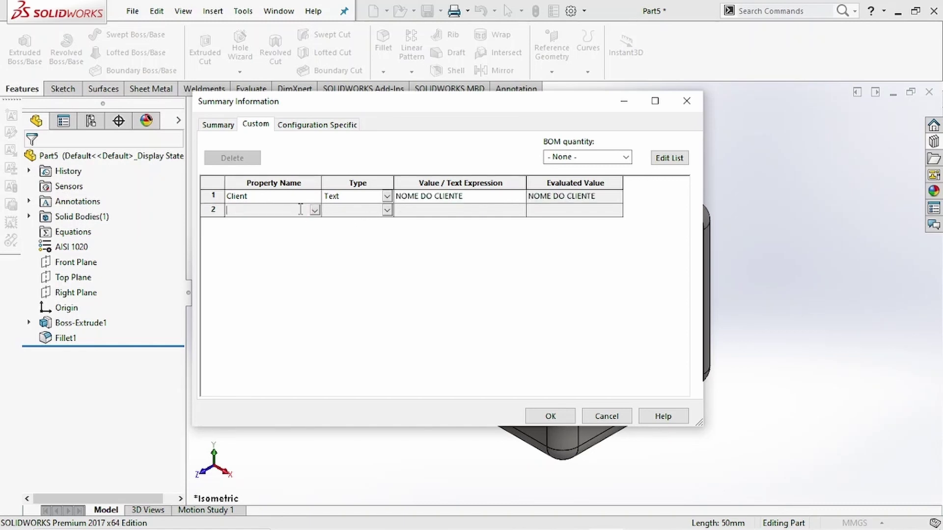
click(315, 210)
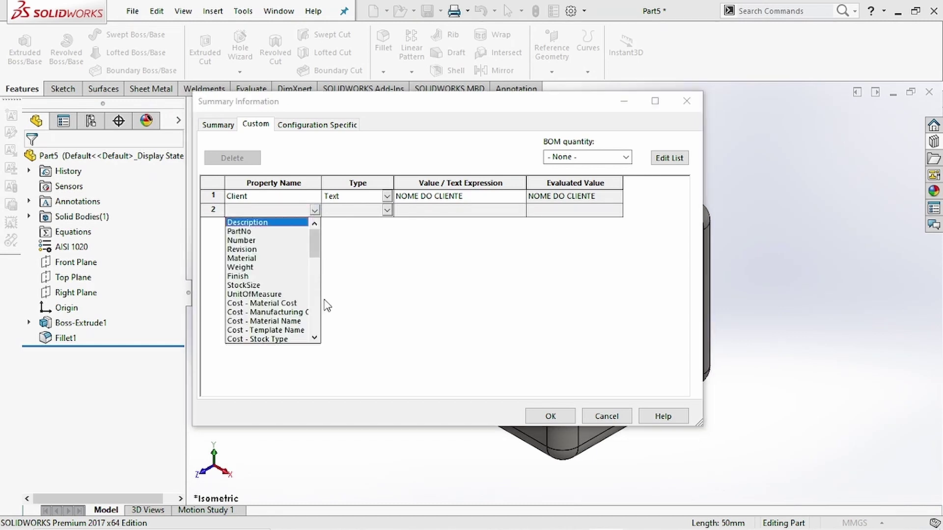
mouse_move(312, 246)
mouse_down()
mouse_move(310, 313)
mouse_move(311, 300)
mouse_up()
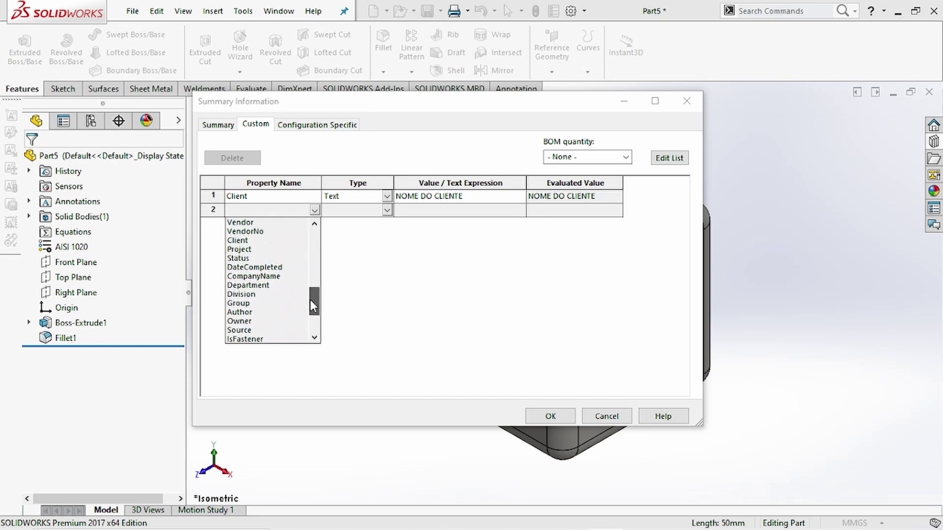
click(239, 249)
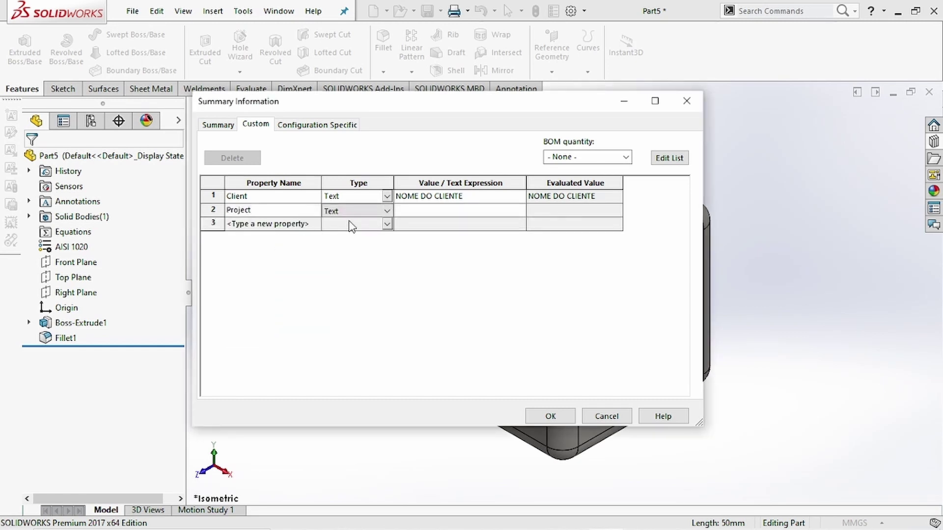
click(416, 211)
text(NOME)
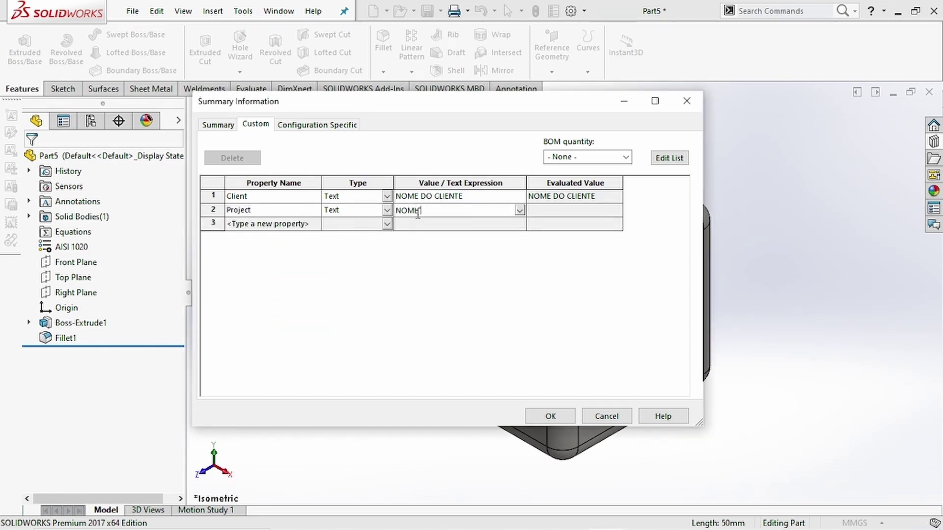
text( DO PROJETO)
click(310, 222)
- Add the Description custom property with value DESCRIÇÃO DA PEÇA
click(315, 224)
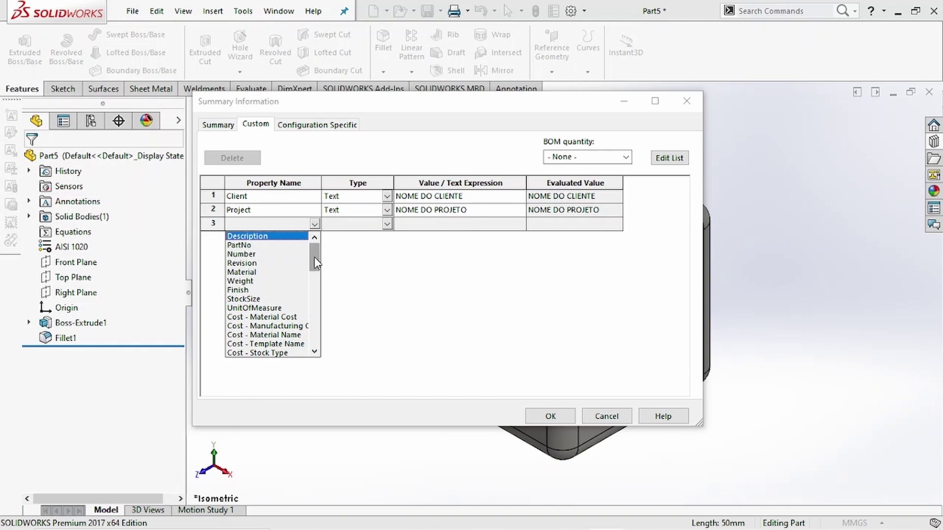
mouse_move(314, 263)
mouse_down()
mouse_move(314, 290)
mouse_move(319, 257)
mouse_up()
click(270, 236)
click(413, 228)
text(DESCRIÇÃ)
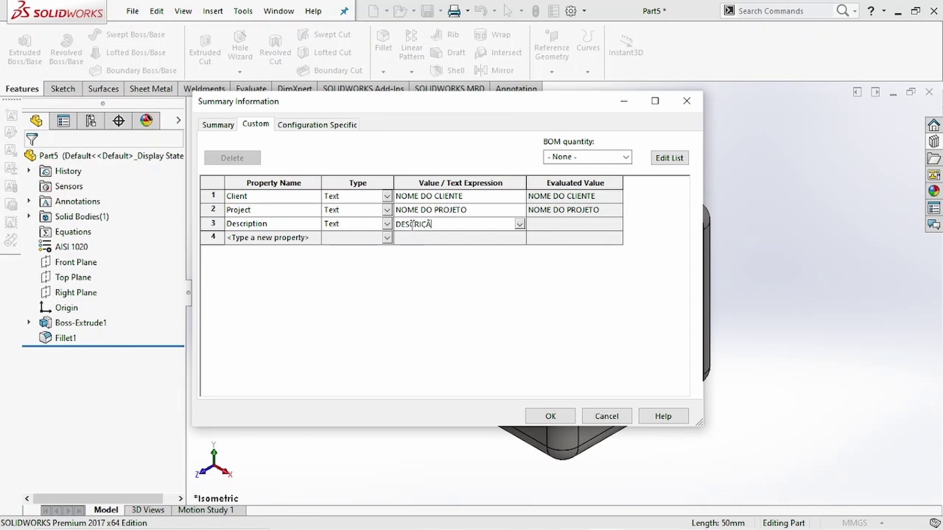
text(O)
text( DA PEÇA)
key(Return)
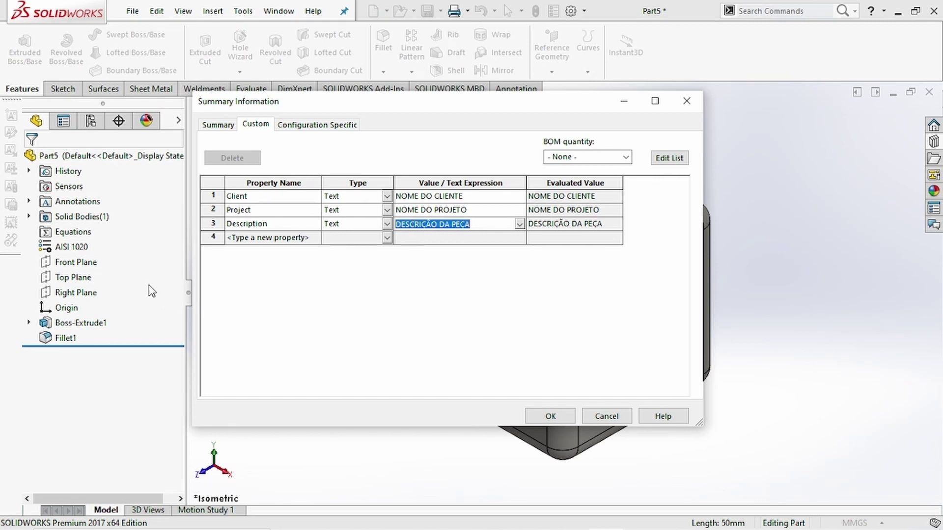
- Check the configuration-specific properties, then return to name a fourth custom property
click(314, 238)
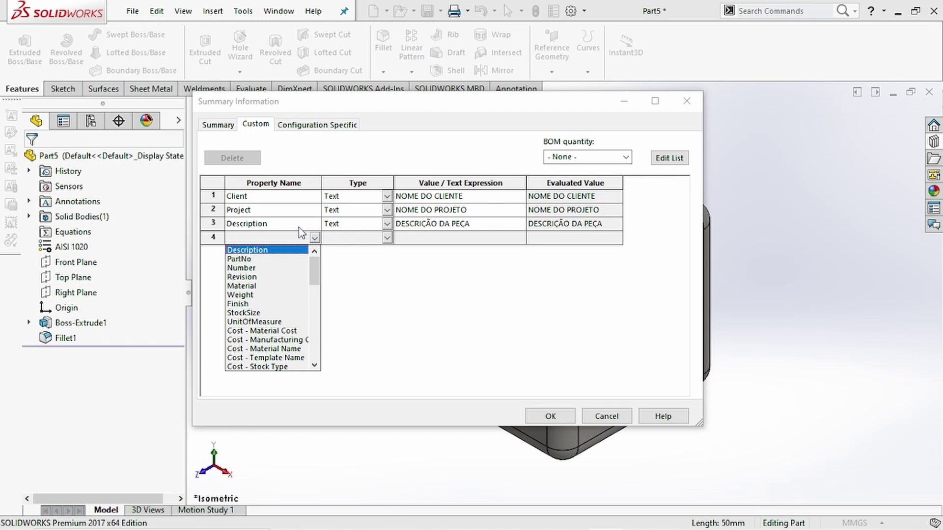
click(346, 278)
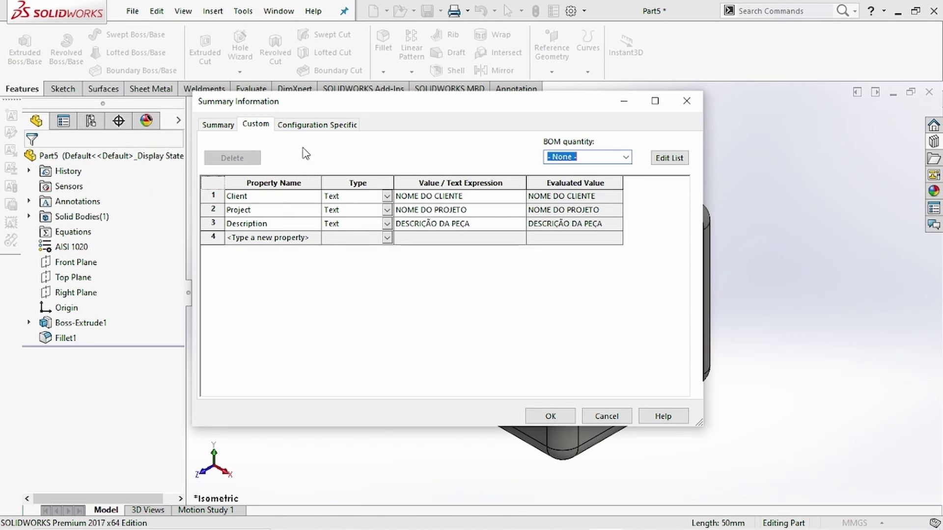
click(325, 126)
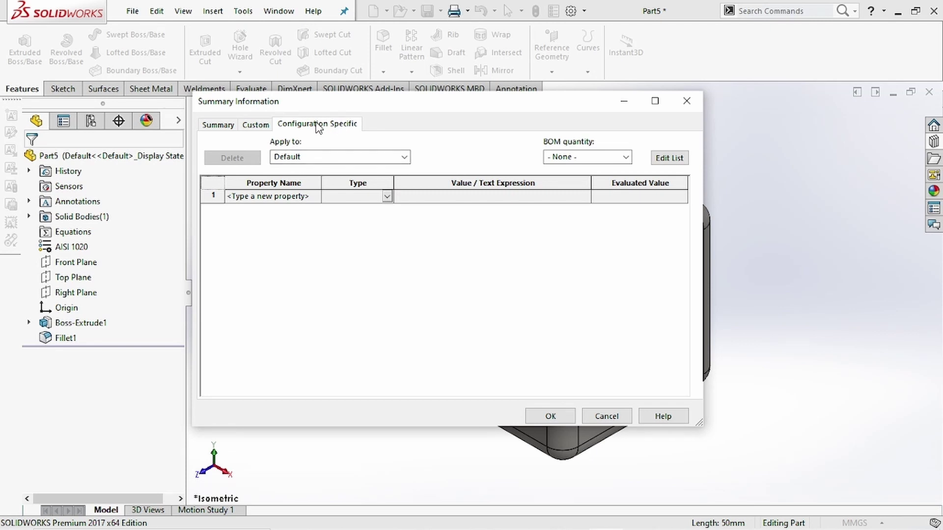
click(255, 129)
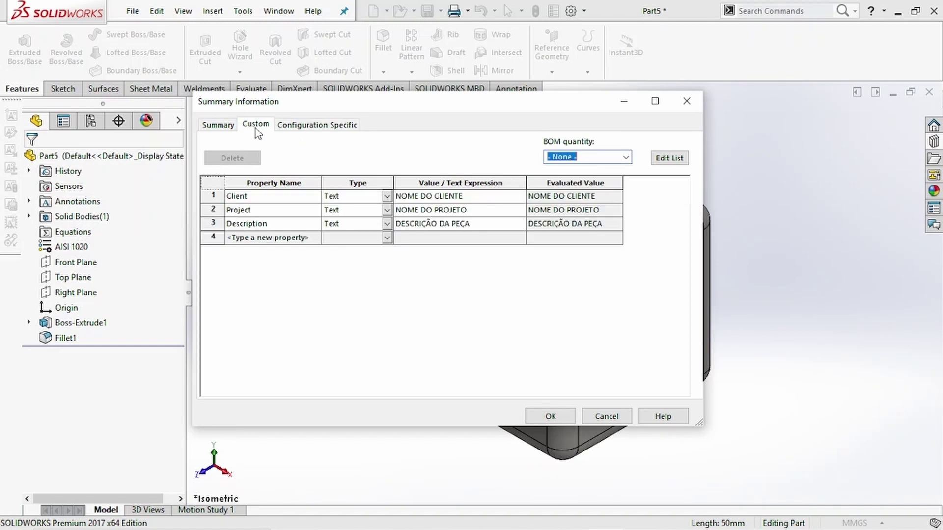
click(306, 237)
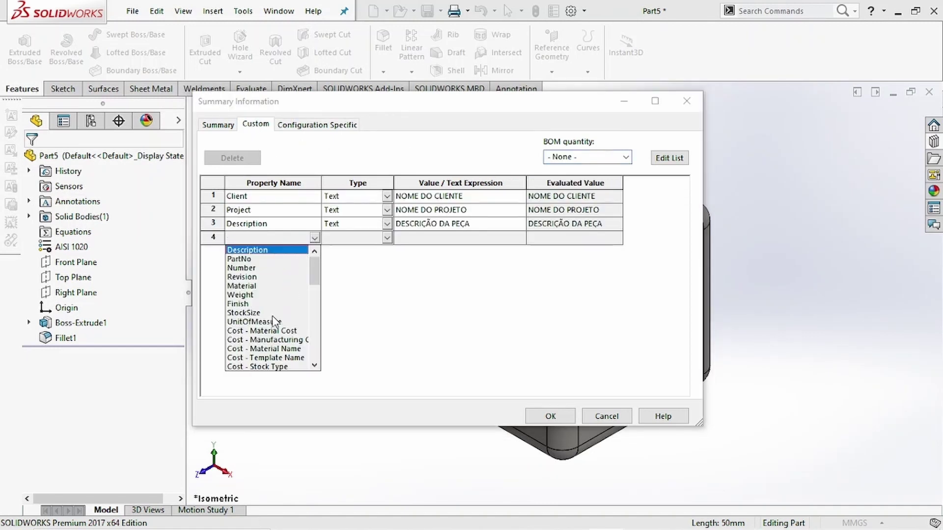
- Add a Material property linked to the part's material, evaluating to AISI 1020
click(277, 286)
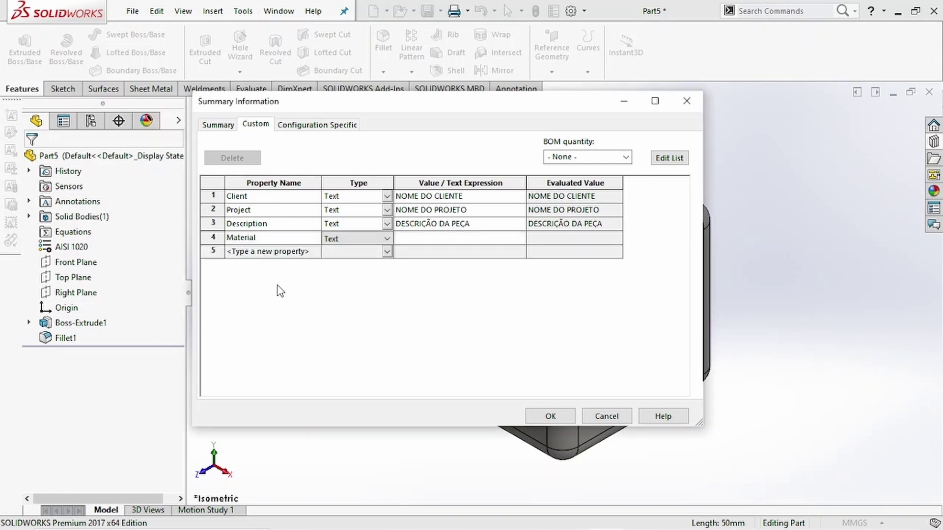
click(408, 239)
click(519, 238)
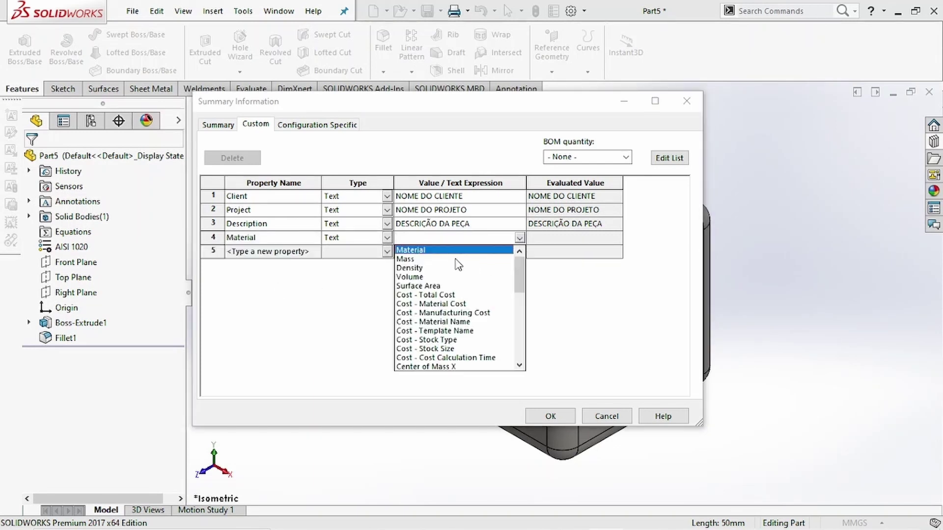
click(432, 248)
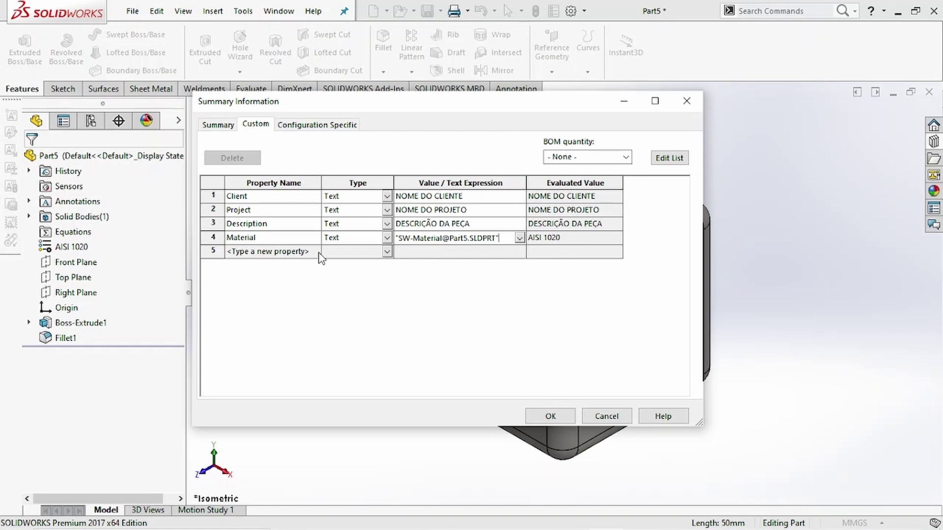
- Add a Weight property linked to SW-Mass, evaluating to 963.39
click(279, 252)
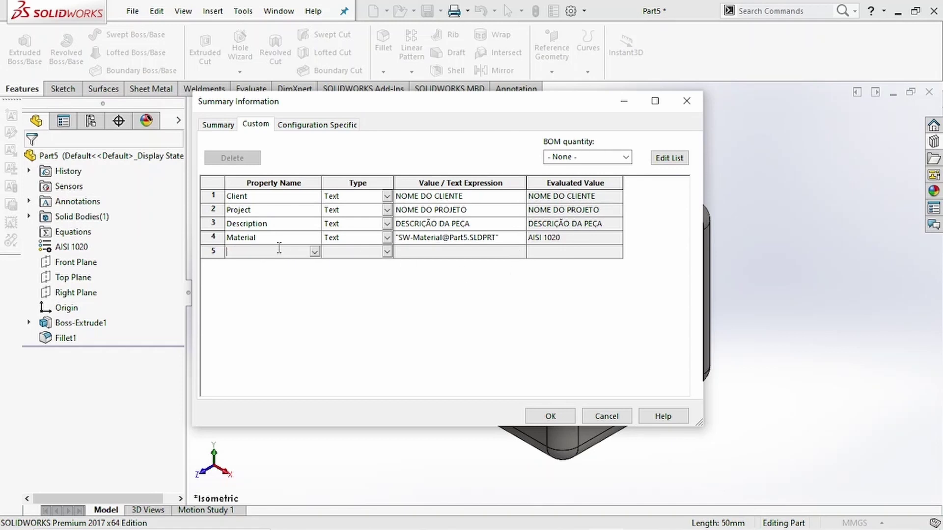
click(314, 252)
click(240, 308)
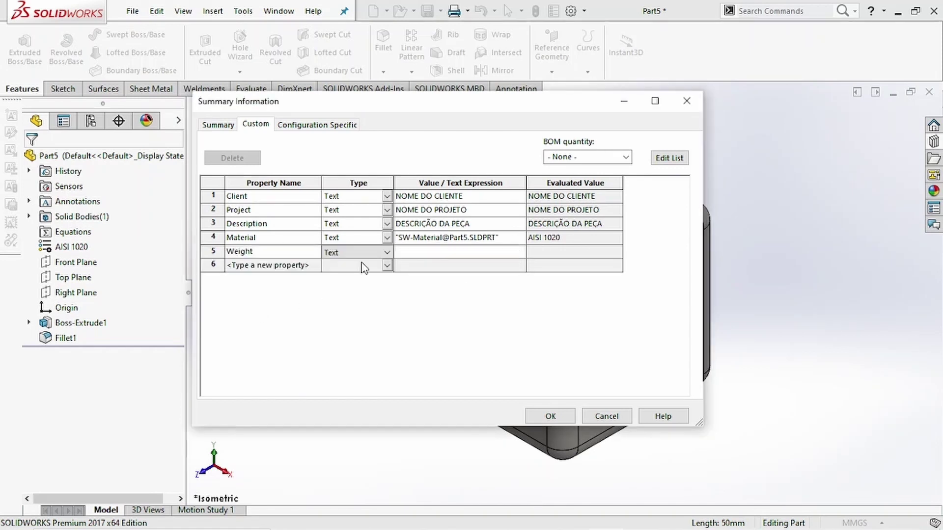
click(519, 252)
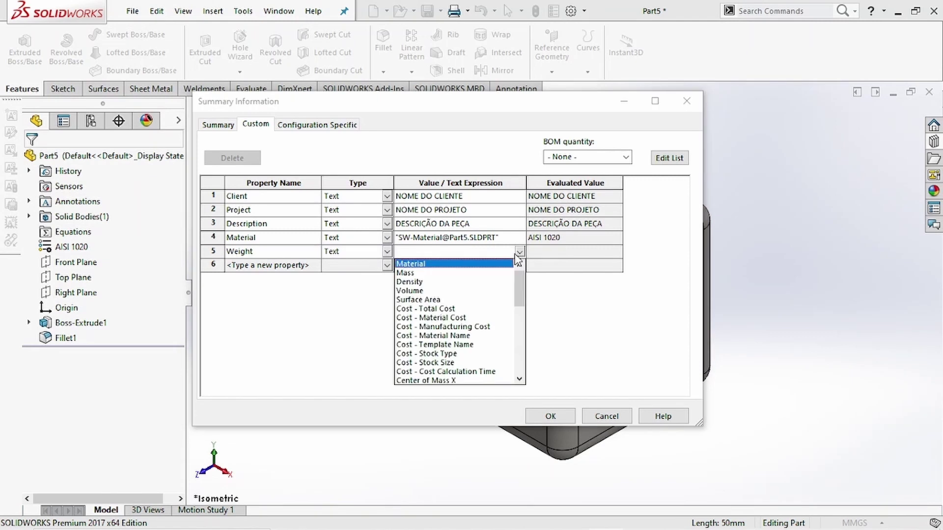
click(406, 273)
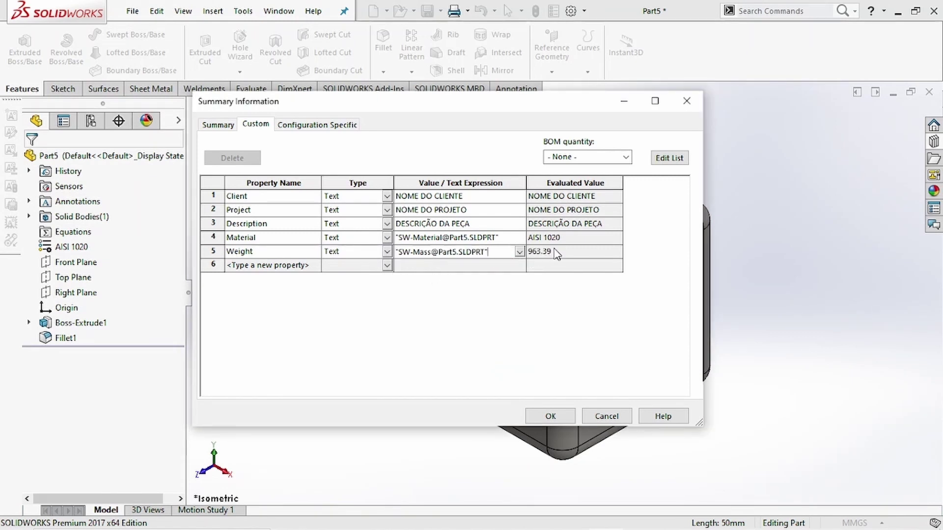
click(255, 266)
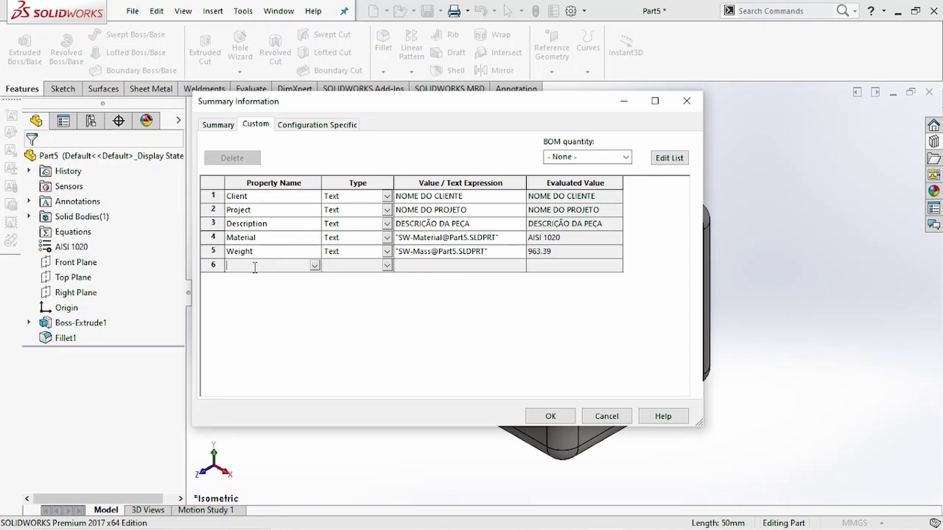
- Add a Revision custom property with value 0
click(315, 265)
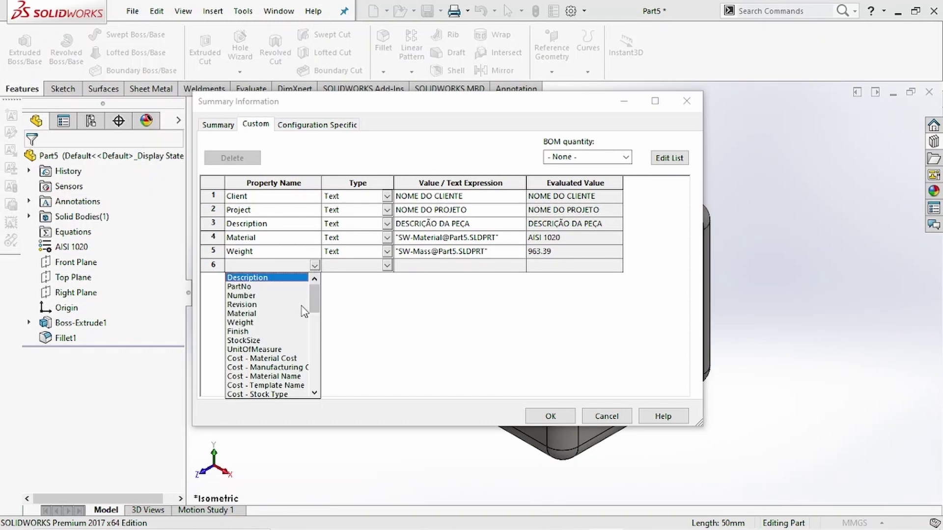
click(253, 306)
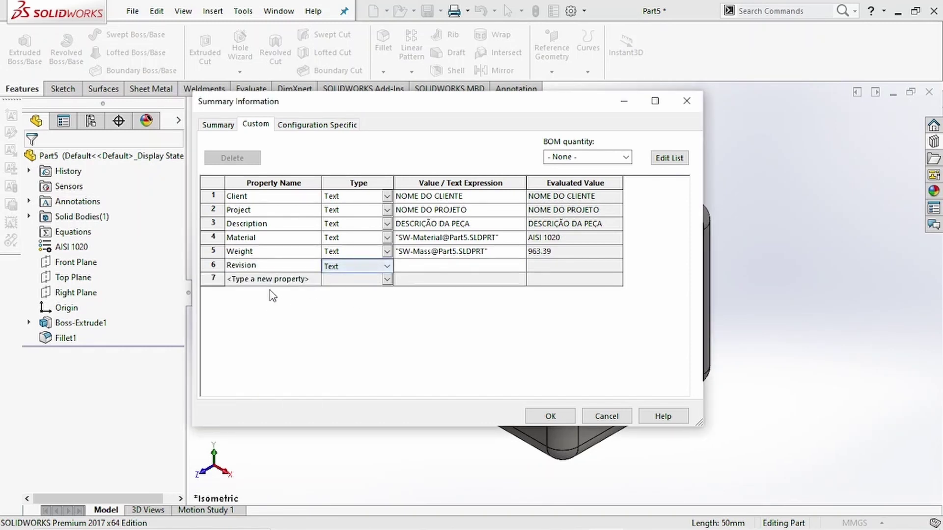
click(412, 265)
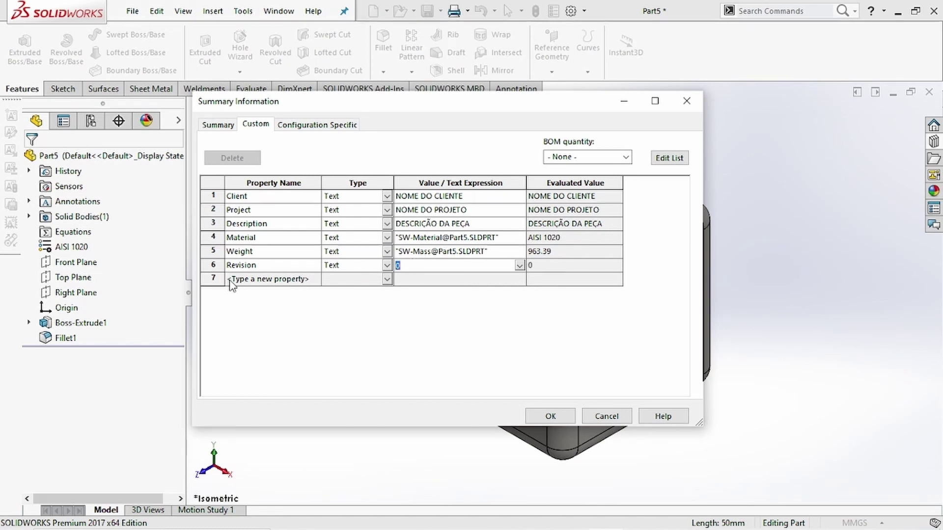
click(271, 279)
- Add a RevDescription property with value DESCREVA A REVISÃO
click(313, 279)
click(260, 280)
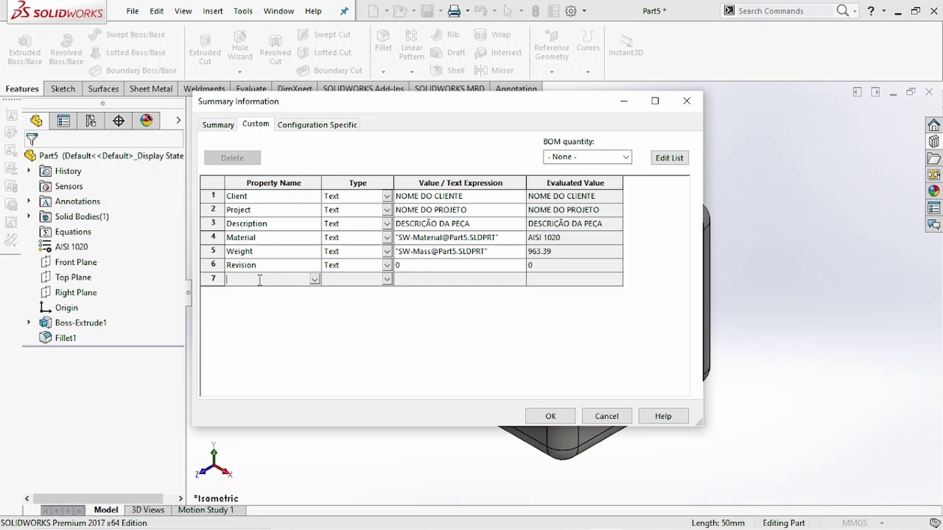
text(rE)
text(EV)
key(BackSpace)
key(BackSpace)
key(BackSpace)
text(vis)
text(scri)
text(ion)
key(Tab)
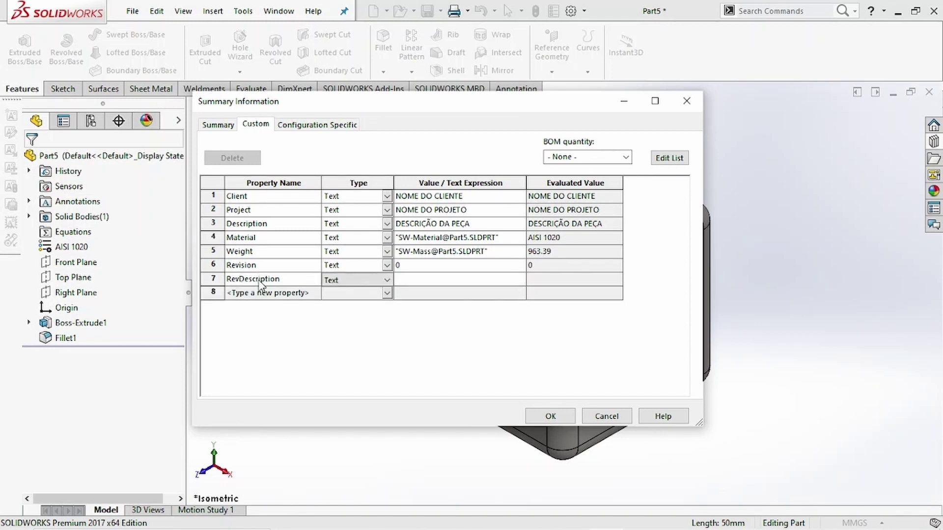
click(420, 283)
text(DESCRIÇÃ)
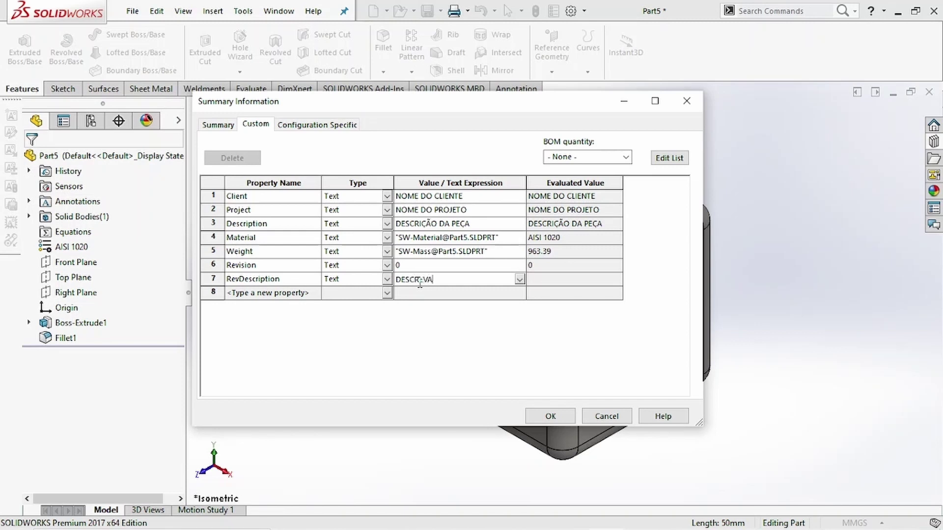
text(A A REVISÃO)
key(Return)
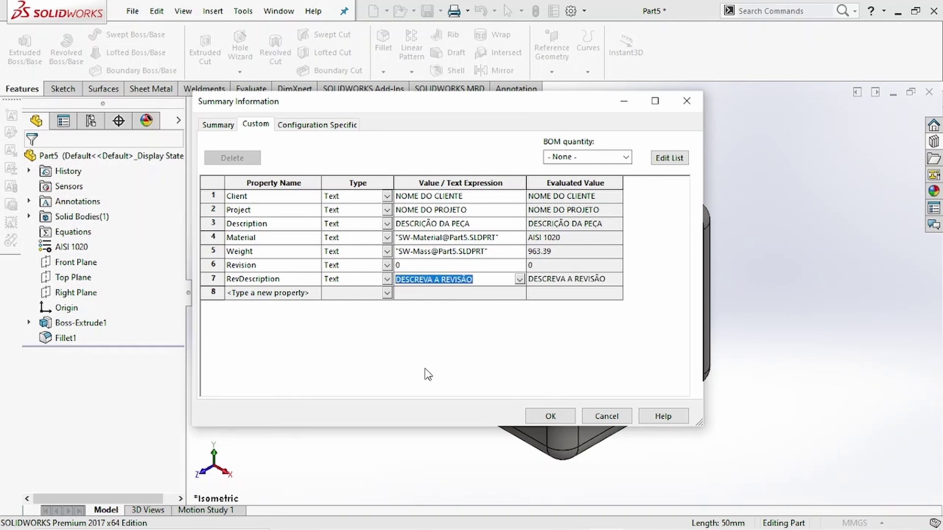
- Accept the properties and save Part5.SLDPRT into Documents\Aulas\SW-Templates
click(543, 418)
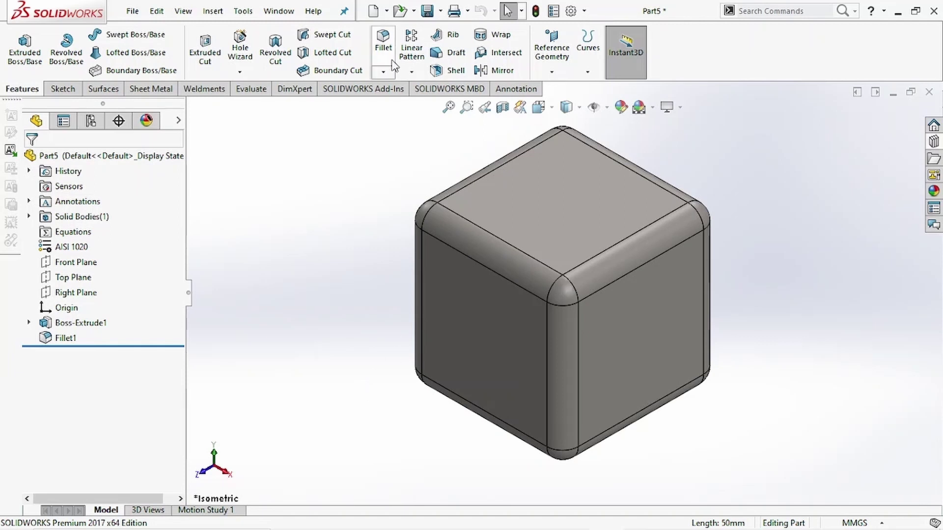
click(133, 11)
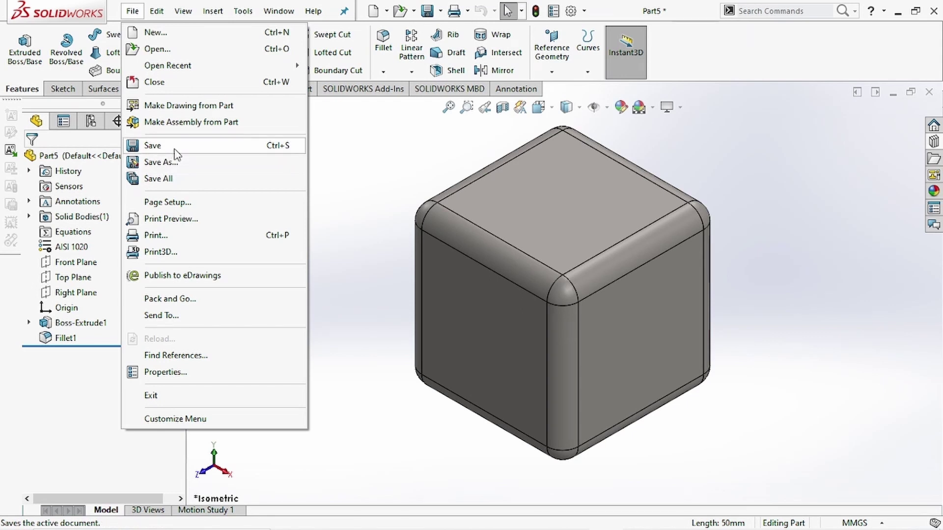
click(174, 151)
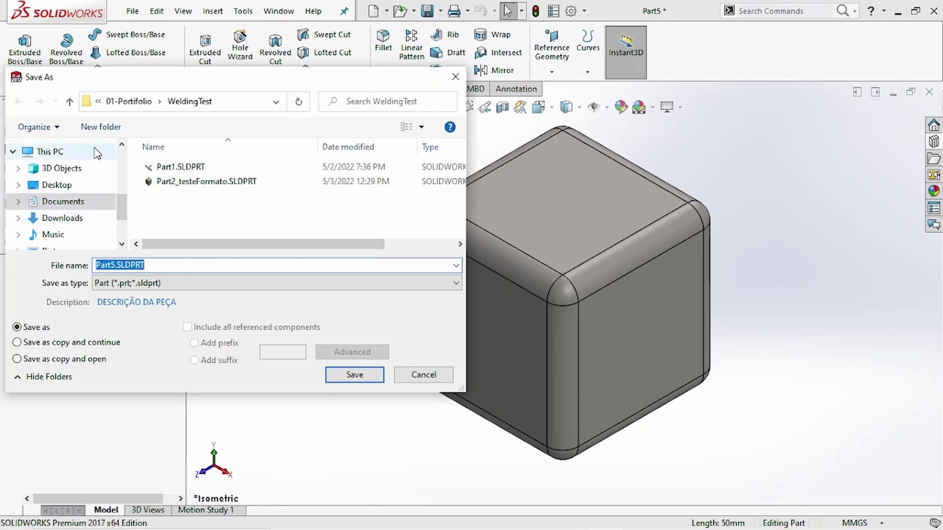
click(98, 101)
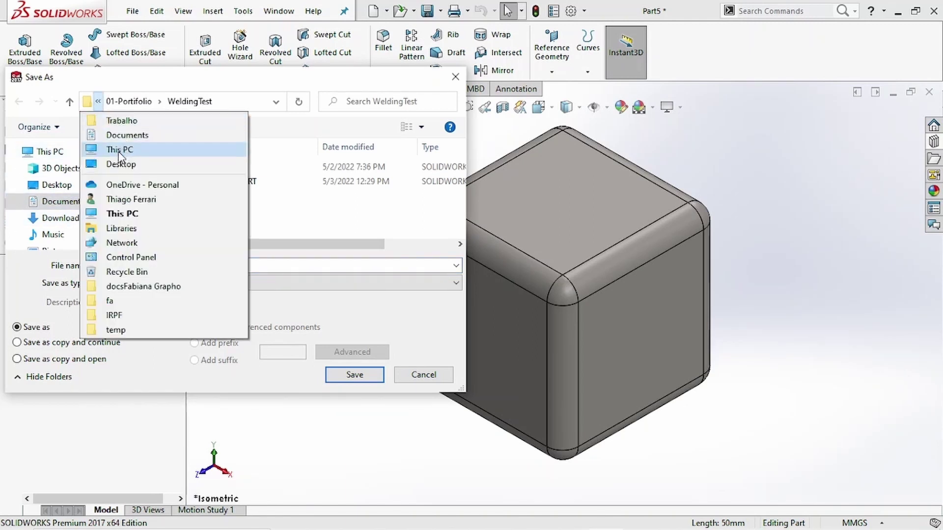
click(128, 138)
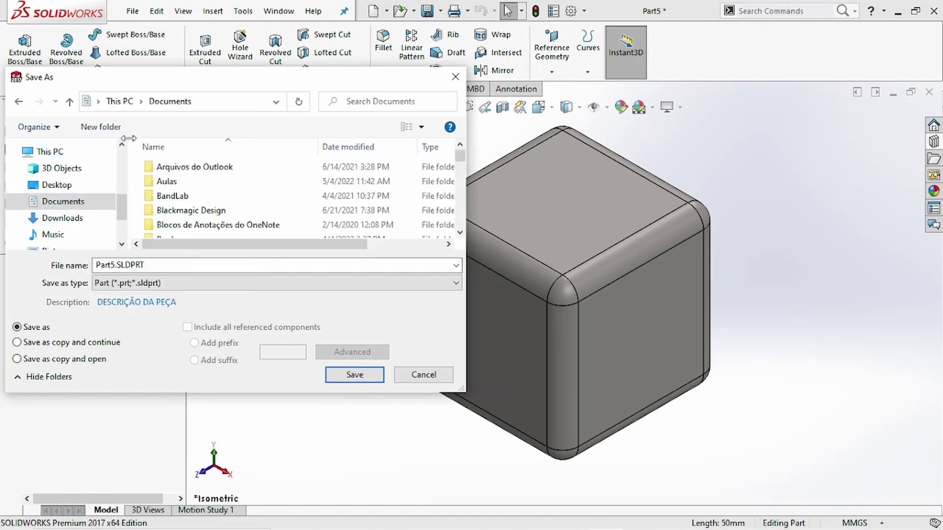
double_click(167, 182)
double_click(179, 212)
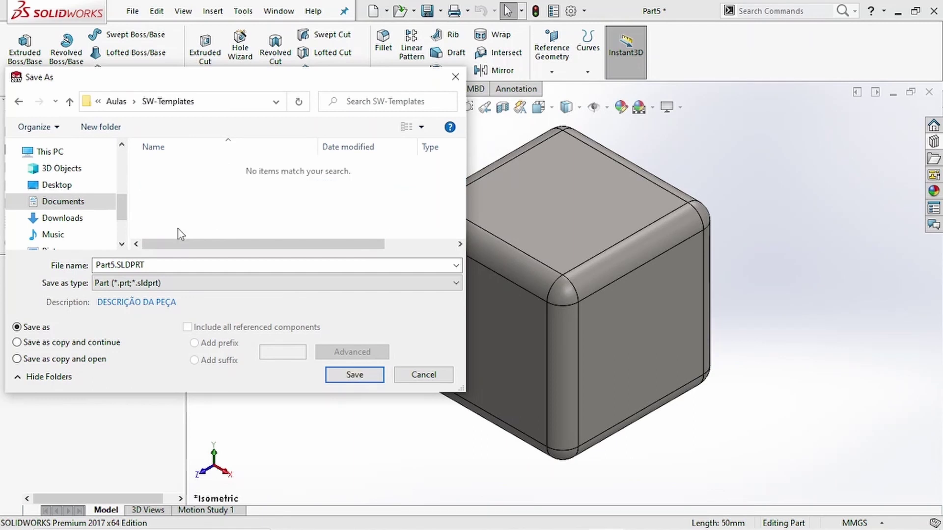
click(334, 382)
click(335, 382)
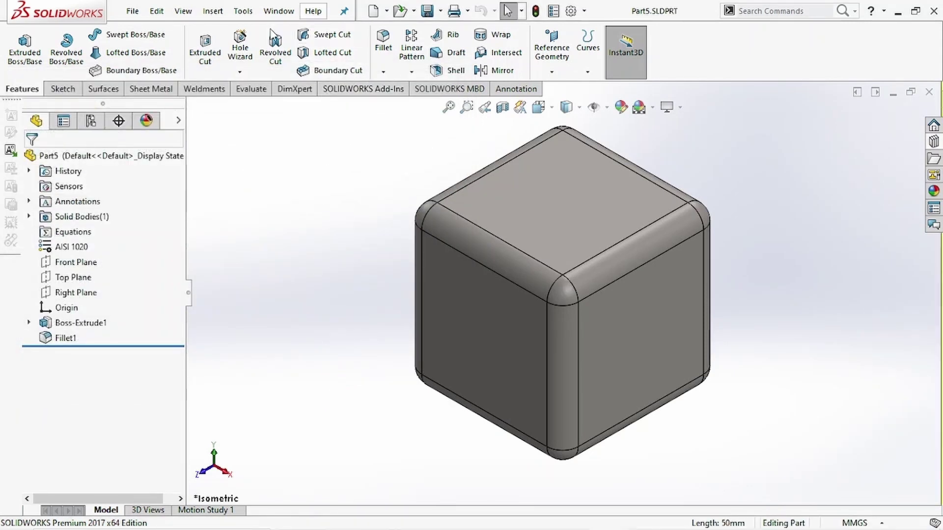
- Make a new drawing from the part using the Drawing template
click(132, 11)
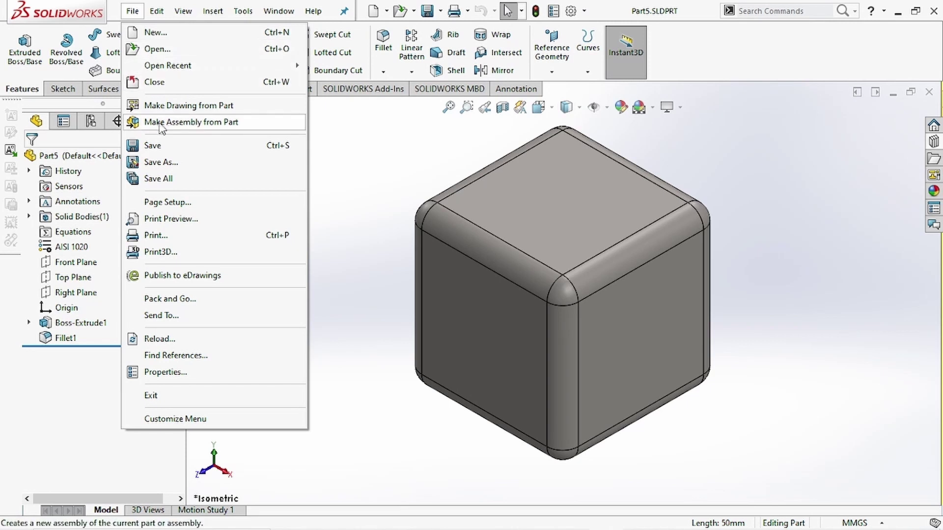
click(195, 106)
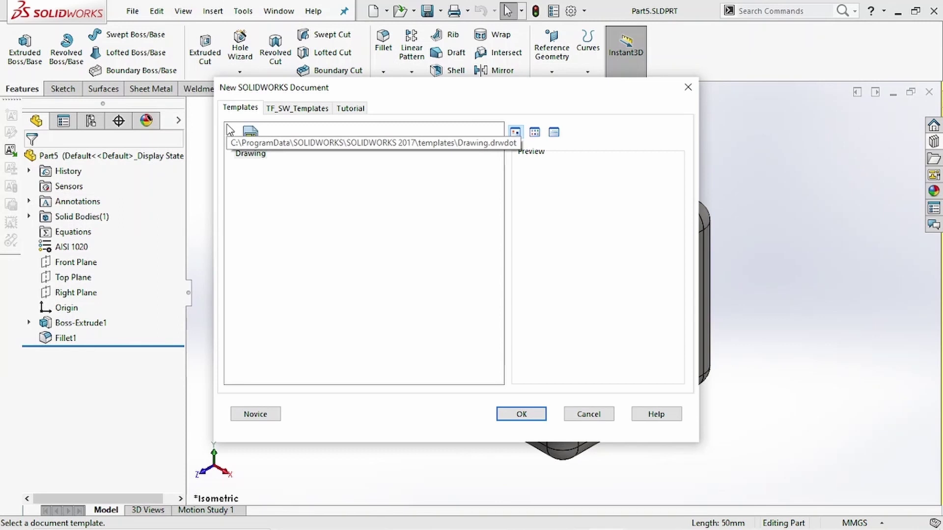
click(250, 140)
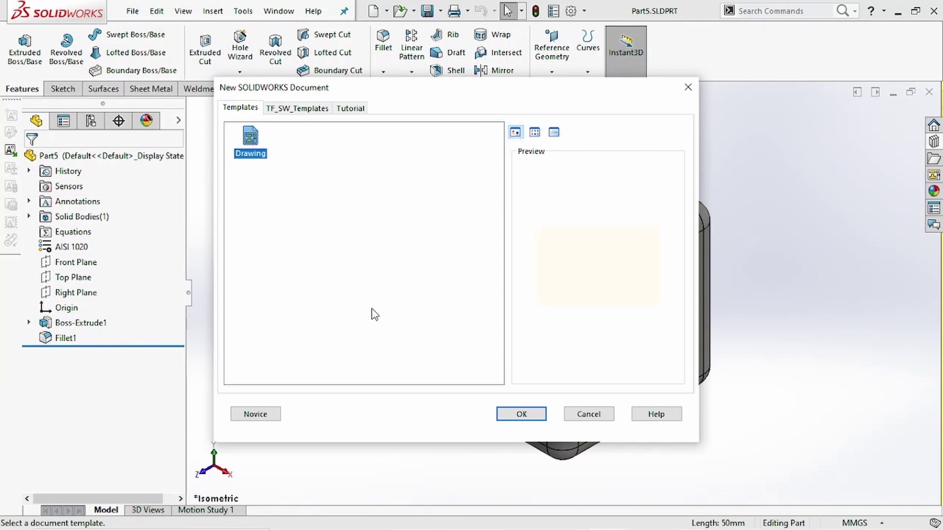
click(521, 414)
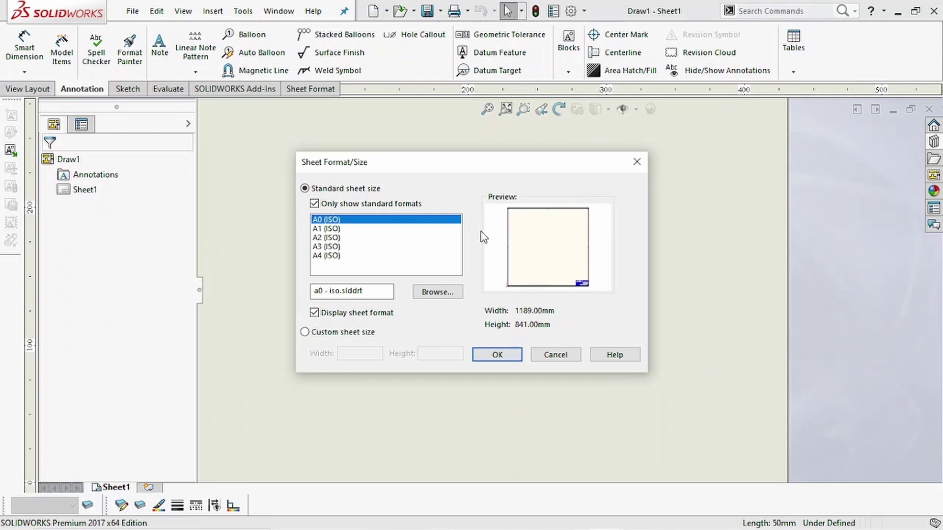
- Choose an A3 (ISO) sheet with no sheet format displayed
click(324, 247)
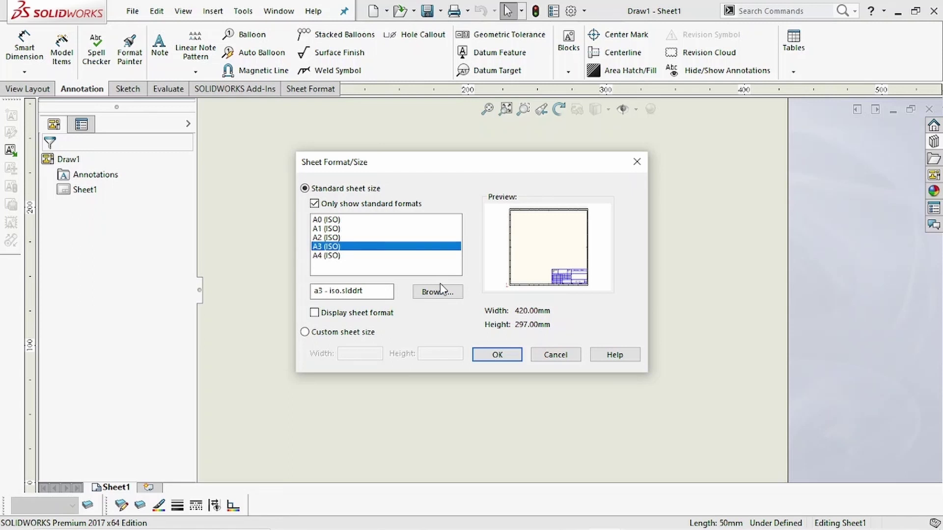
click(497, 356)
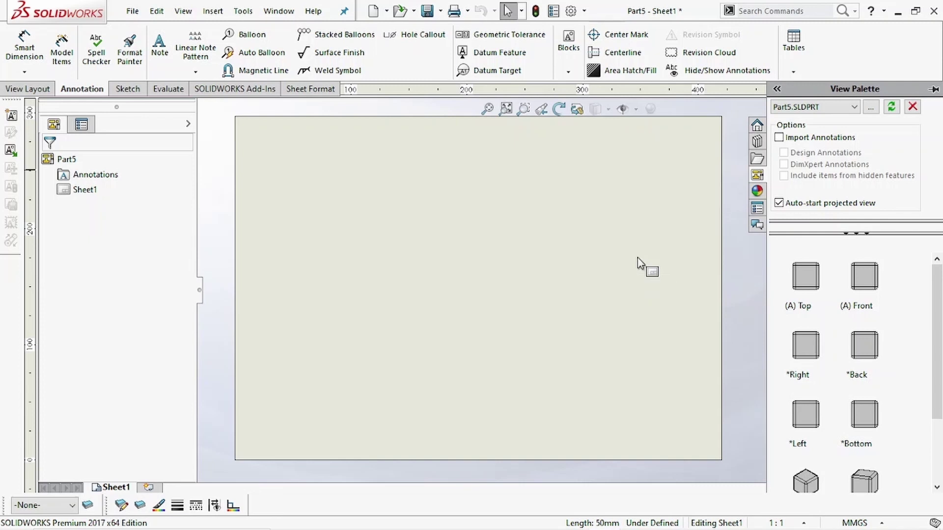
- Add a drawing layer named Formato with 0.18mm line thickness
click(88, 505)
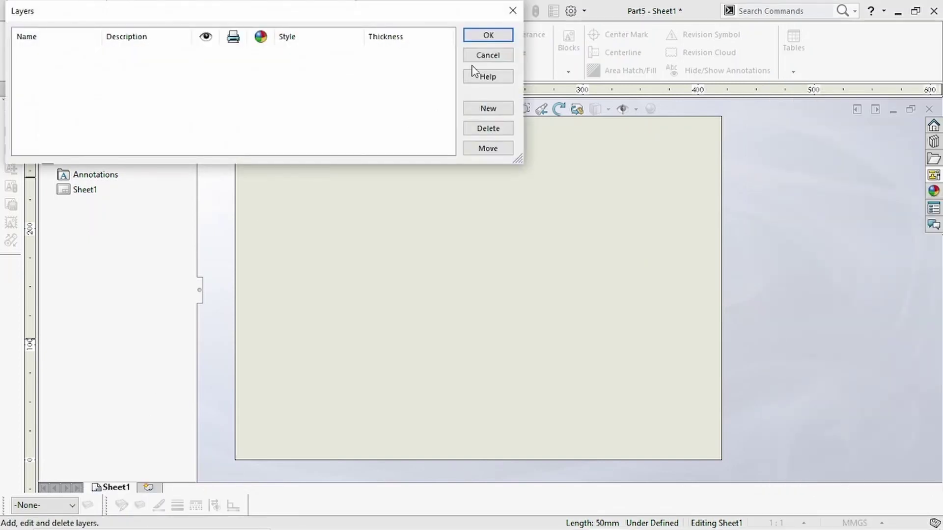
click(472, 112)
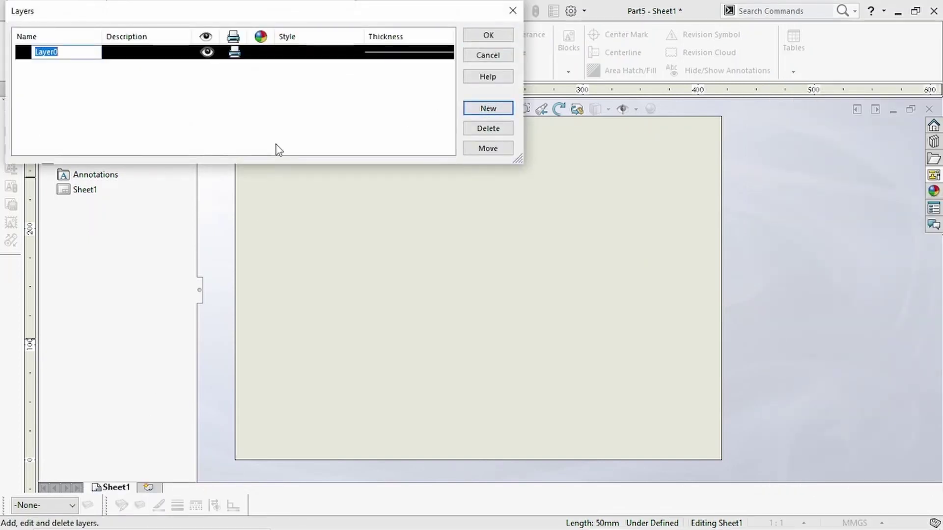
text(Forma)
text(to)
click(277, 149)
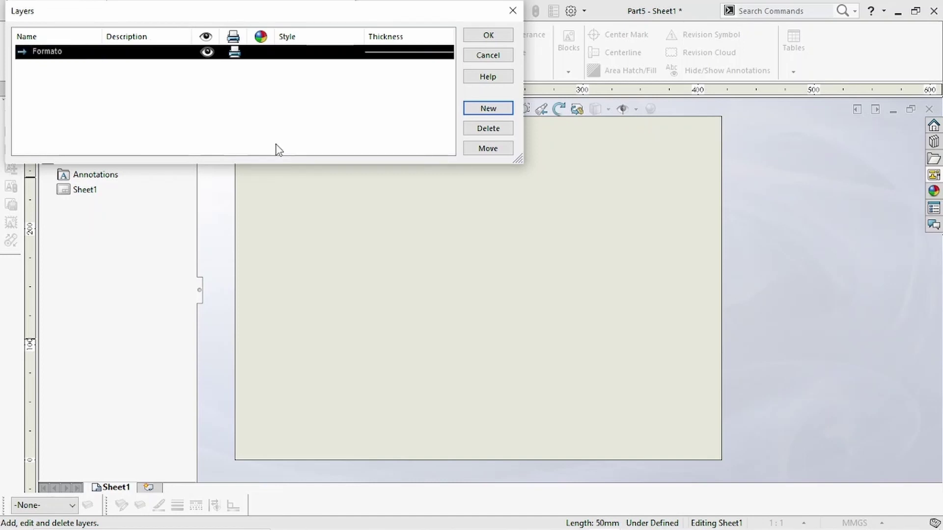
click(255, 52)
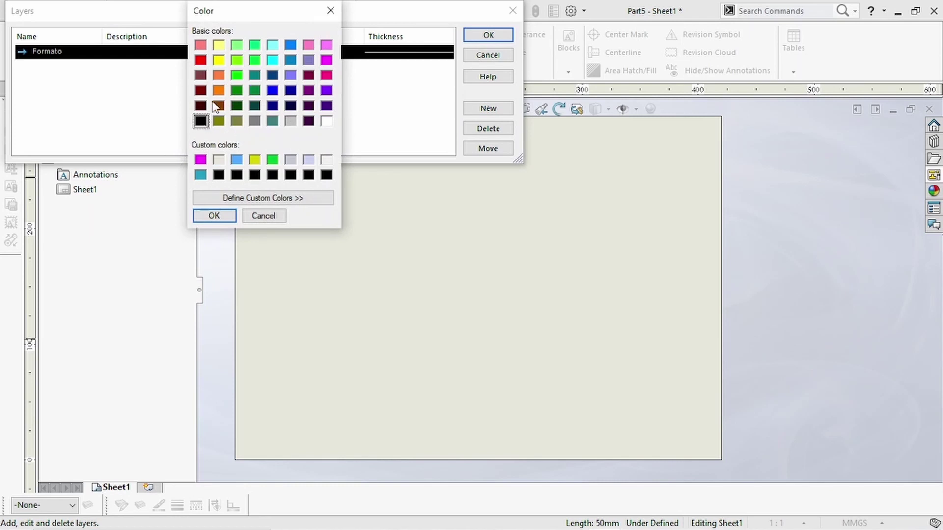
click(264, 216)
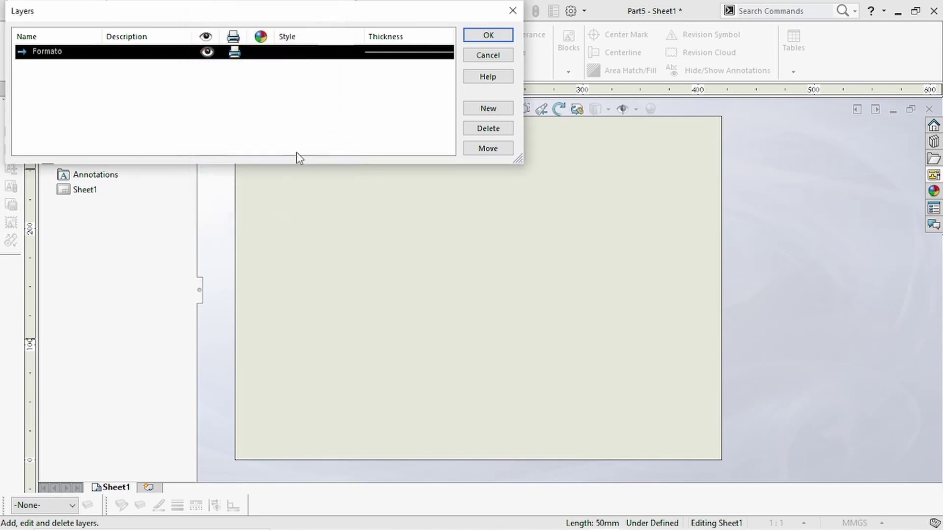
click(403, 55)
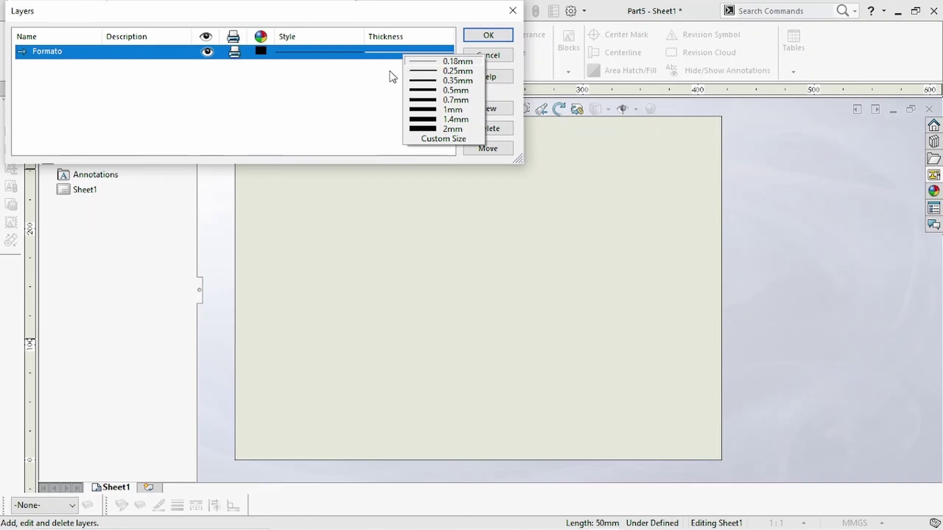
click(420, 62)
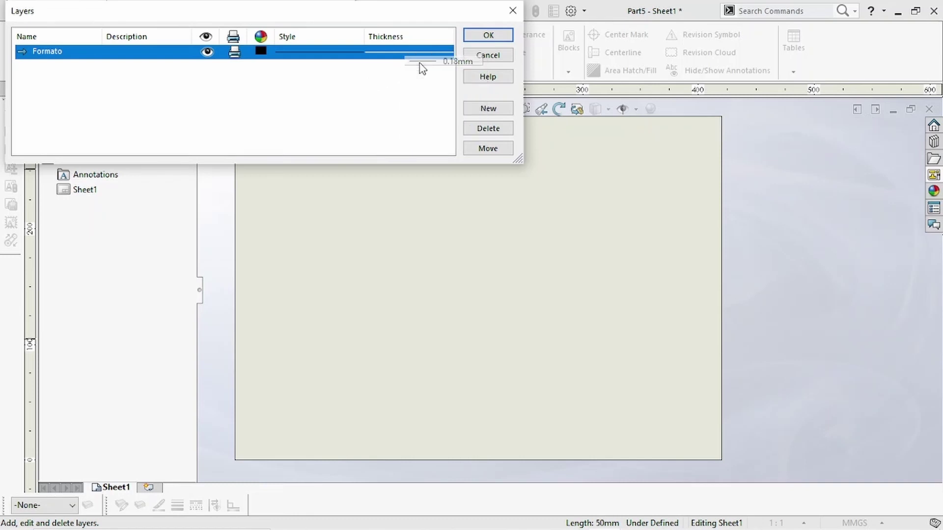
click(488, 35)
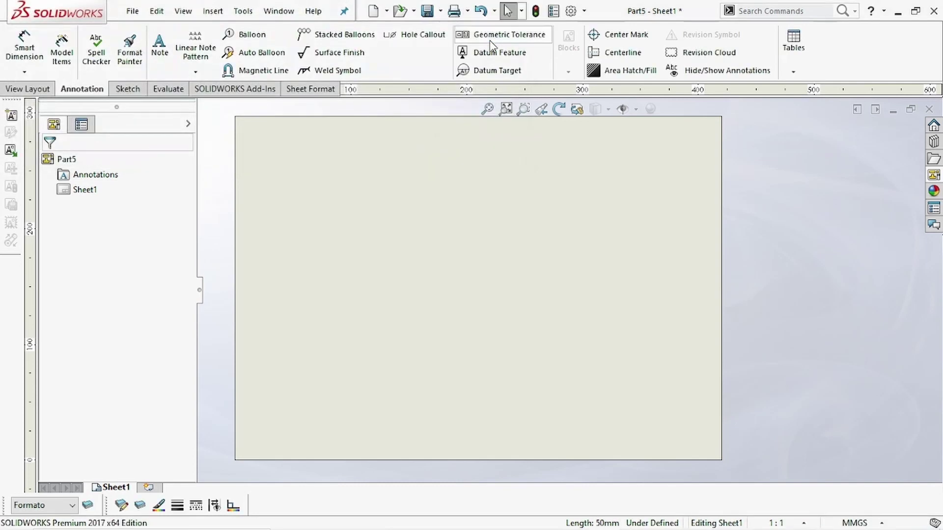
click(87, 505)
click(183, 84)
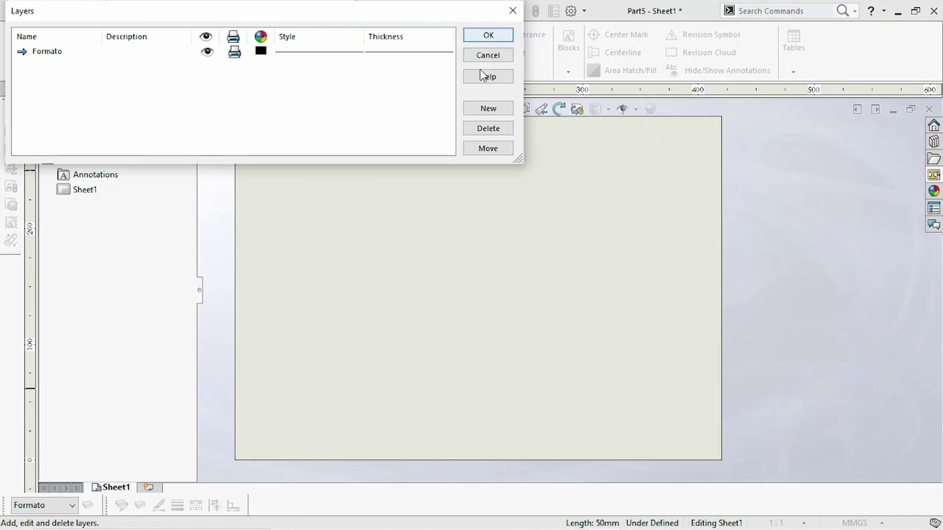
- Create the Cota layer in teal with a solid line style and a heavier thickness
click(472, 113)
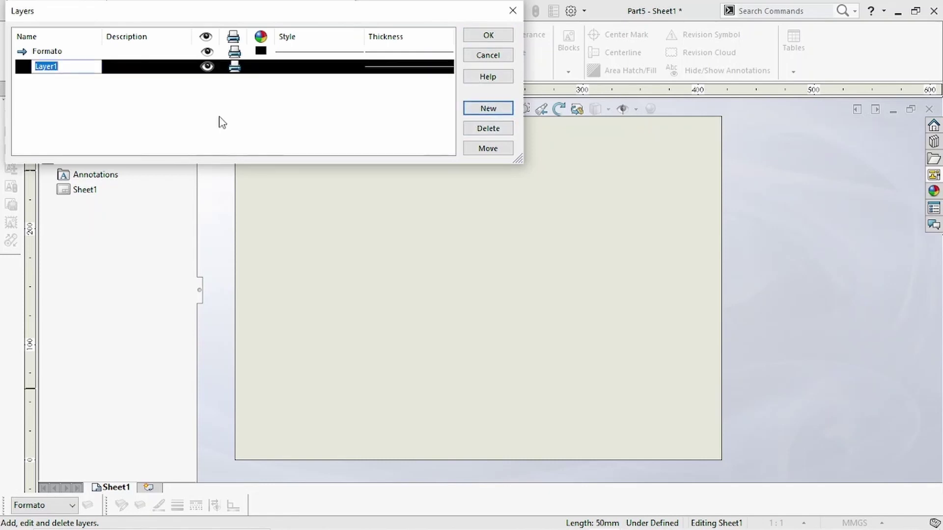
text(Cota)
click(222, 122)
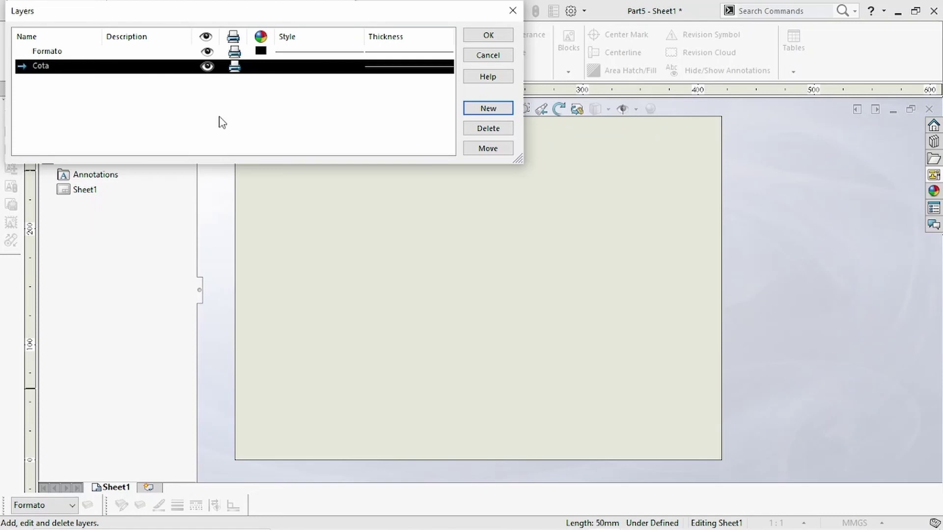
click(269, 71)
click(200, 175)
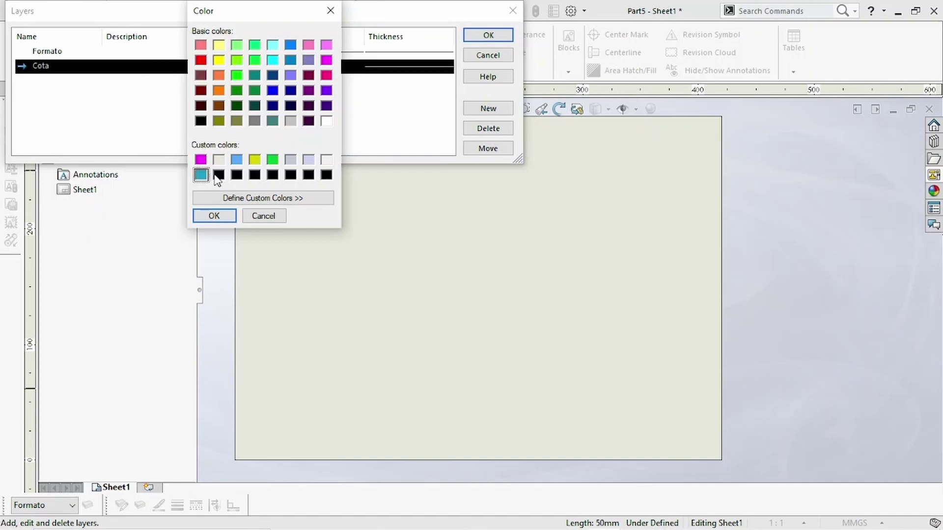
click(231, 216)
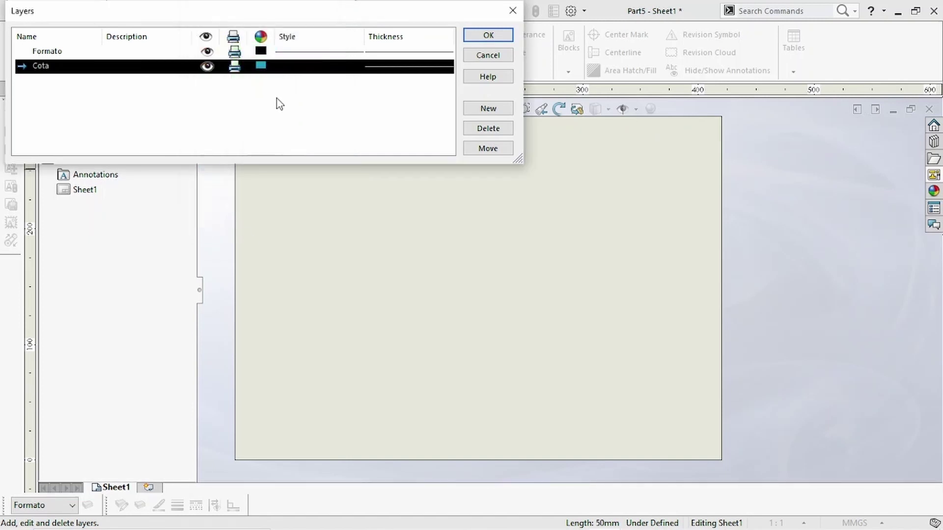
click(319, 70)
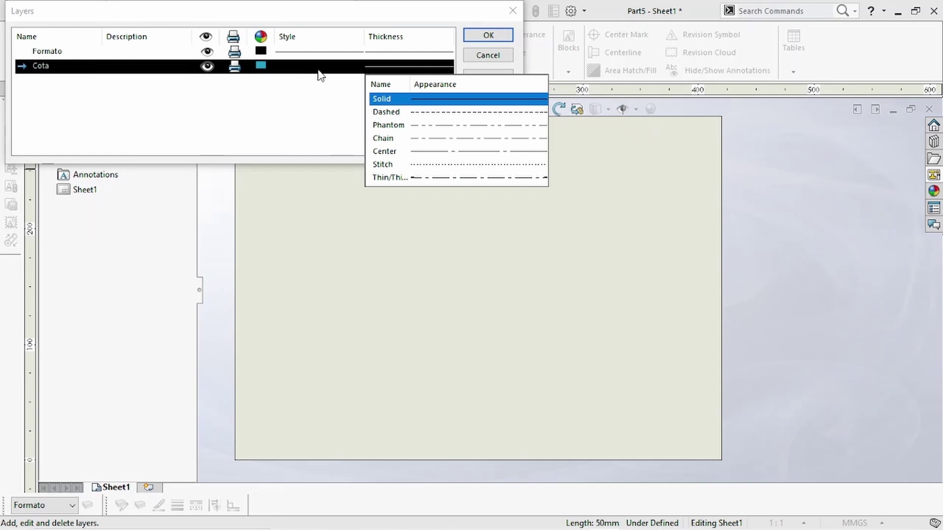
click(434, 100)
click(425, 73)
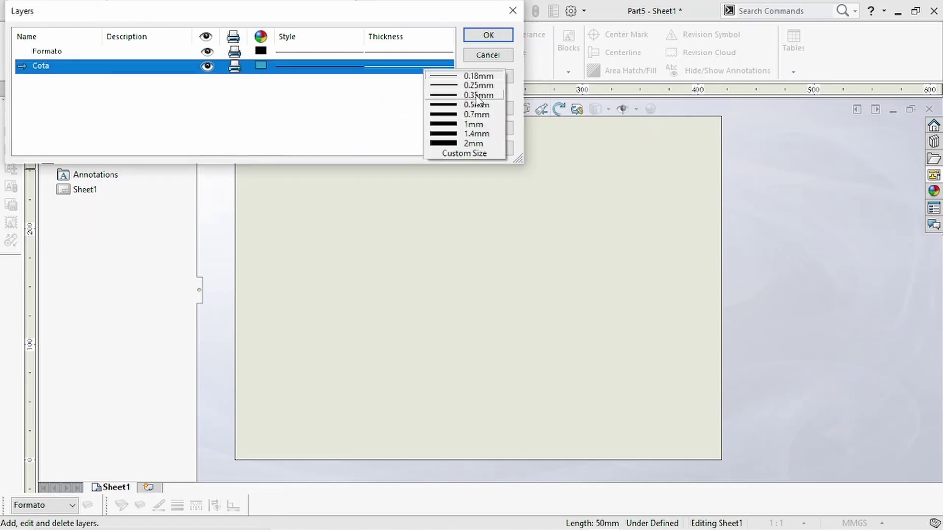
click(480, 96)
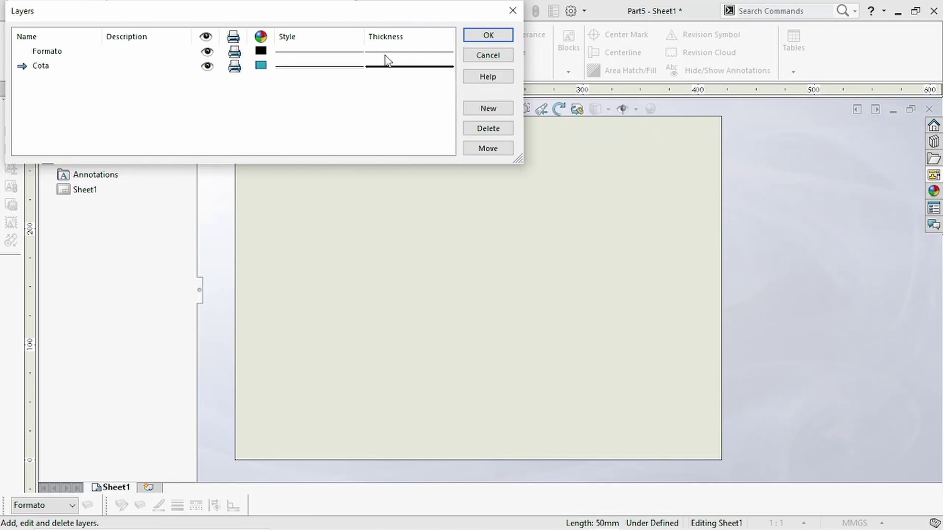
- Add a new layer named Corte coloured red
click(474, 109)
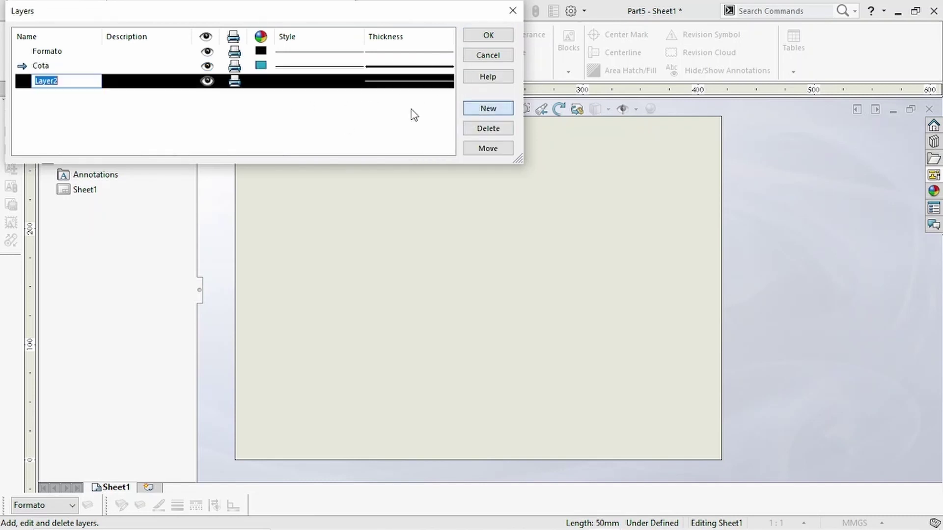
text(Corte)
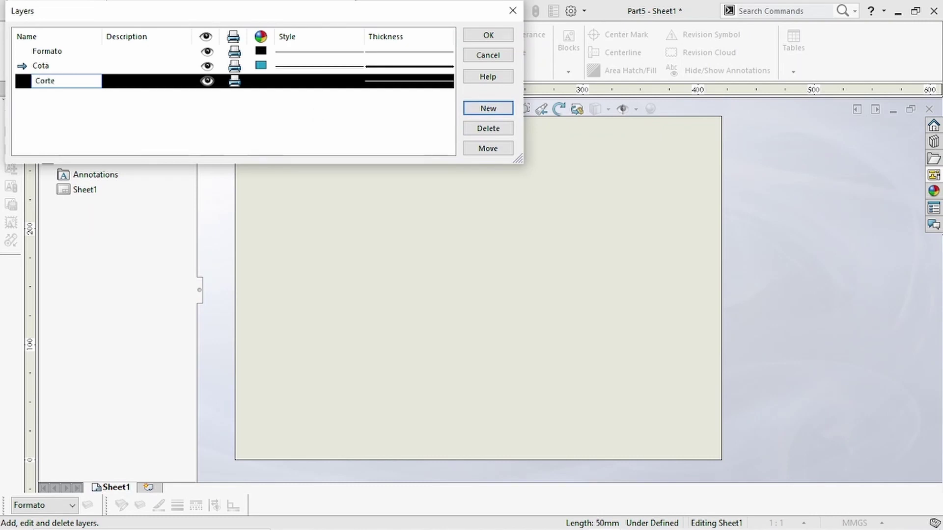
key(Return)
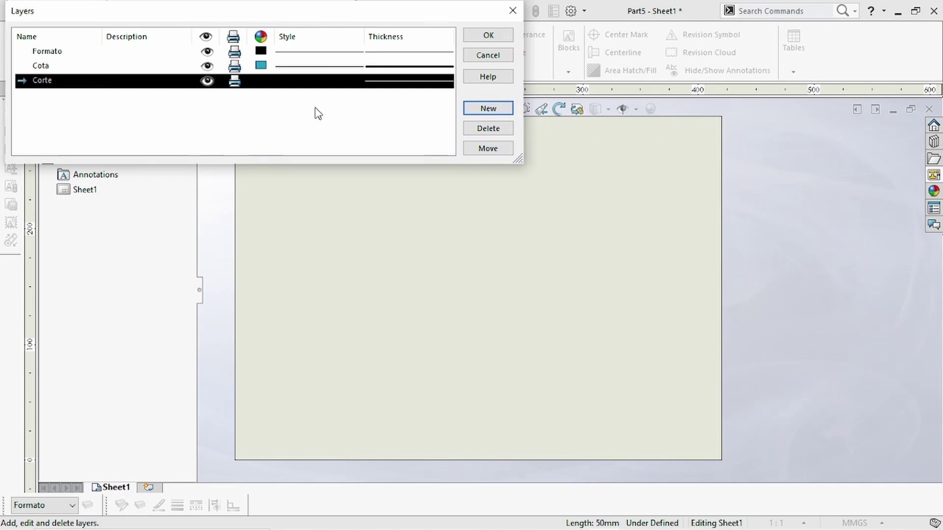
click(261, 81)
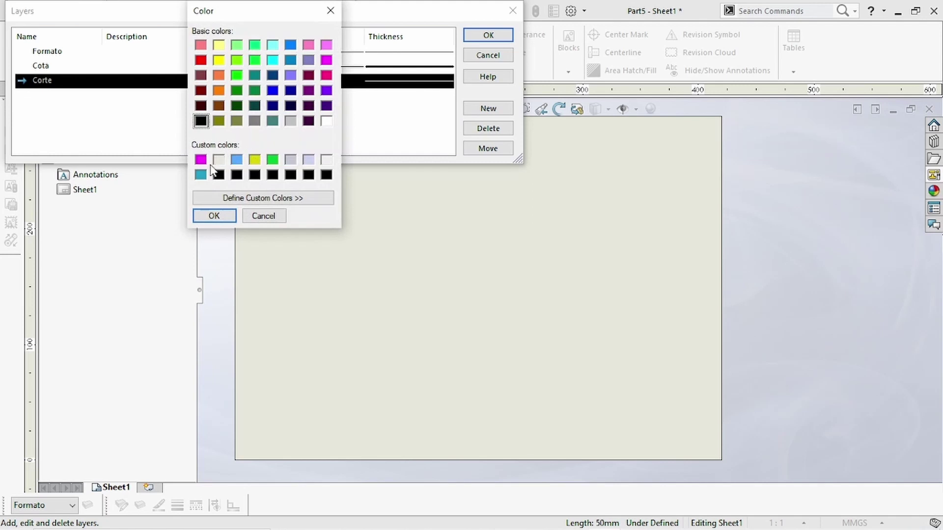
click(200, 60)
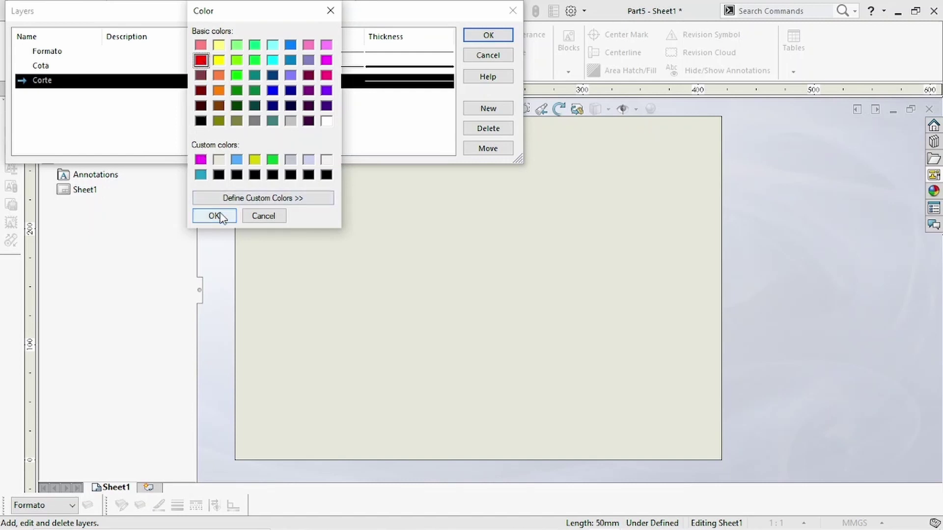
click(206, 216)
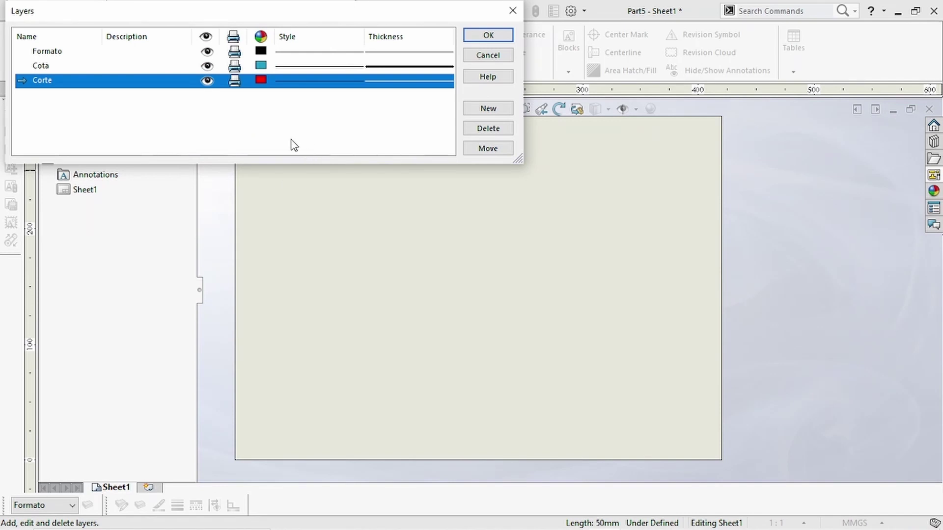
- Give Corte a Thin/Thick line style and a heavier line thickness
click(319, 81)
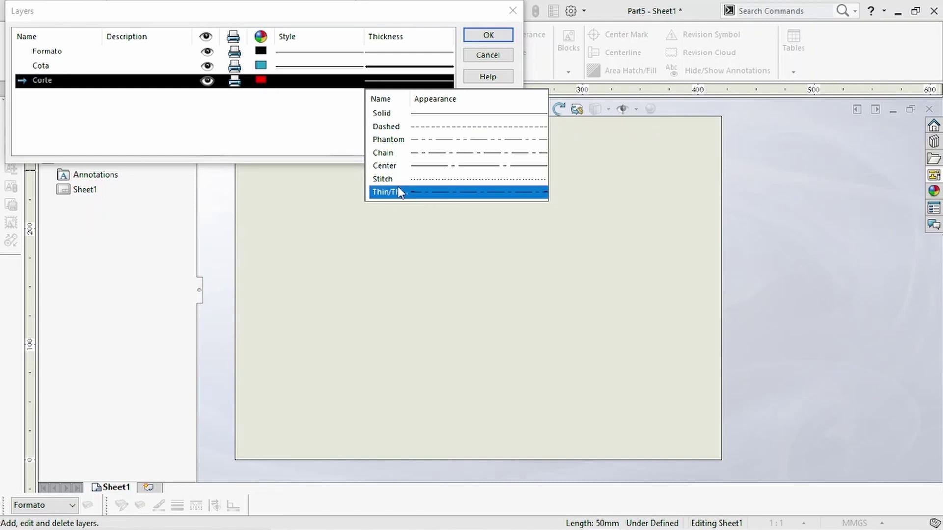
click(455, 193)
click(405, 80)
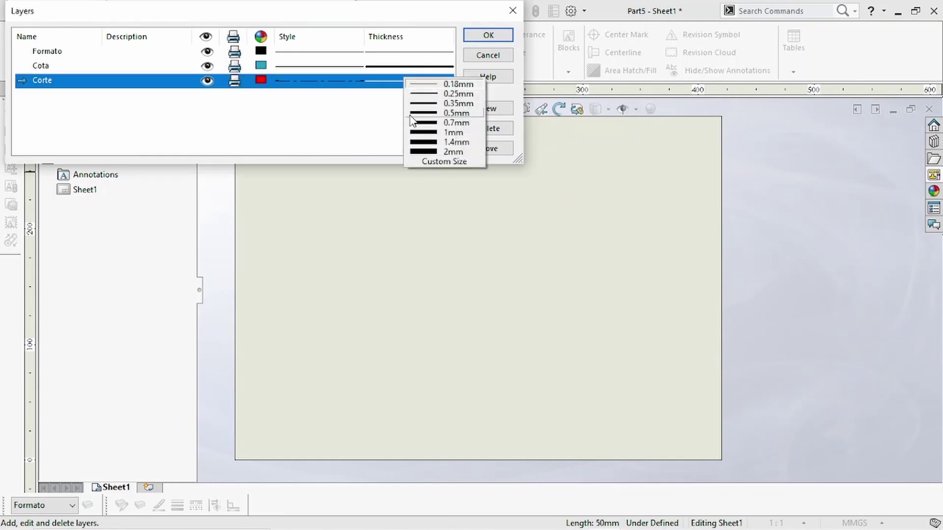
click(442, 113)
click(353, 132)
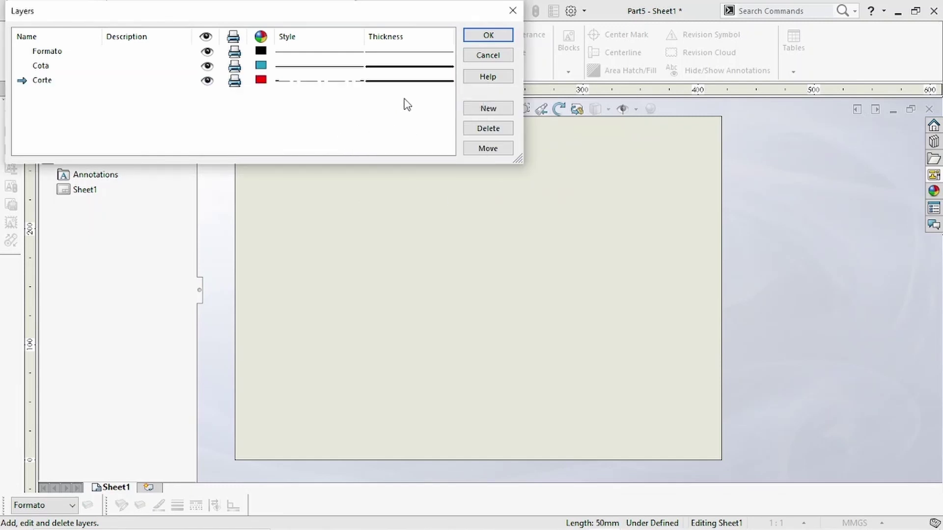
click(388, 81)
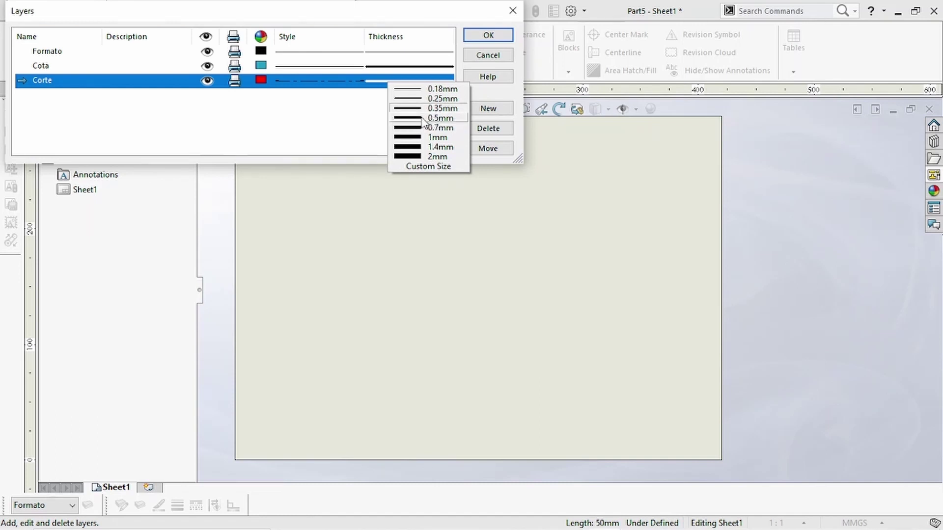
click(307, 129)
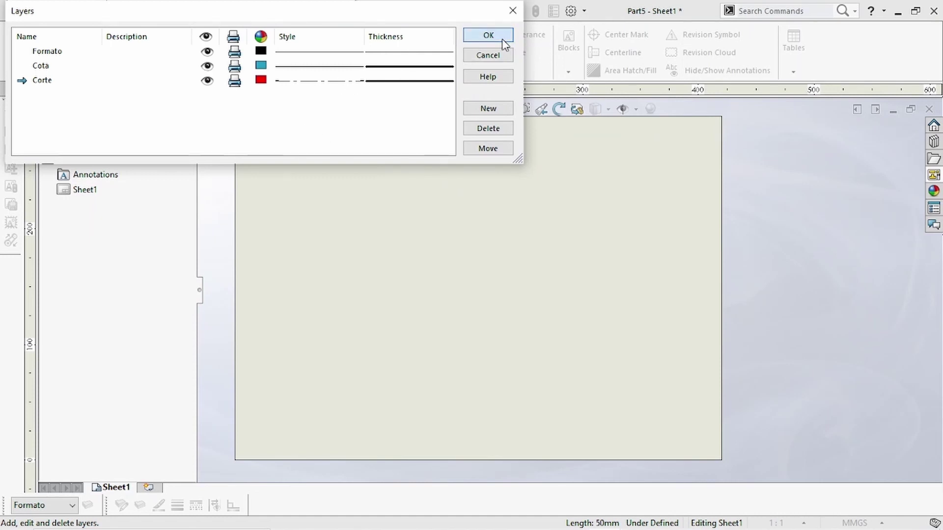
click(74, 53)
- Apply the layers and make -Per Standard- the current layer
click(488, 35)
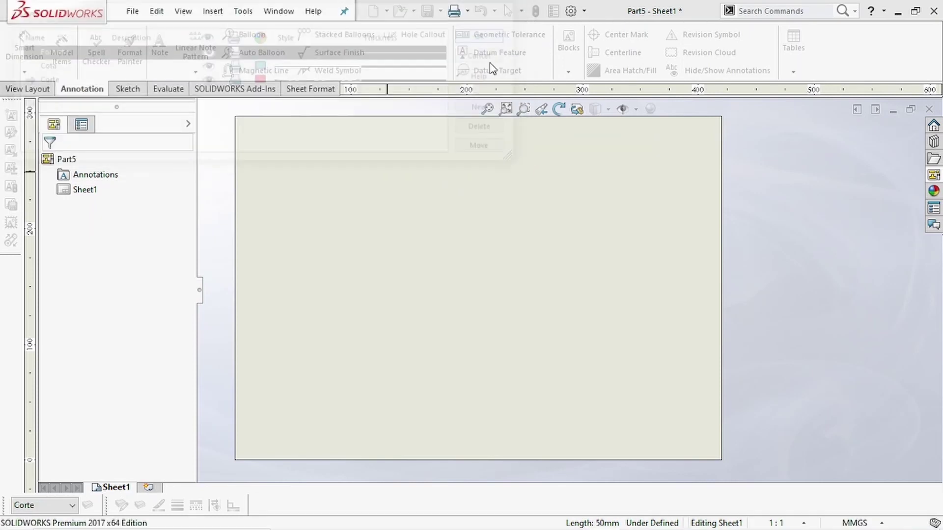
click(55, 507)
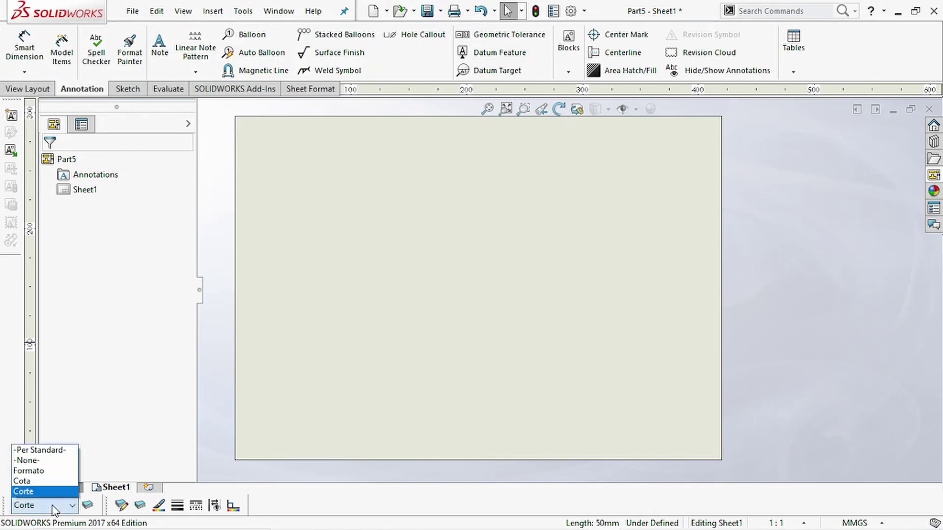
click(40, 451)
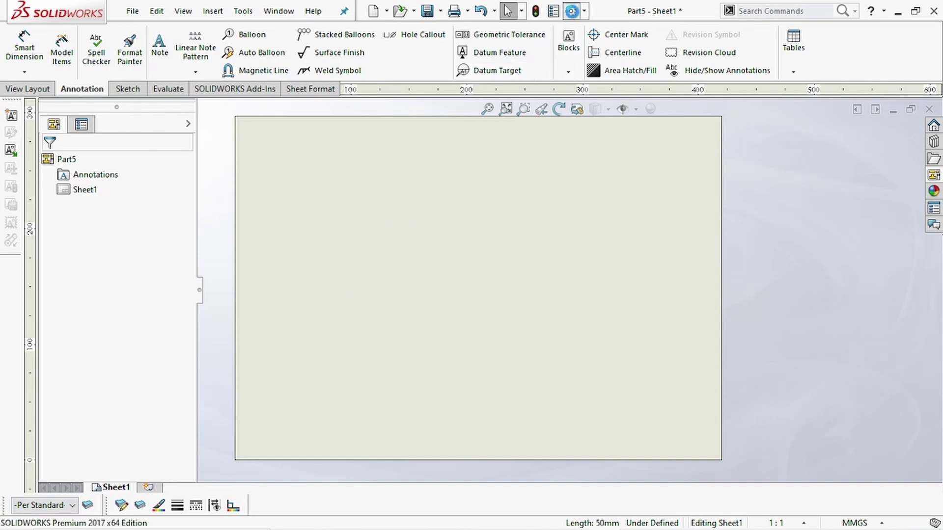
- Go to the Annotations page of the Document Properties options
click(572, 11)
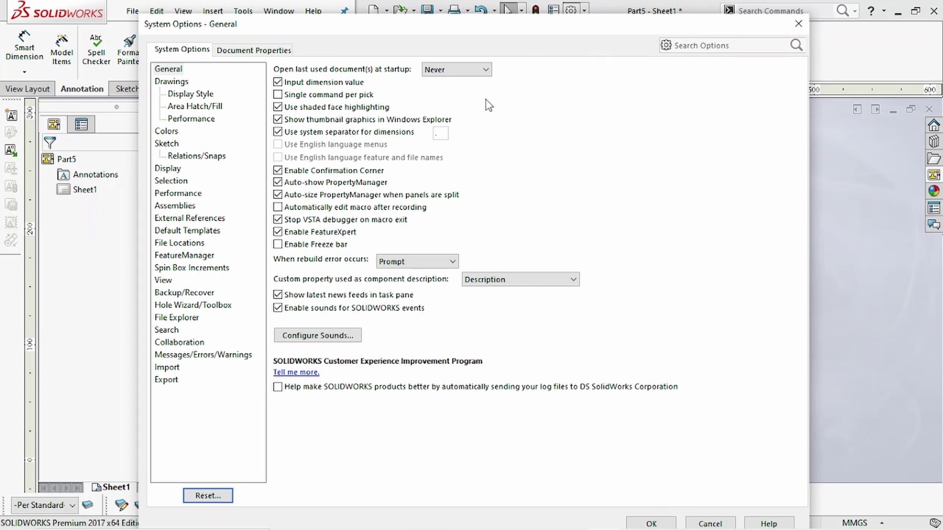
click(195, 98)
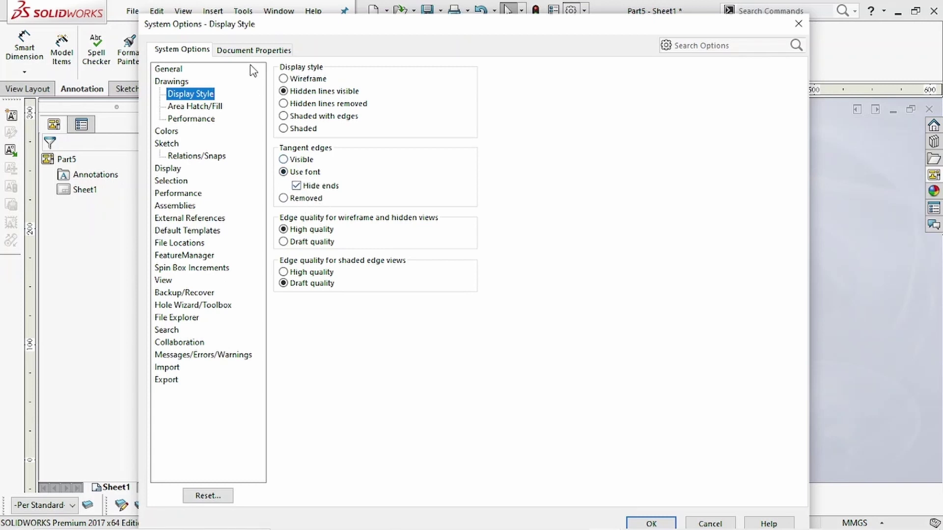
click(253, 50)
click(629, 193)
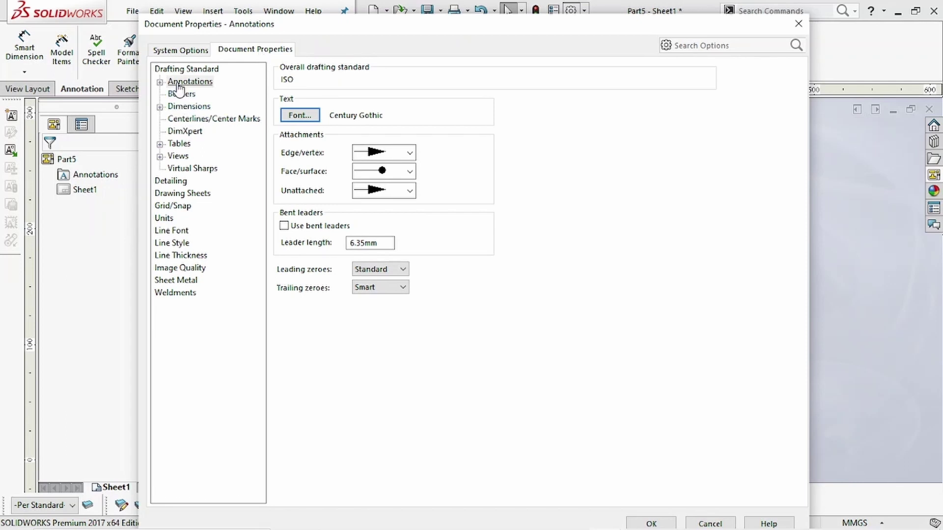
- Change the annotation font to SWIsop1
click(299, 115)
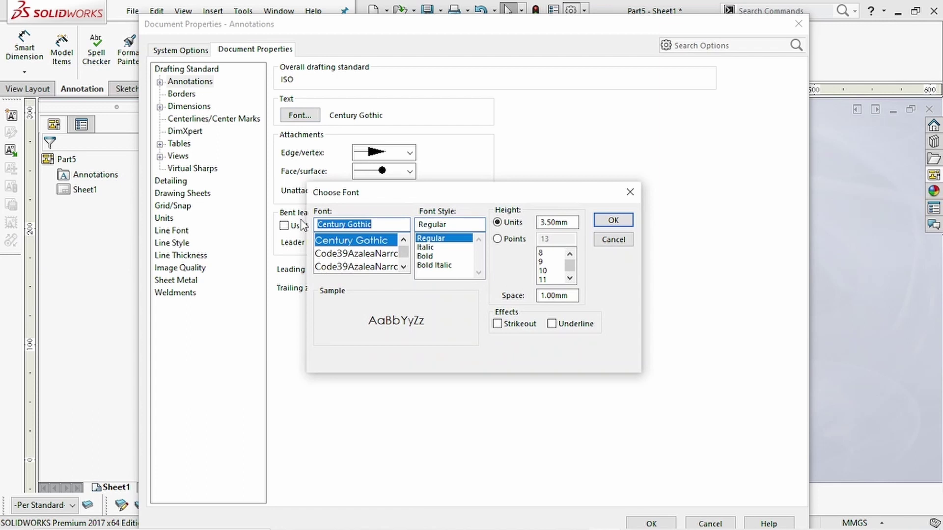
text(swiso)
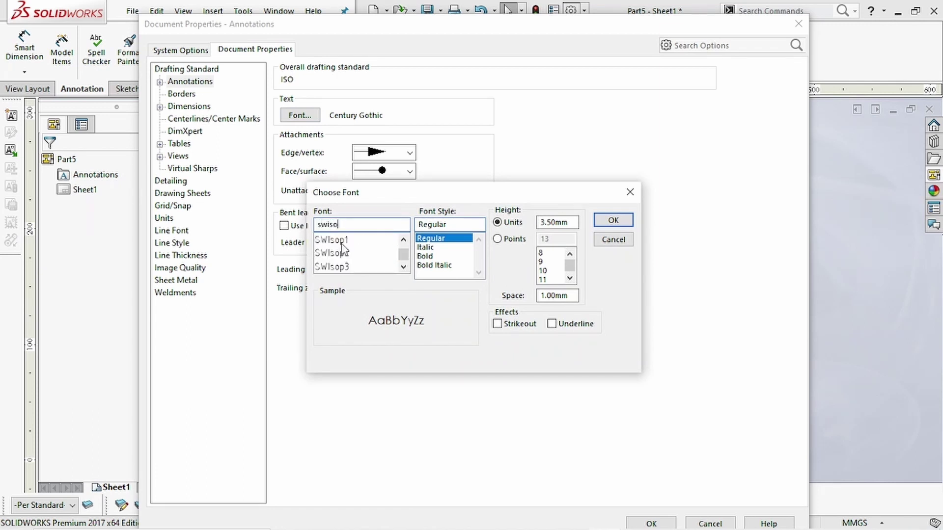
click(341, 243)
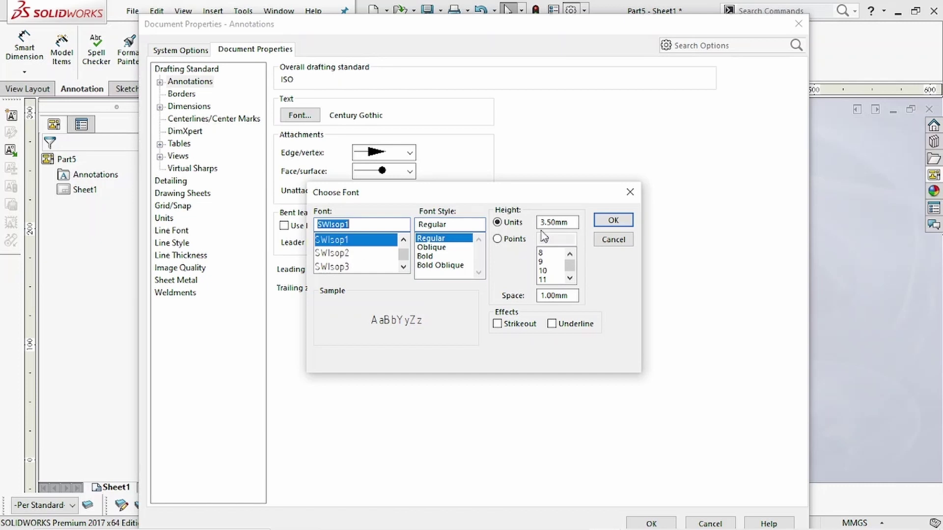
click(606, 225)
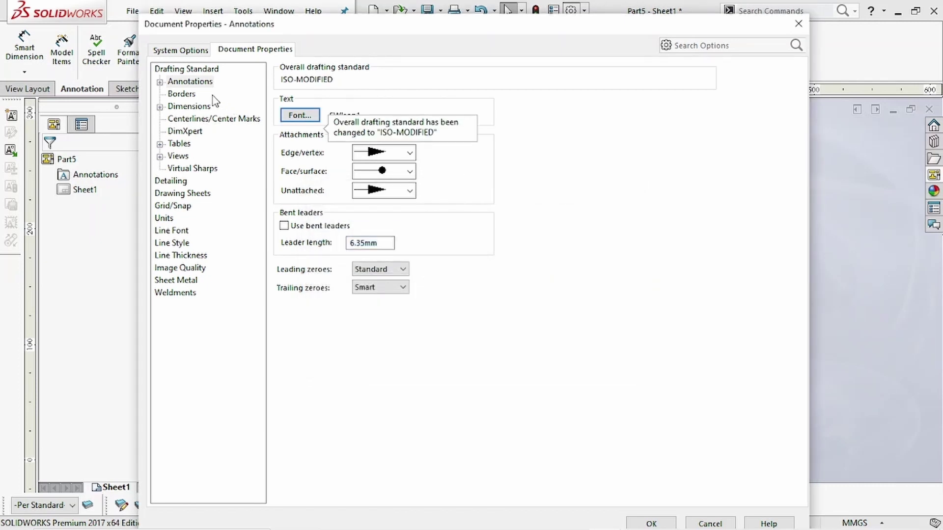
- Give balloons 0.35mm leader and frame lines on the Cota layer
click(169, 94)
click(160, 82)
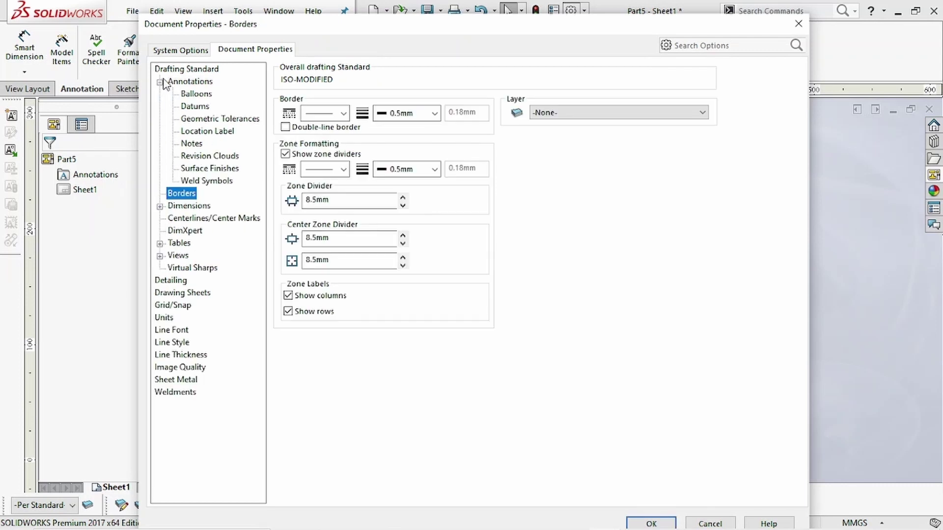
click(193, 97)
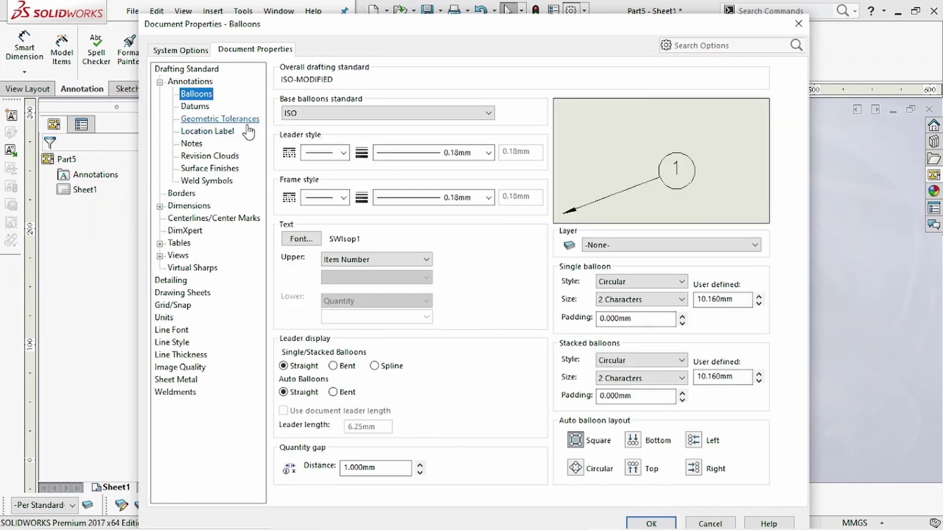
click(457, 152)
click(449, 192)
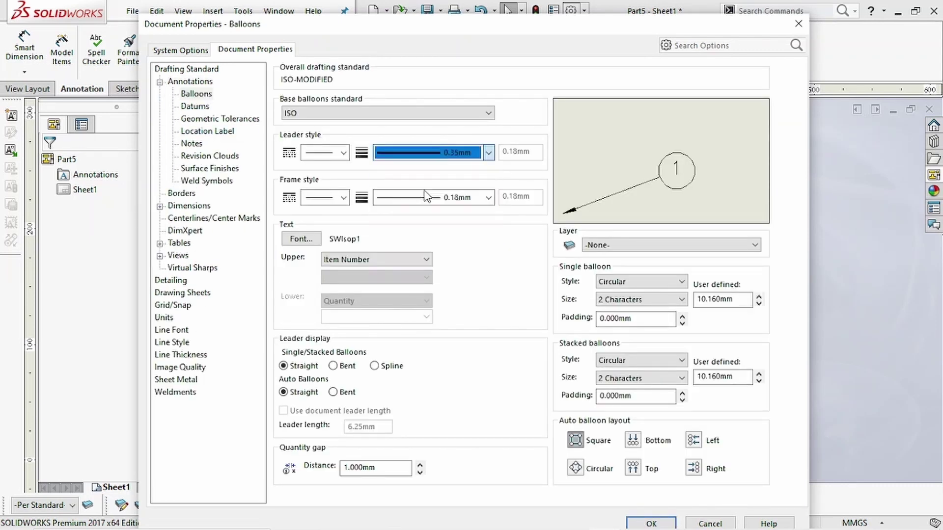
click(486, 197)
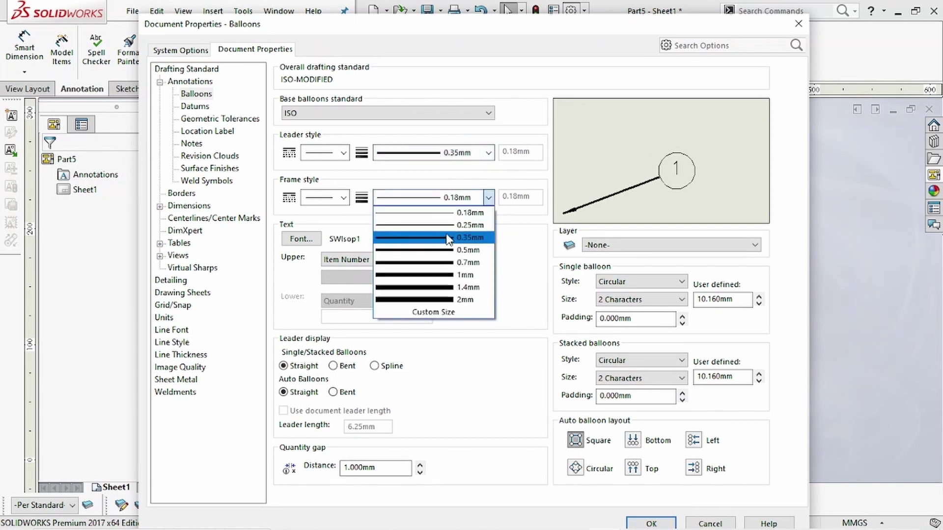
click(475, 240)
click(648, 246)
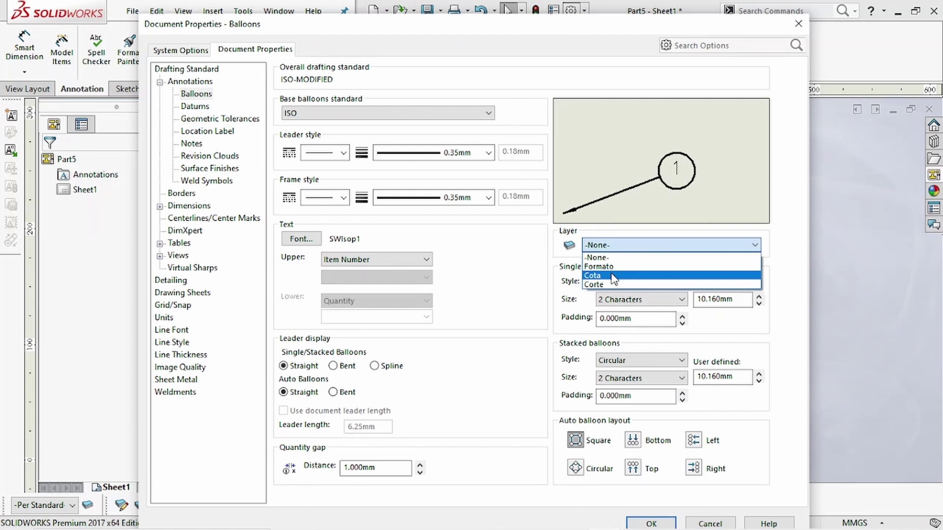
click(614, 276)
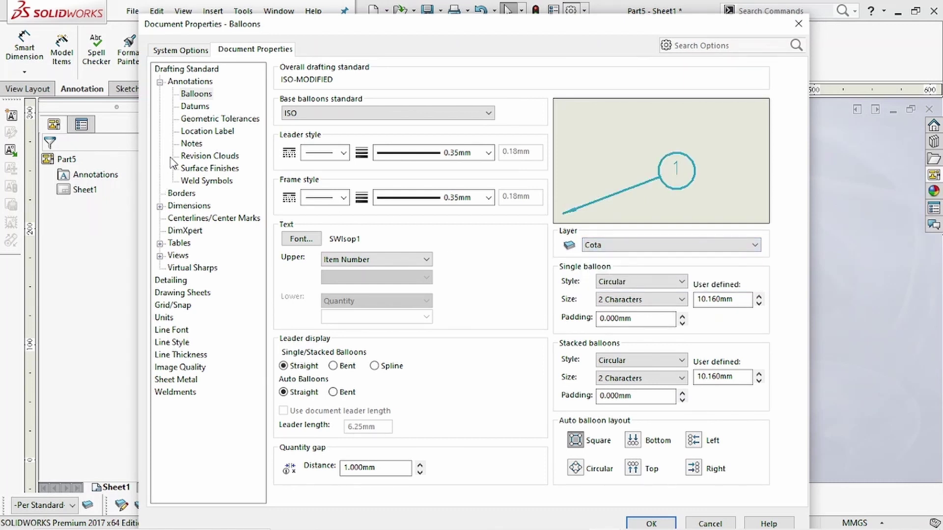
- Give datums 0.35mm leader and frame lines on the Cota layer
click(195, 106)
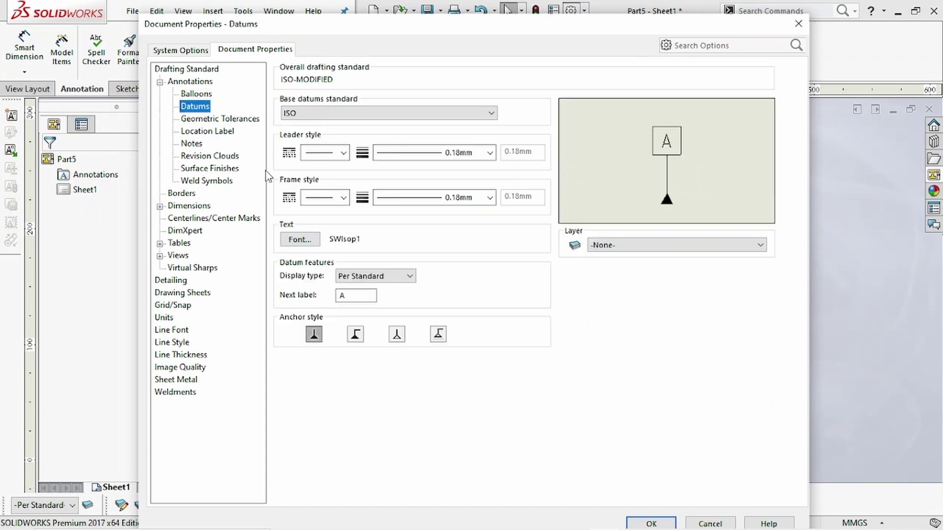
click(437, 152)
click(440, 196)
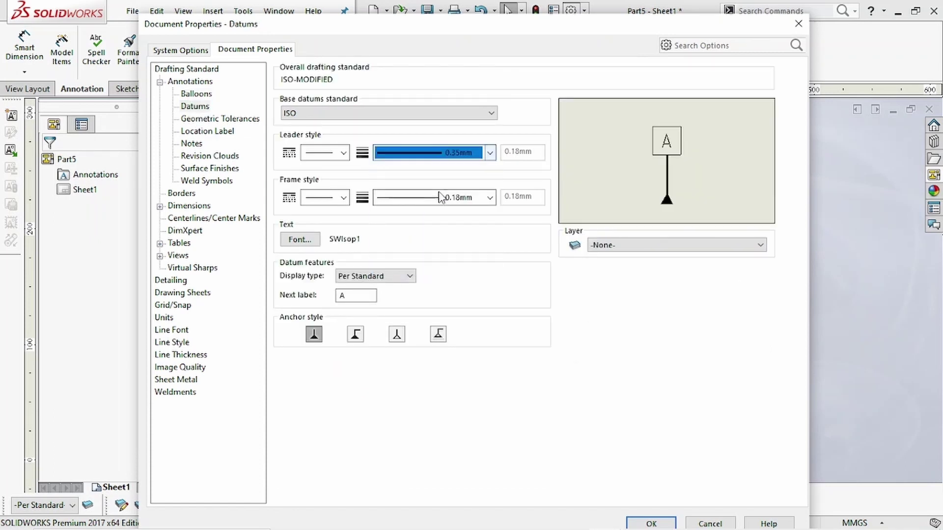
click(466, 248)
click(660, 245)
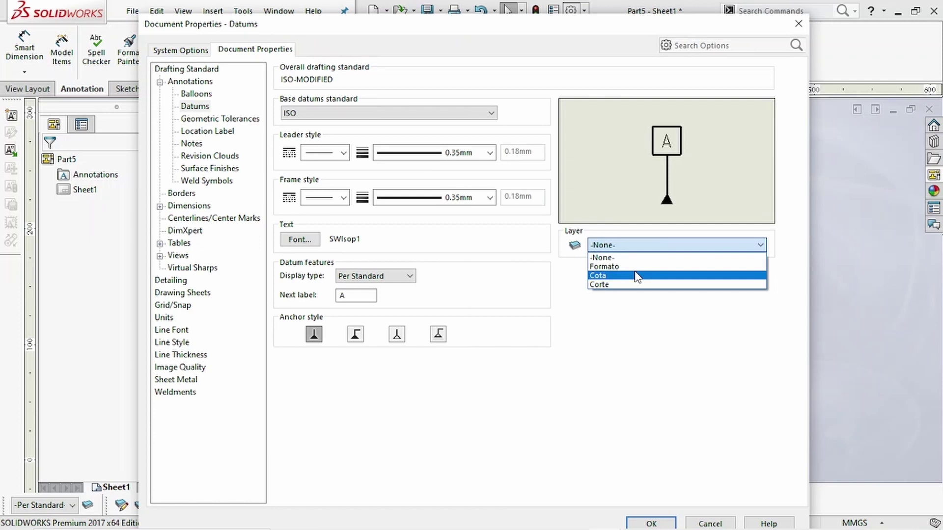
click(637, 277)
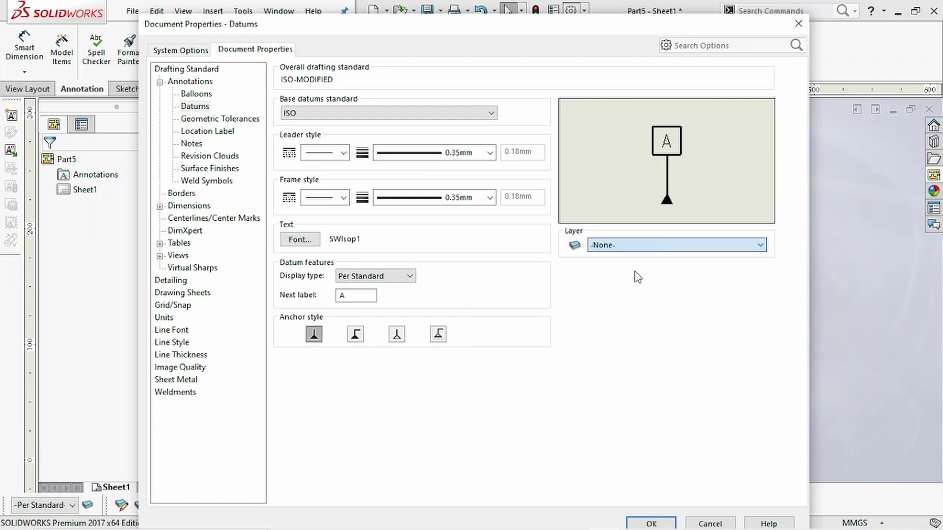
- Give geometric tolerances 0.35mm leader and frame lines on the Cota layer
click(210, 120)
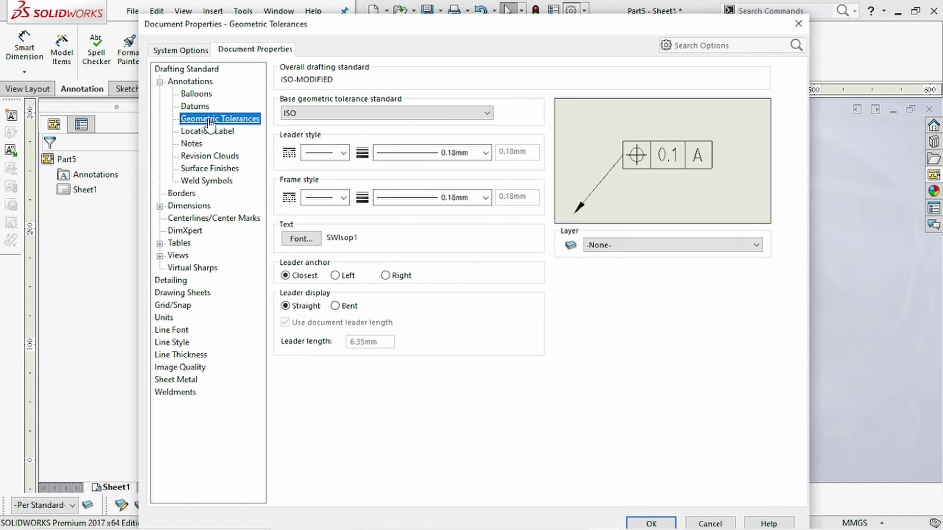
click(199, 94)
click(201, 82)
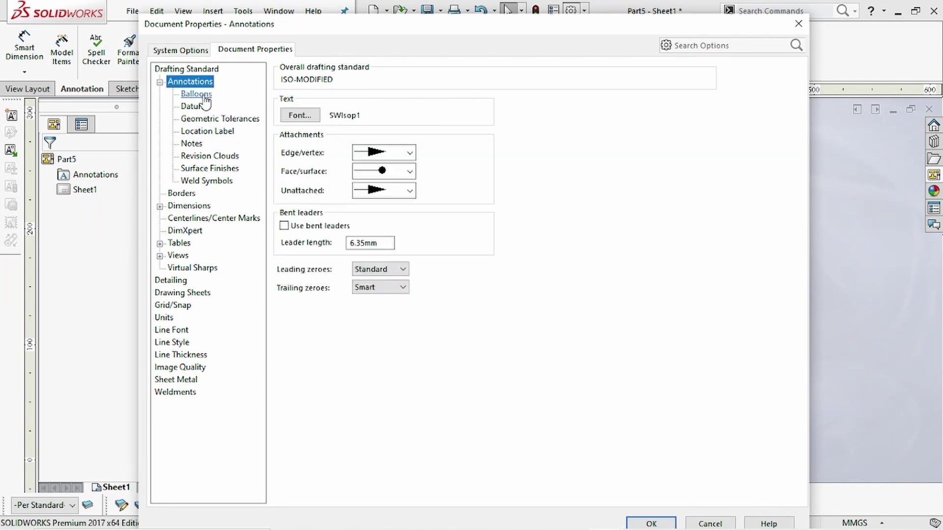
click(196, 94)
click(216, 118)
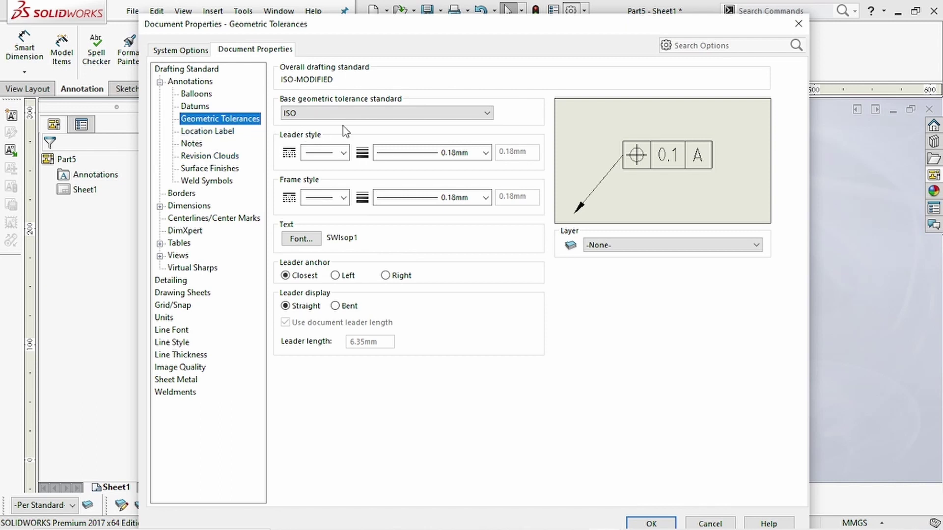
click(485, 153)
click(432, 201)
click(485, 197)
click(427, 244)
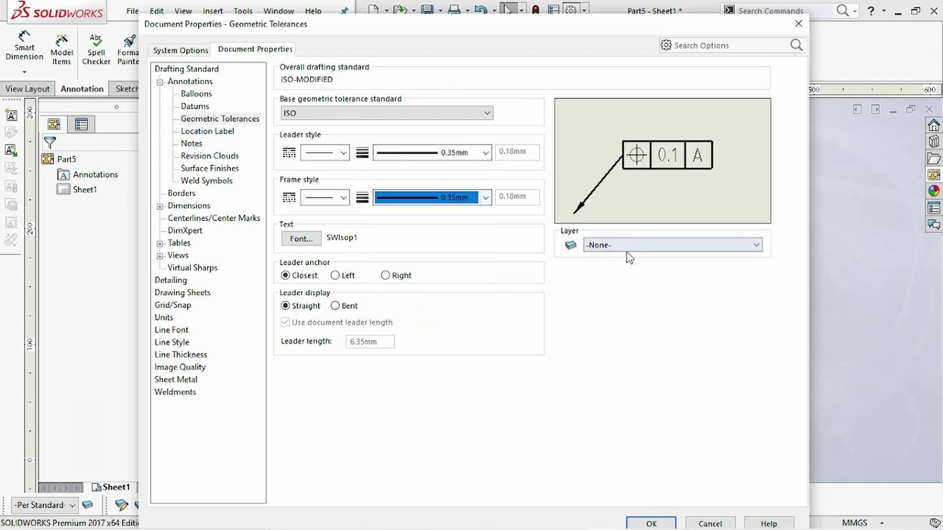
click(630, 258)
click(599, 275)
- Give location labels a 0.35mm frame and put them on the Cota layer
click(207, 131)
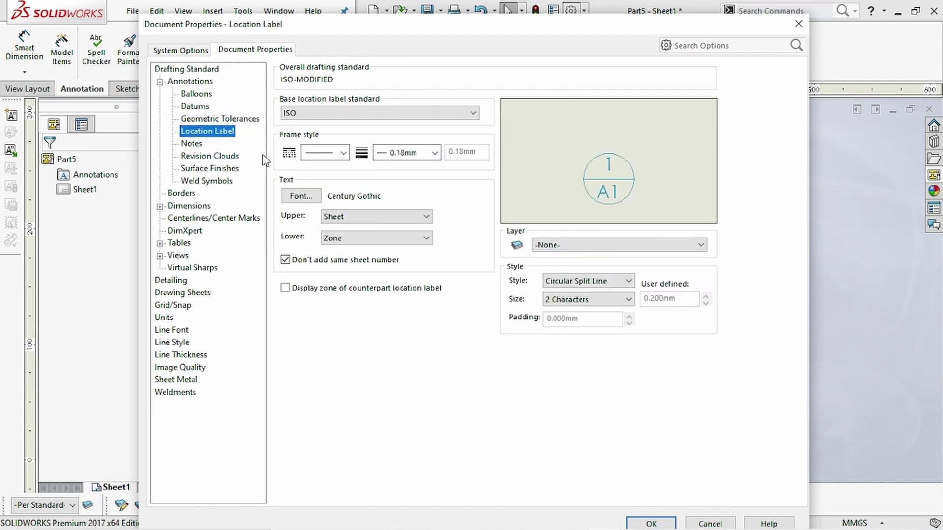
click(434, 152)
click(418, 199)
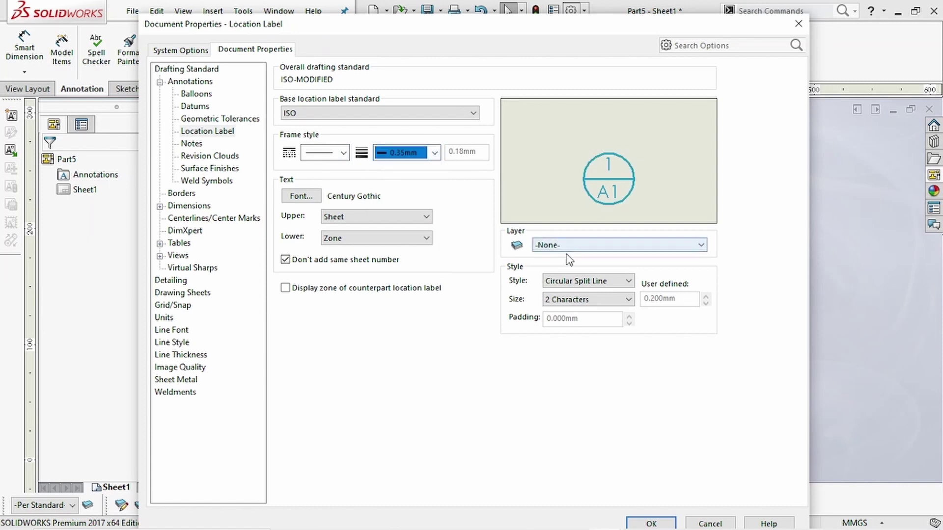
click(568, 258)
click(589, 276)
- Make note text oblique, with a 0.35mm leader, on the Cota layer
click(191, 144)
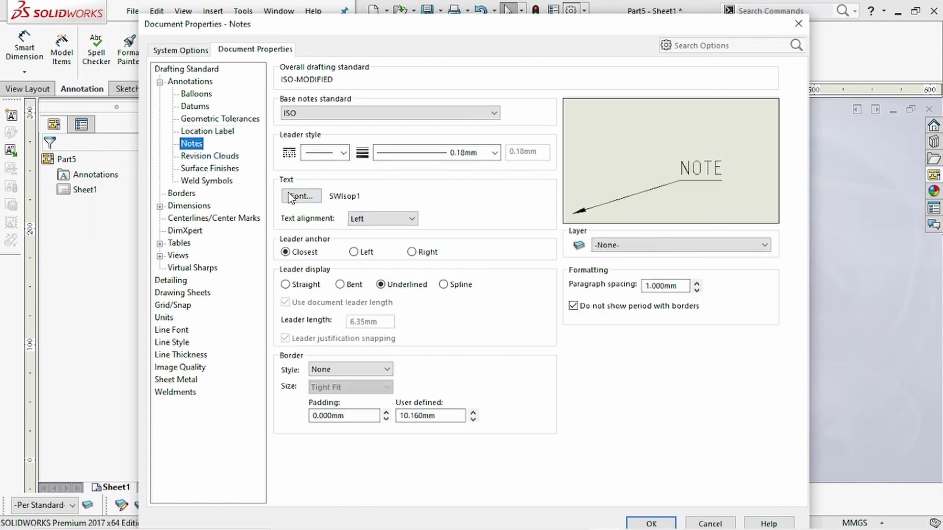
click(302, 197)
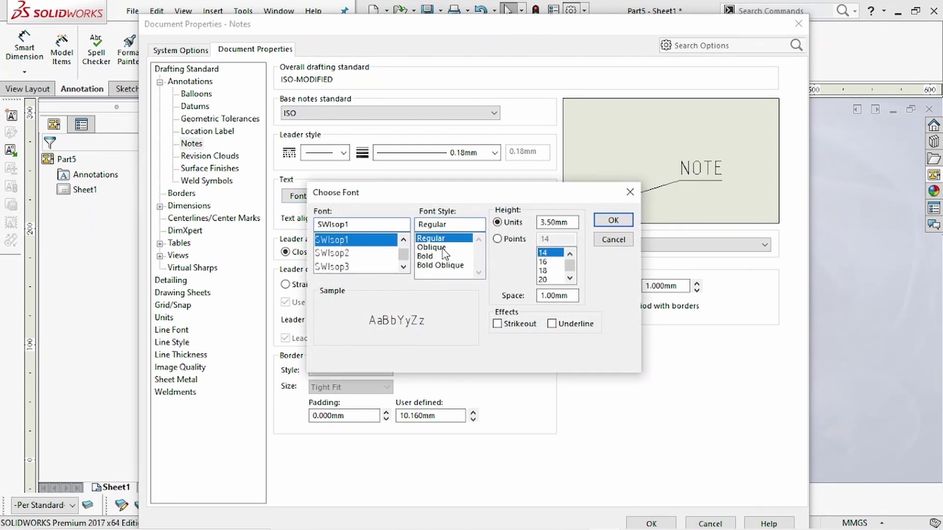
click(432, 247)
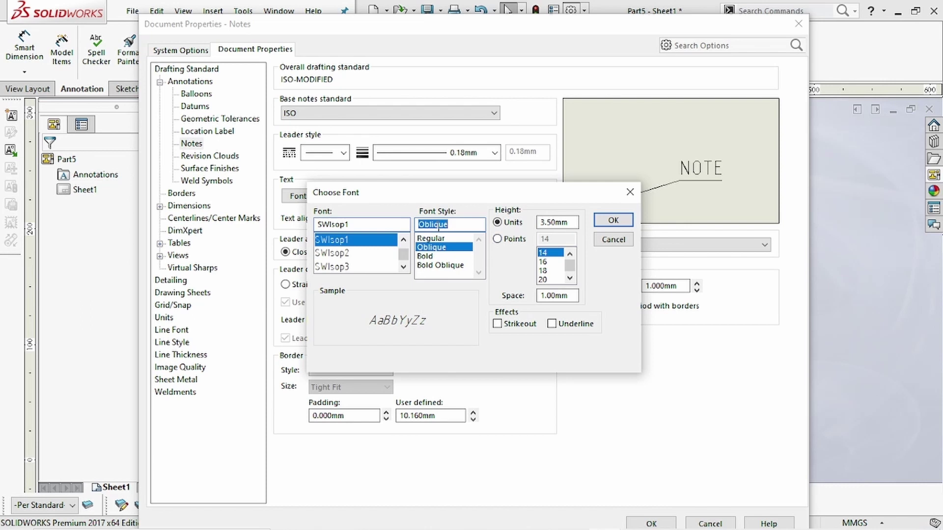
click(613, 220)
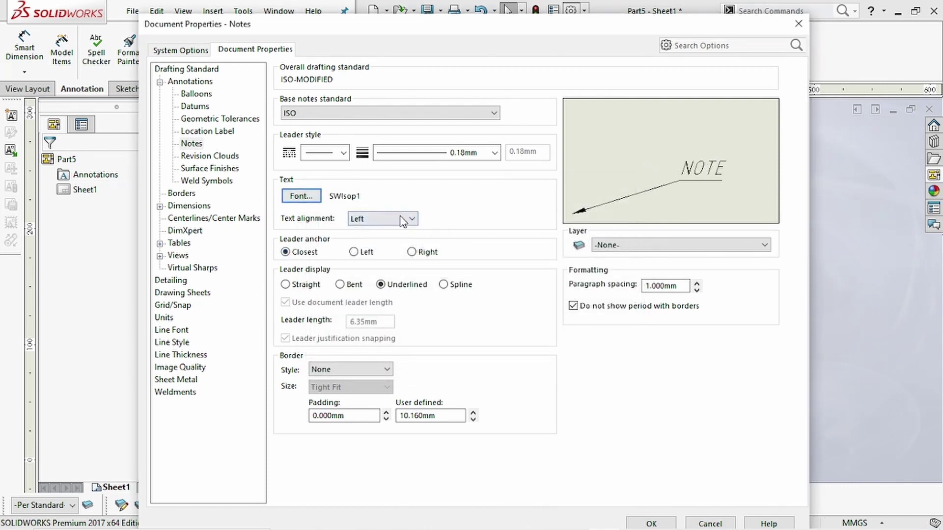
click(494, 152)
click(442, 186)
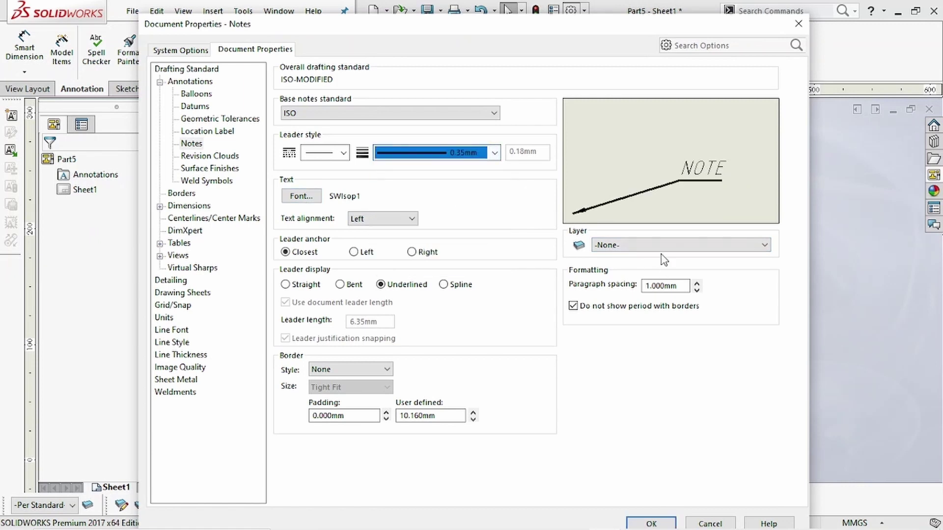
click(639, 244)
click(632, 276)
- Put revision clouds on the Cota layer with 0.35mm lines
click(210, 155)
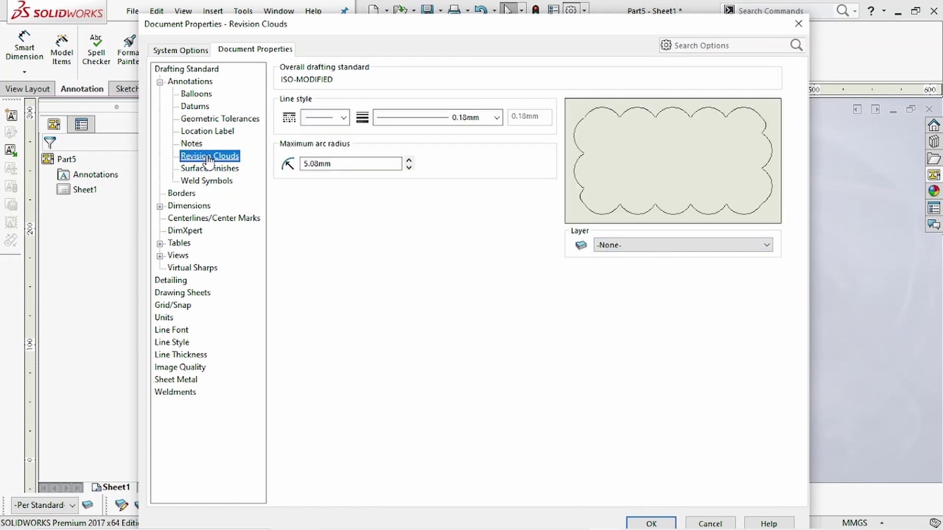
click(620, 245)
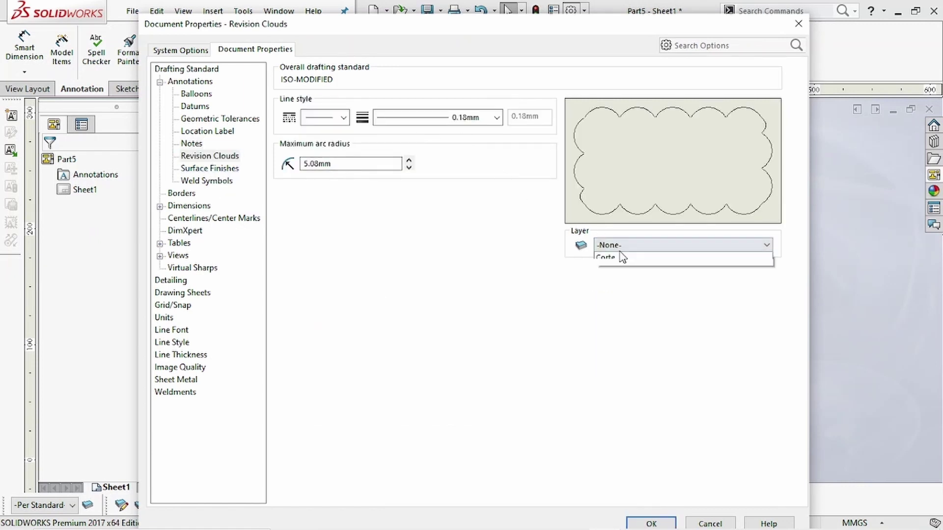
click(615, 278)
click(432, 118)
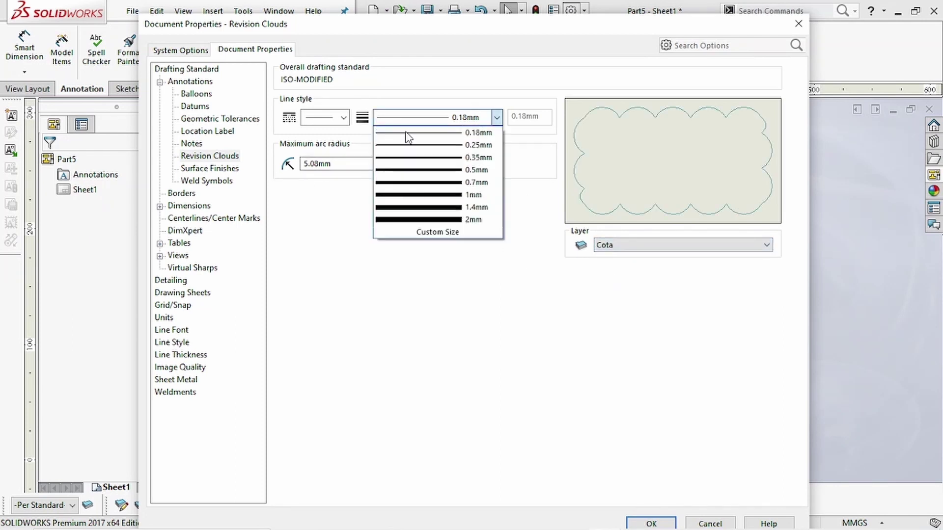
click(408, 157)
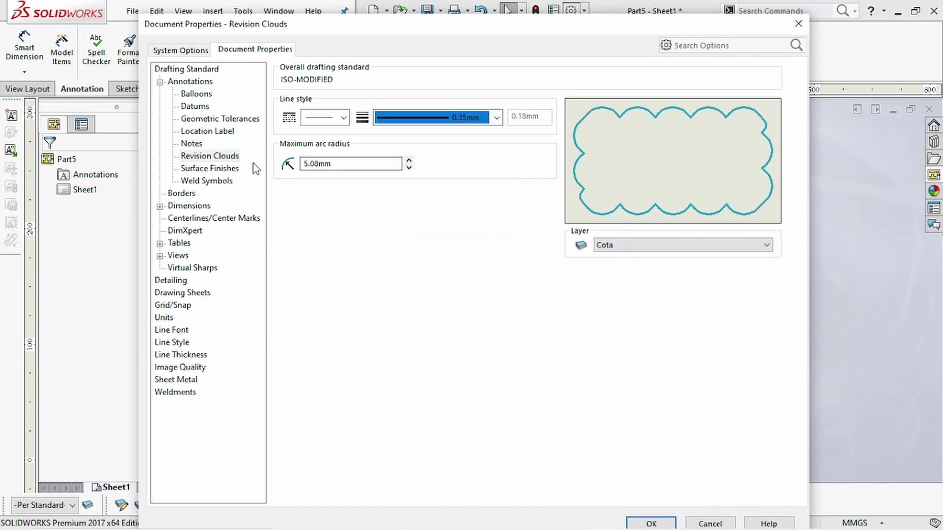
- Give surface finish symbols a 0.35mm leader on the Cota layer
click(210, 168)
click(432, 152)
click(433, 193)
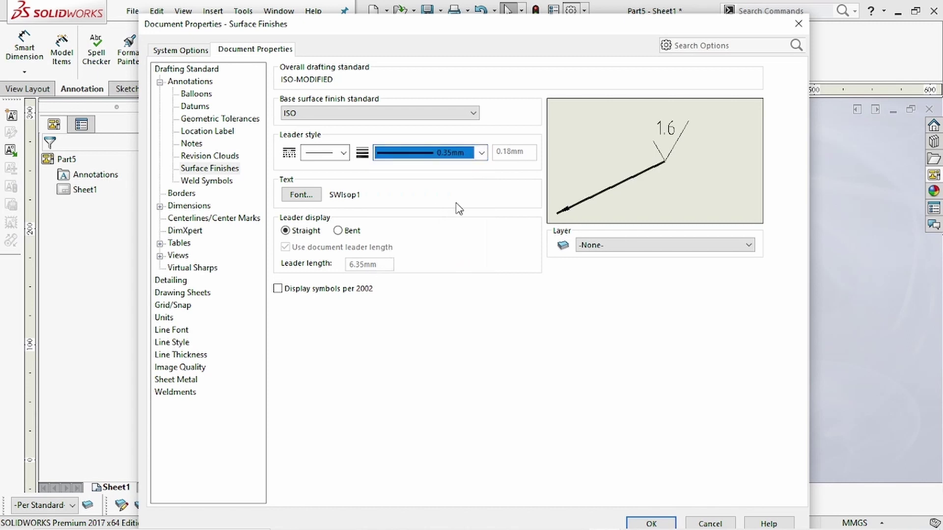
click(663, 245)
click(592, 281)
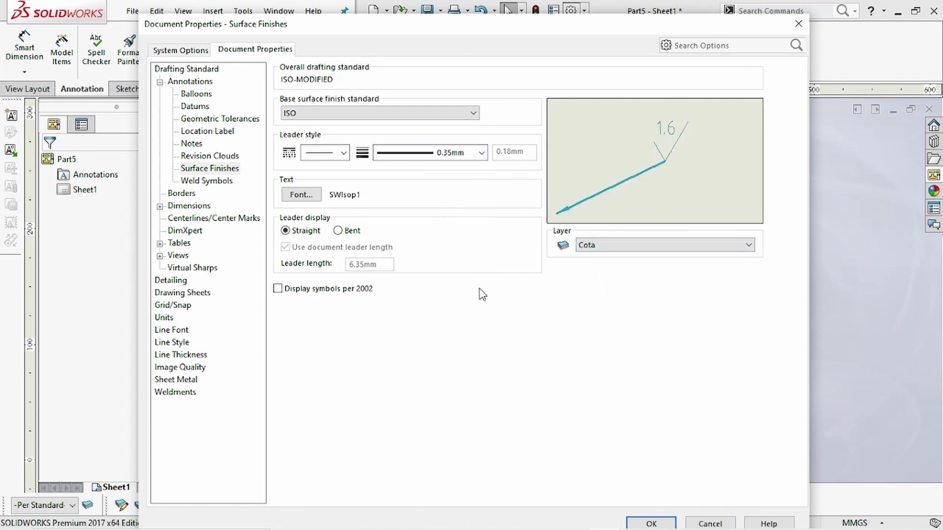
click(206, 181)
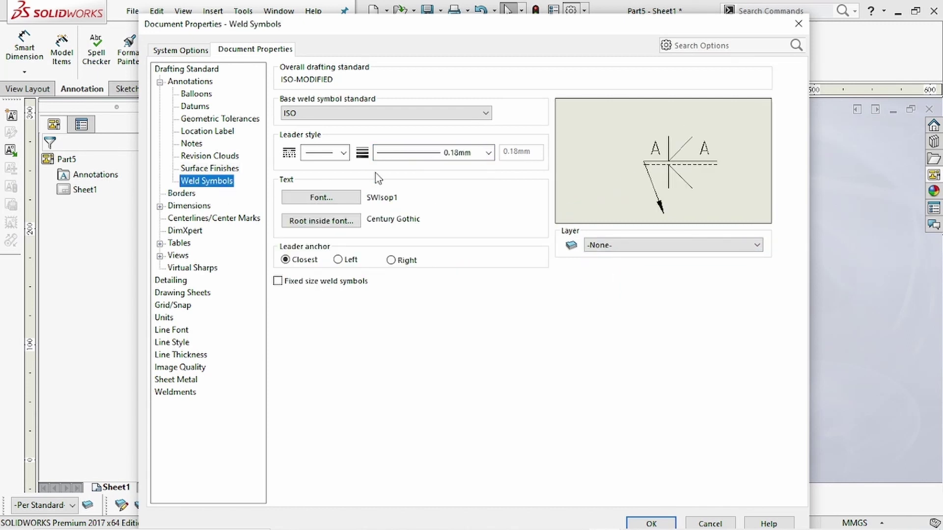
- Keep ANSI as the weld symbol standard
click(304, 114)
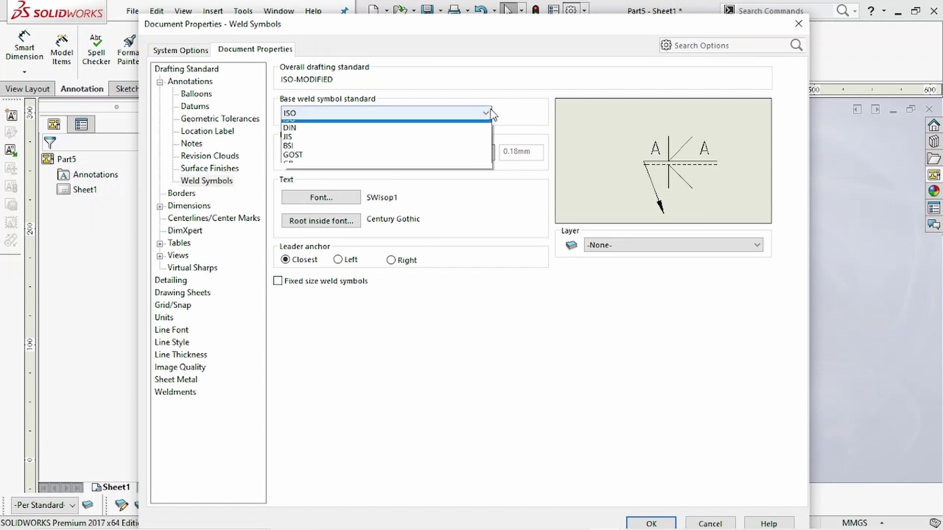
click(297, 127)
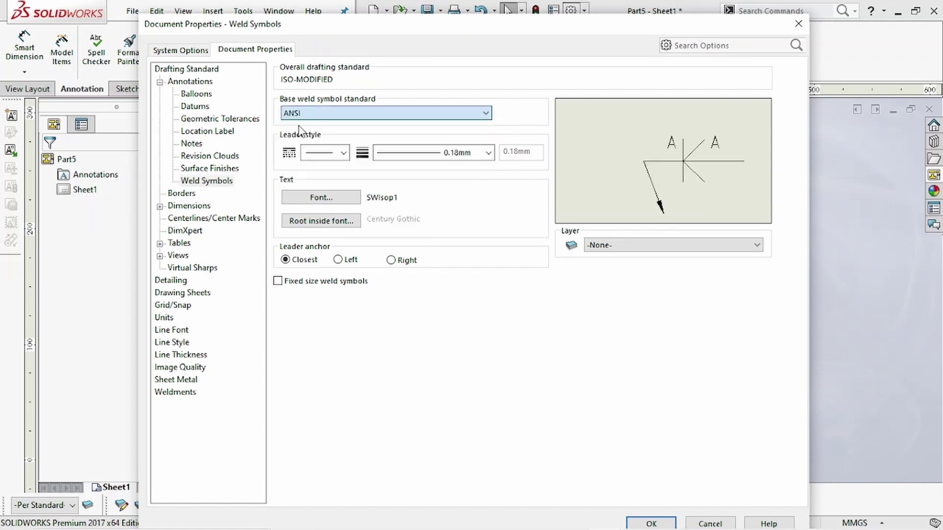
click(352, 123)
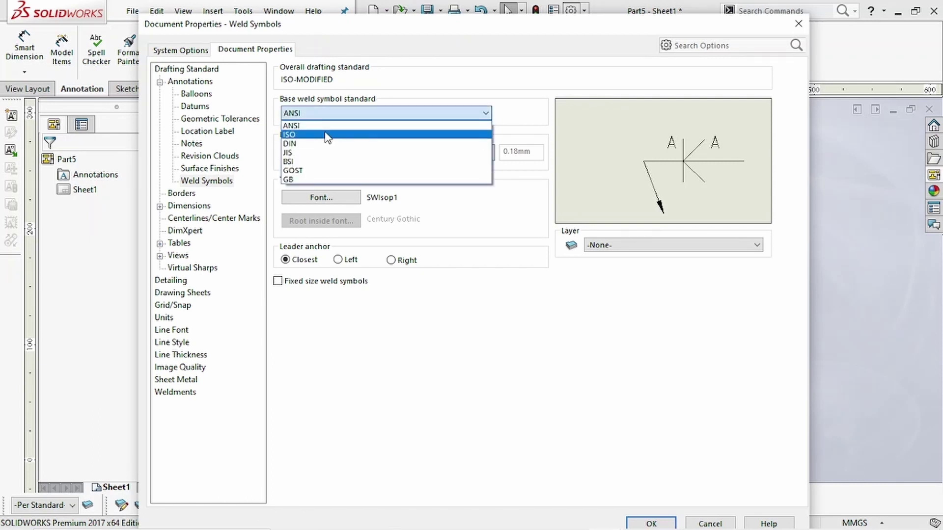
click(376, 114)
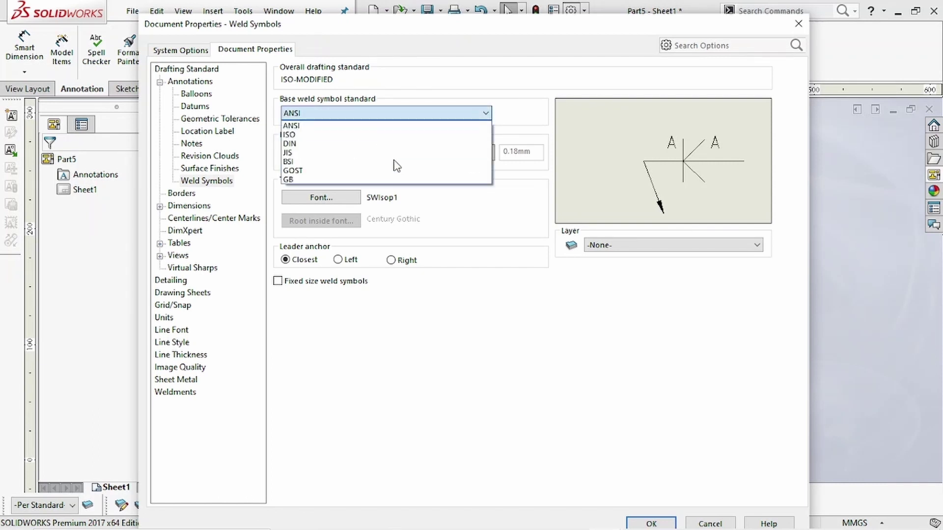
click(204, 182)
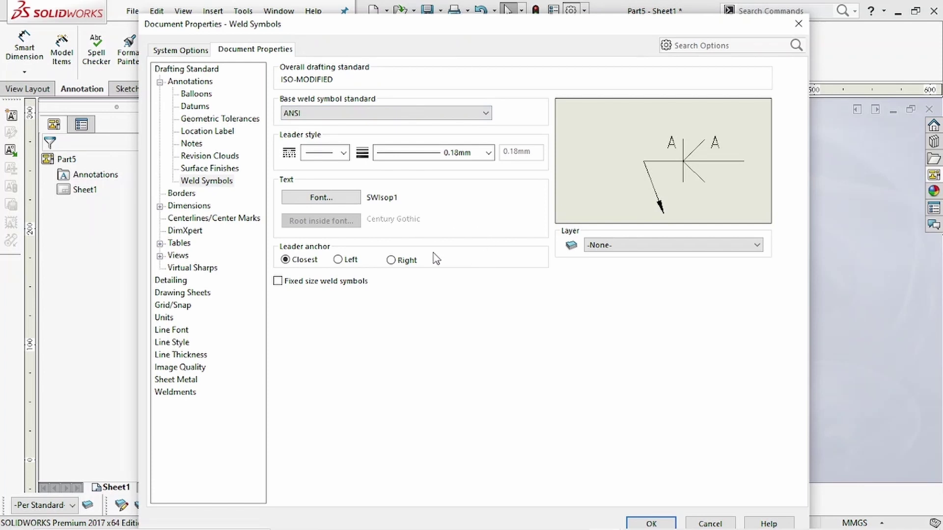
click(388, 113)
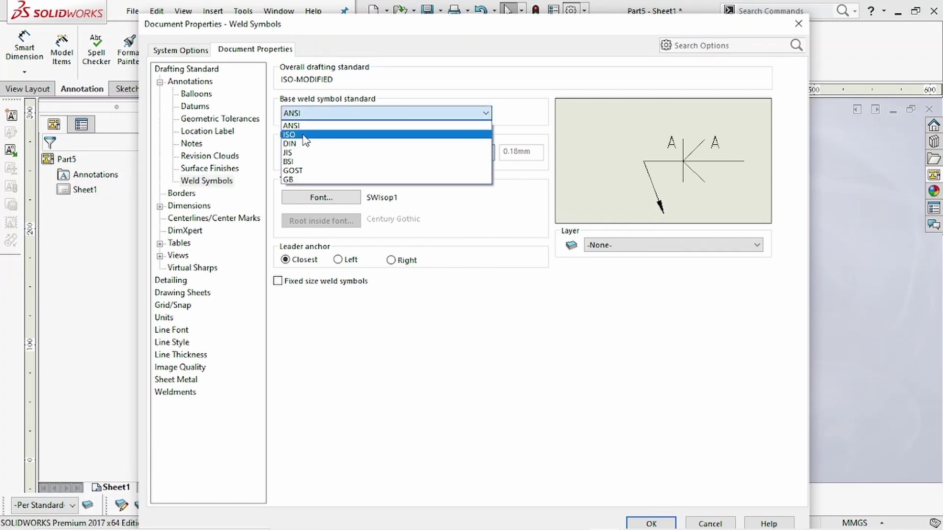
click(315, 126)
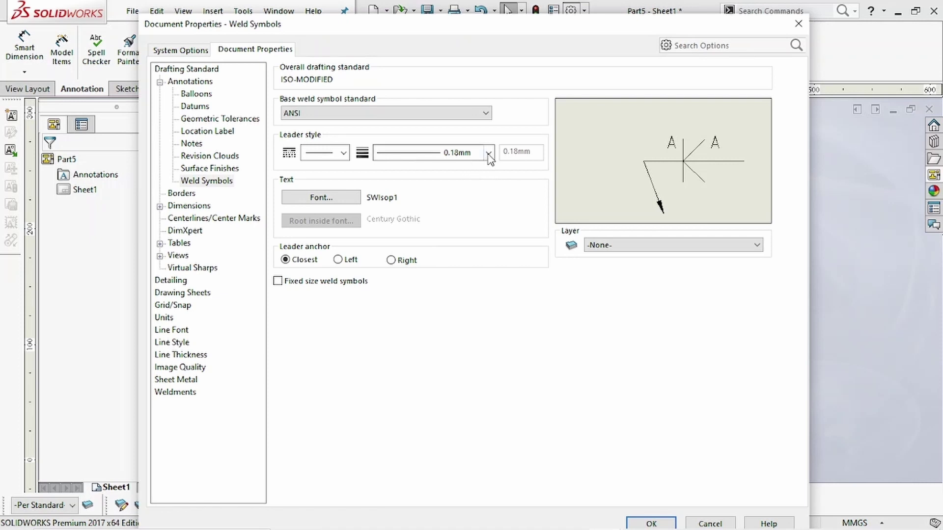
- Give weld symbol leaders a 0.35mm thickness on the Cota layer
click(488, 152)
click(463, 192)
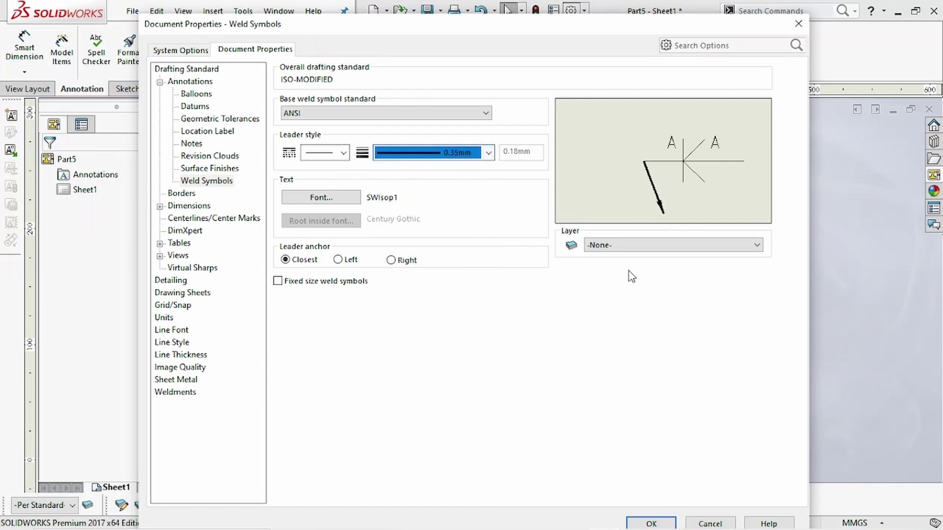
click(636, 245)
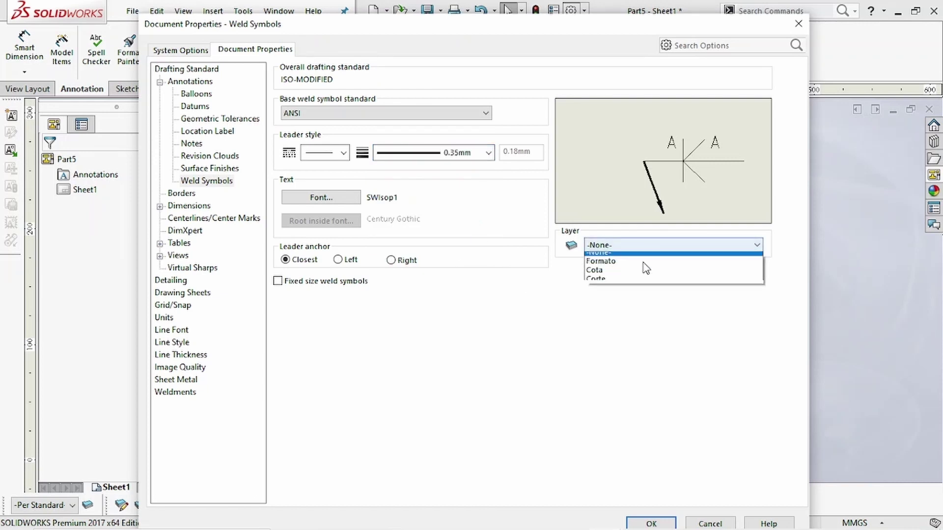
click(611, 275)
click(186, 194)
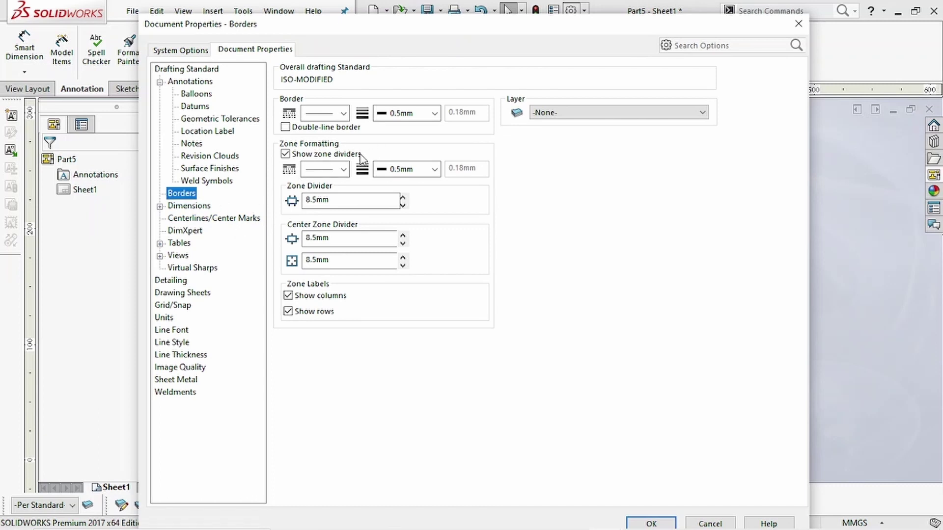
- Assign the sheet border to layer Formato, with 0.7mm border lines and 0.35mm zone dividers
click(557, 112)
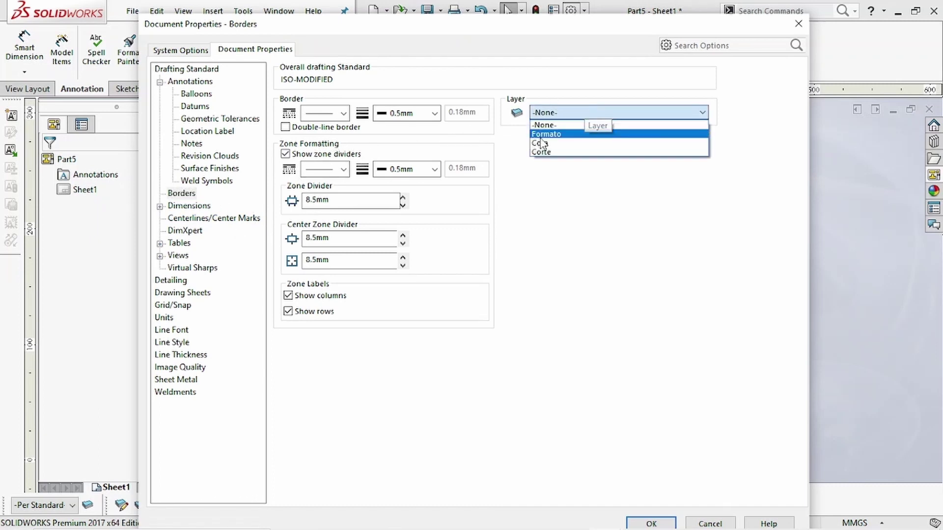
click(546, 134)
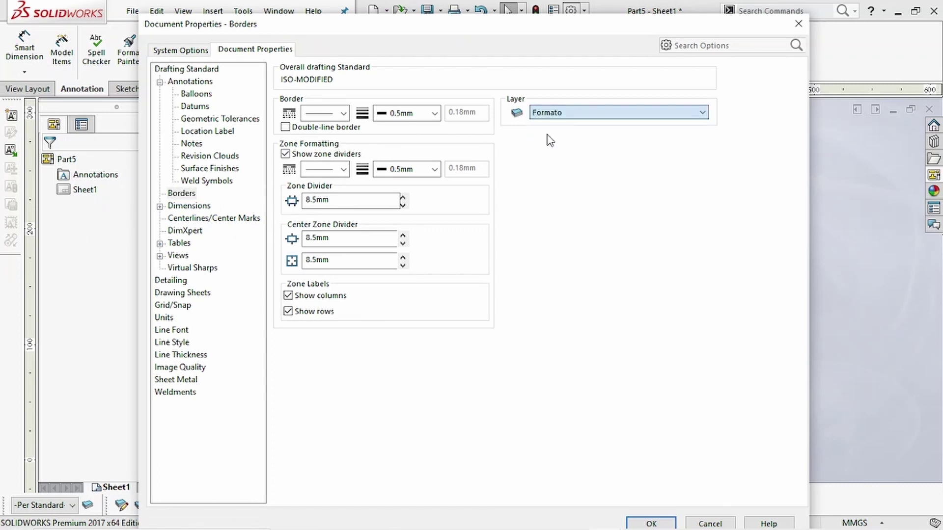
click(434, 114)
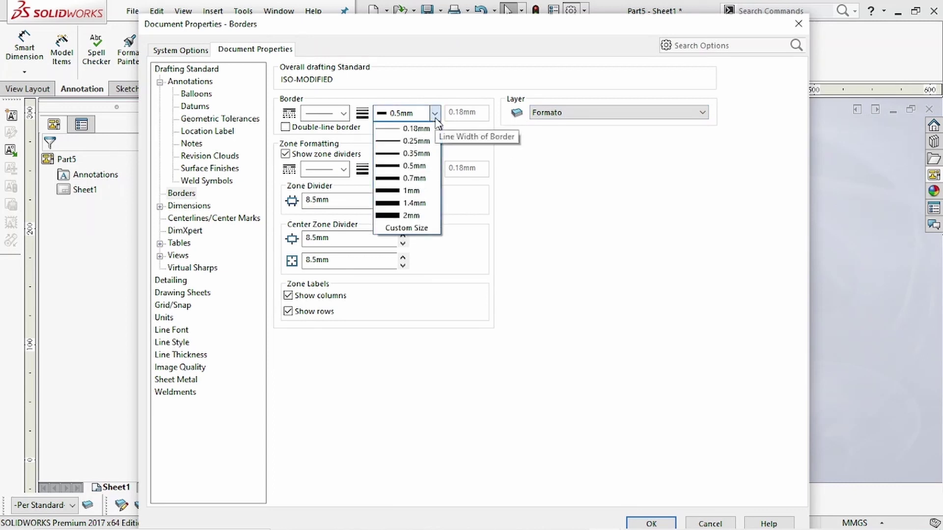
click(421, 179)
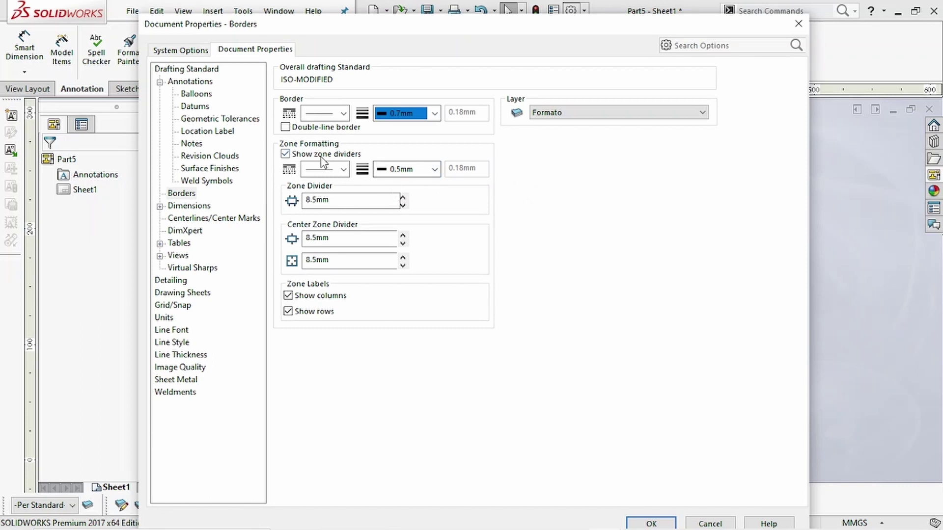
click(433, 169)
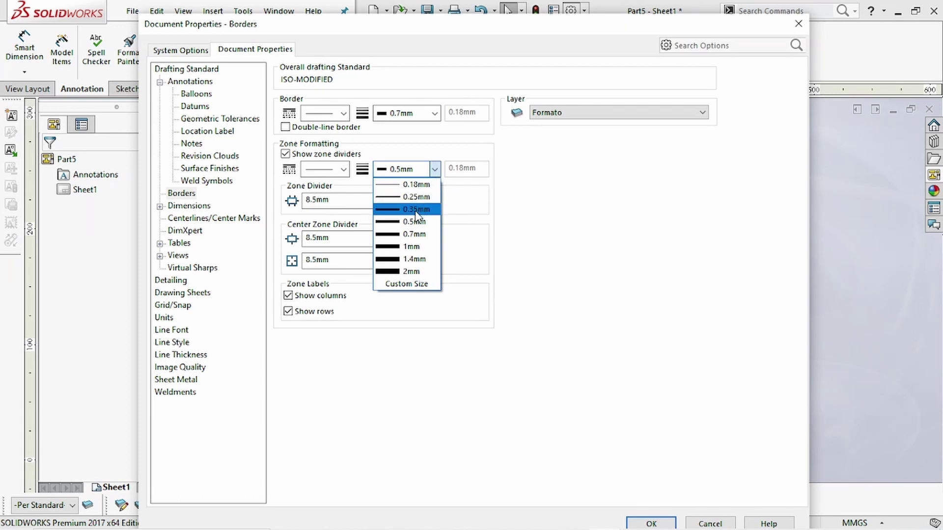
click(394, 211)
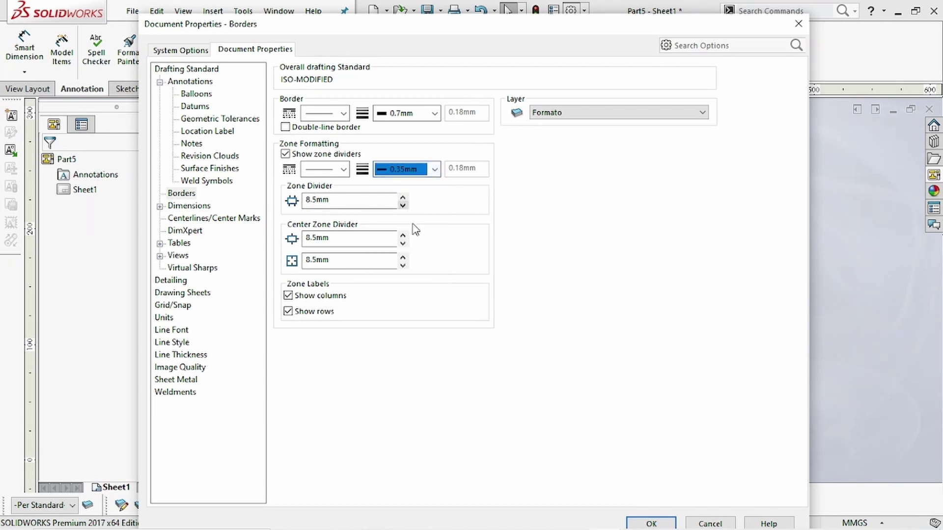
double_click(342, 201)
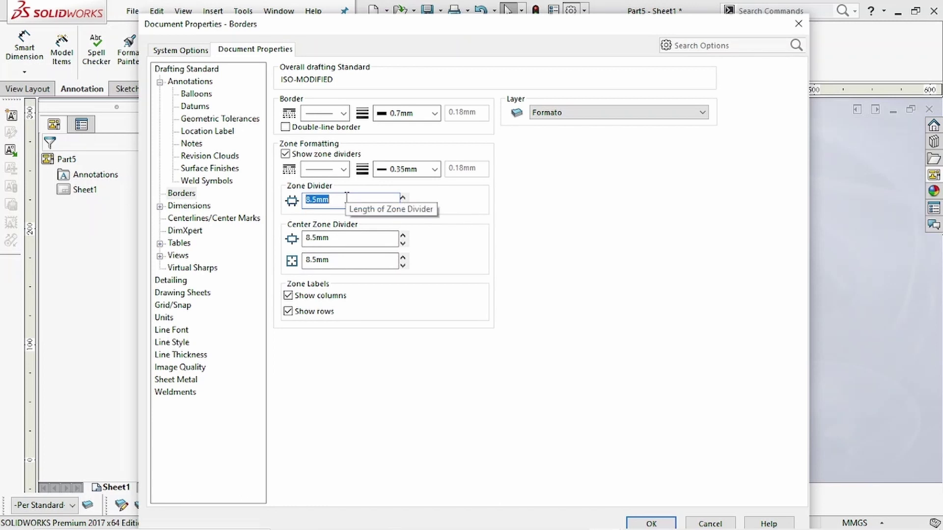
- Enter a 5mm zone divider length and 0mm for both center zone divider values
text(5)
key(Tab)
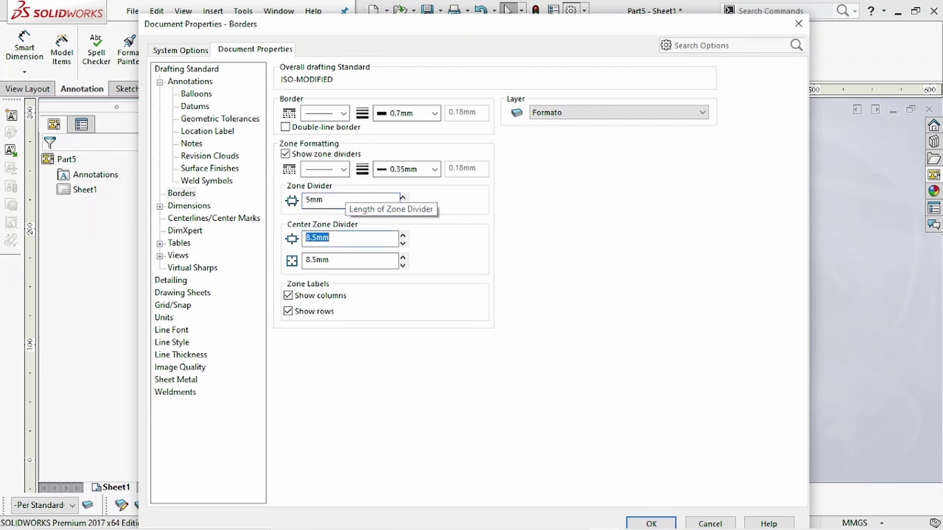
click(324, 200)
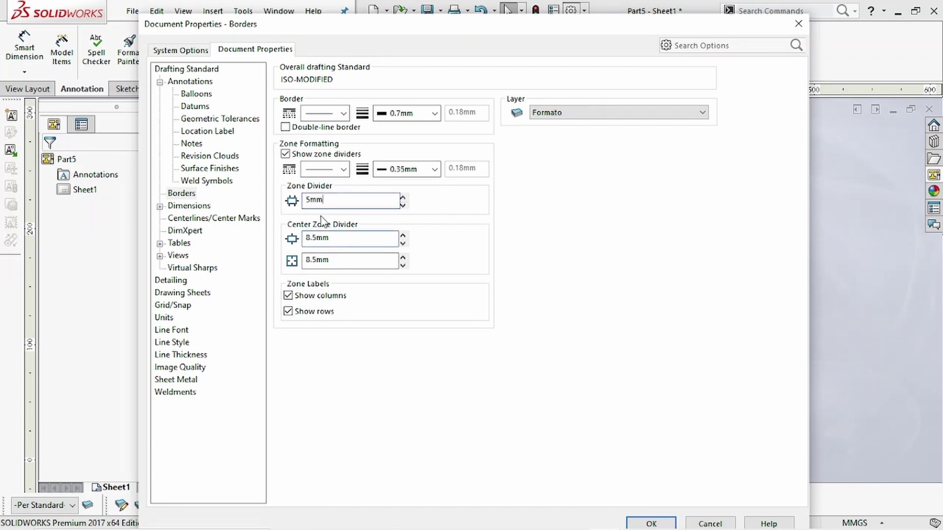
key(Tab)
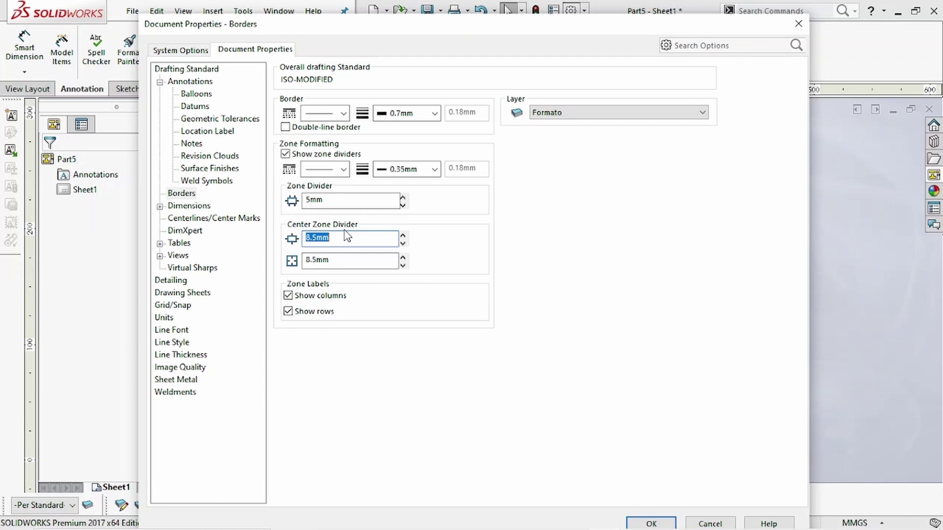
text(0)
key(Tab)
text(0)
key(Tab)
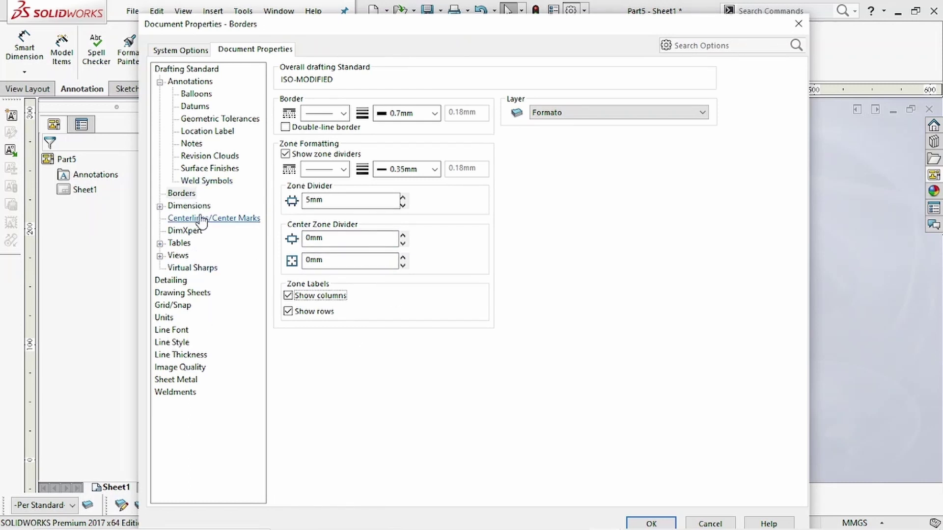
- Change the dimension text font from Century Gothic to SWIsop1 oblique
click(159, 206)
click(189, 206)
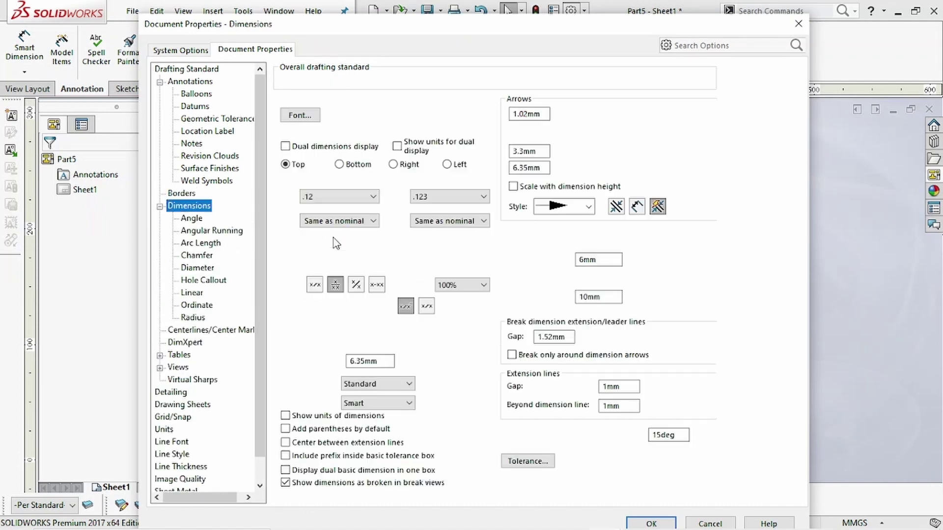
click(300, 115)
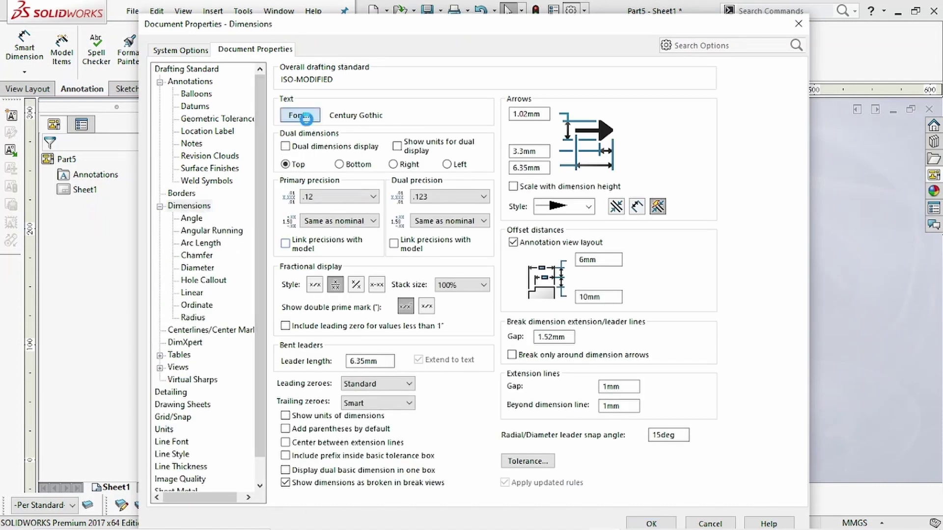
drag(377, 226, 281, 218)
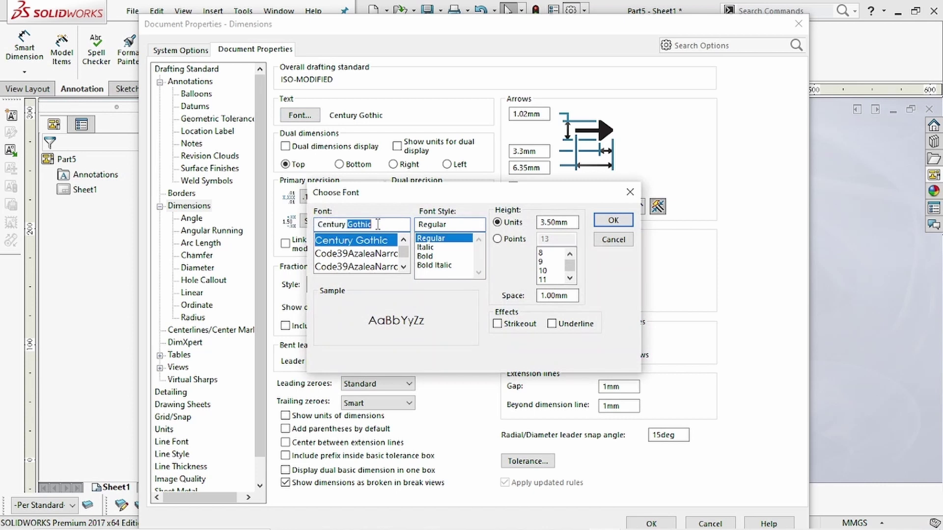
text(sw)
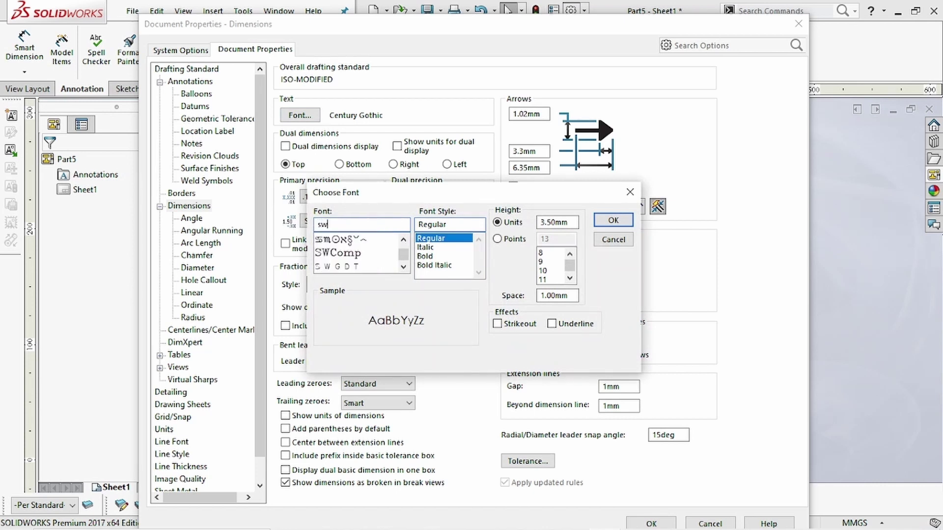
text(iso)
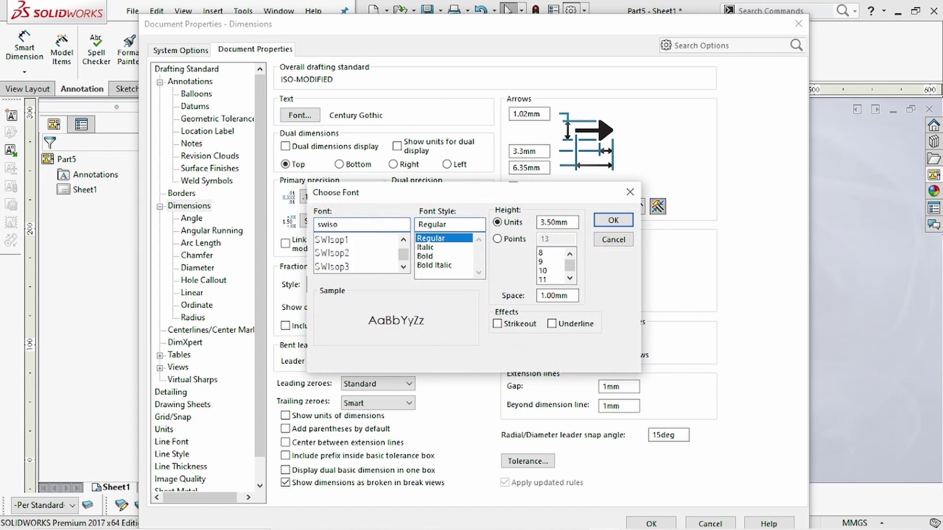
click(342, 244)
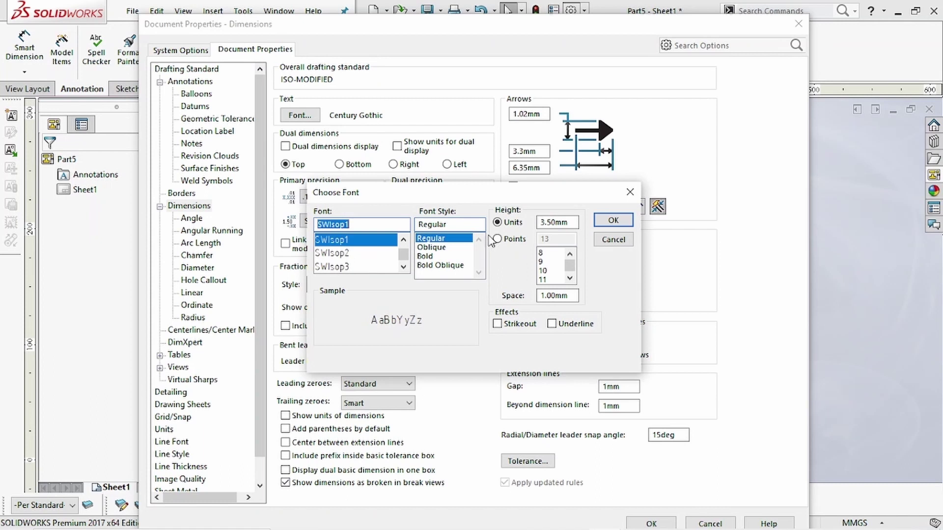
click(427, 250)
click(615, 225)
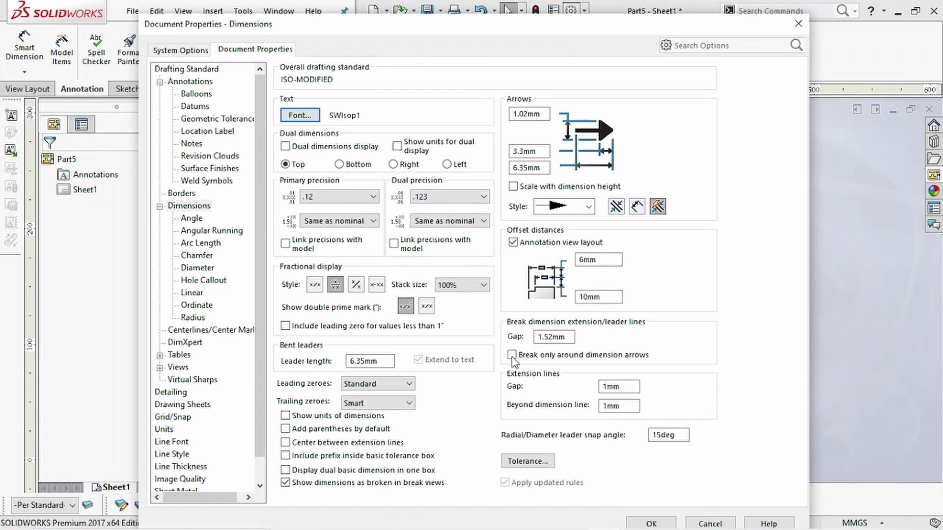
- Give Angle dimensions 0.35mm leader lines on the Cota layer, and put Angular Running on Cota
click(191, 218)
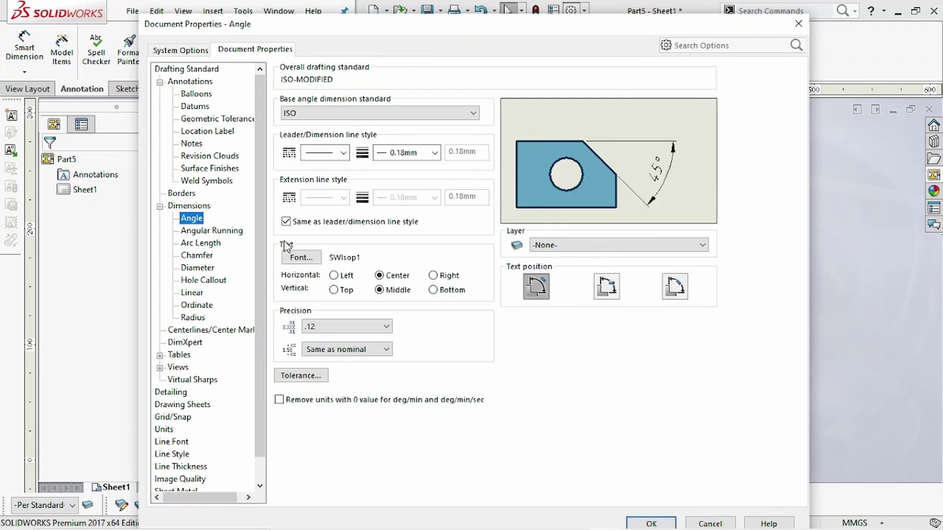
click(428, 153)
click(417, 193)
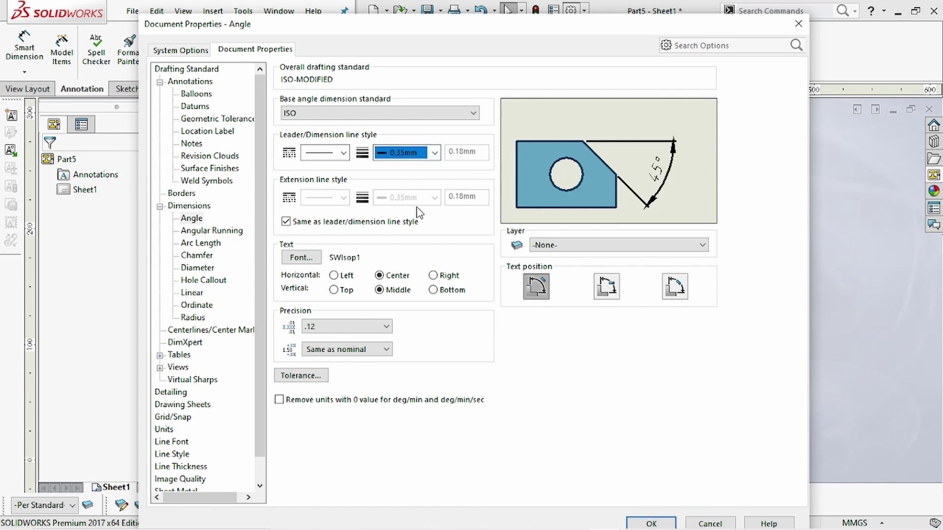
click(570, 245)
click(555, 265)
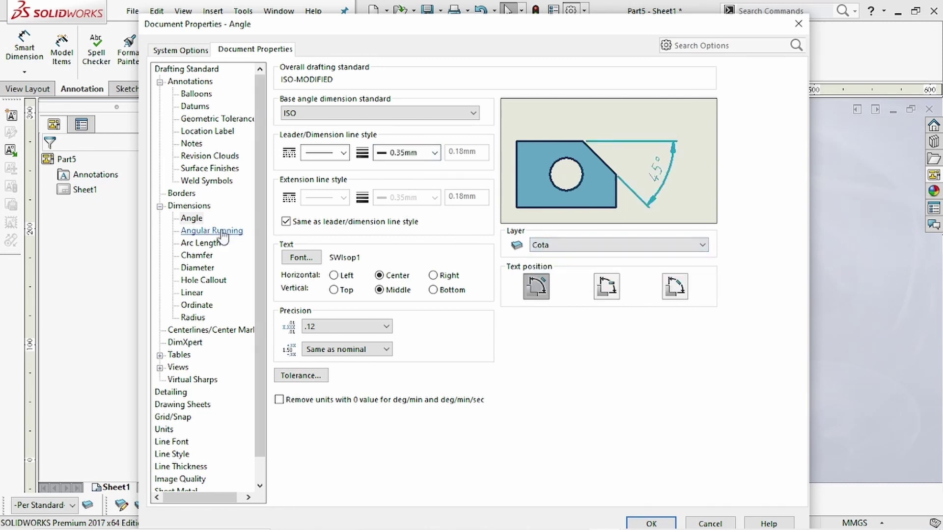
click(222, 230)
click(560, 236)
click(544, 265)
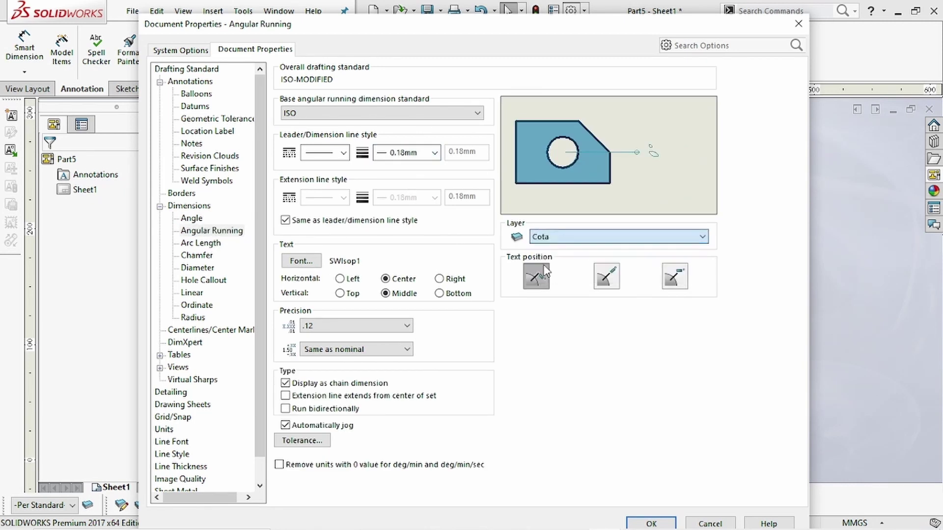
click(409, 153)
- Set Arc Length dimensions to 0.35mm leader lines on the Cota layer
click(200, 243)
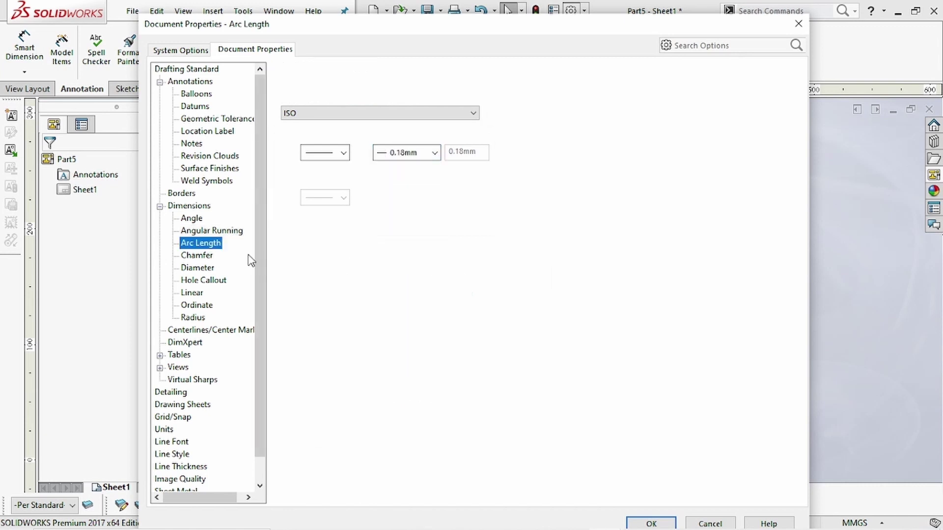
click(435, 153)
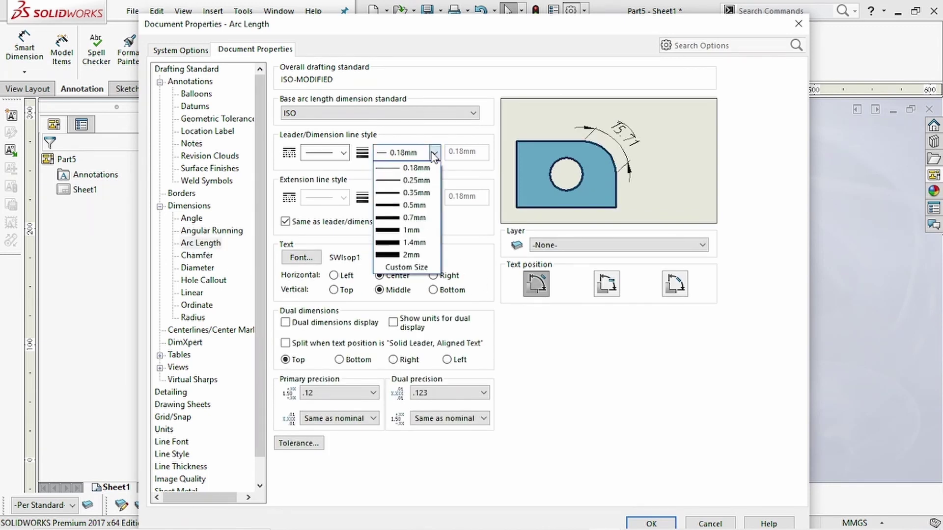
click(407, 193)
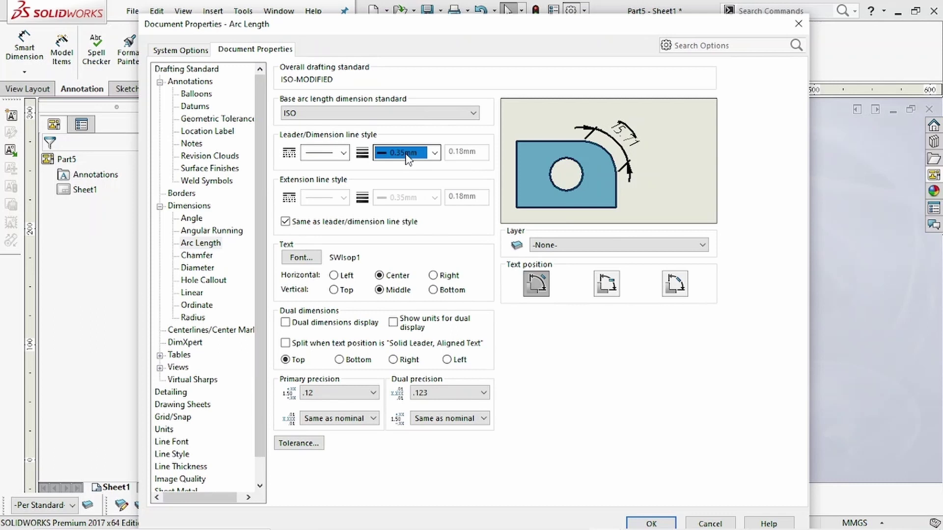
click(573, 244)
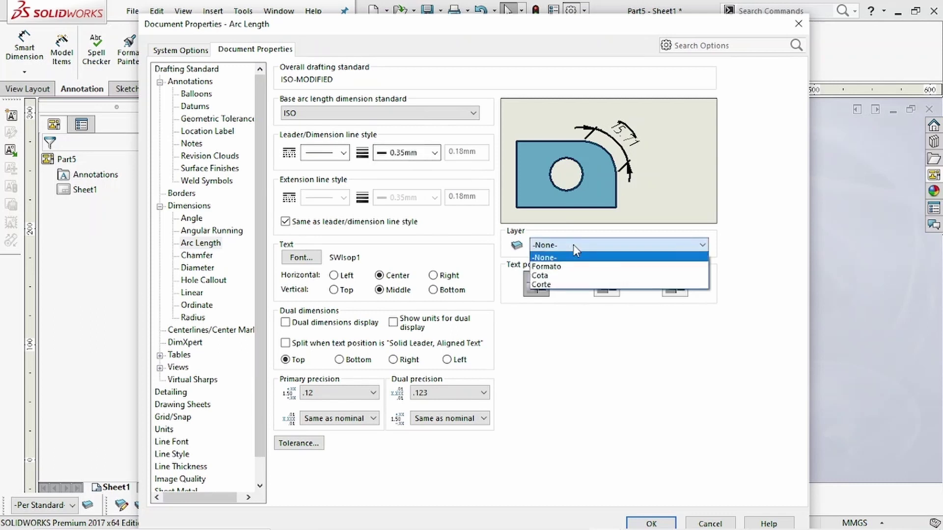
click(565, 276)
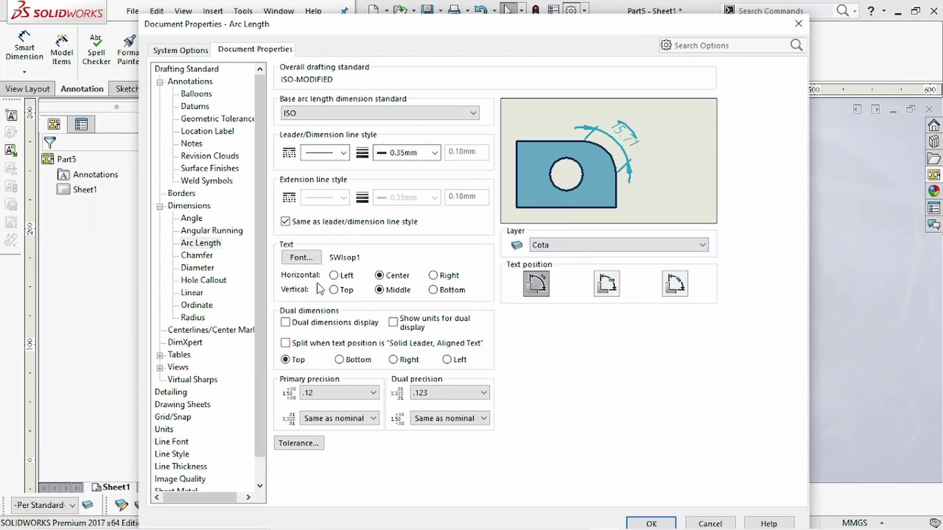
- Give Chamfer dimensions 0.35mm leader lines, horizontal text and the Cota layer
click(197, 255)
click(435, 154)
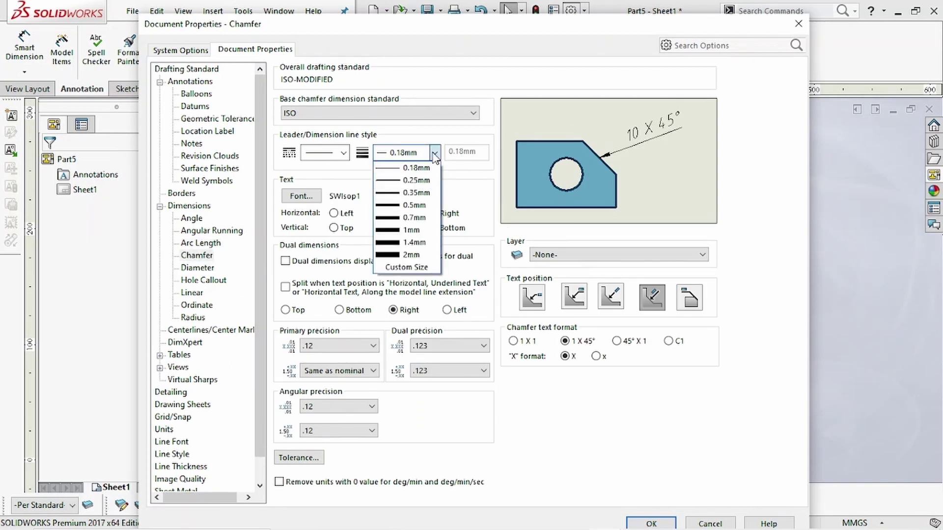
click(421, 193)
click(574, 297)
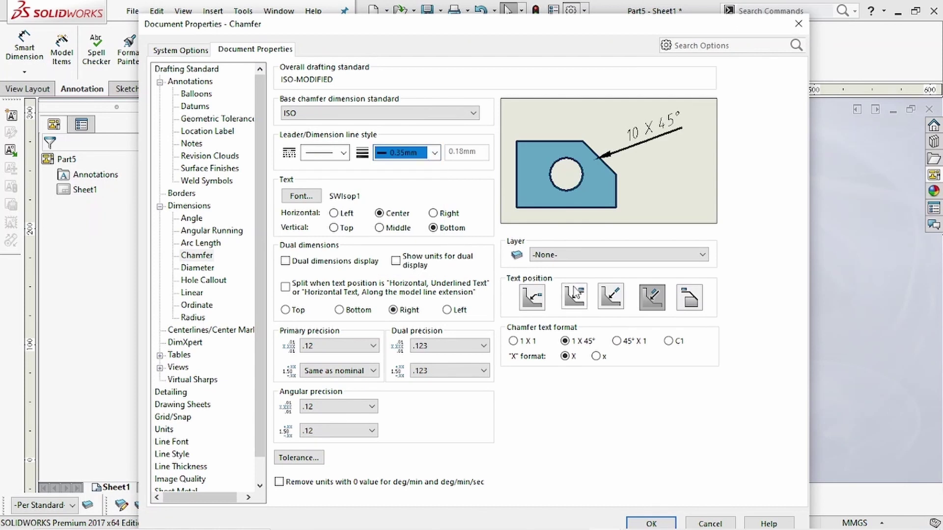
click(618, 254)
click(547, 290)
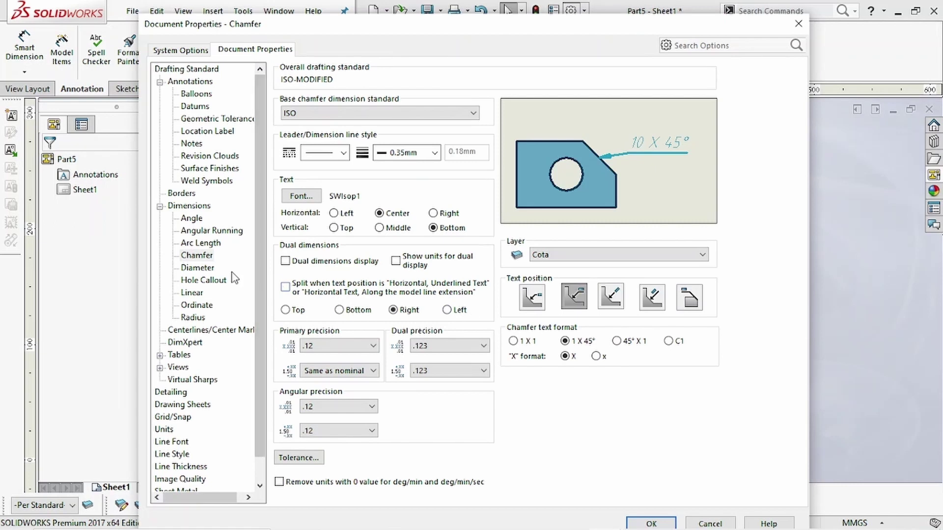
- Set Diameter dimensions to 0.35mm leader lines on the Cota layer
click(198, 268)
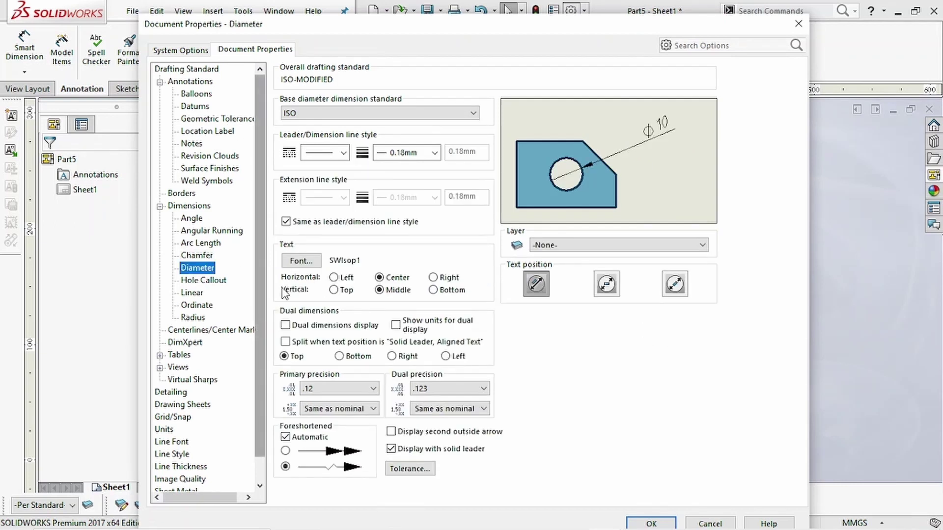
click(406, 153)
click(407, 216)
click(565, 246)
click(540, 275)
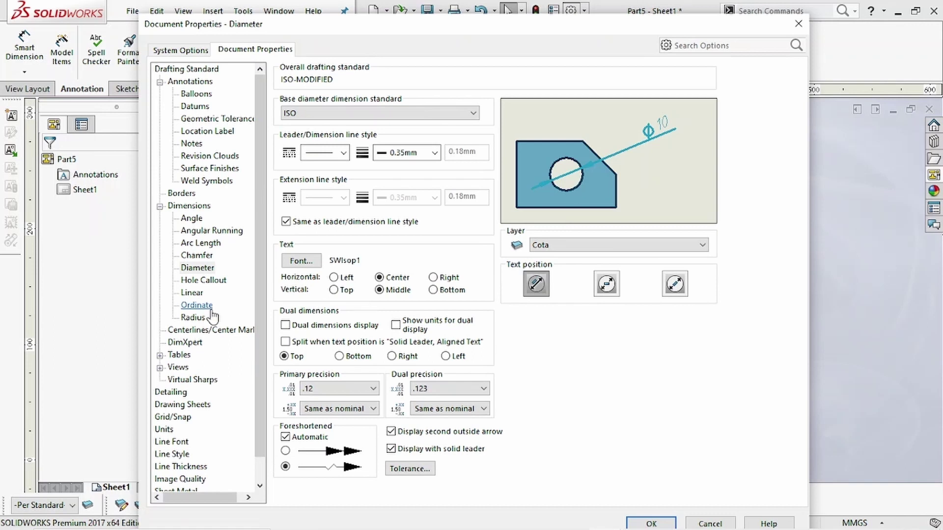
- Give Hole Callouts horizontal text, a second outside arrow, 0.35mm leaders and the Cota layer
click(199, 282)
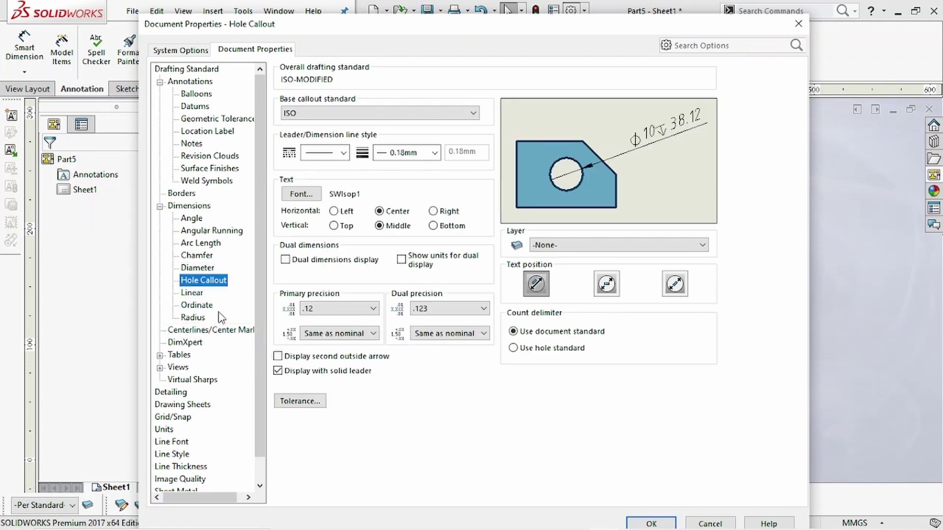
click(607, 283)
click(290, 357)
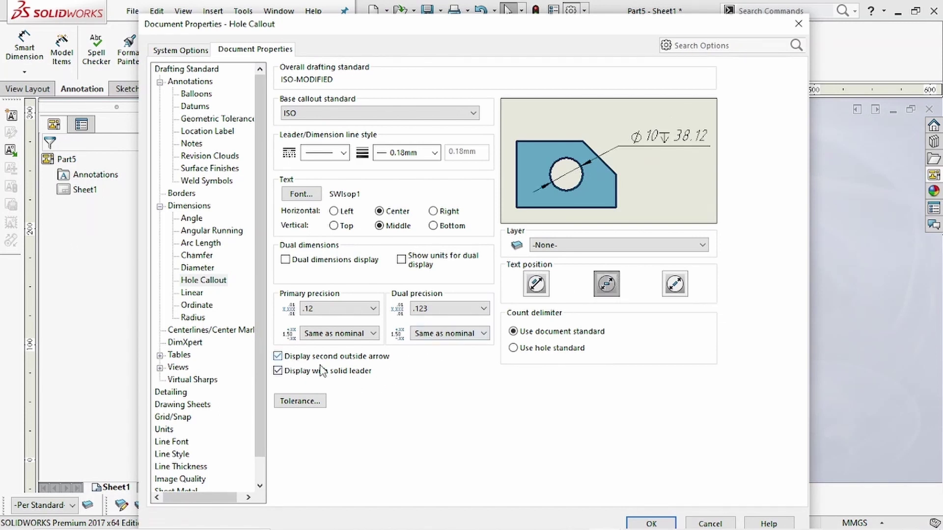
click(434, 153)
click(412, 192)
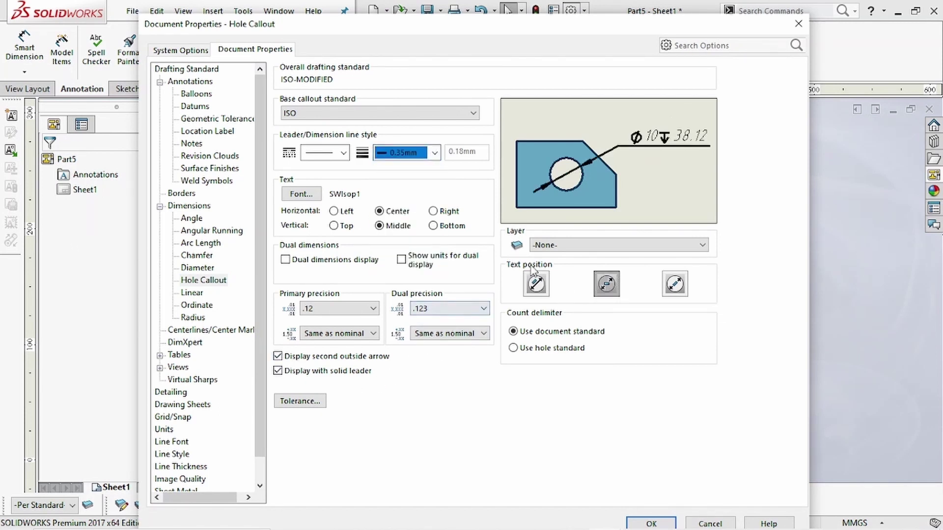
click(589, 245)
click(565, 263)
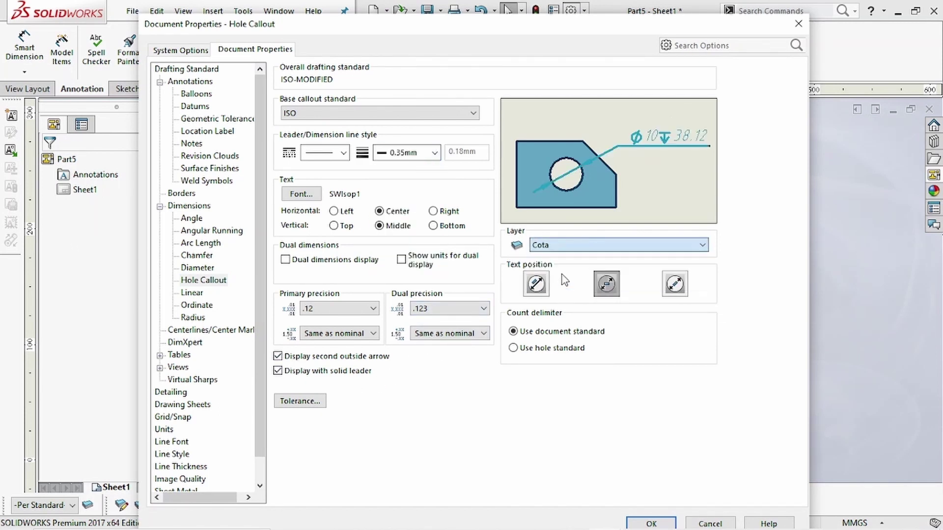
- Set Linear dimensions to 0.35mm leader lines on the Cota layer
click(211, 270)
click(211, 280)
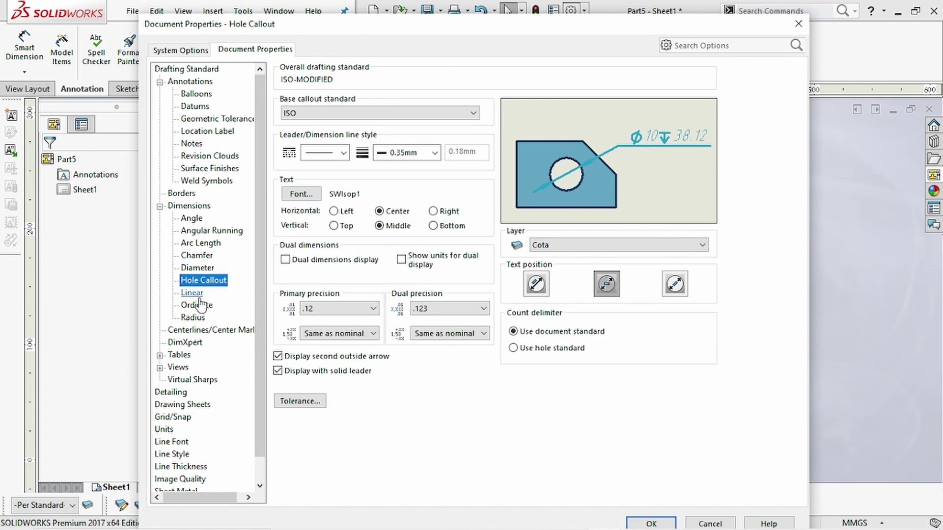
click(192, 293)
click(433, 153)
click(413, 193)
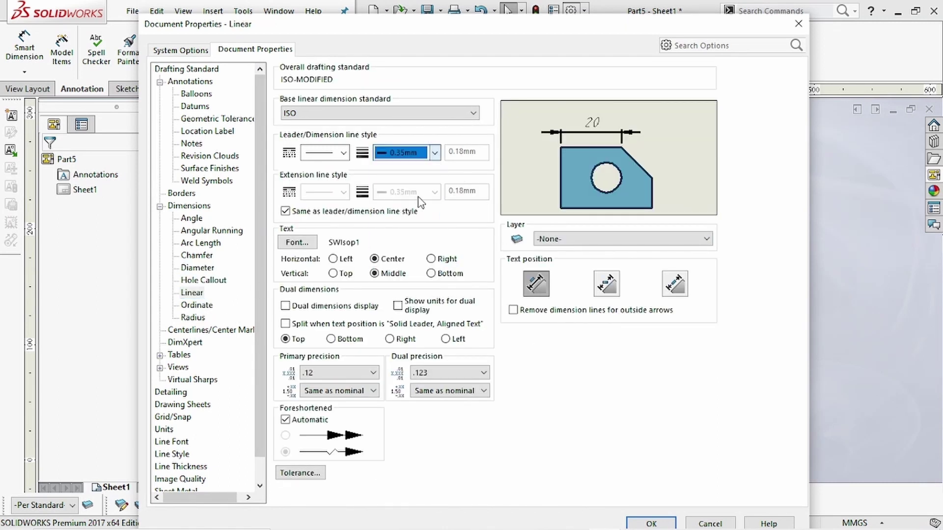
click(581, 239)
click(556, 271)
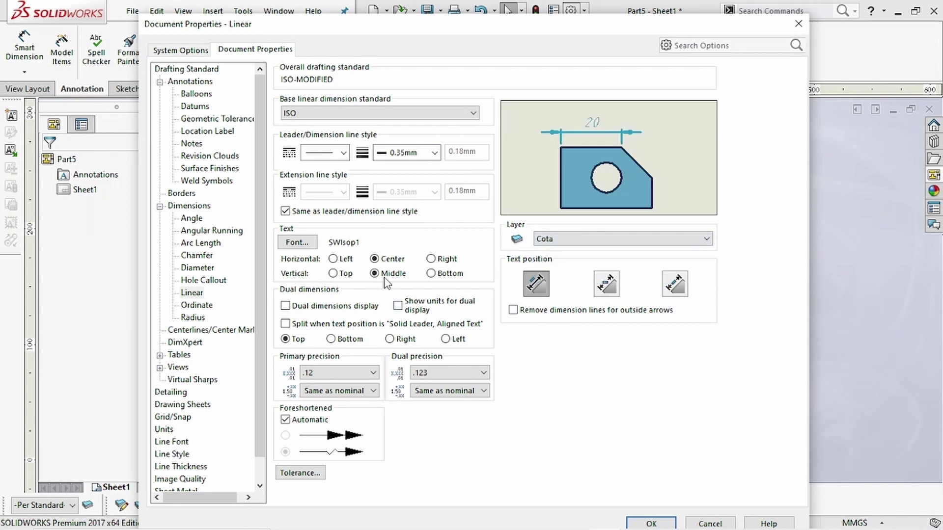
drag(258, 214, 258, 256)
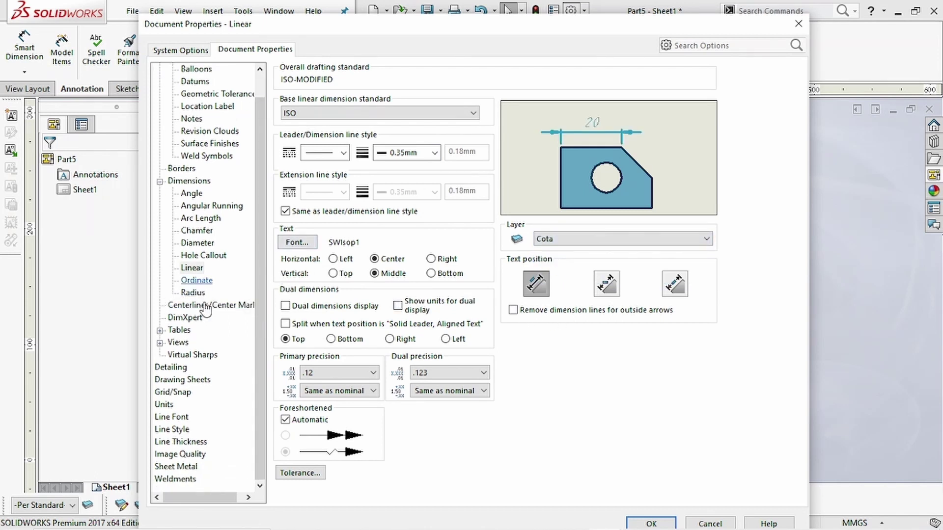
- Set Ordinate dimensions to 0.35mm leader lines on the Cota layer
click(196, 280)
click(428, 153)
click(403, 202)
click(638, 245)
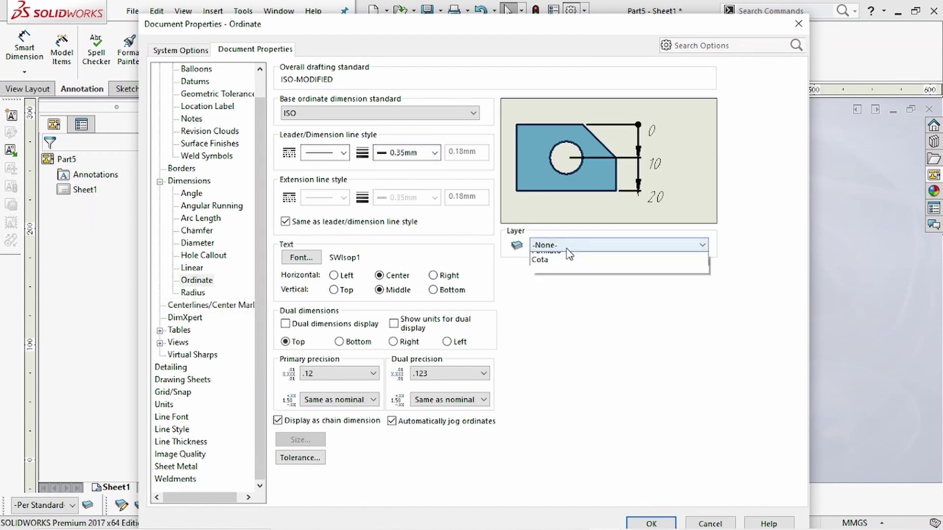
click(550, 257)
- Give Radius dimensions horizontal shoulder text, 0.35mm leaders and the Cota layer
click(193, 292)
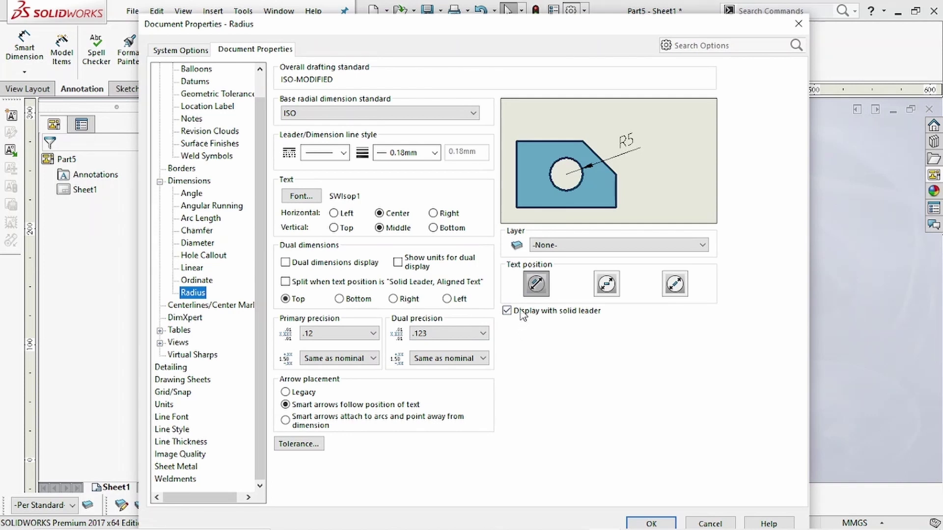
click(606, 284)
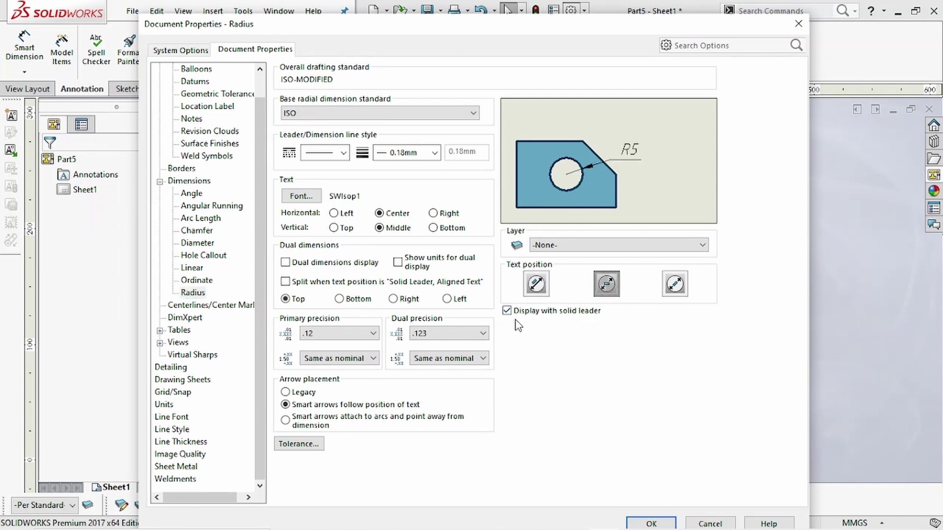
click(639, 245)
click(550, 257)
click(434, 153)
click(403, 202)
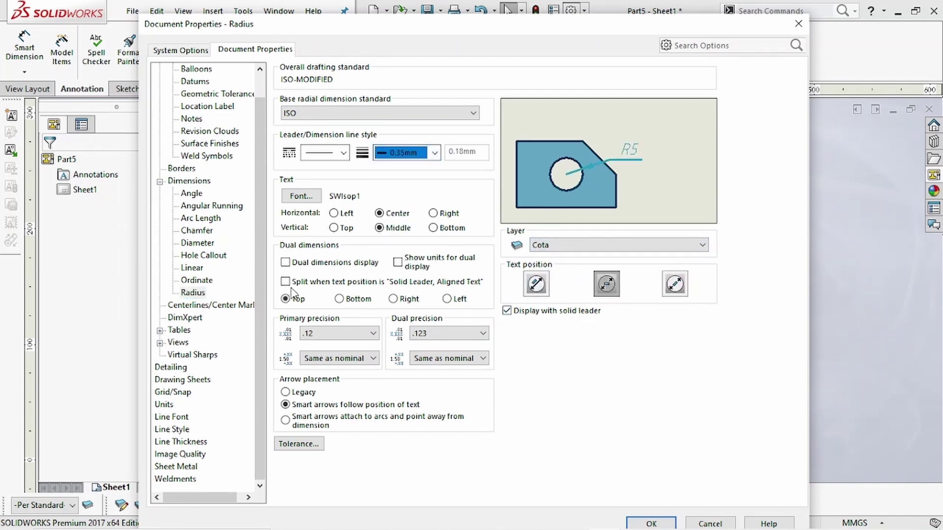
click(195, 306)
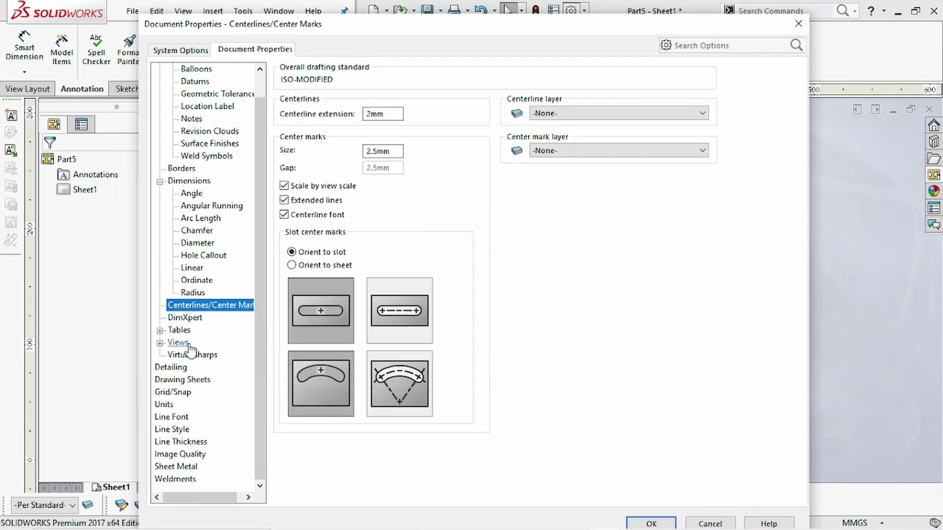
- Switch the Views text font from Century Gothic to SWIsop1
click(185, 318)
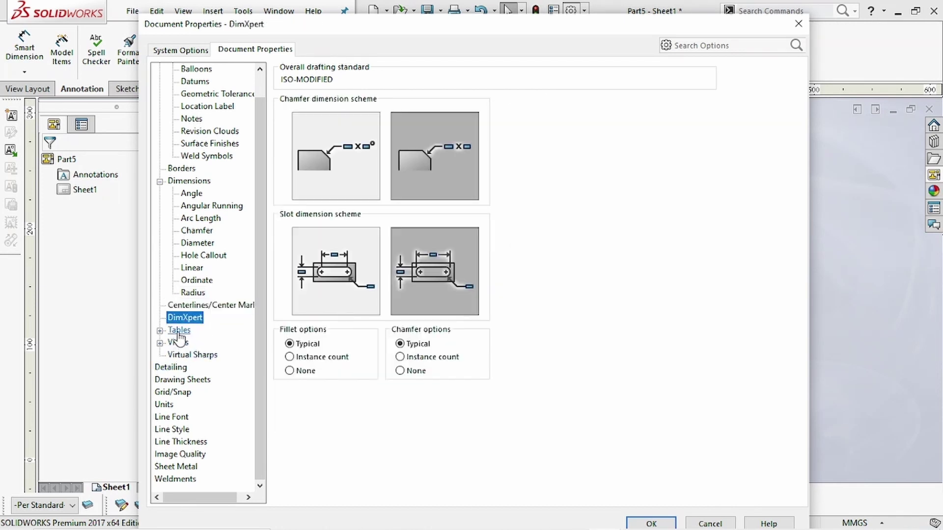
scroll(182, 356, up, 1)
click(179, 368)
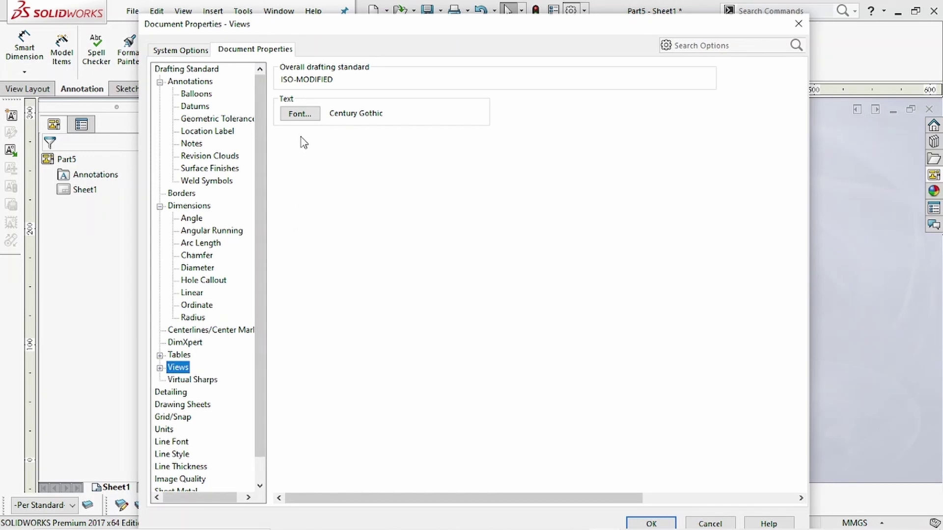
click(307, 119)
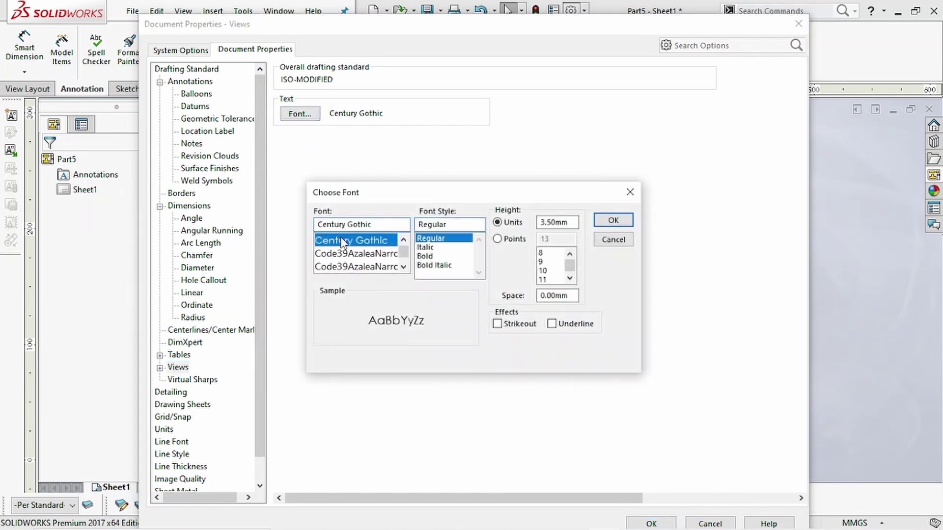
double_click(385, 220)
triple_click(385, 220)
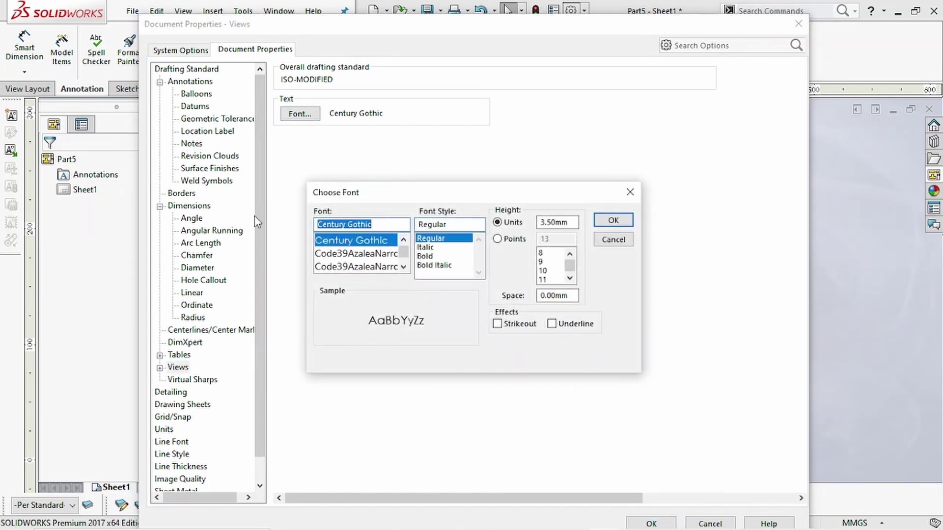
text(isow==)
key(BackSpace)
key(BackSpace)
key(BackSpace)
text(s)
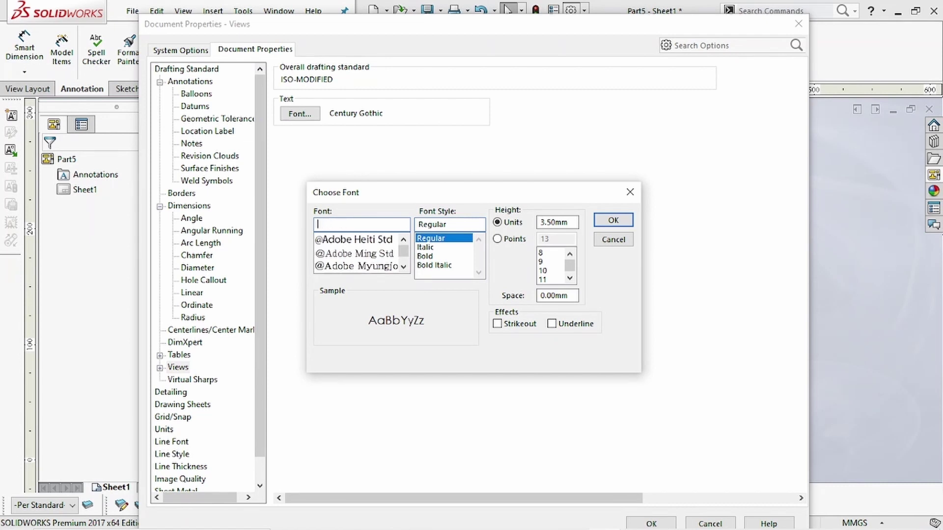
text(wiso)
click(349, 241)
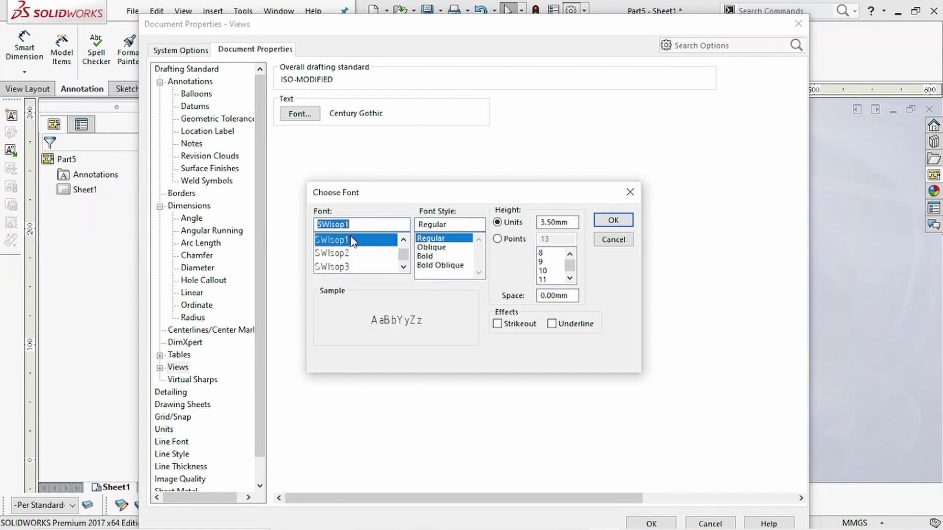
click(614, 221)
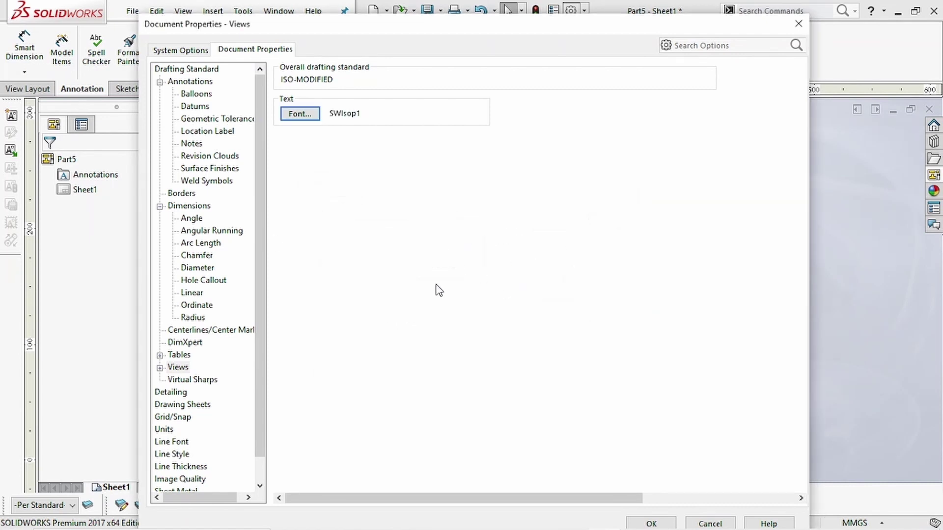
- Expand the Views category to list its auxiliary, detail and section pages
click(160, 355)
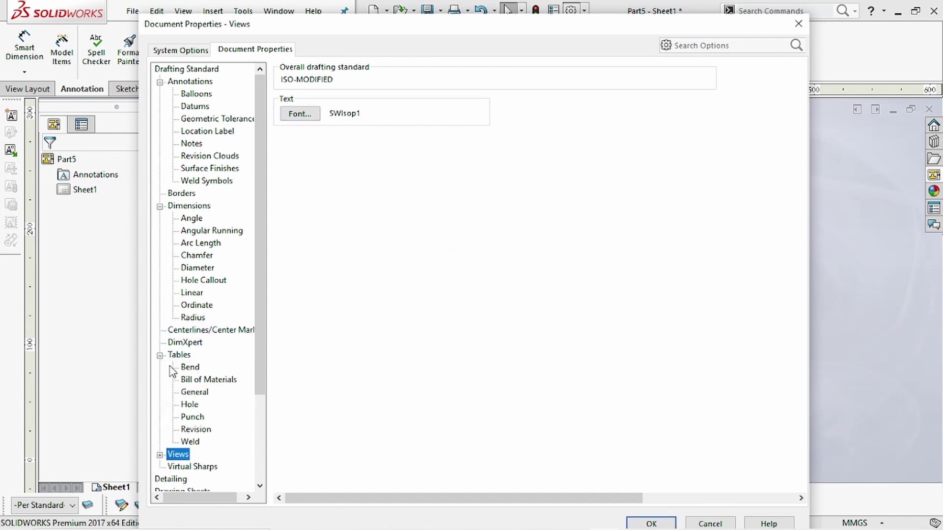
click(160, 355)
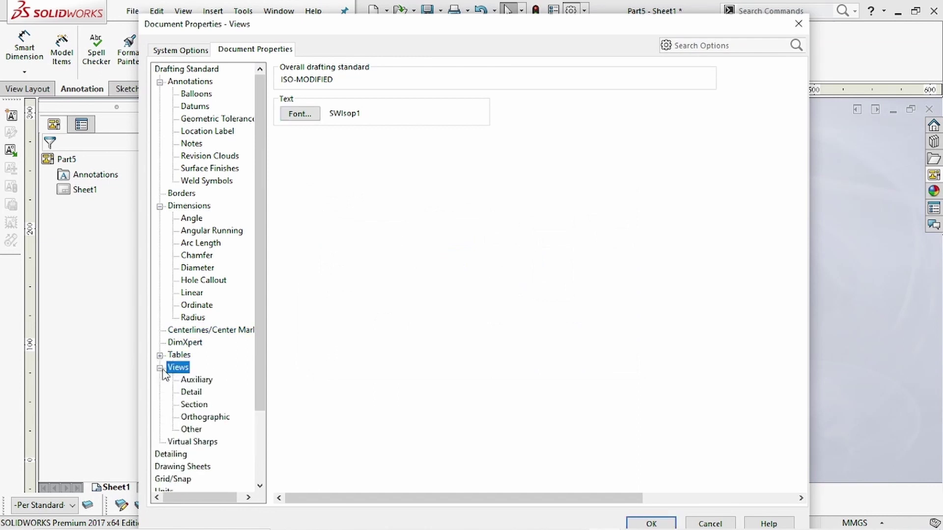
scroll(164, 376, down, 1)
scroll(238, 360, down, 1)
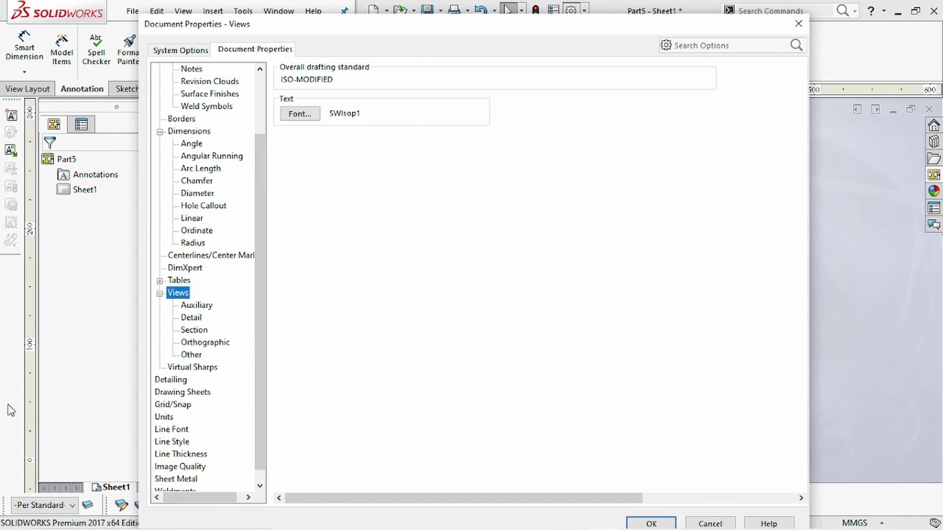
- Give auxiliary views 0.35mm lines on the Corte layer
click(194, 306)
click(427, 152)
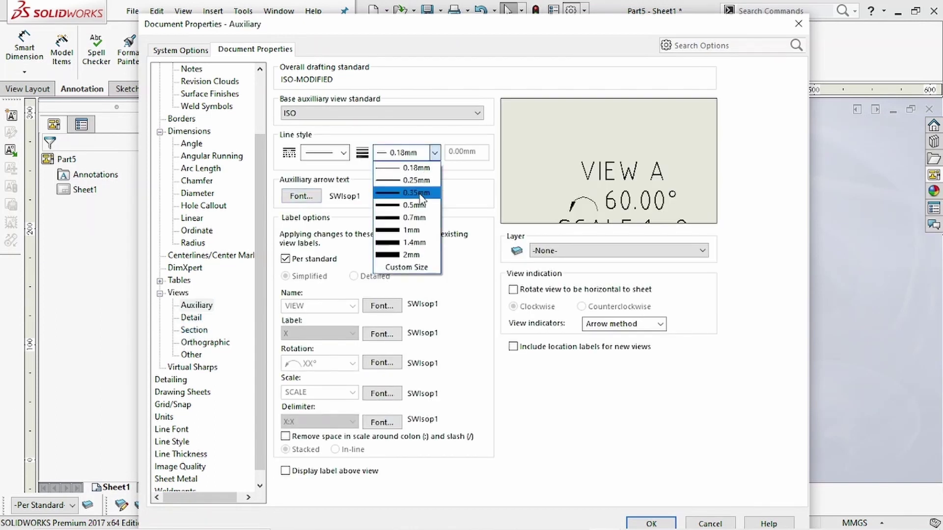
click(420, 194)
click(596, 256)
click(560, 272)
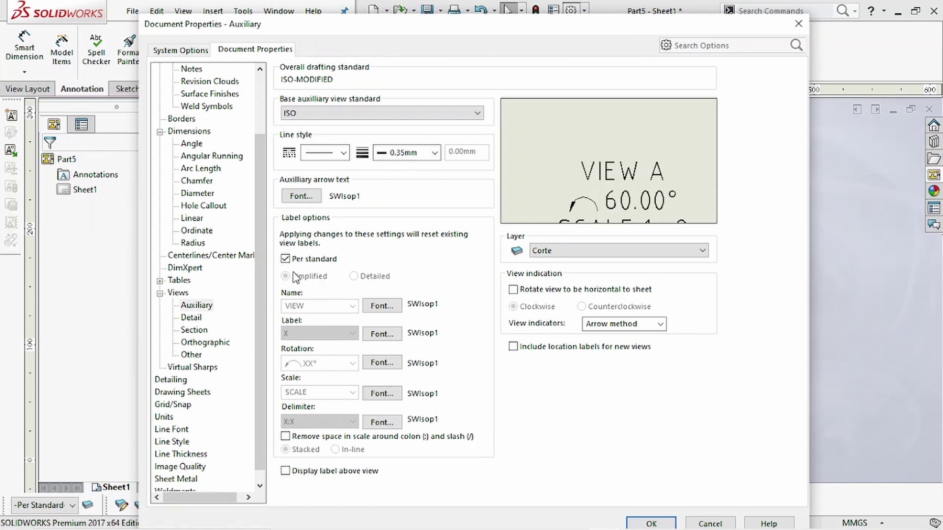
- Replace the standard auxiliary labels with custom VISTA name and ESCALA scale labels
click(285, 259)
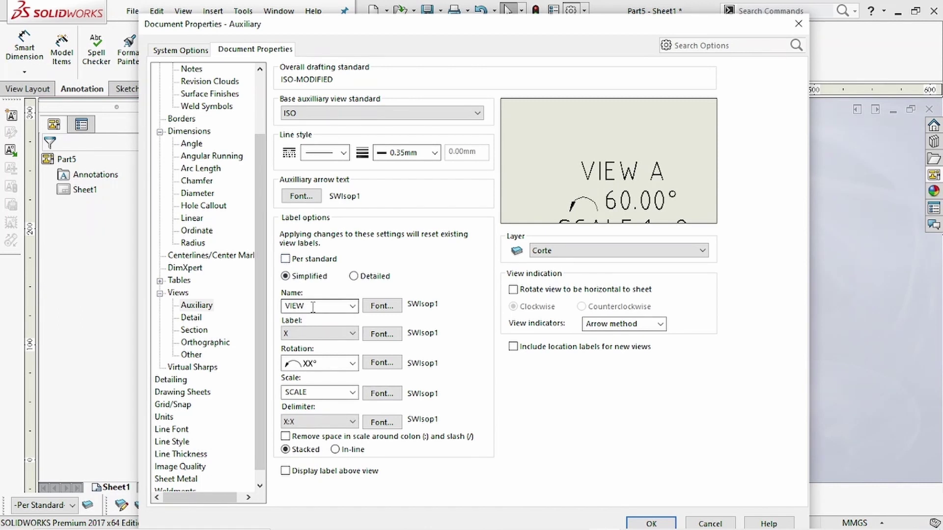
double_click(313, 307)
text(VISTA)
key(Tab)
key(Tab)
key(shift+Tab)
text(ESCA)
click(191, 317)
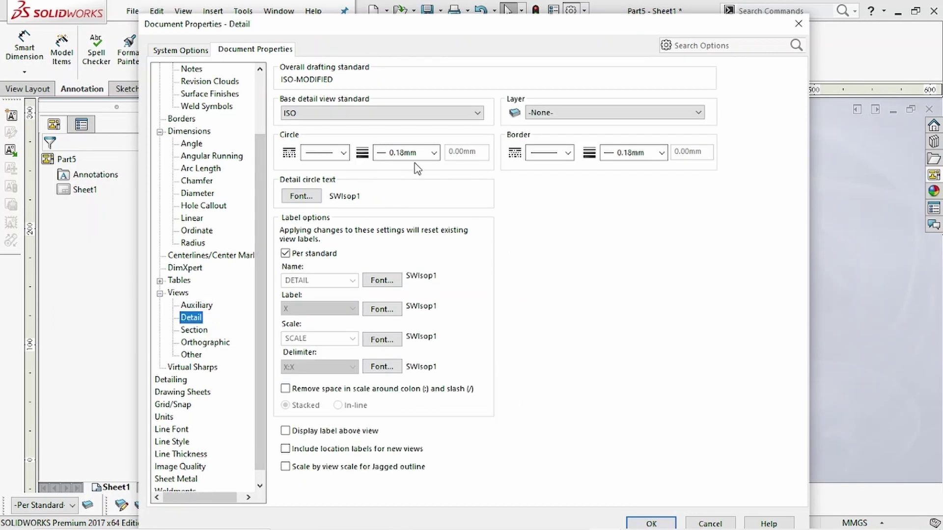
- Give the detail view circle 0.35mm lines on the Corte layer
click(432, 153)
click(430, 206)
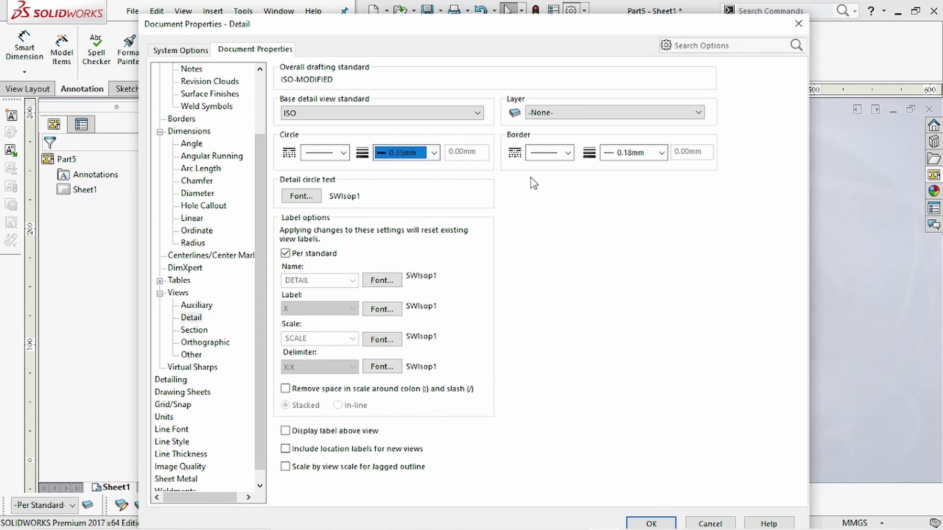
click(620, 117)
click(570, 143)
click(589, 113)
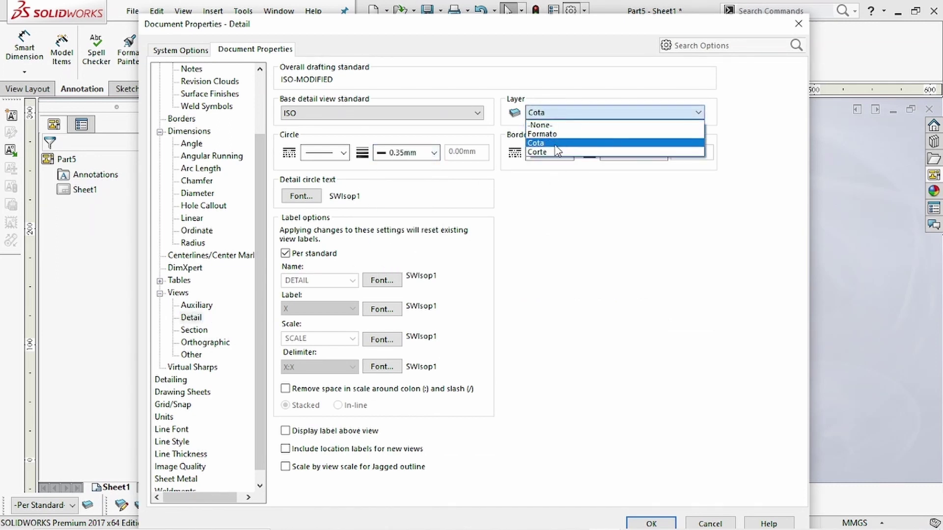
click(563, 153)
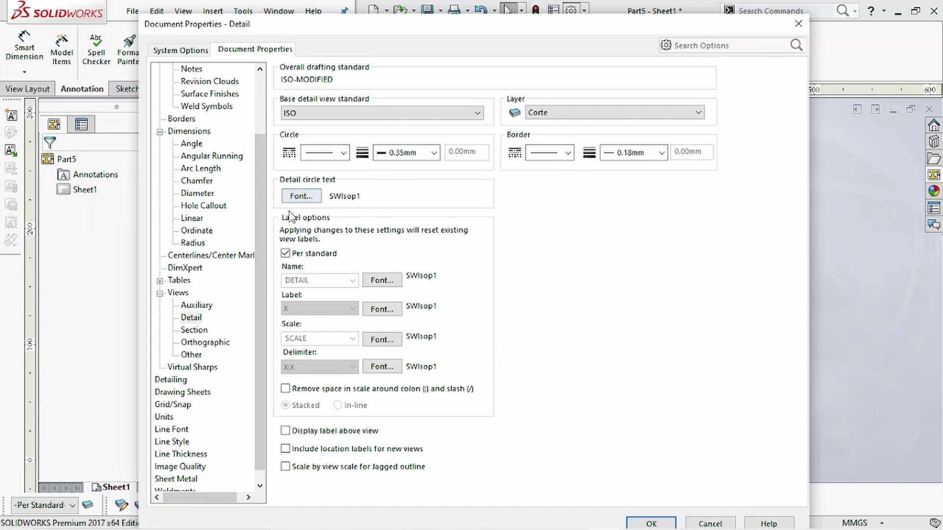
- Use custom detail labels DETALHE and ESCALA, and make the detail border 0.35mm
click(299, 255)
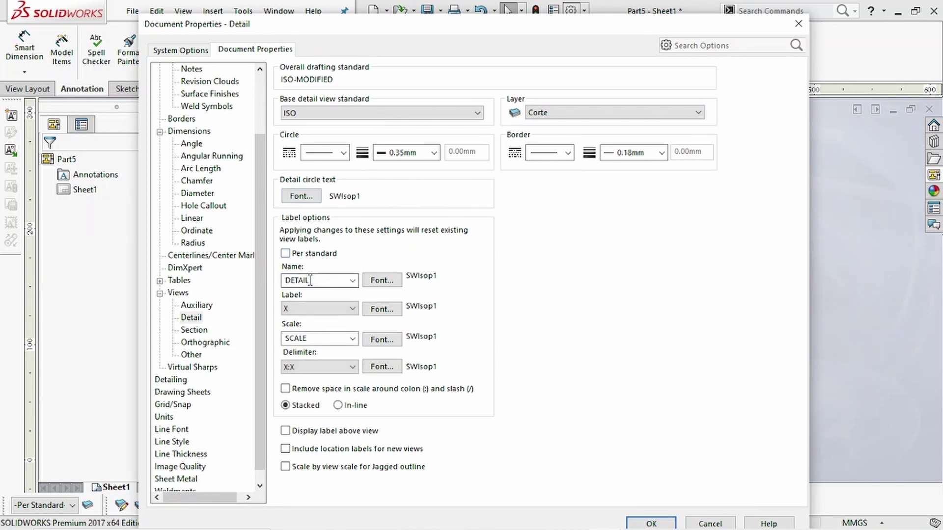
key(Tab)
text(DETA)
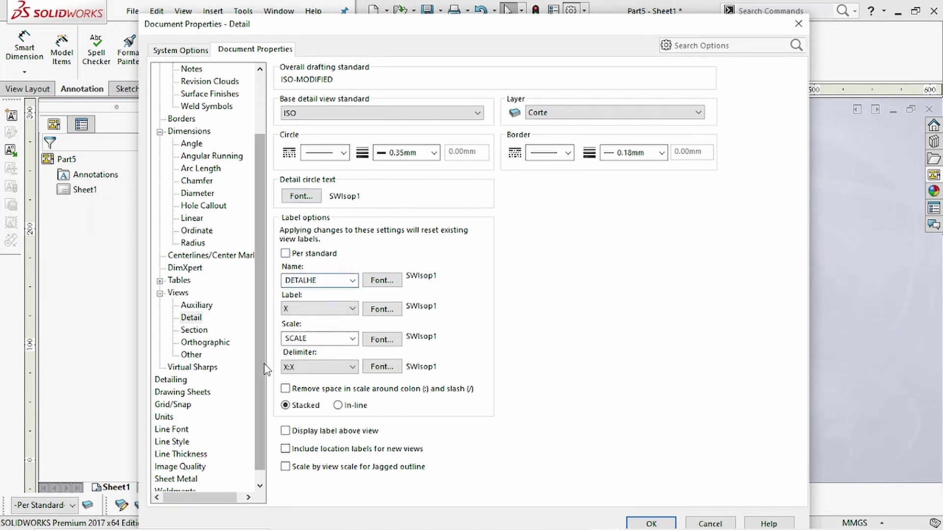
key(Tab)
key(Tab)
key(Tab)
text(ES)
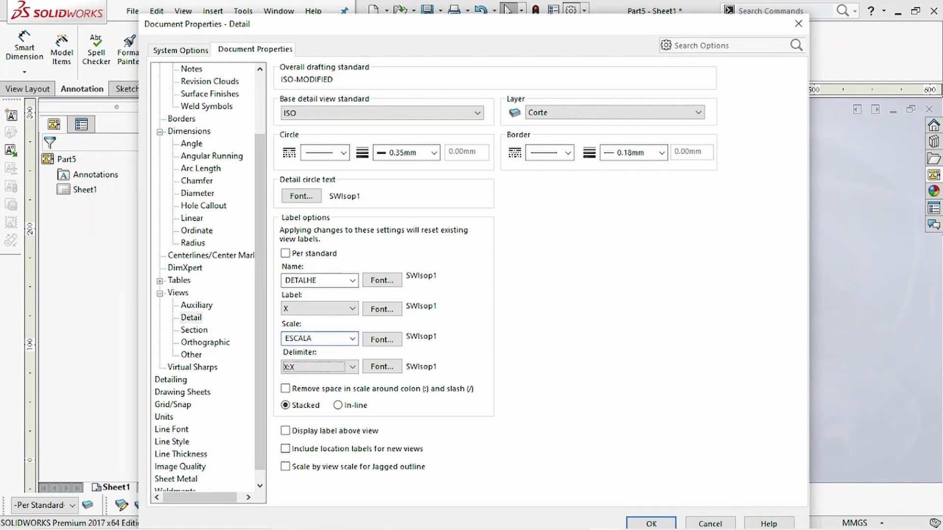
click(653, 153)
click(639, 194)
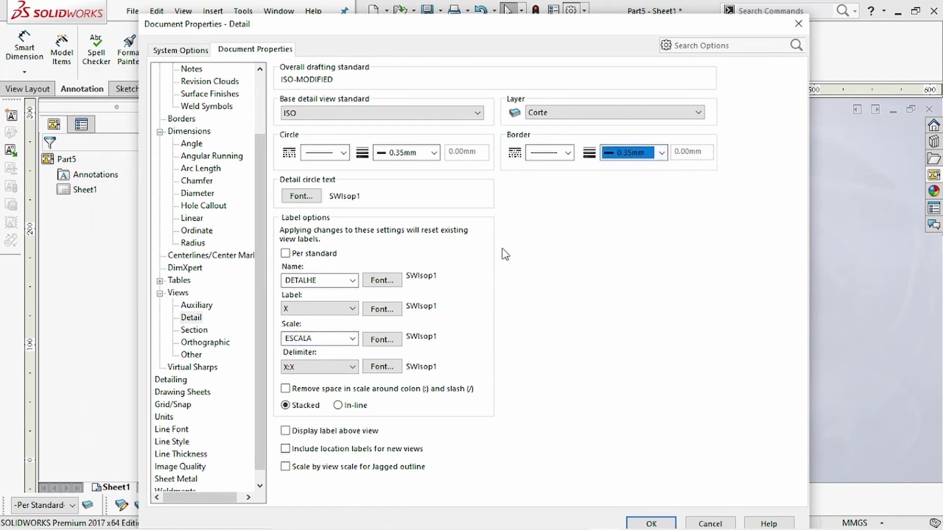
- Give section views a thin/thick chain section line, the first arrow style and the Corte layer
click(194, 330)
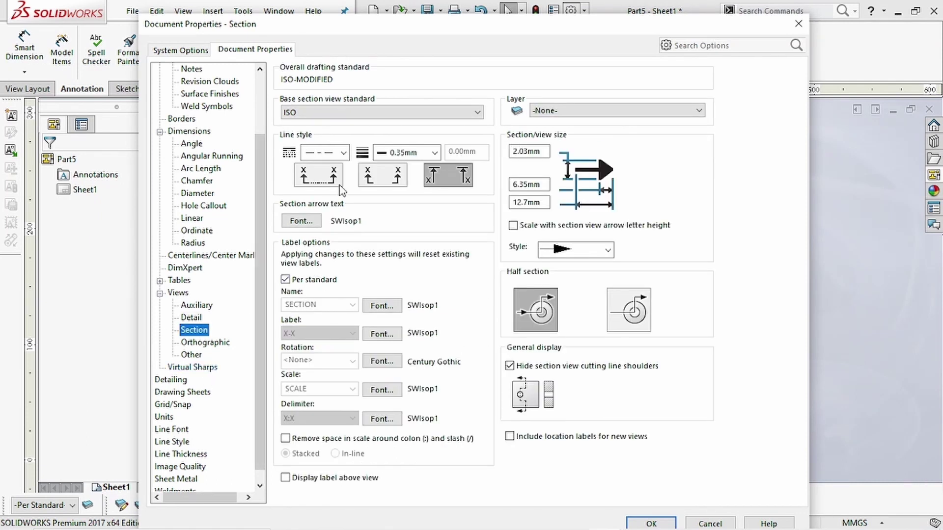
click(314, 186)
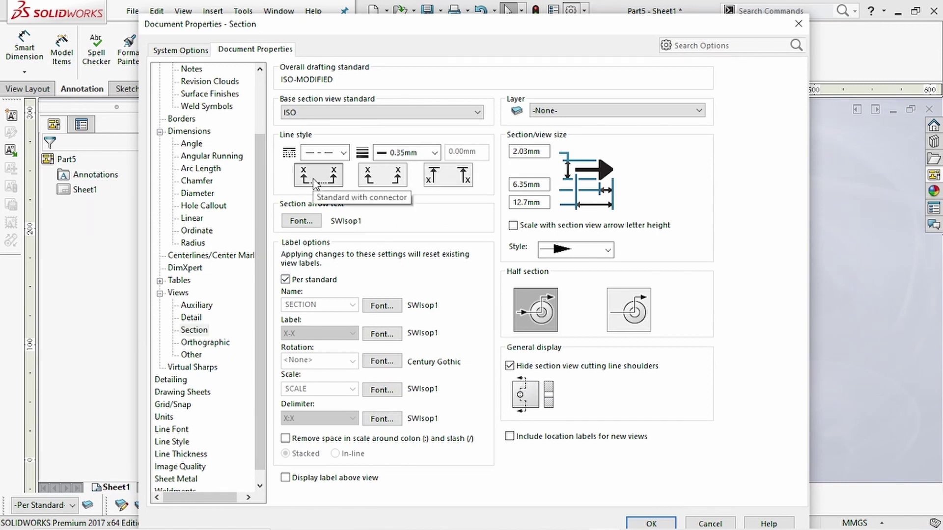
click(343, 153)
click(327, 244)
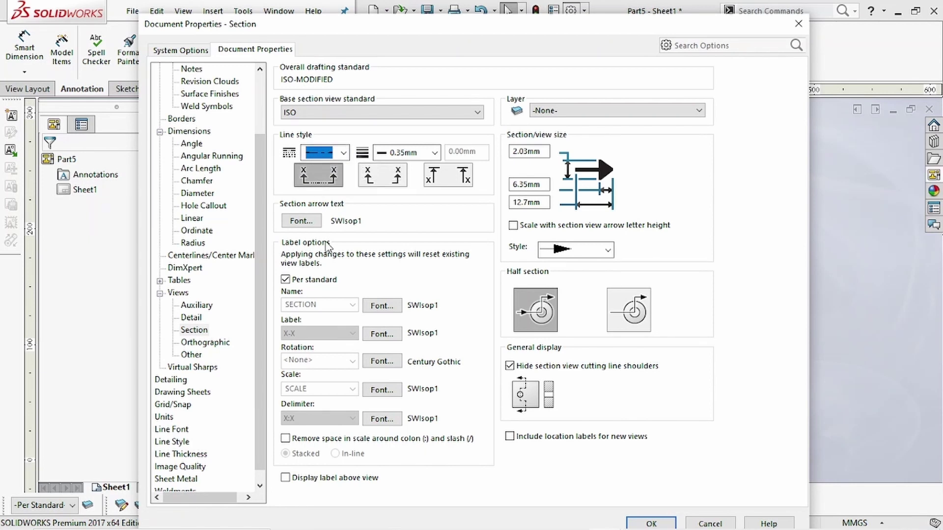
click(344, 153)
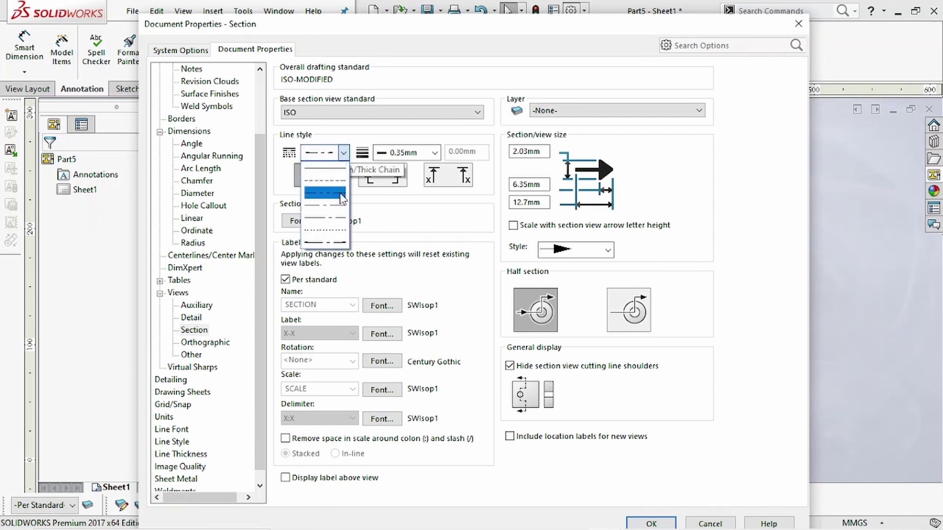
click(322, 244)
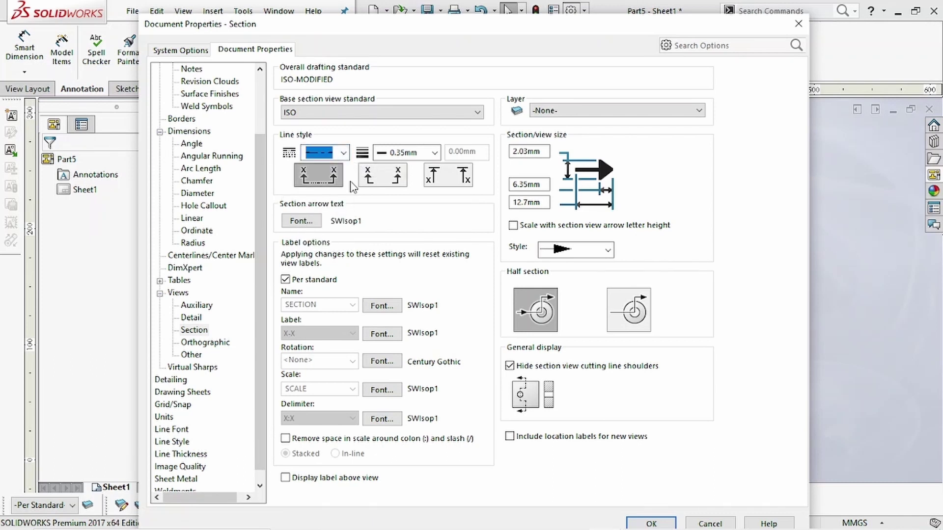
click(318, 184)
click(599, 111)
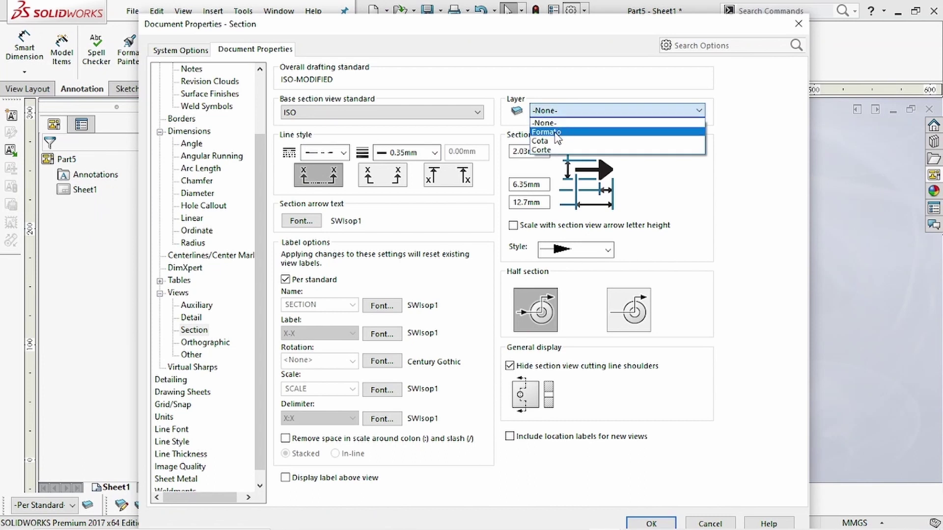
click(547, 150)
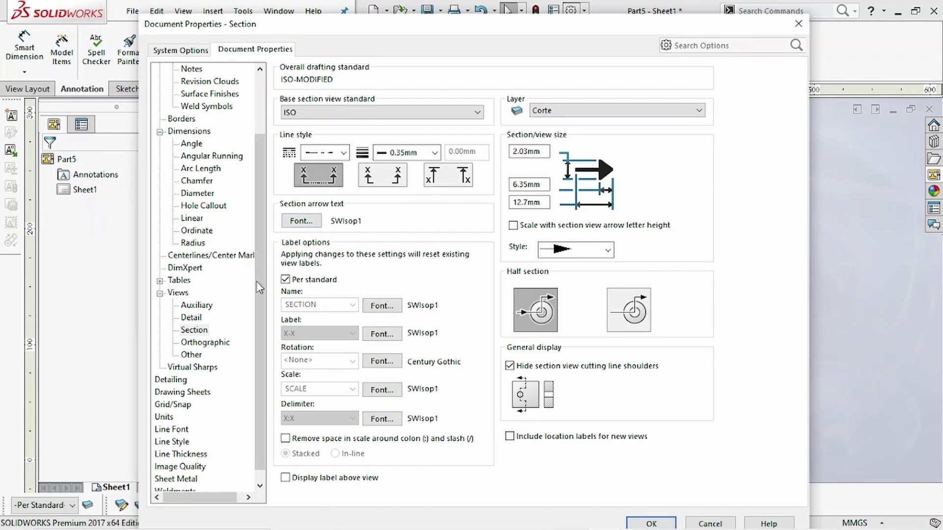
- Replace the standard section labels with a custom SEÇÃO name and begin the scale label
click(285, 279)
click(323, 306)
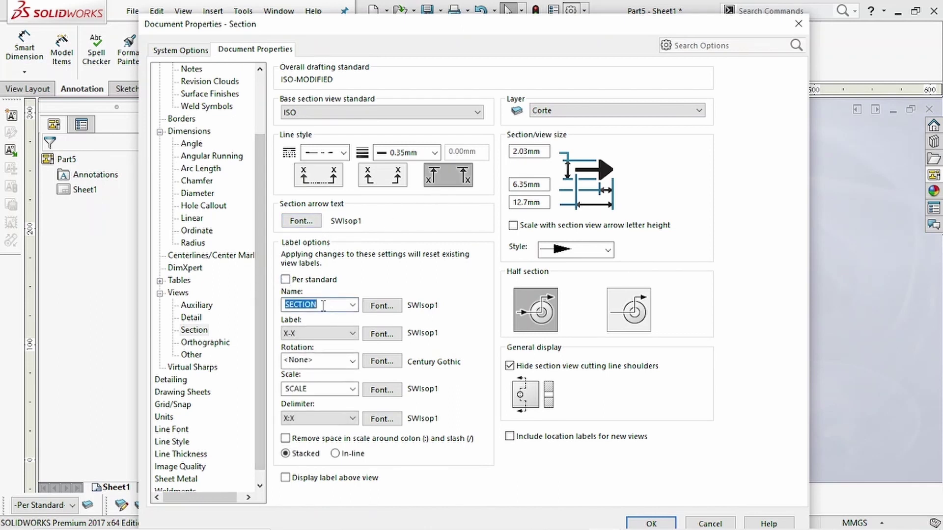
text(SEÇÃO)
key(Tab)
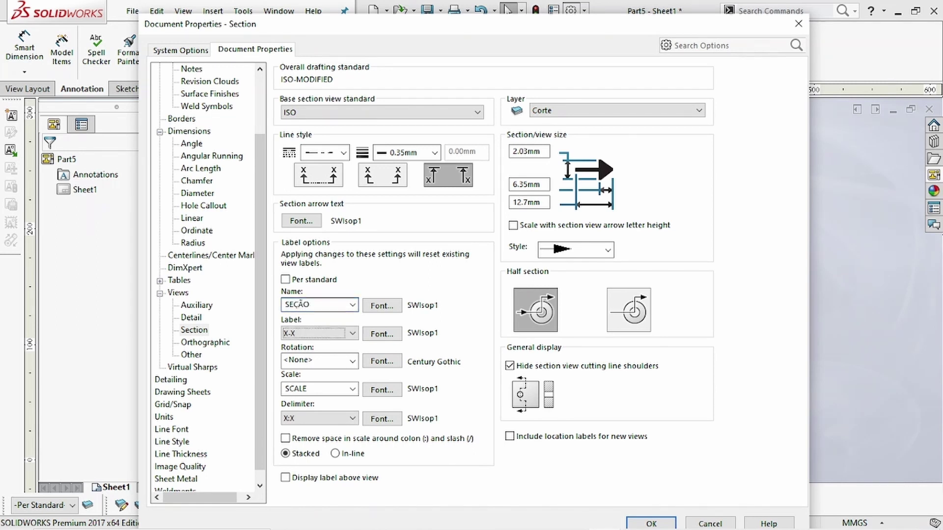
key(Tab)
key(Tab)
text(E)
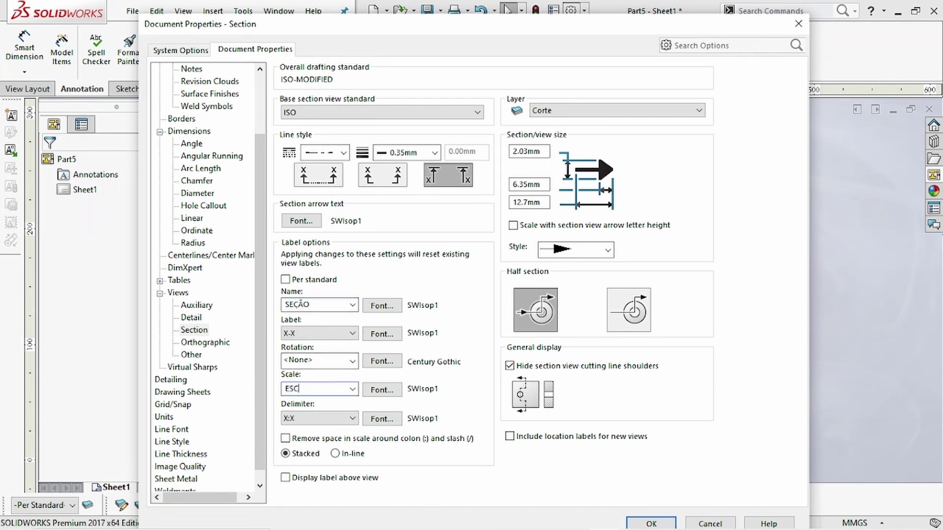
key(Tab)
- Collapse the Views, Dimensions and Annotations branches and go to the Line Font page under Detailing
click(206, 344)
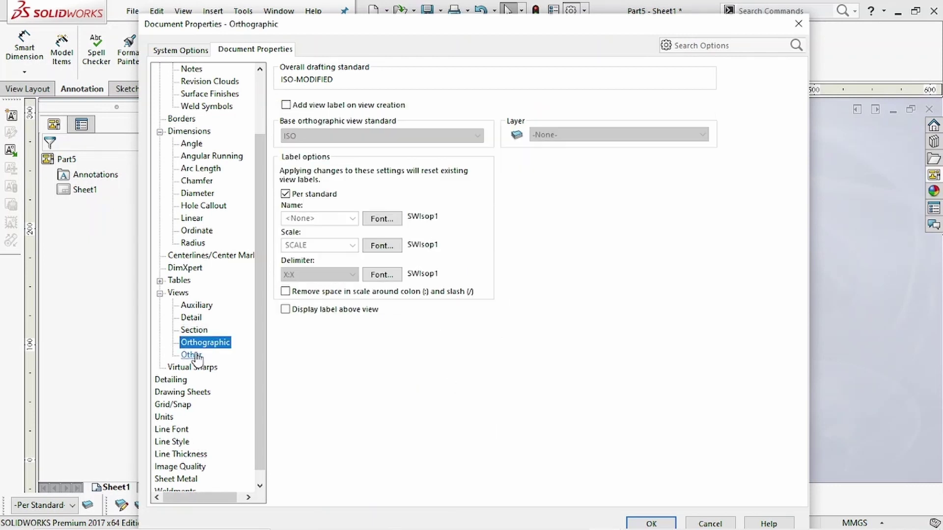
click(195, 356)
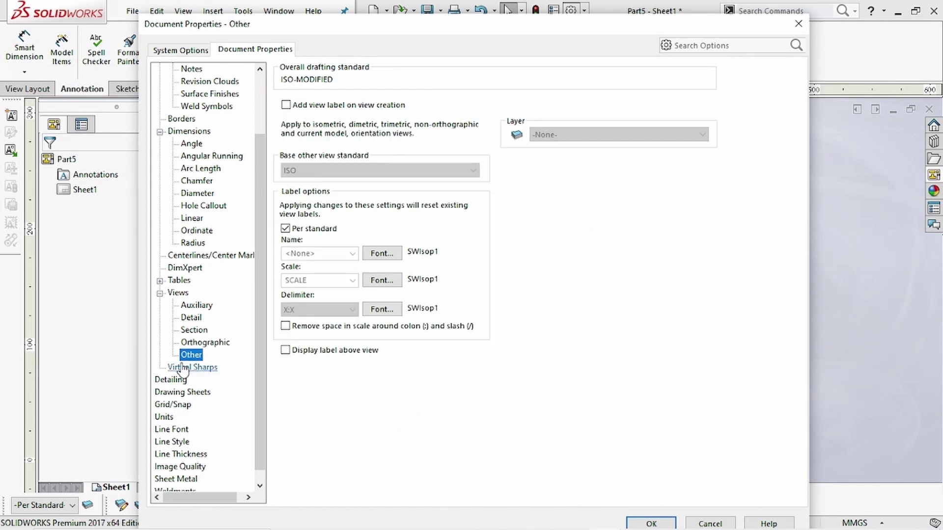
scroll(258, 295, down, 1)
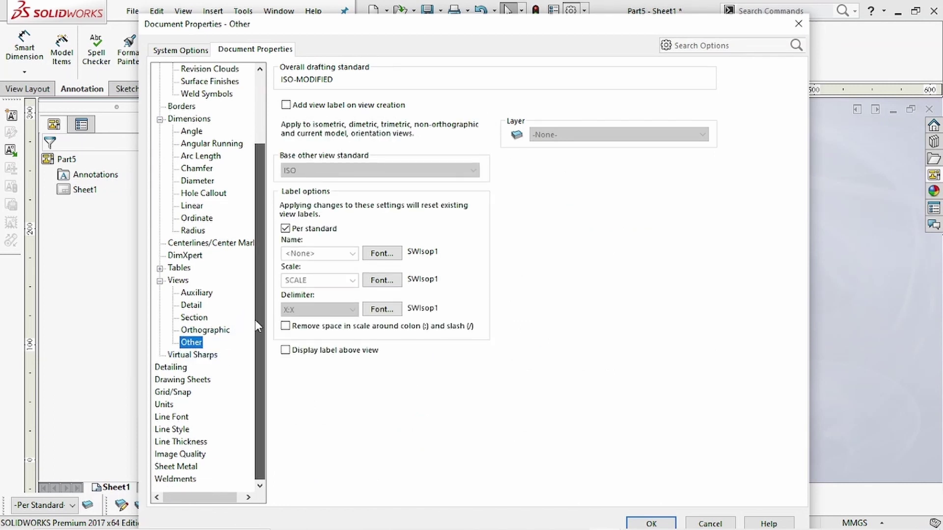
click(159, 281)
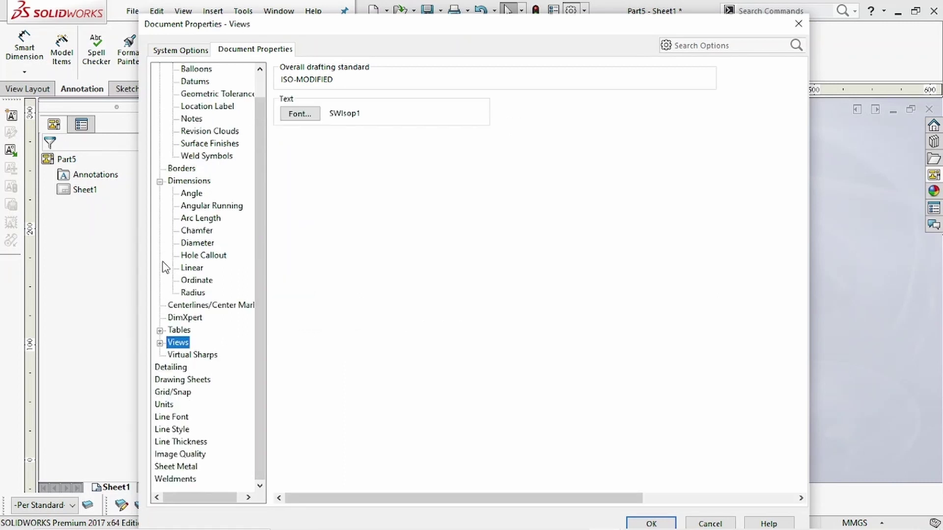
click(159, 182)
click(160, 81)
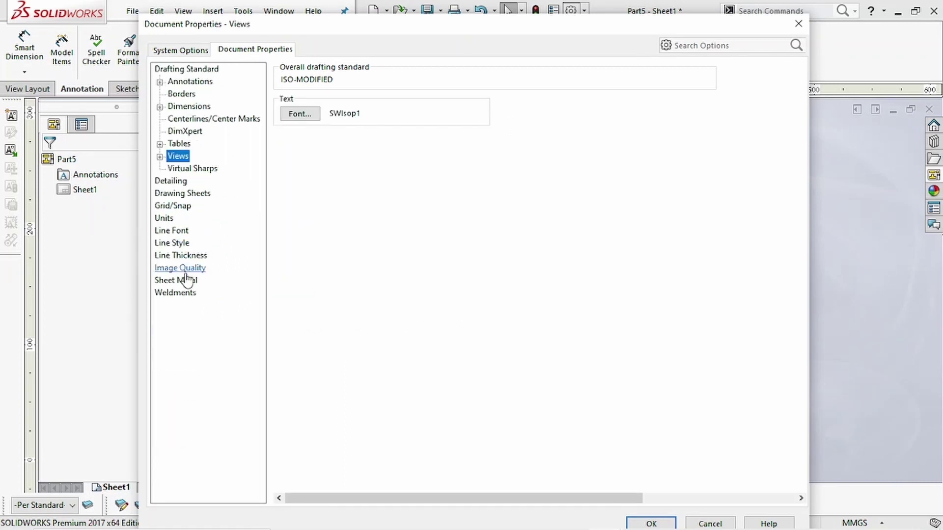
click(186, 184)
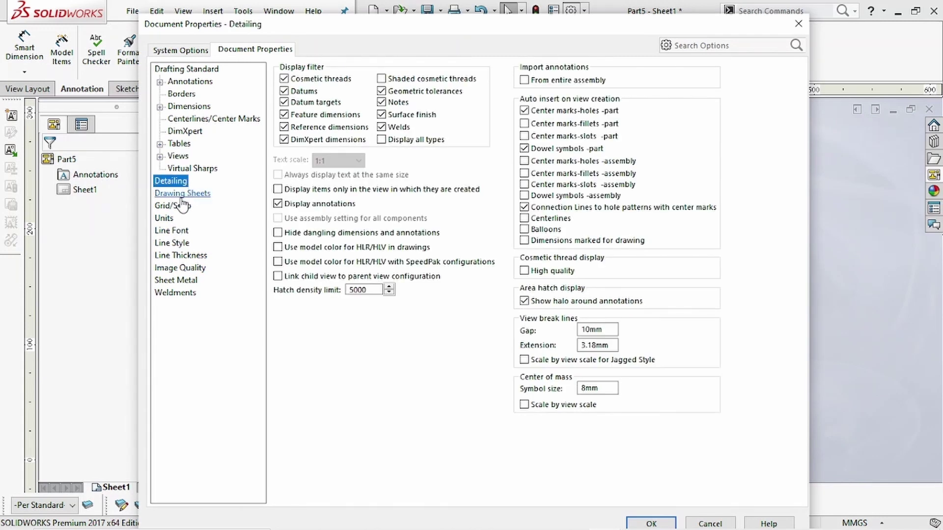
click(180, 233)
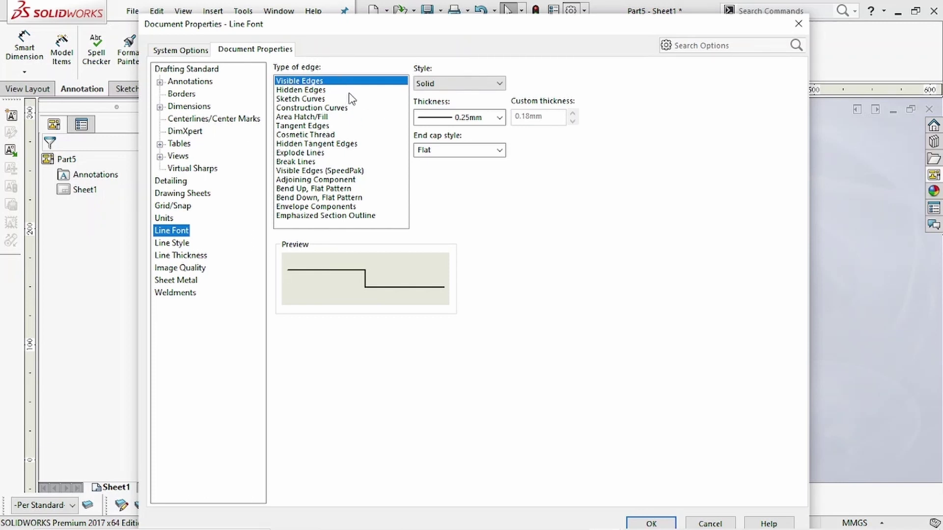
- Make visible edges 0.5mm thick and hidden edges dashed at 0.35mm
click(480, 117)
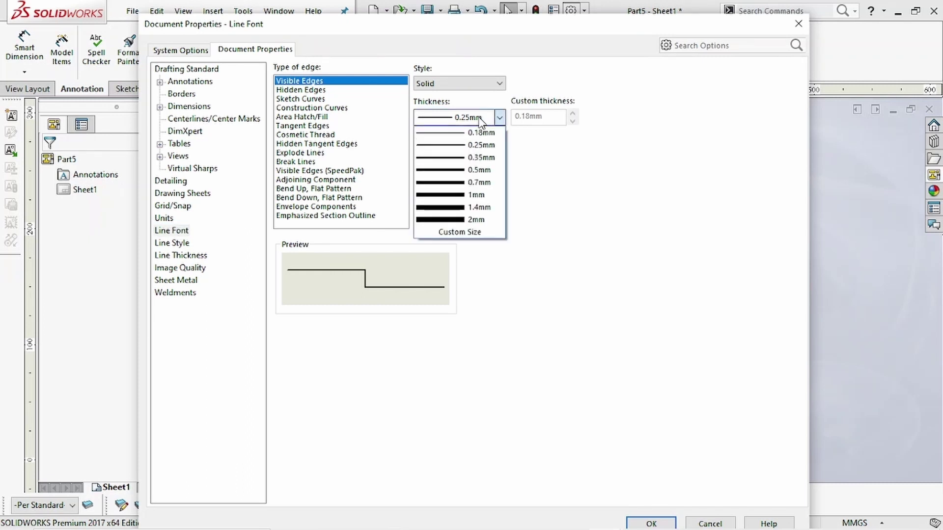
click(474, 172)
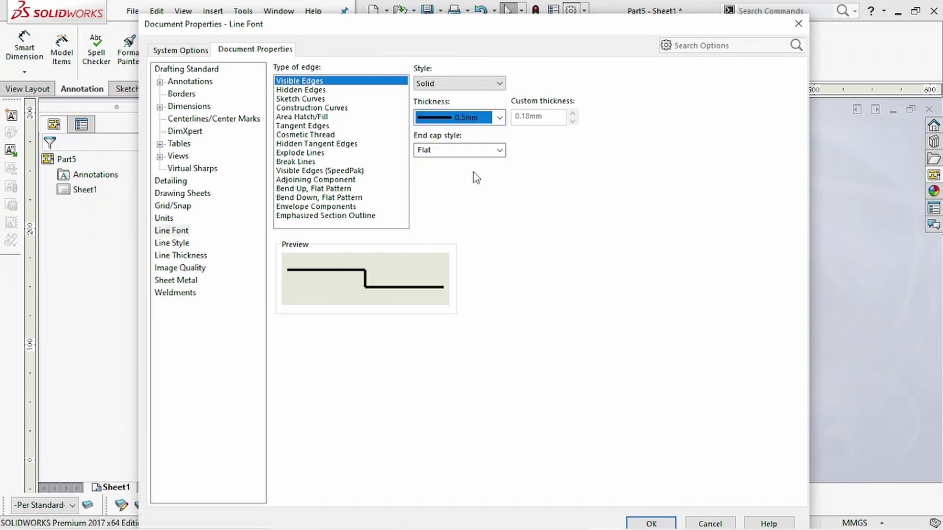
click(290, 90)
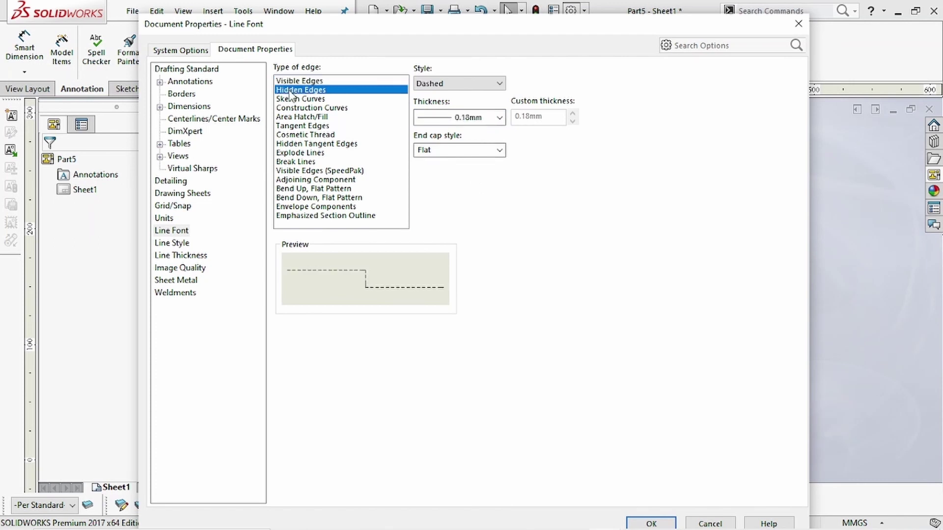
click(485, 87)
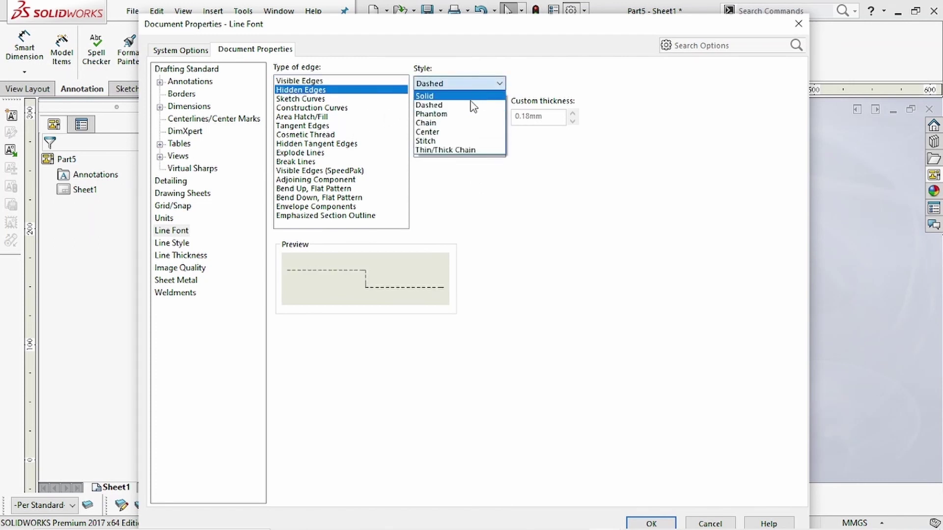
click(432, 105)
click(498, 117)
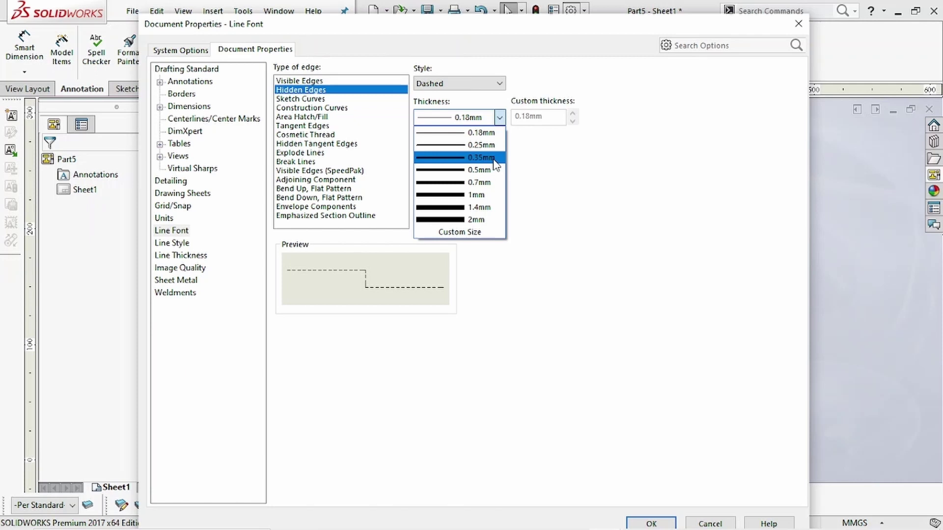
click(494, 160)
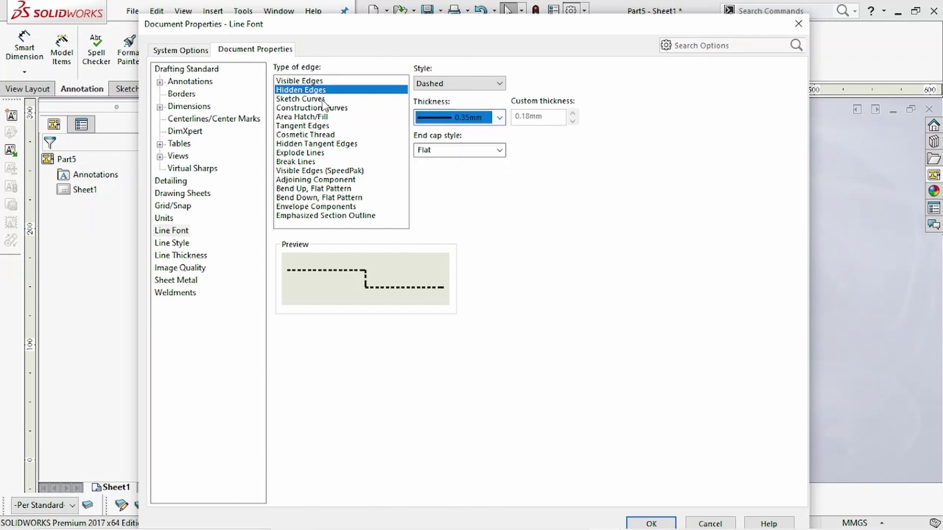
- Give sketch curves a 0.35mm line thickness
click(299, 99)
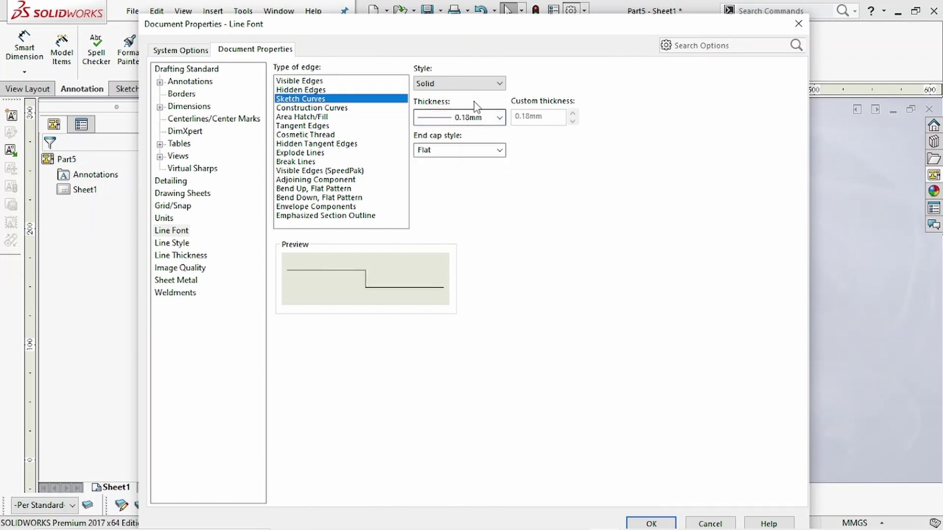
click(499, 118)
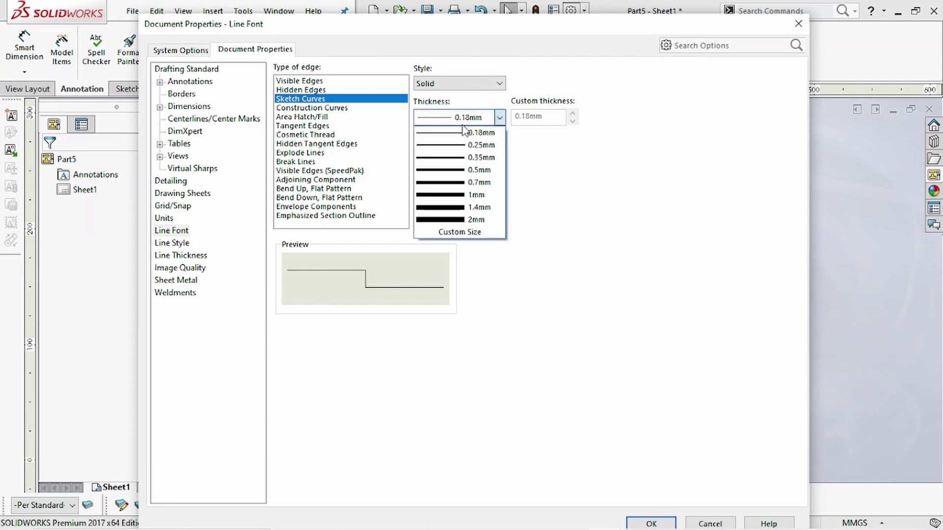
click(456, 158)
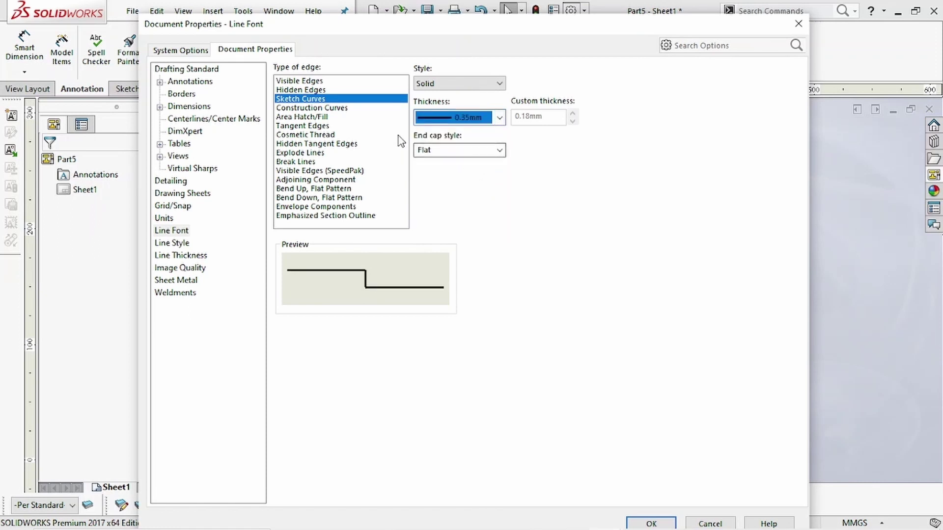
click(471, 117)
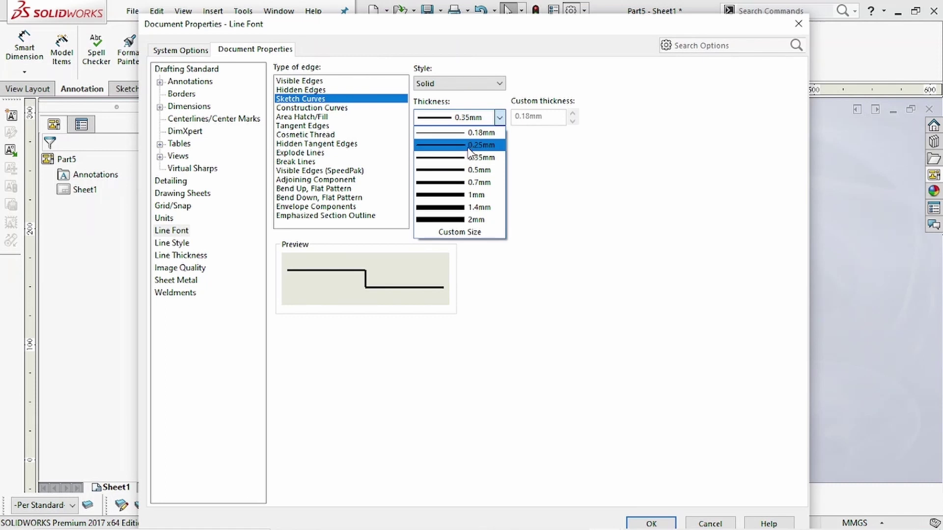
- Set construction curves to a 0.35mm line thickness
click(468, 147)
click(309, 109)
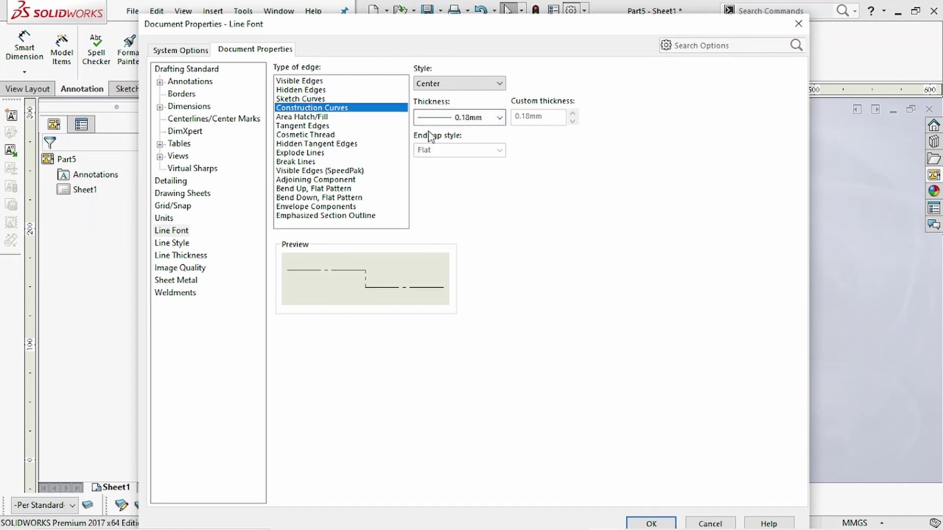
click(489, 118)
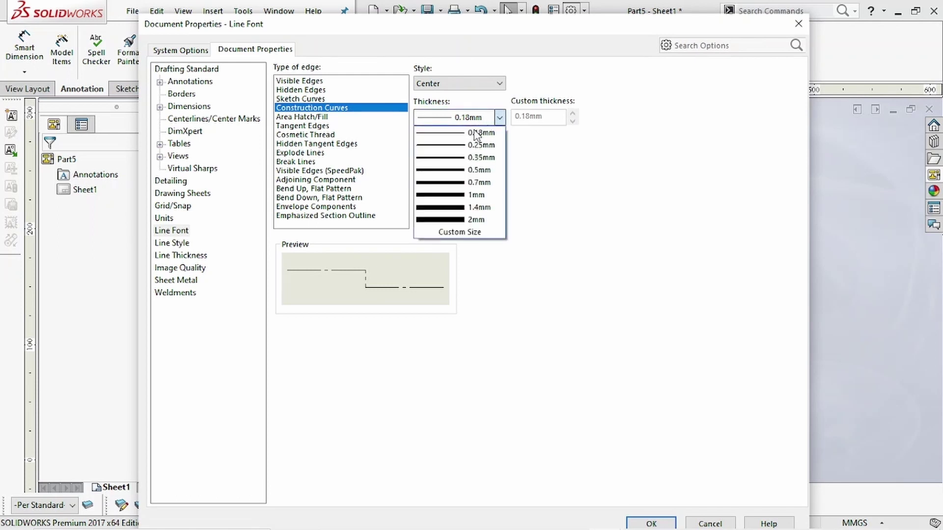
click(478, 158)
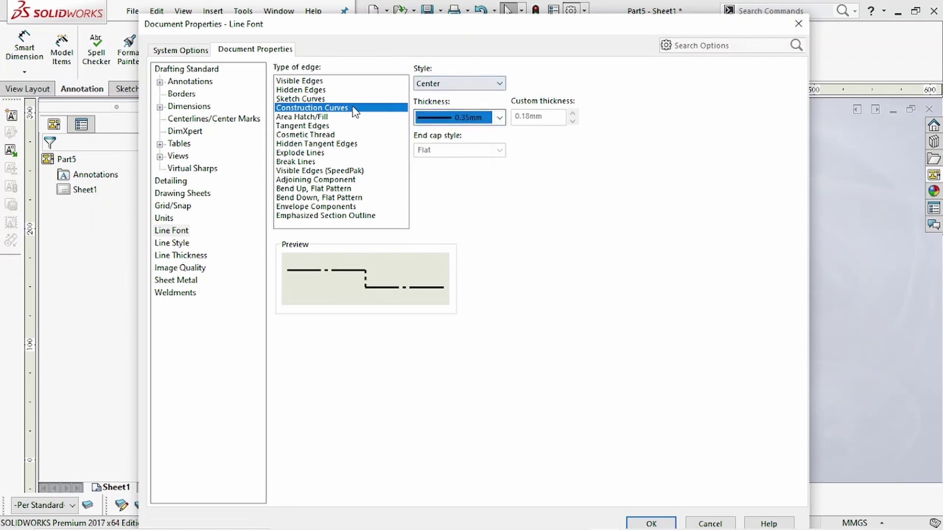
click(439, 119)
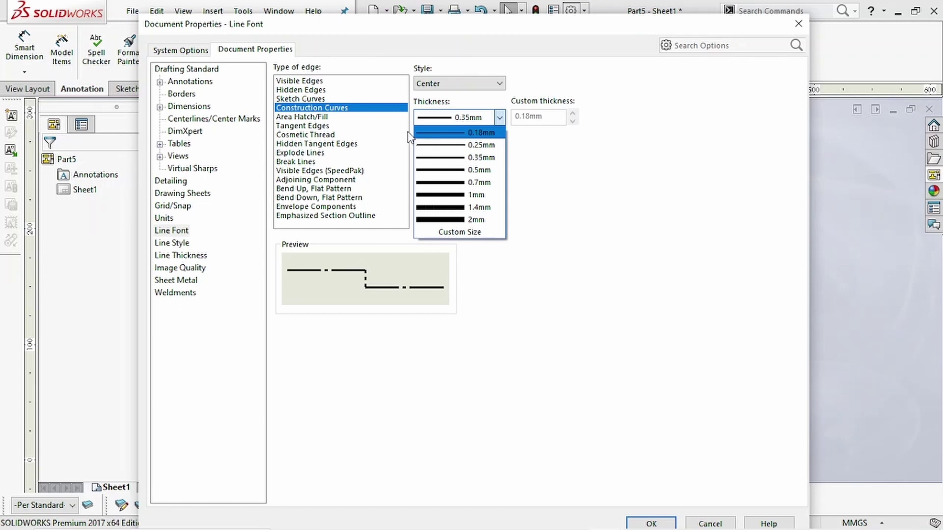
click(369, 105)
- Restore sketch curves to 0.35mm and recheck the construction curves settings
click(334, 98)
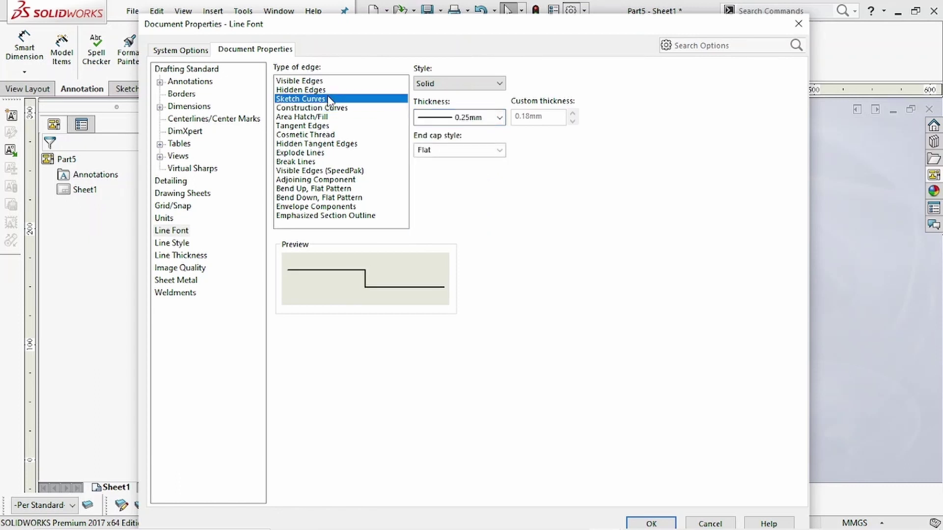
click(498, 117)
click(461, 129)
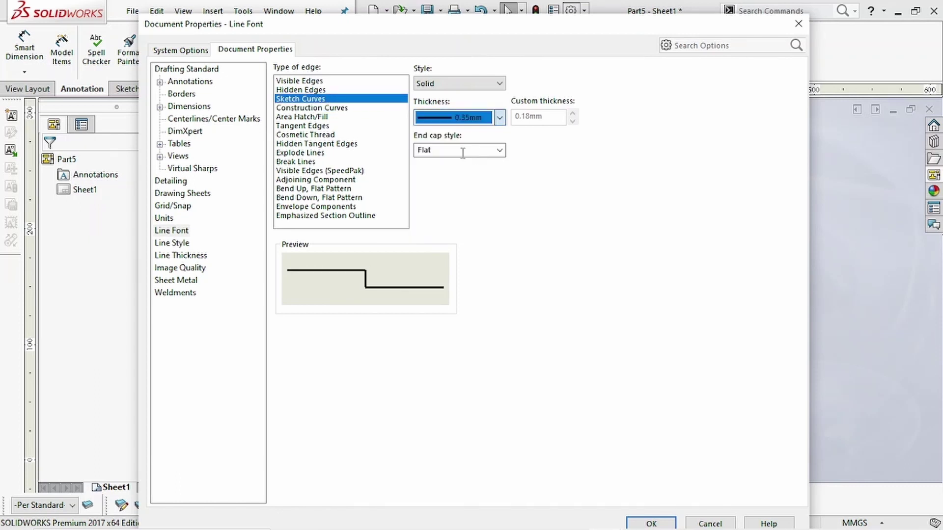
click(312, 108)
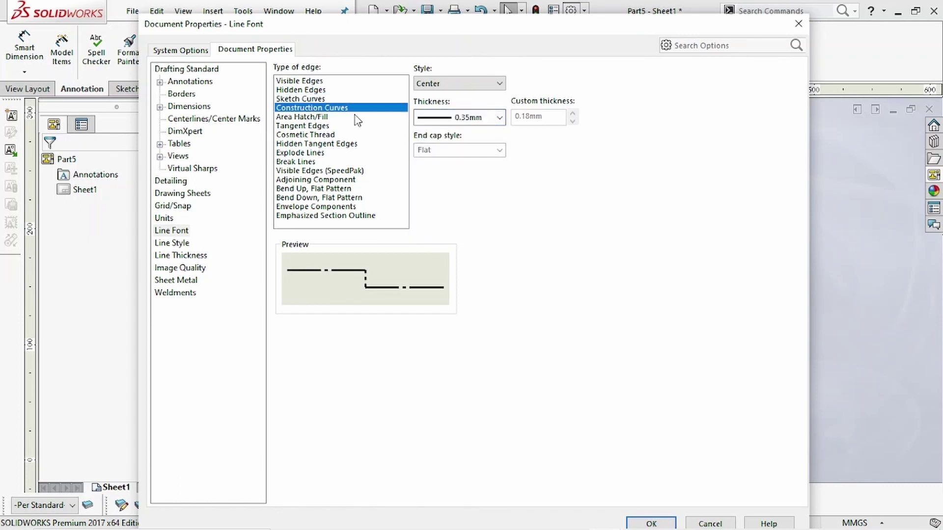
click(326, 117)
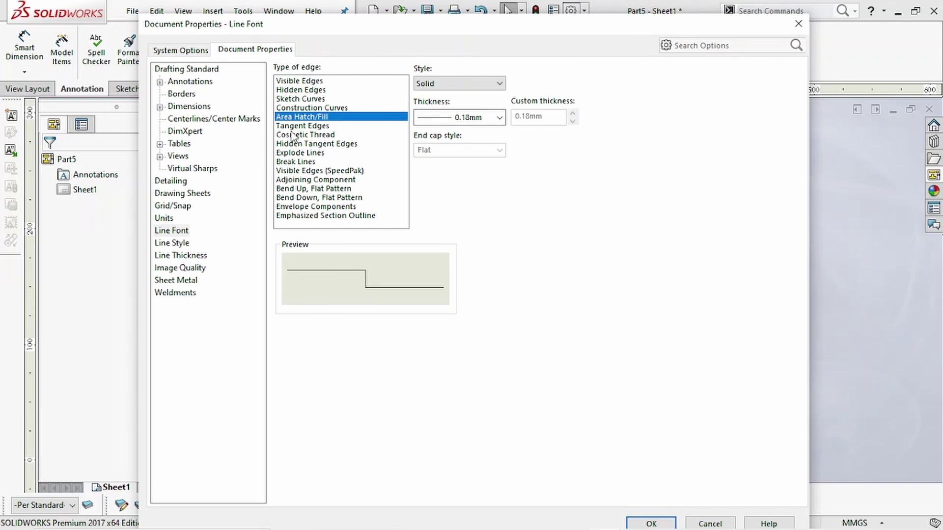
- Make area hatch/fill lines 0.25mm thick
click(460, 122)
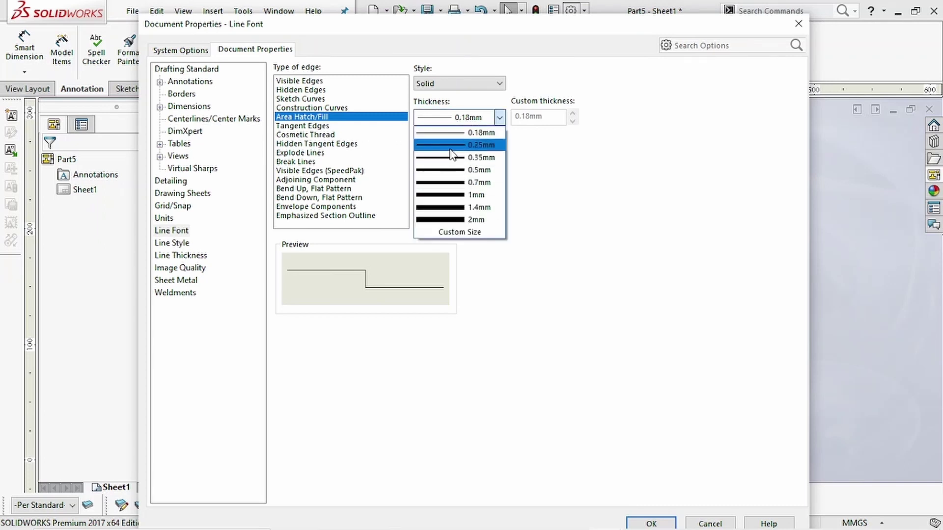
click(495, 145)
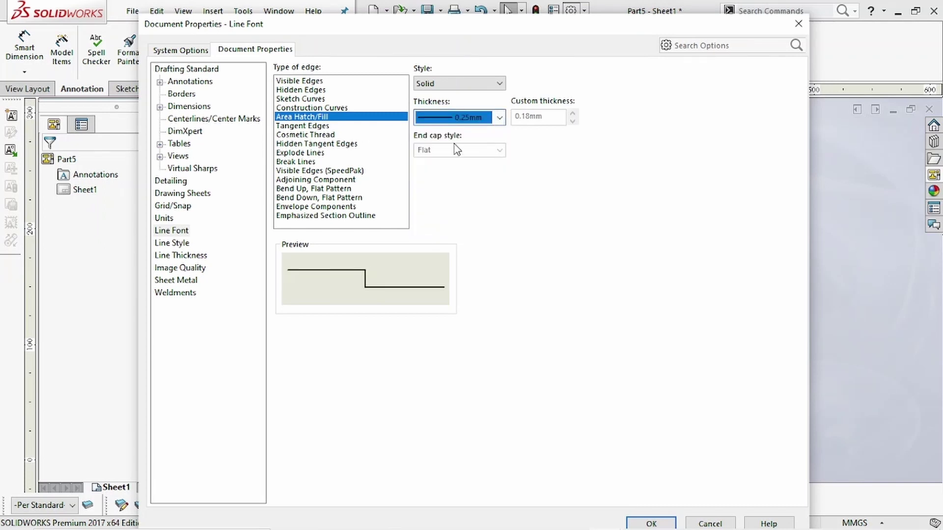
click(465, 119)
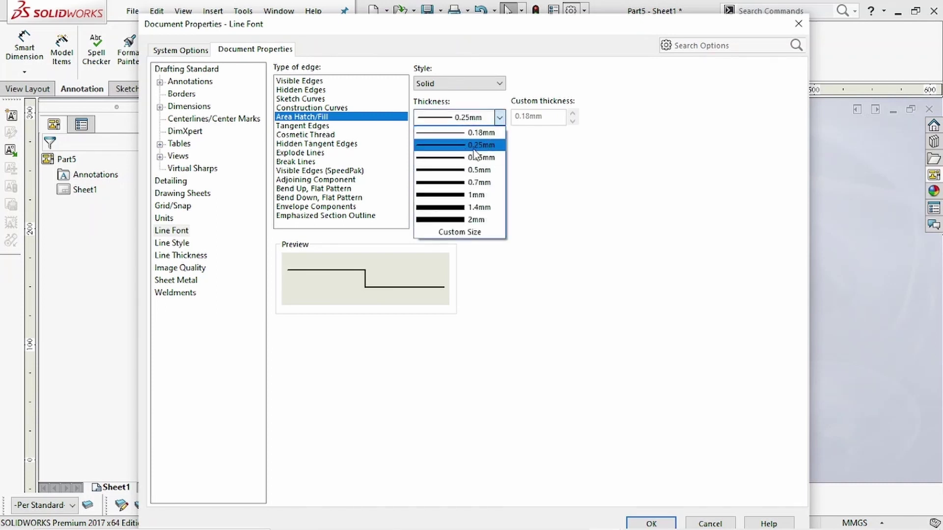
click(485, 150)
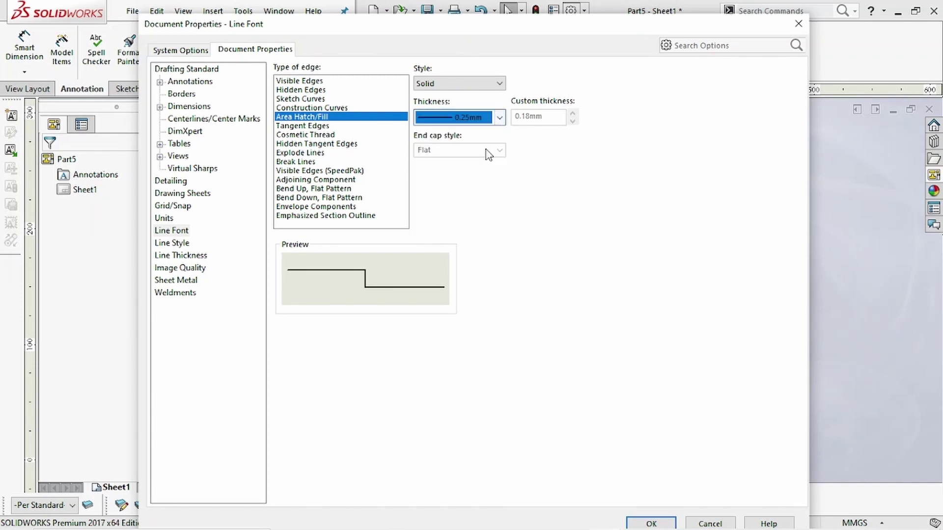
- Change tangent edges from phantom to solid lines at 0.25mm thickness
click(303, 126)
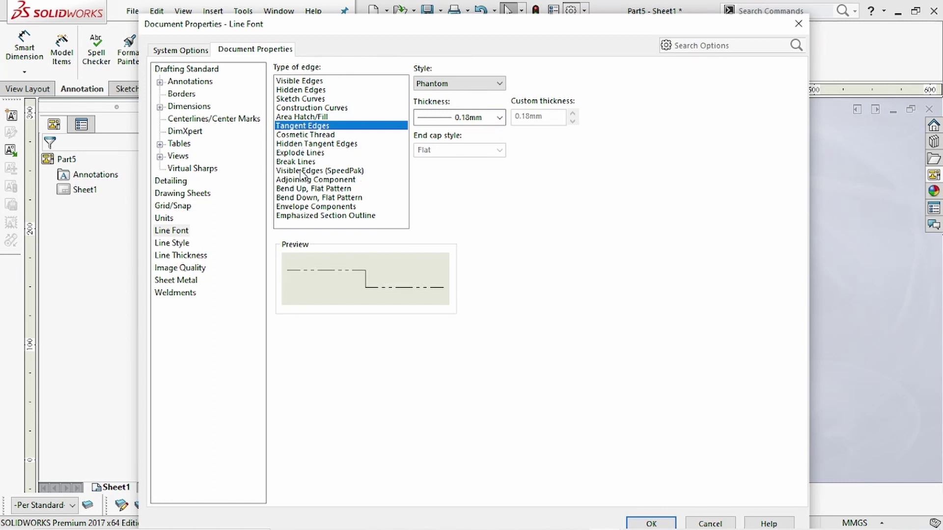
click(476, 84)
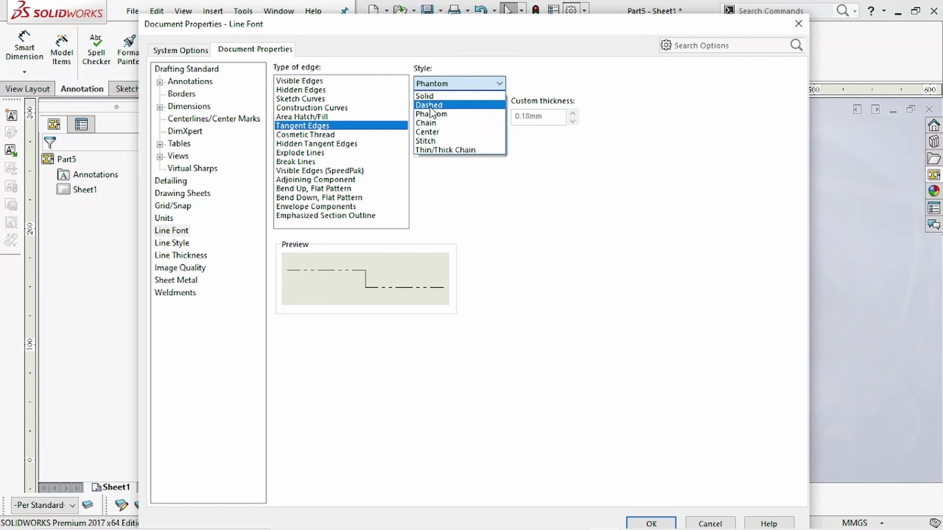
click(424, 96)
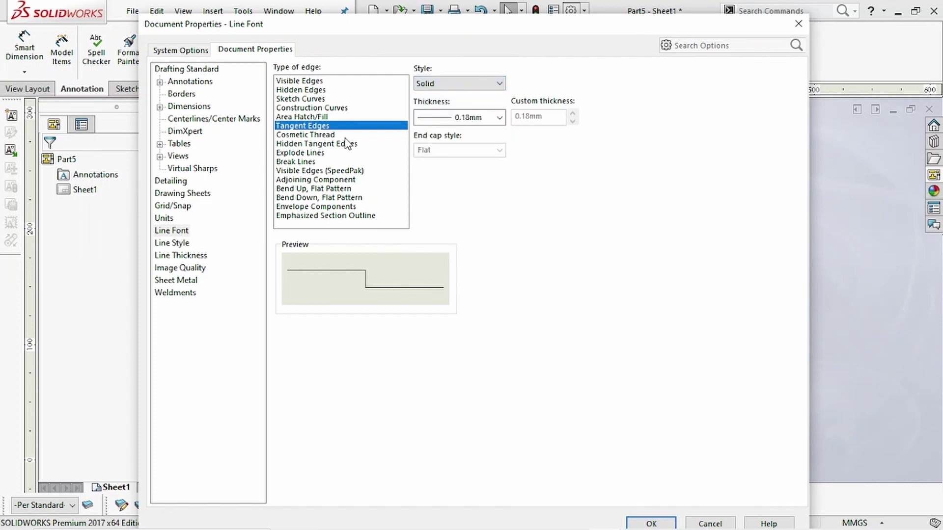
click(499, 117)
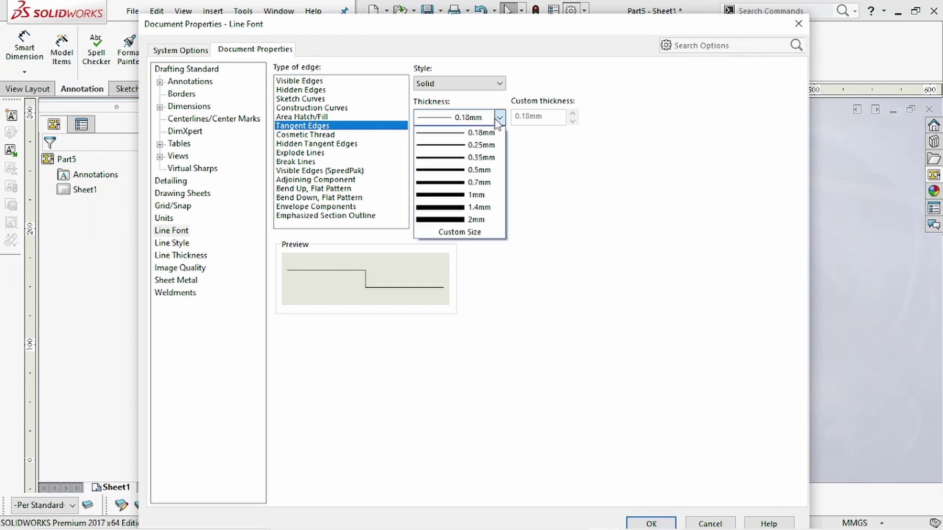
click(474, 145)
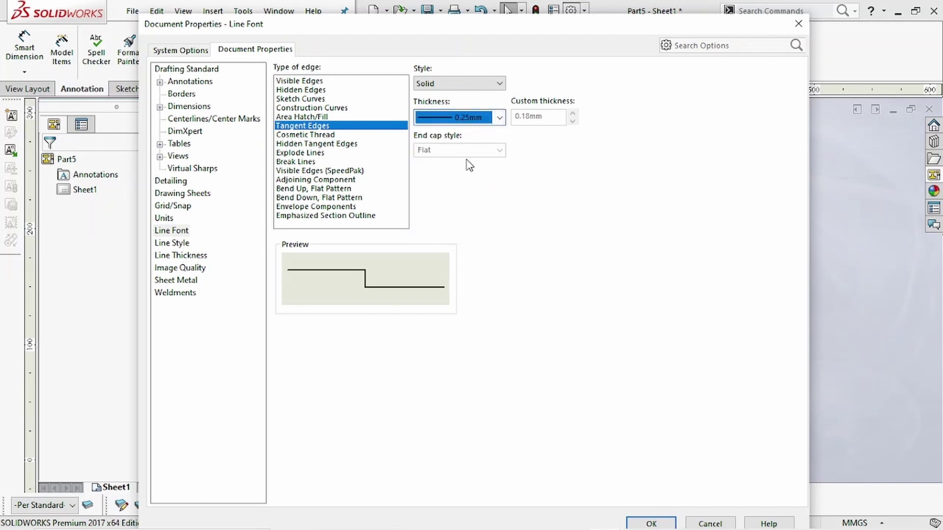
click(318, 135)
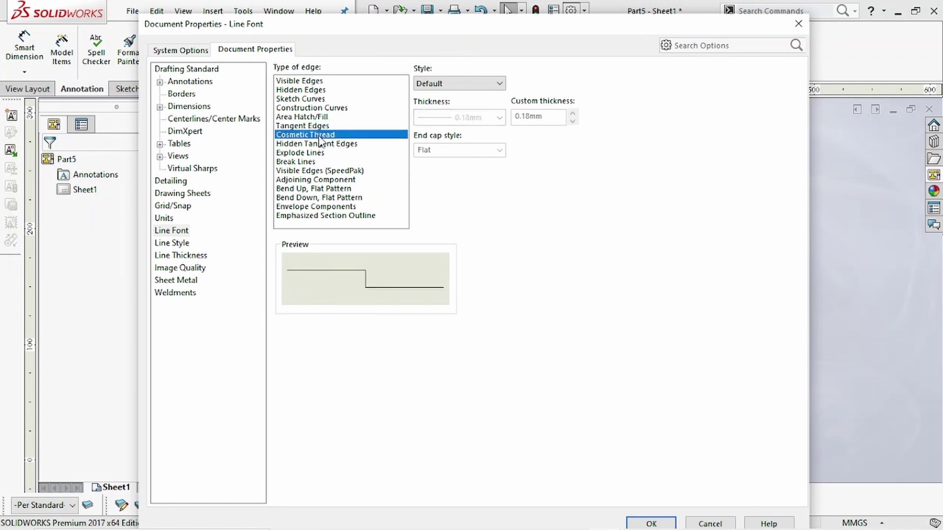
click(317, 143)
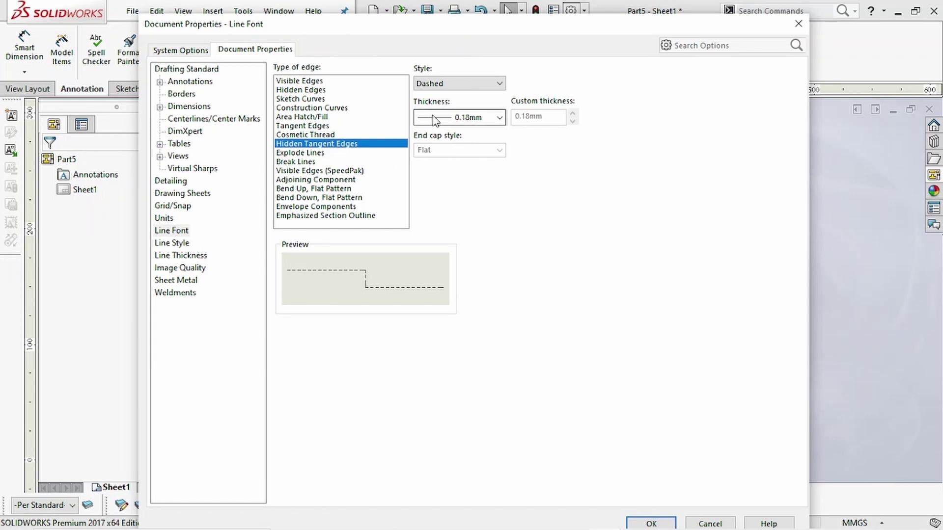
- Set Explode Lines to 0.35mm thickness and Break Lines to Solid at 0.18mm
click(297, 154)
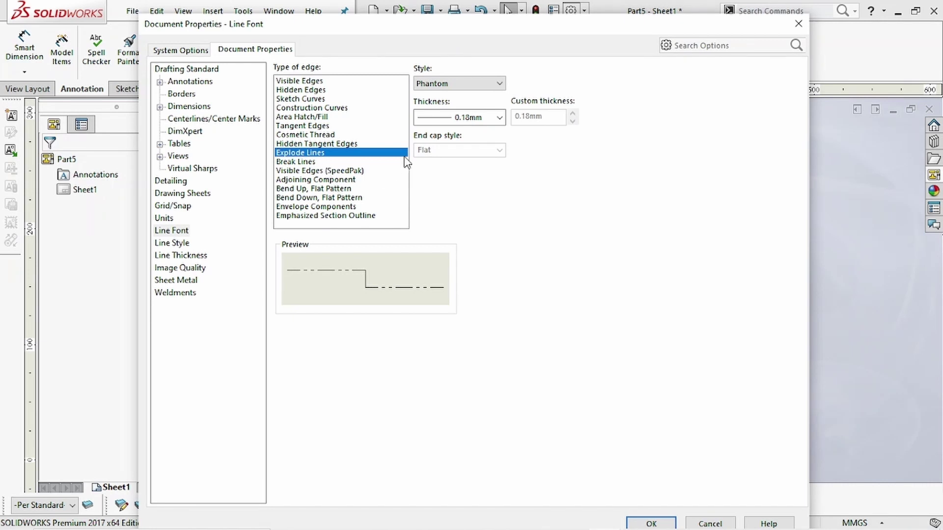
click(492, 118)
click(477, 158)
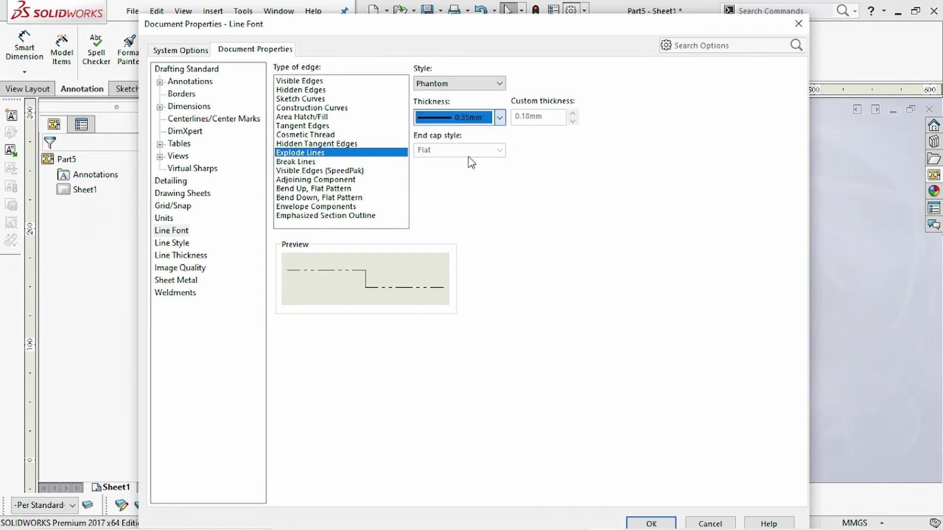
click(298, 163)
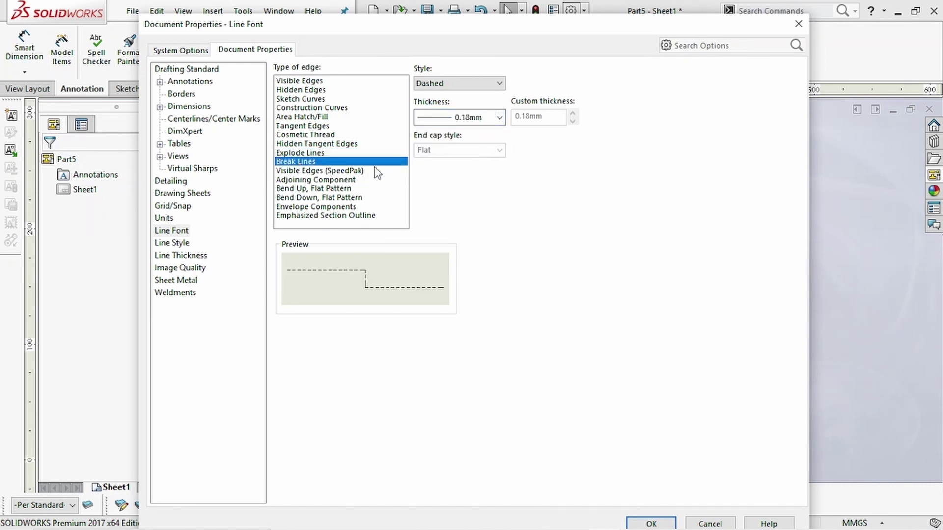
click(454, 83)
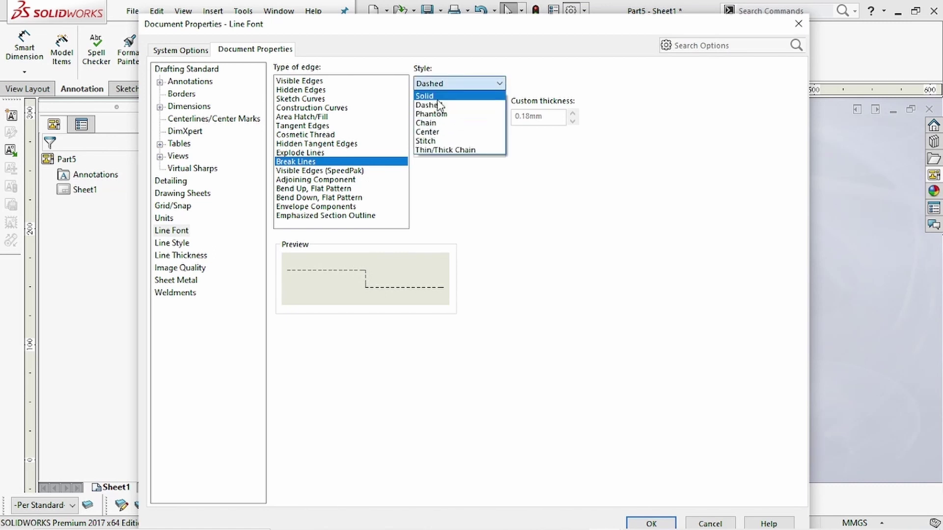
click(437, 96)
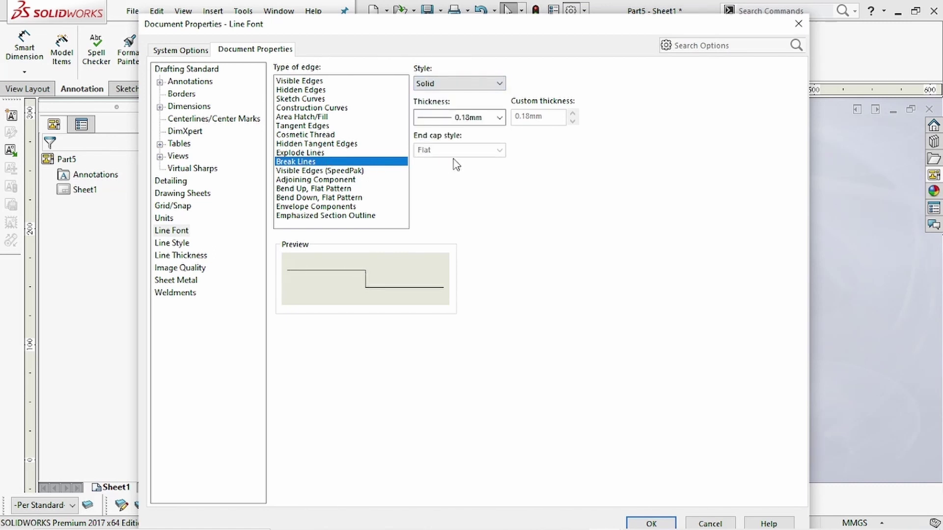
click(481, 119)
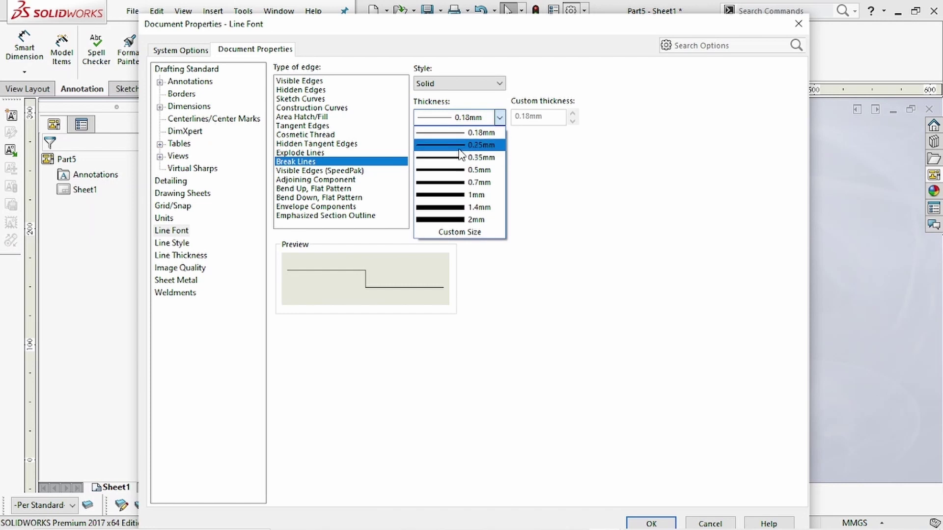
click(474, 133)
- Make SpeedPak visible edges 0.5mm thick and give Adjoining Component lines a heavier thickness
click(310, 172)
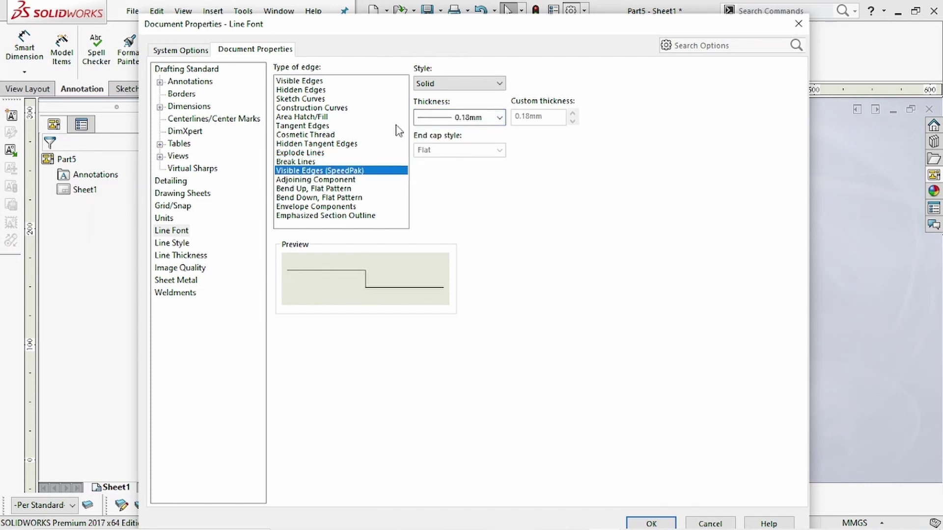
click(478, 120)
click(471, 170)
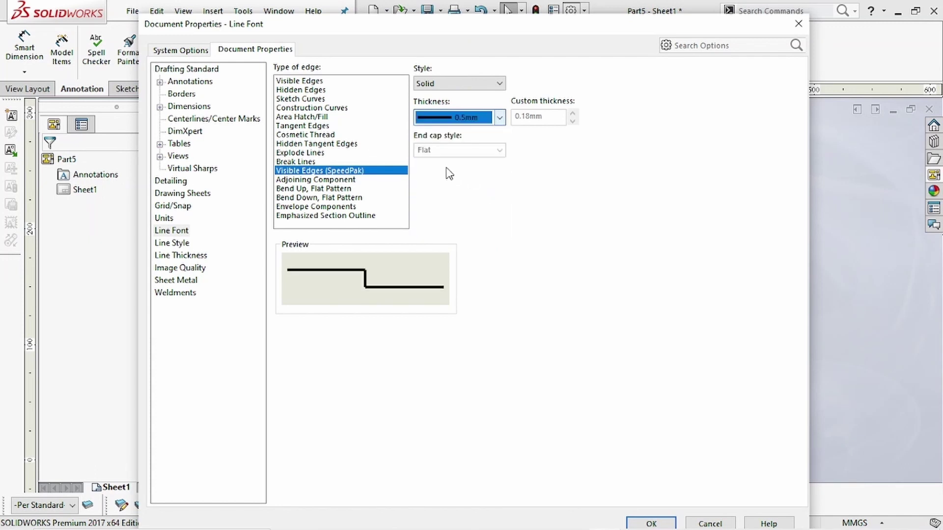
click(334, 180)
click(490, 123)
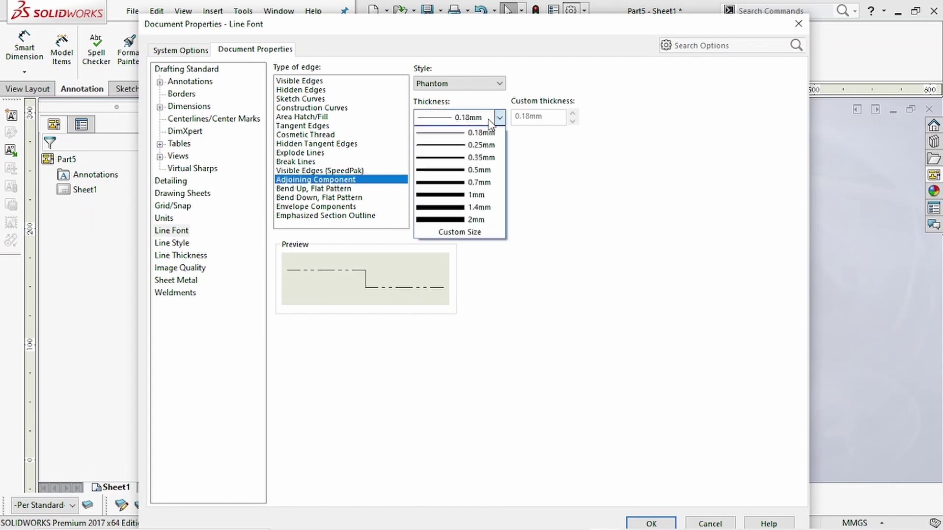
click(477, 170)
- Set both Bend Up and Bend Down flat-pattern lines to 0.35mm thickness
click(364, 189)
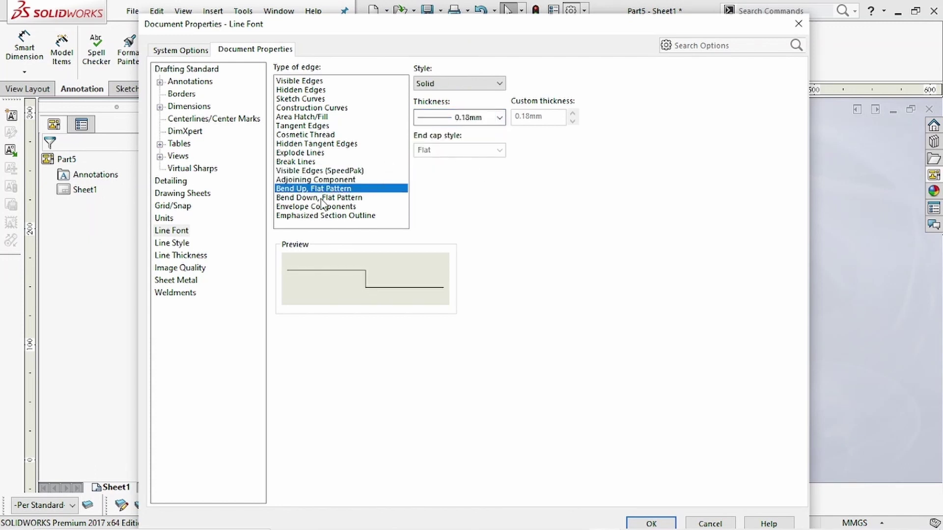
click(480, 124)
click(472, 157)
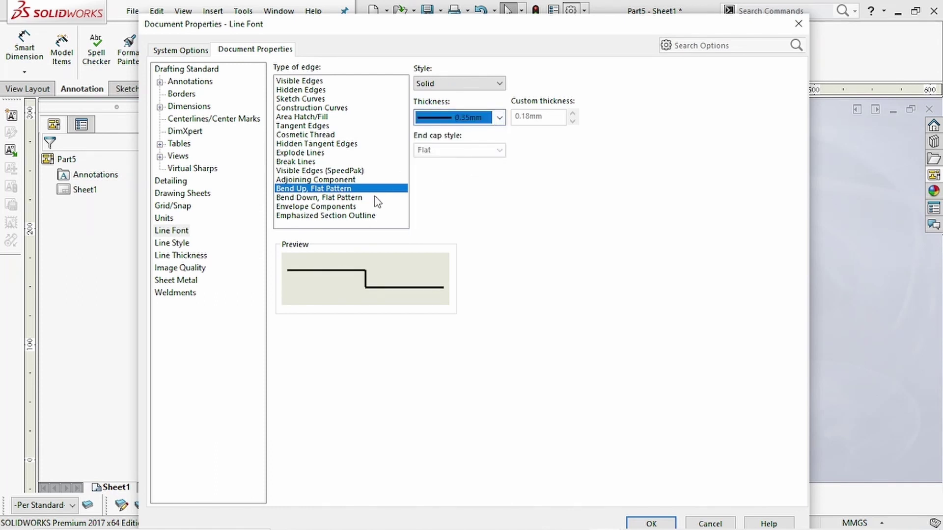
click(446, 84)
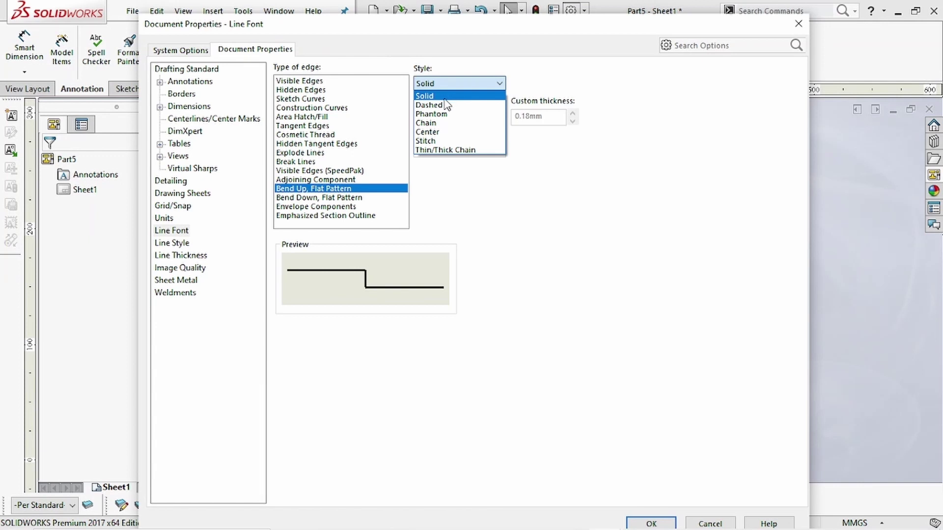
click(442, 113)
click(313, 198)
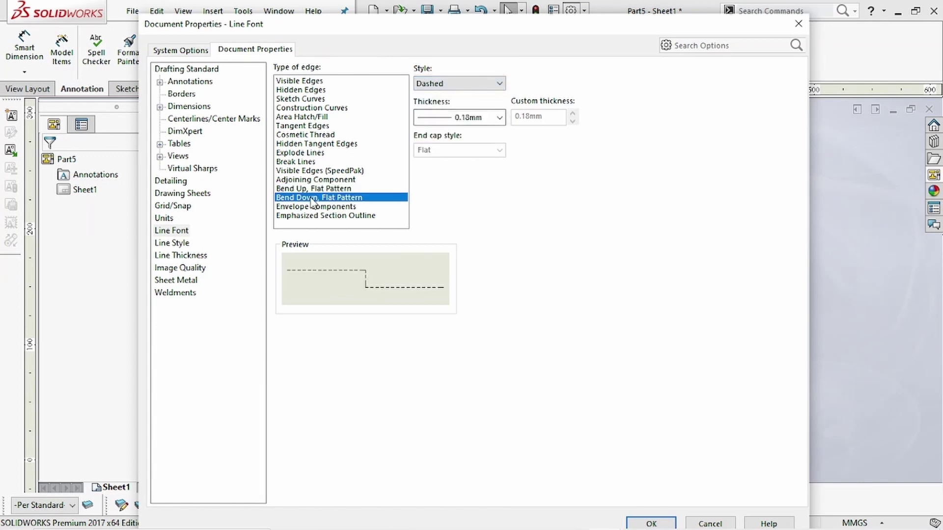
click(448, 118)
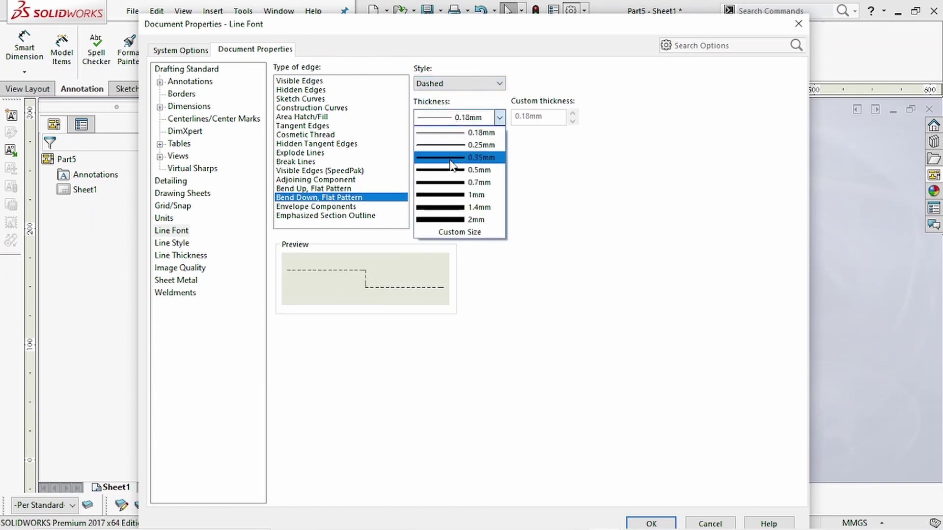
click(473, 145)
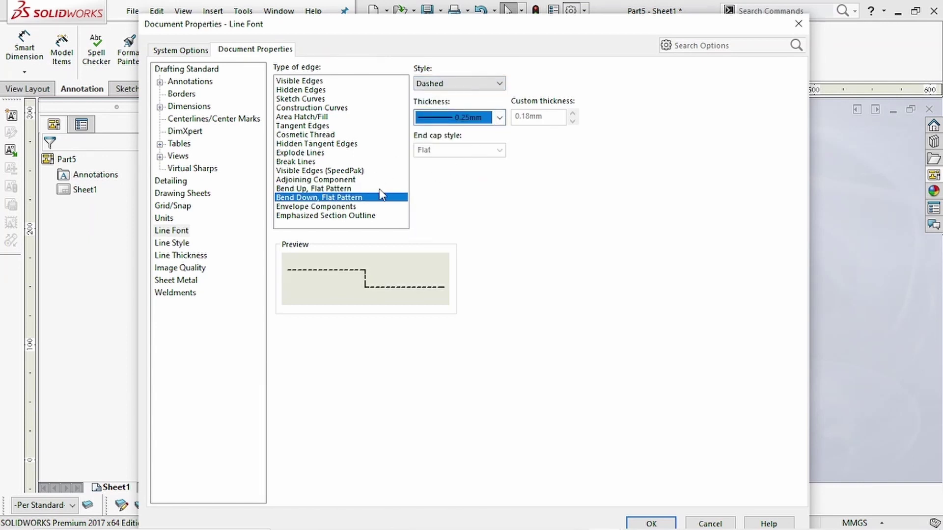
click(457, 118)
click(457, 157)
- Give Envelope Components lines Phantom style at 0.35mm thickness
click(329, 206)
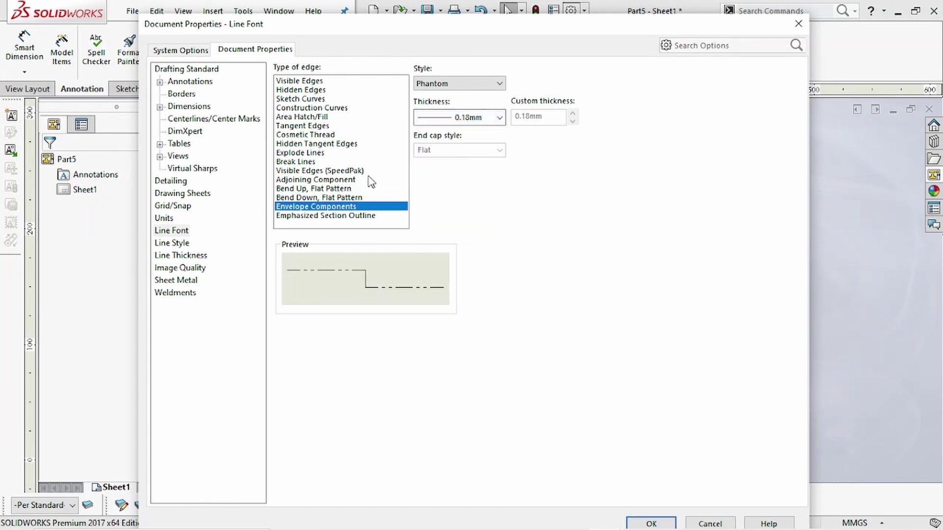
click(325, 198)
click(464, 84)
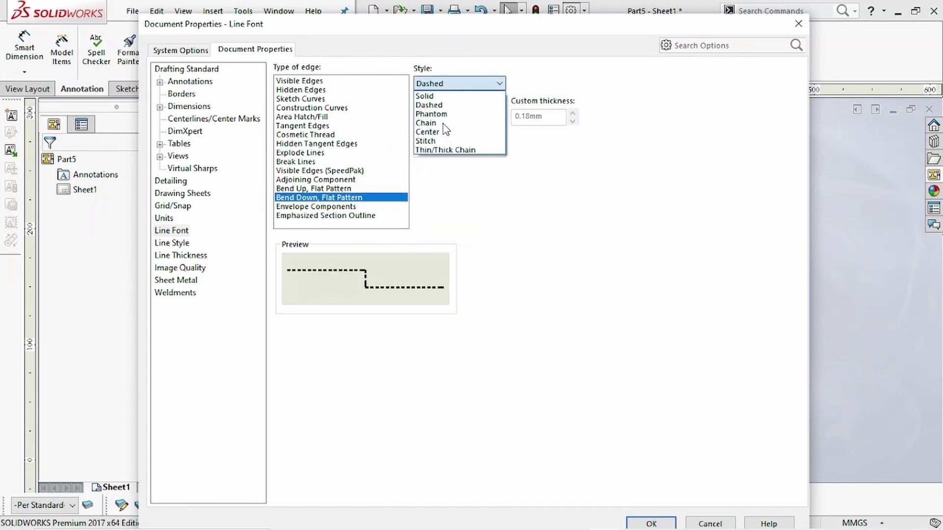
click(442, 110)
click(329, 206)
click(476, 119)
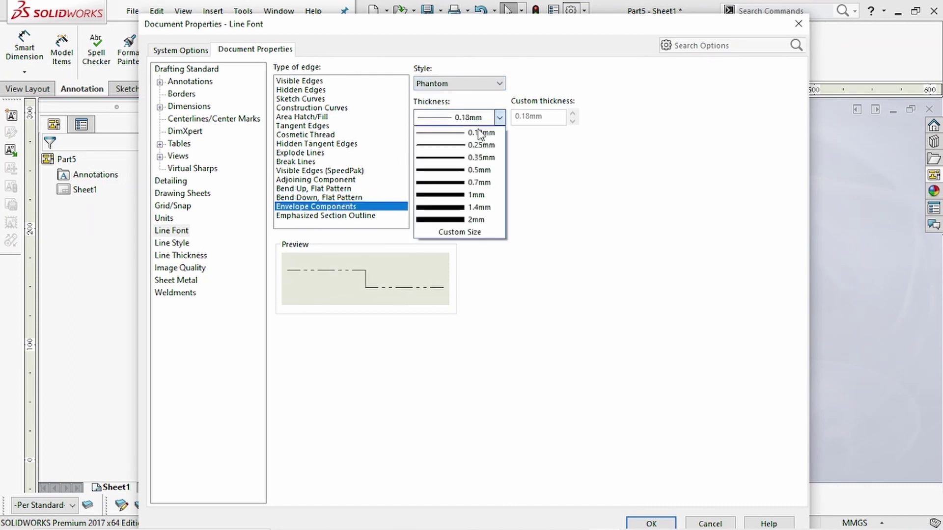
click(490, 159)
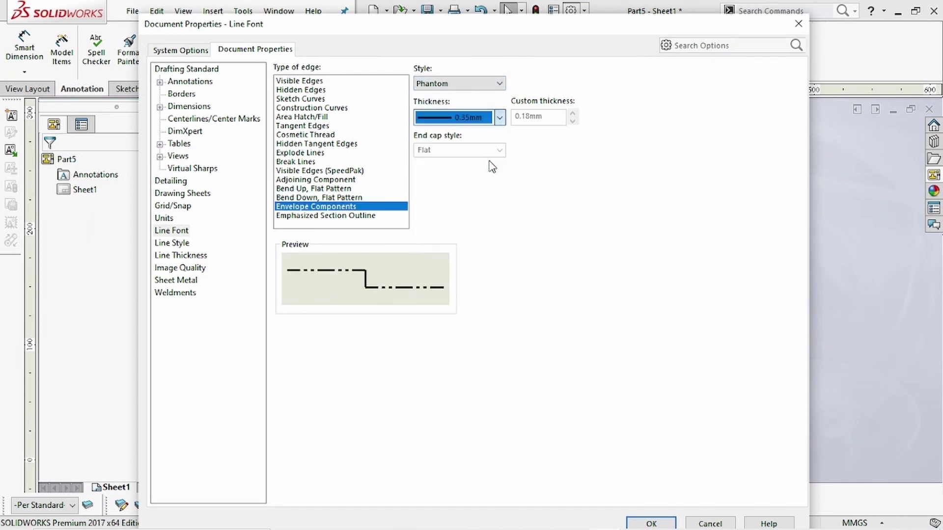
click(305, 216)
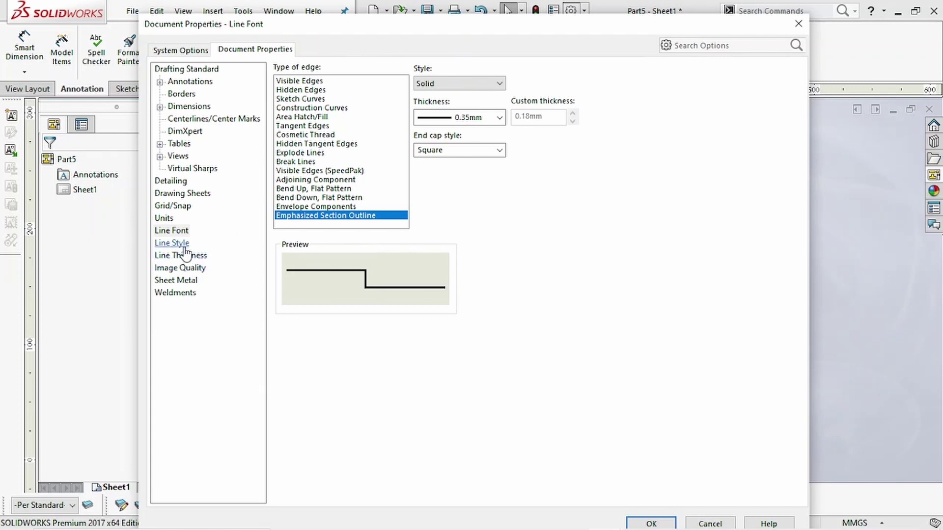
- Make Emphasized Section Outline 0.5mm thick, review Line Style, Line Thickness and Weldments pages, then apply
click(480, 118)
click(464, 186)
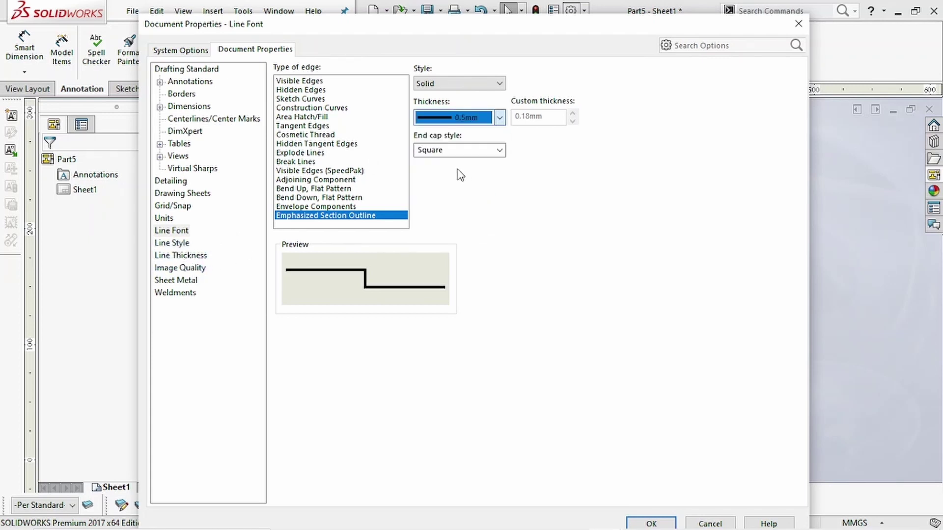
click(173, 243)
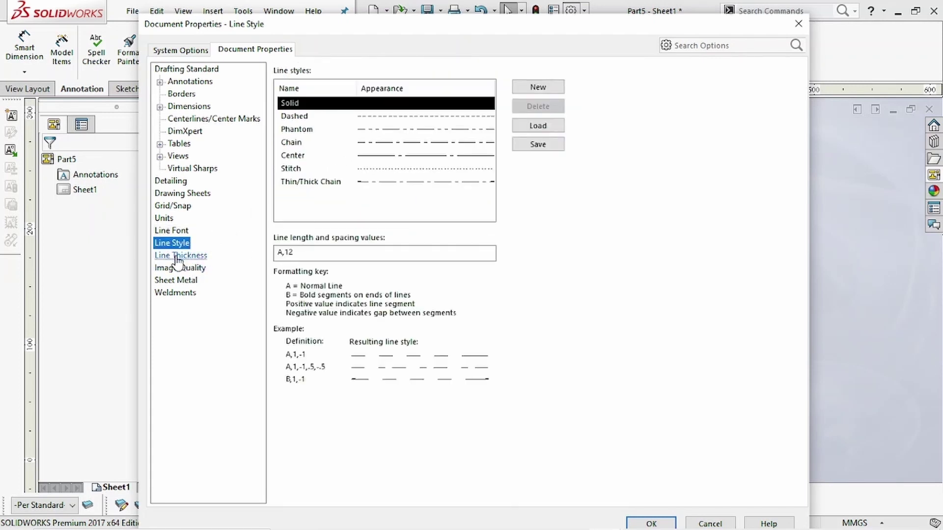
click(179, 256)
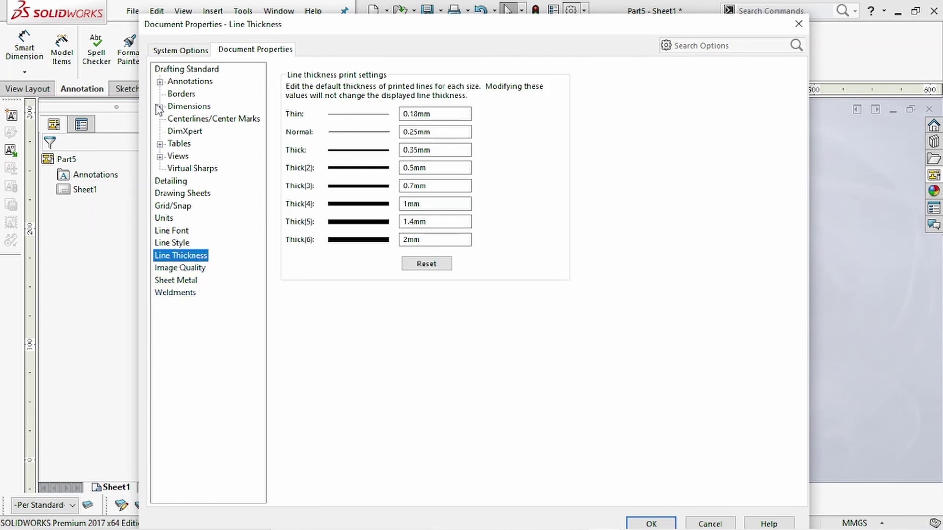
click(184, 294)
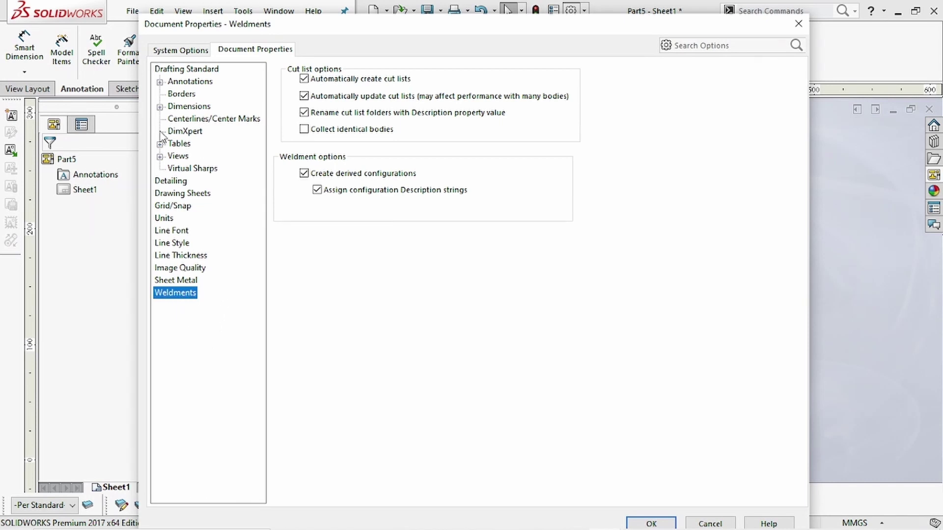
drag(494, 26, 499, 26)
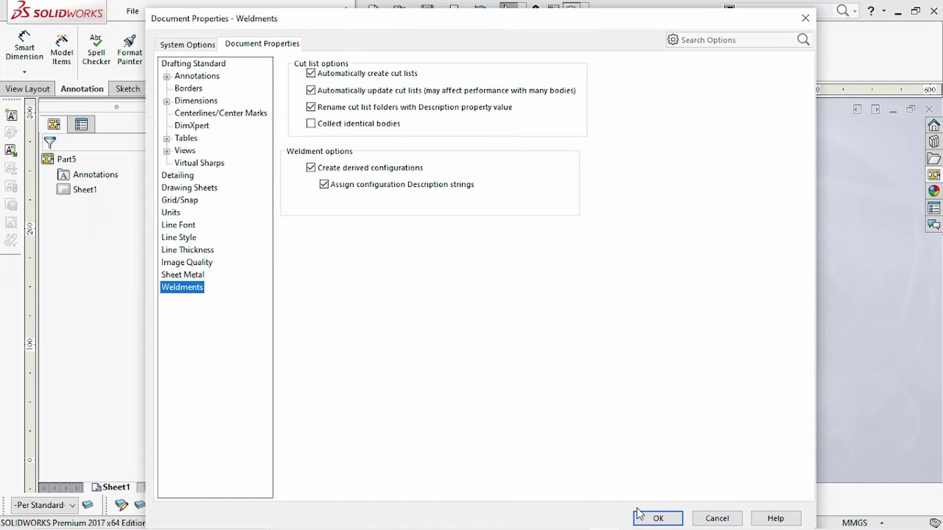
click(646, 520)
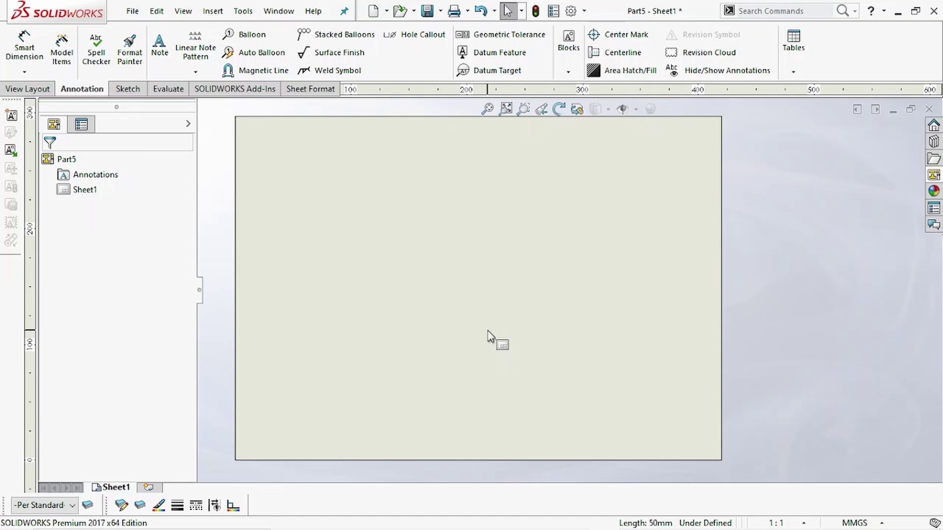
- Fit the sheet in view and put Sheet1 into Edit Sheet Format mode
key(f)
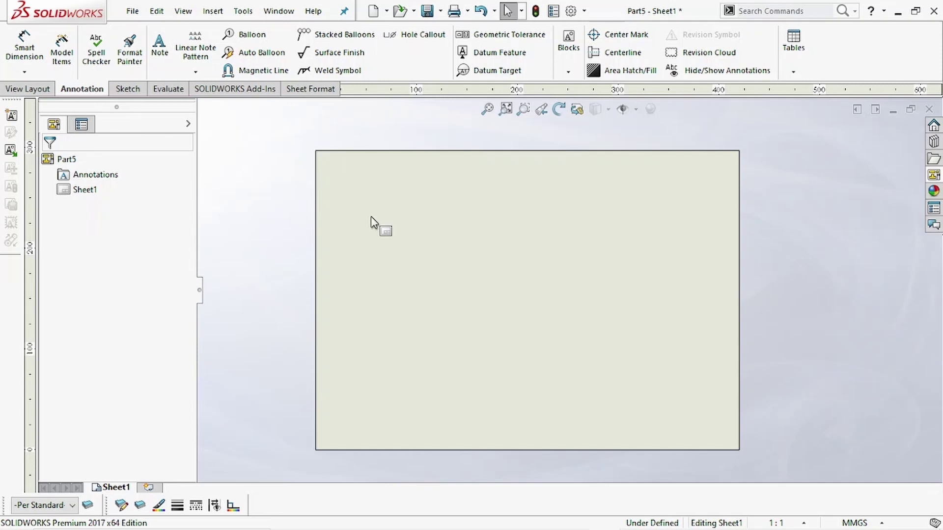
right_click(70, 196)
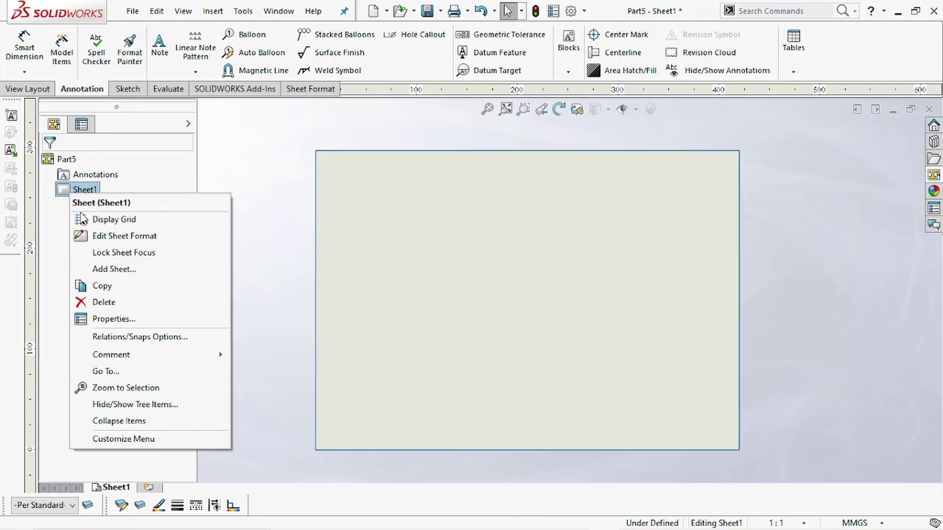
click(130, 241)
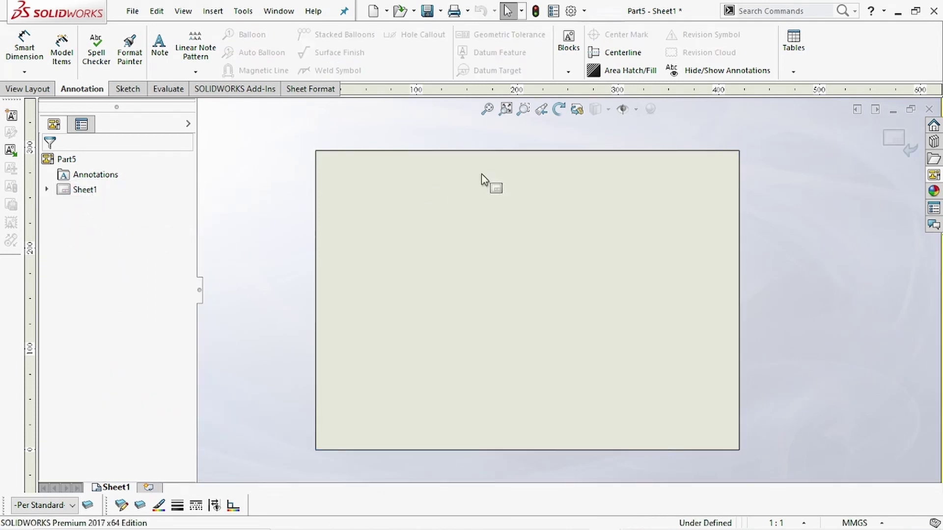
click(893, 139)
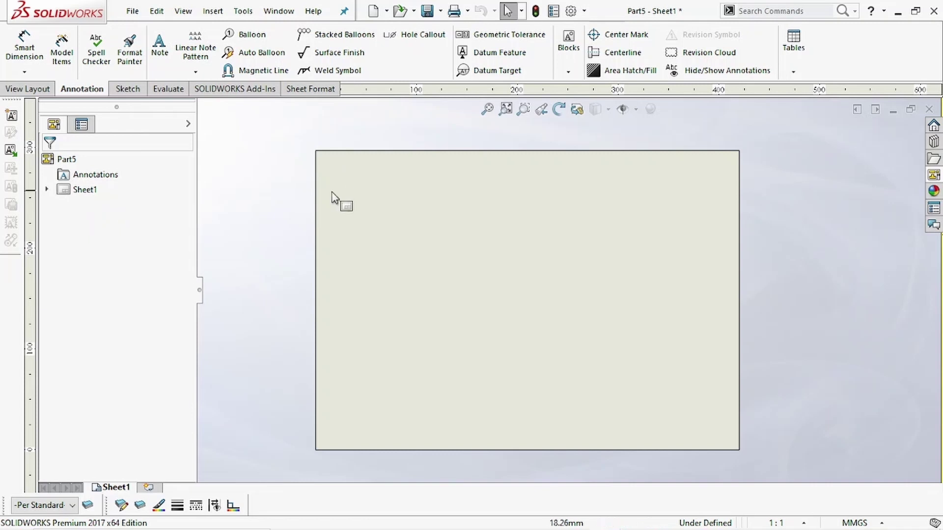
right_click(84, 195)
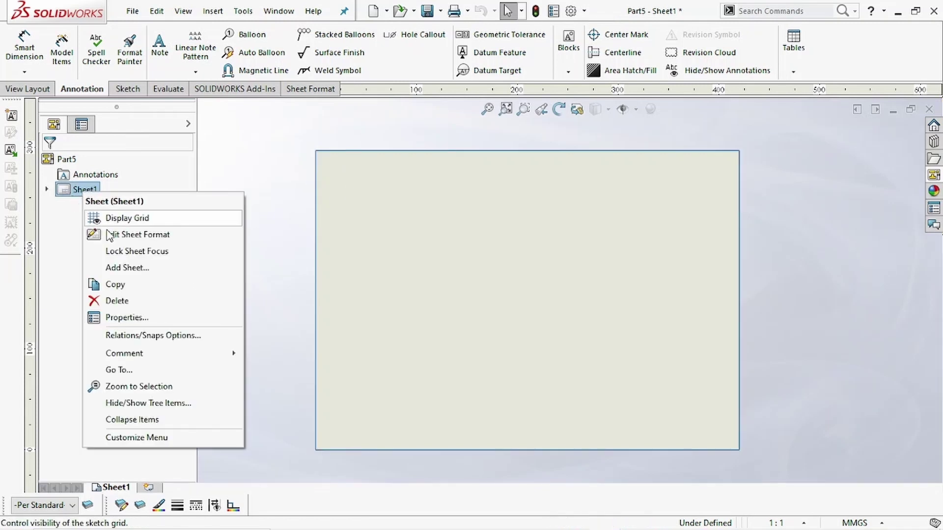
click(187, 236)
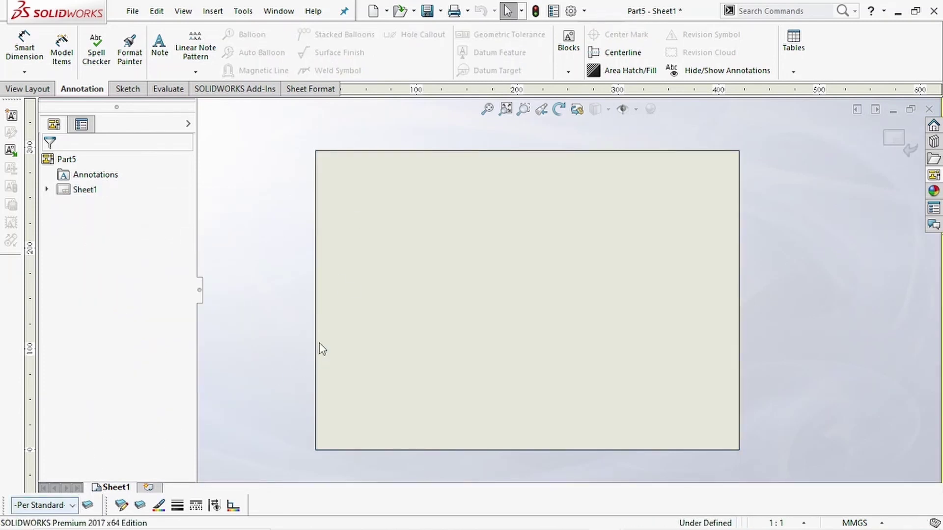
scroll(354, 329, up, 2)
scroll(358, 316, down, 1)
scroll(491, 329, down, 1)
scroll(586, 324, up, 2)
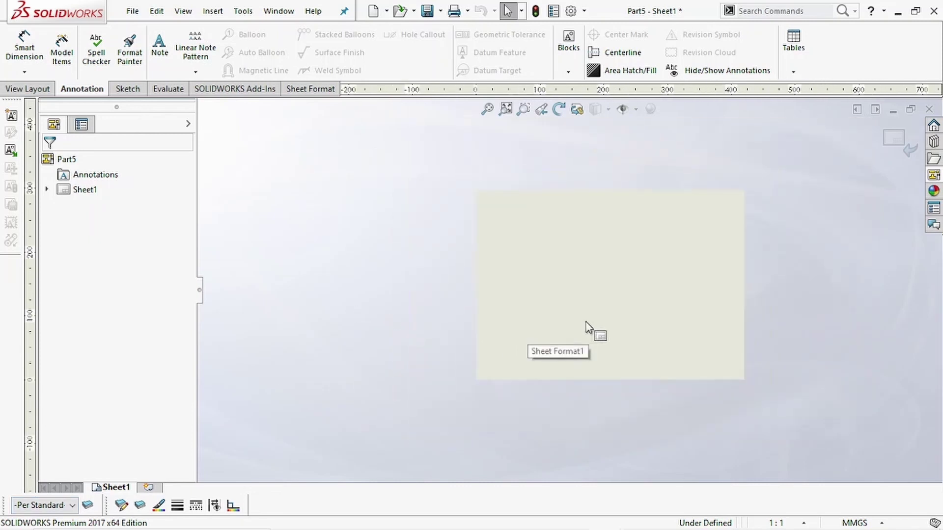
scroll(680, 295, down, 1)
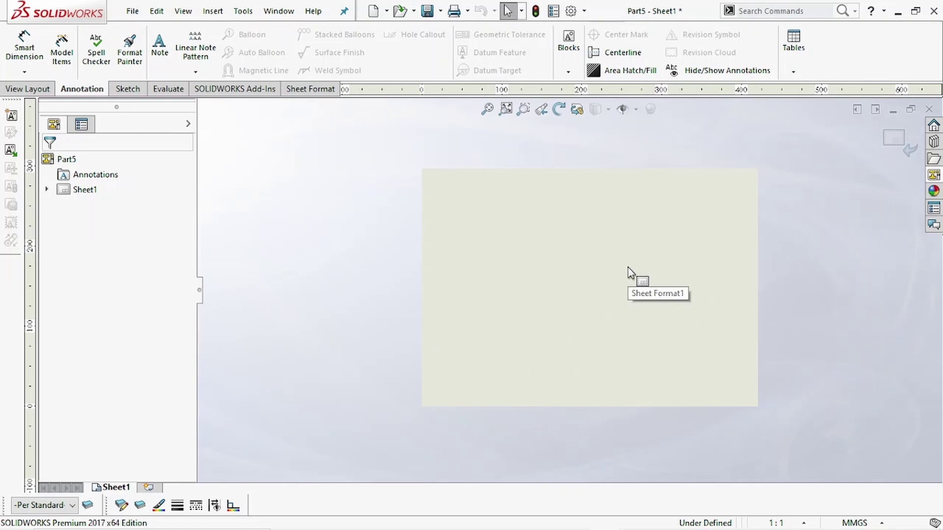
- Make Formato the current layer for the sheet format
click(71, 506)
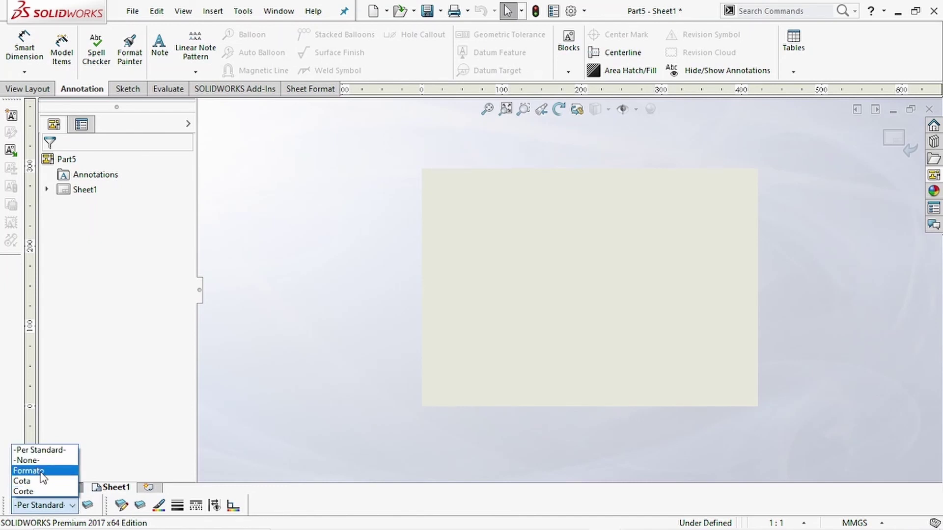
click(43, 472)
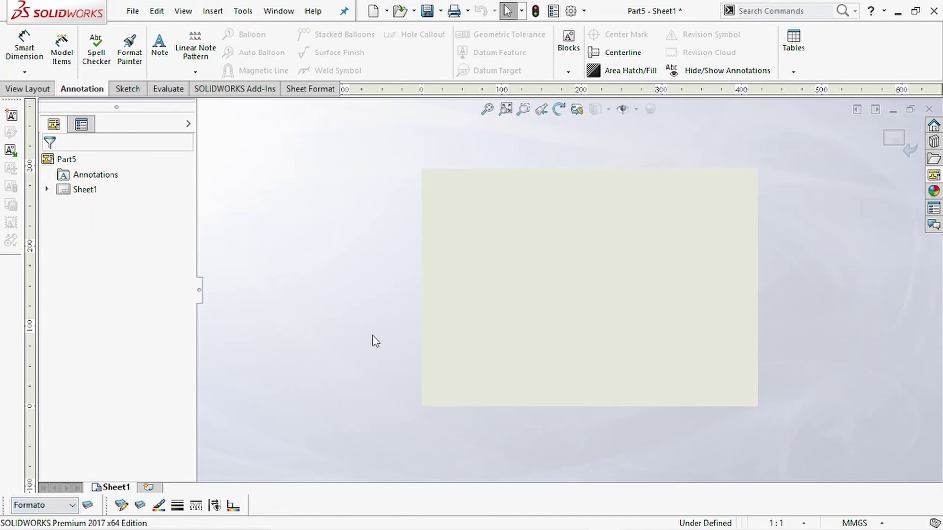
scroll(467, 300, down, 2)
scroll(590, 319, up, 3)
scroll(716, 324, down, 2)
scroll(715, 324, down, 1)
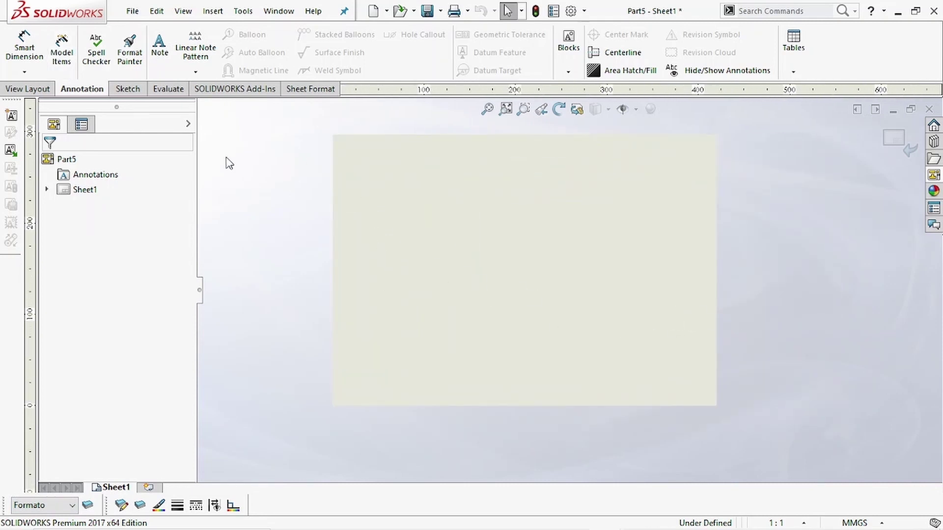
click(127, 89)
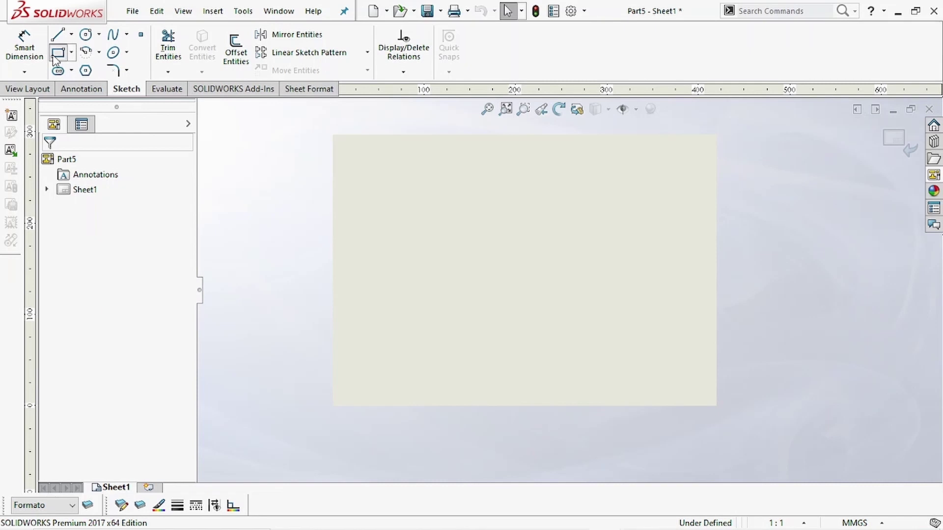
- Draw a corner rectangle 420 mm wide by 297 mm high as the A3 outline
click(58, 53)
click(362, 371)
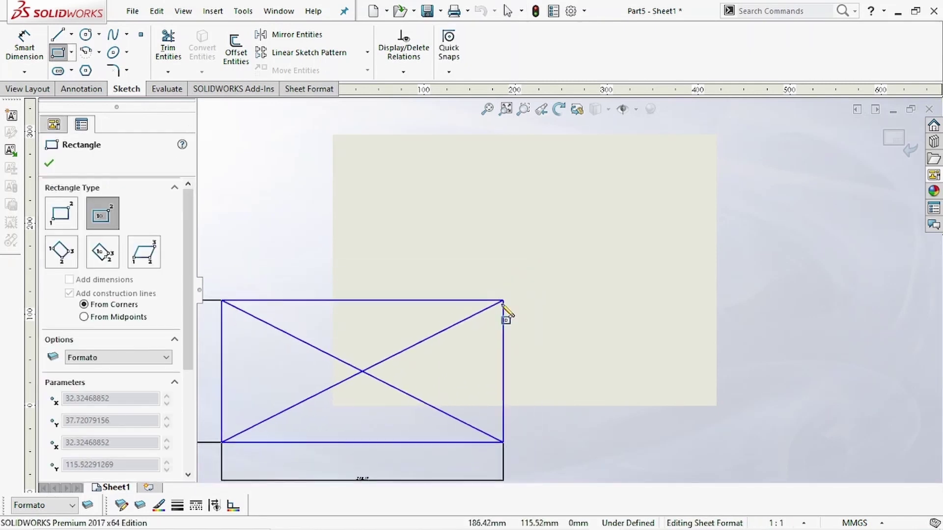
key(Escape)
click(58, 52)
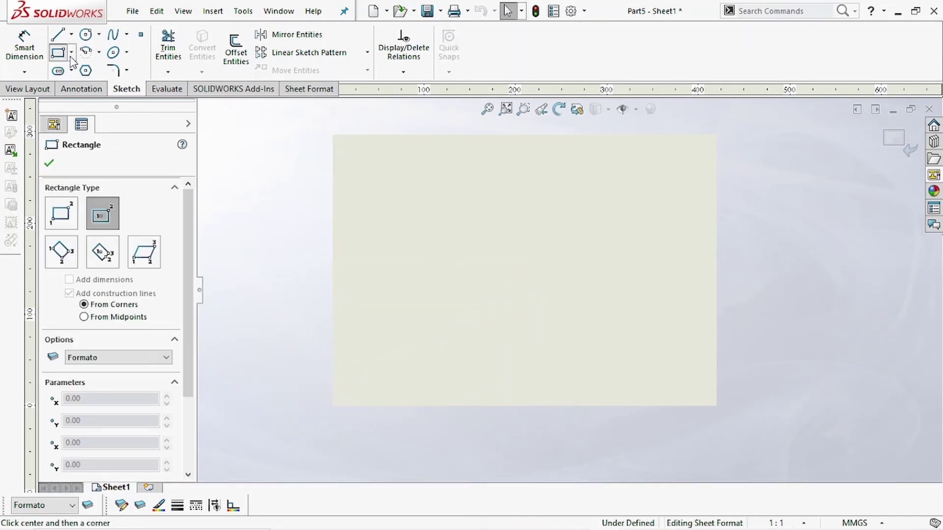
click(71, 52)
click(93, 69)
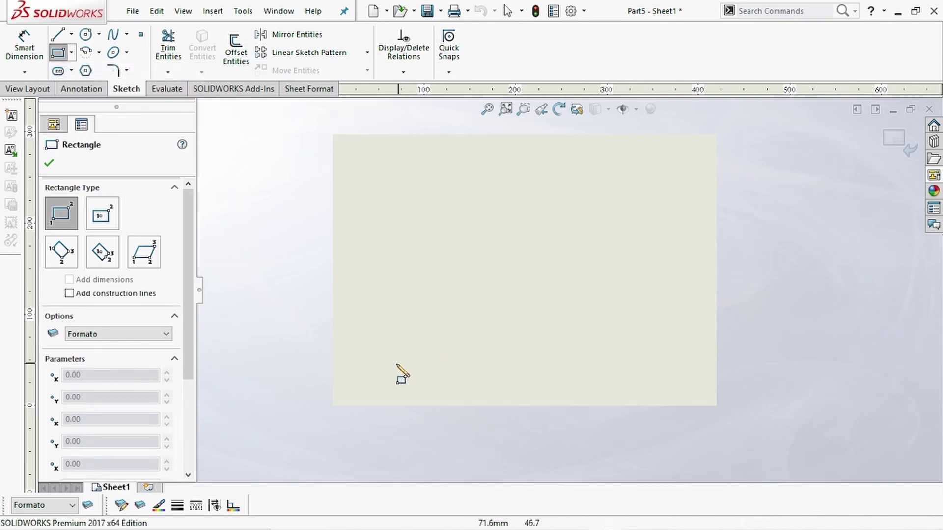
click(375, 373)
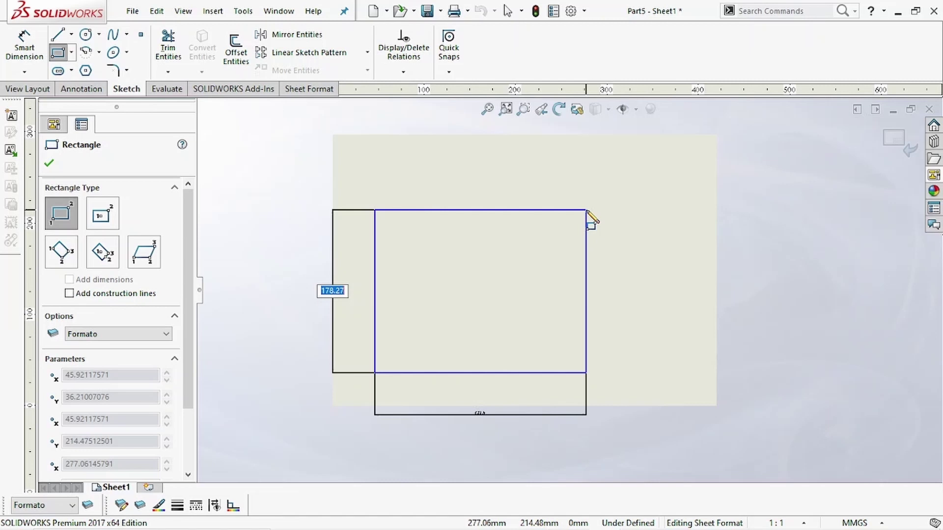
text(297)
key(Tab)
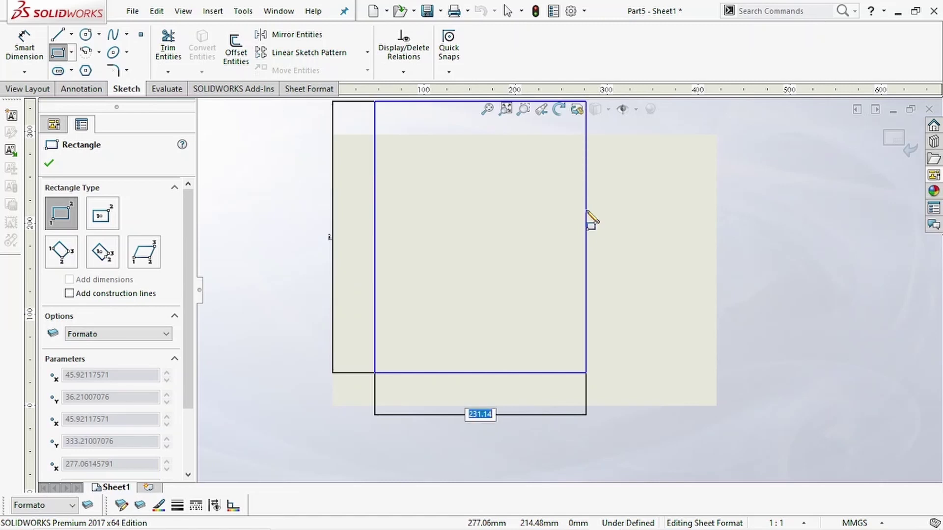
text(420)
key(Return)
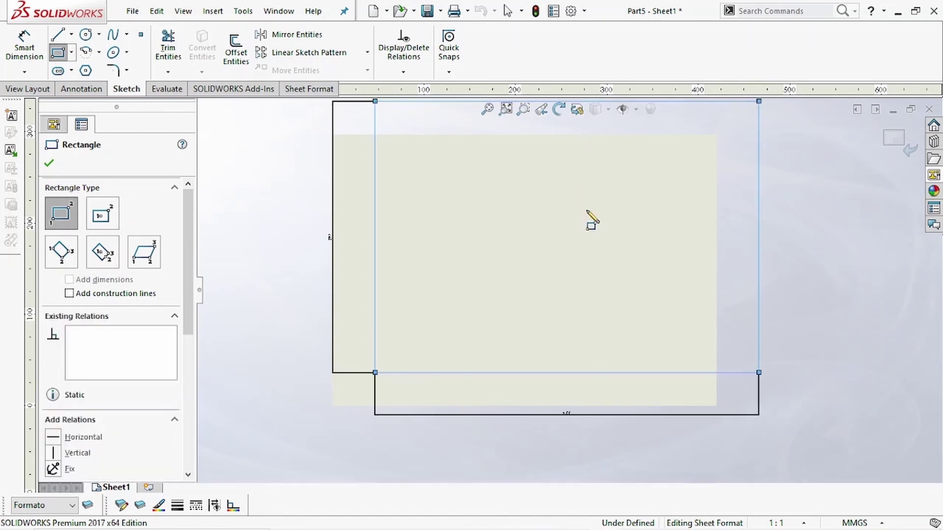
click(48, 163)
- Place the outline's lower-left corner at X 0, Y 0 and add a Fix relation
scroll(448, 362, down, 3)
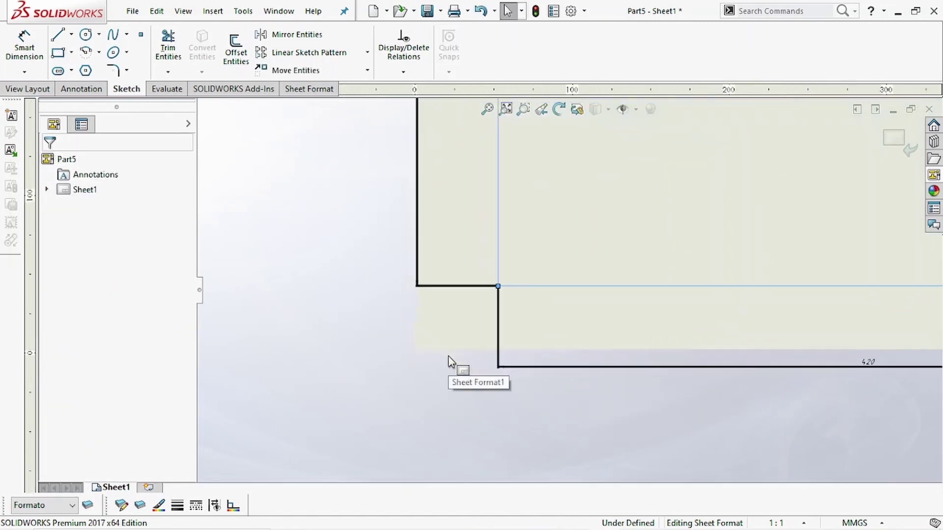
click(432, 387)
scroll(626, 310, down, 2)
scroll(442, 378, down, 2)
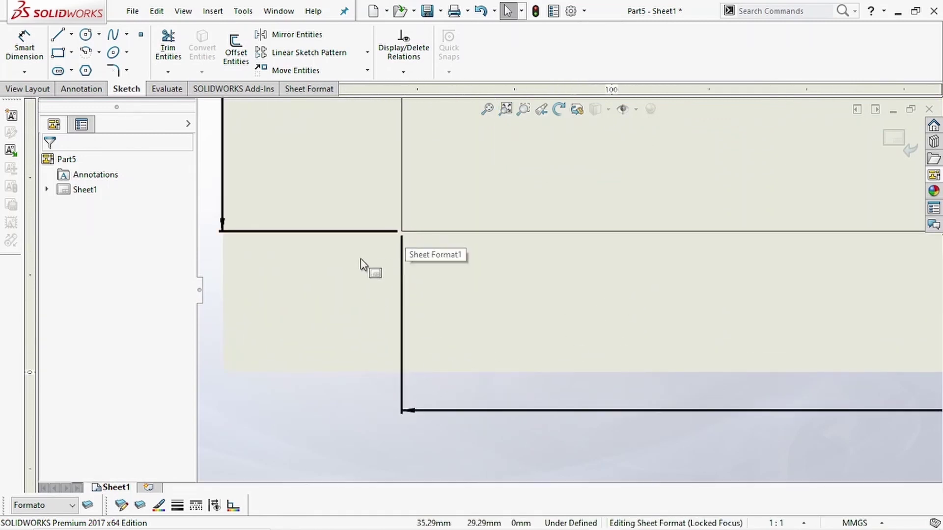
click(402, 231)
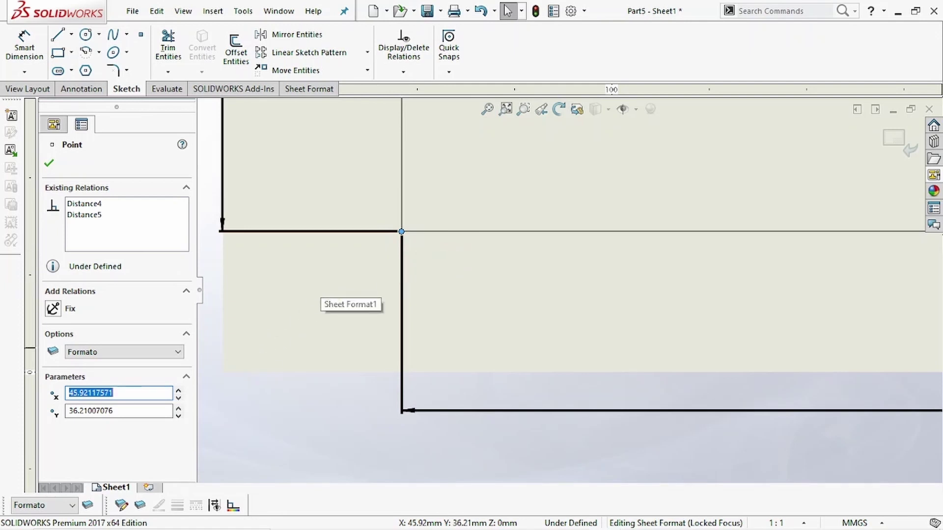
text(0)
key(Tab)
text(0)
key(Tab)
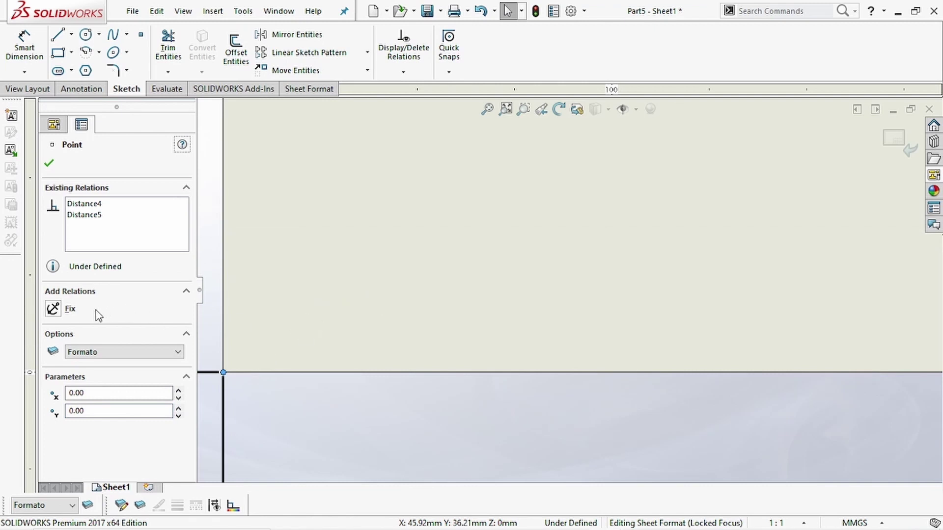
click(52, 312)
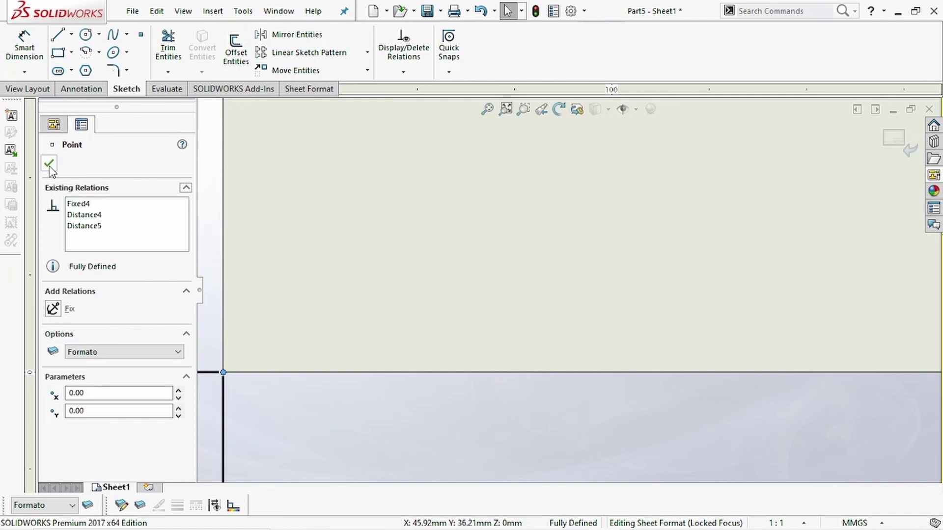
key(Escape)
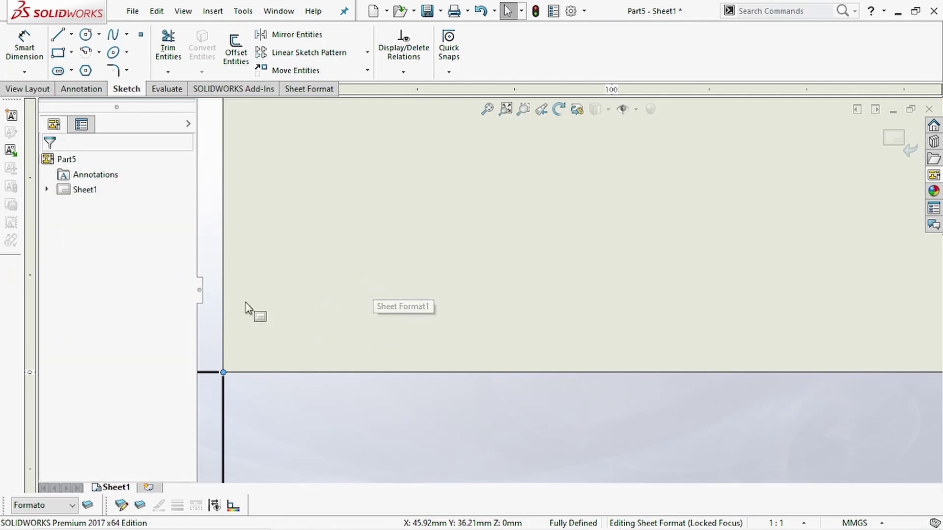
scroll(347, 305, up, 3)
scroll(358, 310, up, 2)
scroll(393, 292, up, 2)
scroll(753, 229, up, 2)
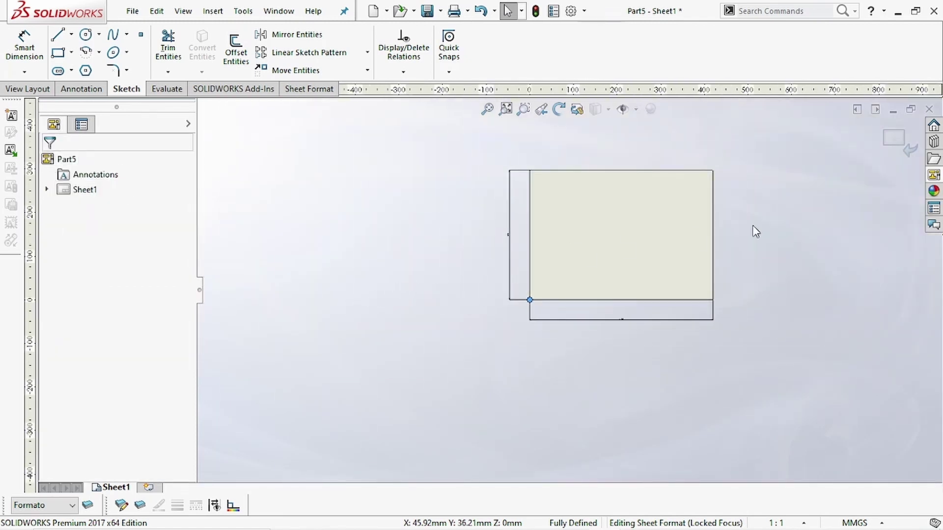
scroll(583, 244, down, 2)
scroll(466, 278, down, 1)
scroll(429, 293, down, 2)
scroll(433, 297, up, 1)
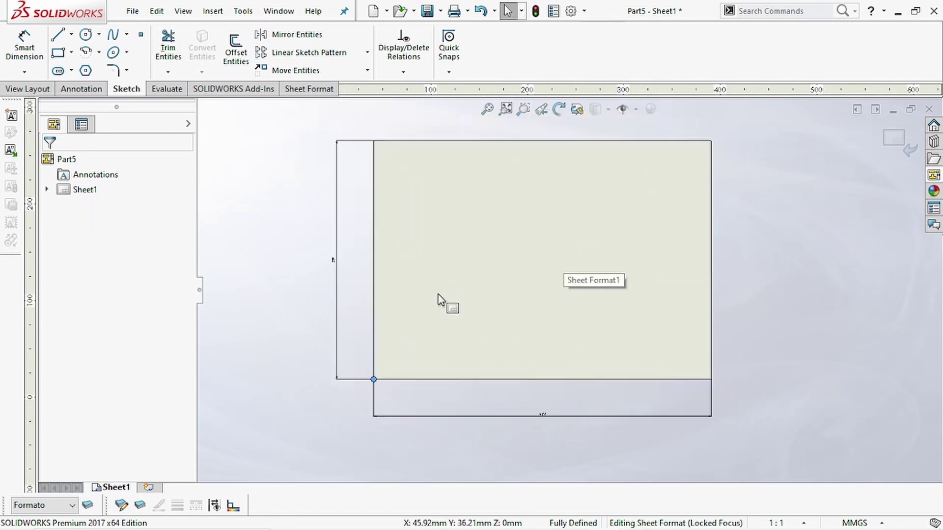
scroll(510, 297, down, 2)
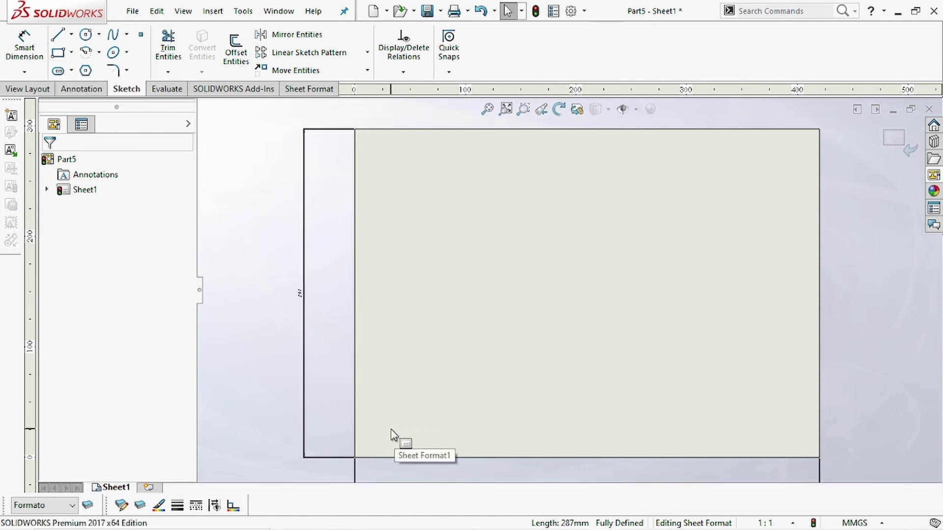
- Draw an inner corner rectangle 400 mm wide by 287 mm high
click(58, 53)
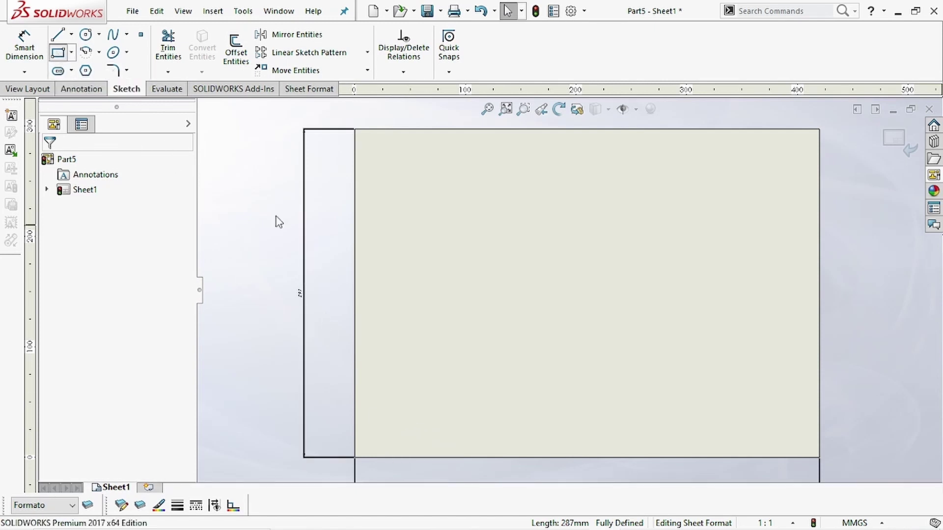
click(396, 423)
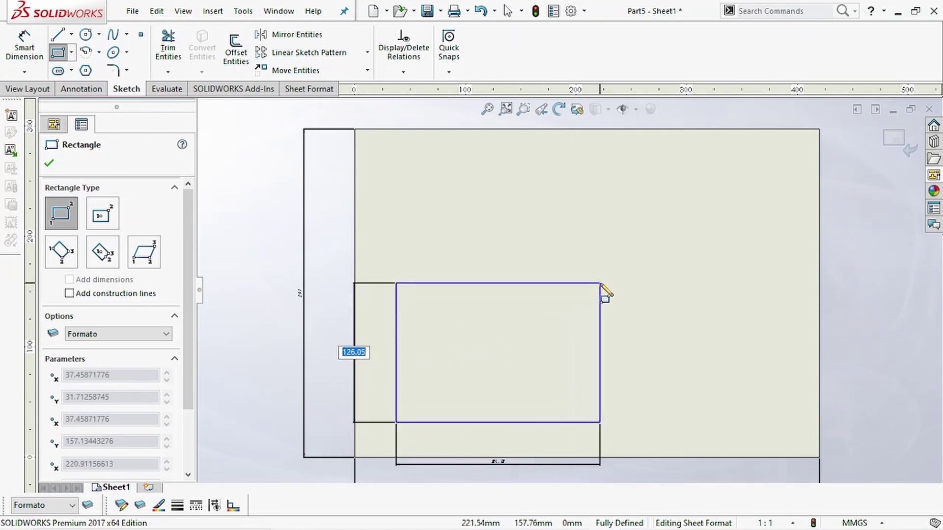
text(287)
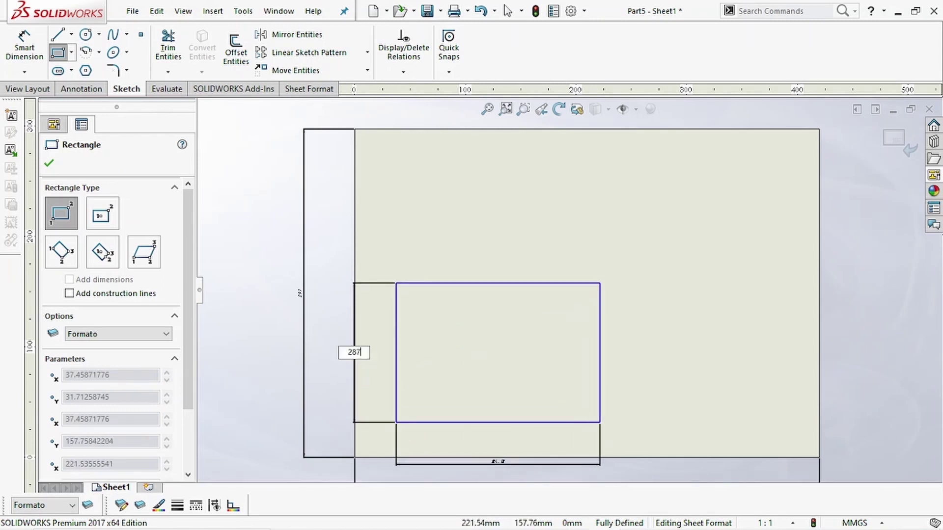
key(Tab)
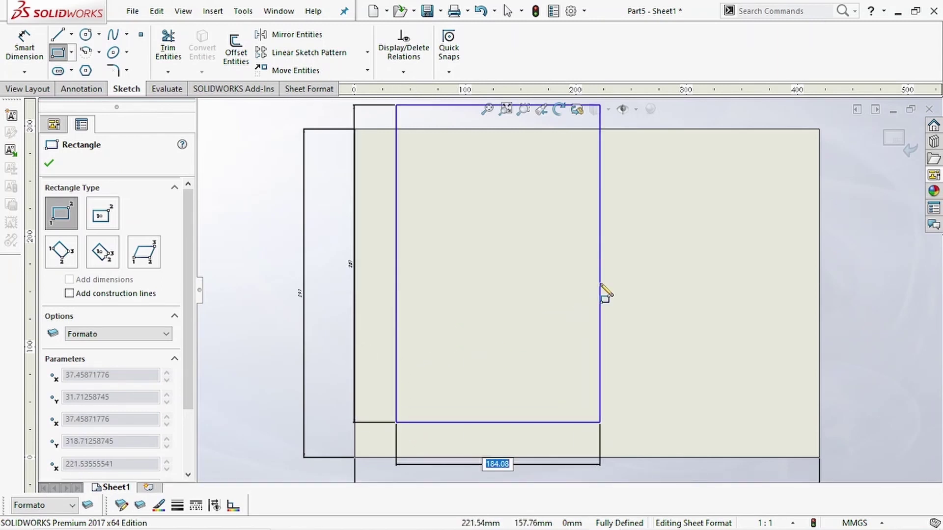
text(400)
key(Return)
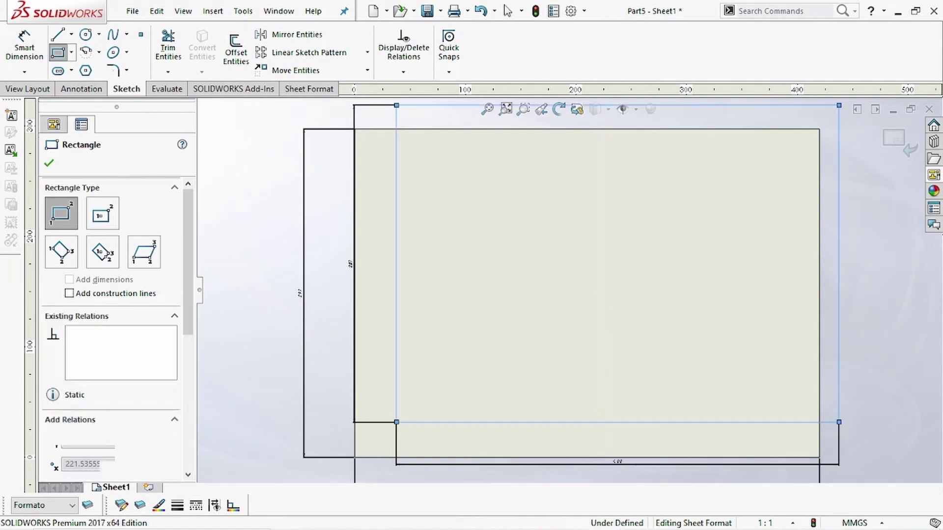
key(Escape)
scroll(438, 354, up, 4)
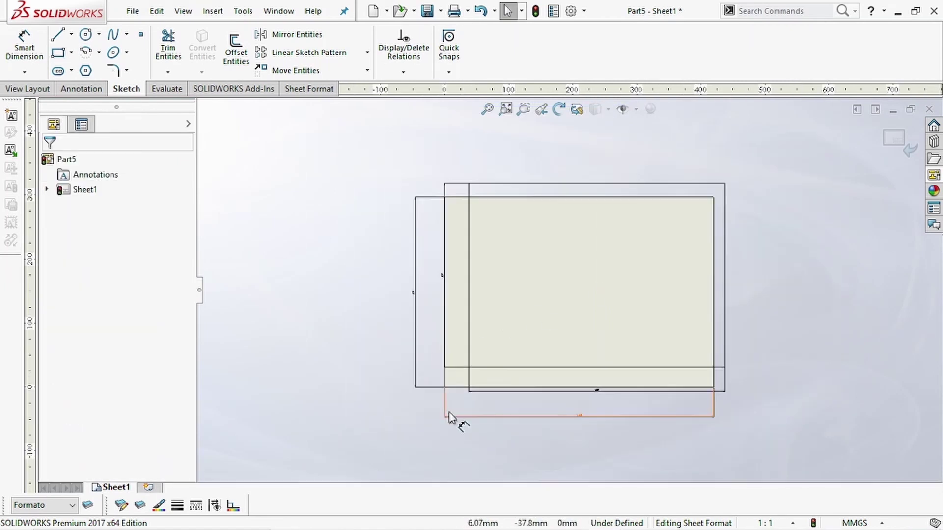
scroll(530, 344, down, 4)
scroll(506, 328, down, 2)
- Move the inner rectangle's lower-left corner to X 15, Y 5
click(472, 323)
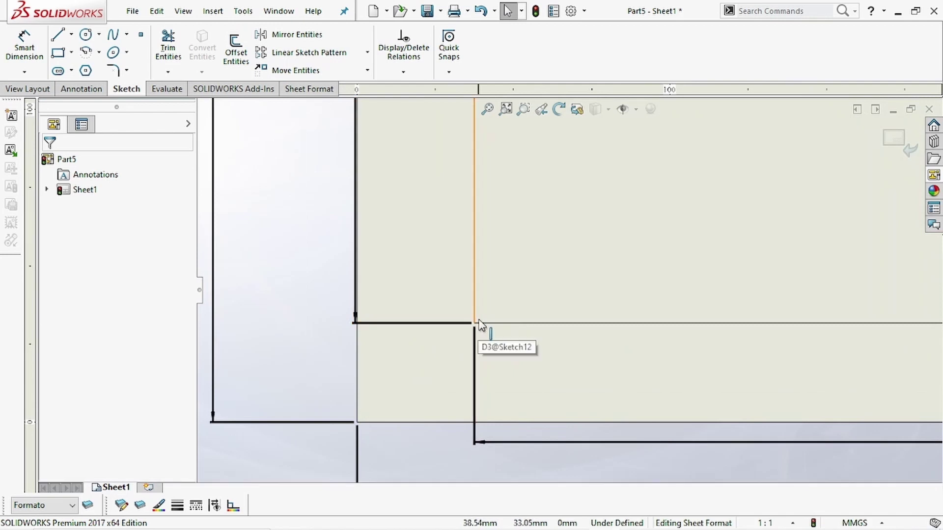
key(Escape)
click(474, 324)
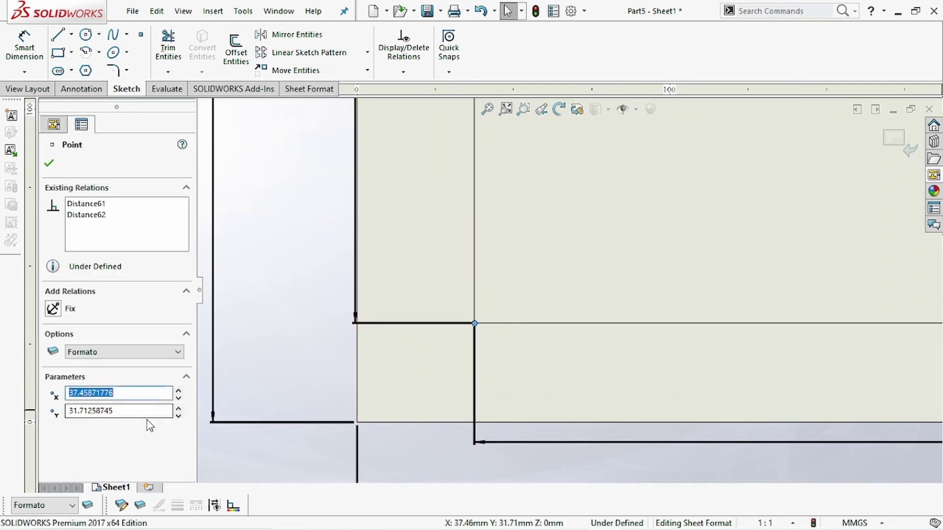
text(15)
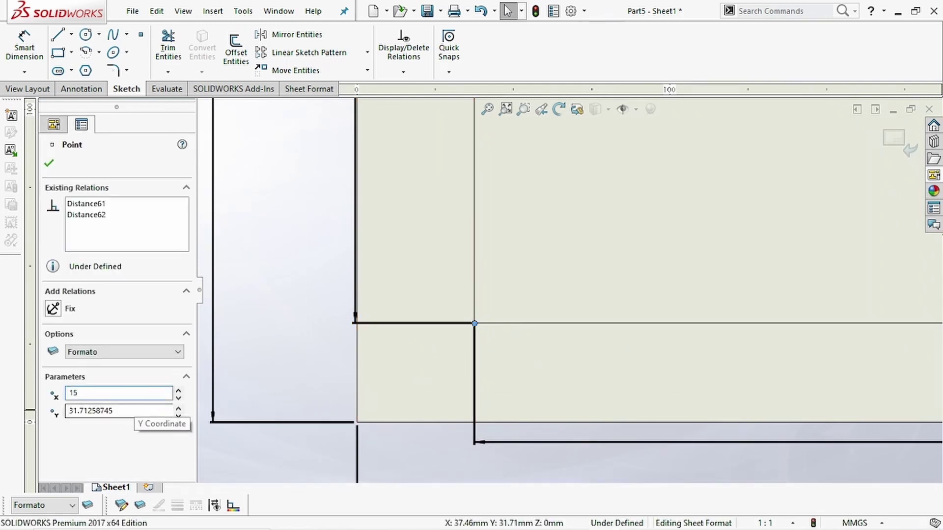
double_click(119, 411)
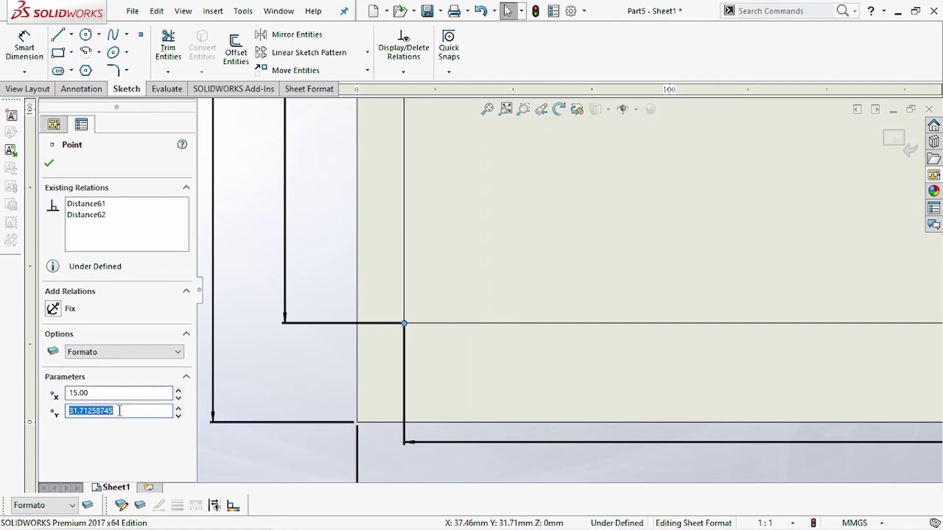
text(5)
key(Return)
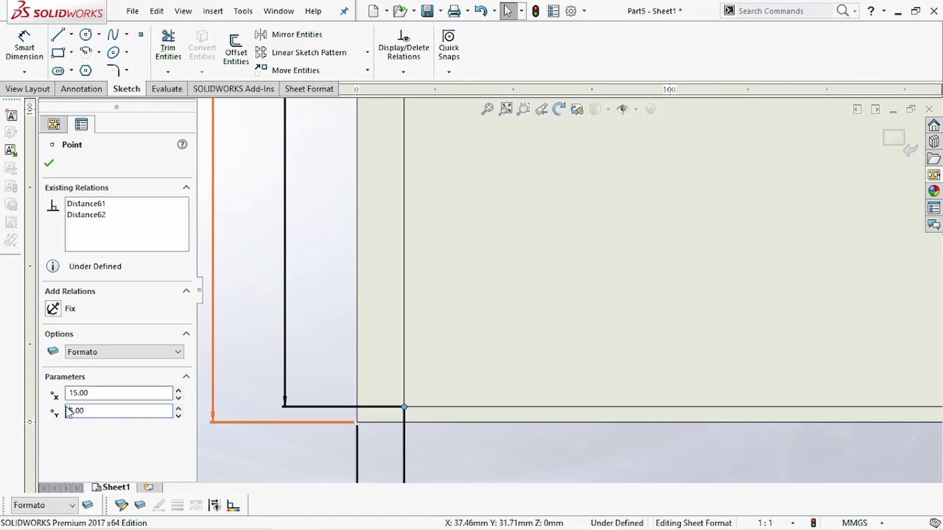
click(49, 164)
- Select the inner border chain and set its four lines to 0.35mm thickness
scroll(631, 326, up, 3)
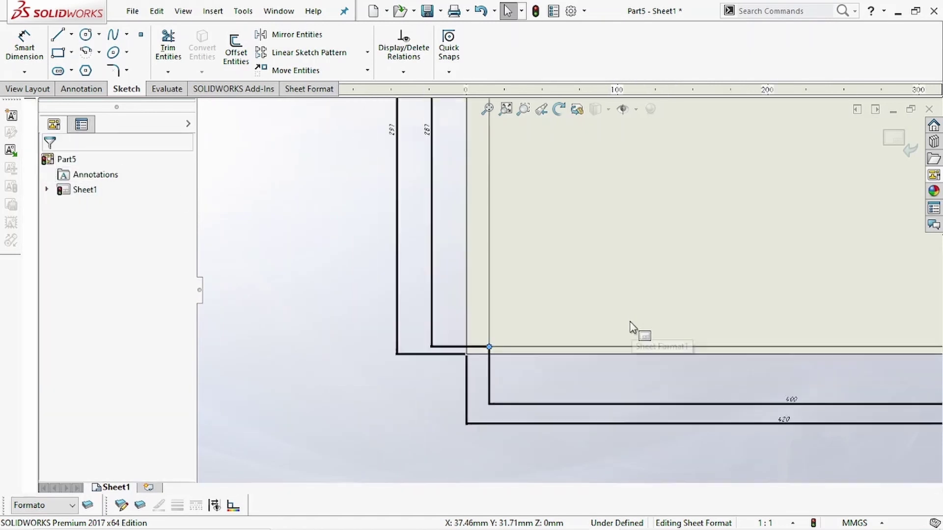
scroll(632, 326, up, 3)
scroll(688, 240, down, 2)
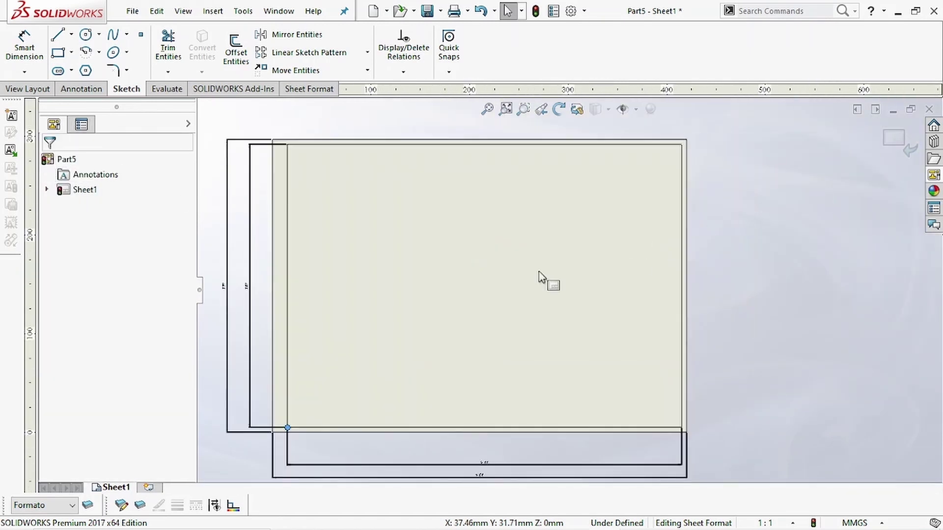
double_click(737, 305)
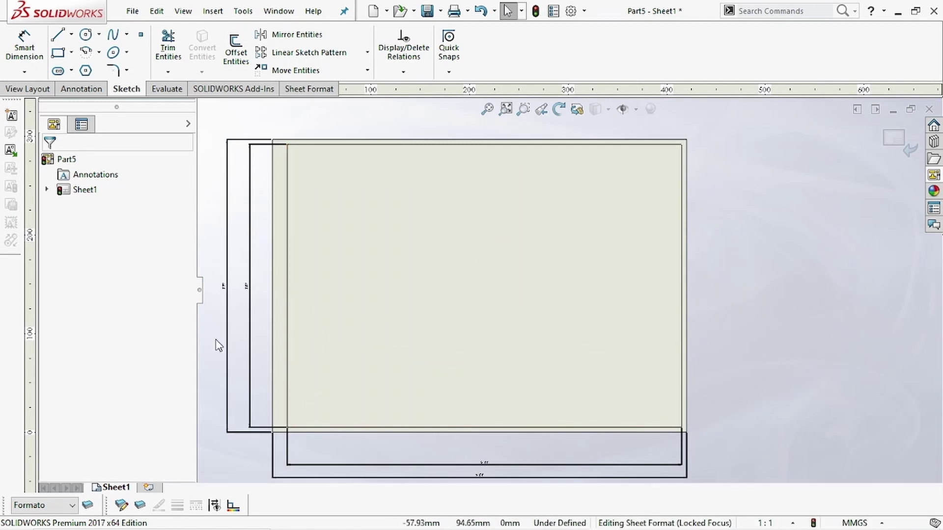
right_click(289, 350)
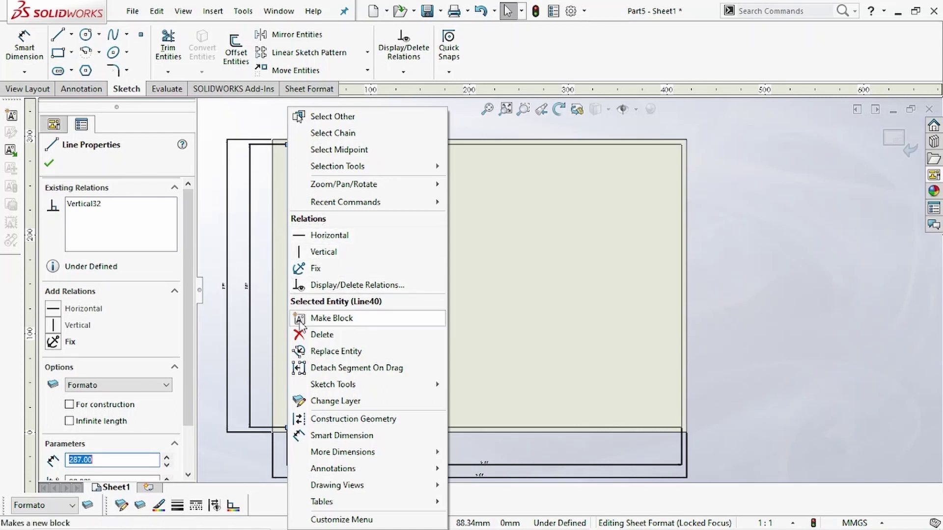
click(339, 133)
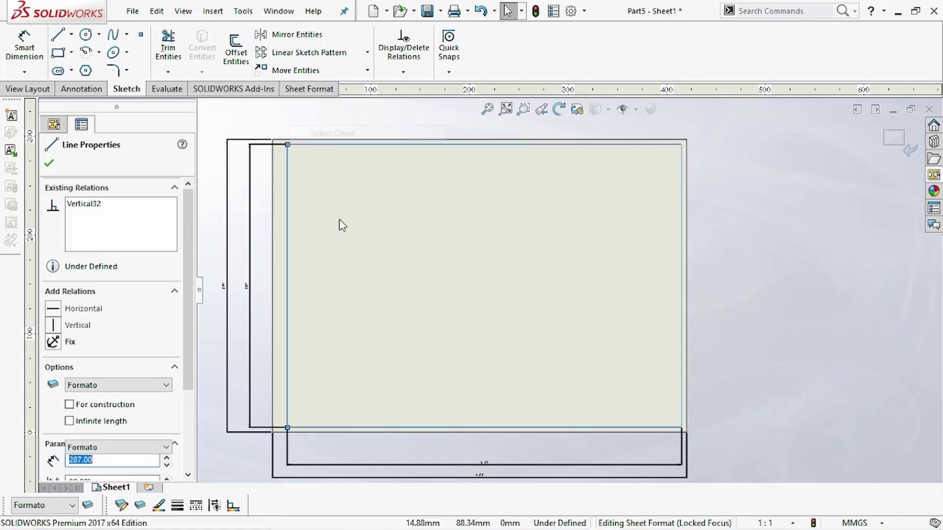
click(180, 506)
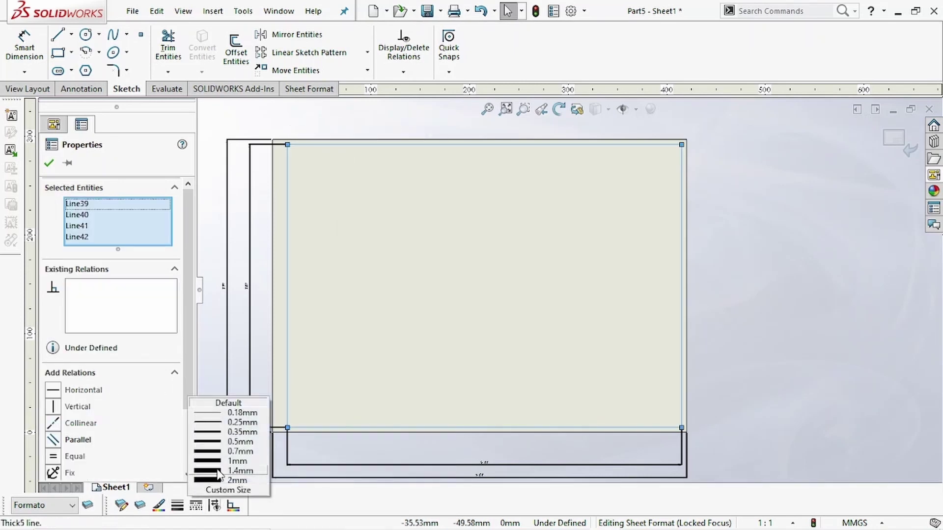
click(240, 433)
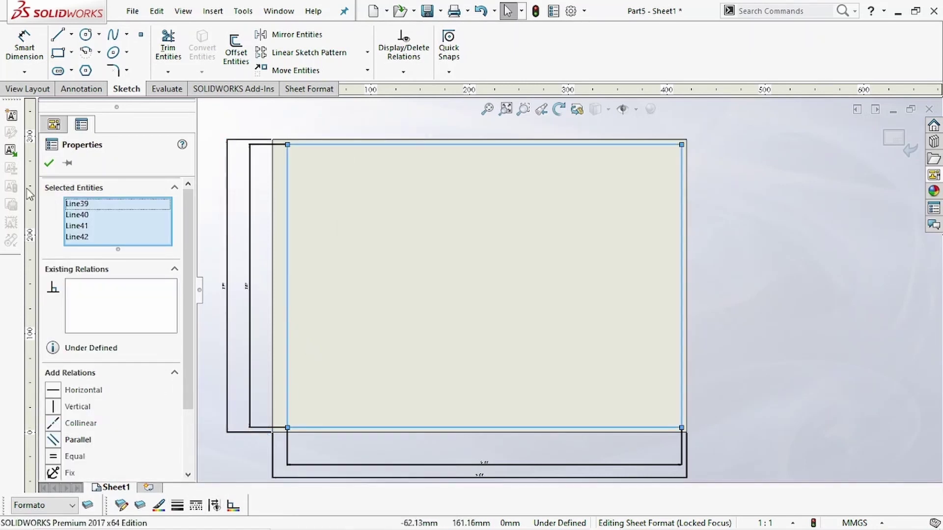
click(49, 163)
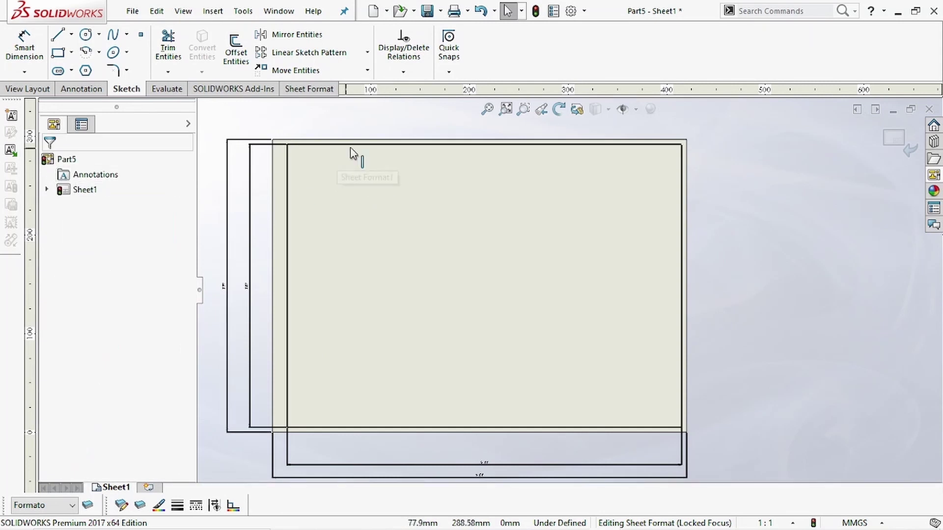
scroll(427, 322, down, 2)
scroll(428, 337, up, 1)
scroll(427, 337, up, 2)
scroll(592, 359, down, 1)
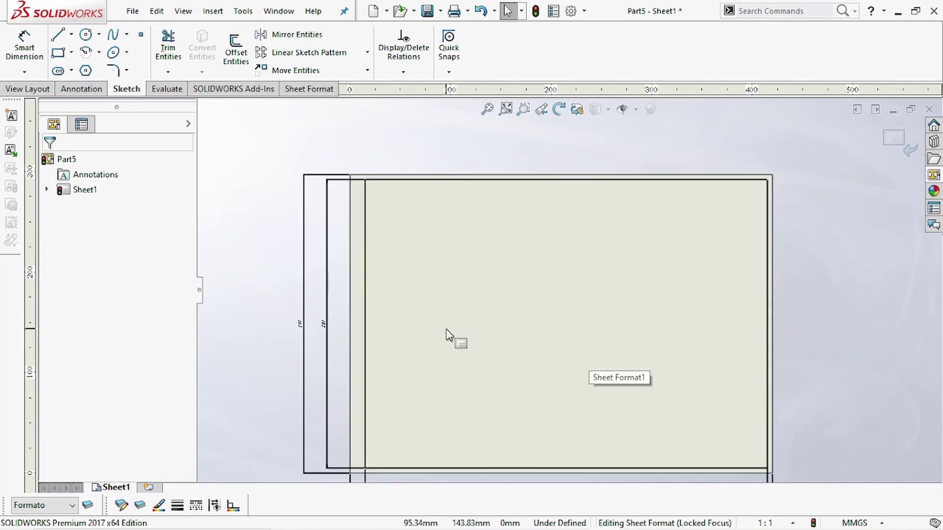
scroll(406, 340, down, 1)
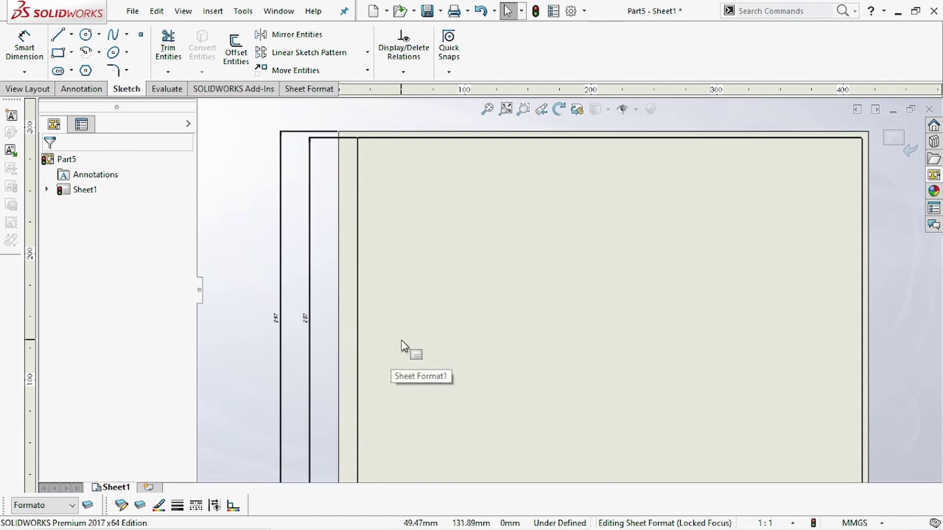
- Sketch 10 mm zone ticks at the left and right edges of the inner border
key(l)
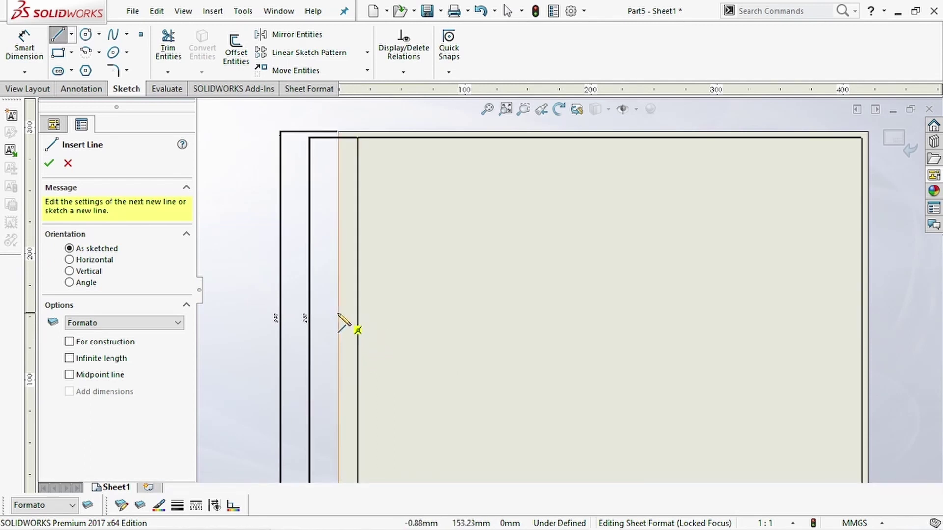
click(357, 318)
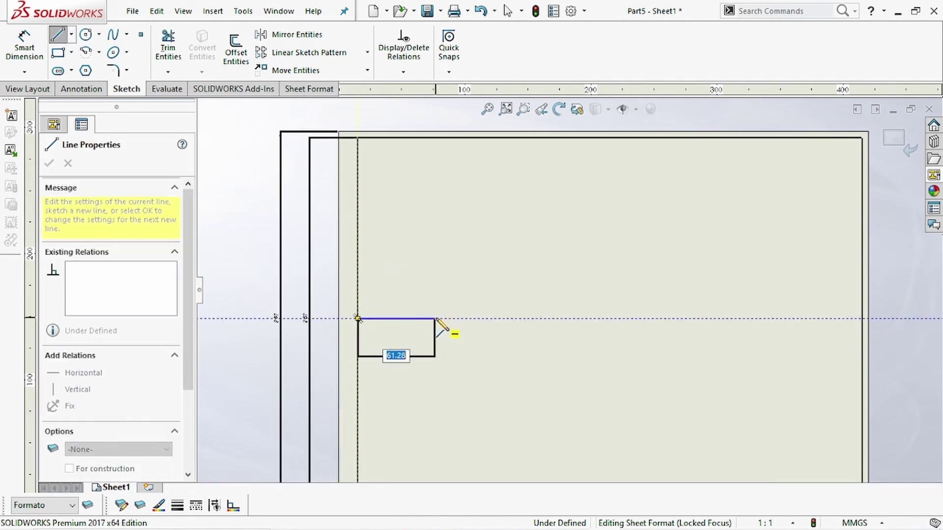
key(Return)
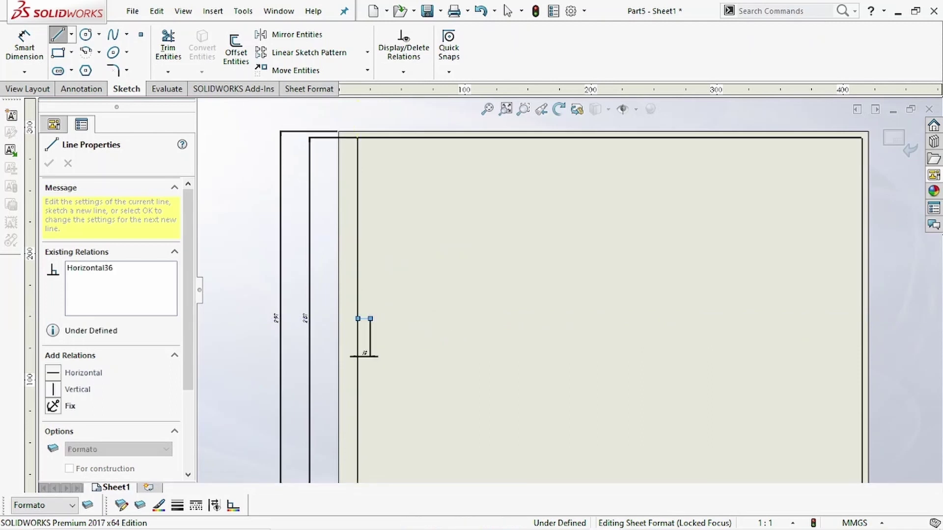
key(ctrl+z)
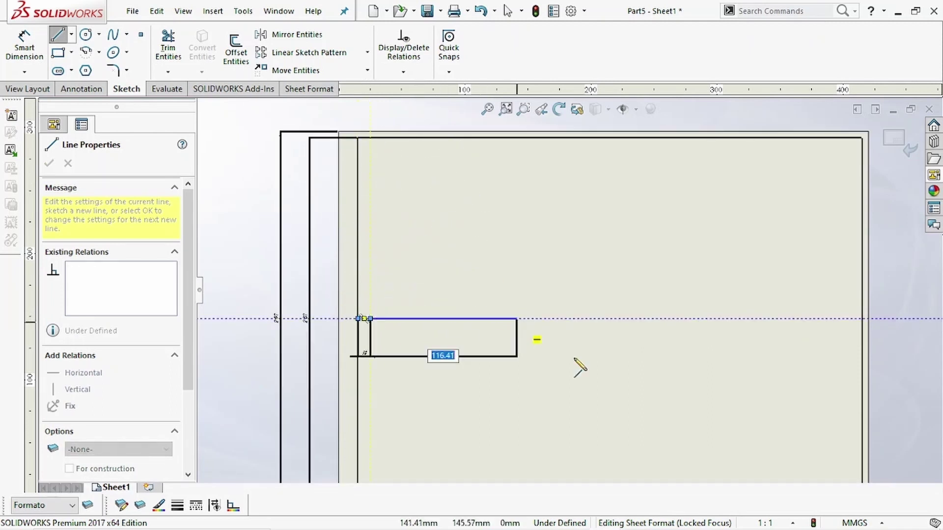
key(Escape)
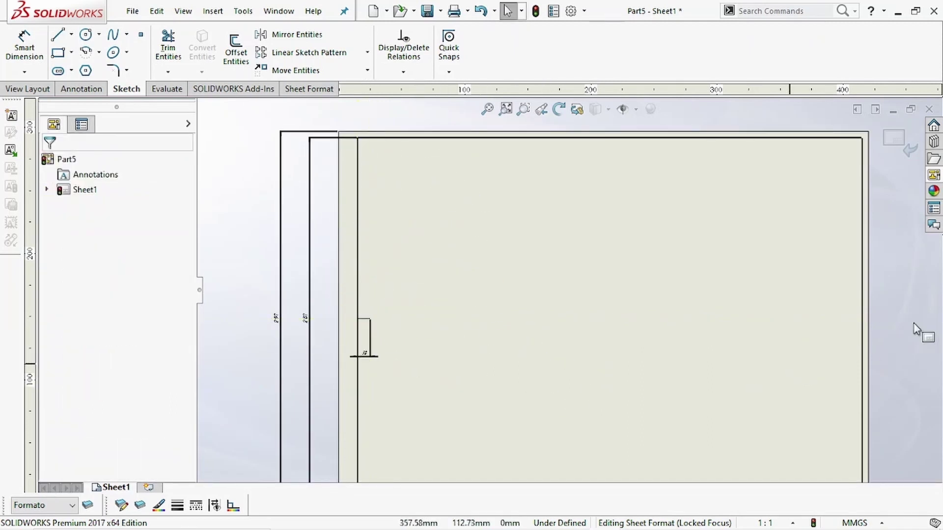
key(l)
click(862, 318)
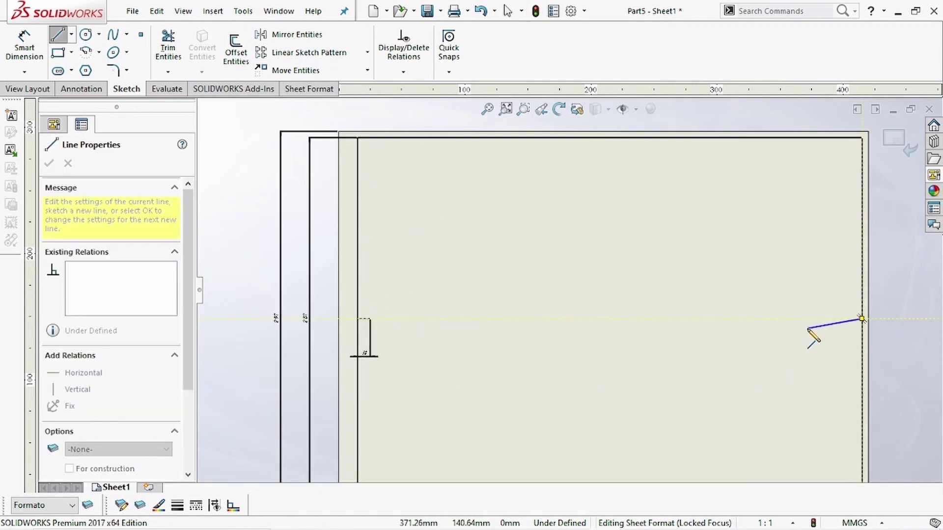
text(10)
key(Return)
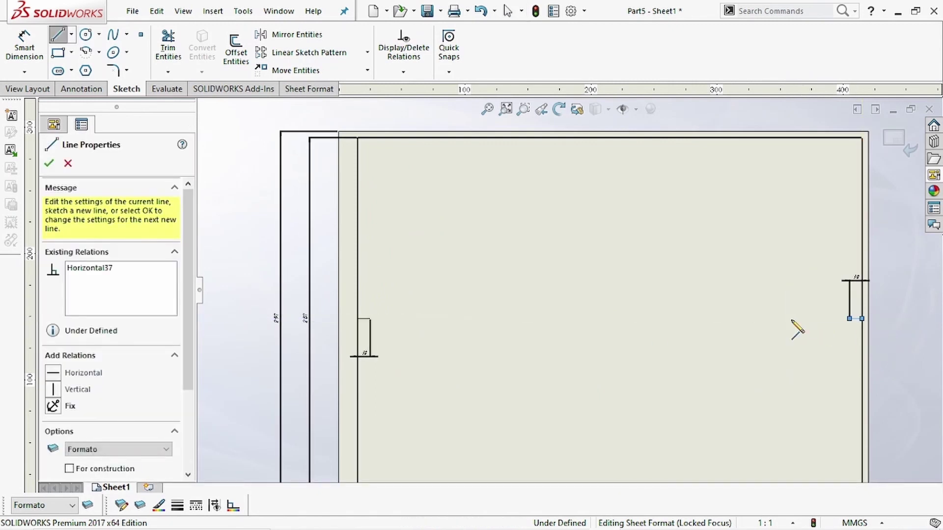
key(Escape)
- Sketch a vertical centring tick crossing the top border
scroll(511, 320, up, 2)
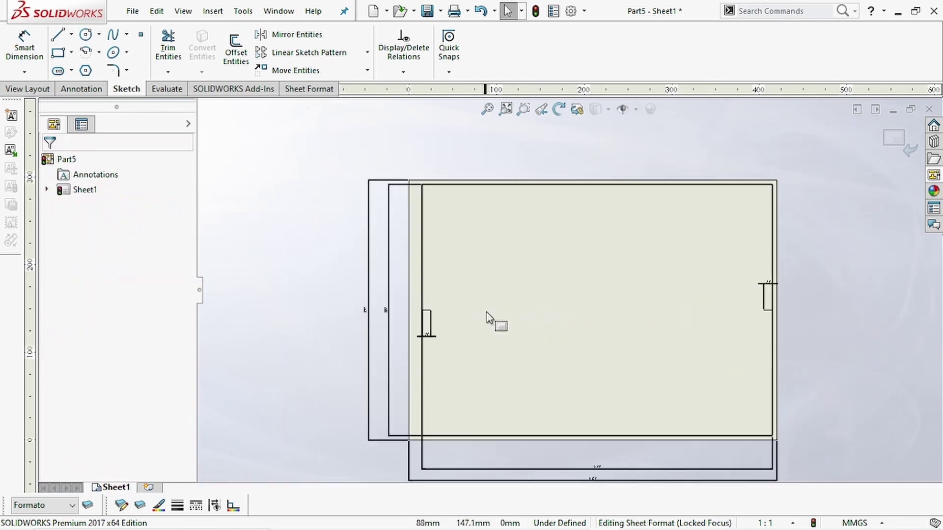
scroll(496, 324, up, 2)
scroll(630, 331, down, 2)
scroll(590, 275, down, 1)
scroll(511, 143, up, 1)
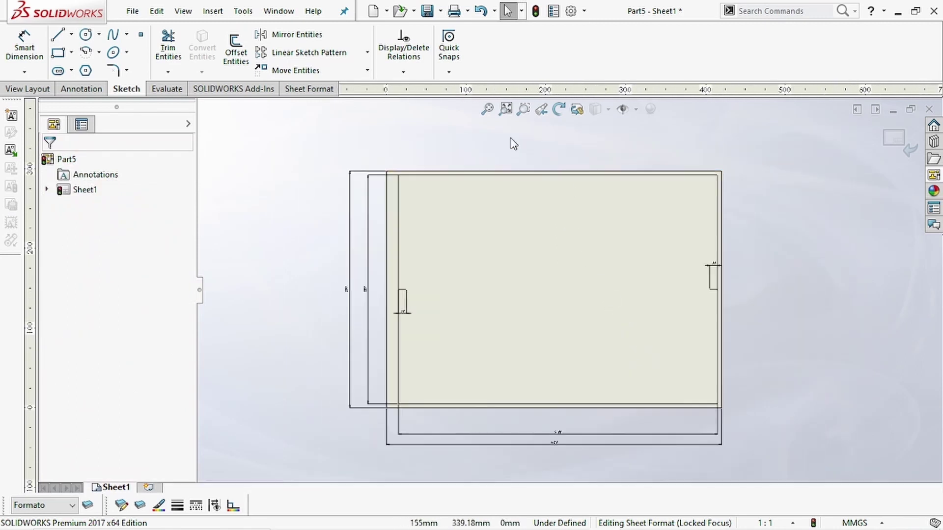
scroll(556, 185, down, 2)
scroll(558, 204, down, 2)
scroll(564, 245, up, 1)
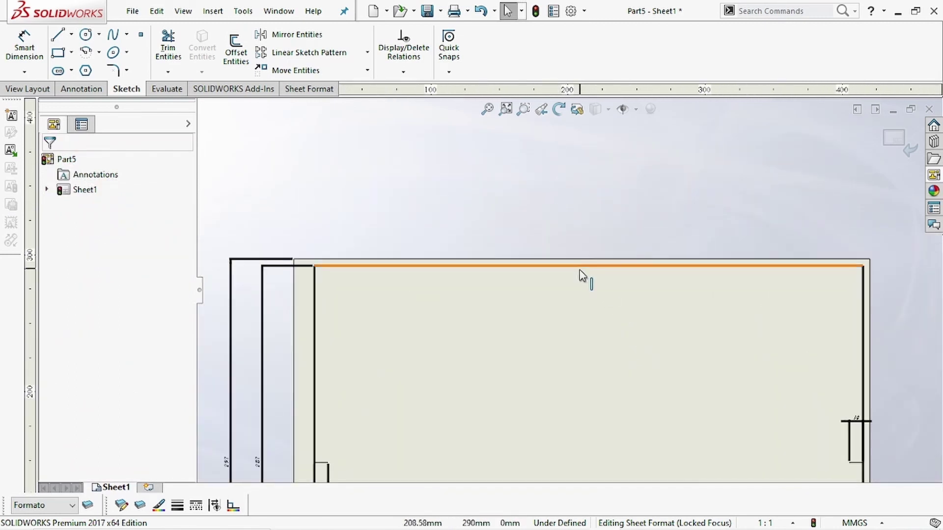
scroll(537, 270, down, 1)
scroll(539, 267, down, 1)
scroll(624, 292, down, 1)
scroll(622, 288, down, 2)
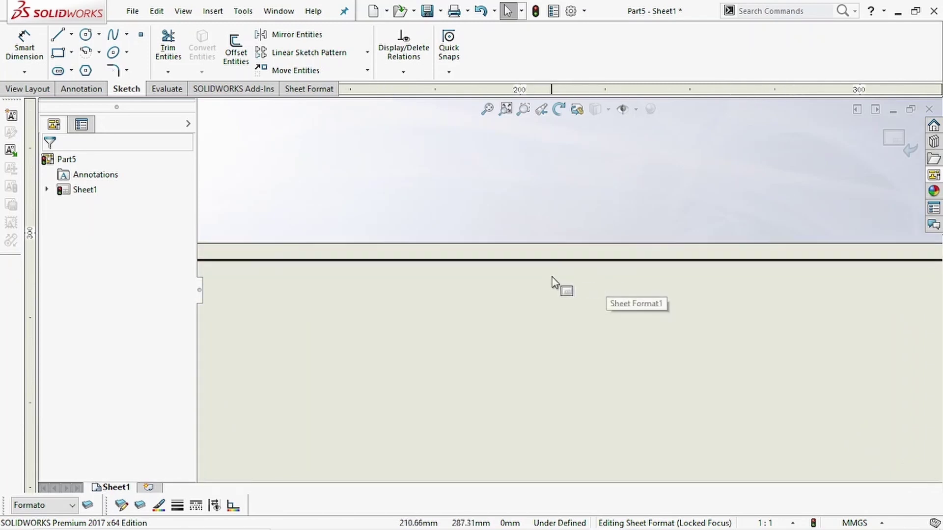
key(l)
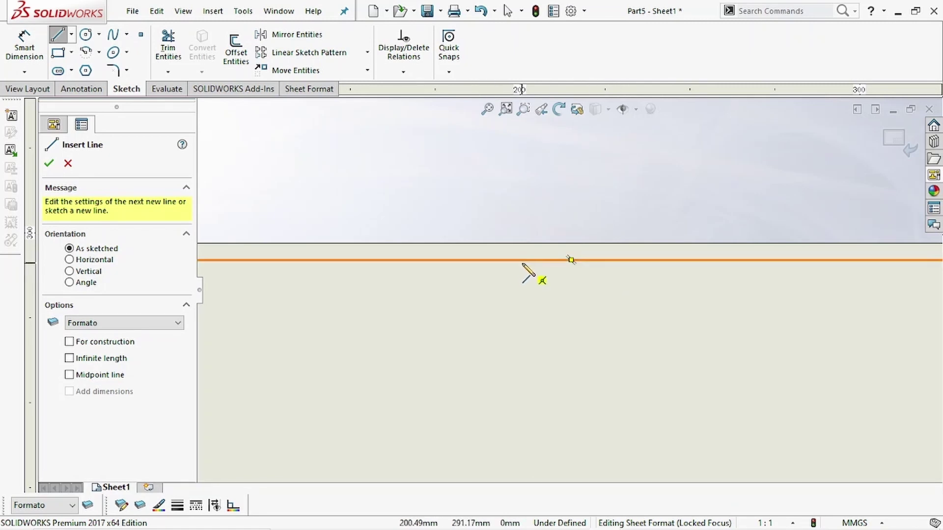
click(521, 260)
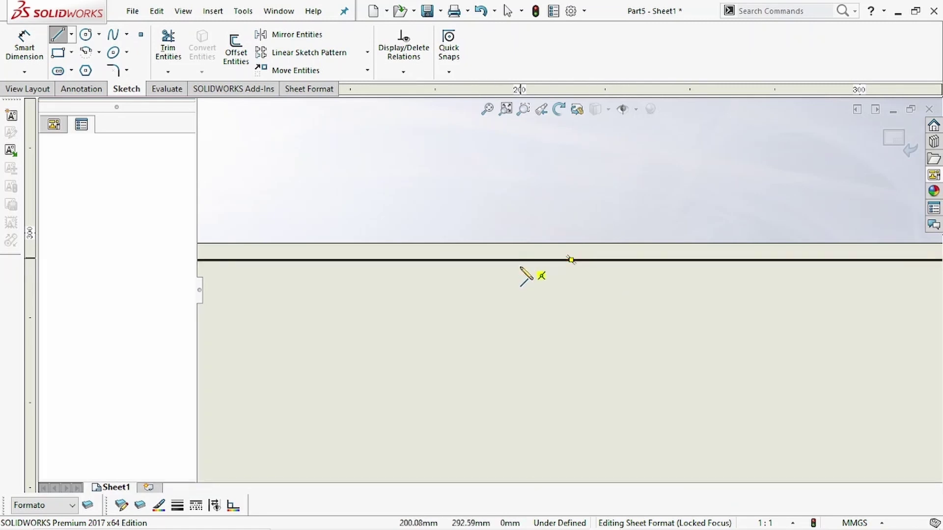
click(522, 319)
key(Escape)
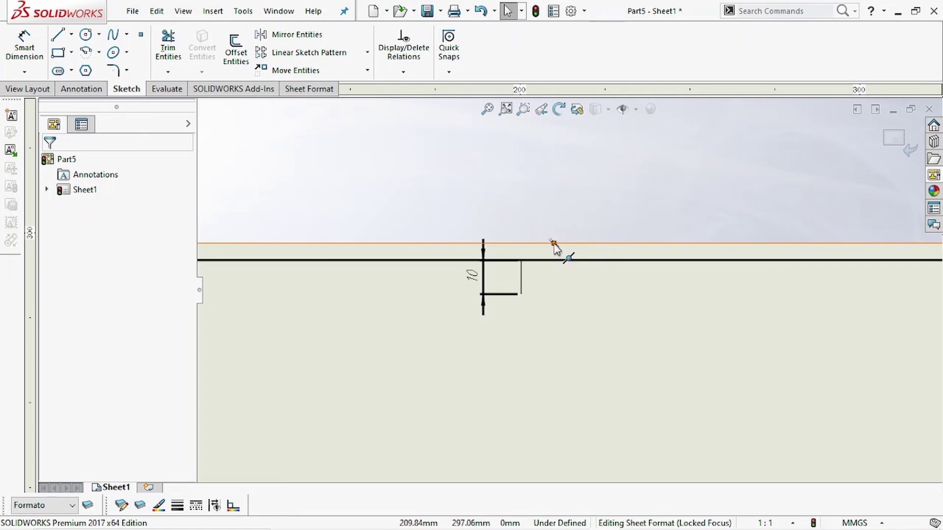
- Add a Vertical relation between the tick's endpoint and the top border point
click(554, 243)
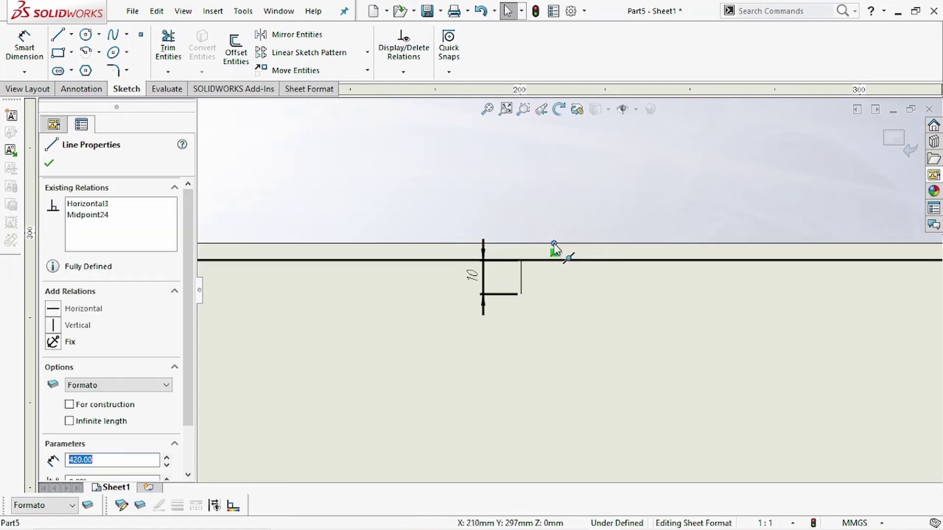
click(522, 261)
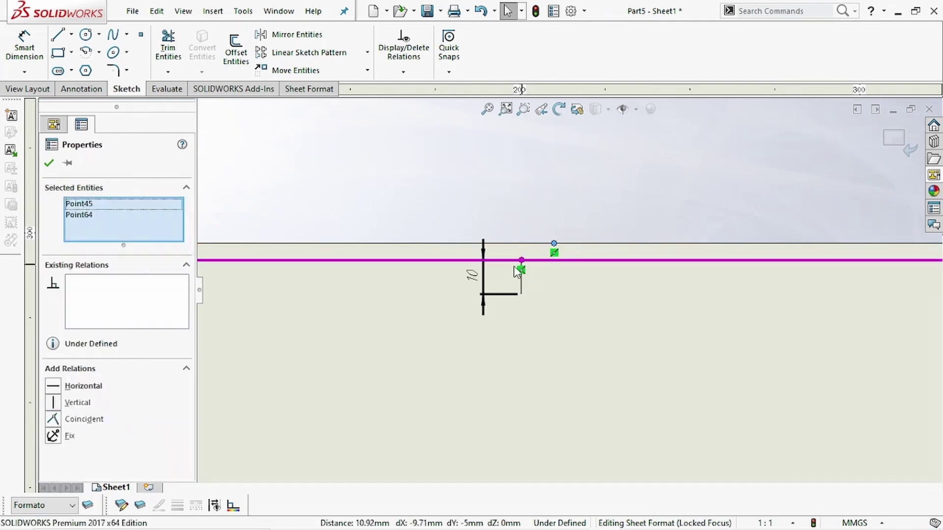
click(57, 402)
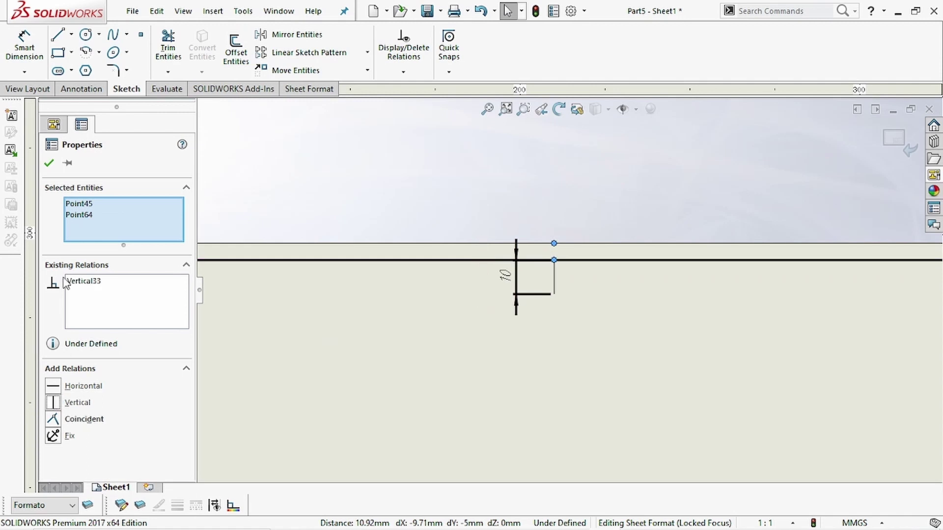
click(49, 163)
- Select the side and top zone marker lines and apply a thicker line weight
scroll(508, 238, up, 5)
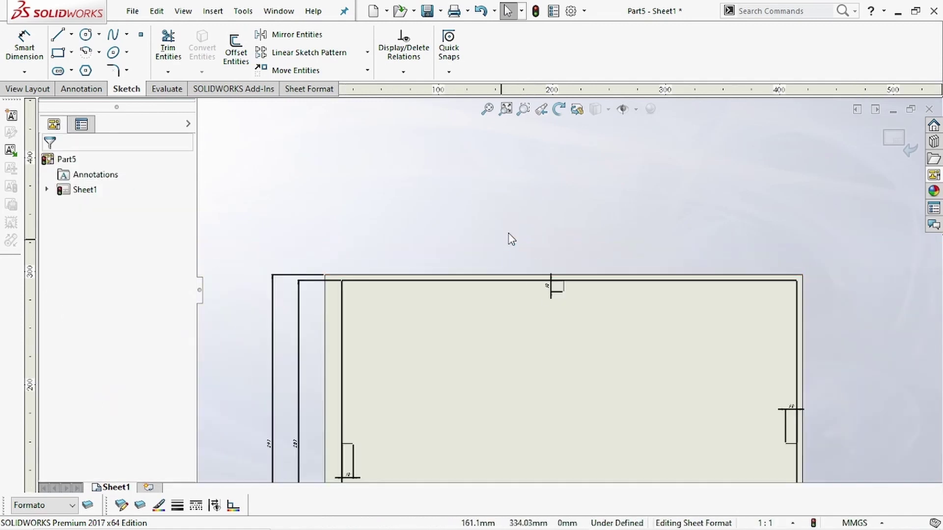
scroll(518, 271, up, 3)
scroll(519, 271, up, 3)
scroll(598, 394, down, 1)
scroll(585, 347, down, 1)
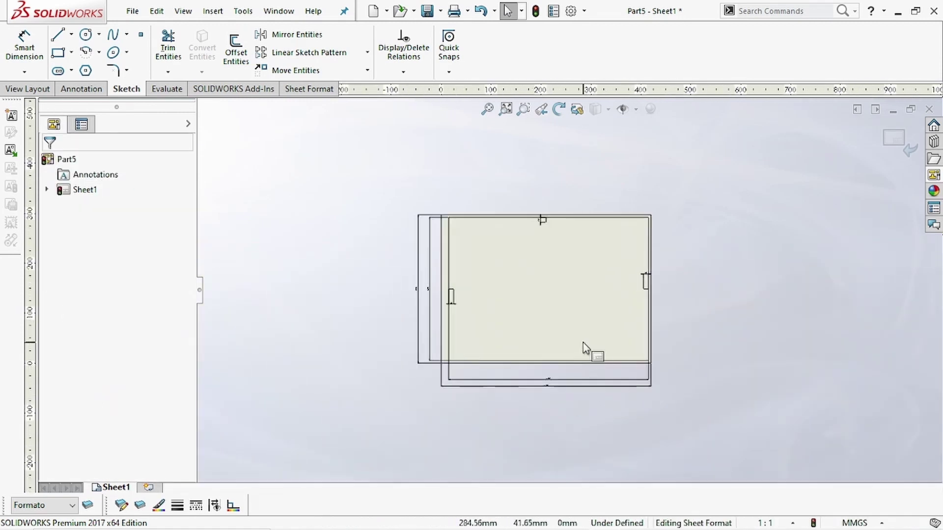
scroll(579, 344, down, 1)
scroll(580, 346, down, 1)
scroll(532, 176, down, 1)
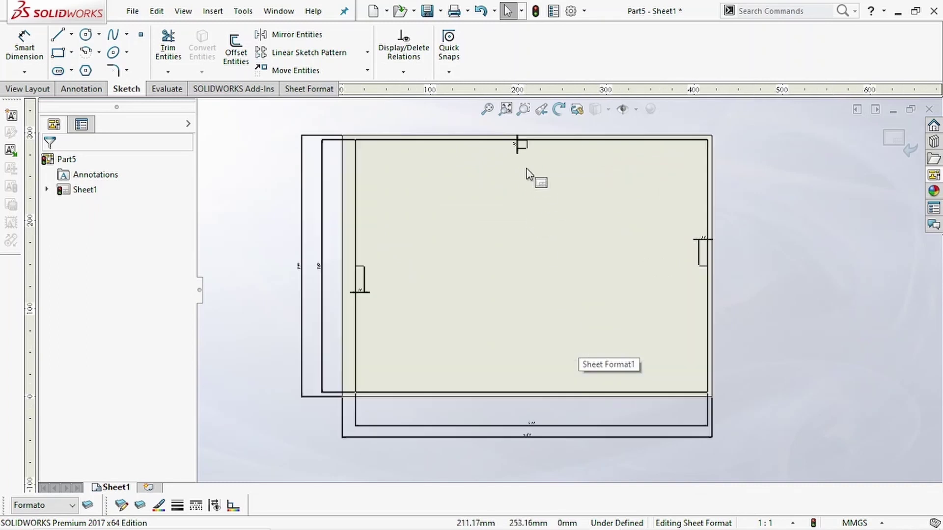
scroll(528, 172, down, 1)
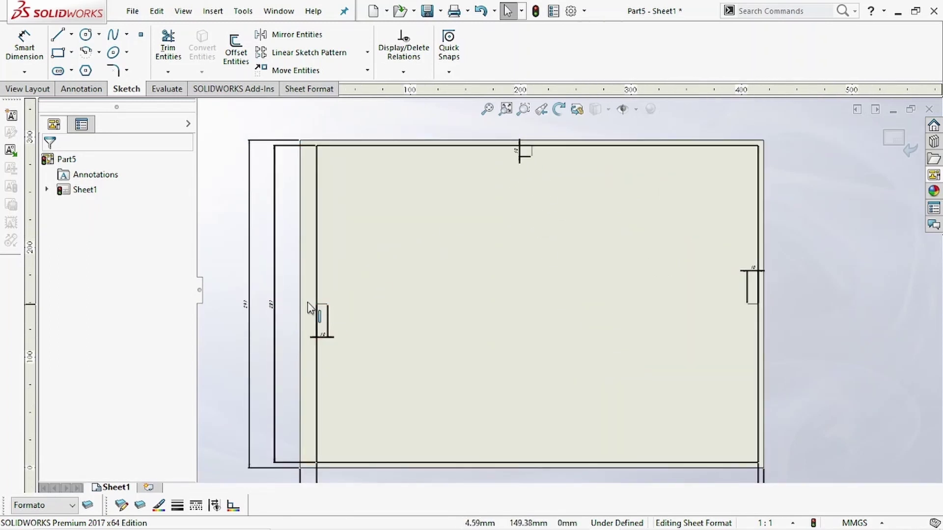
drag(289, 311, 806, 293)
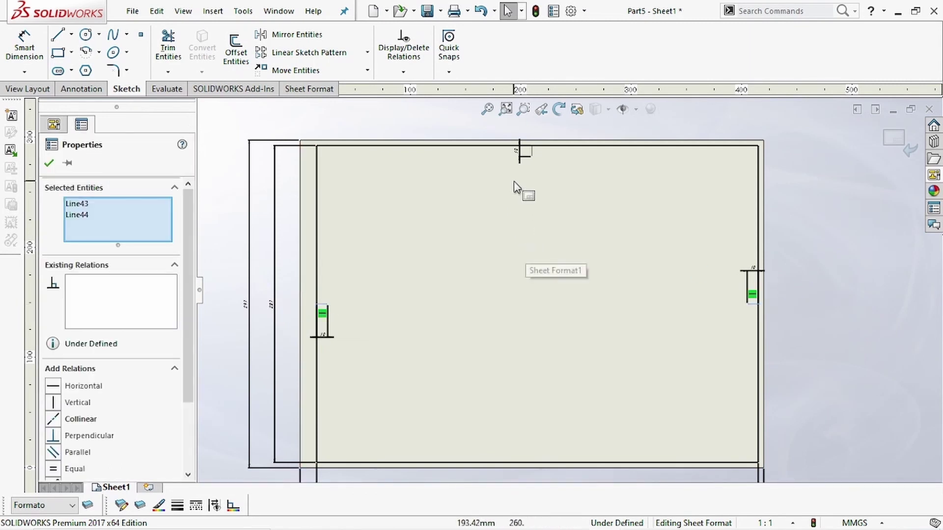
ctrl+click(529, 181)
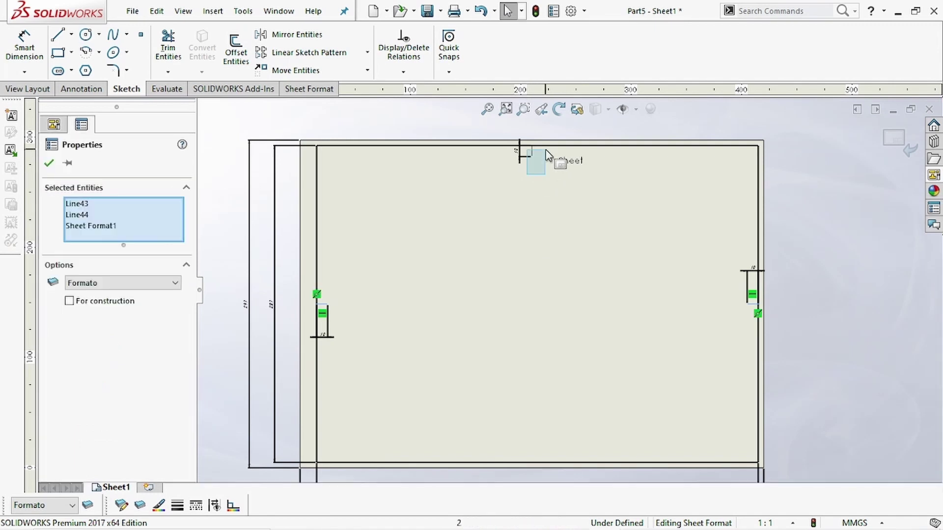
click(177, 505)
click(247, 455)
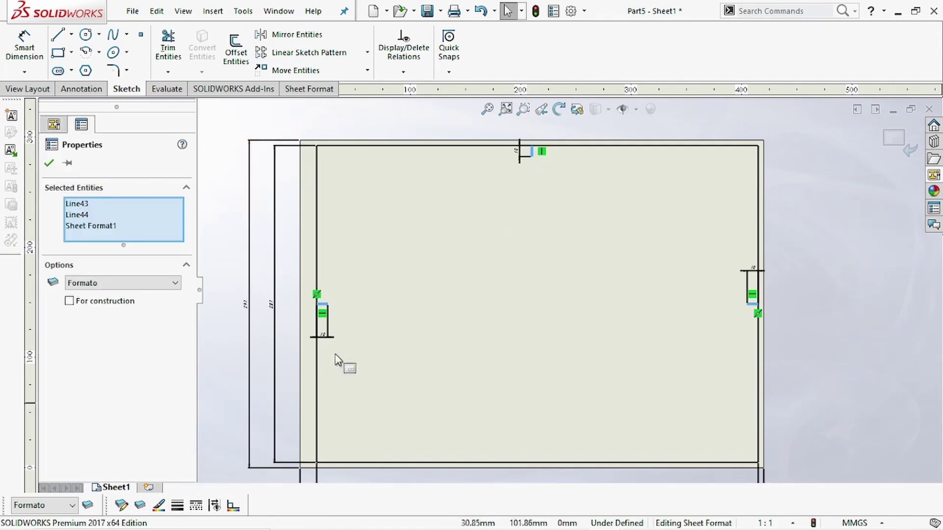
click(347, 356)
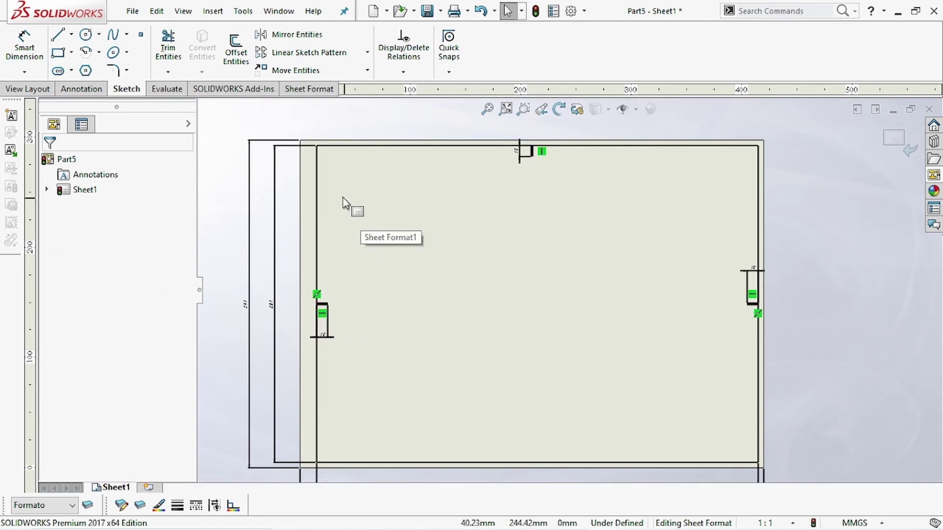
scroll(305, 118, down, 3)
scroll(335, 162, down, 2)
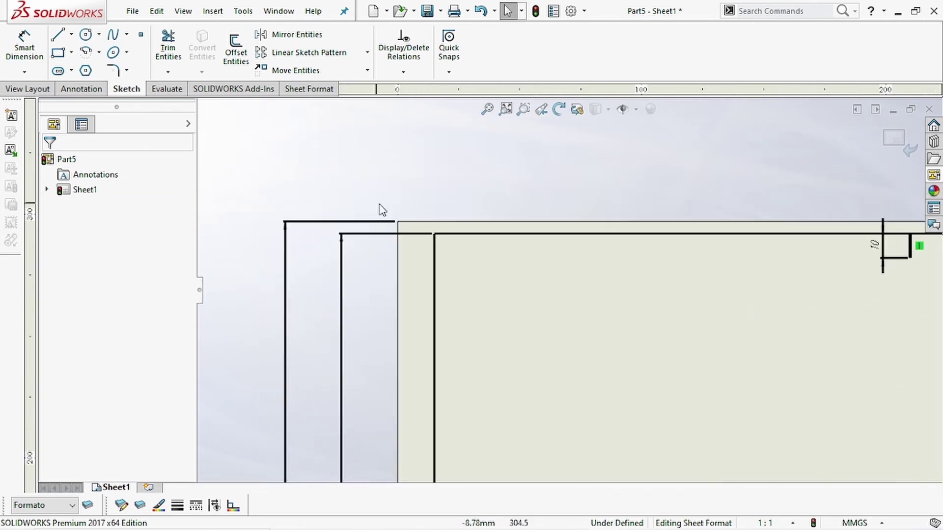
scroll(403, 264, down, 1)
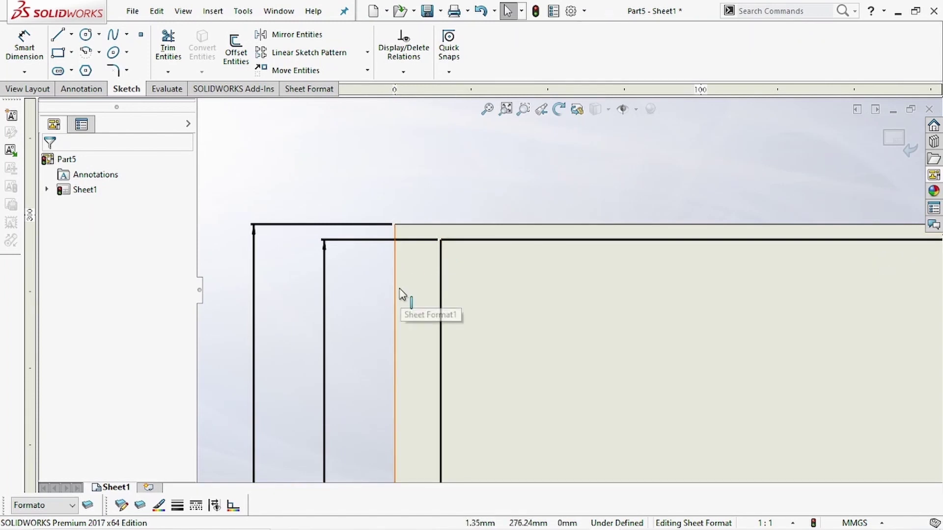
- Sketch a small stepped line outline from the top-left margin corner up to the sheet edge
key(l)
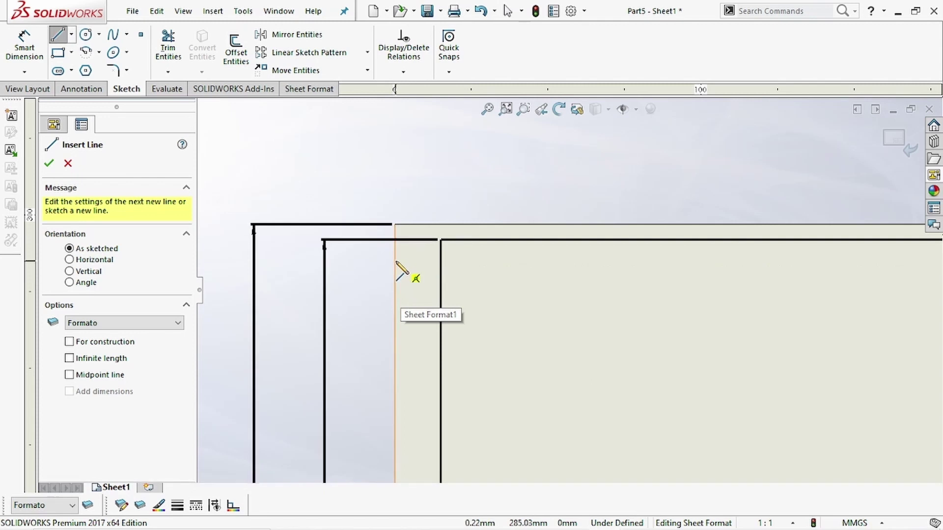
click(395, 261)
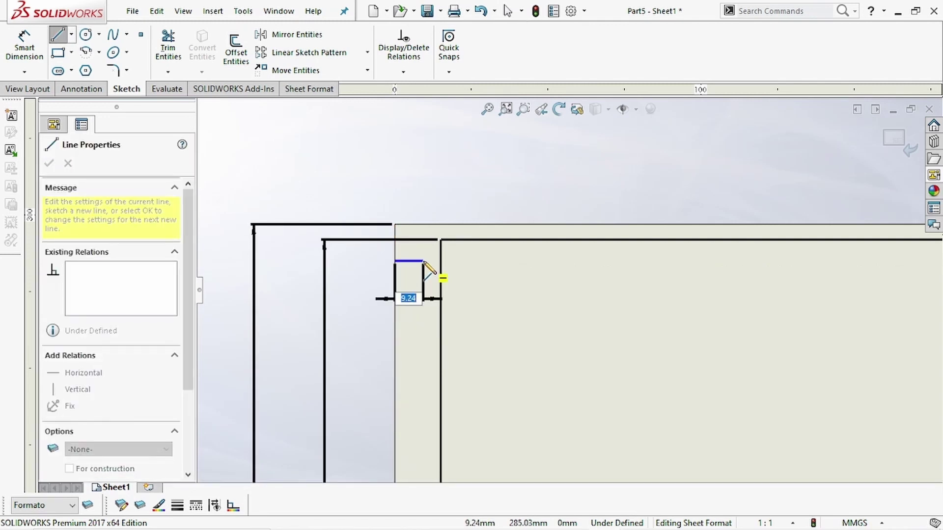
key(Return)
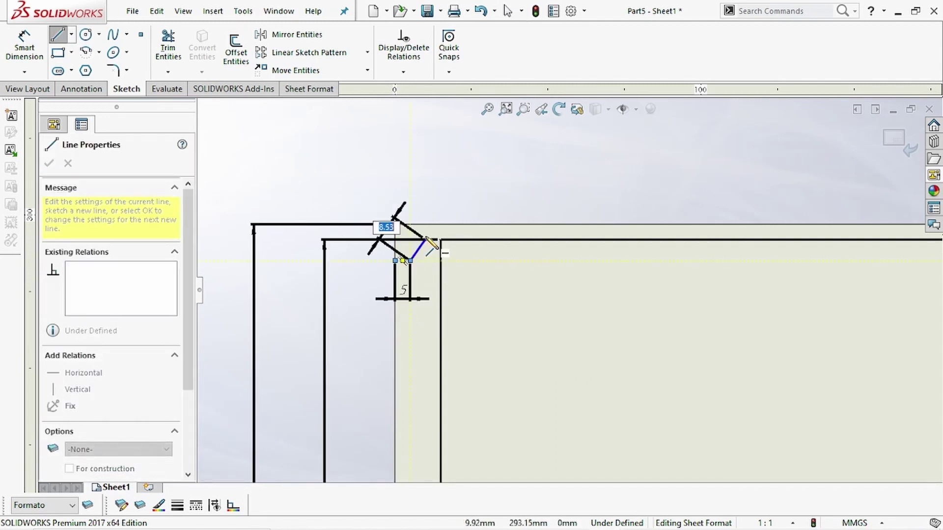
scroll(395, 226, down, 3)
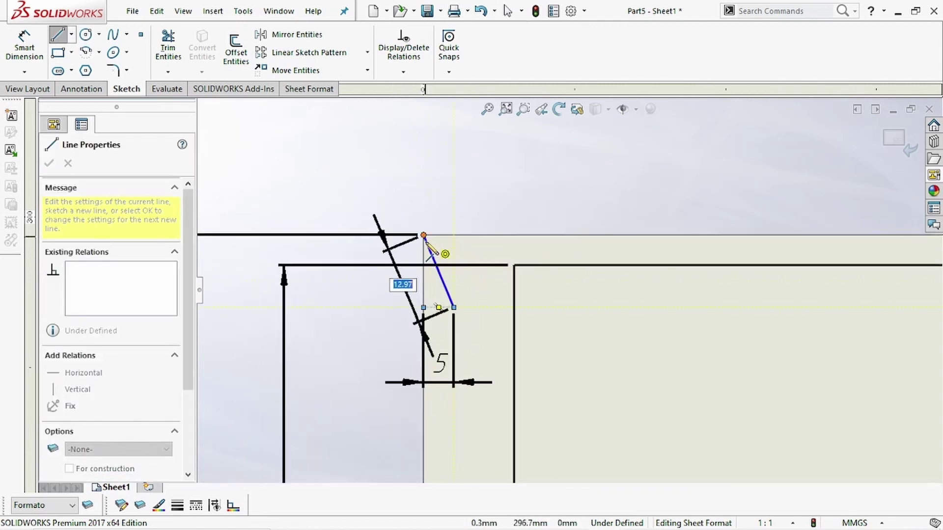
click(453, 255)
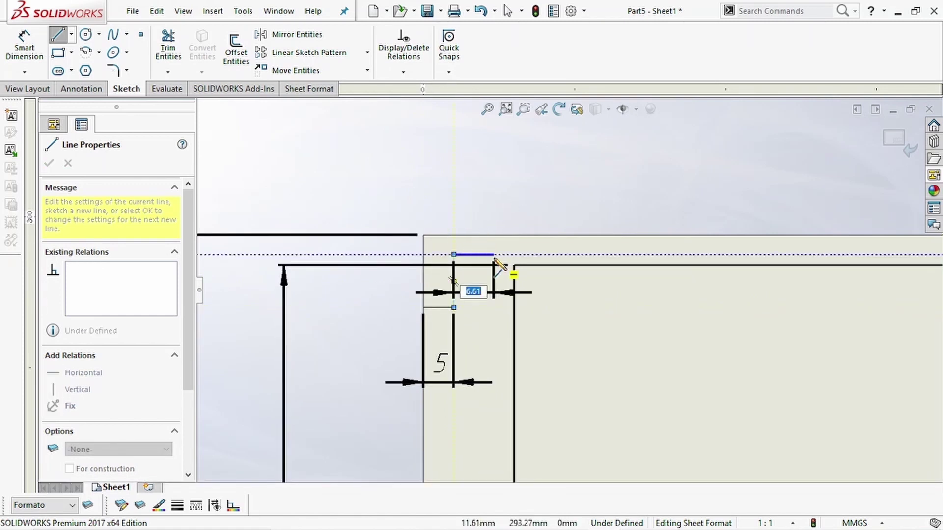
click(494, 255)
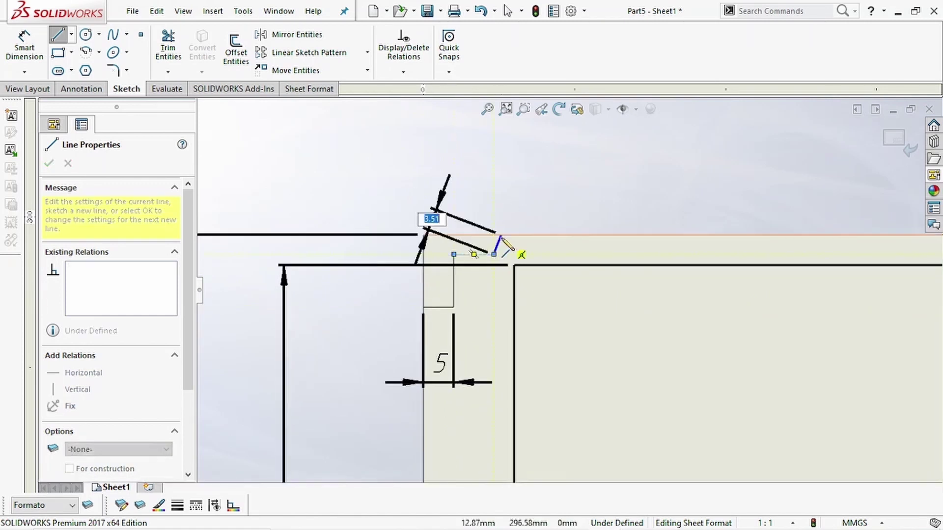
click(494, 235)
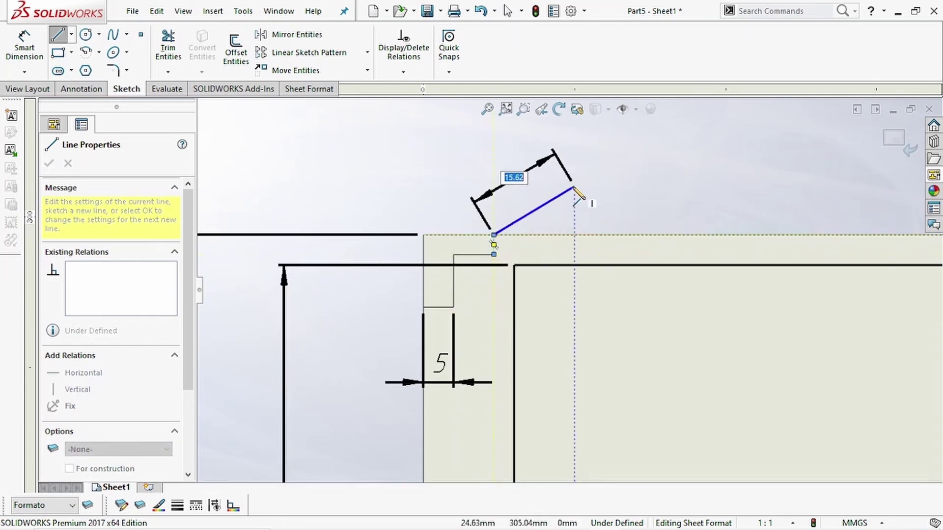
key(Escape)
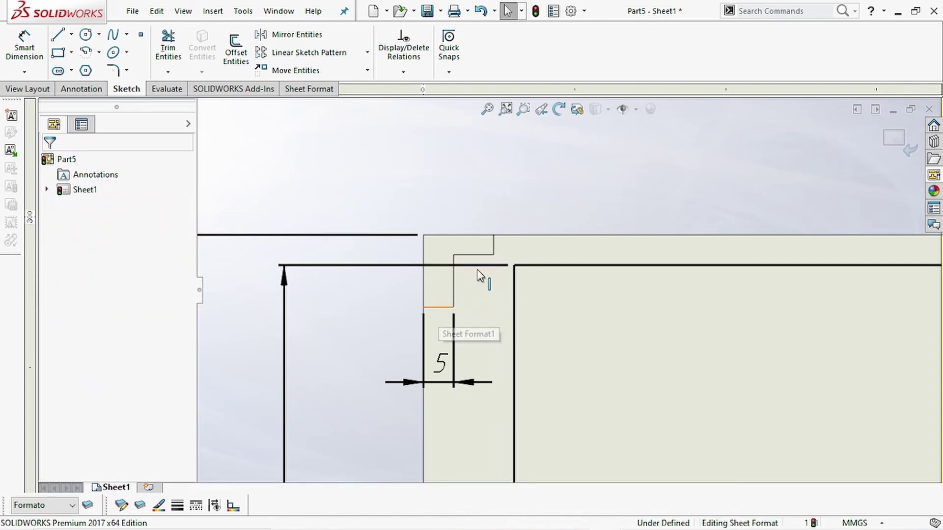
- Make the two short lines of the corner step equal in length
click(438, 308)
ctrl+click(494, 246)
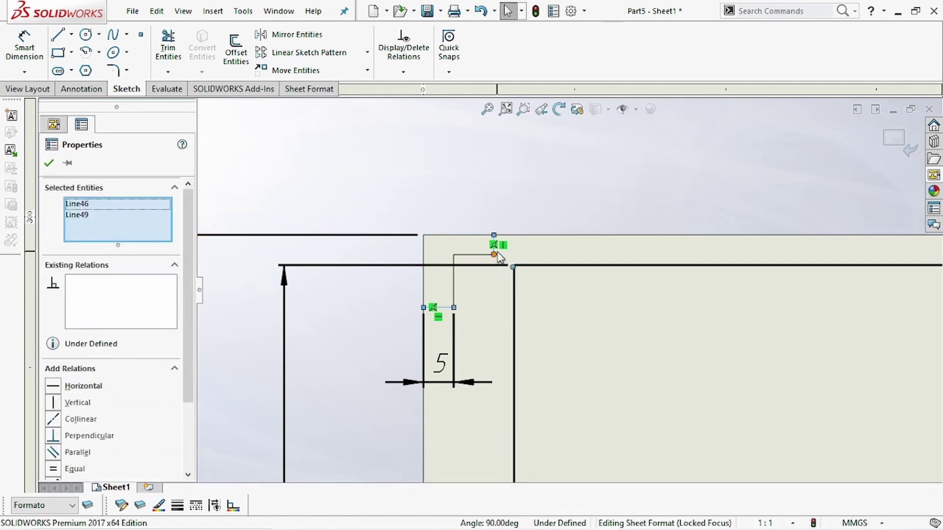
click(53, 469)
click(49, 164)
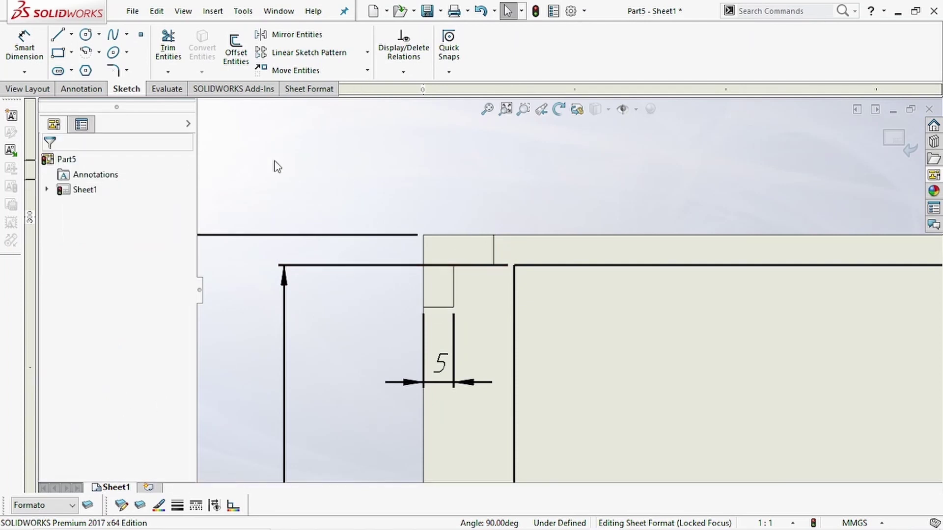
- Dimension the corner box height and width to the sheet edges, each 10 mm
key(d)
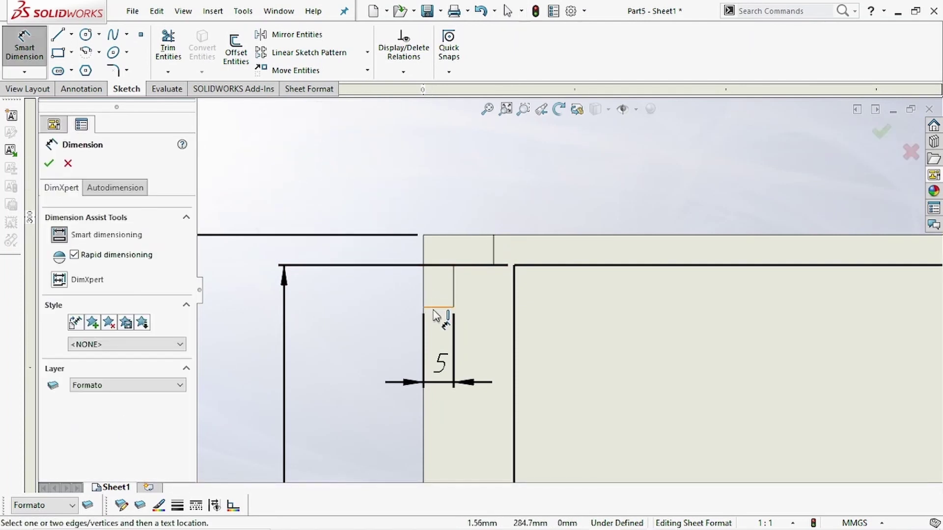
click(439, 308)
click(426, 237)
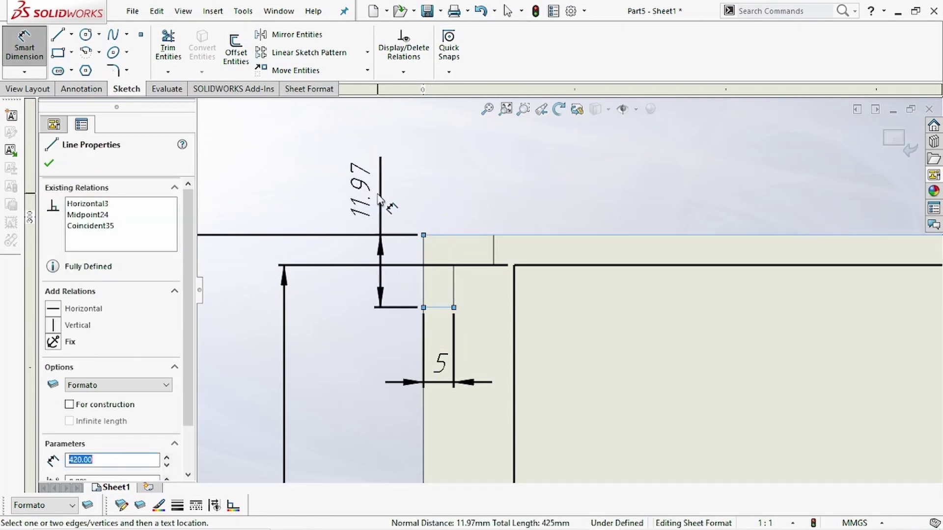
click(379, 198)
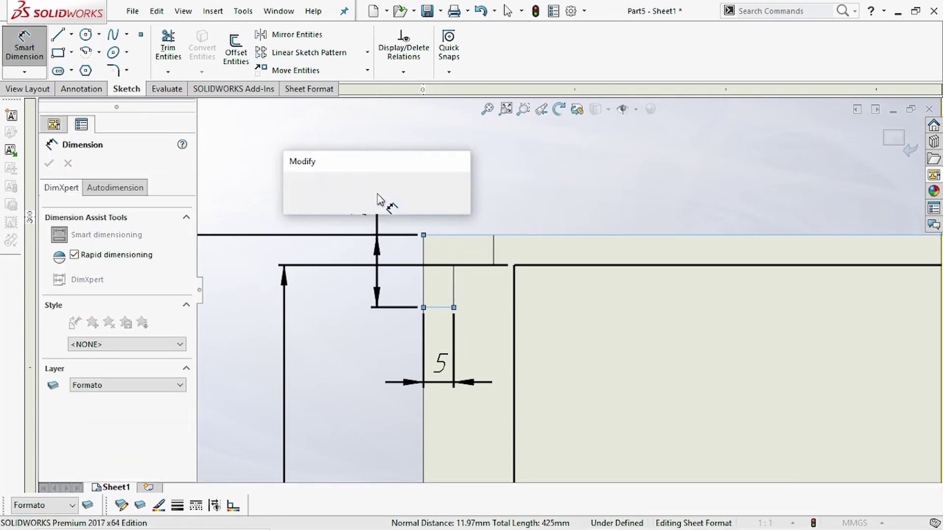
text(10)
key(Return)
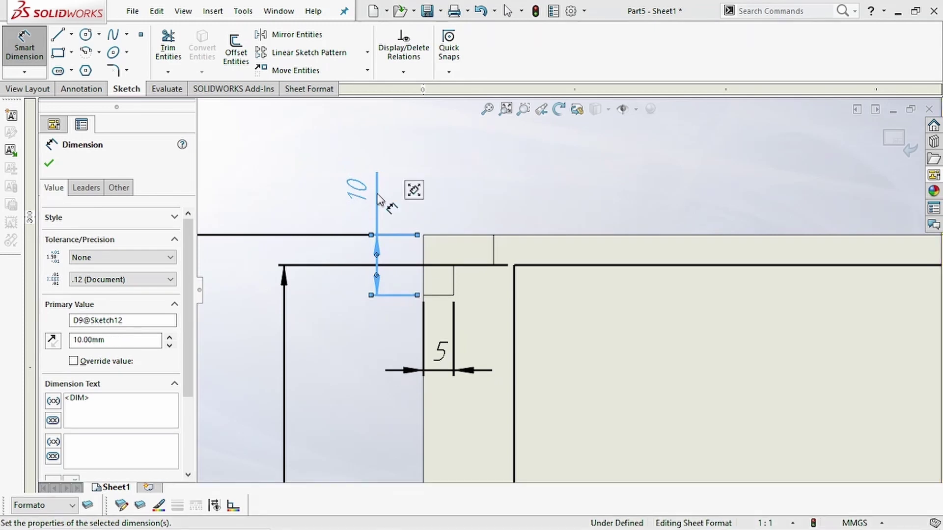
click(494, 252)
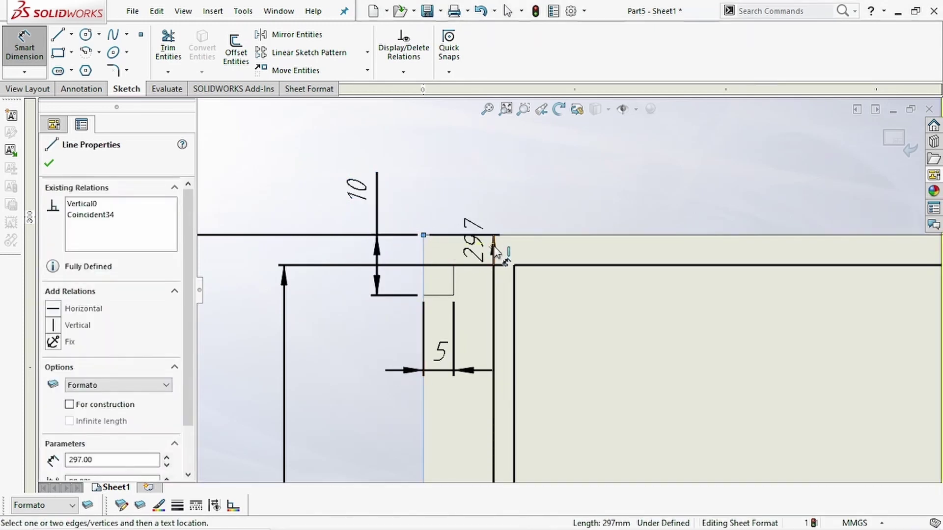
click(495, 252)
click(502, 191)
text(10)
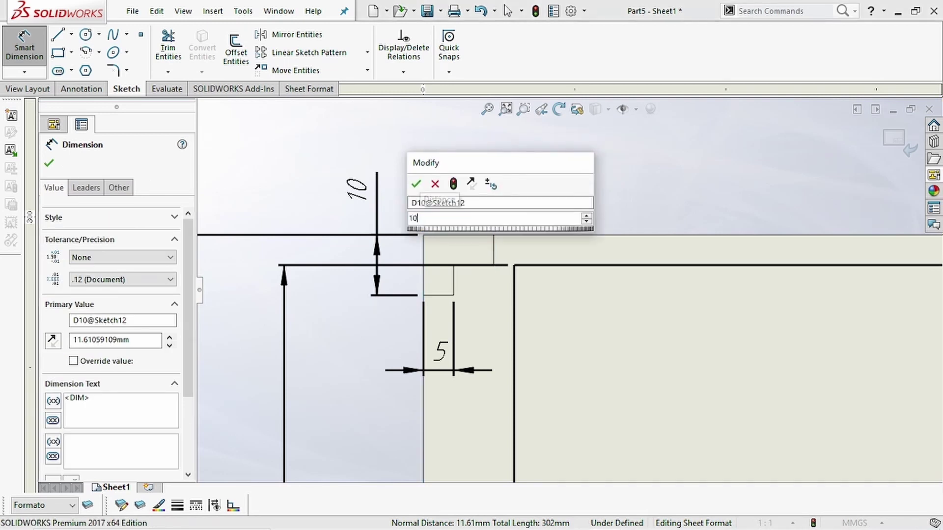
key(Return)
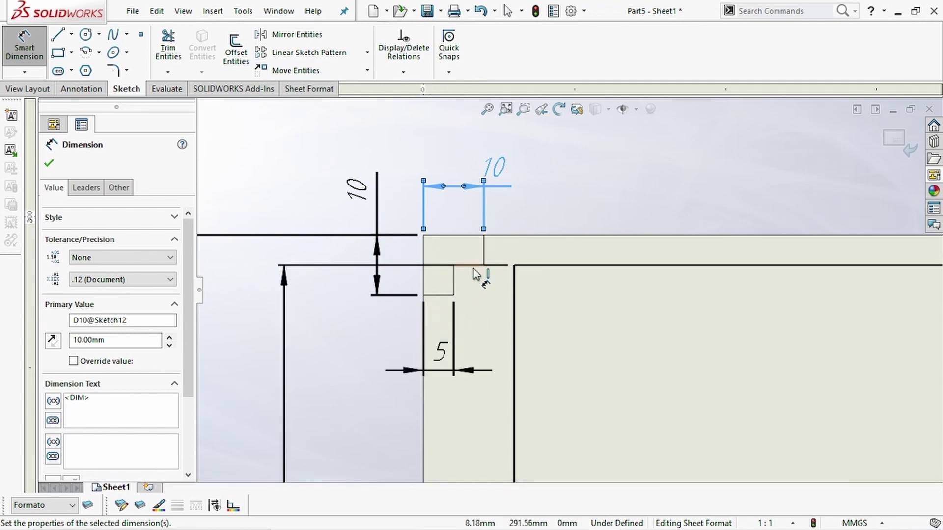
click(49, 164)
scroll(606, 217, up, 2)
- Mirror the four upper-left corner lines about the top-centre mark line to the top-right
scroll(606, 216, up, 2)
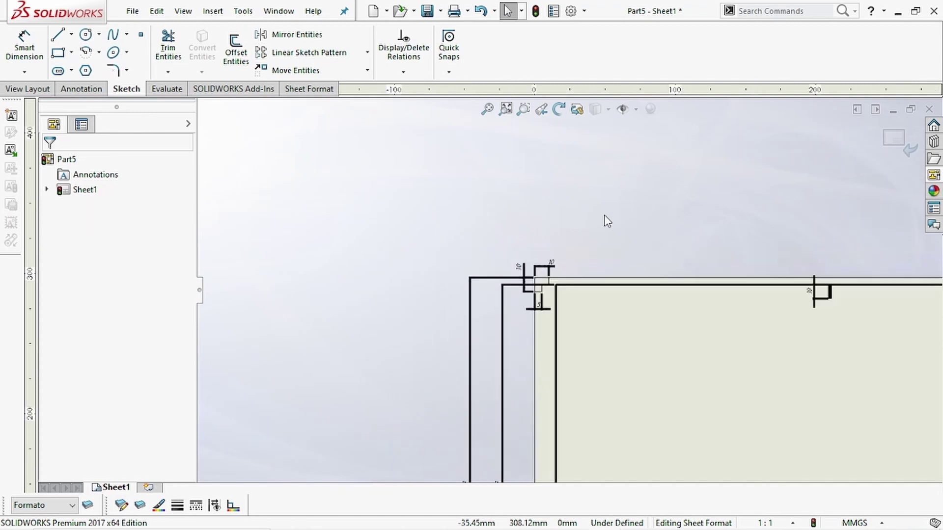
scroll(626, 234, up, 2)
scroll(594, 318, down, 1)
scroll(592, 319, down, 2)
scroll(610, 320, down, 2)
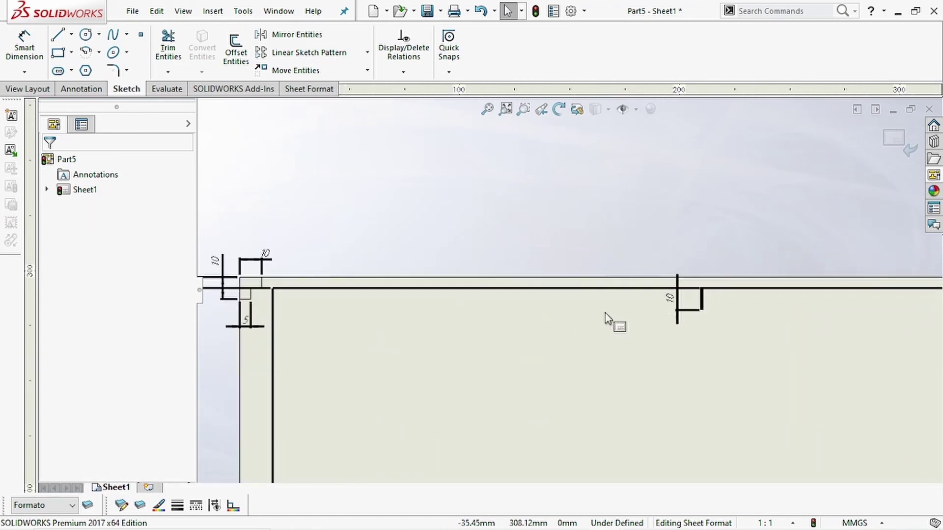
drag(230, 315, 265, 273)
click(289, 37)
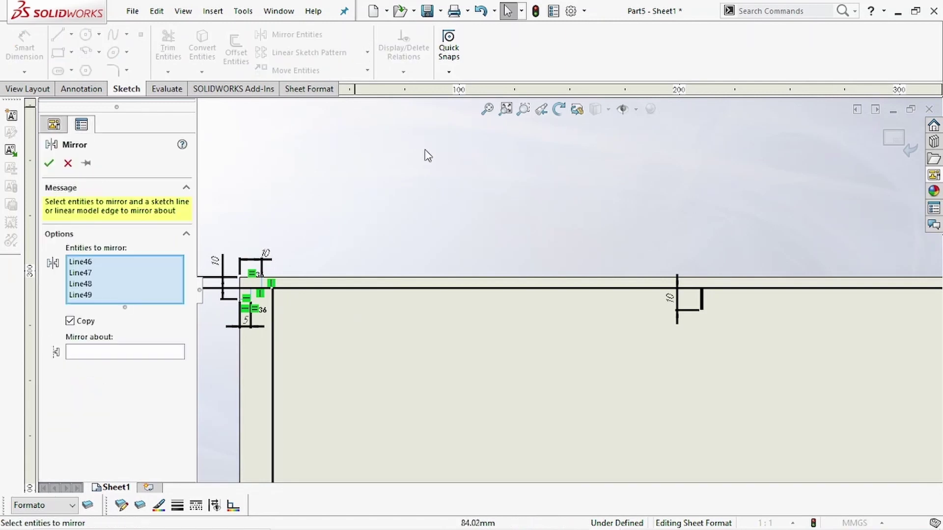
click(121, 357)
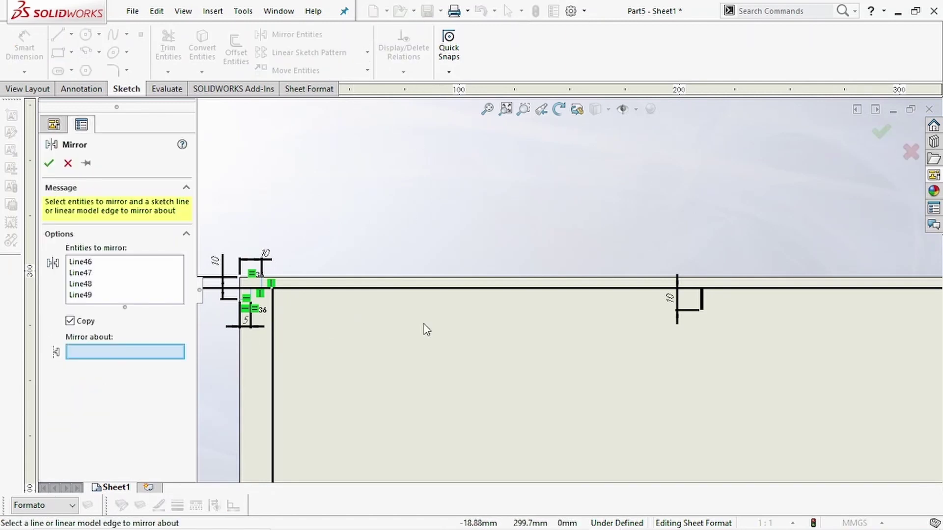
click(702, 300)
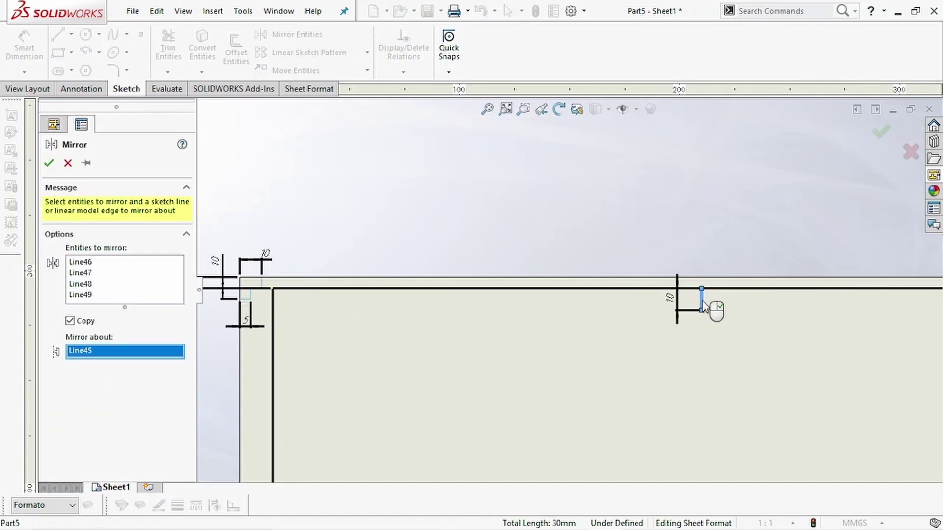
right_click(703, 305)
- Mirror all top border marks about the right-side middle line onto the bottom border
scroll(493, 255, up, 2)
scroll(570, 290, up, 2)
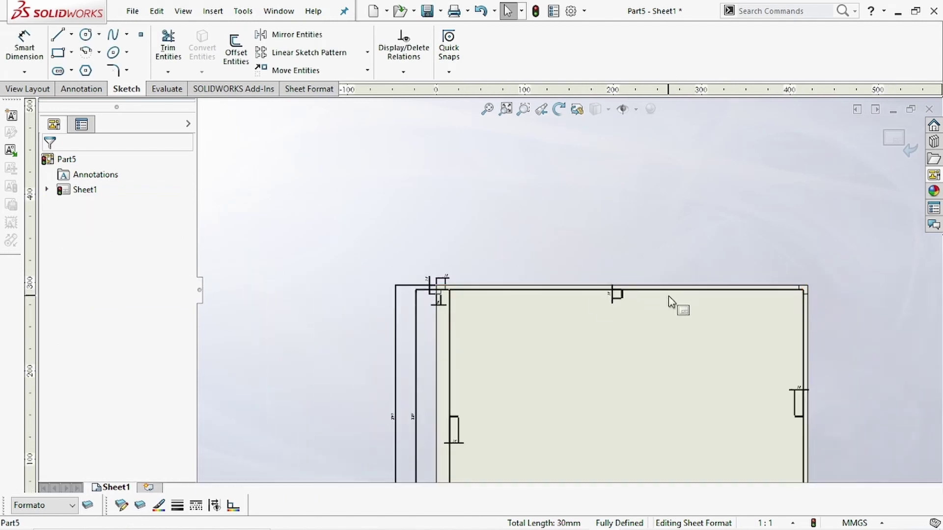
scroll(680, 319, up, 2)
scroll(678, 316, up, 2)
scroll(597, 383, down, 3)
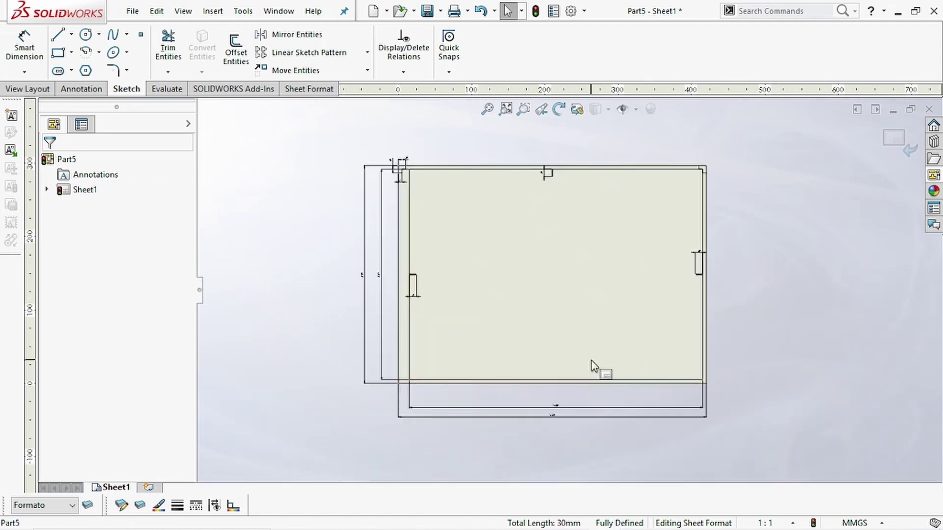
scroll(526, 213, down, 3)
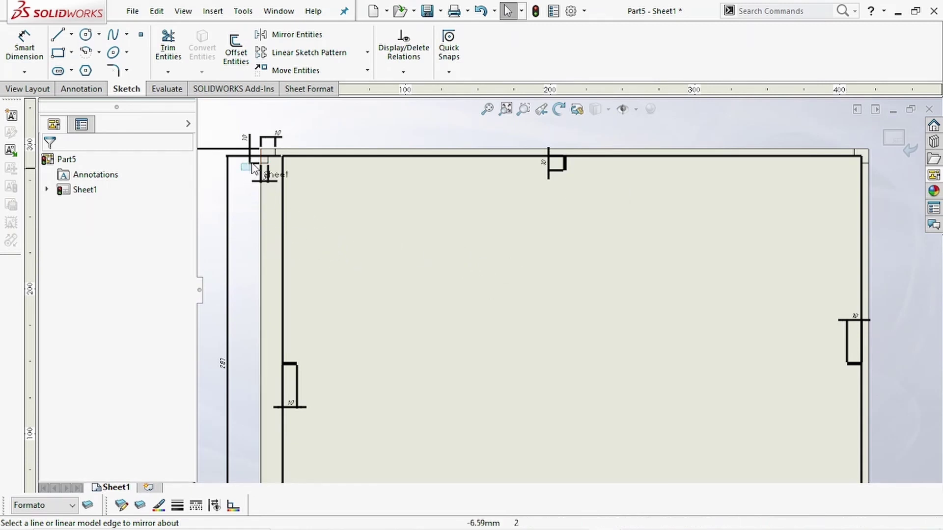
click(301, 148)
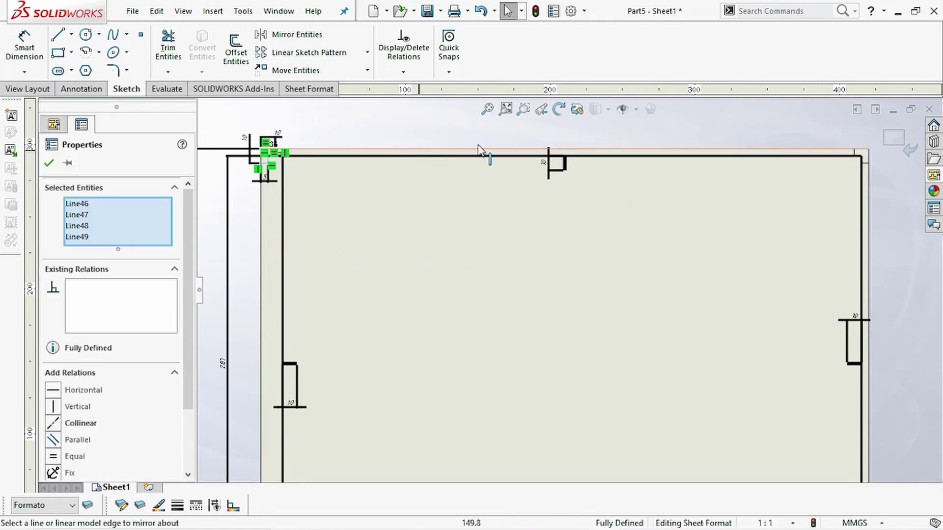
drag(550, 132, 580, 181)
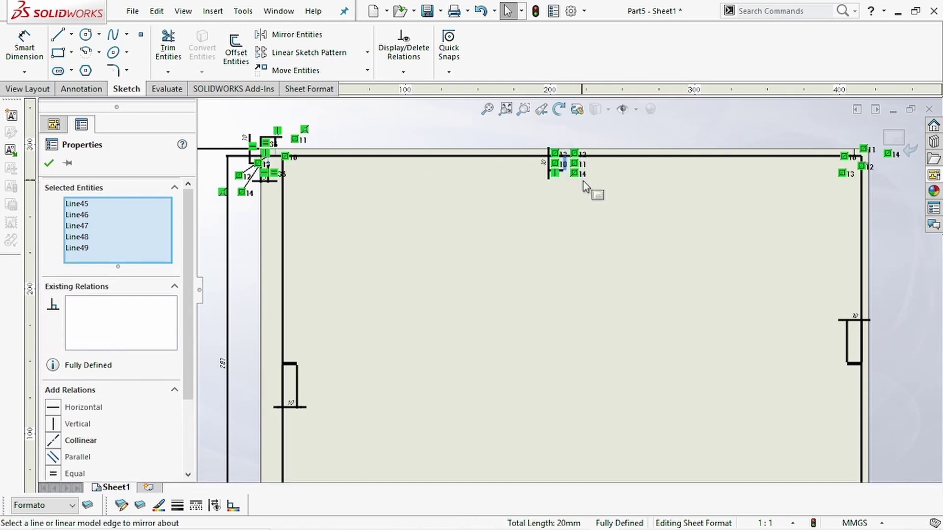
ctrl+drag(800, 197, 884, 148)
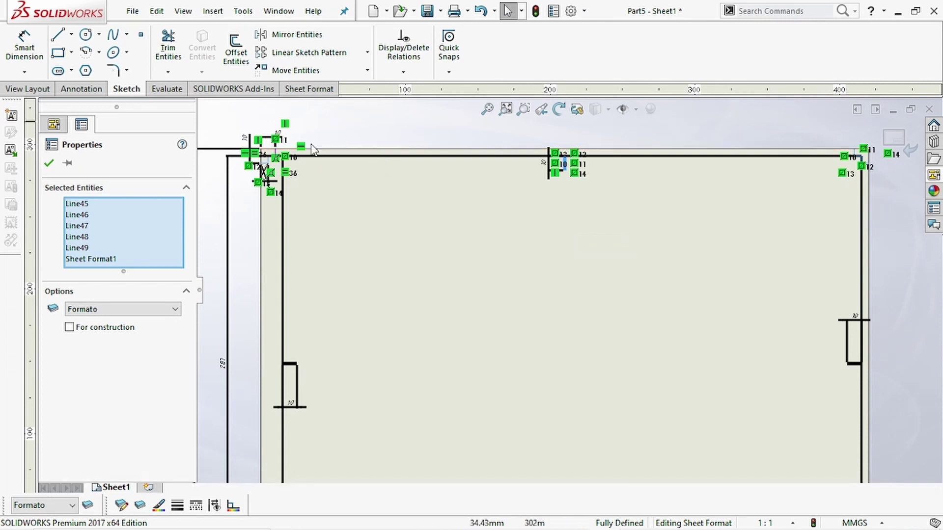
click(290, 35)
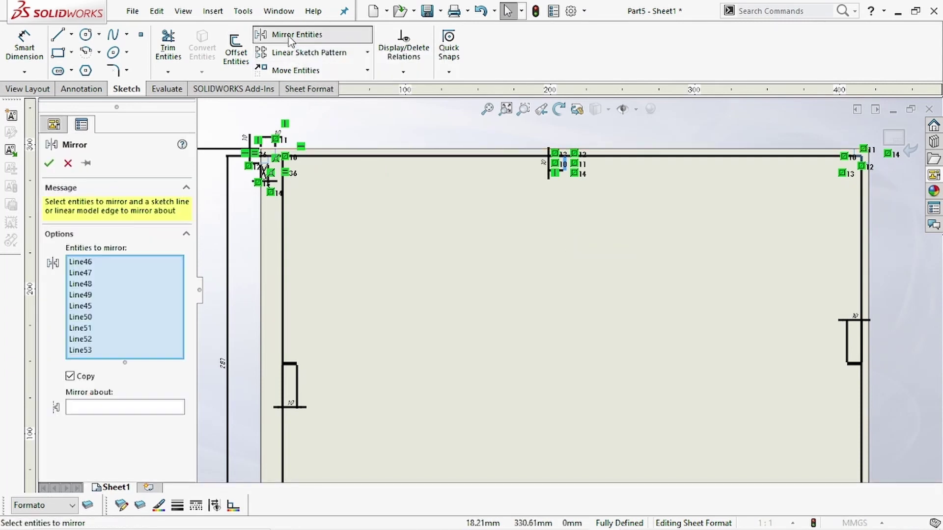
click(71, 408)
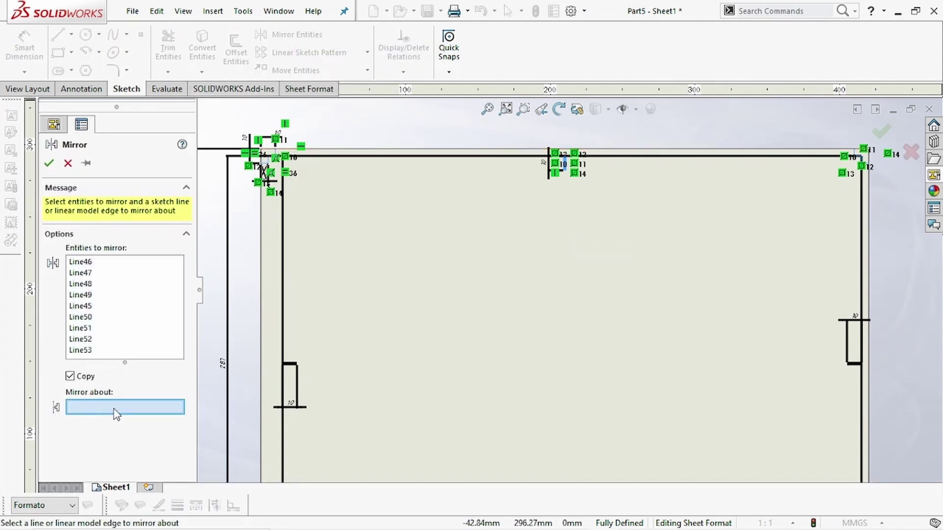
scroll(545, 373, down, 3)
scroll(696, 410, down, 1)
scroll(625, 322, up, 2)
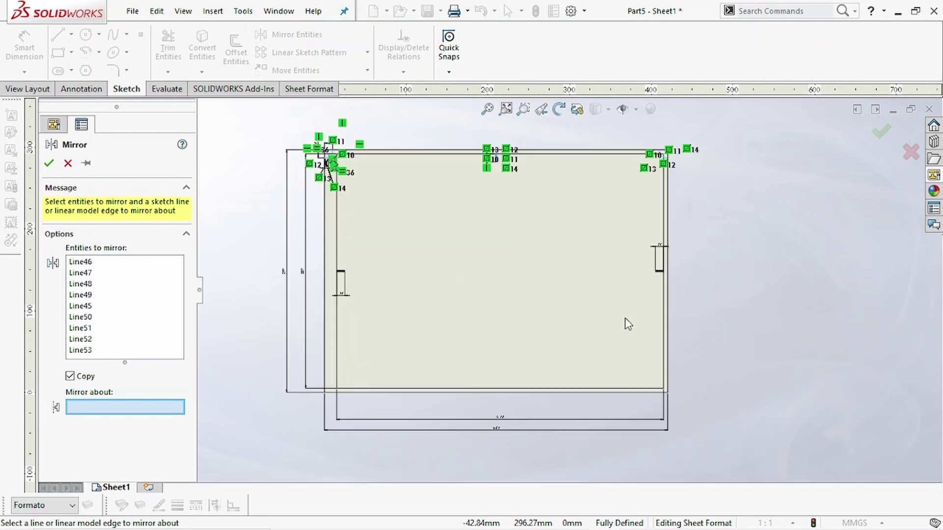
scroll(644, 280, up, 2)
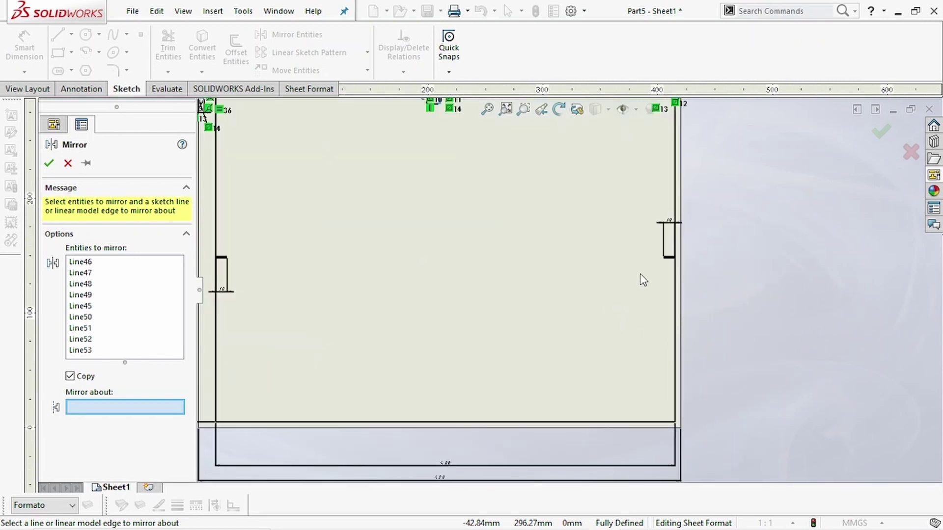
click(672, 261)
right_click(672, 260)
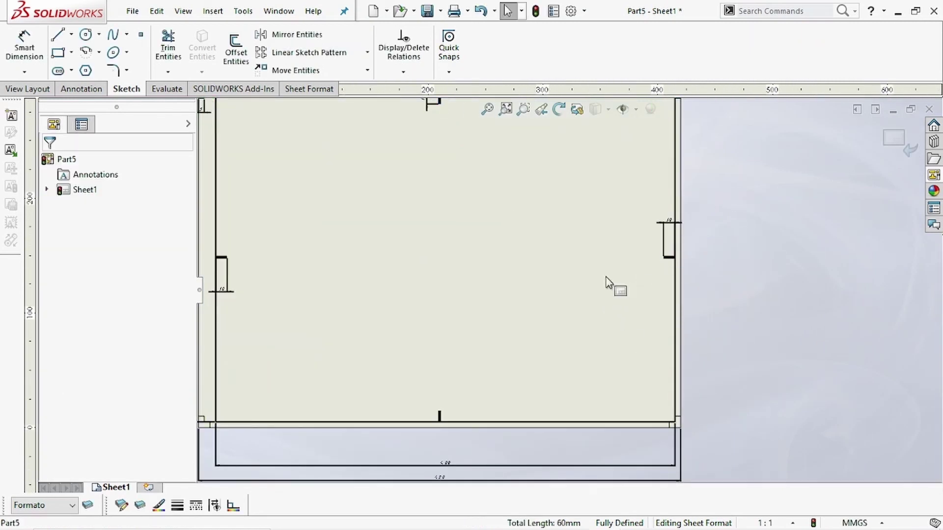
scroll(526, 219, up, 1)
scroll(437, 231, up, 1)
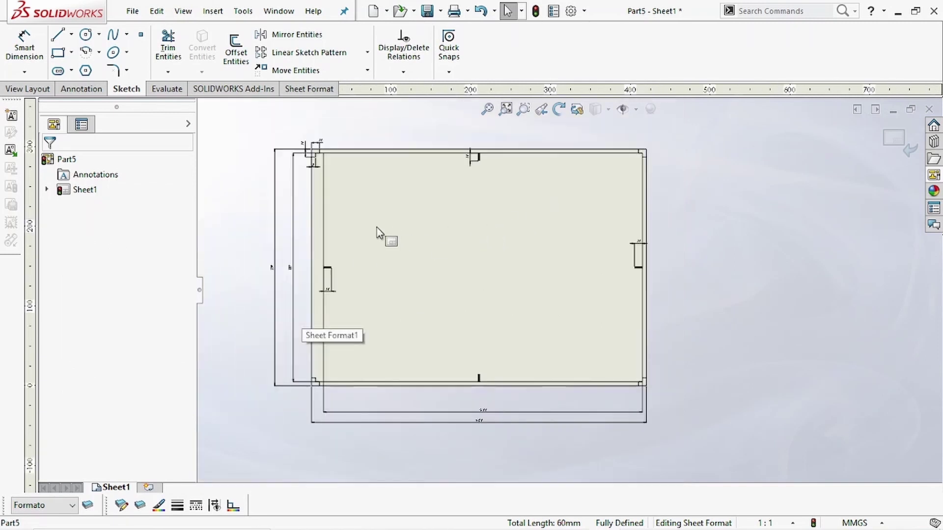
scroll(379, 353, down, 1)
scroll(329, 388, down, 1)
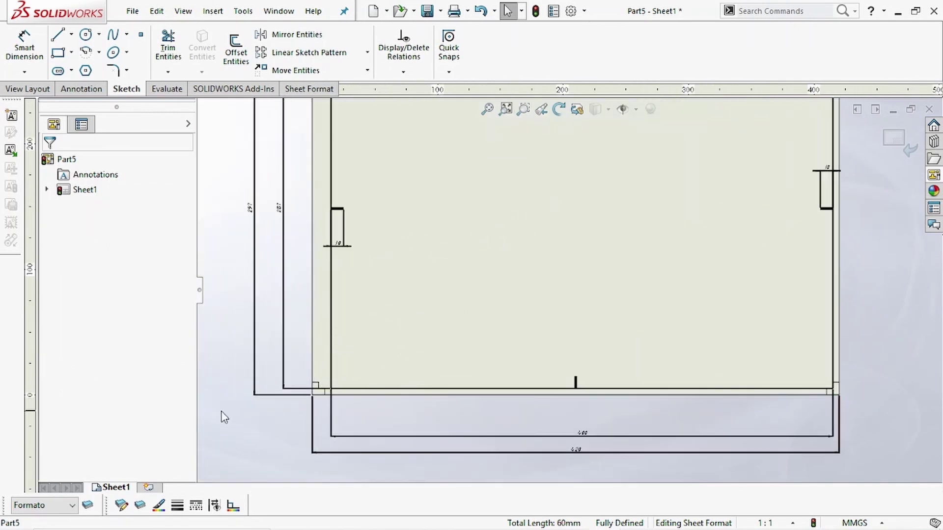
key(Return)
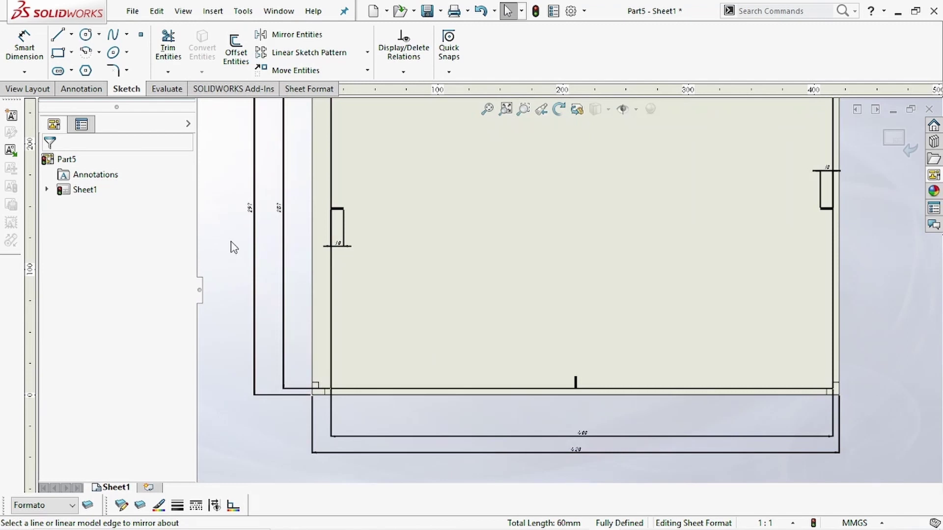
click(81, 89)
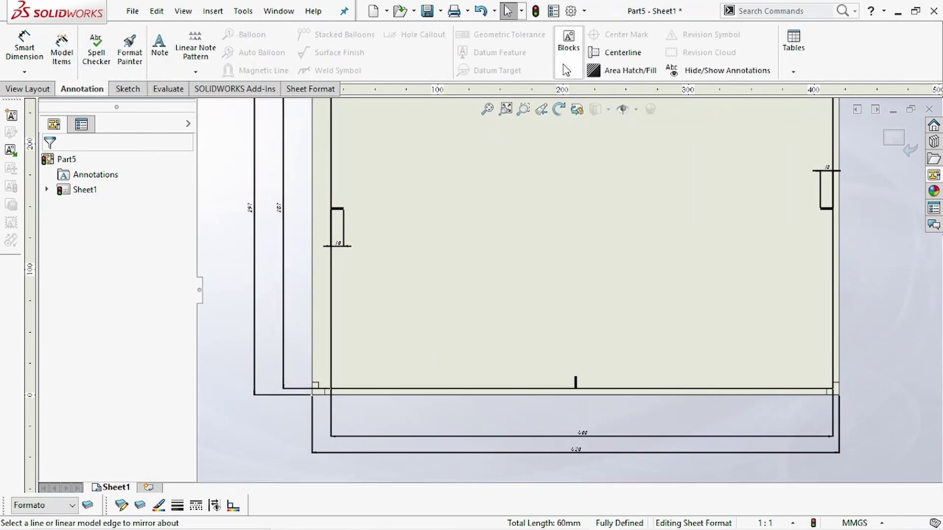
- Give the upper-left corner square a Solid Area Hatch/Fill
click(604, 71)
scroll(386, 393, down, 1)
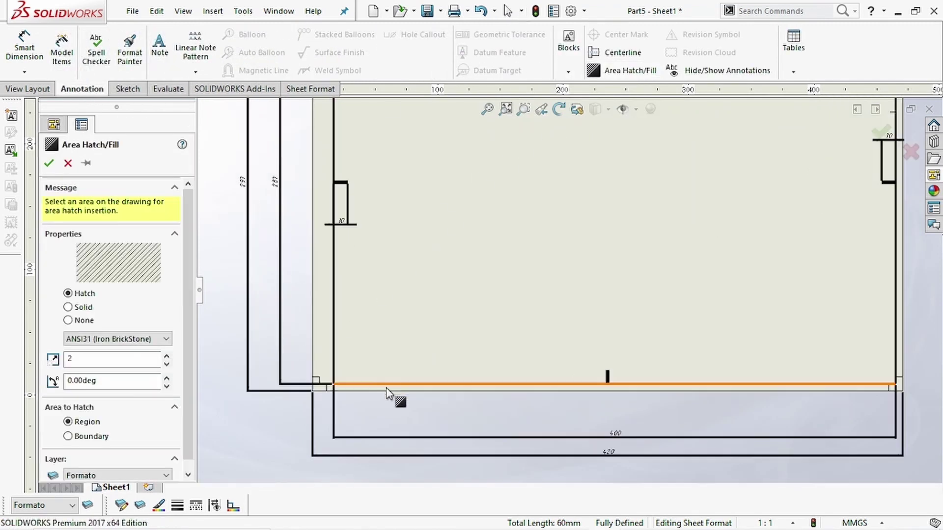
scroll(386, 393, down, 3)
scroll(371, 381, down, 3)
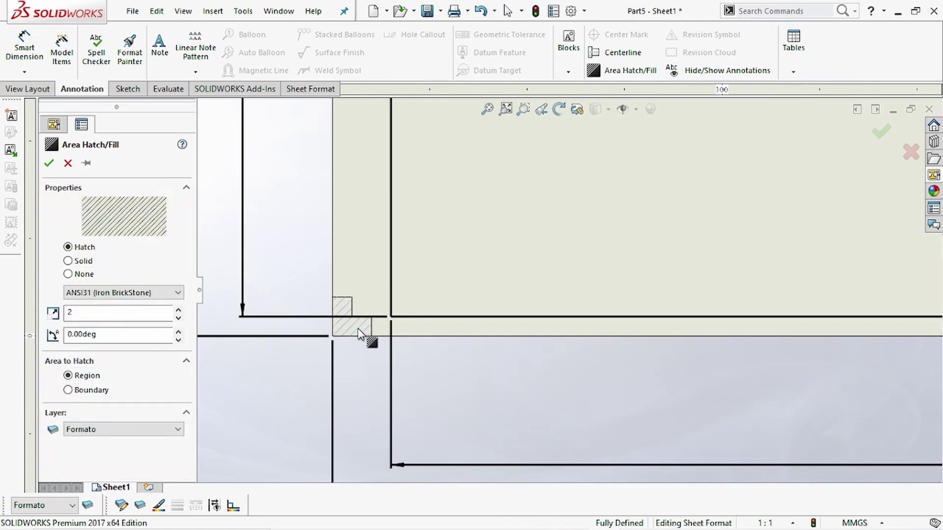
scroll(390, 364, up, 3)
scroll(449, 337, up, 3)
scroll(710, 300, down, 1)
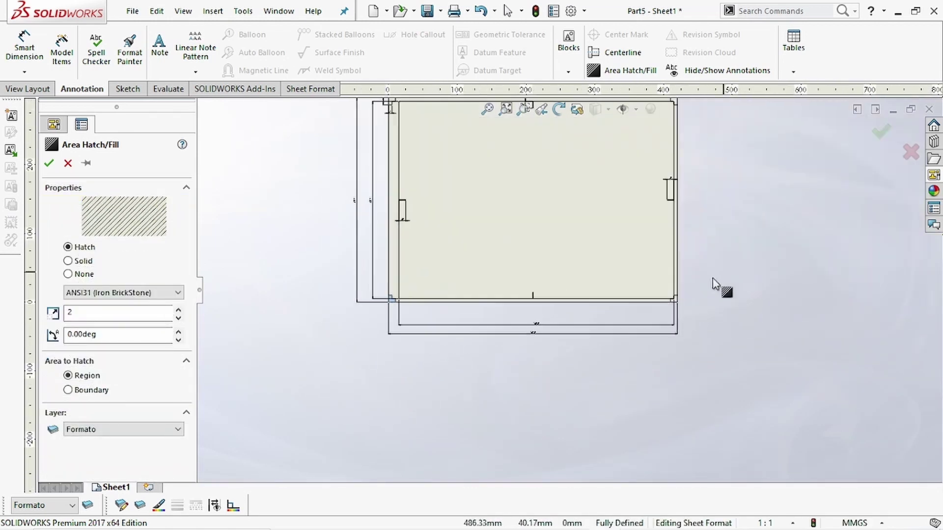
scroll(713, 283, down, 3)
scroll(627, 316, down, 2)
scroll(604, 309, down, 1)
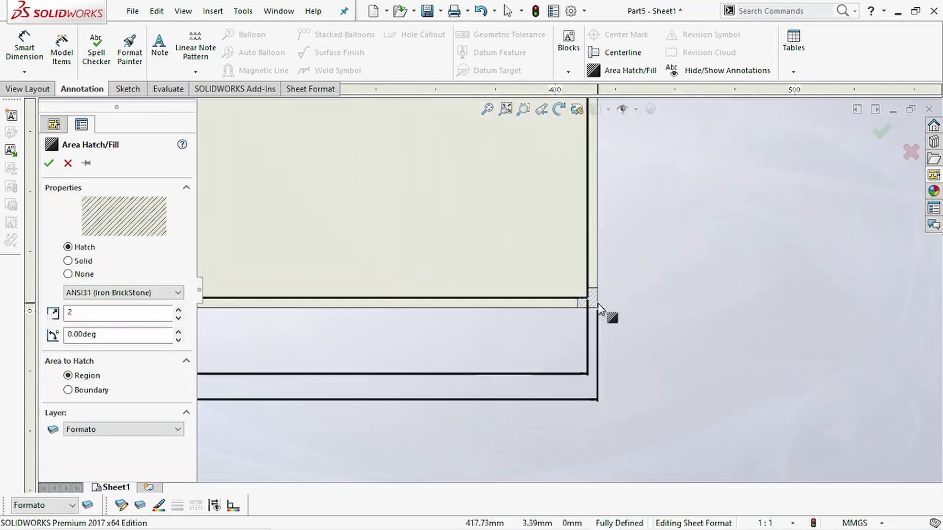
scroll(601, 310, up, 2)
scroll(590, 275, up, 3)
scroll(570, 162, down, 3)
scroll(568, 197, down, 3)
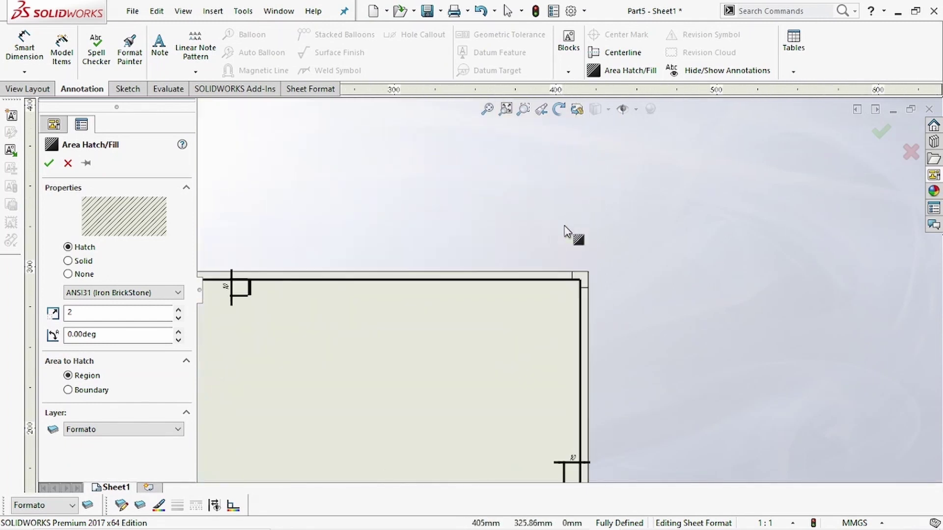
scroll(619, 344, down, 2)
scroll(540, 378, up, 2)
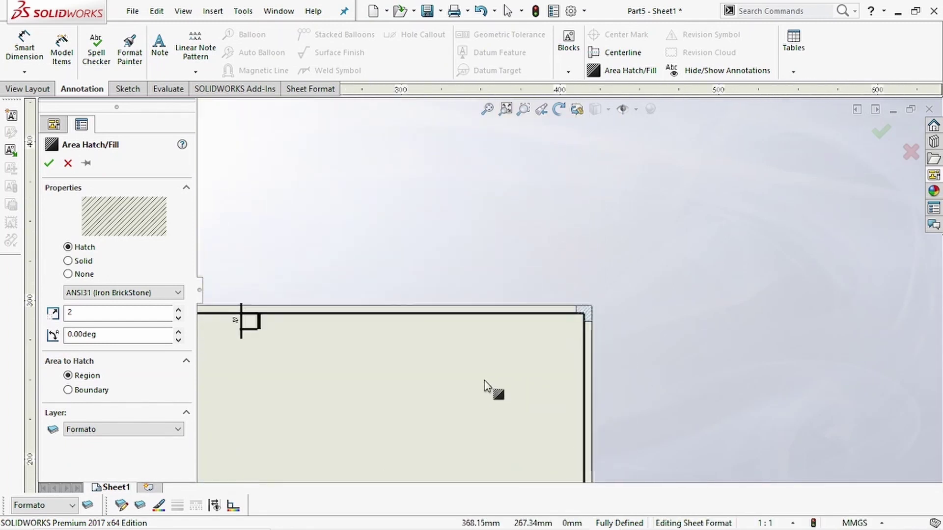
scroll(484, 383, up, 2)
scroll(423, 319, down, 2)
scroll(440, 293, down, 2)
scroll(486, 266, down, 2)
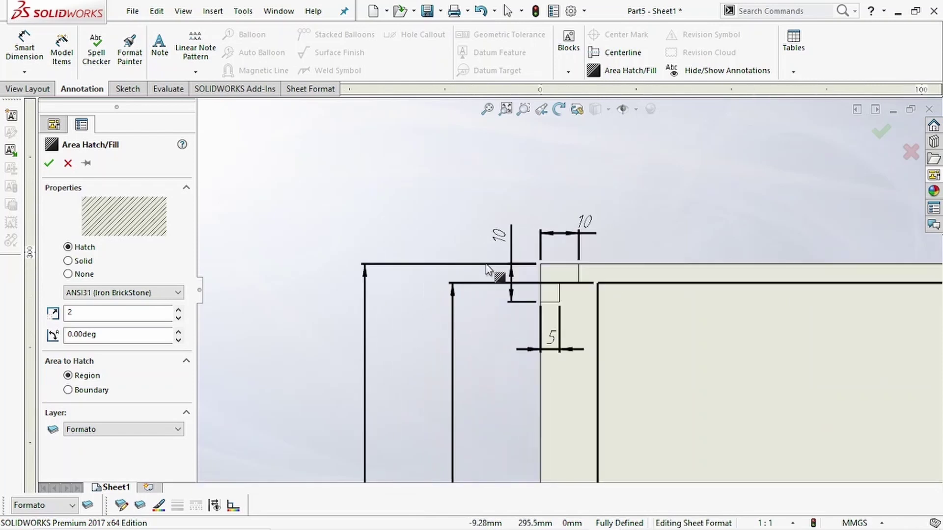
click(559, 274)
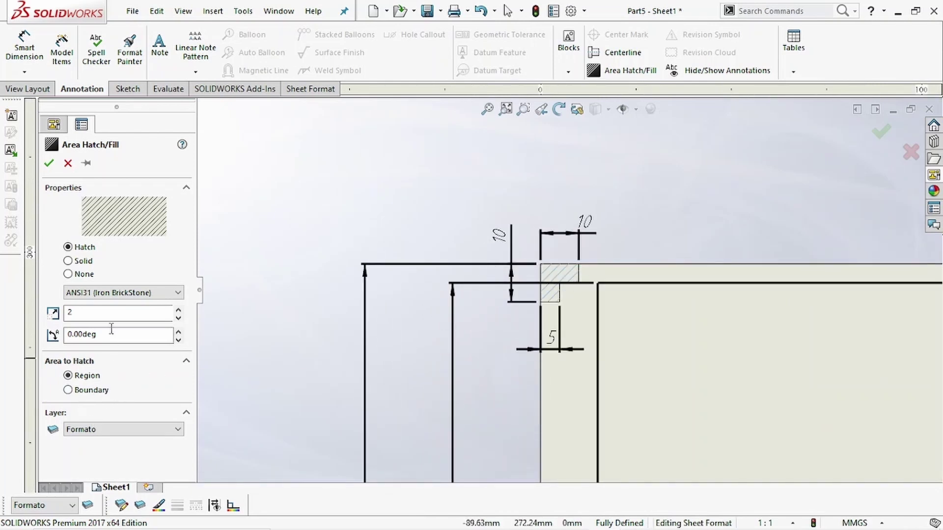
click(82, 261)
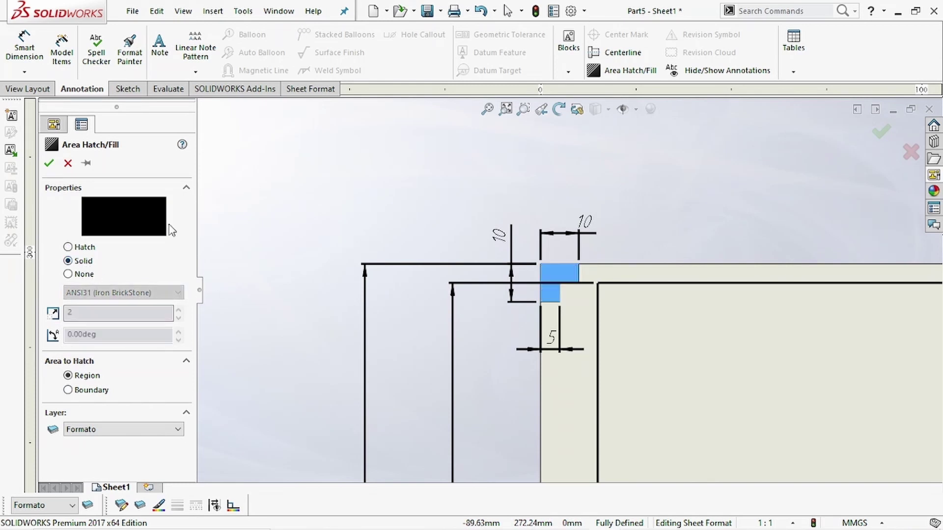
click(67, 163)
- Zoom in and out to inspect the filled corner squares on the sheet border
scroll(611, 231, up, 2)
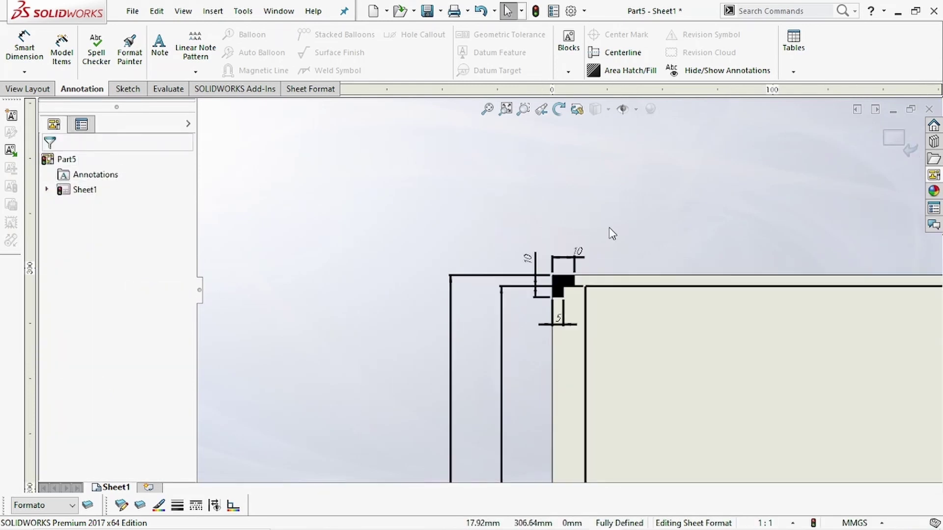
scroll(612, 235, up, 3)
scroll(638, 295, up, 2)
scroll(717, 422, down, 2)
scroll(687, 407, down, 2)
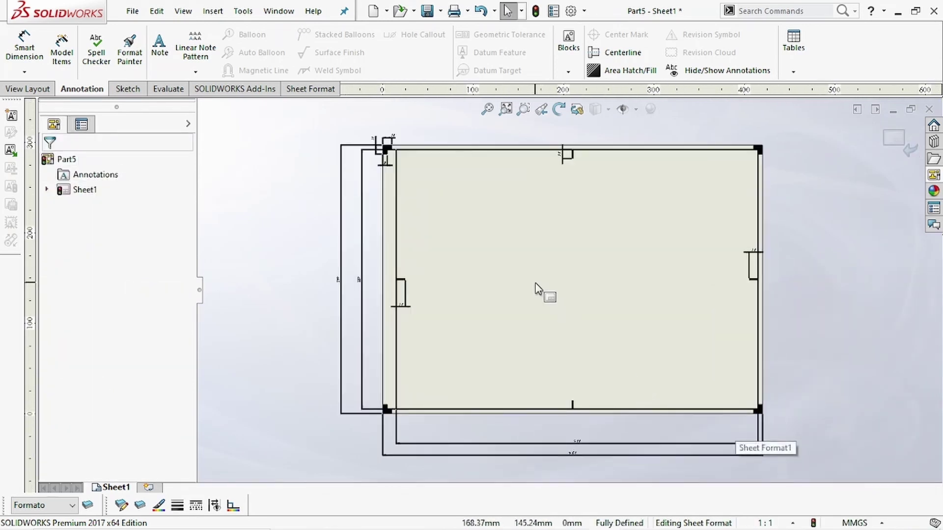
scroll(543, 309, down, 1)
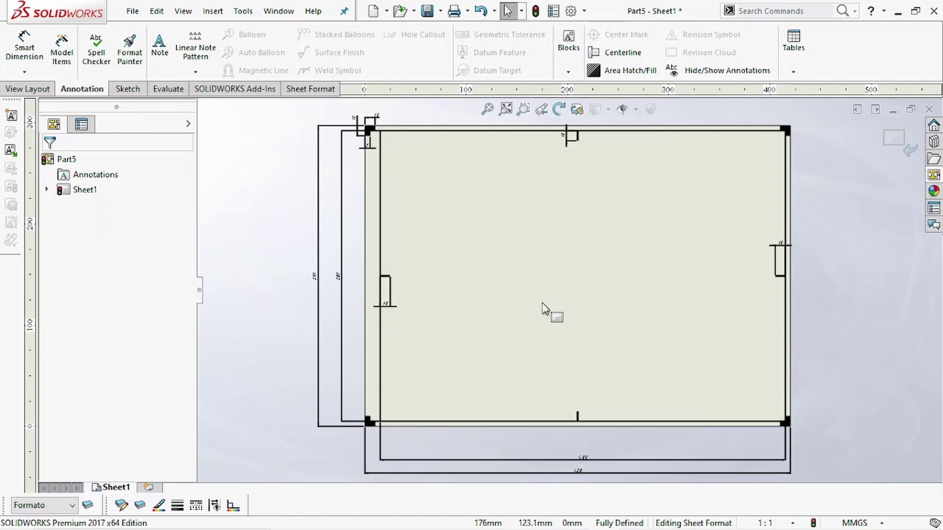
scroll(659, 423, down, 3)
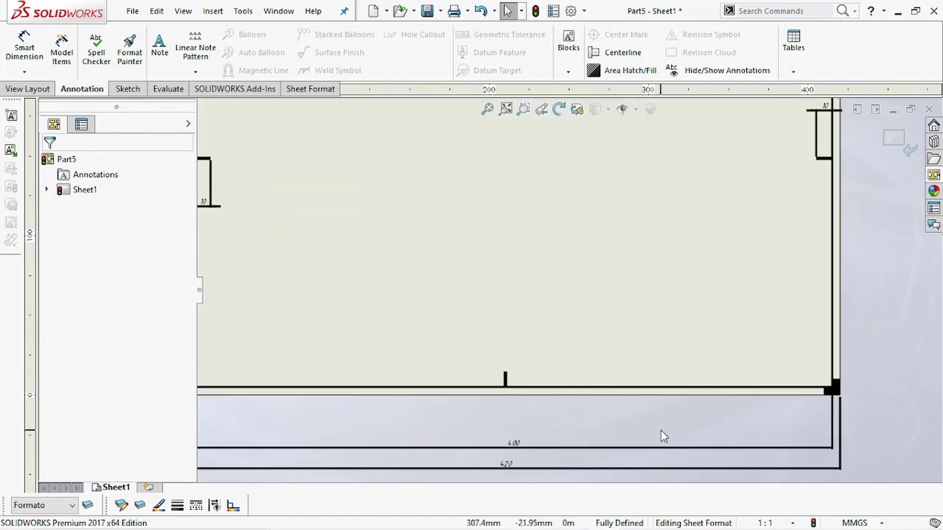
scroll(511, 354, down, 3)
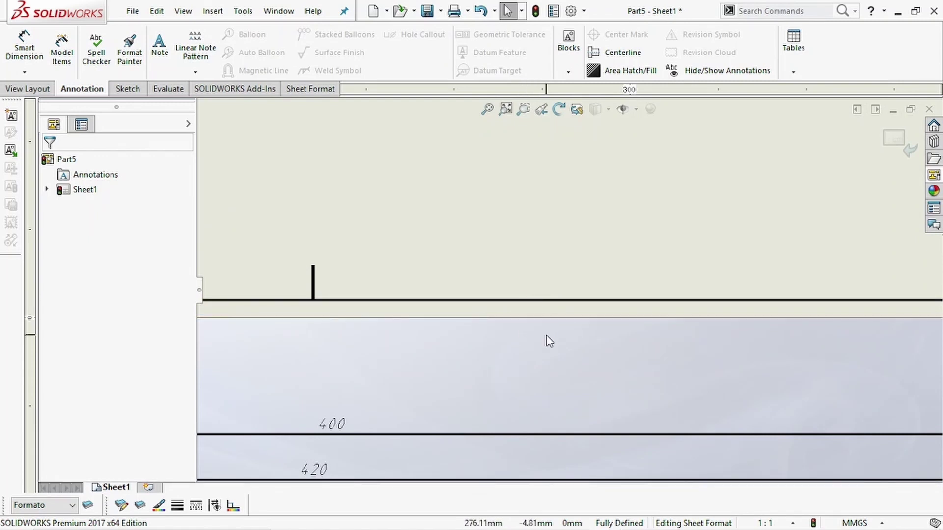
- Draw a full-height vertical line from the bottom to the top sheet edge and make it dashed
key(f)
key(l)
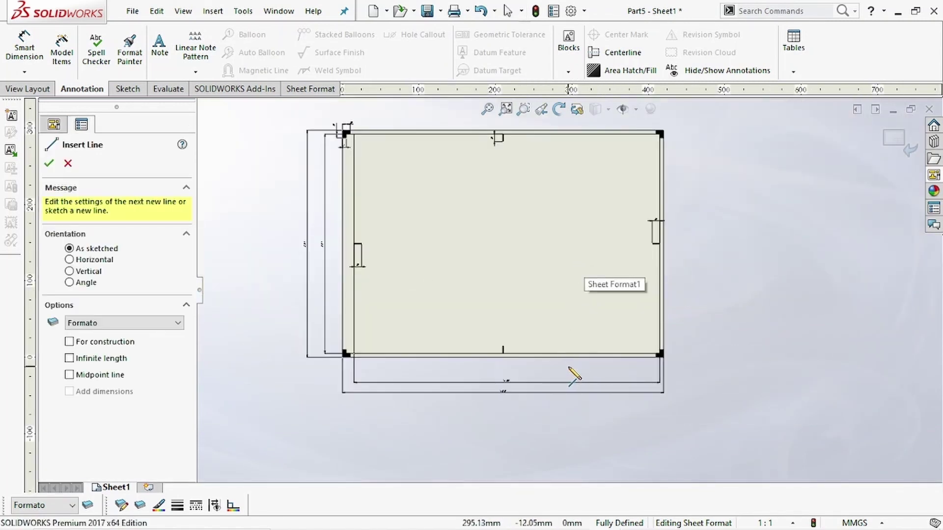
click(568, 357)
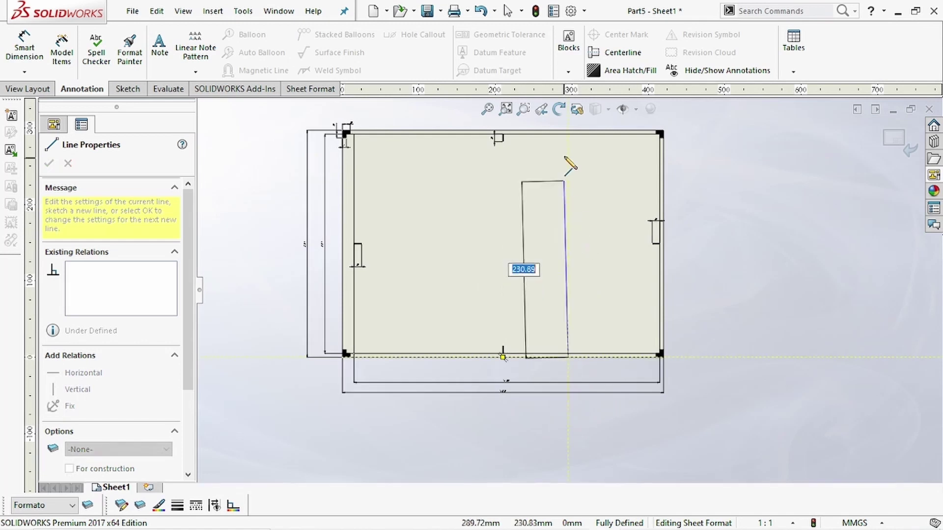
click(568, 132)
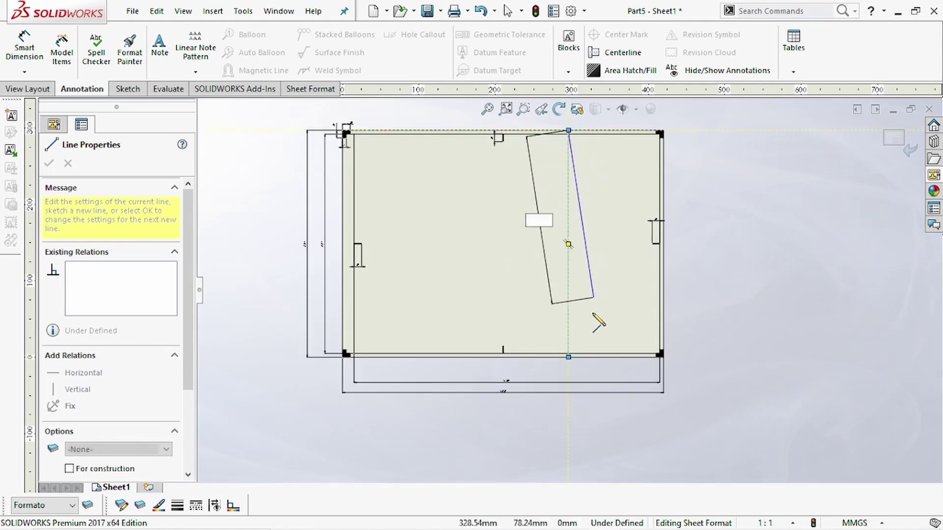
key(Escape)
scroll(574, 291, up, 2)
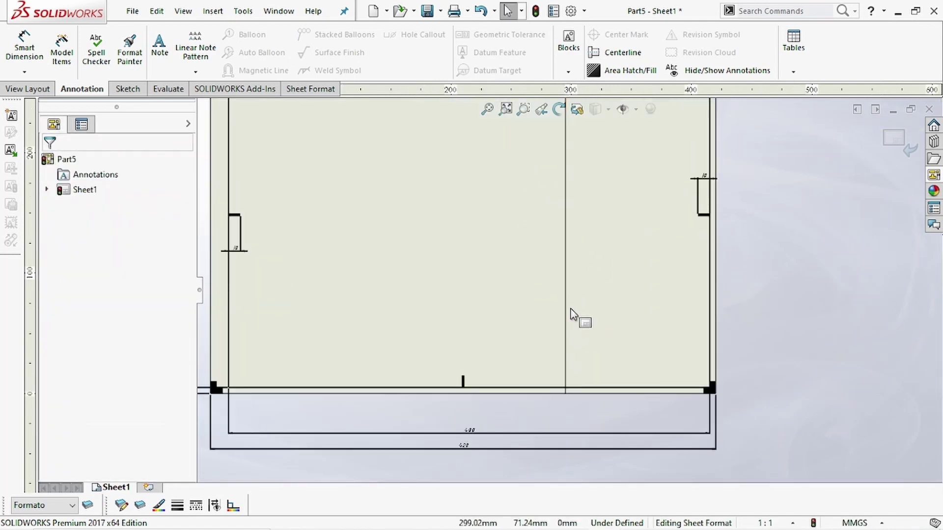
click(569, 322)
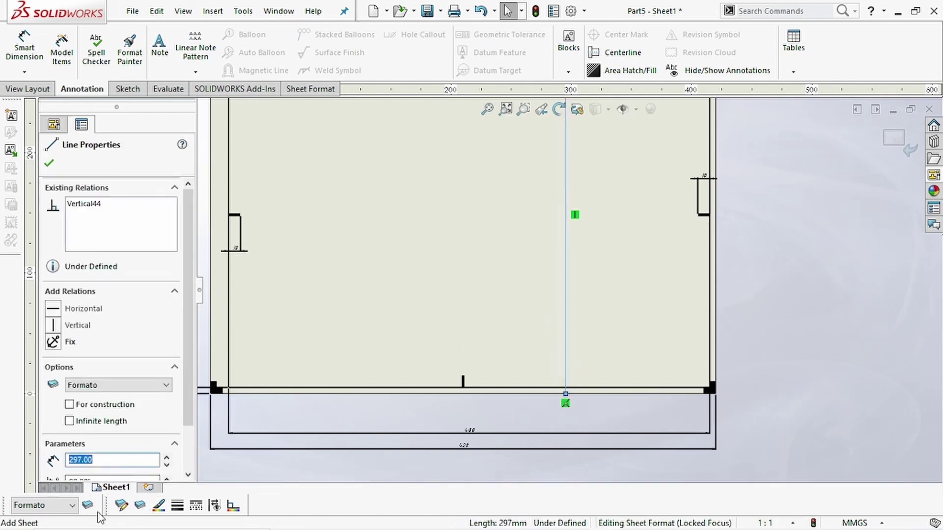
click(194, 508)
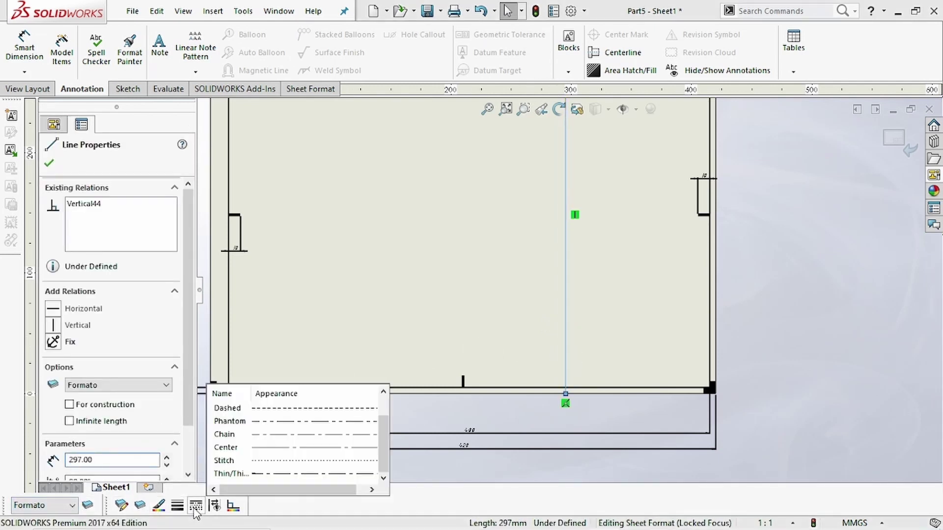
click(289, 412)
click(426, 360)
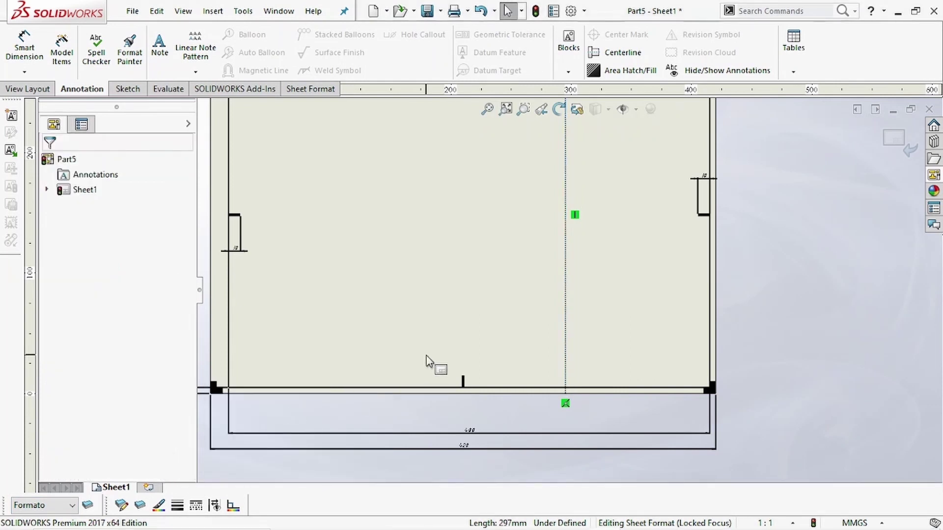
- Dimension the dashed line 190 mm from the sheet's right border
right_drag(772, 319, 801, 339)
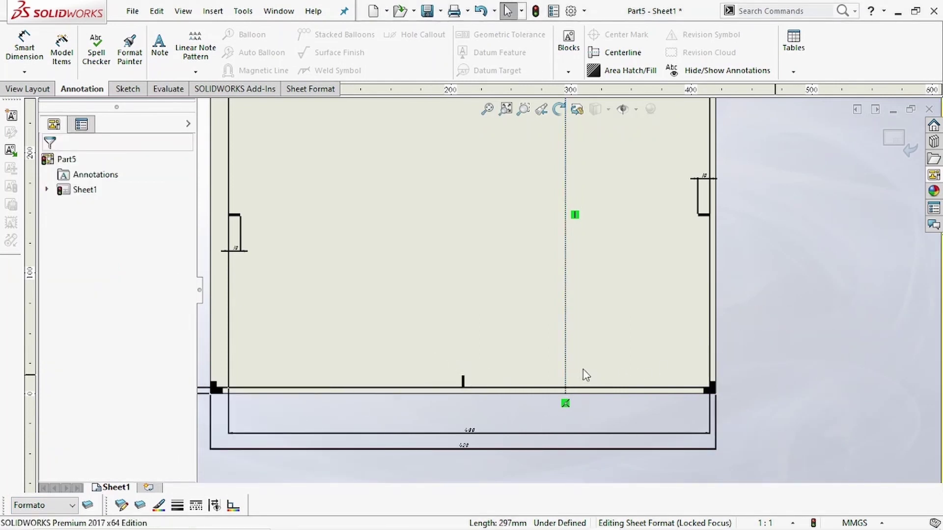
click(564, 363)
click(712, 385)
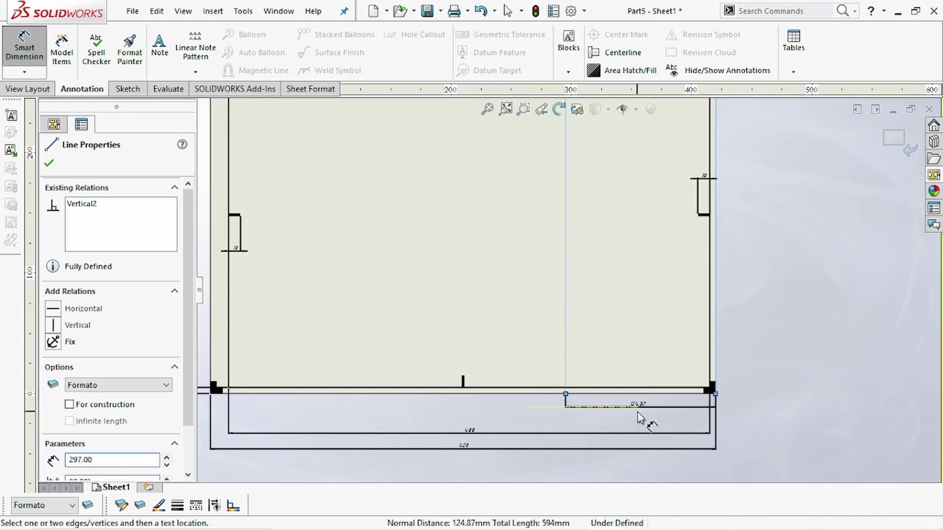
click(638, 418)
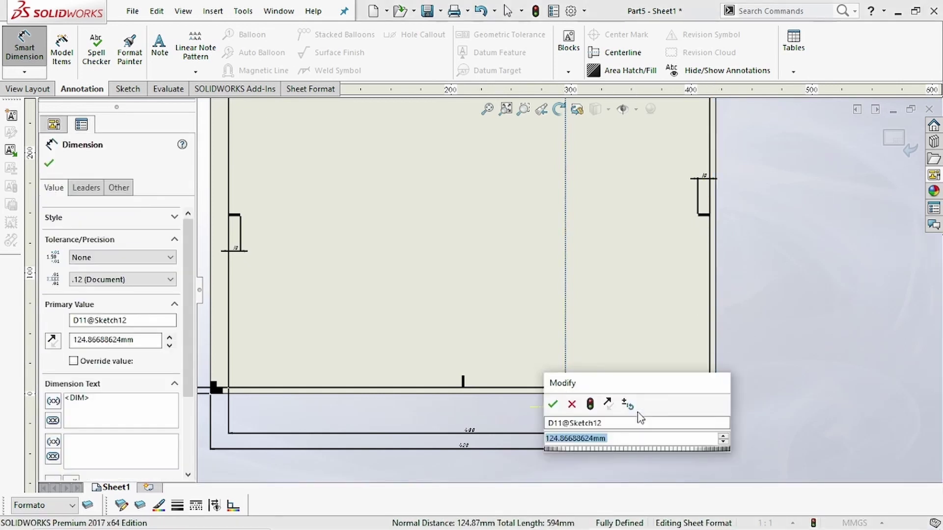
text(190)
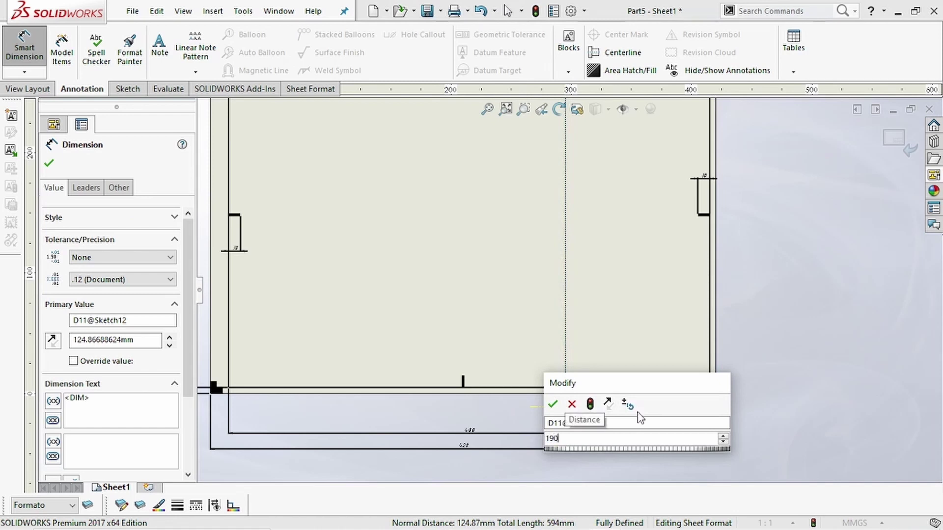
key(Return)
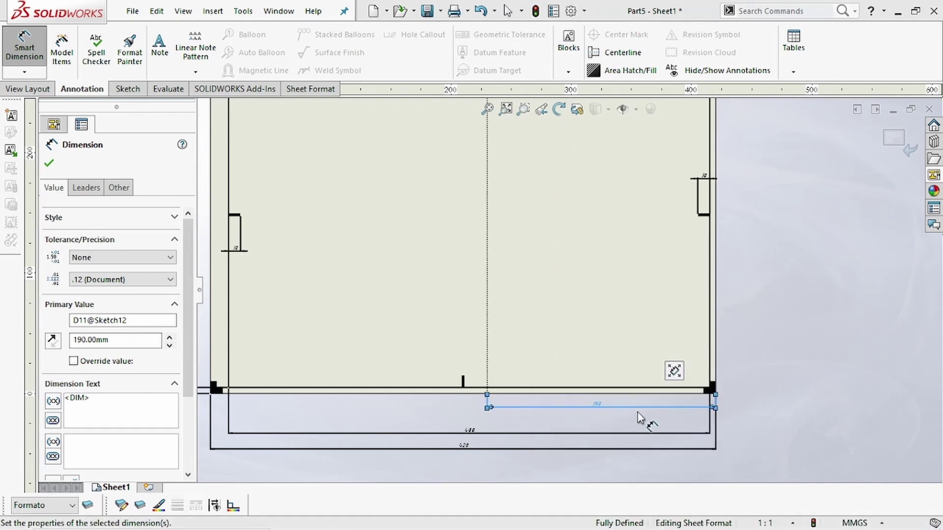
key(Escape)
scroll(400, 322, up, 2)
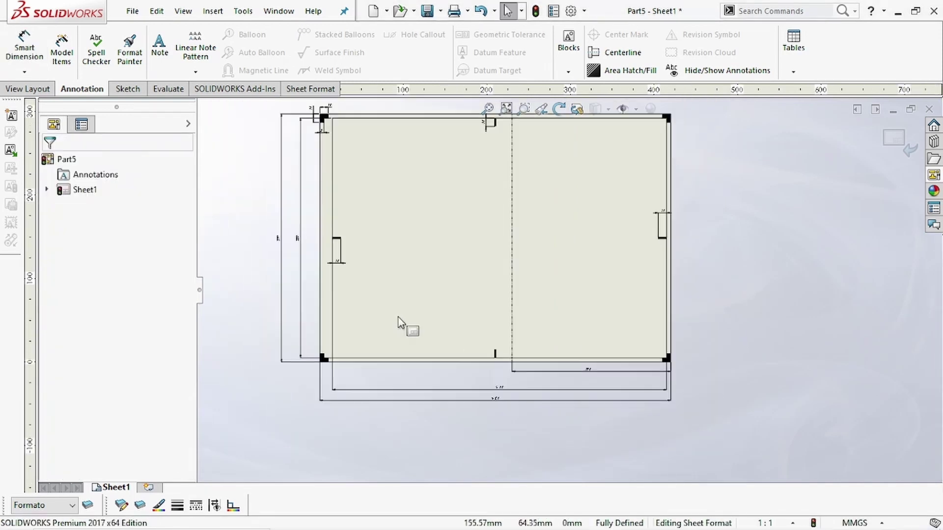
scroll(422, 295, down, 2)
scroll(428, 261, up, 2)
scroll(431, 267, down, 3)
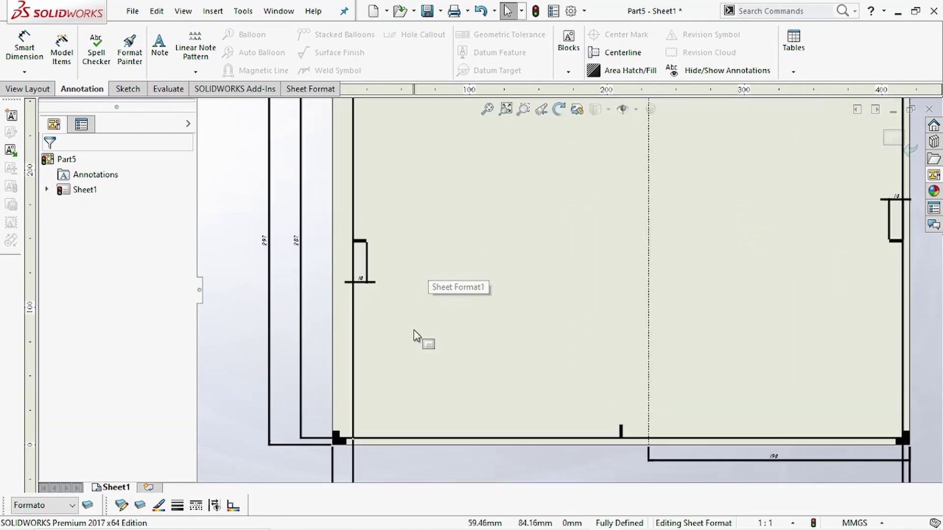
scroll(462, 240, up, 1)
scroll(484, 193, up, 1)
scroll(488, 190, down, 1)
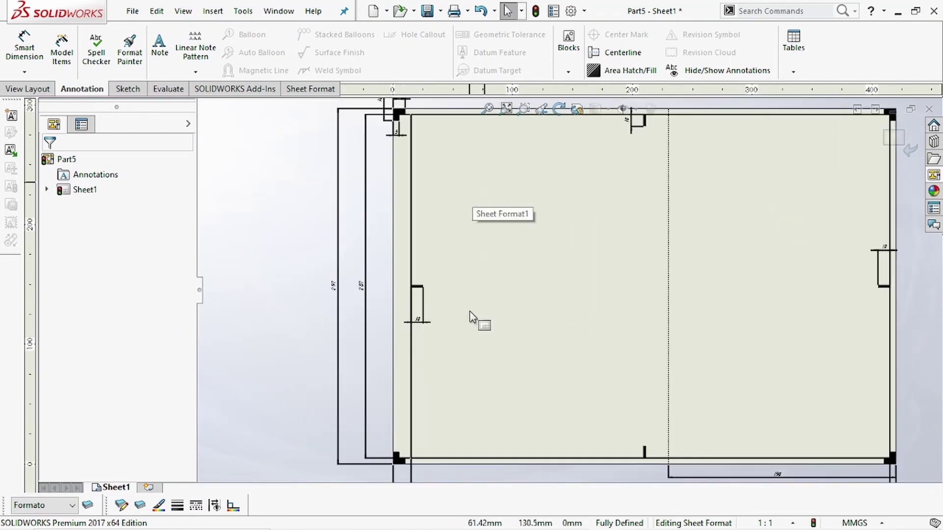
click(127, 89)
- Offset the dashed line 105 mm to the left to create a second vertical line
click(236, 50)
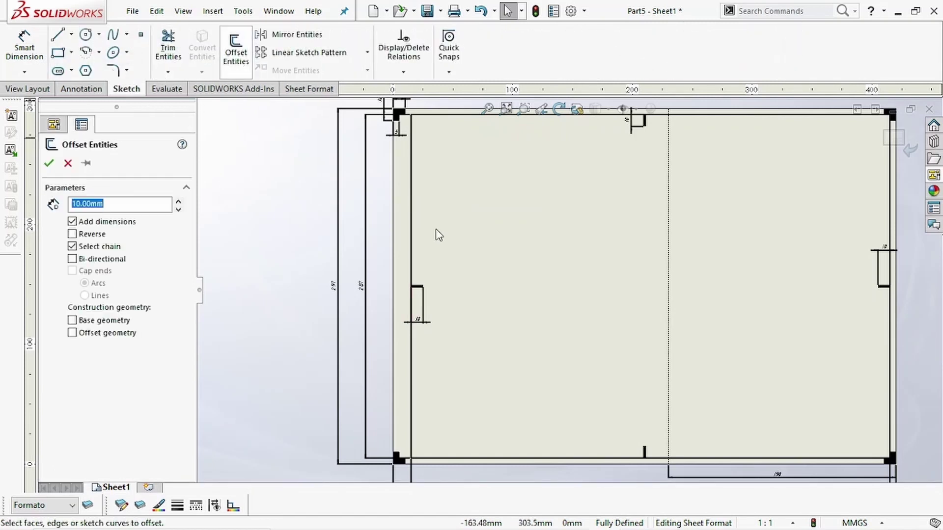
click(668, 334)
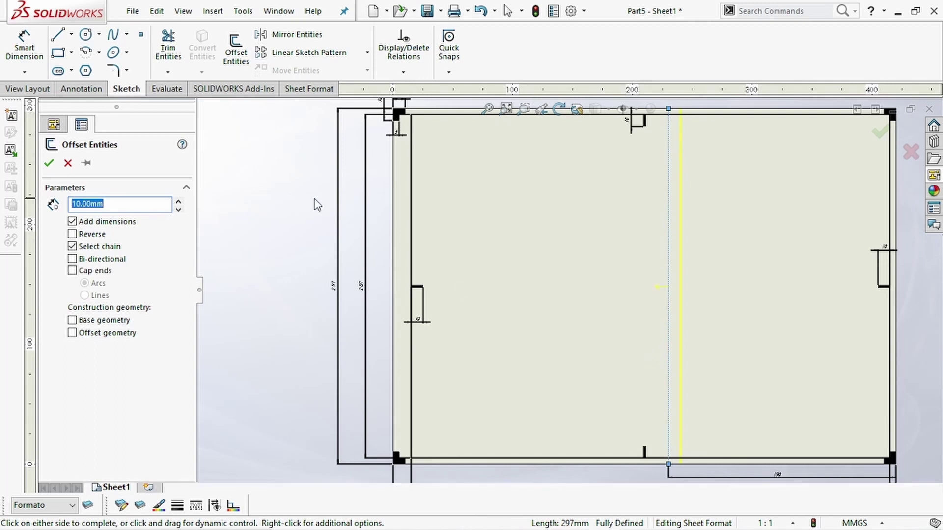
click(89, 236)
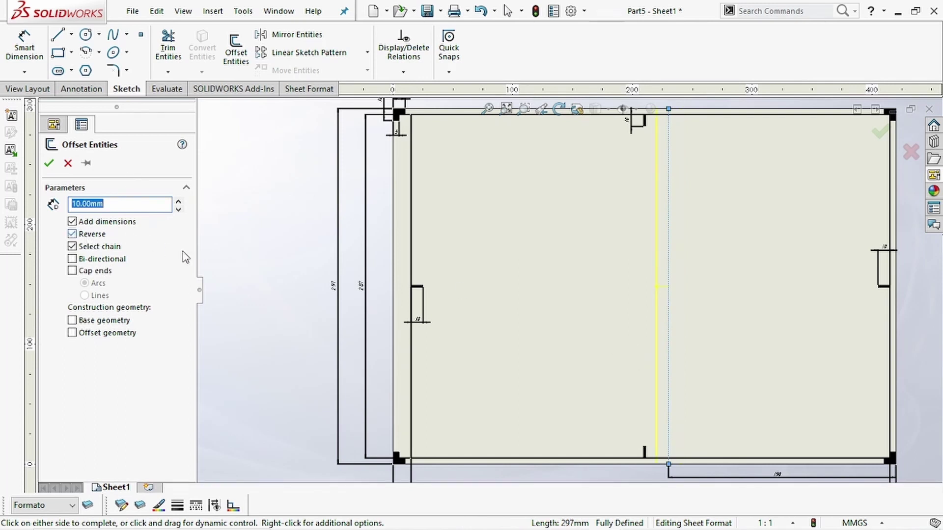
text(105)
key(Return)
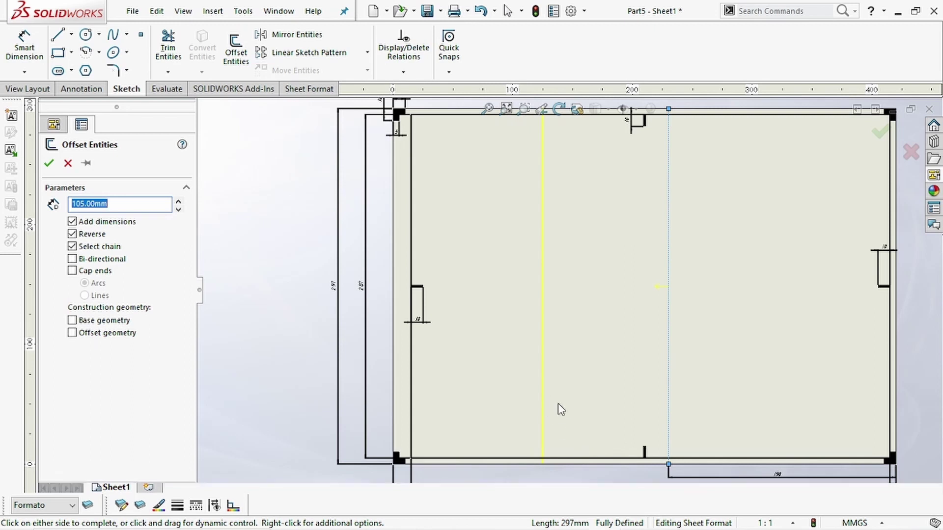
click(261, 263)
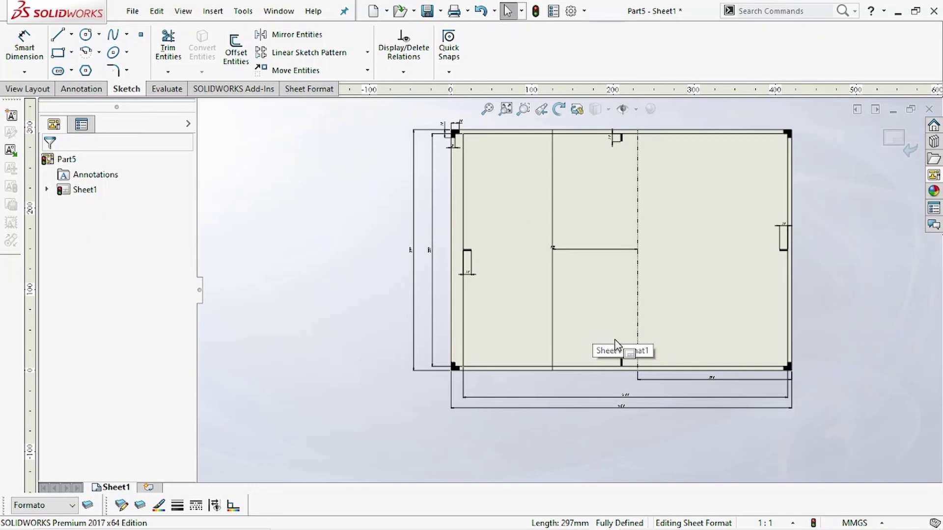
scroll(560, 263, down, 1)
scroll(575, 314, down, 4)
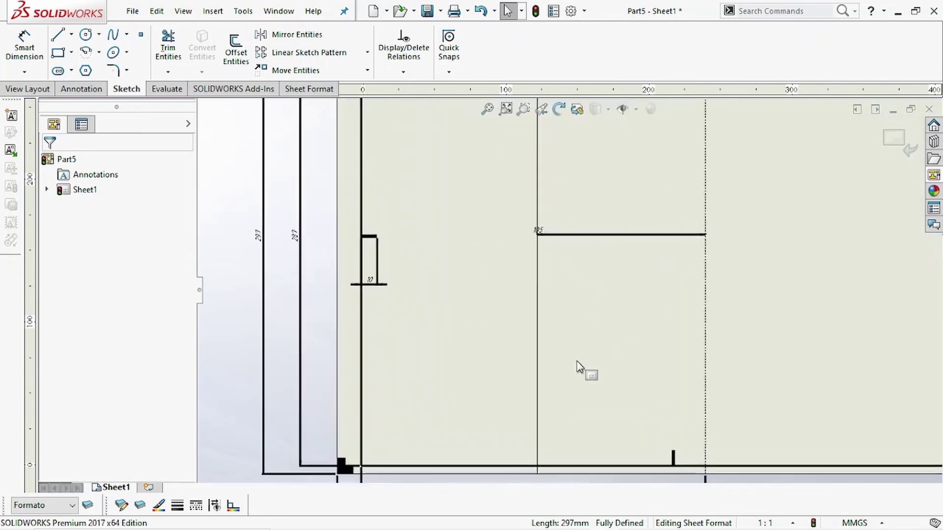
- Make the offset line dashed and move its 105 dimension up to mid-sheet
click(530, 408)
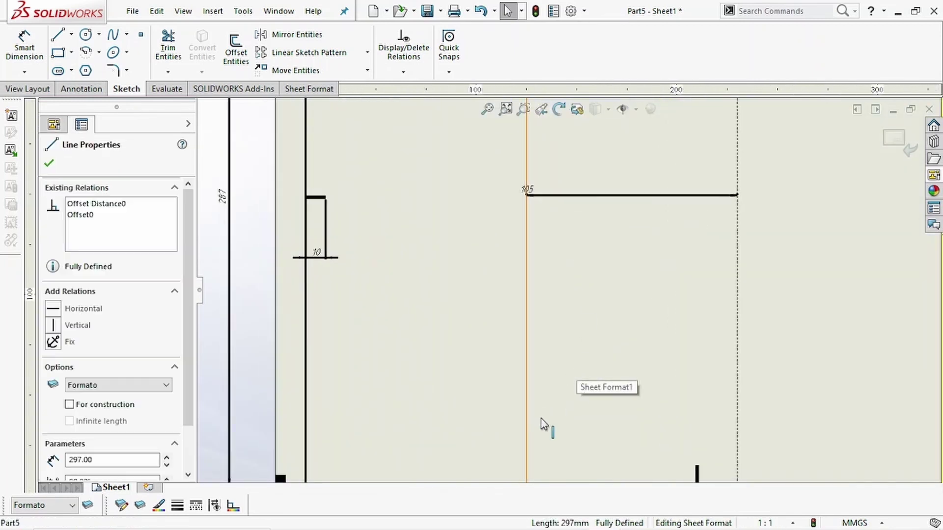
click(196, 506)
click(289, 409)
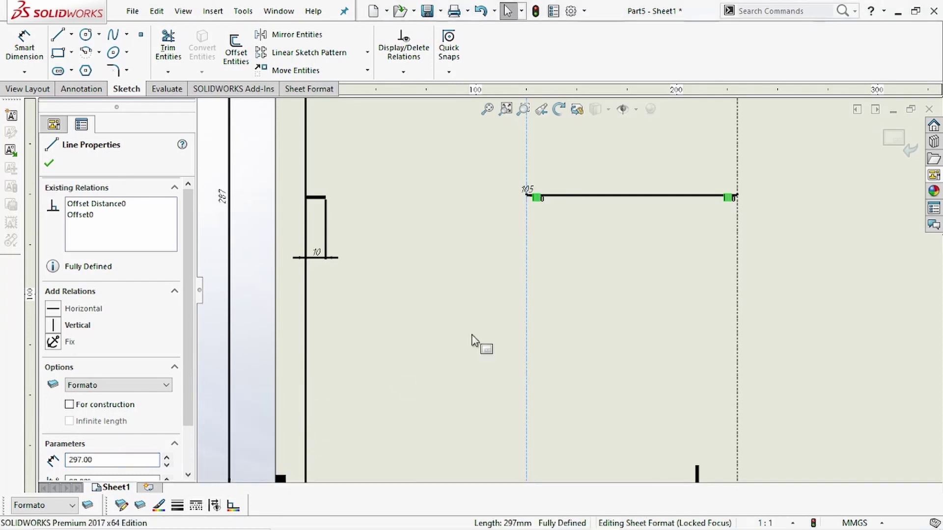
click(49, 164)
scroll(462, 287, up, 5)
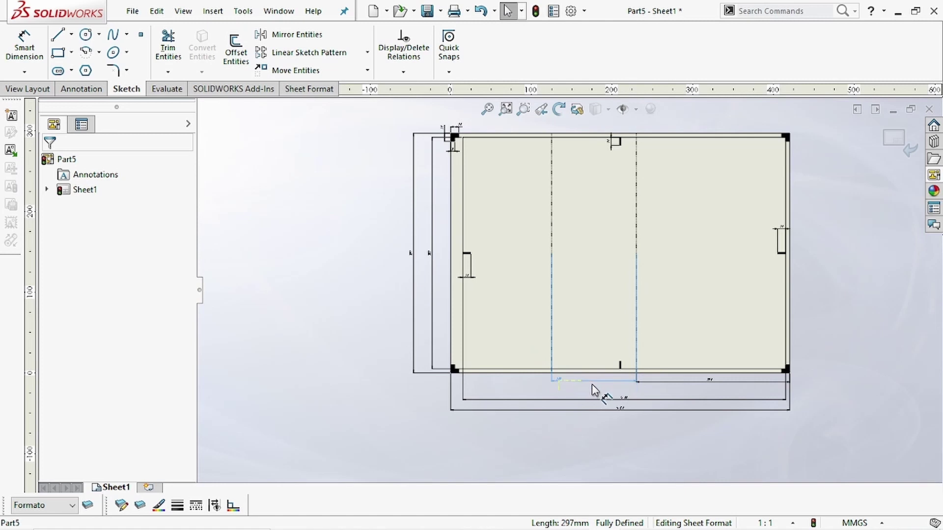
drag(593, 389, 593, 253)
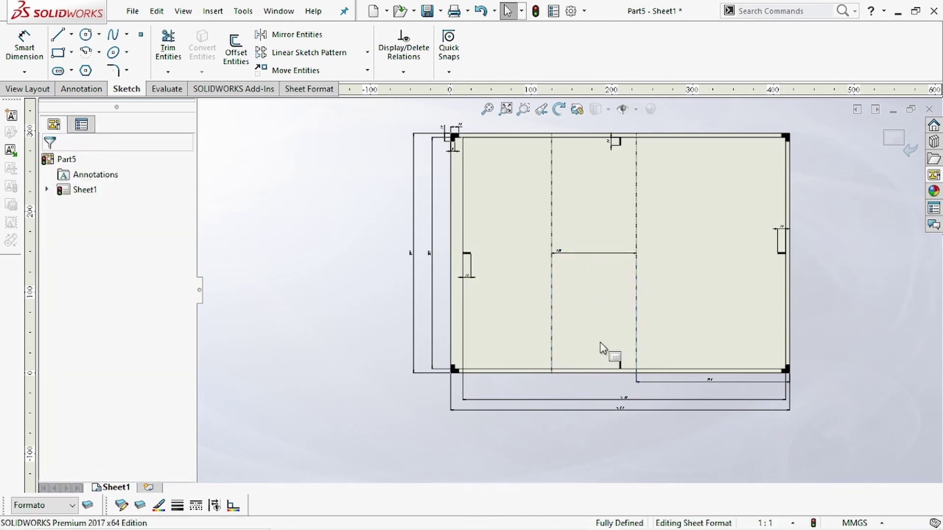
scroll(603, 348, down, 4)
- Trim away the dashed lines between the top and bottom border lines, leaving margin stubs
click(168, 49)
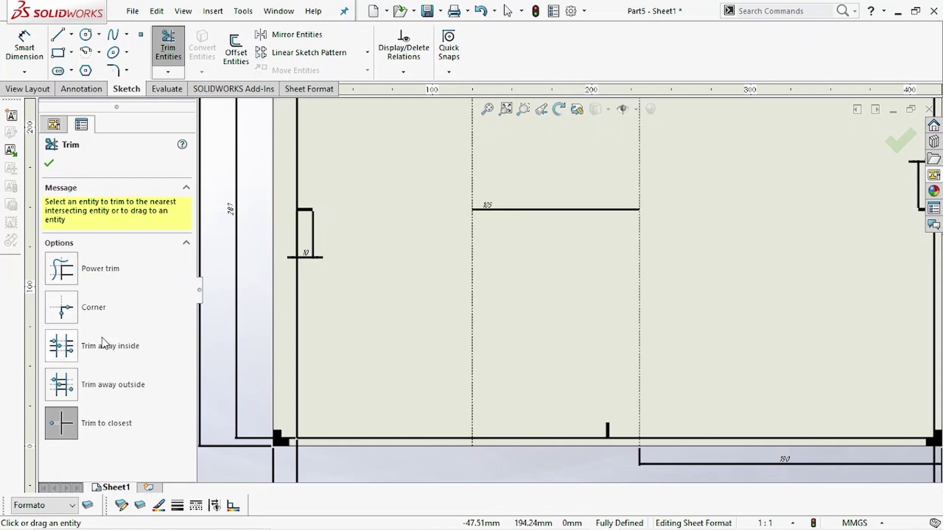
click(61, 348)
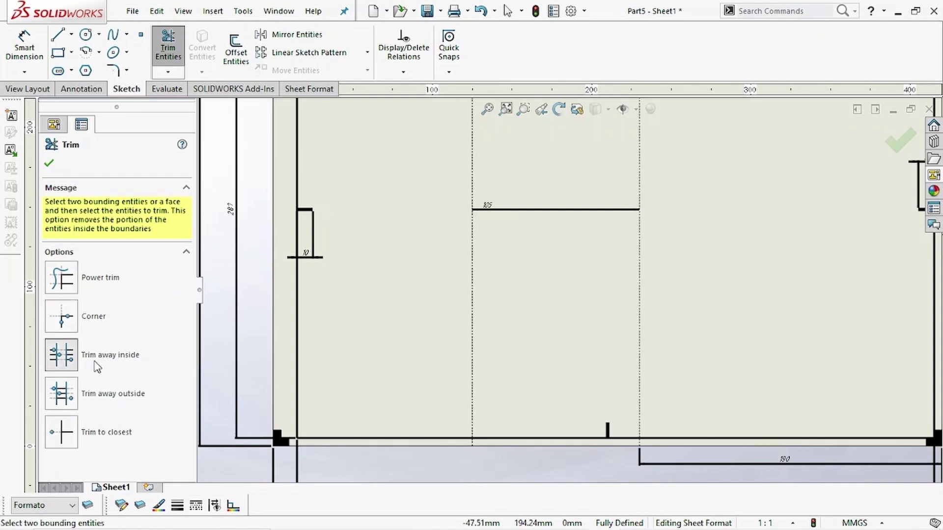
click(427, 438)
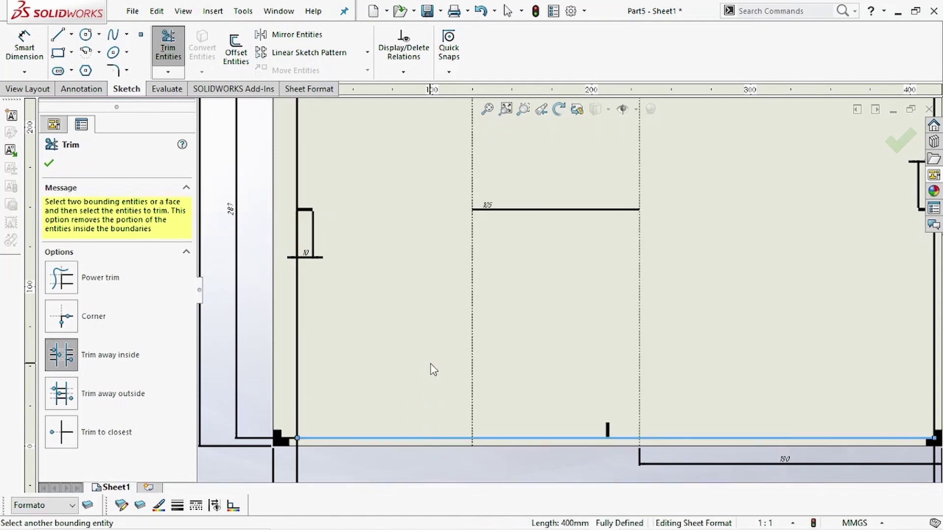
scroll(431, 365, up, 4)
click(508, 142)
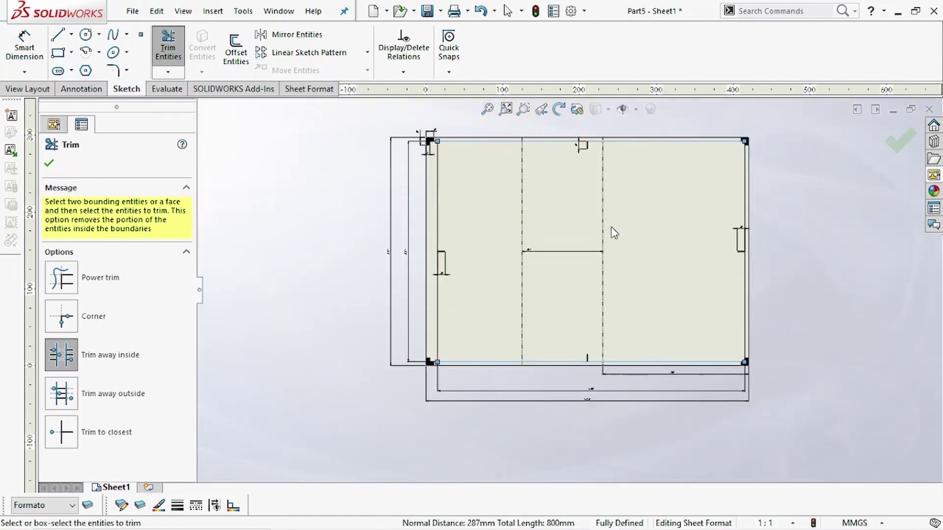
drag(614, 201, 480, 228)
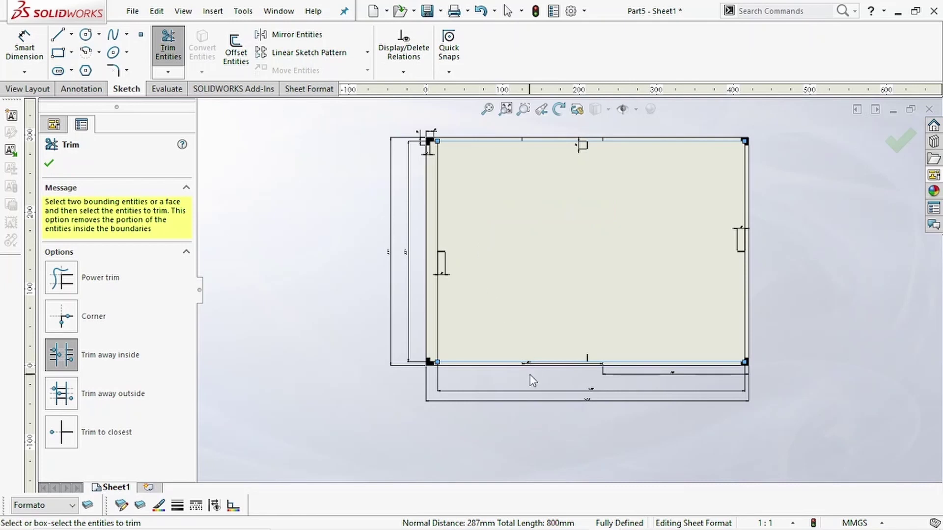
scroll(556, 369, down, 2)
scroll(574, 155, up, 1)
scroll(565, 161, down, 3)
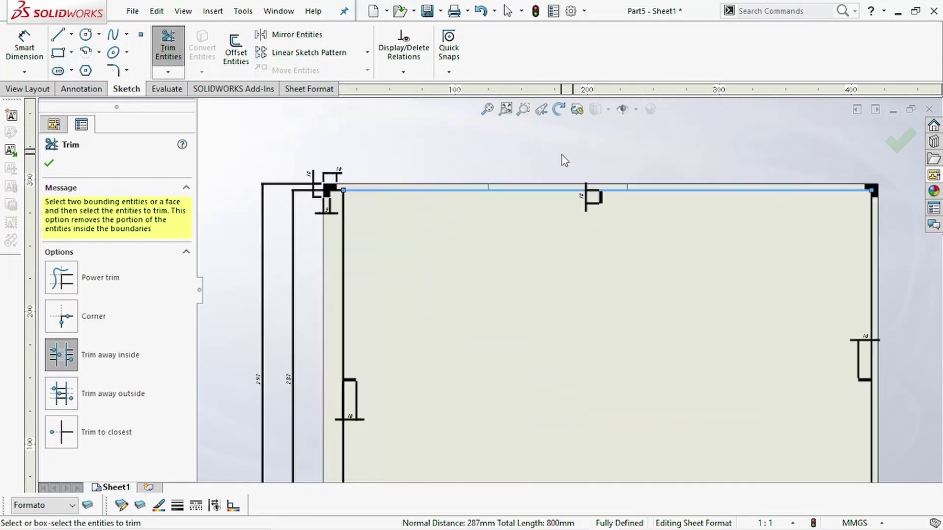
scroll(493, 231, down, 2)
scroll(484, 293, down, 1)
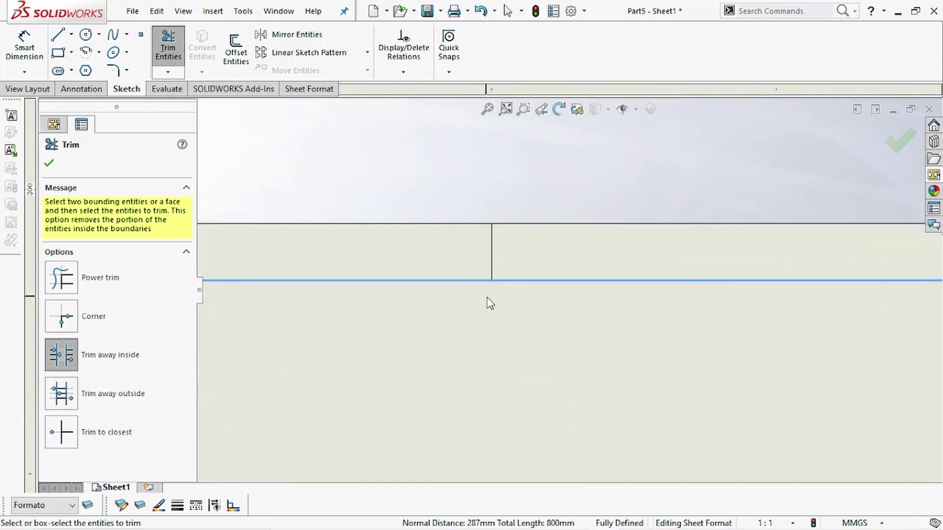
click(49, 163)
drag(474, 306, 516, 185)
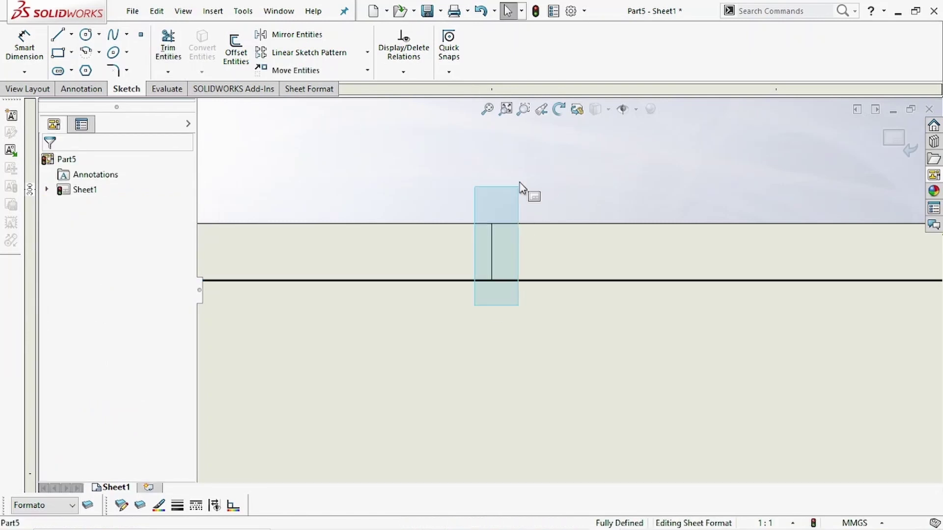
- Check the line style of the margin stubs, leaving them unchanged
click(196, 507)
click(279, 413)
click(442, 414)
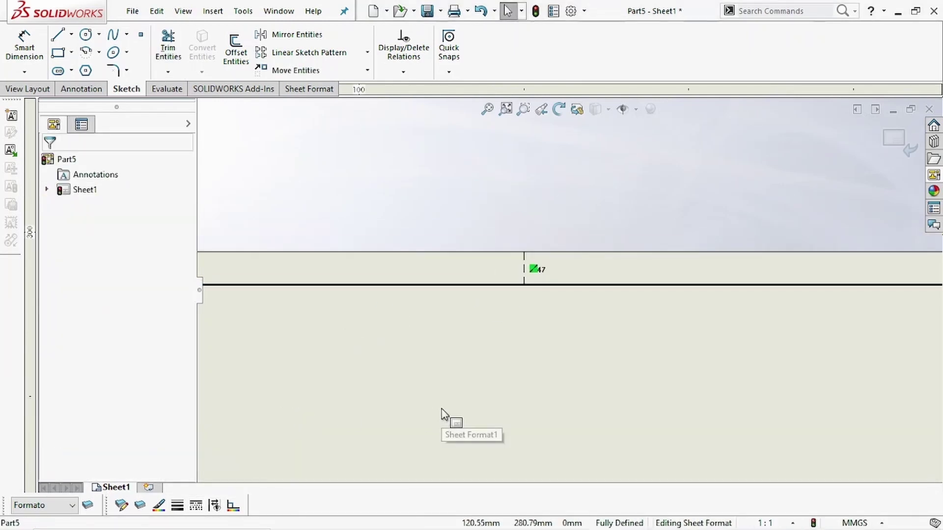
scroll(467, 404, up, 2)
scroll(824, 297, down, 2)
scroll(786, 290, down, 3)
scroll(614, 314, down, 1)
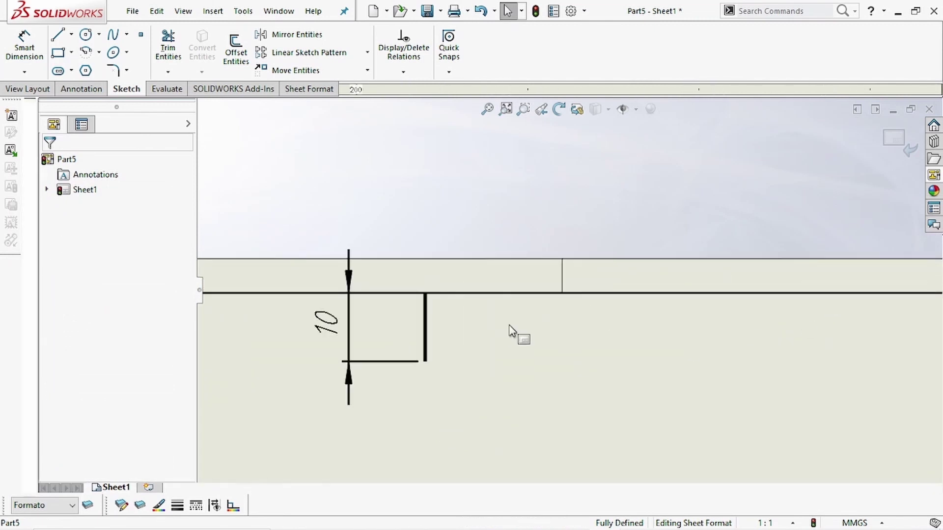
click(563, 275)
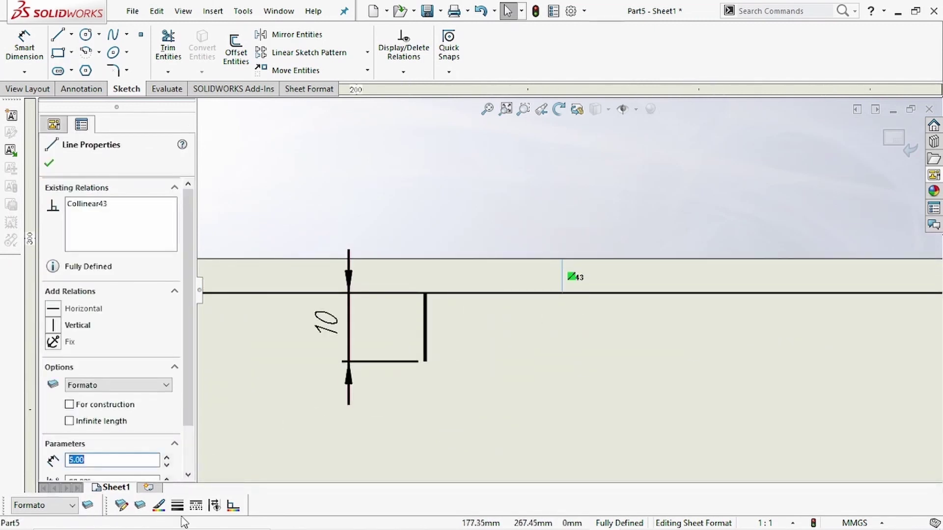
click(196, 506)
click(272, 410)
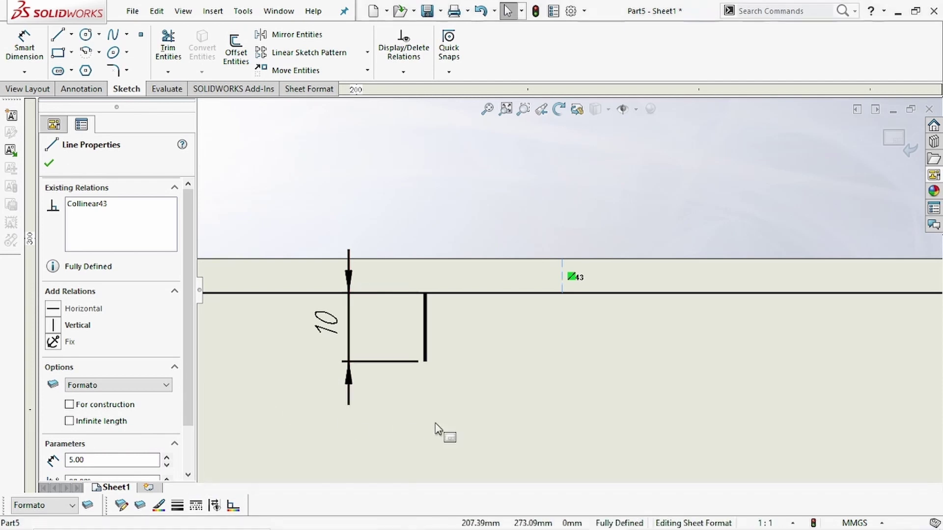
click(435, 432)
scroll(461, 430, up, 2)
scroll(484, 430, up, 2)
scroll(487, 426, up, 2)
scroll(487, 425, up, 2)
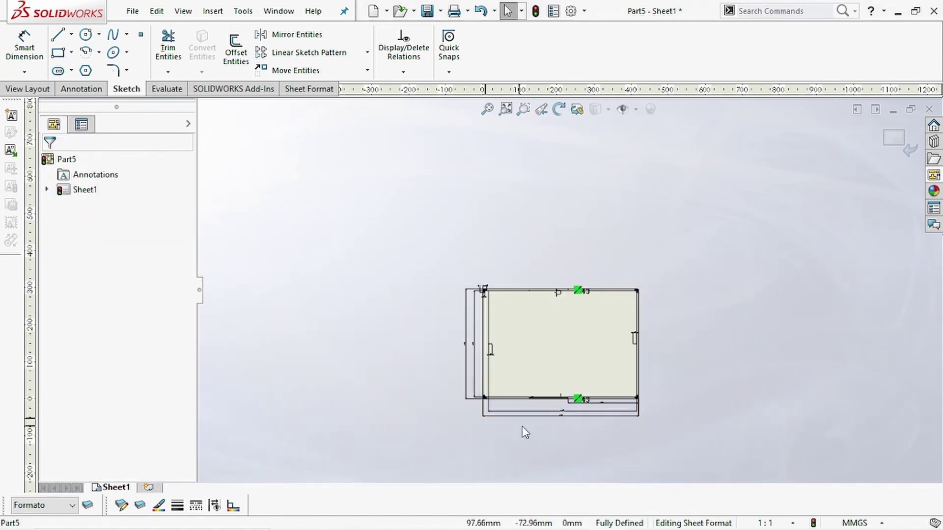
scroll(523, 430, down, 2)
scroll(576, 370, down, 2)
scroll(543, 358, down, 3)
scroll(471, 333, down, 2)
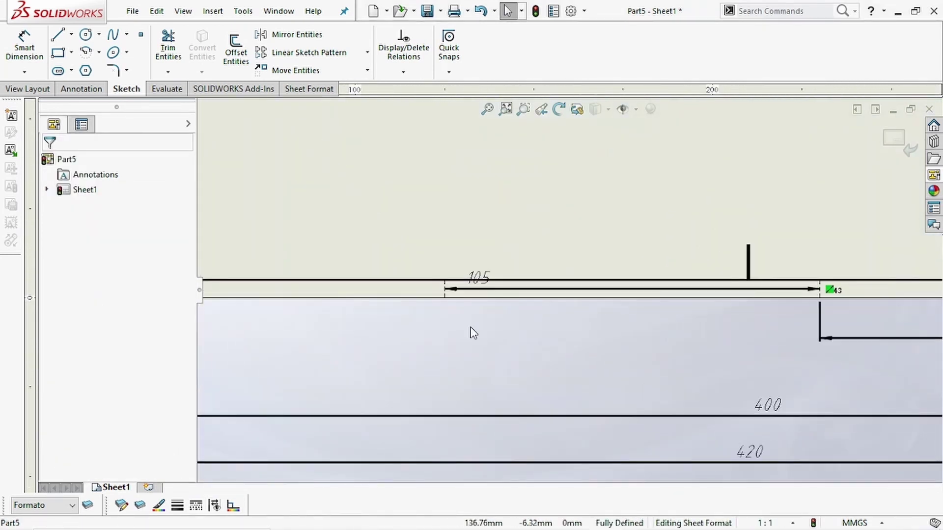
- Move the 105 dimension below the bottom border strip between the two stubs
drag(496, 296, 501, 327)
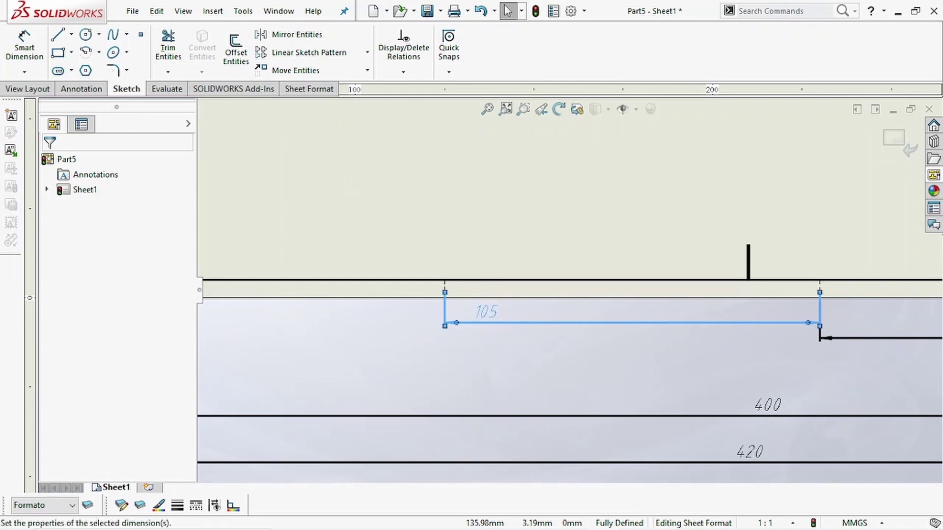
click(627, 375)
scroll(627, 375, up, 3)
scroll(627, 375, up, 1)
scroll(741, 178, up, 2)
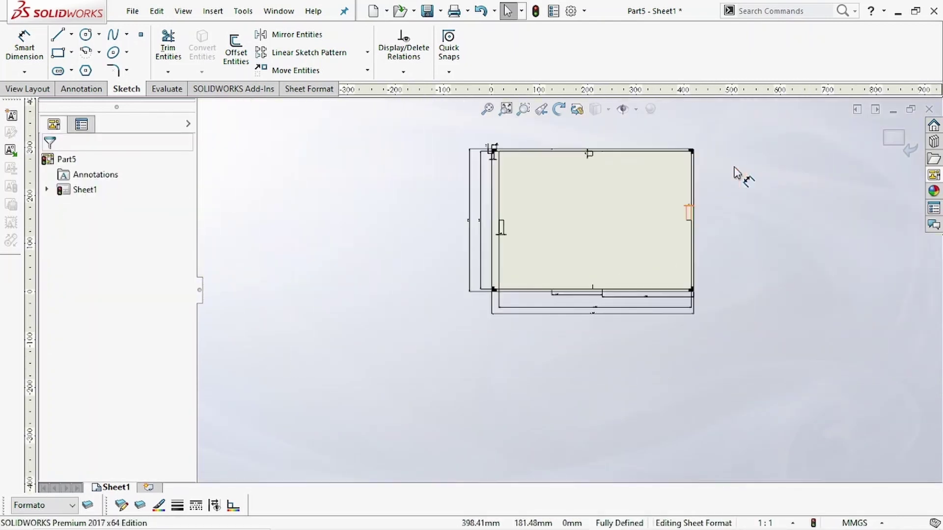
scroll(636, 196, down, 1)
scroll(604, 326, down, 2)
scroll(549, 363, up, 1)
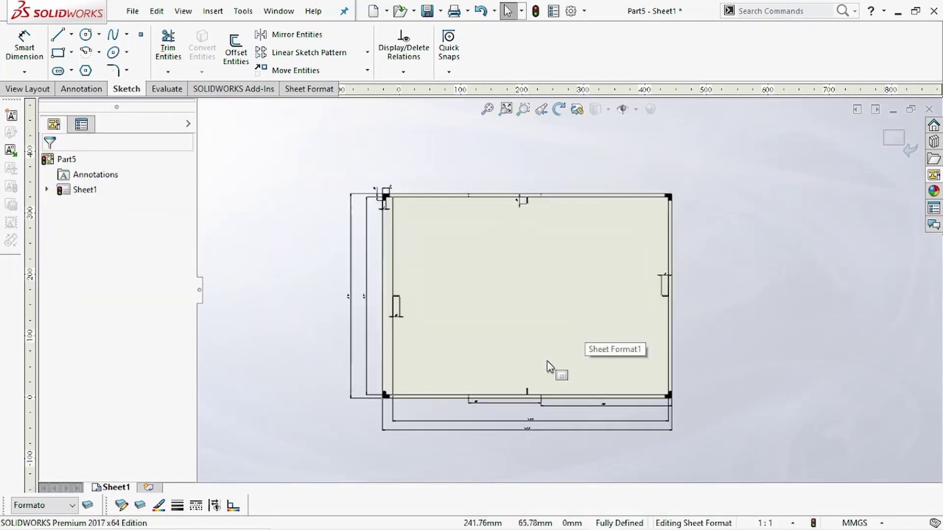
scroll(565, 327, down, 2)
scroll(540, 309, down, 1)
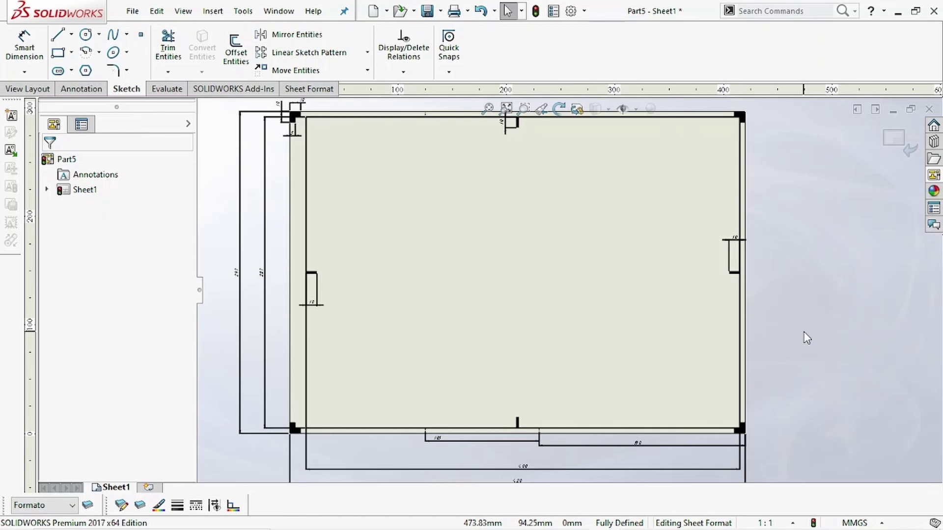
- Open Automatic Border from the Sheet Format1 context menu in the FeatureManager tree
right_click(287, 204)
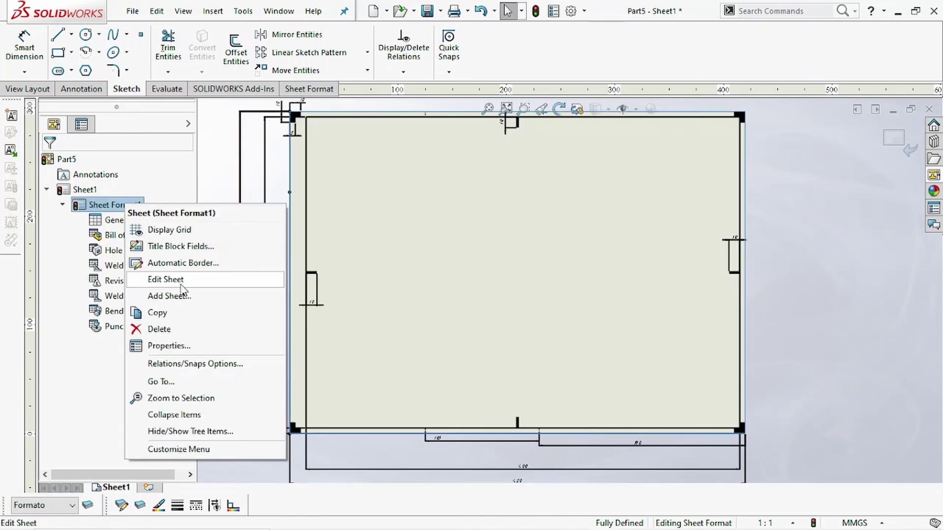
click(176, 265)
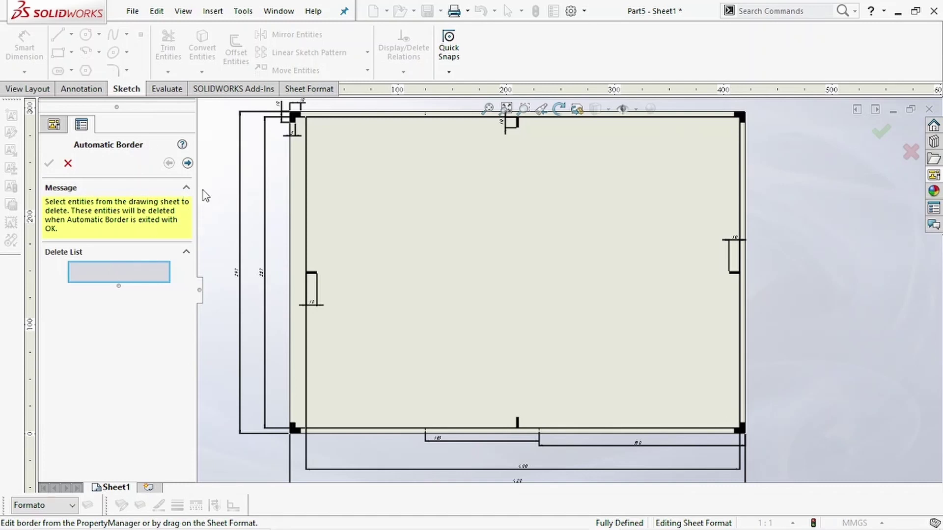
- Advance to the zone settings and choose the 50mm from center zone distribution
click(187, 163)
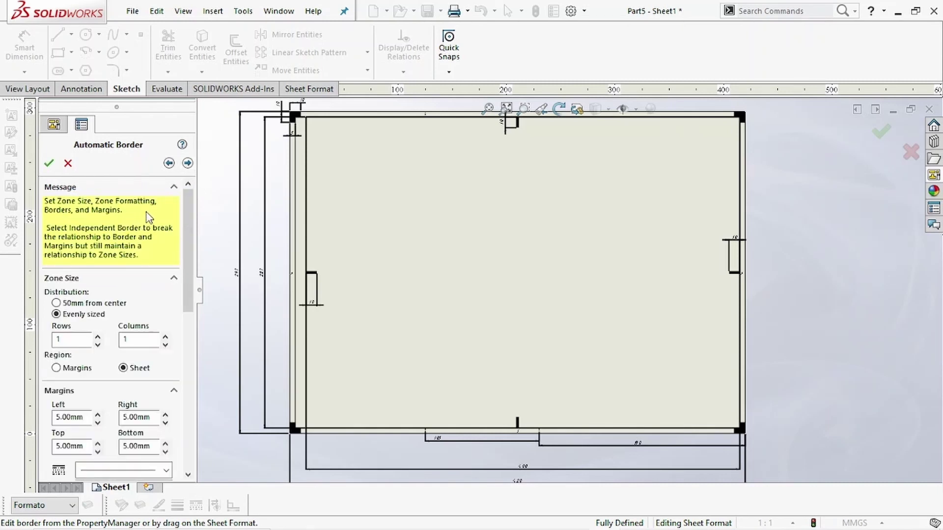
scroll(186, 256, down, 3)
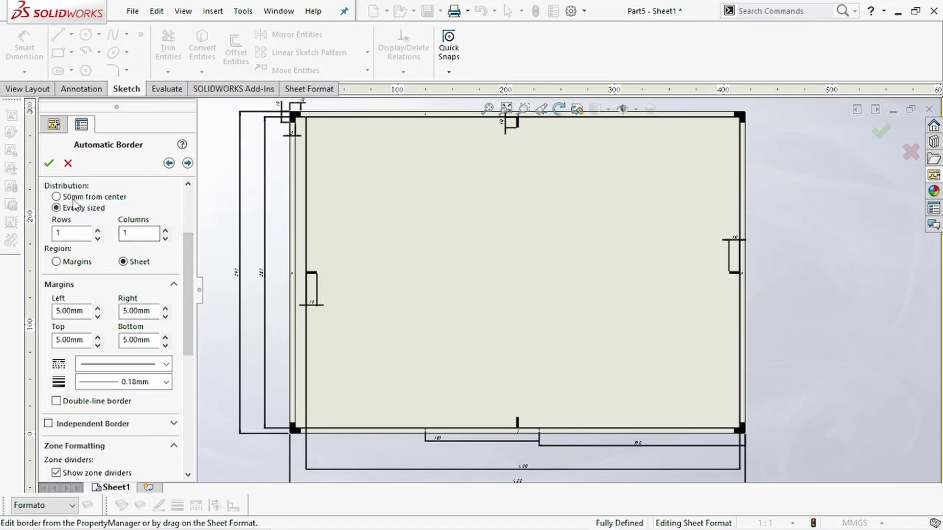
mouse_move(92, 303)
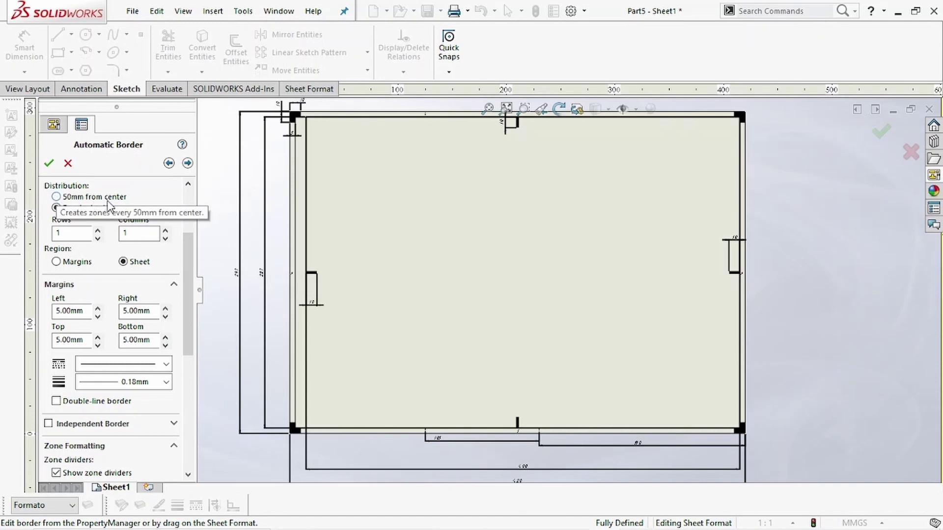
click(57, 197)
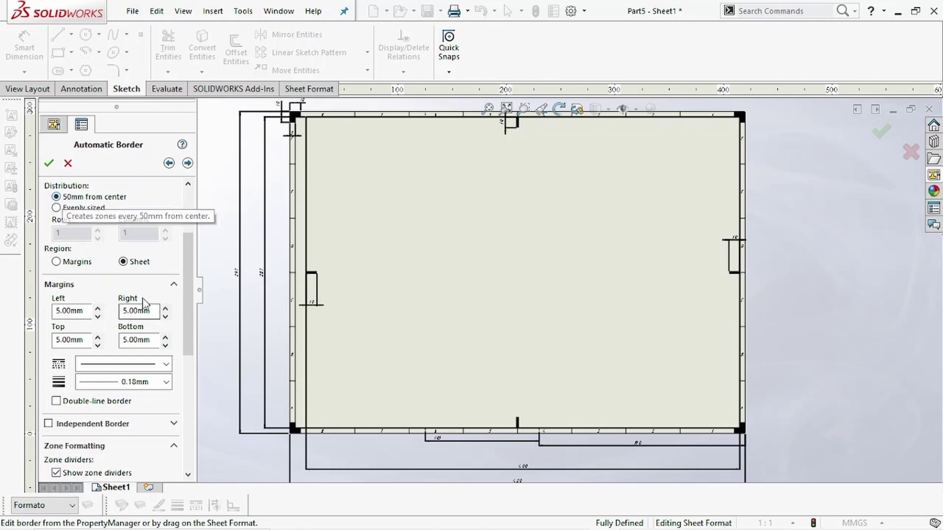
scroll(191, 257, down, 3)
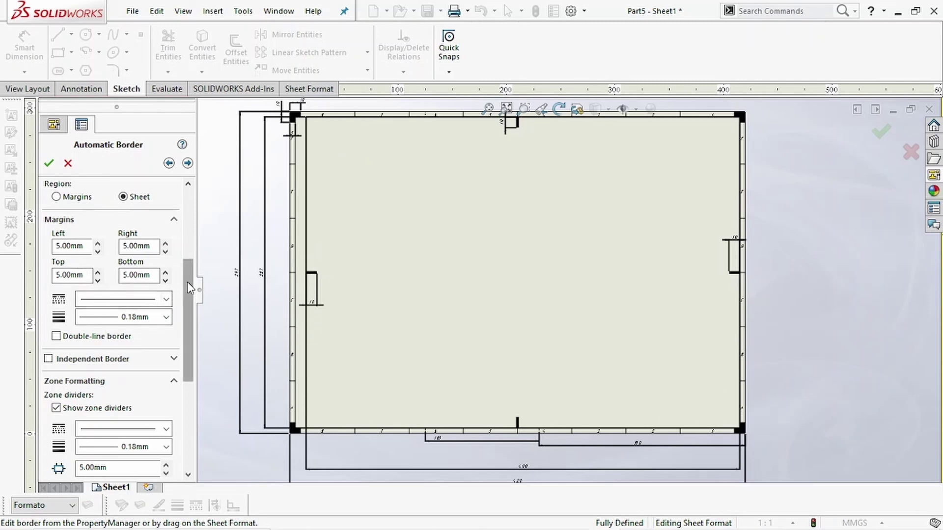
- Set the Automatic Border outer line width to 0.7mm
scroll(186, 290, down, 1)
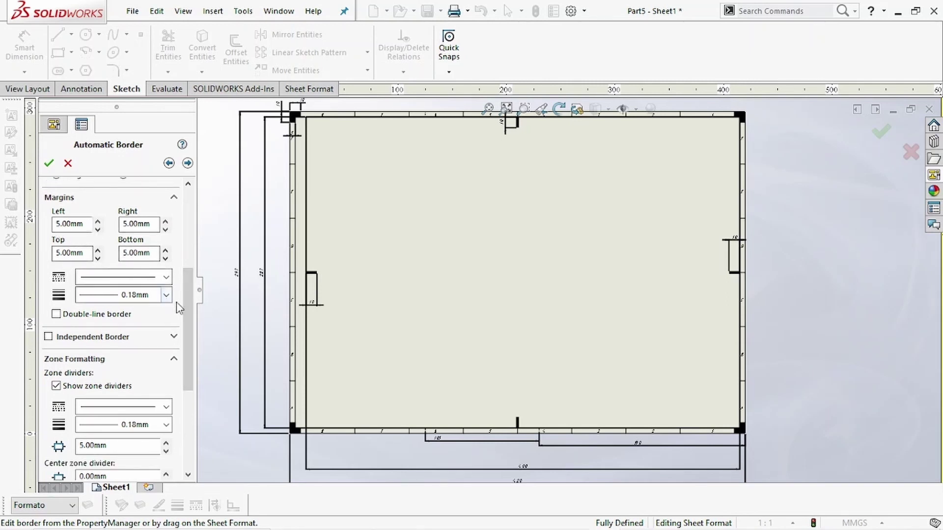
drag(186, 299, 193, 390)
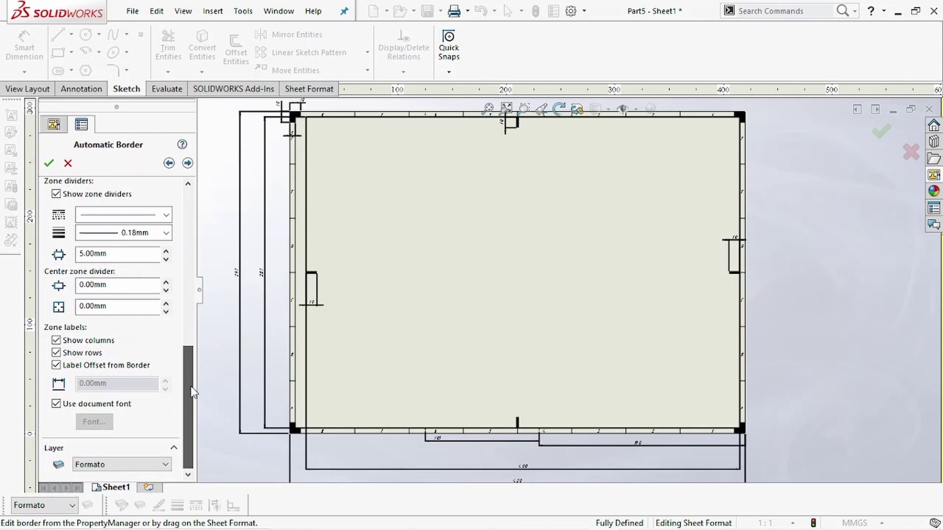
scroll(192, 392, up, 1)
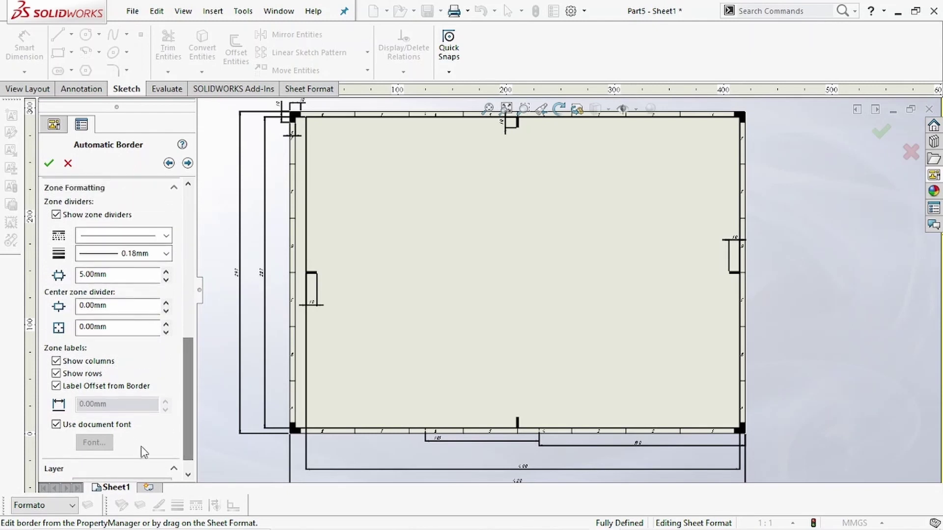
scroll(193, 377, up, 1)
scroll(193, 377, up, 1)
scroll(193, 378, up, 1)
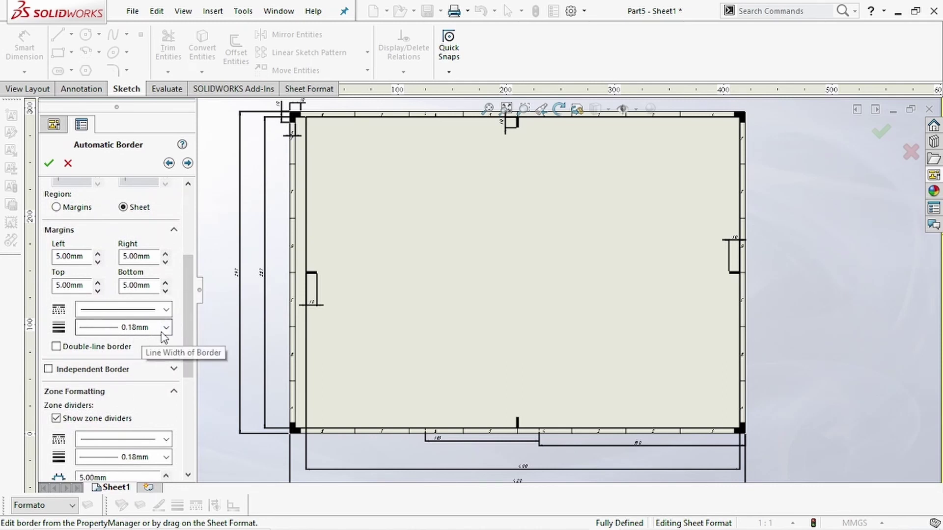
scroll(184, 295, up, 2)
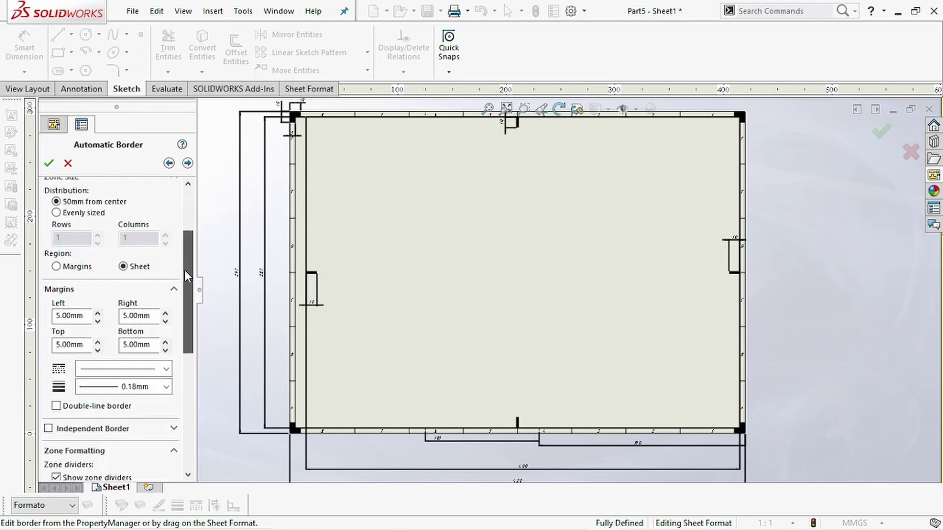
click(166, 387)
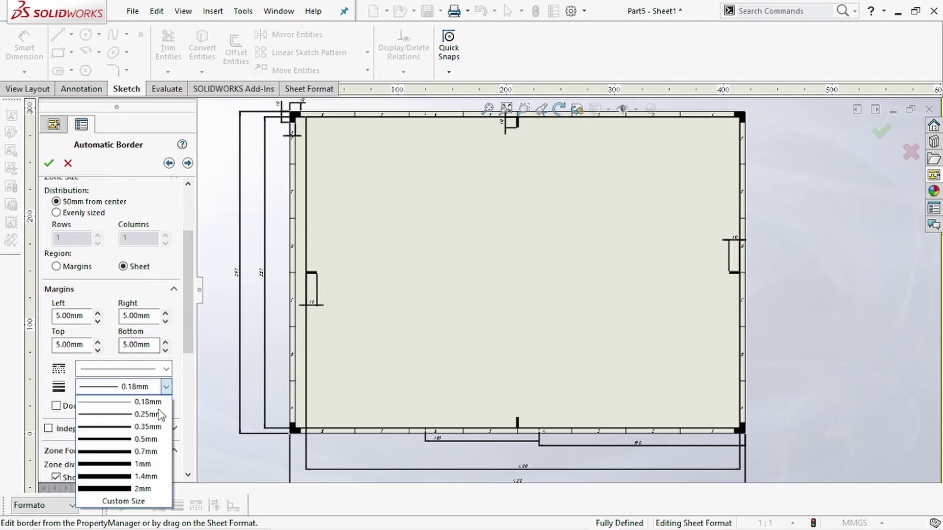
click(149, 451)
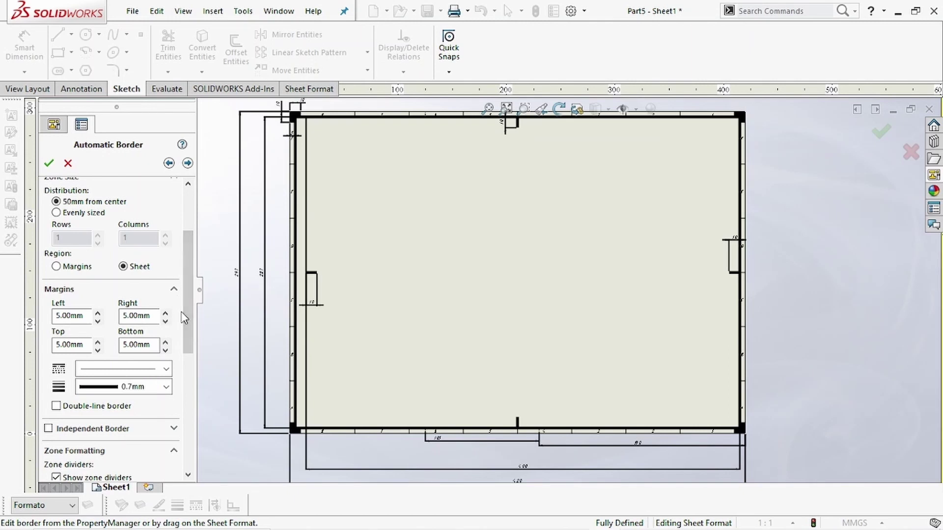
drag(186, 289, 189, 373)
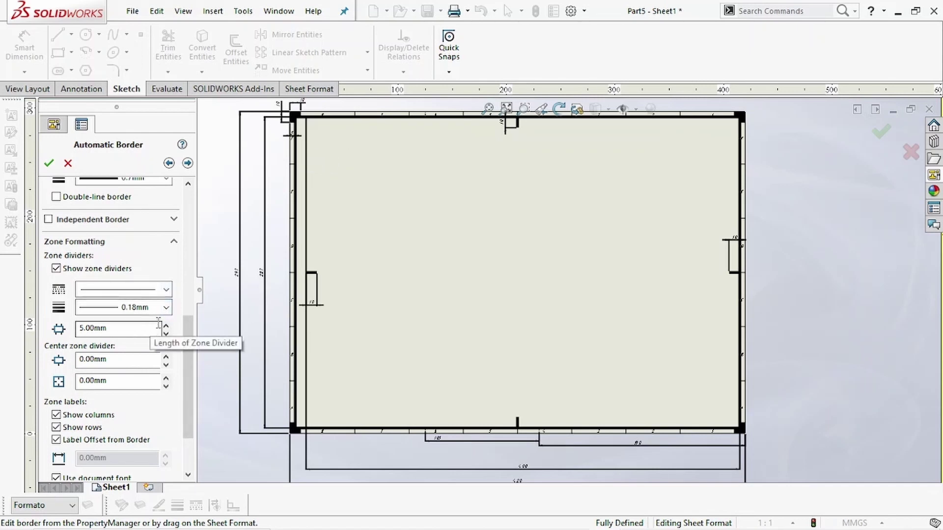
- Keep the zone dividers solid and set their thickness to 0.35mm
click(166, 289)
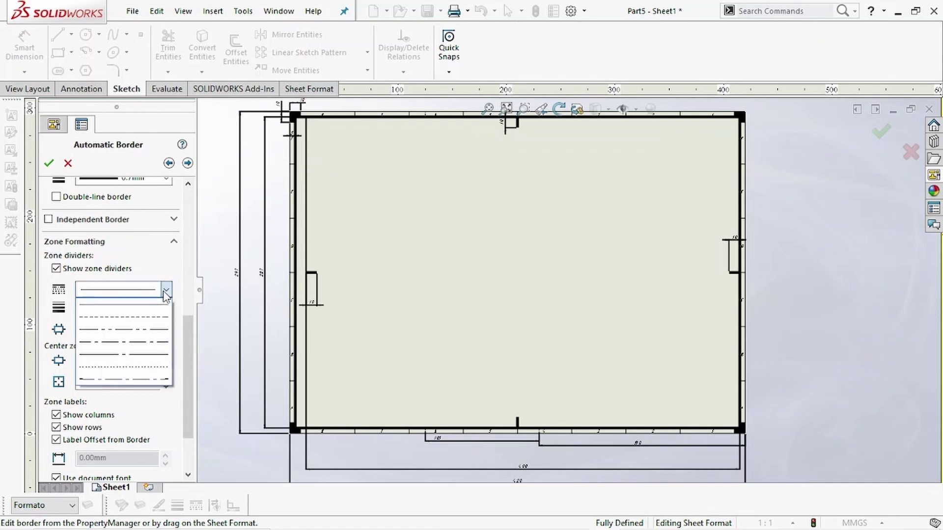
click(166, 307)
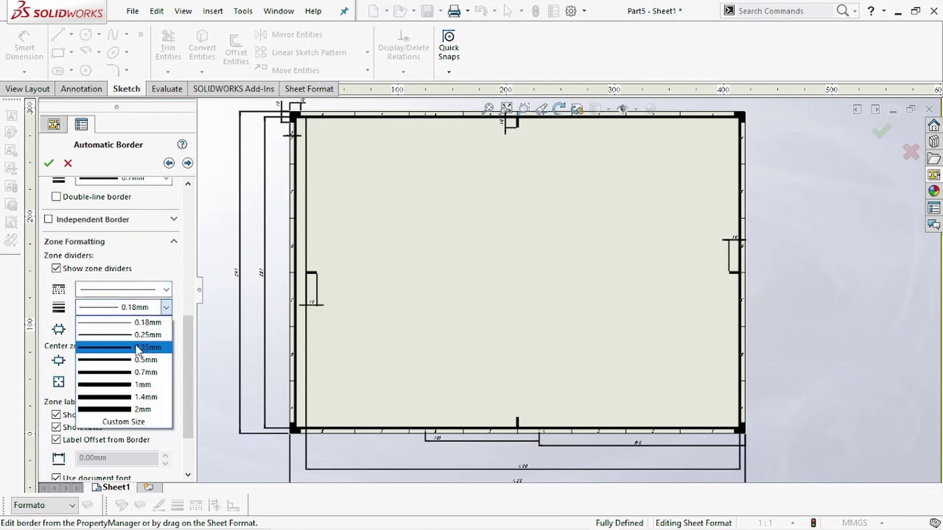
click(139, 347)
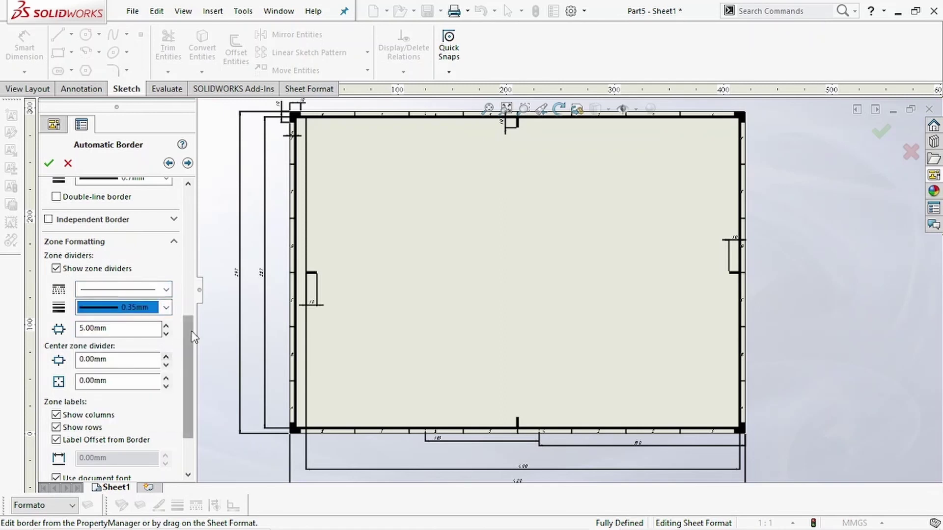
scroll(191, 373, down, 3)
- Turn off Use document font and give the zone labels a Regular font style
click(63, 404)
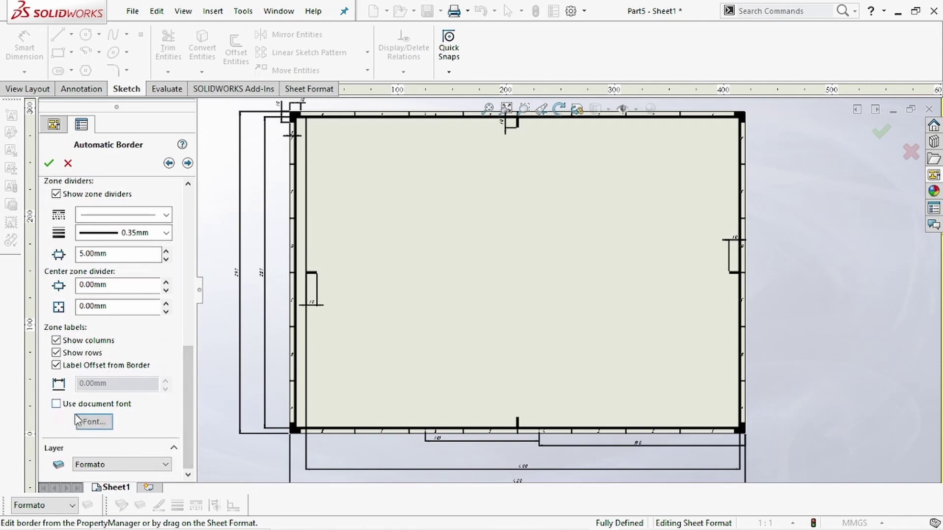
click(80, 421)
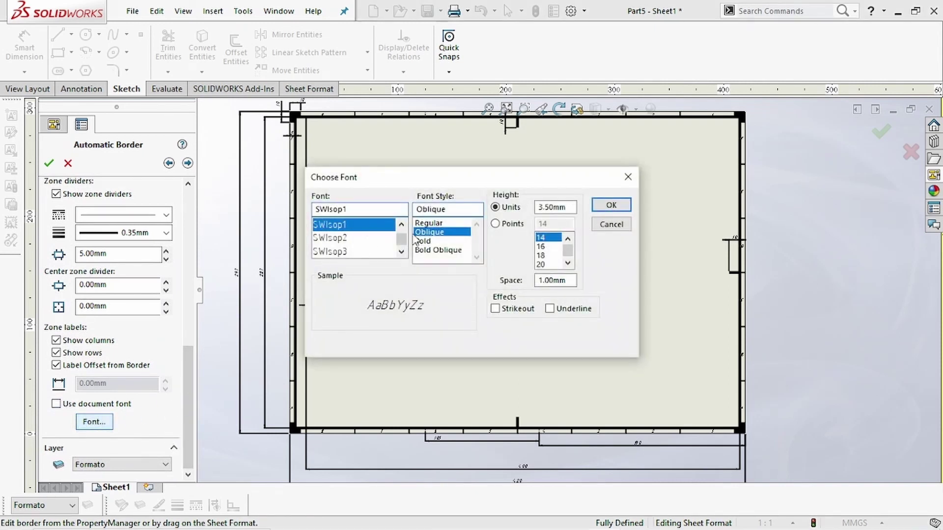
click(435, 223)
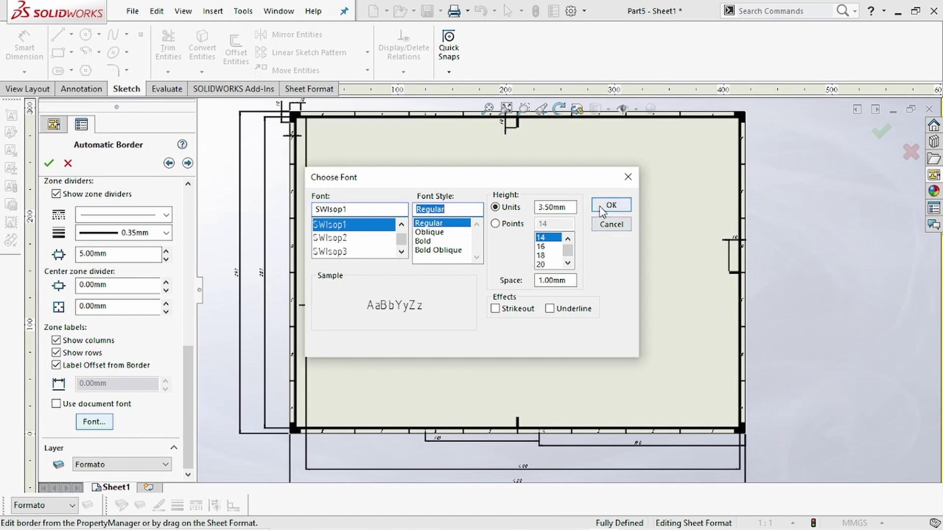
click(611, 205)
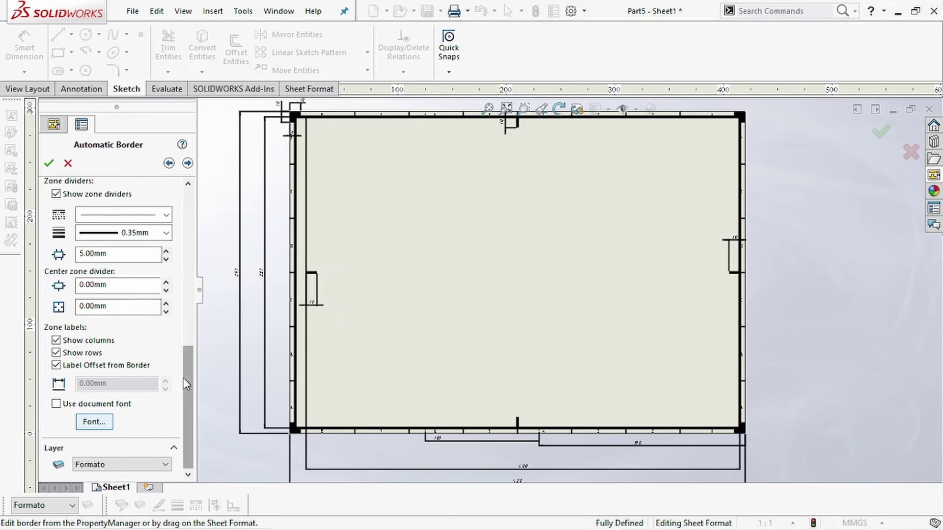
drag(184, 377, 199, 275)
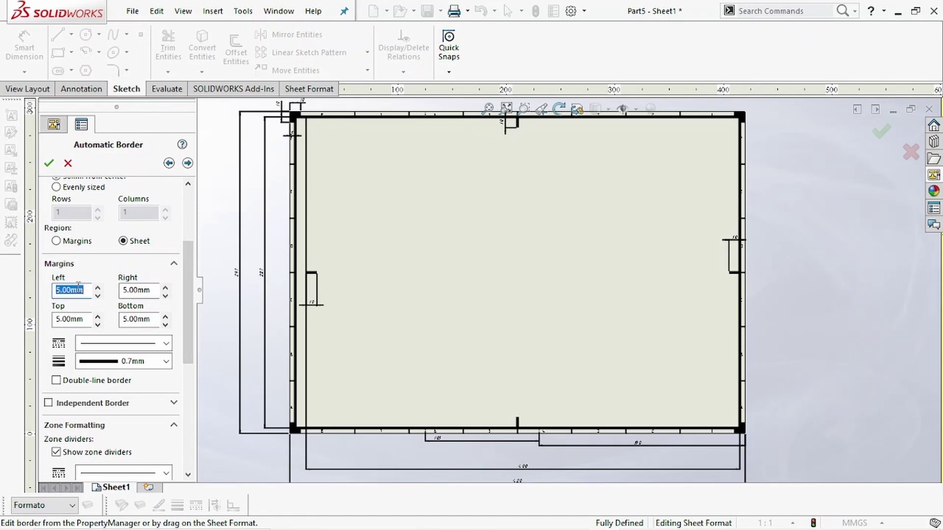
- Enter border margins of 20mm left and 10mm right, top and bottom, then inspect the preview
key(Tab)
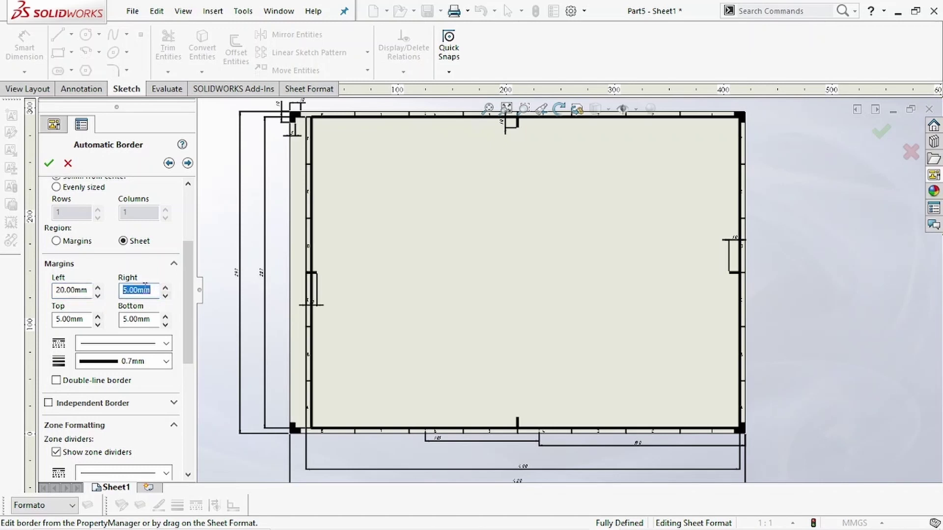
text(0)
key(Tab)
key(Tab)
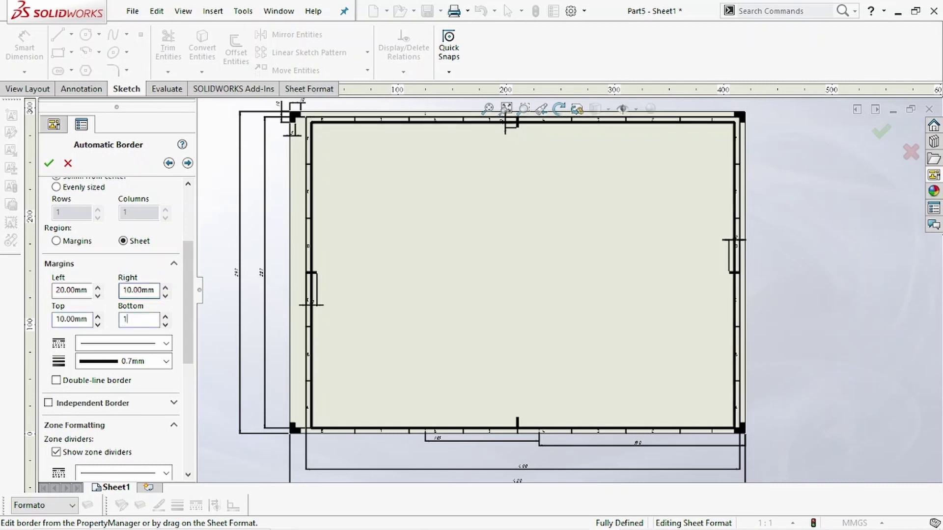
text(10)
key(Tab)
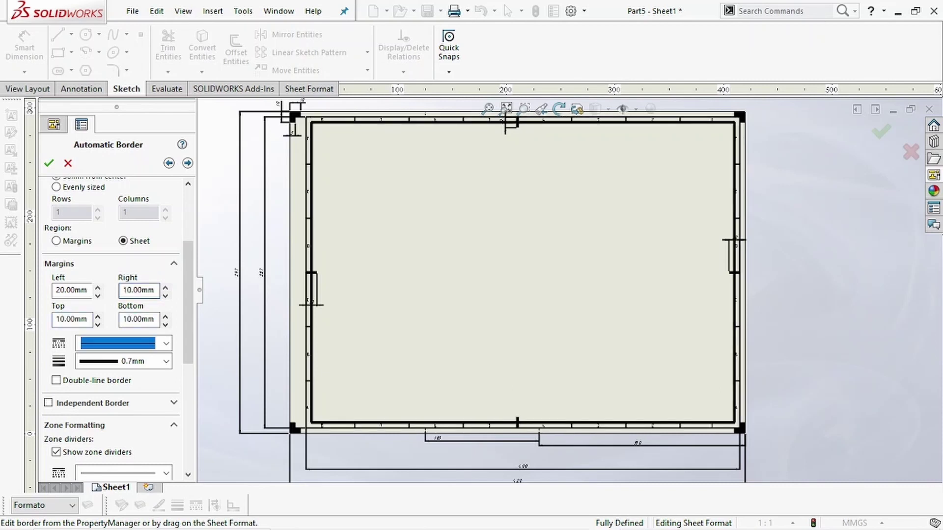
scroll(358, 406, down, 3)
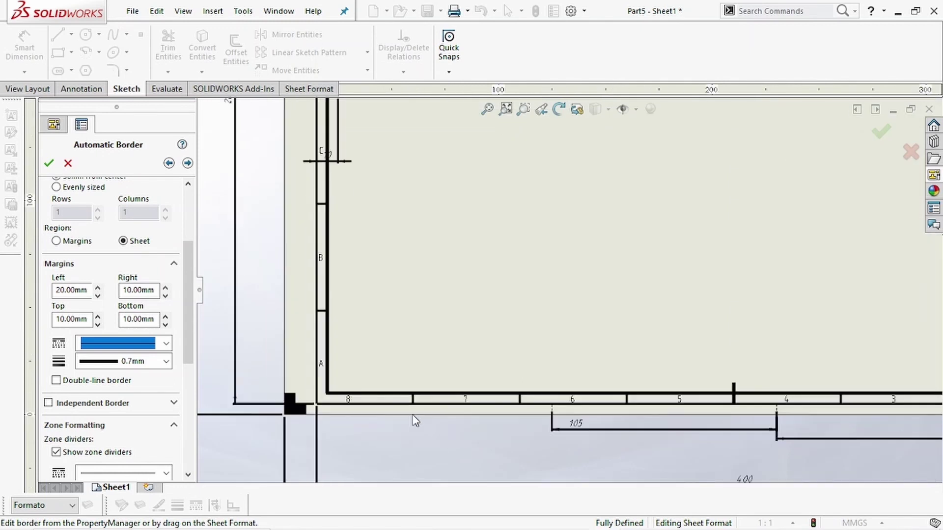
scroll(452, 363, up, 3)
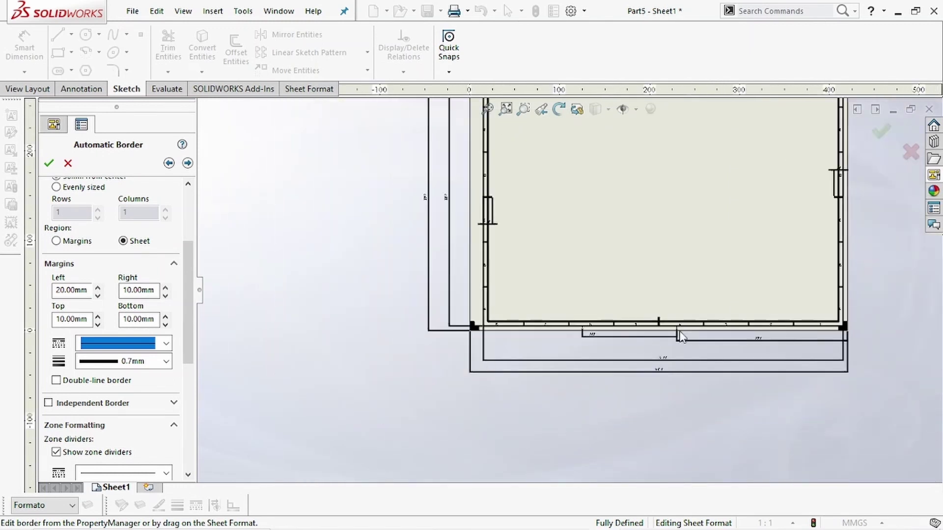
scroll(801, 291, down, 2)
scroll(800, 295, down, 2)
scroll(800, 310, down, 2)
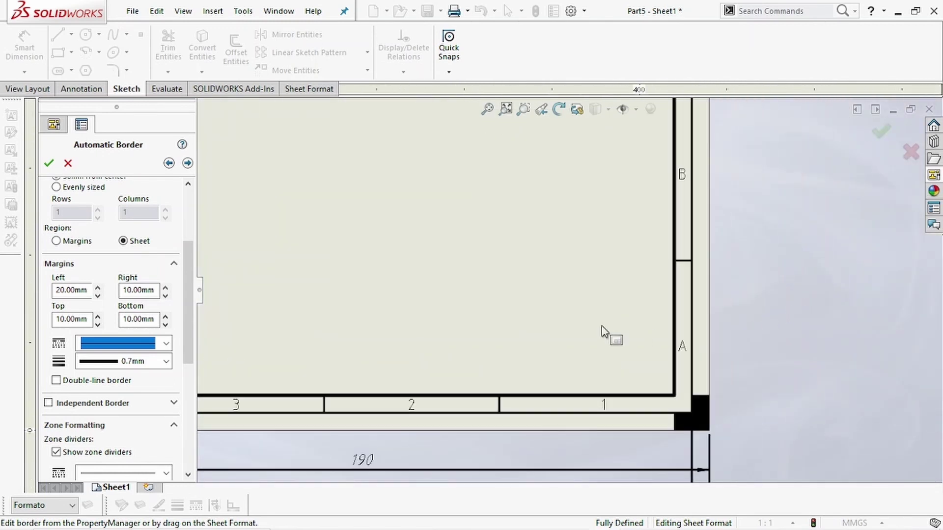
scroll(603, 331, up, 2)
scroll(486, 272, up, 2)
scroll(496, 260, up, 2)
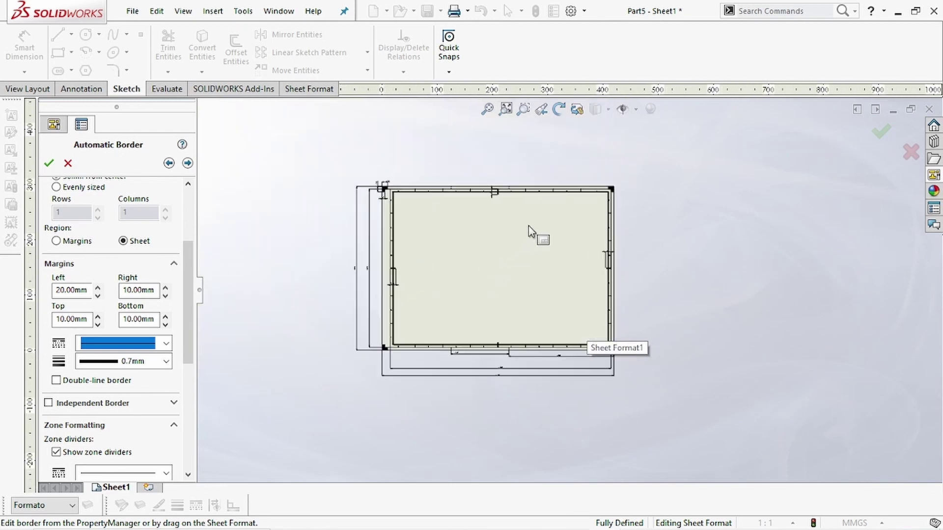
scroll(533, 230, down, 1)
scroll(491, 231, down, 1)
scroll(418, 206, down, 1)
scroll(390, 195, down, 2)
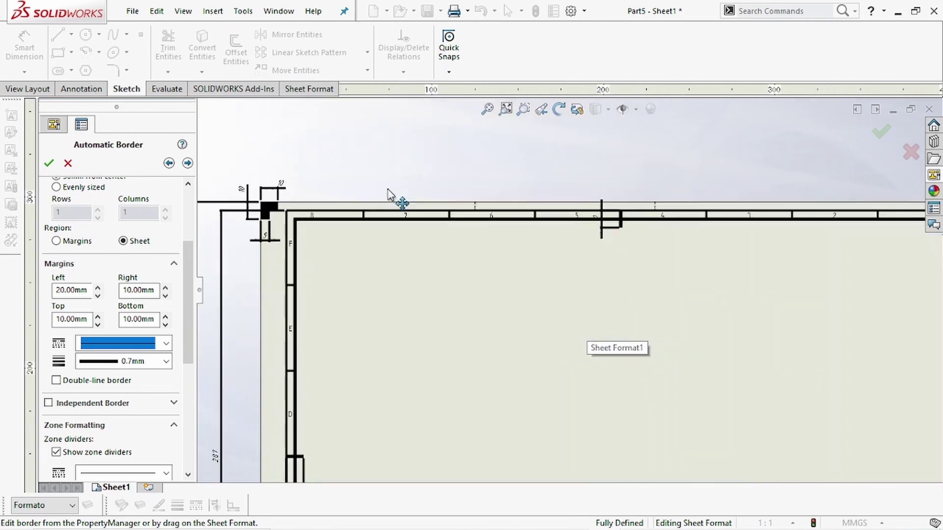
scroll(388, 197, up, 1)
scroll(420, 275, up, 1)
scroll(457, 284, up, 2)
scroll(673, 300, up, 2)
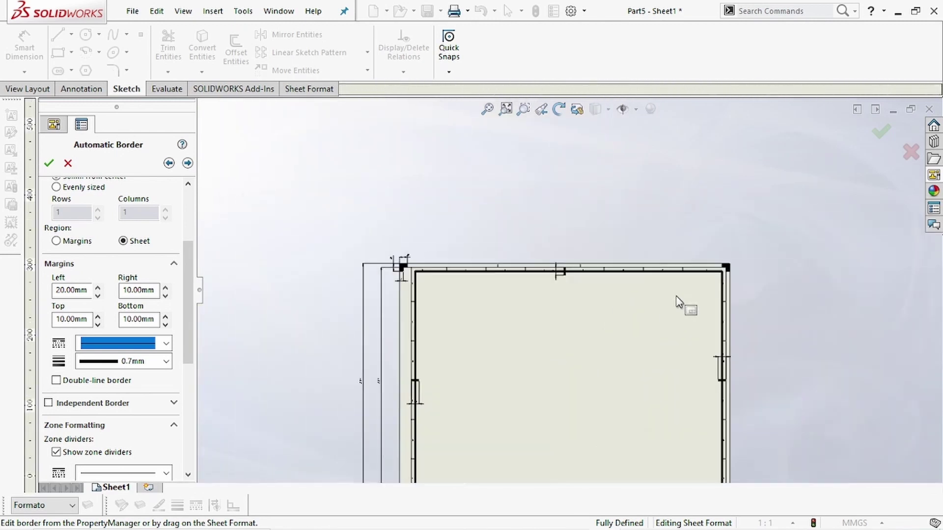
scroll(683, 297, down, 2)
scroll(682, 290, down, 2)
scroll(685, 267, down, 2)
scroll(668, 211, down, 2)
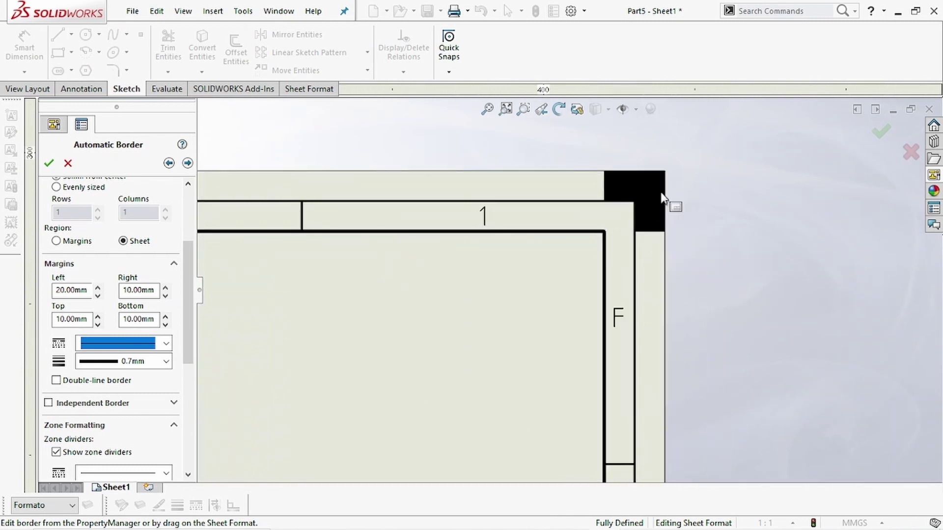
scroll(448, 293, up, 2)
scroll(480, 280, up, 2)
scroll(468, 279, up, 3)
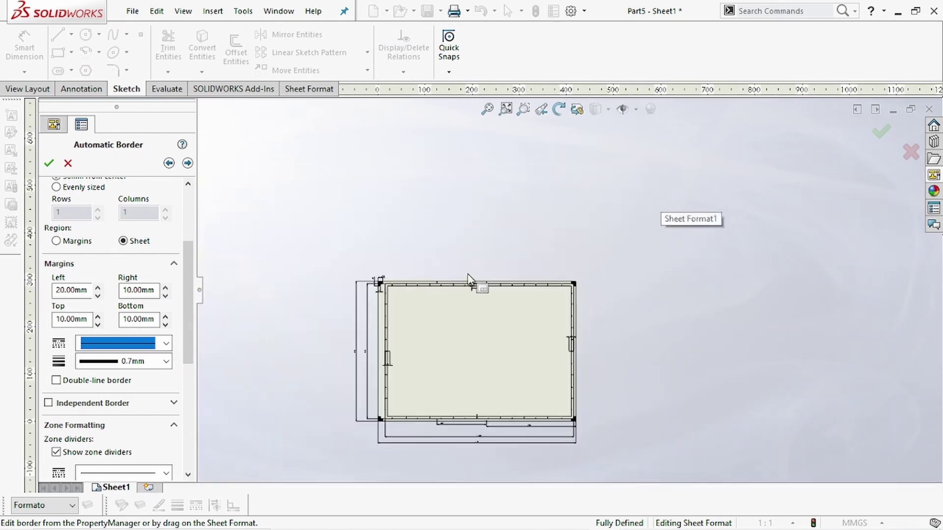
scroll(552, 390, down, 3)
scroll(546, 370, down, 2)
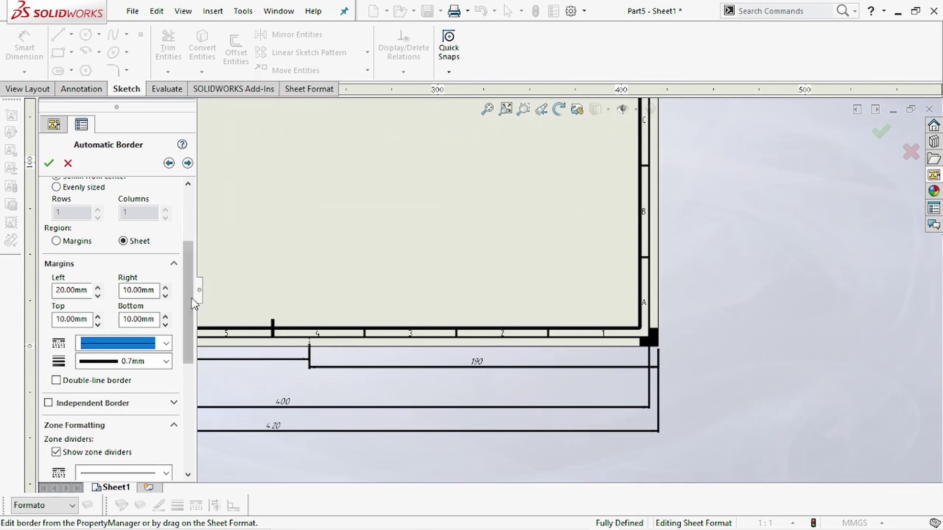
scroll(162, 358, down, 5)
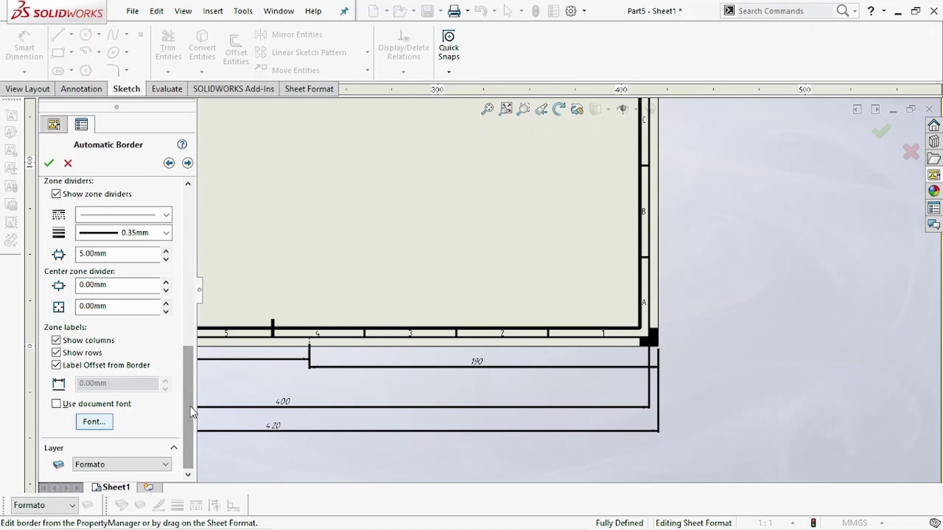
scroll(192, 412, up, 3)
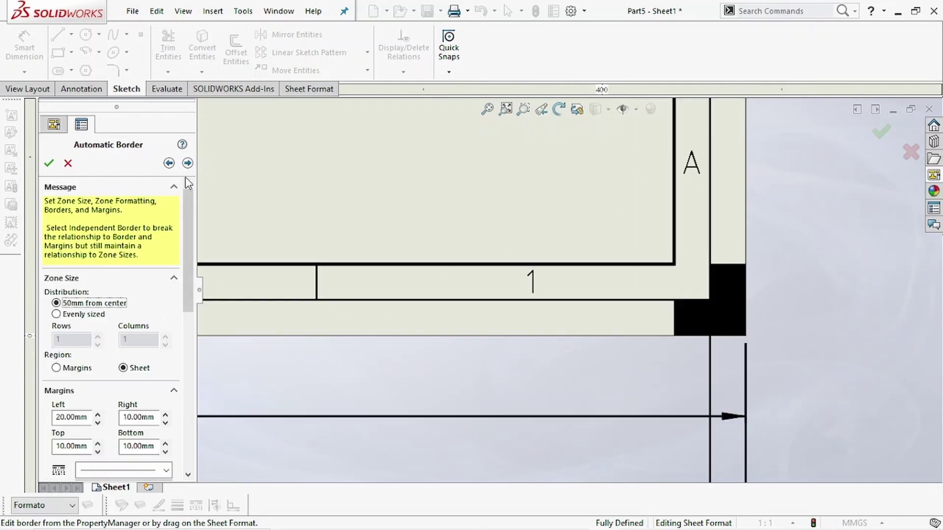
mouse_move(183, 202)
mouse_down()
mouse_move(183, 391)
mouse_move(186, 218)
mouse_up()
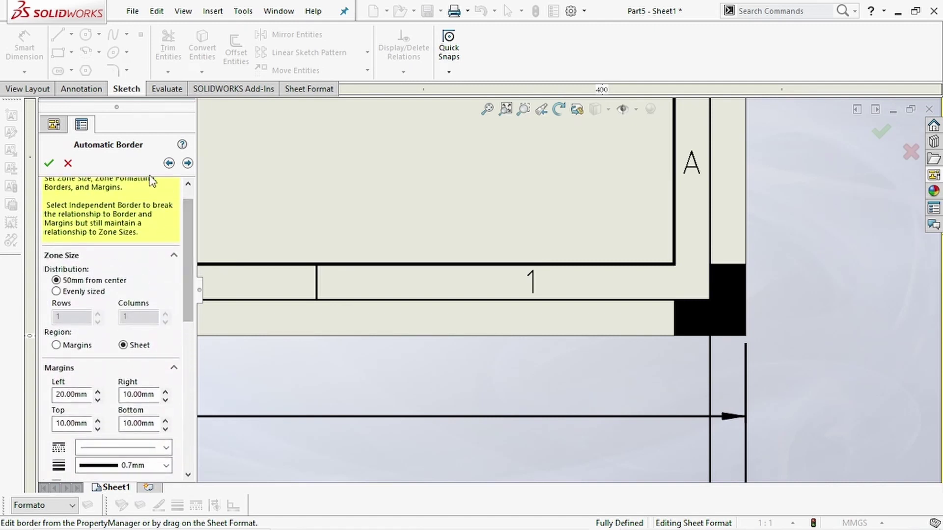
- Add a margin mask area and move it to the sheet's lower-right margin corner
click(188, 163)
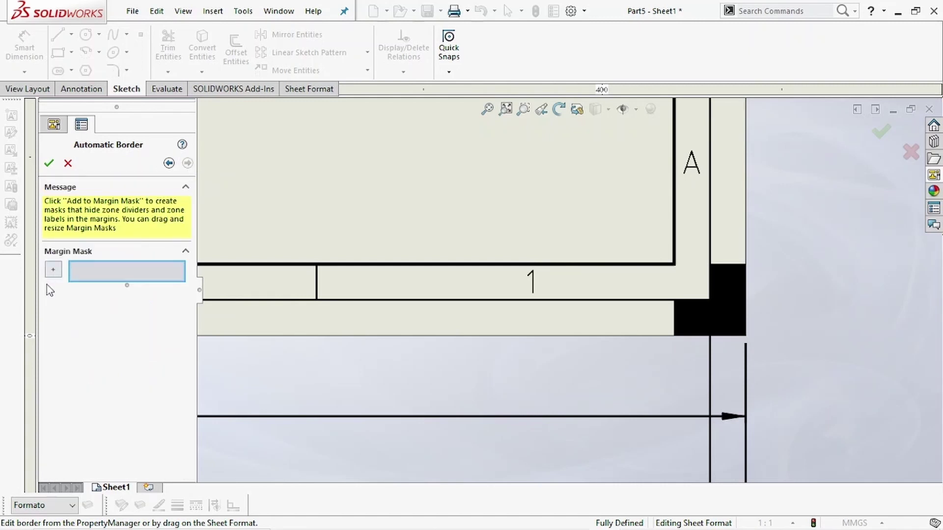
click(58, 271)
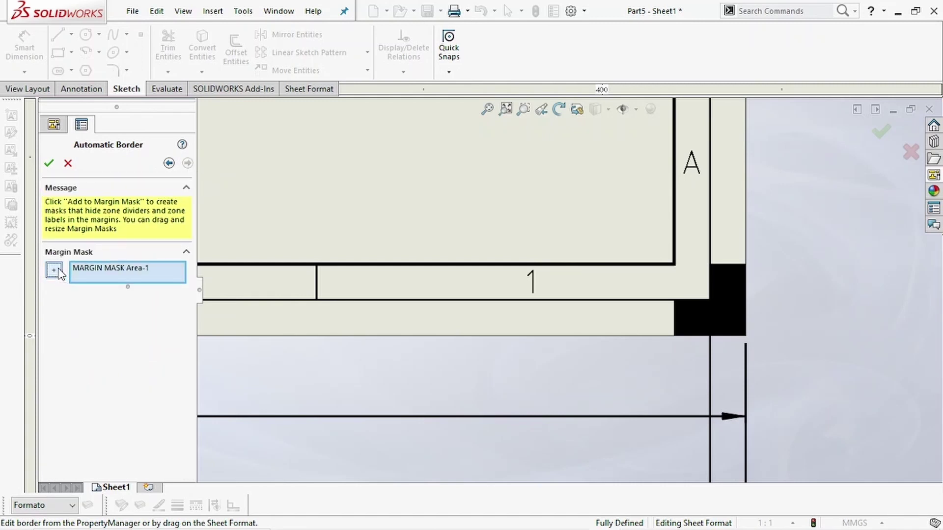
scroll(448, 292, up, 1)
scroll(448, 292, up, 2)
scroll(455, 307, up, 2)
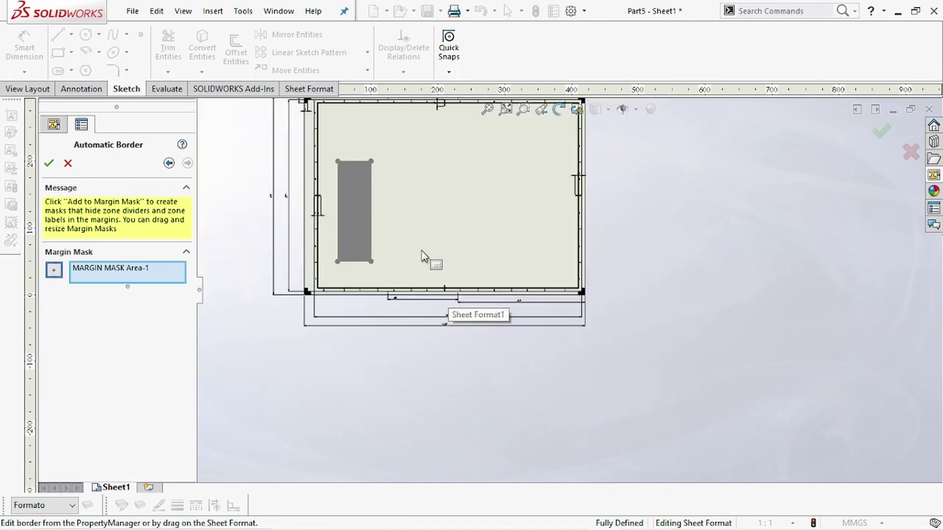
drag(362, 211, 558, 296)
scroll(558, 297, down, 1)
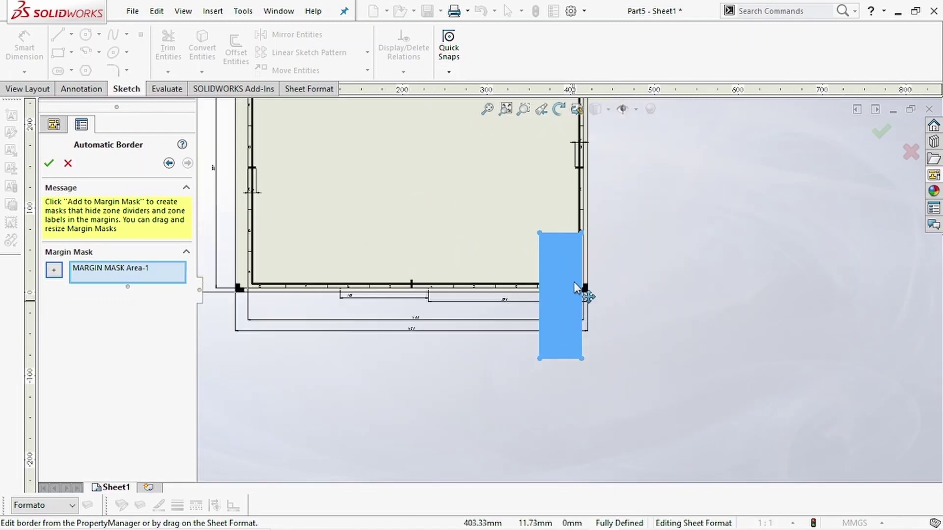
scroll(572, 278, down, 3)
scroll(573, 278, down, 2)
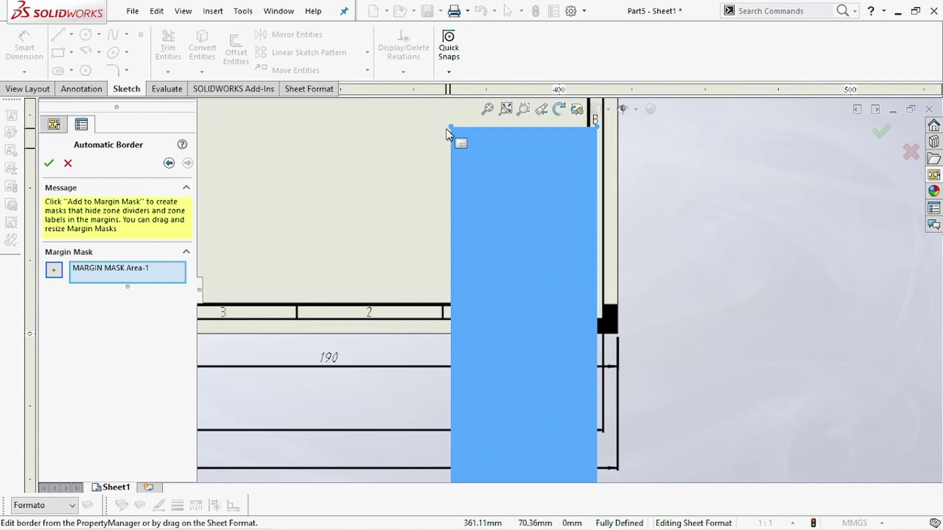
mouse_move(451, 128)
mouse_down()
mouse_move(481, 339)
mouse_move(456, 305)
mouse_up()
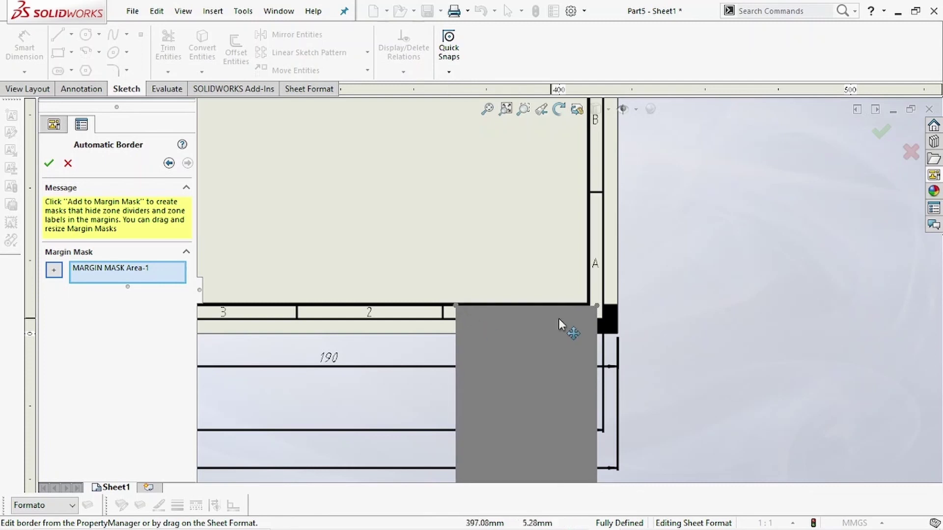
- Resize the mask into a short bottom-margin strip by the corner and confirm the border
scroll(584, 310, up, 2)
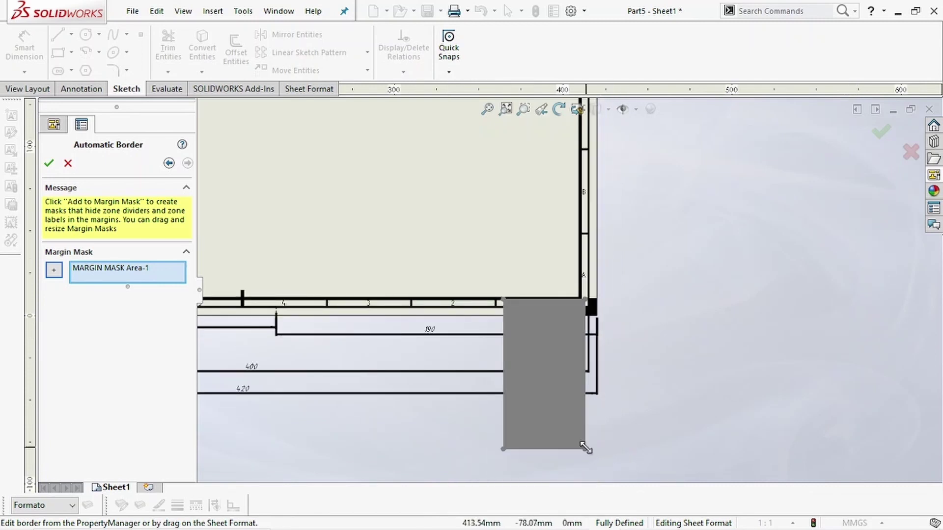
drag(585, 444, 568, 414)
drag(567, 336, 578, 338)
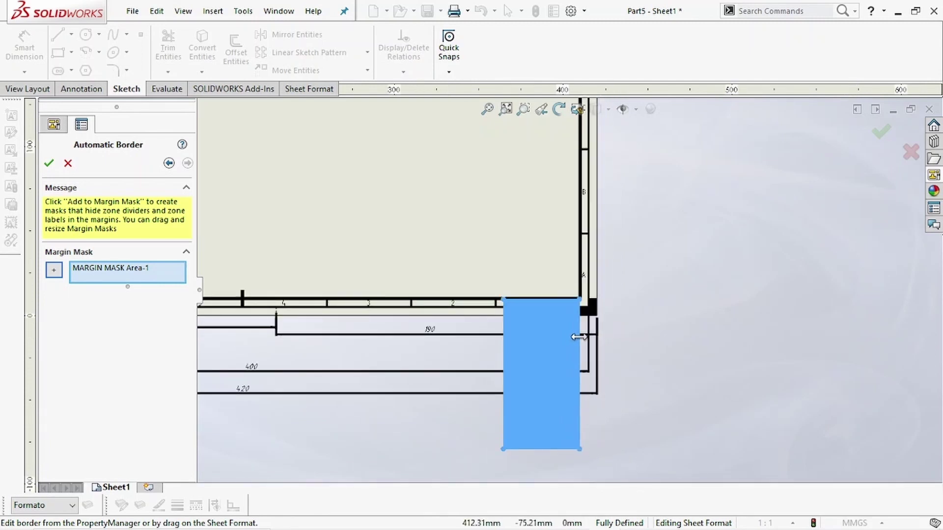
drag(504, 451, 516, 305)
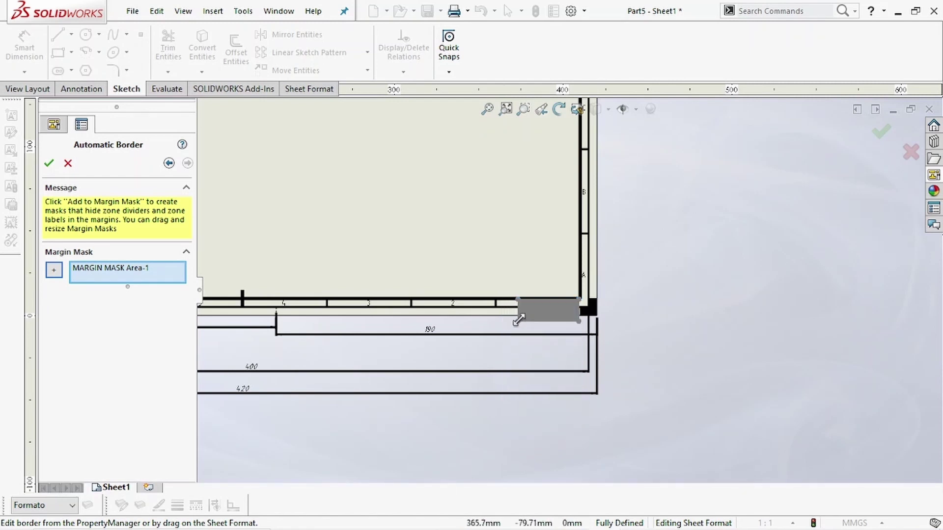
scroll(516, 306, down, 2)
scroll(540, 300, down, 3)
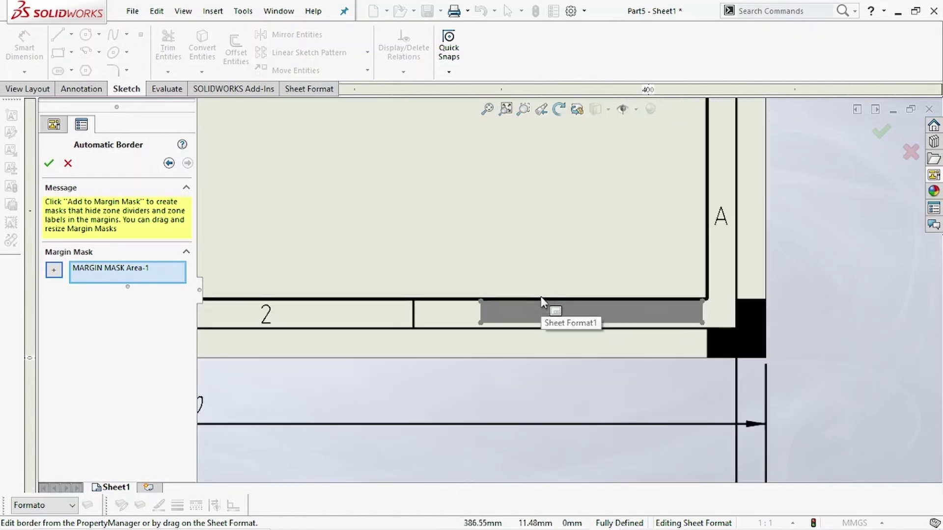
scroll(516, 344, down, 3)
drag(433, 339, 387, 345)
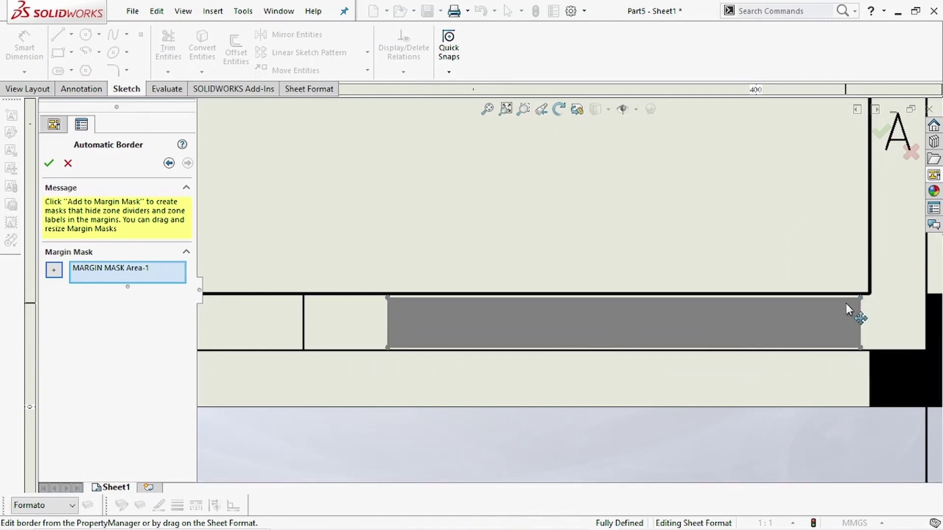
drag(863, 299, 796, 300)
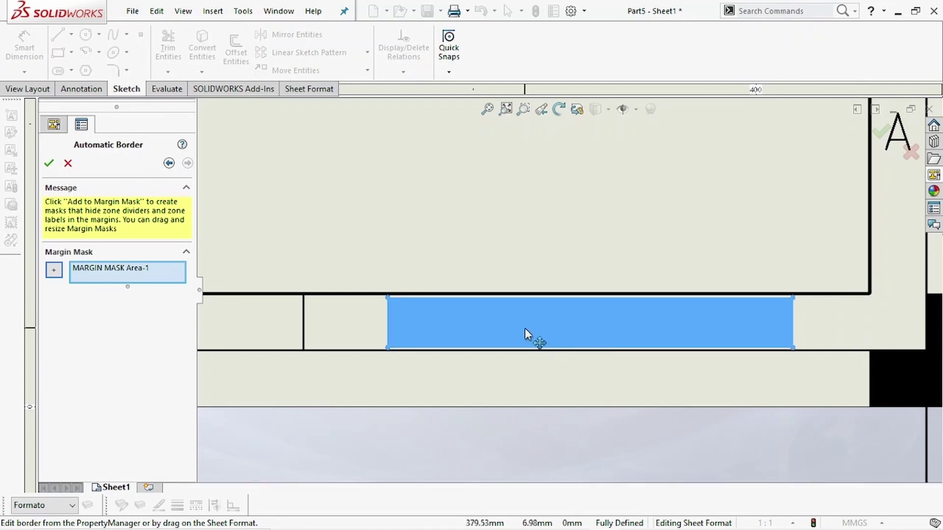
scroll(524, 328, up, 3)
scroll(396, 228, up, 2)
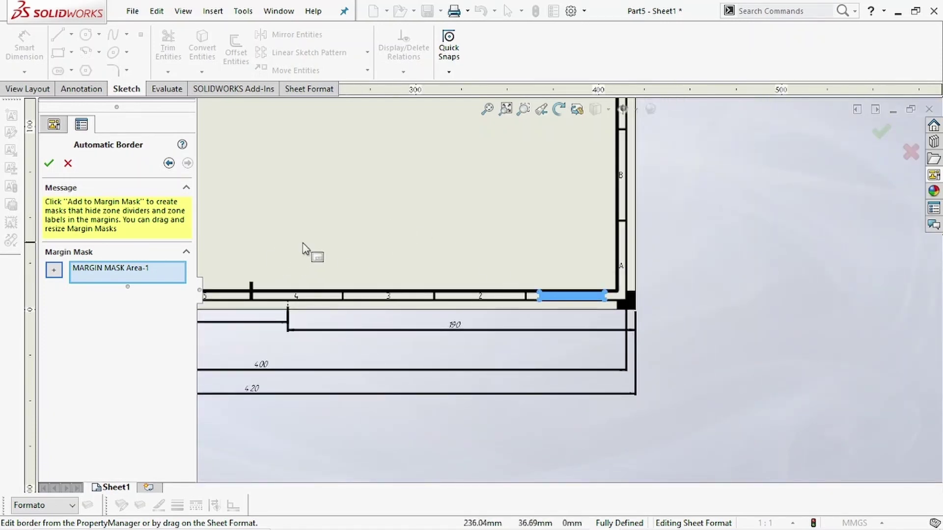
scroll(305, 251, up, 2)
scroll(505, 236, down, 2)
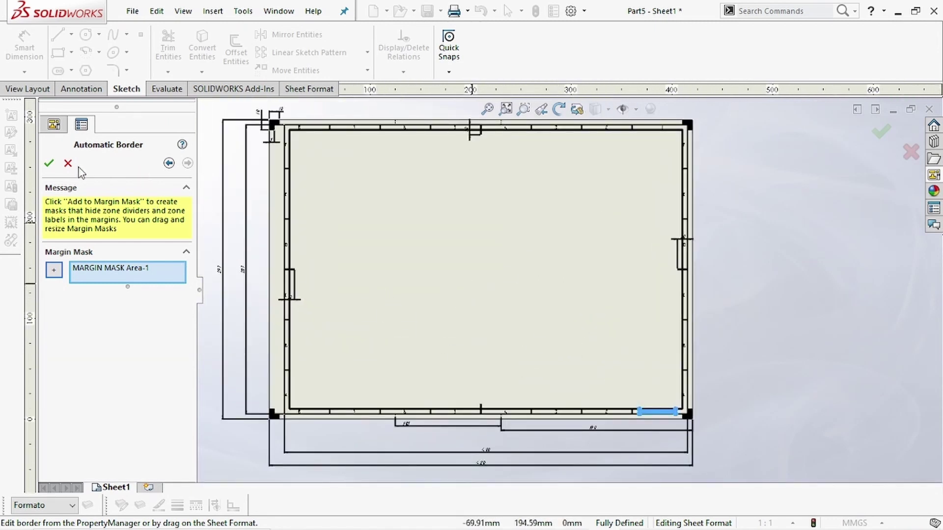
click(55, 165)
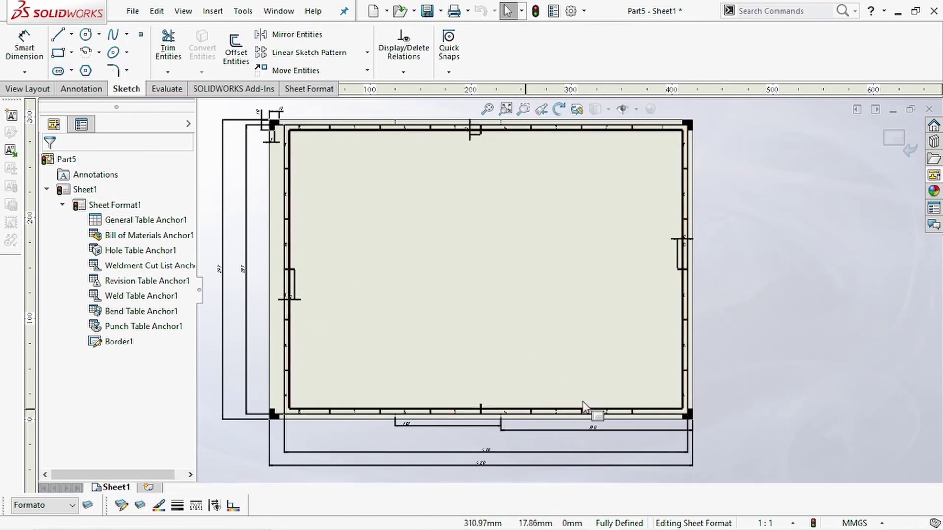
scroll(639, 412, down, 2)
scroll(582, 370, up, 2)
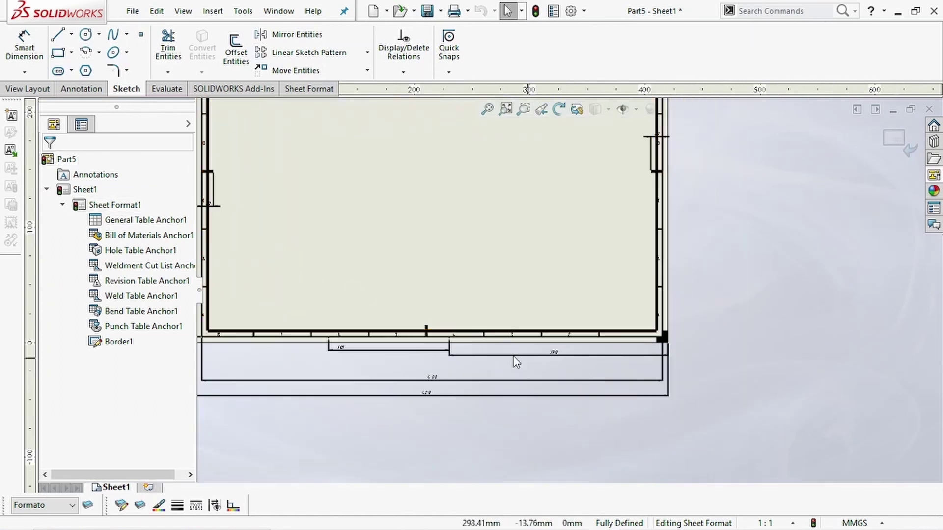
scroll(491, 294, up, 2)
scroll(432, 242, down, 1)
scroll(459, 194, down, 2)
scroll(396, 205, down, 1)
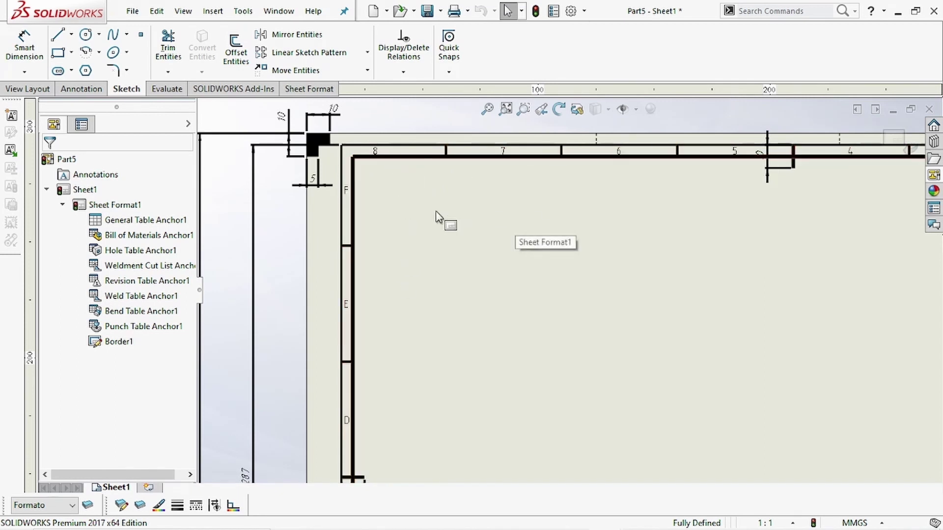
- Set the document's Drawing Sheets zone origin to Upper Left and apply it
click(572, 15)
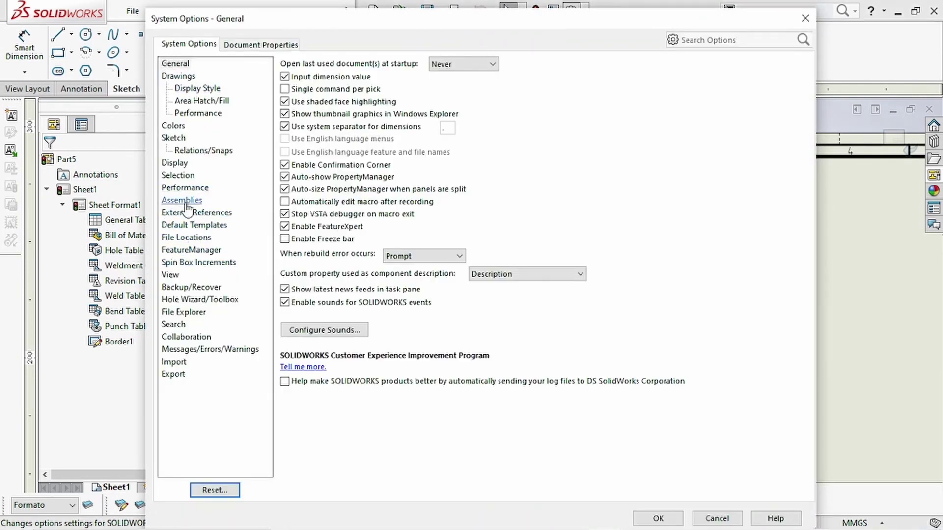
click(178, 75)
click(196, 114)
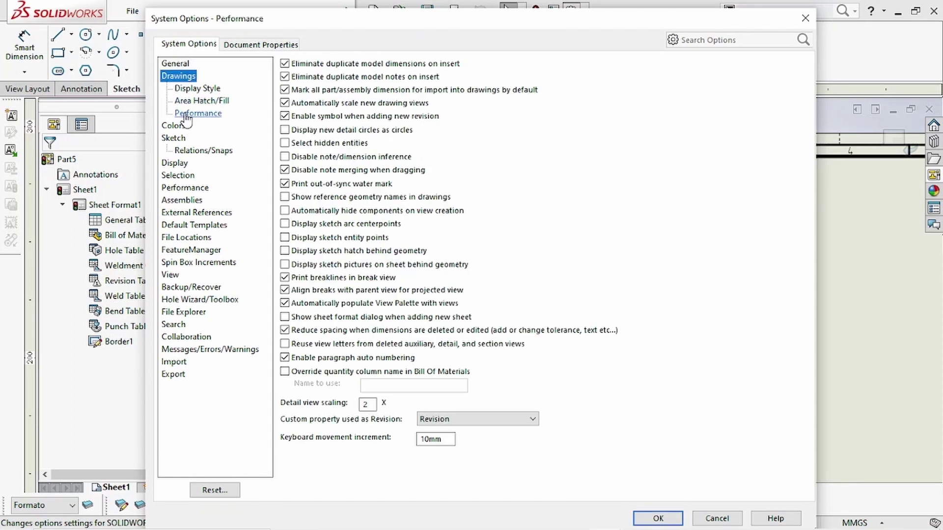
click(194, 88)
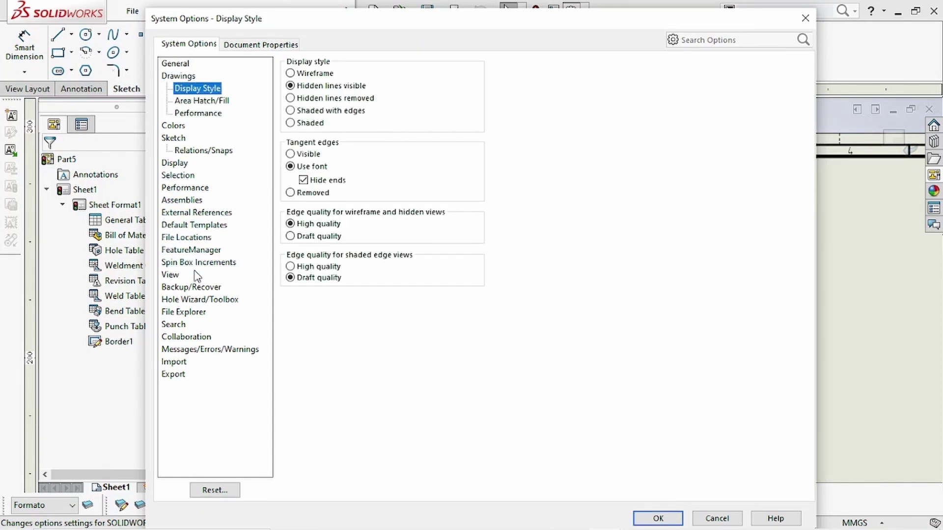
click(261, 45)
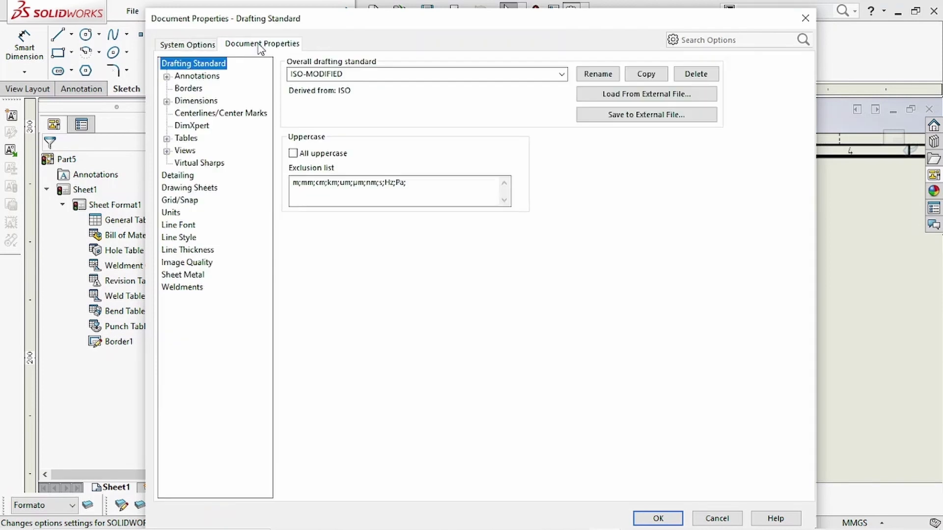
click(202, 193)
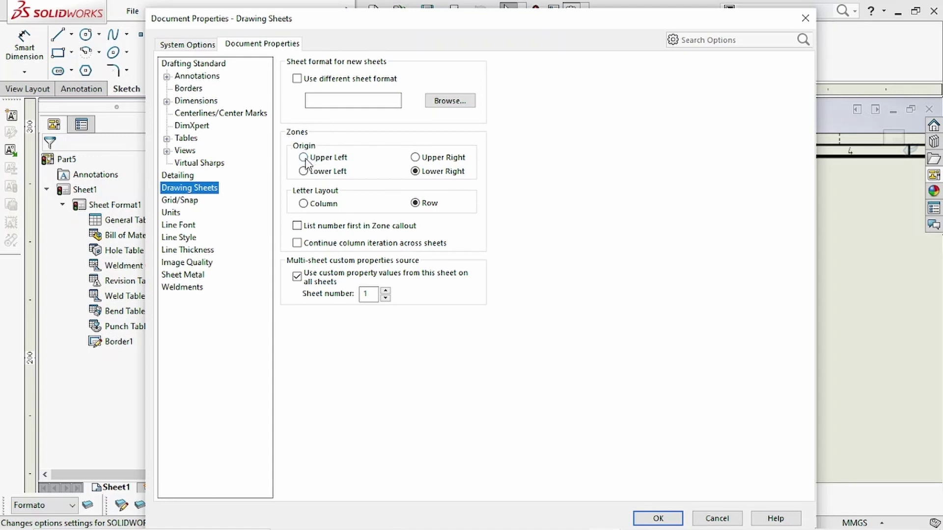
click(304, 157)
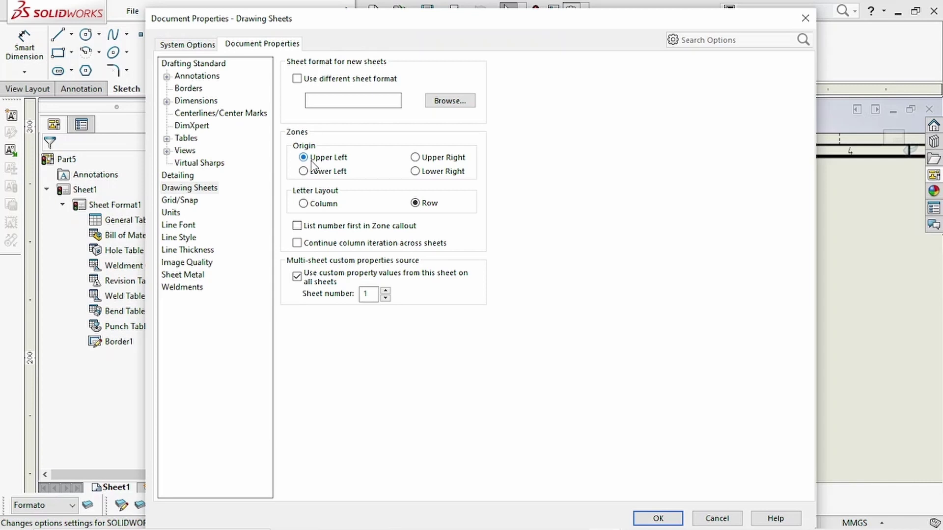
click(657, 518)
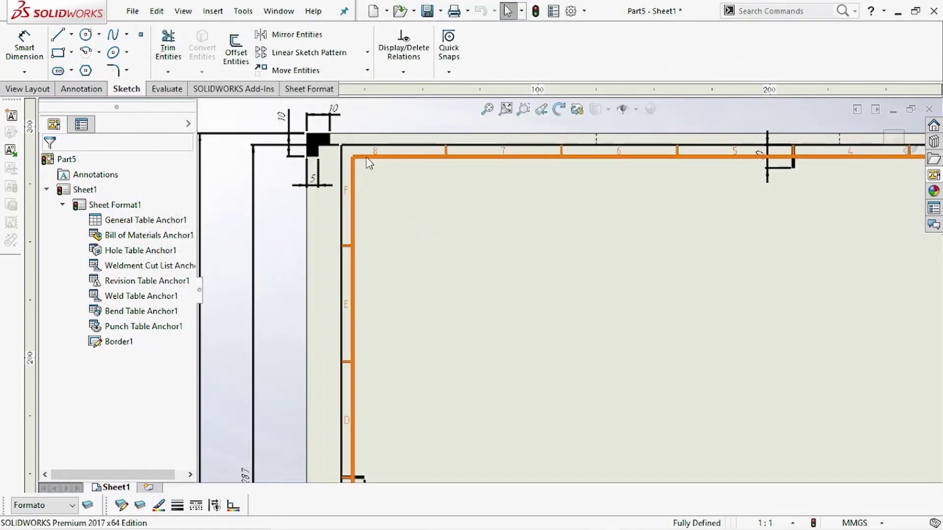
- Zoom around the sheet to inspect the border zone labels
scroll(385, 195, up, 5)
scroll(472, 275, up, 5)
scroll(674, 330, down, 2)
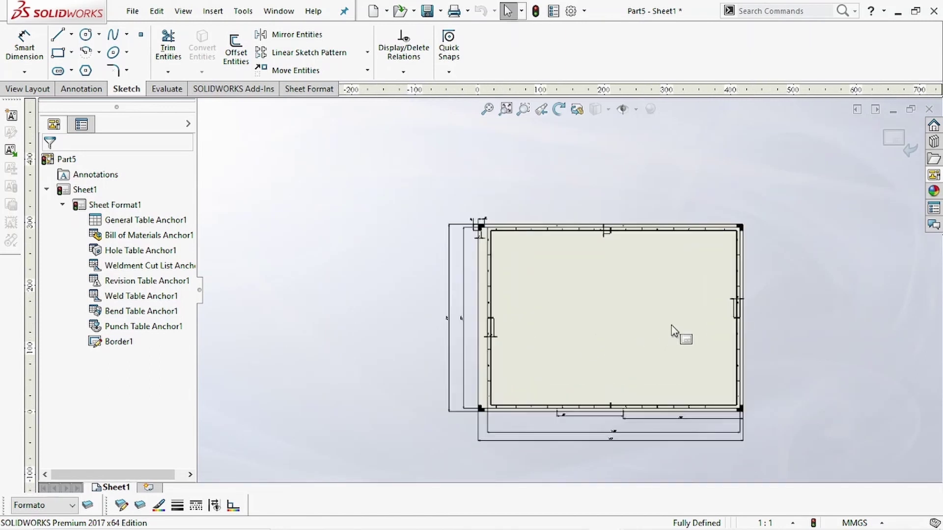
scroll(684, 312, down, 3)
scroll(537, 344, up, 2)
scroll(533, 334, down, 2)
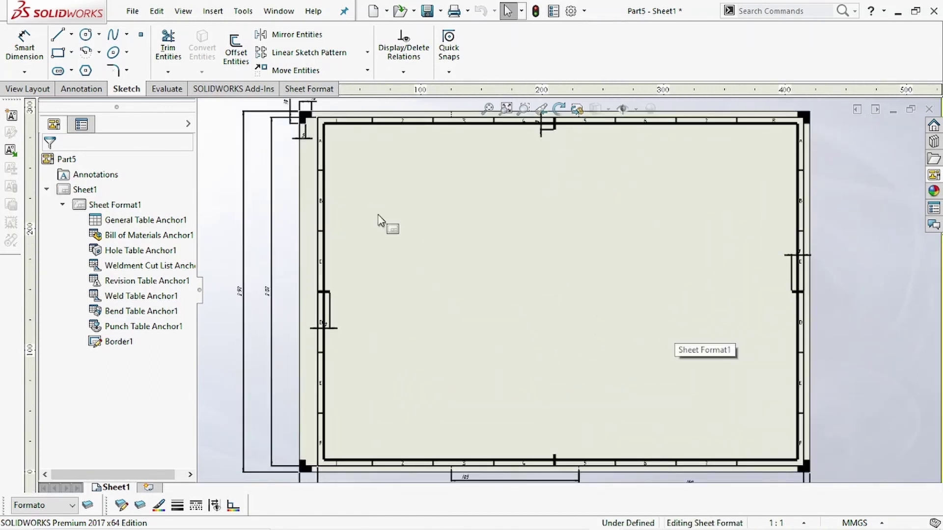
scroll(376, 152, down, 2)
scroll(376, 152, down, 2)
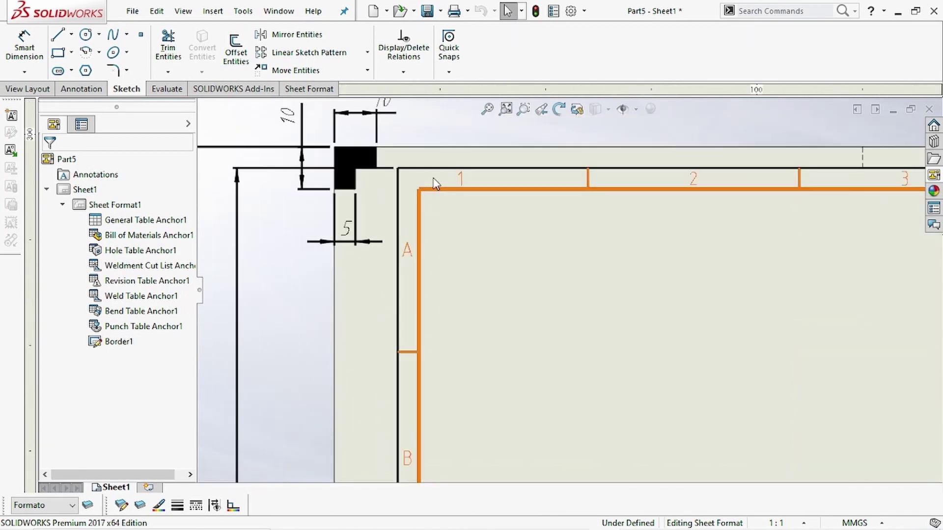
scroll(539, 271, up, 2)
scroll(532, 264, up, 2)
scroll(532, 264, up, 1)
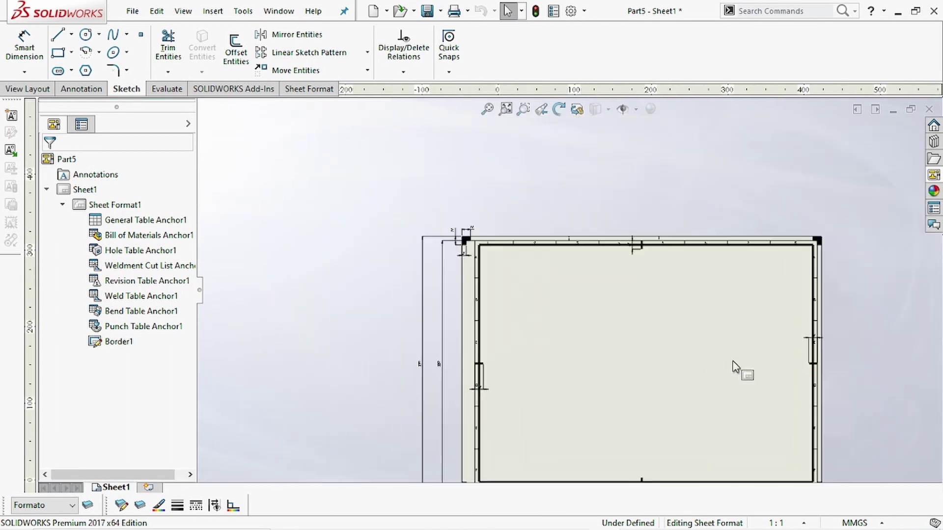
scroll(540, 344, up, 2)
- Exit and re-enter Sheet Format1 editing, then fit the whole sheet in view
right_click(124, 213)
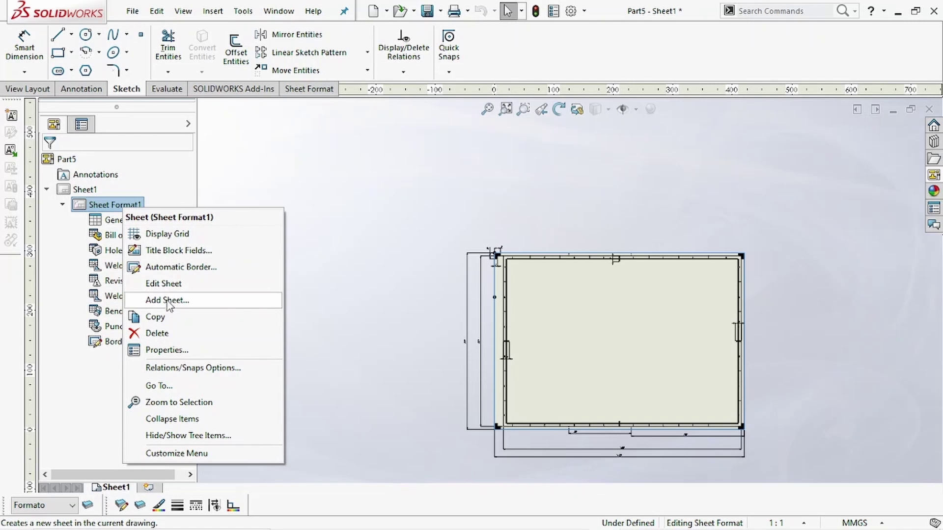
click(167, 283)
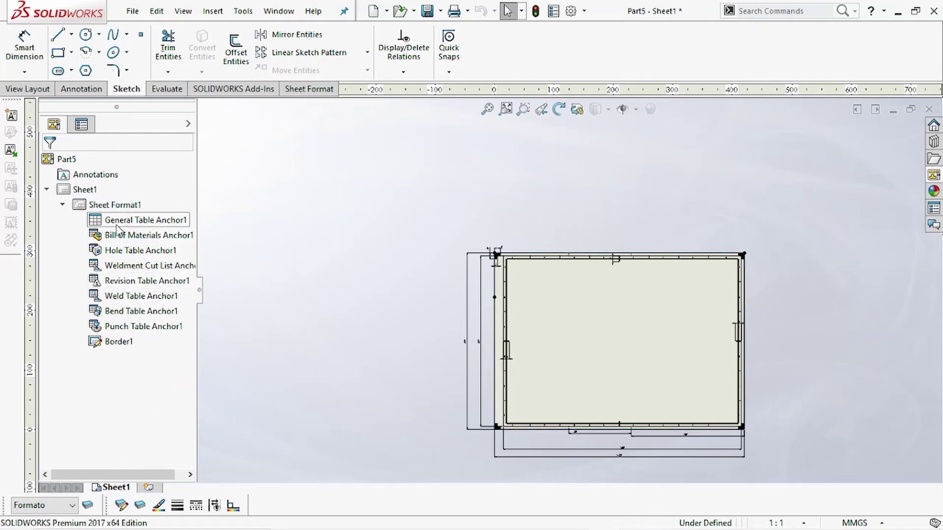
right_click(125, 208)
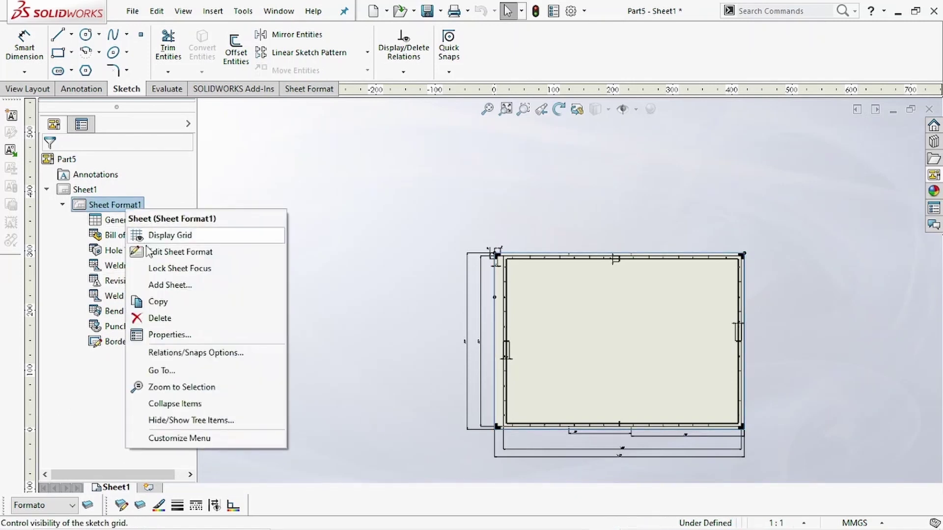
click(172, 251)
key(f)
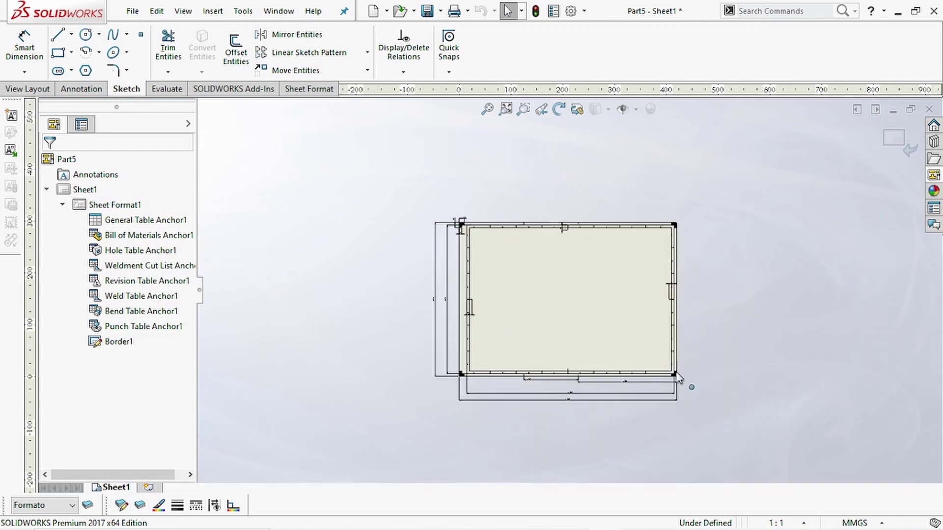
- Zoom over the border to check zones now run 1–7 and D–F
scroll(626, 358, down, 2)
scroll(544, 371, down, 2)
scroll(444, 385, down, 2)
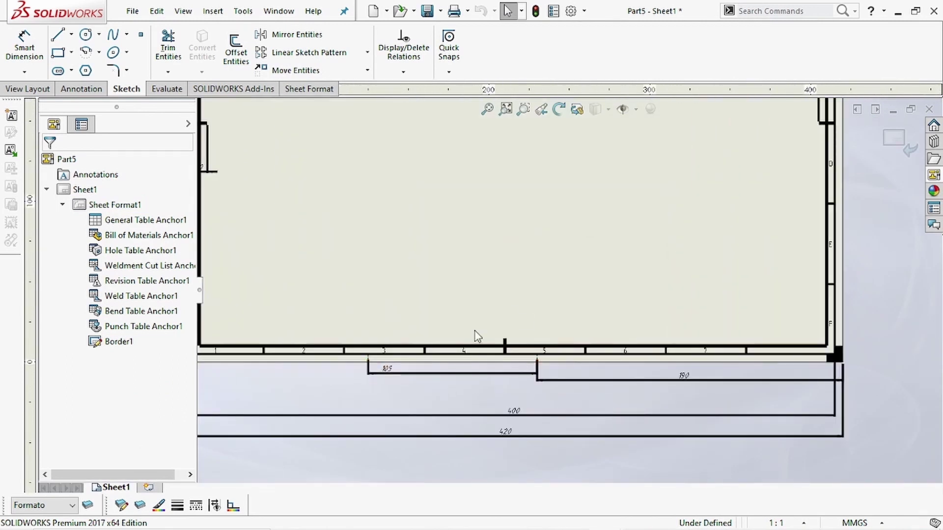
scroll(491, 310, up, 3)
scroll(506, 253, up, 2)
scroll(515, 206, down, 2)
scroll(536, 181, down, 2)
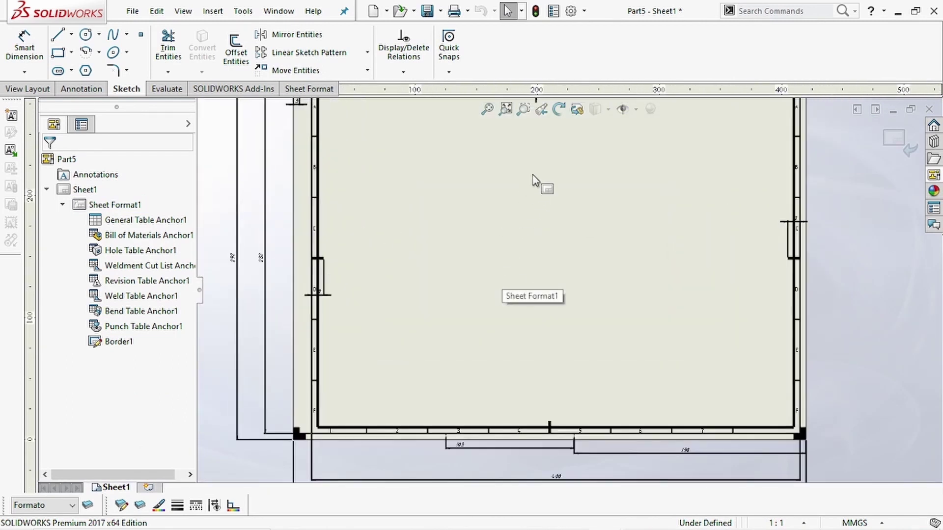
scroll(504, 251, up, 1)
scroll(519, 233, up, 1)
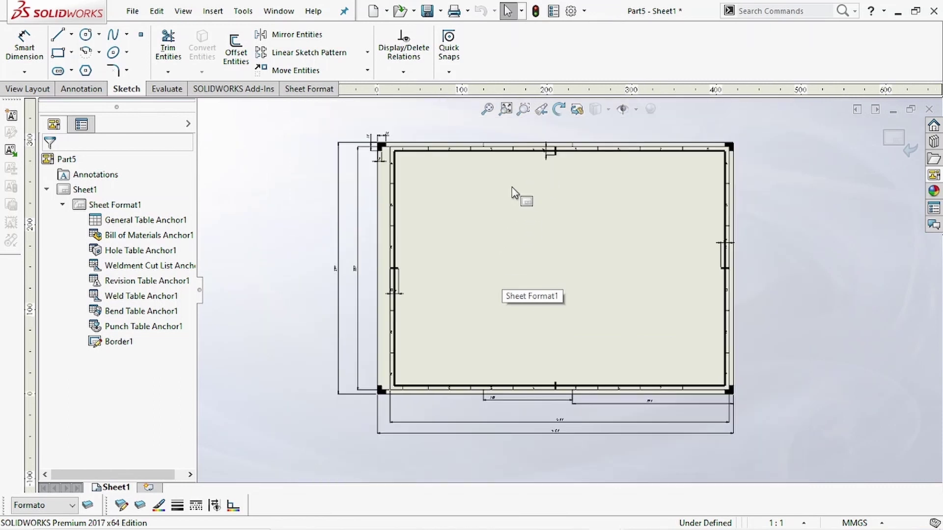
scroll(511, 193, down, 1)
scroll(736, 417, down, 1)
scroll(678, 381, down, 2)
scroll(668, 378, down, 2)
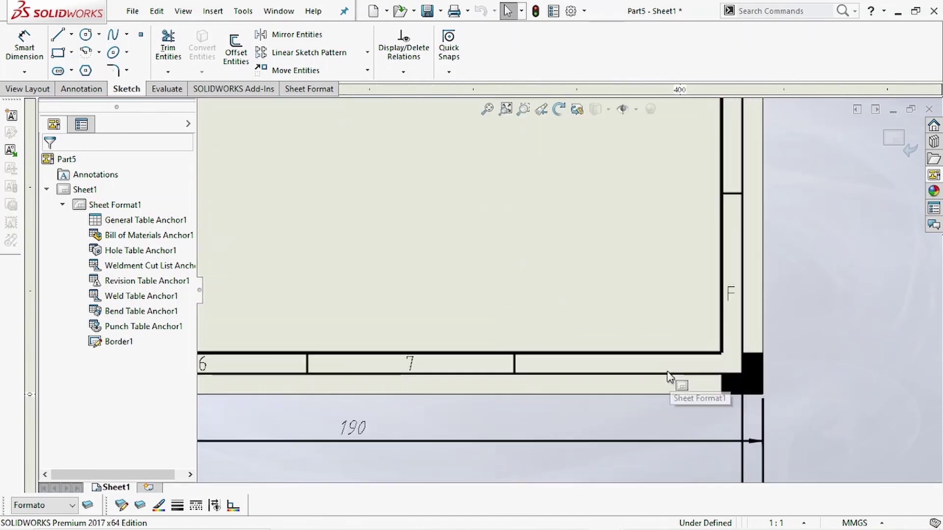
scroll(579, 353, down, 1)
scroll(442, 373, down, 1)
scroll(344, 375, down, 1)
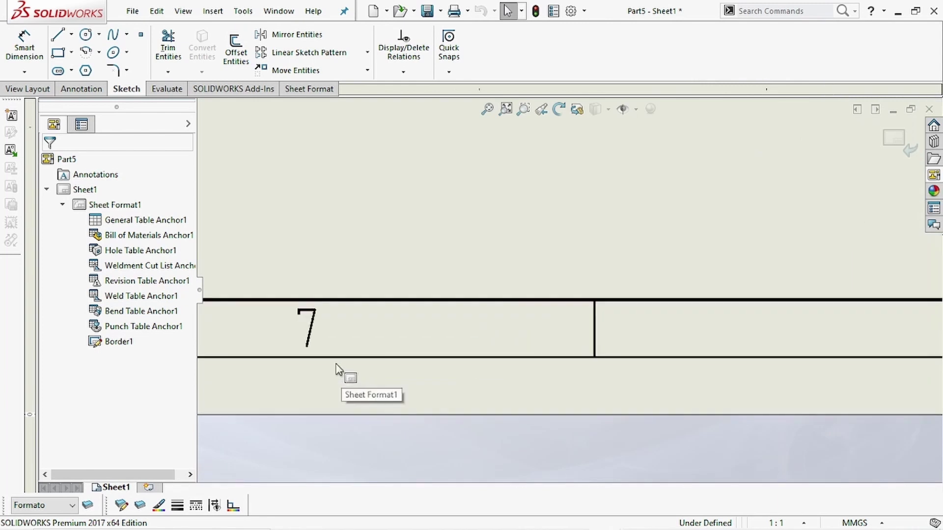
scroll(483, 353, up, 1)
scroll(800, 351, up, 1)
scroll(848, 315, up, 1)
scroll(605, 316, down, 1)
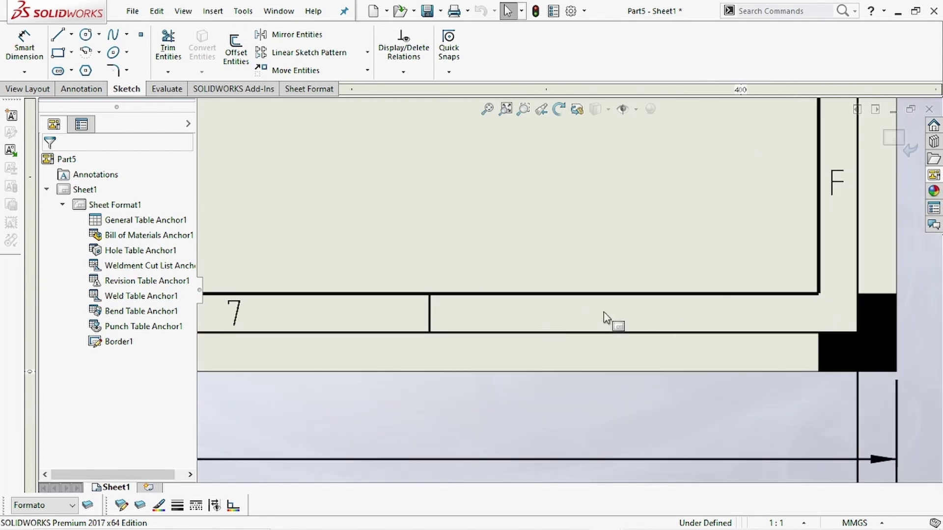
- Place a new note on the sheet and make it centred, bold and non-italic
click(26, 90)
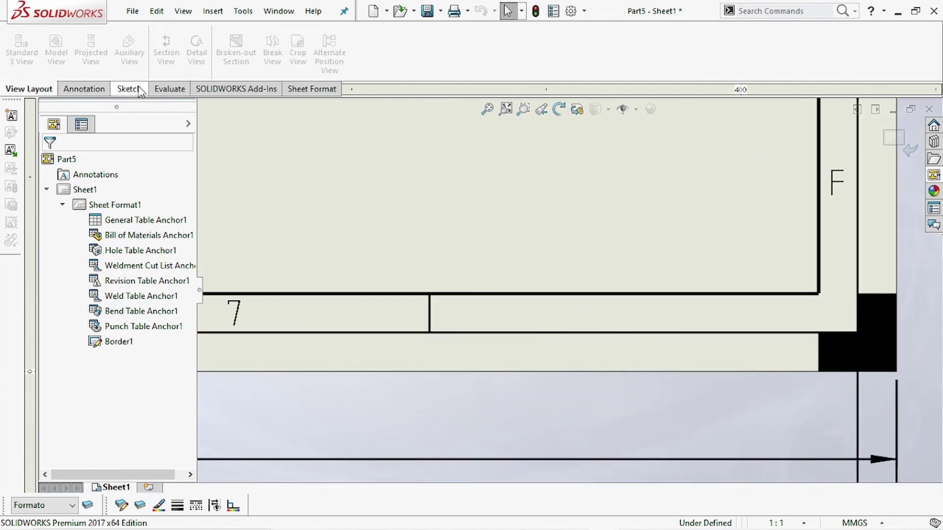
click(95, 92)
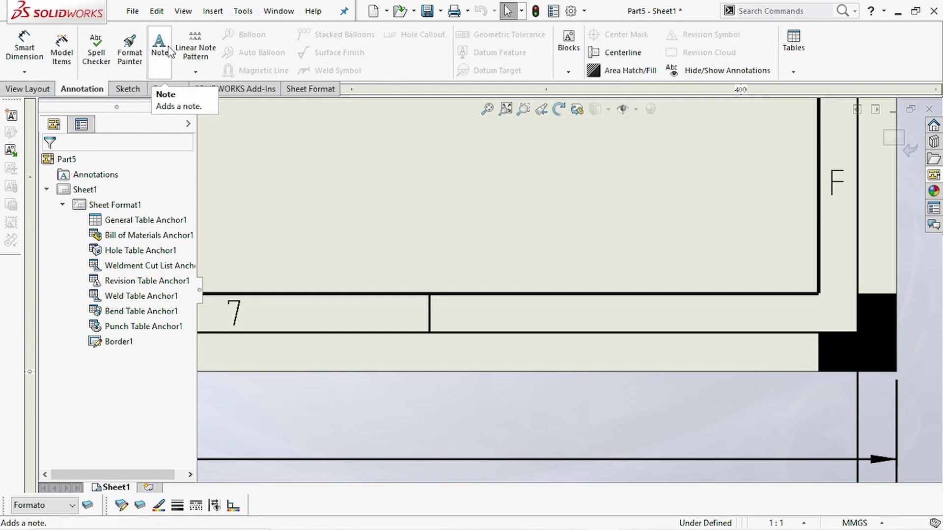
click(159, 45)
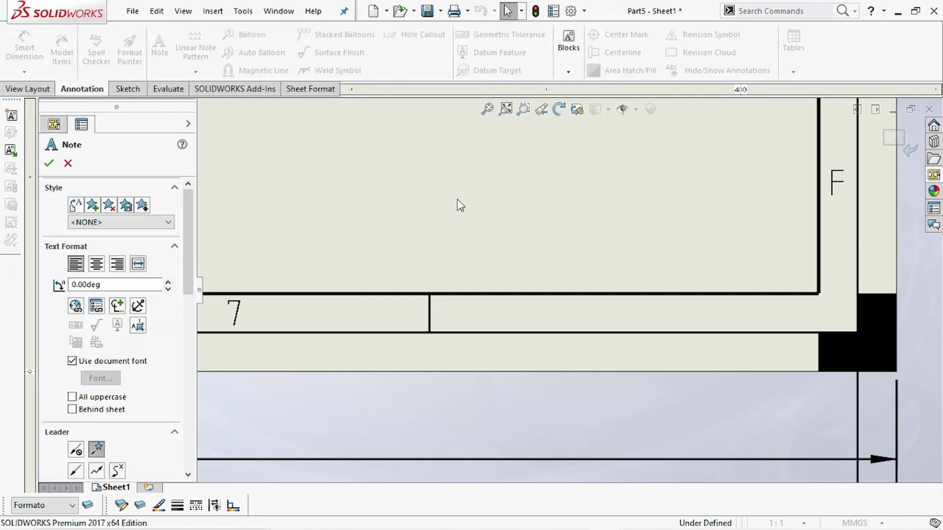
click(528, 236)
text(XXXXXXX)
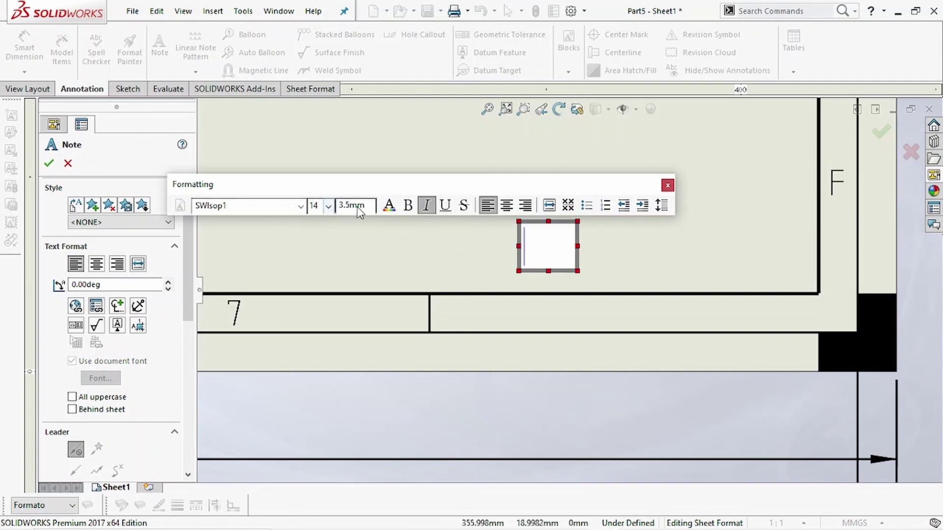
click(426, 205)
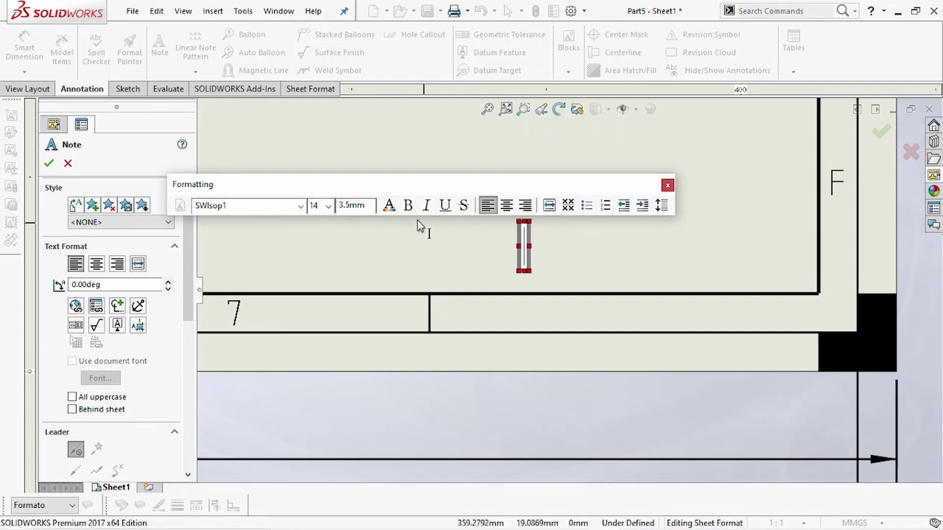
click(507, 205)
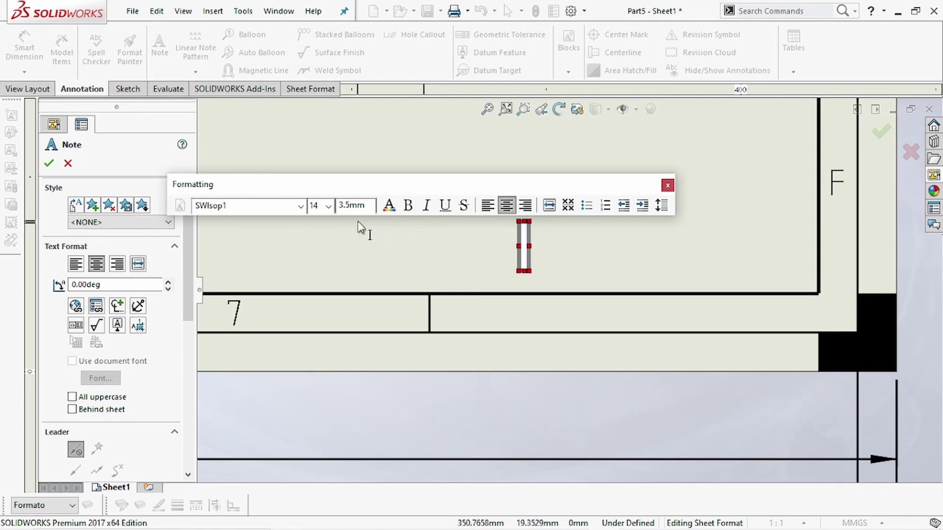
click(407, 206)
- Enter 'A3' as the note text, make it upright, and finish the note
text(s3)
key(BackSpace)
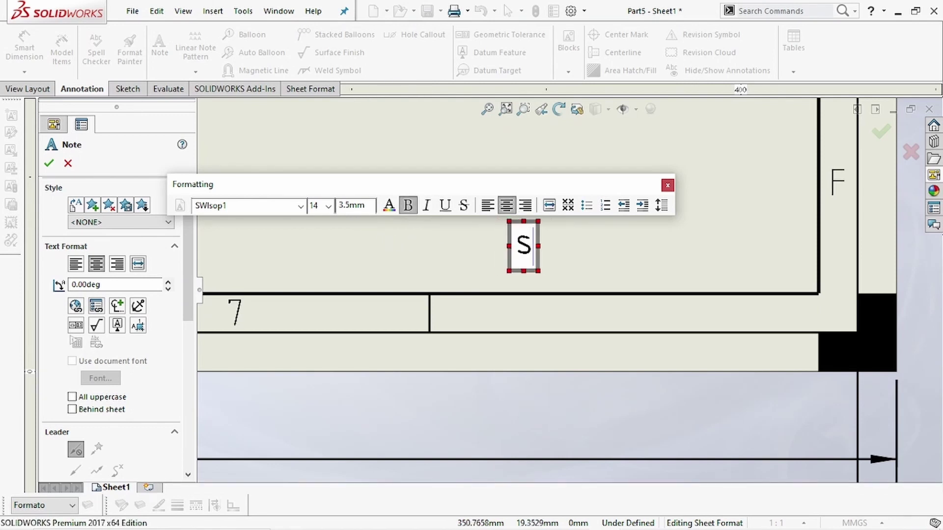
key(BackSpace)
click(407, 205)
click(426, 205)
text(A3)
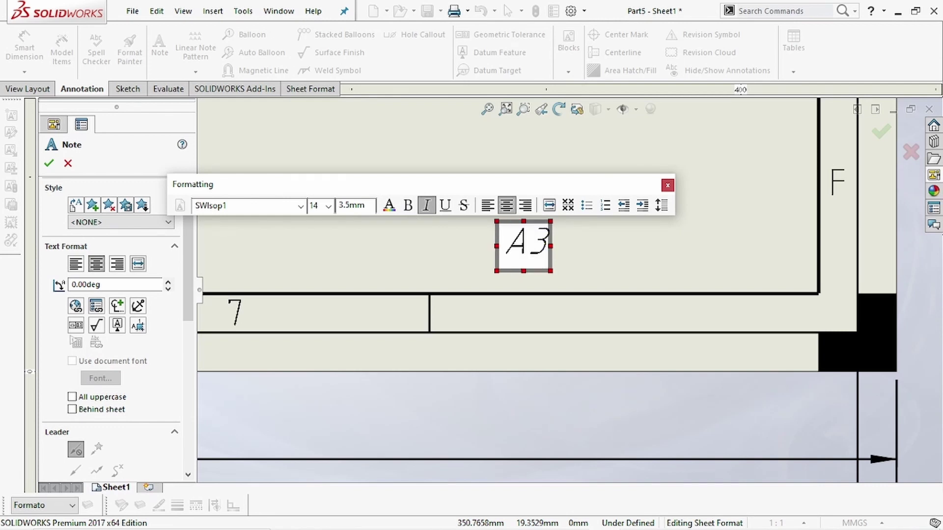
key(shift+Left)
key(shift+Left)
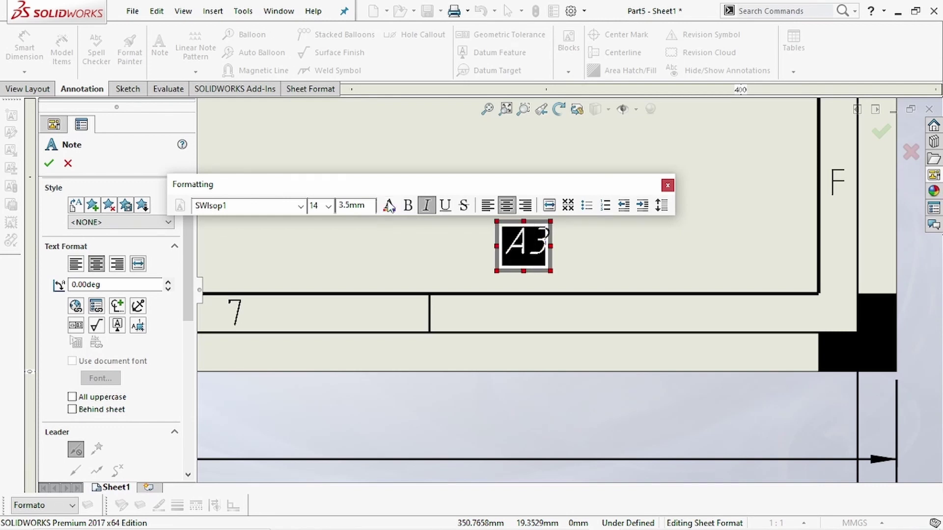
click(426, 206)
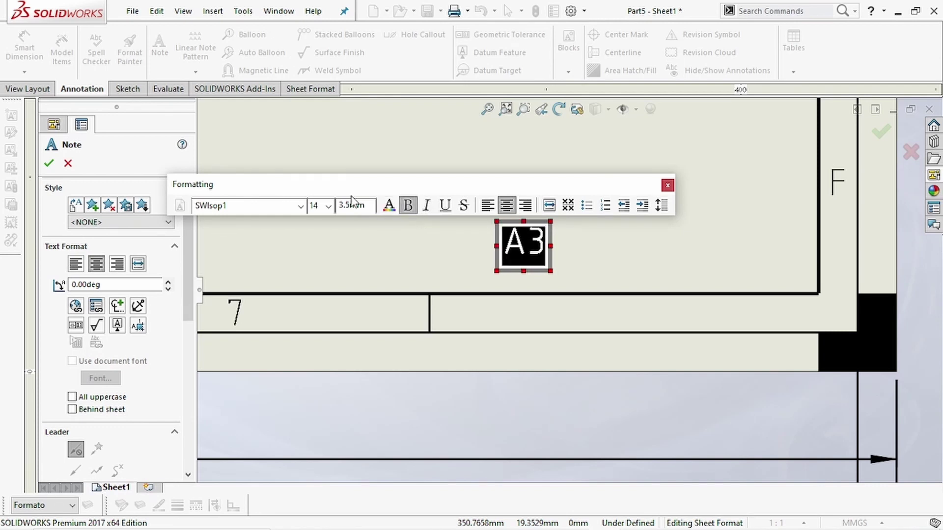
click(49, 163)
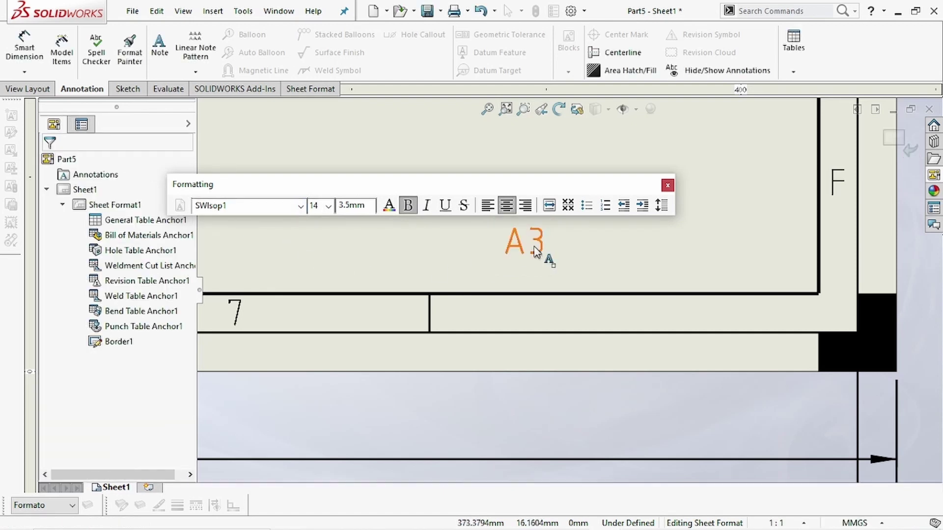
- Drag the A3 note into the bottom margin cell right of zone 7
mouse_move(540, 246)
mouse_down()
mouse_move(562, 314)
mouse_move(668, 319)
mouse_up()
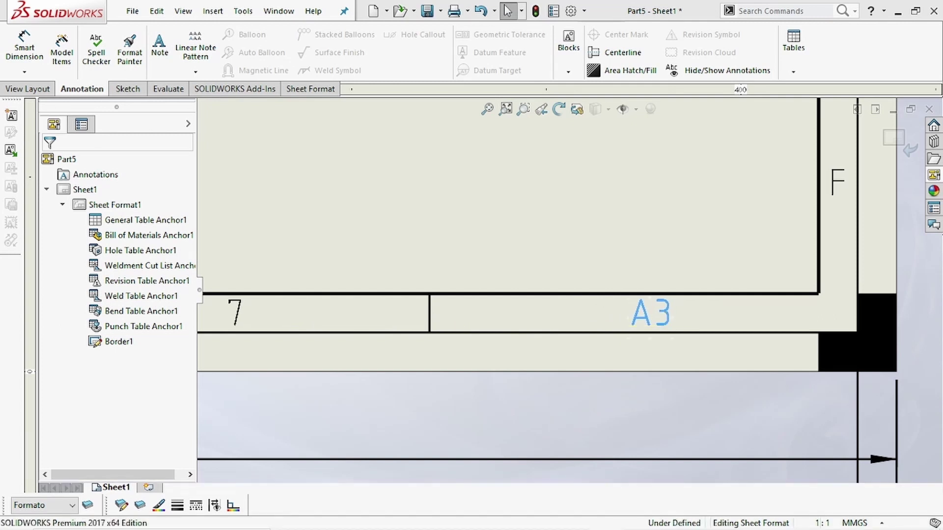
scroll(447, 323, up, 3)
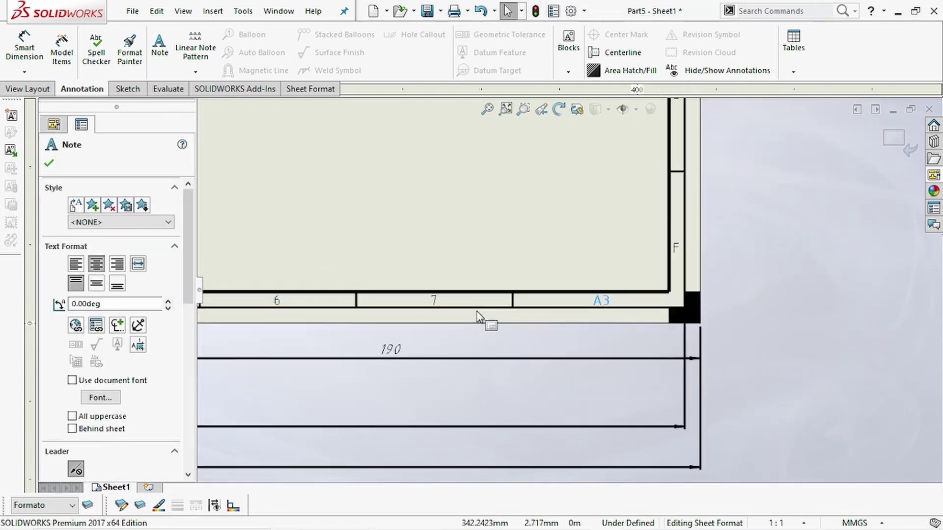
scroll(479, 315, up, 3)
scroll(560, 282, up, 3)
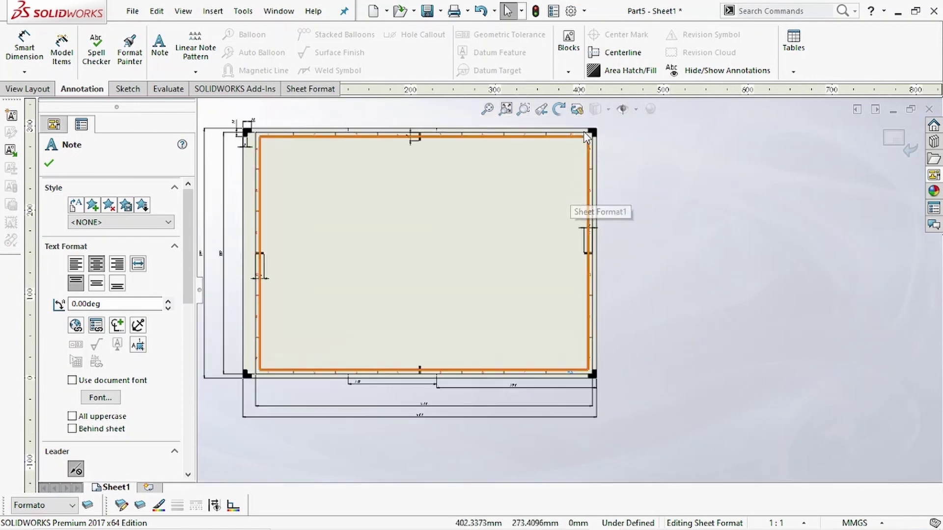
scroll(577, 167, down, 4)
scroll(559, 351, up, 2)
scroll(572, 370, down, 2)
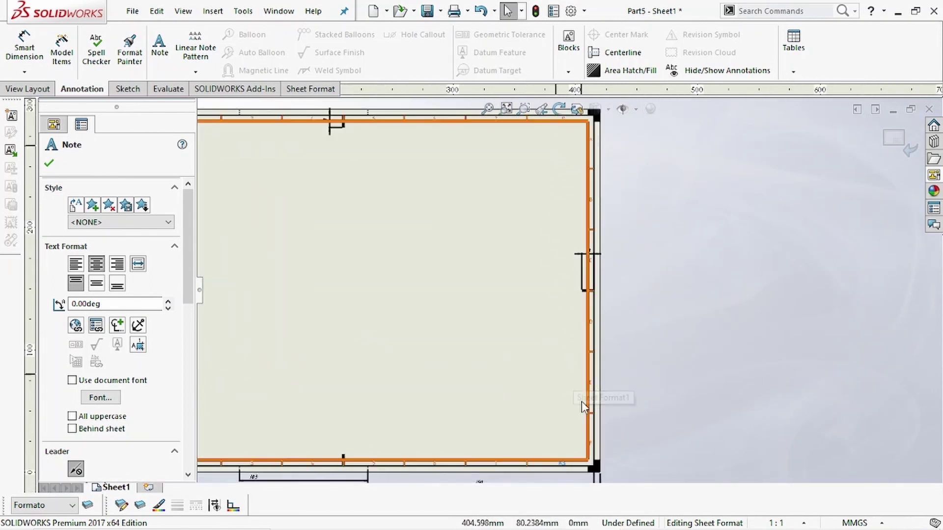
scroll(577, 442, down, 2)
scroll(573, 442, down, 1)
scroll(565, 403, down, 2)
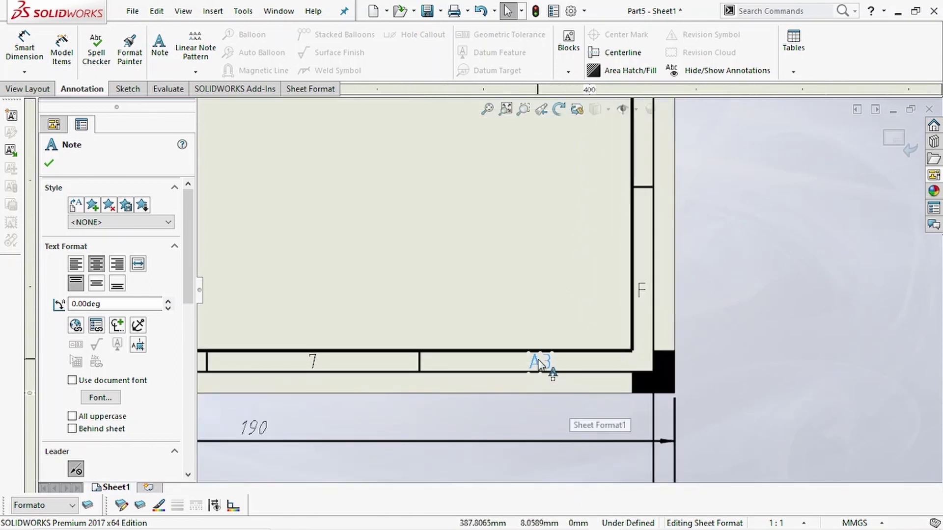
- Deselect the note and fit the whole sheet in view
key(Escape)
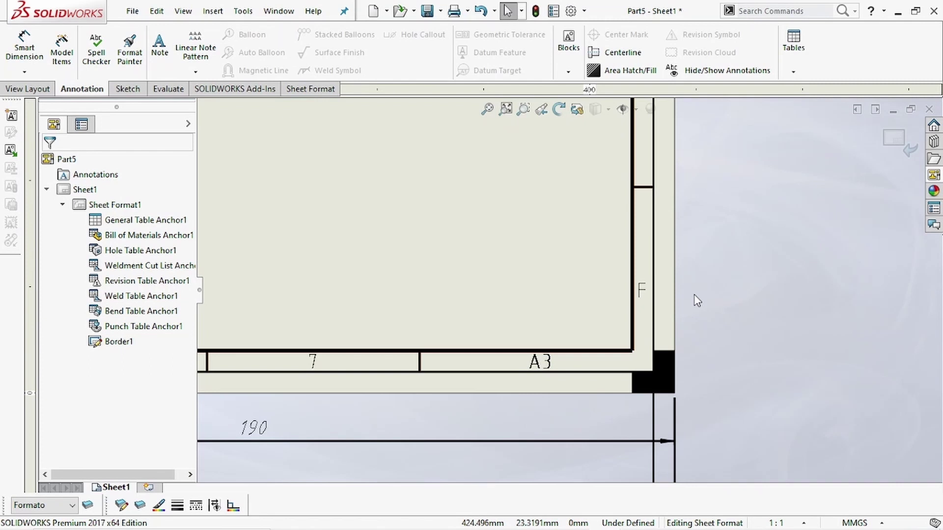
key(f)
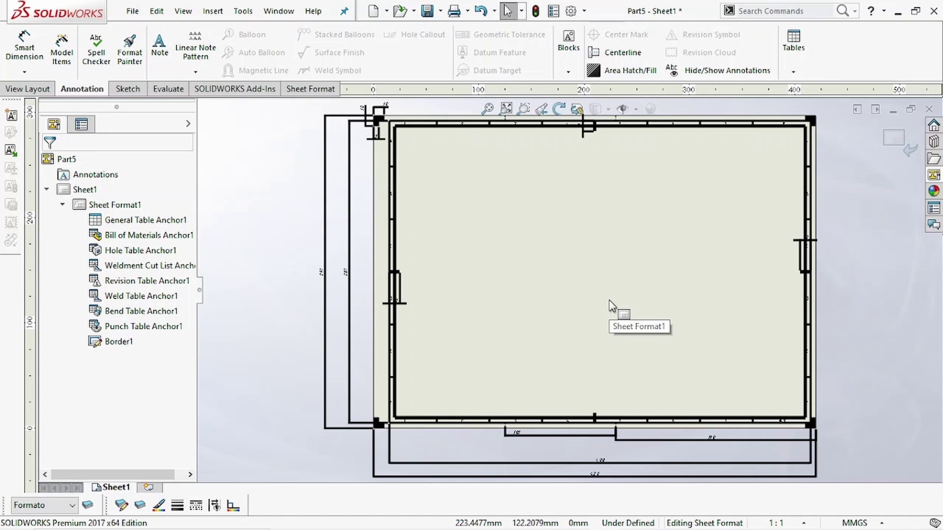
scroll(577, 370, down, 1)
scroll(611, 372, down, 1)
scroll(586, 359, down, 1)
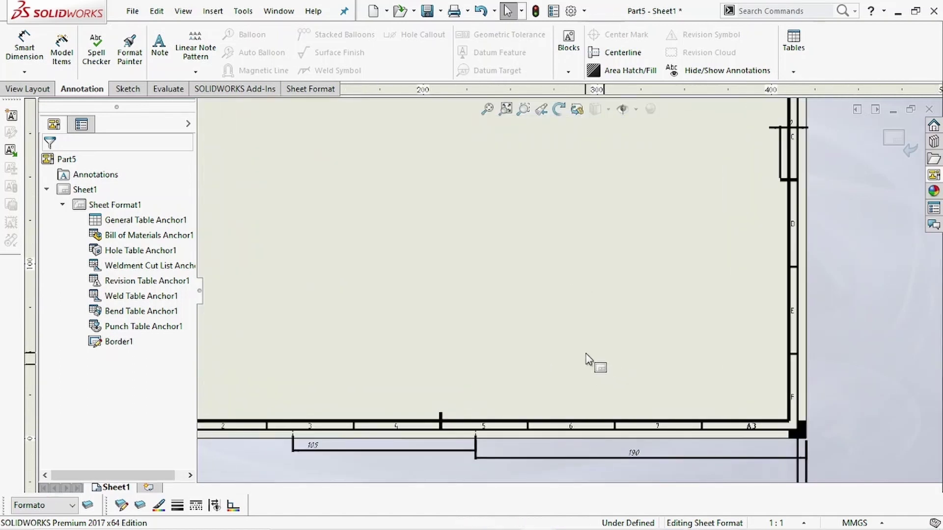
scroll(585, 359, down, 1)
scroll(516, 362, down, 1)
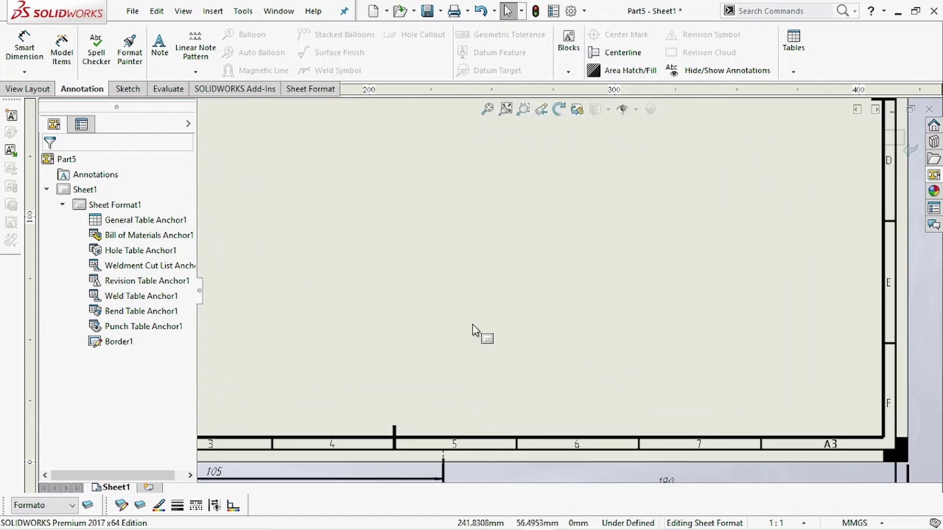
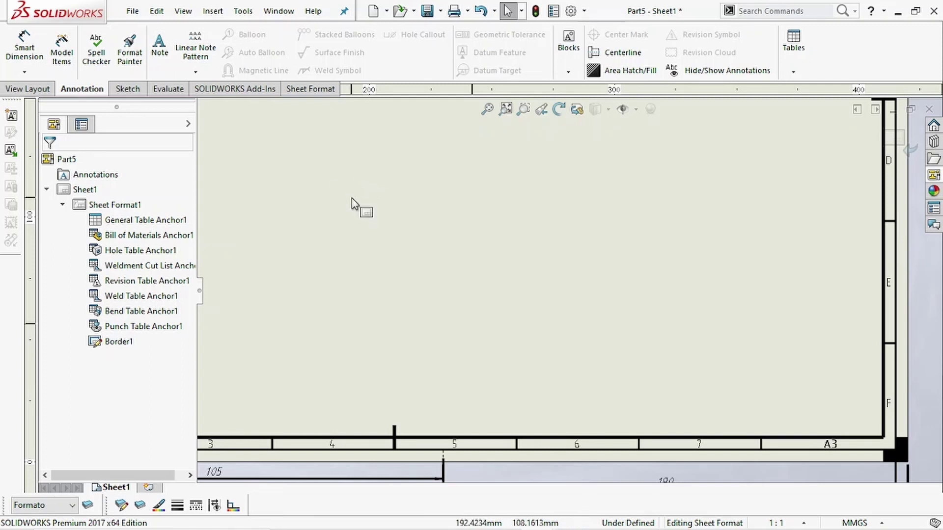
- Sketch a corner rectangle 180 mm wide and about 73 mm tall as the title block outline
click(126, 89)
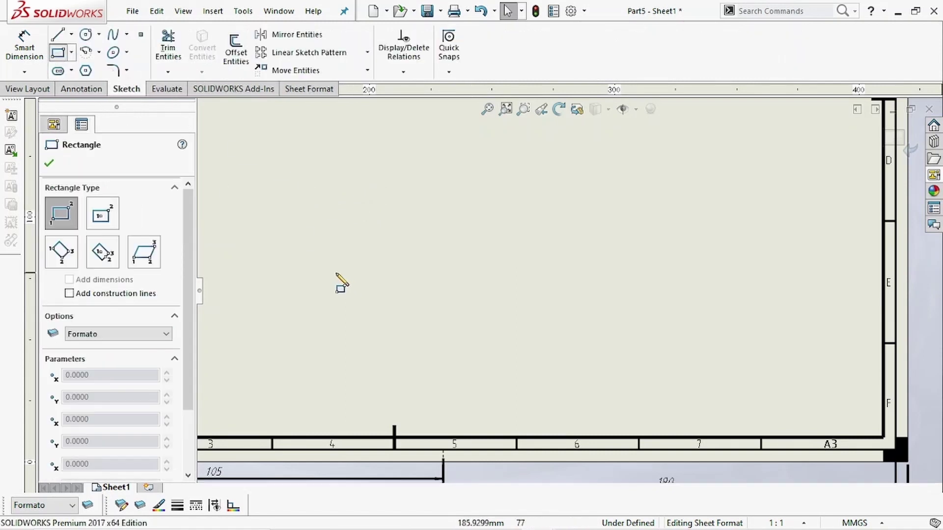
click(335, 270)
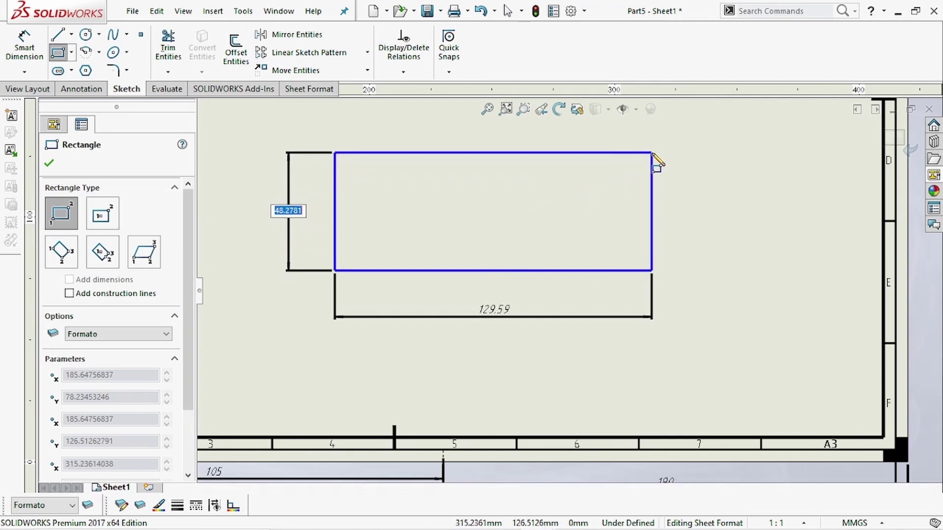
key(Tab)
text(180)
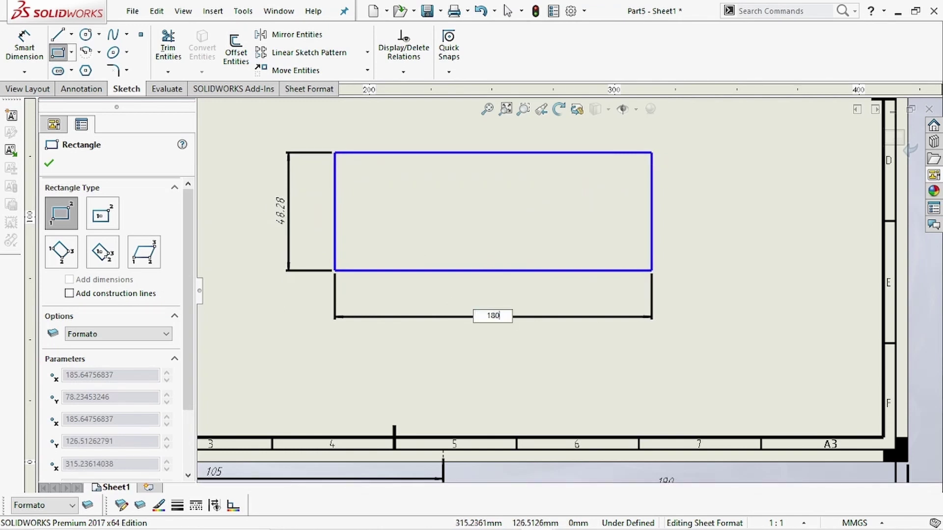
key(Tab)
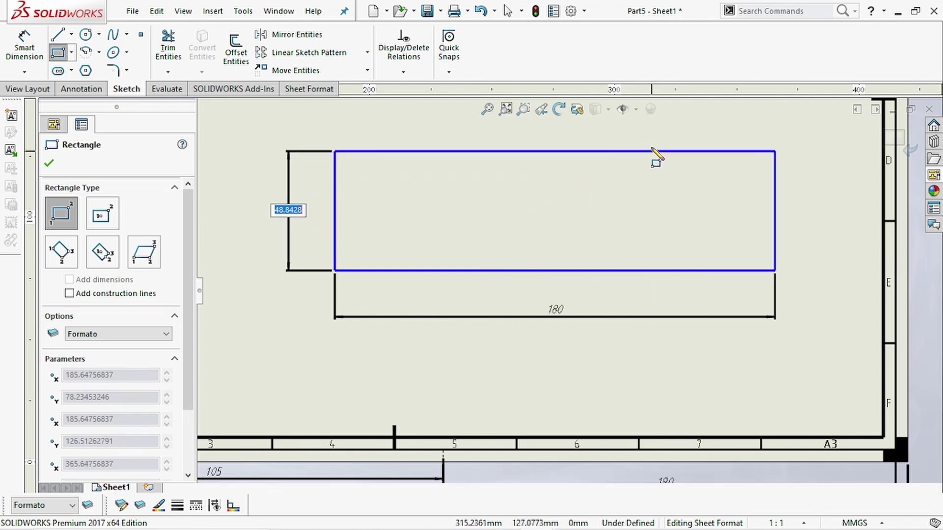
scroll(653, 154, up, 1)
scroll(654, 148, up, 1)
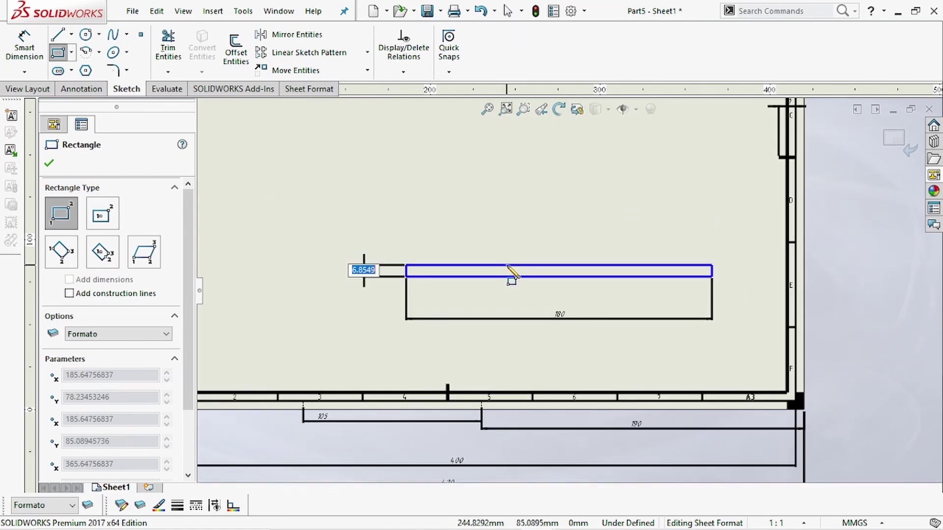
click(567, 152)
key(Escape)
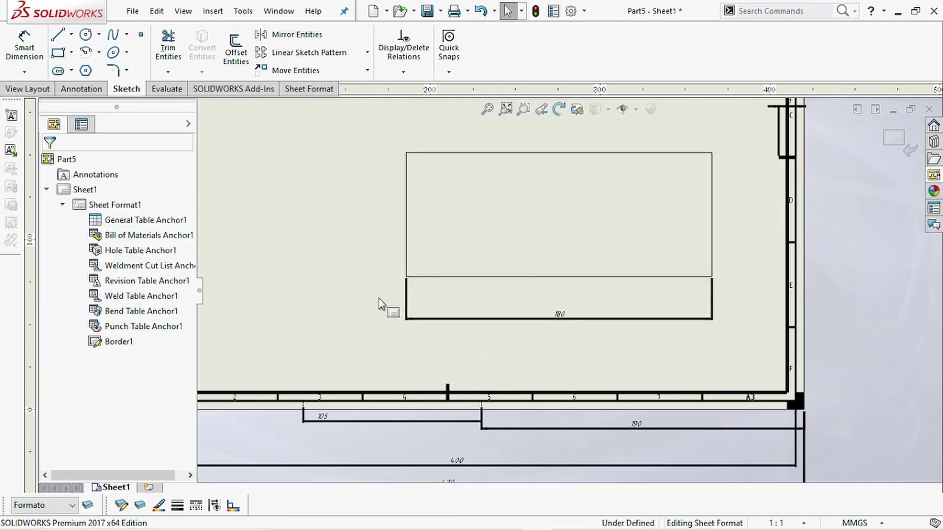
scroll(529, 269, down, 1)
scroll(531, 264, down, 1)
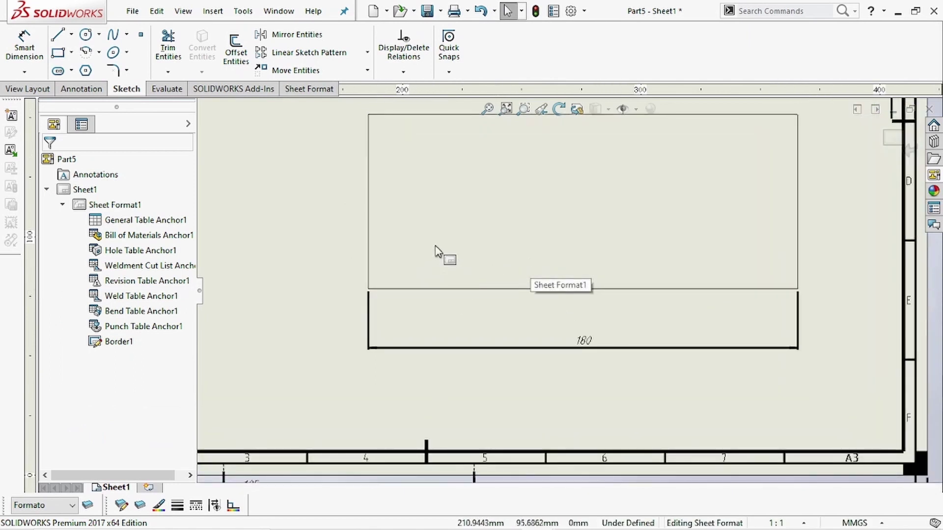
scroll(514, 267, down, 1)
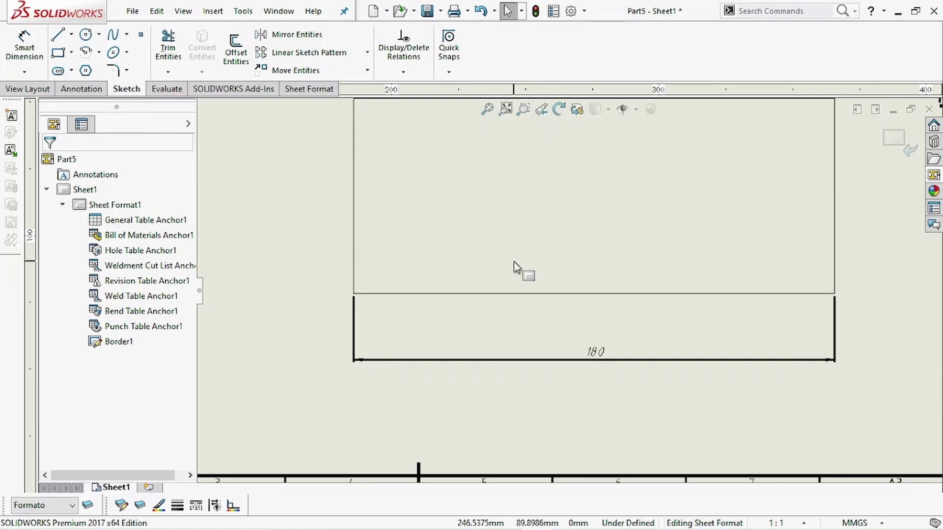
scroll(519, 269, up, 1)
scroll(524, 269, up, 1)
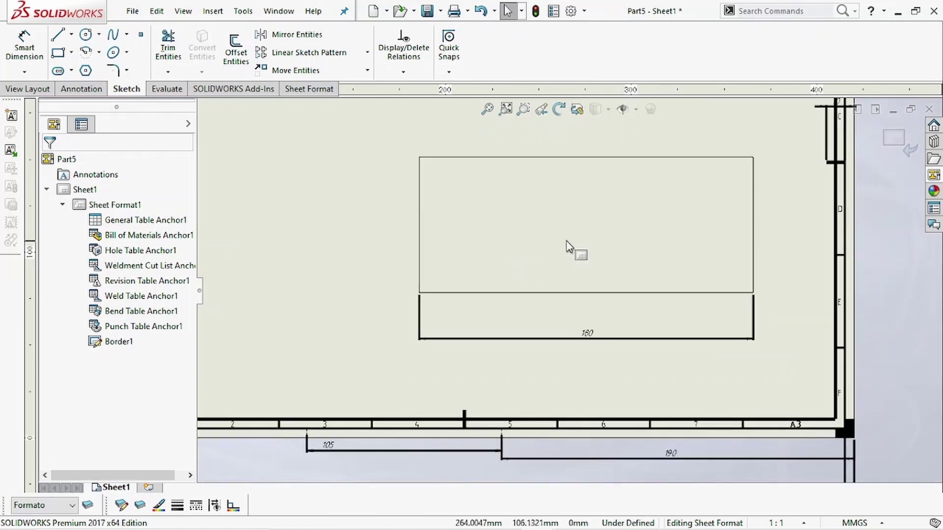
scroll(597, 219, down, 1)
scroll(491, 239, down, 1)
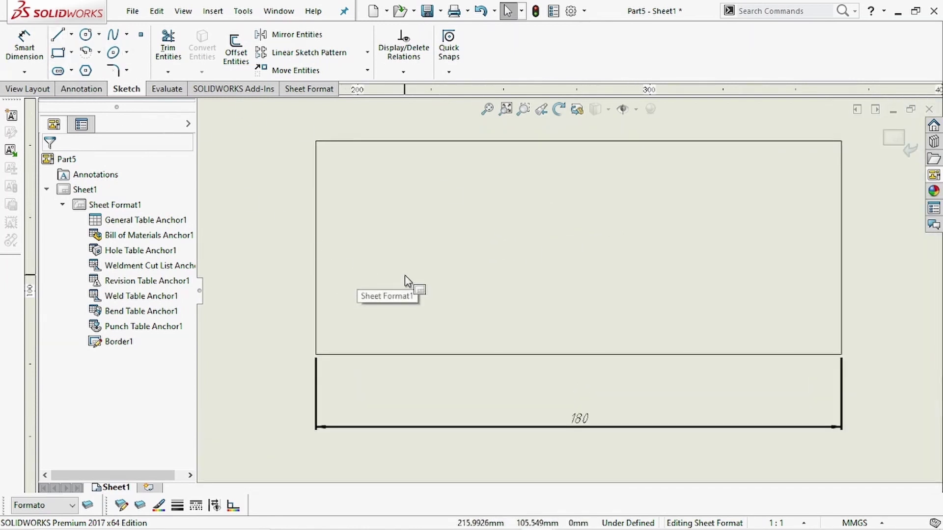
- Offset the rectangle's left edge 20 mm inward, then delete the 20 offset dimension
click(236, 49)
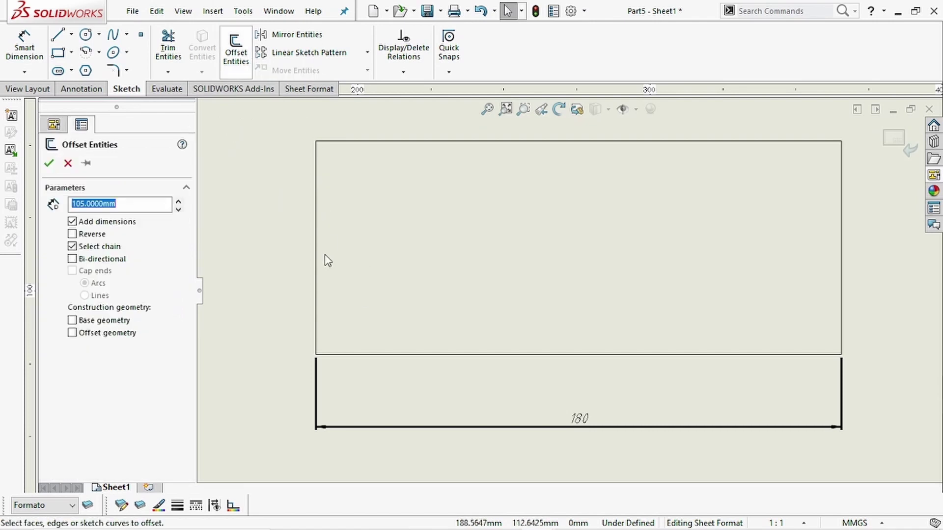
click(316, 268)
text(20.0000)
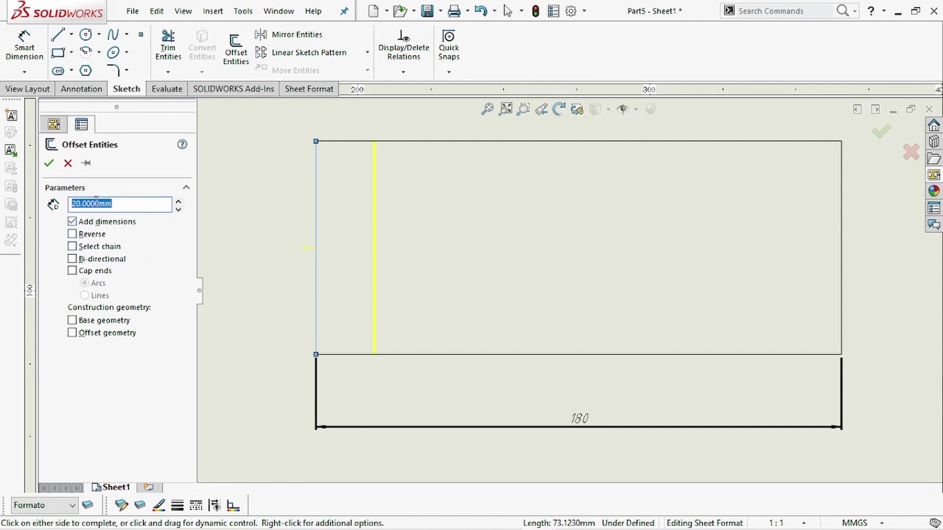
click(49, 163)
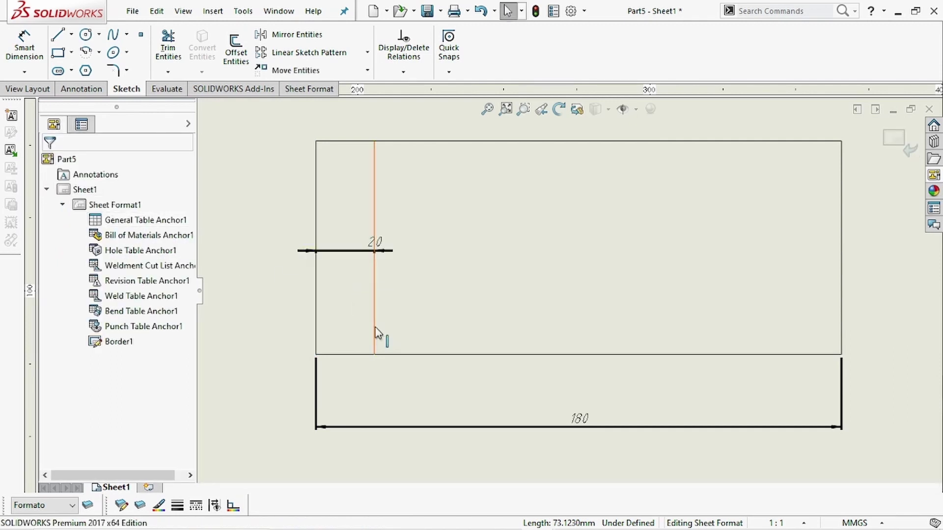
drag(368, 257, 361, 395)
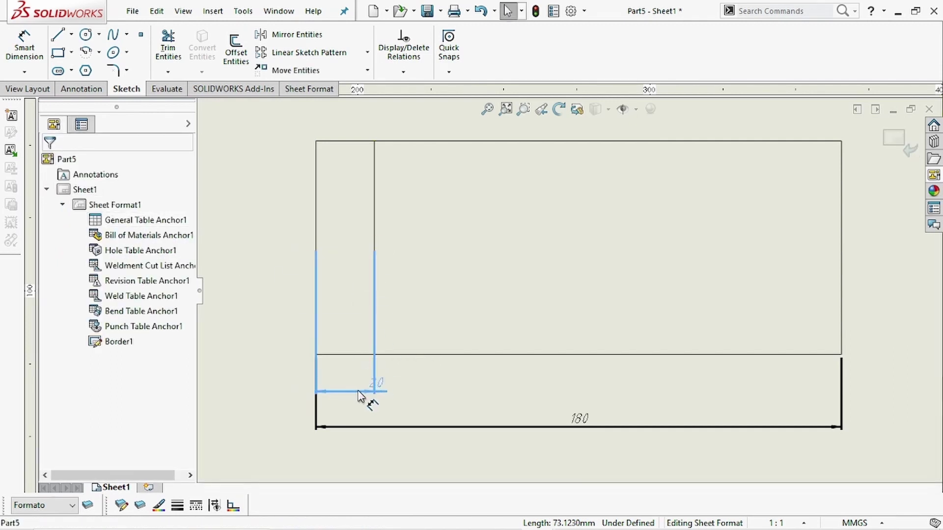
click(376, 384)
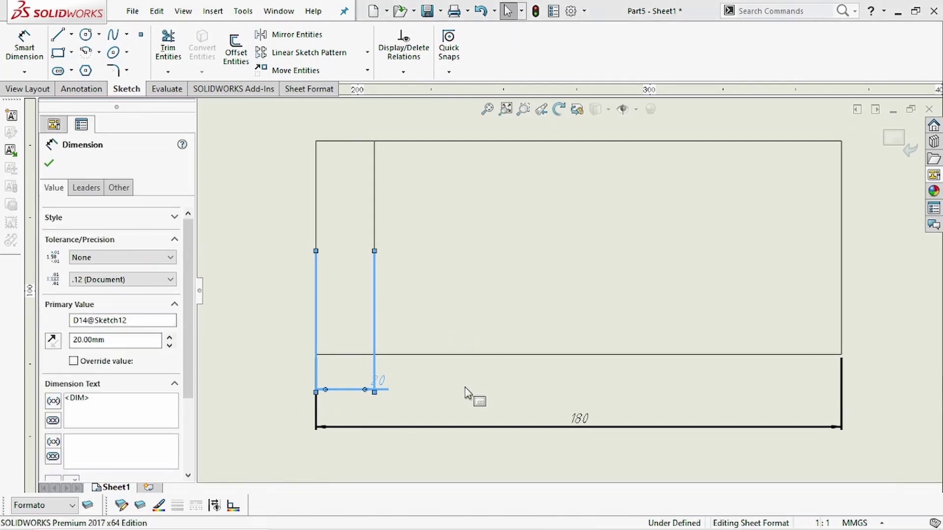
key(Delete)
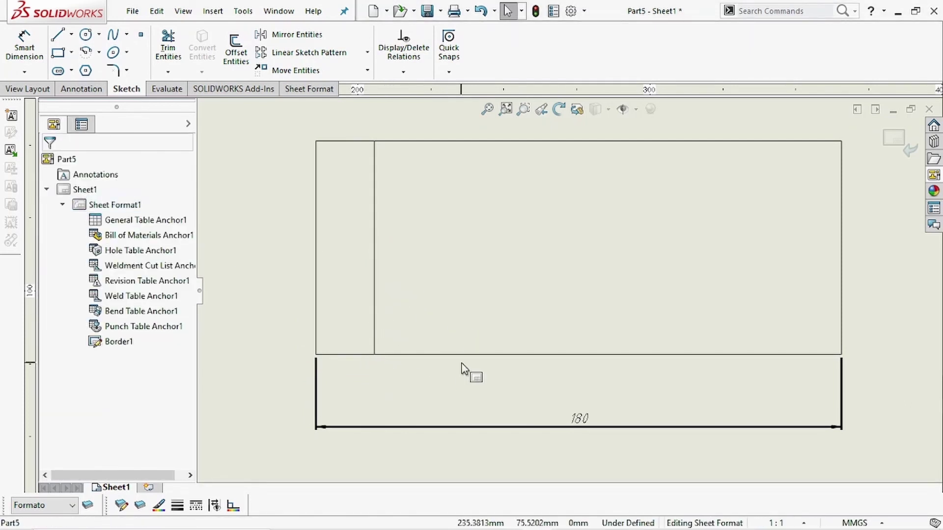
- Draw two vertical lines up from the bottom edge and a horizontal line to the left edge
key(l)
click(434, 354)
click(434, 245)
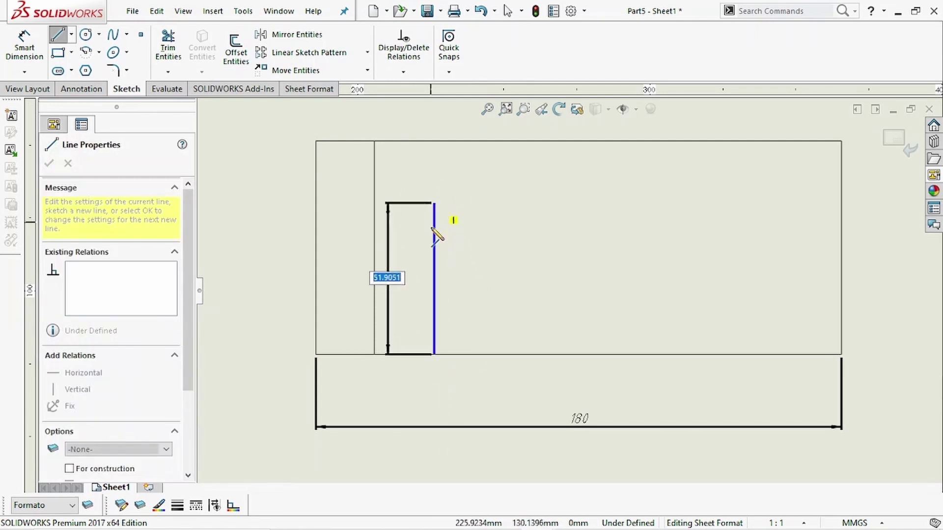
key(Escape)
key(l)
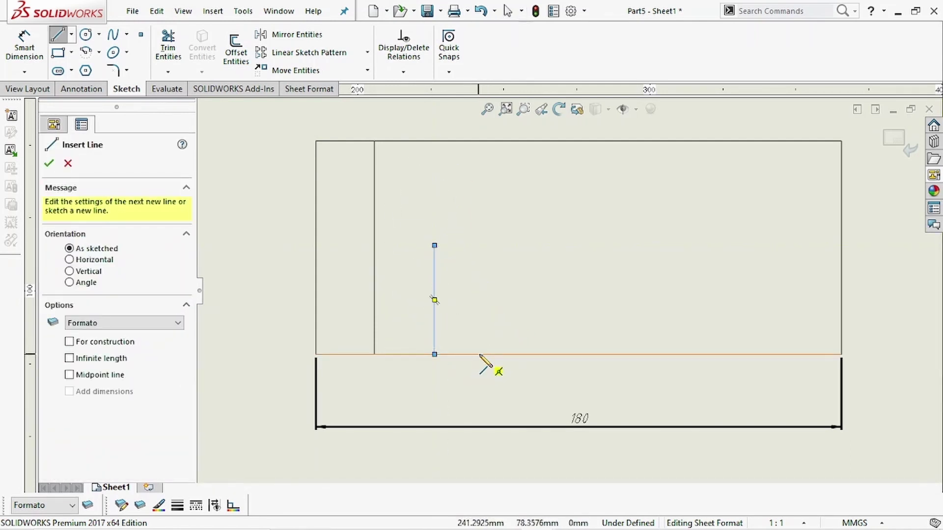
click(479, 354)
click(478, 238)
key(Escape)
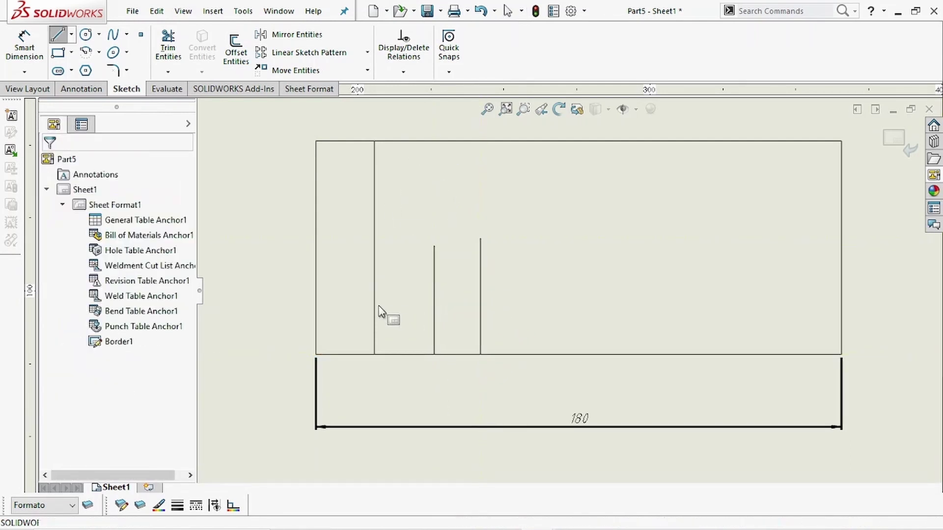
key(l)
click(480, 238)
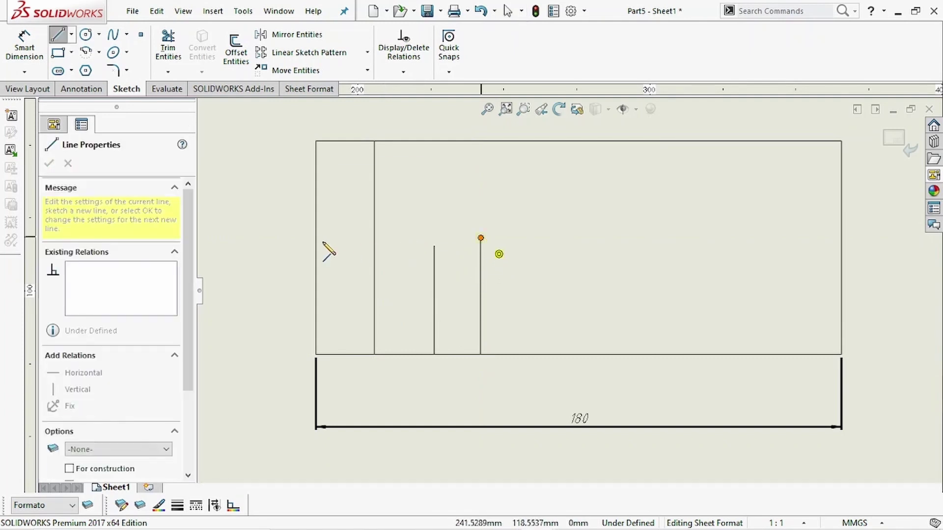
click(315, 238)
key(Escape)
click(265, 347)
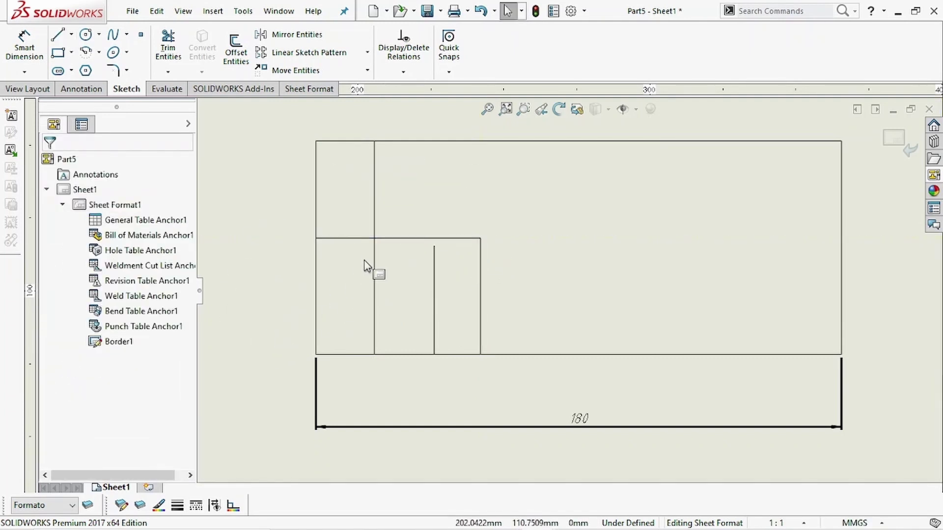
- Power-trim the extra line segment and extend the right vertical line to the top edge
click(182, 58)
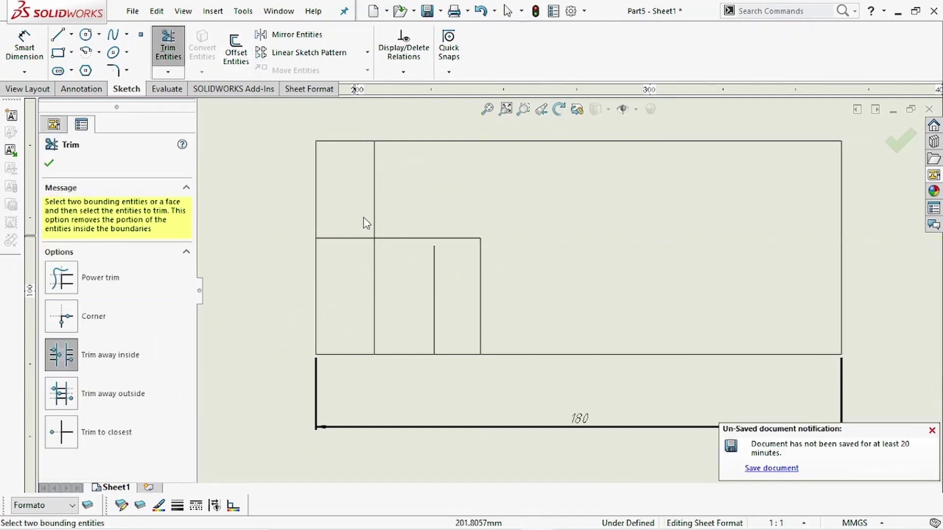
click(78, 285)
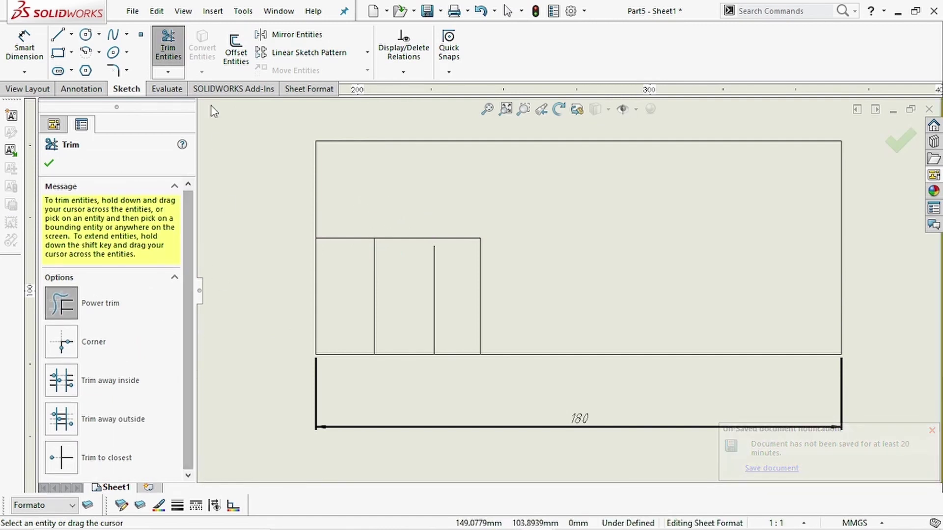
click(167, 71)
click(197, 102)
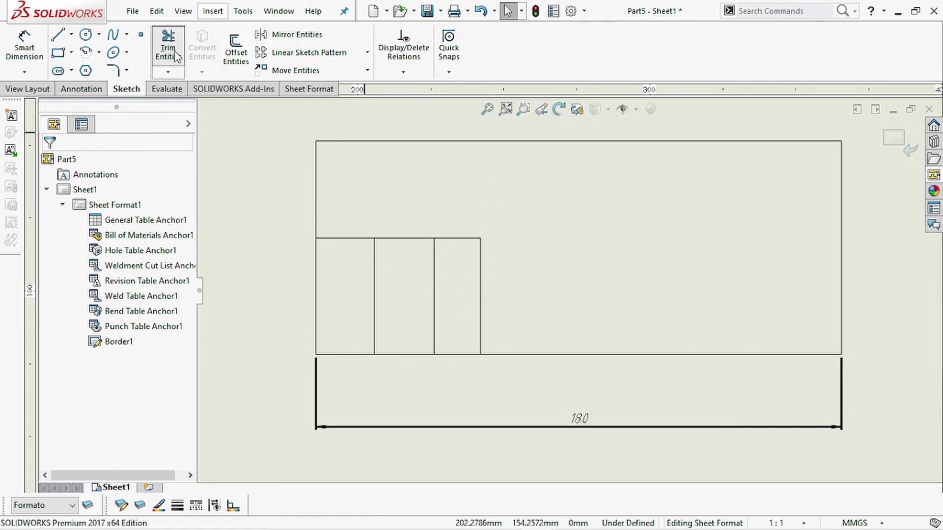
click(168, 71)
click(201, 102)
click(481, 262)
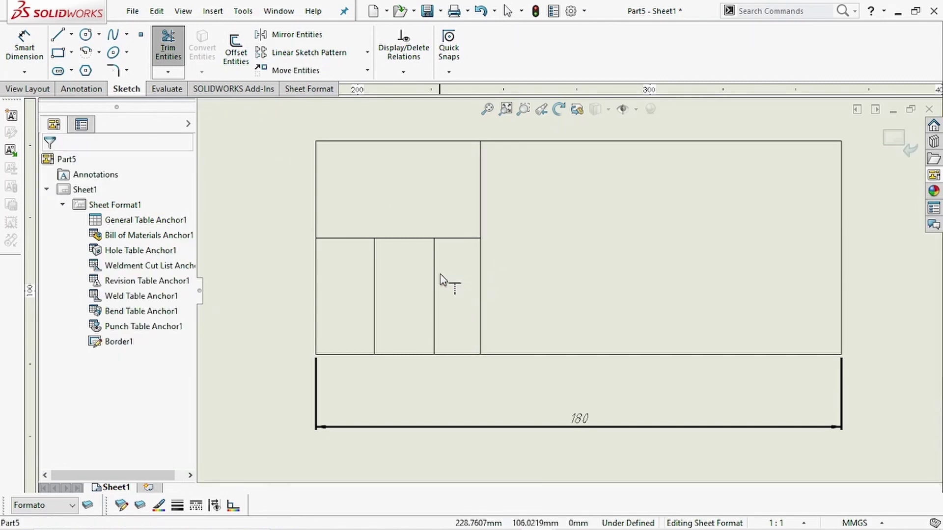
scroll(437, 339, down, 2)
scroll(363, 334, down, 1)
- Dimension the first and second left columns to 20 mm wide each
right_drag(368, 363, 275, 342)
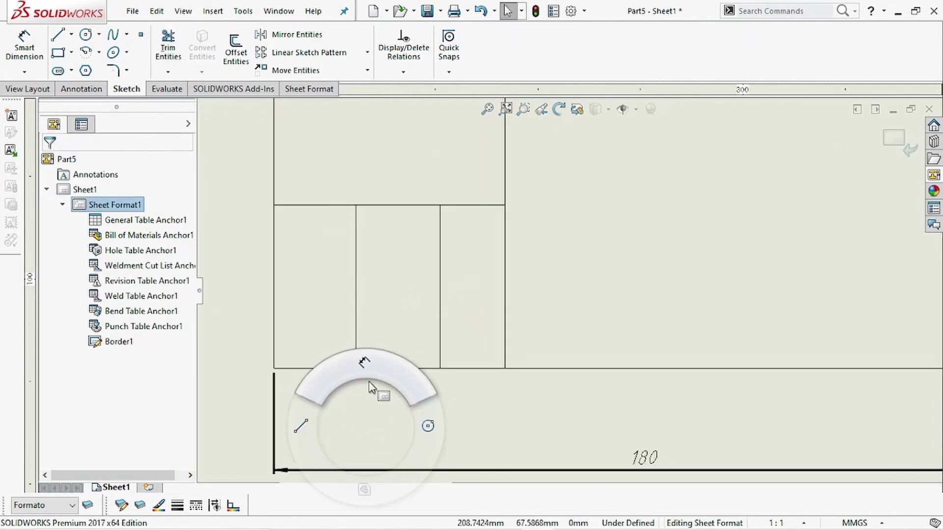
click(274, 343)
right_drag(359, 363, 361, 336)
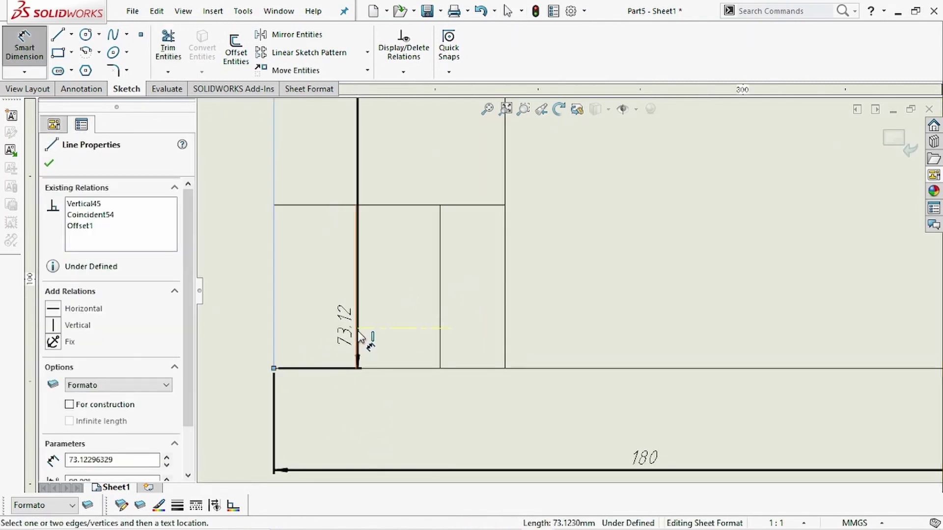
click(356, 338)
click(320, 431)
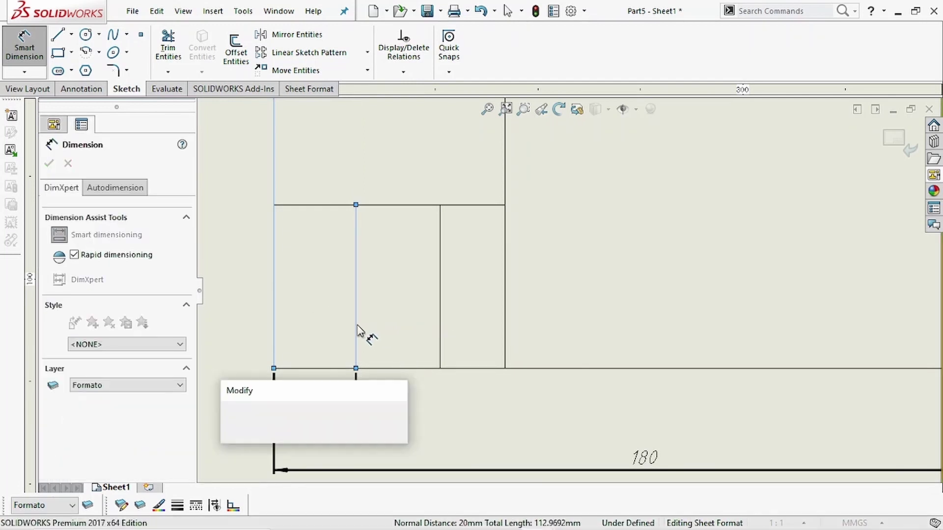
click(249, 420)
click(356, 333)
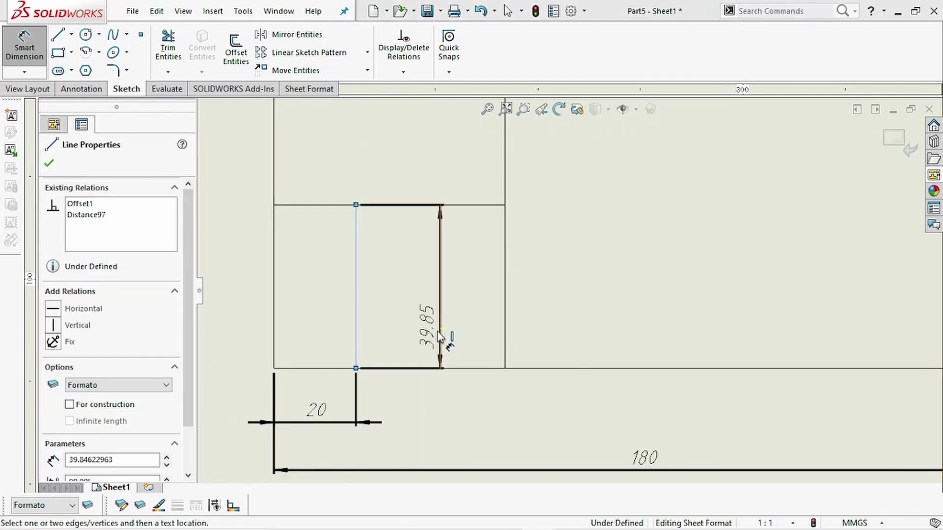
click(440, 337)
click(414, 422)
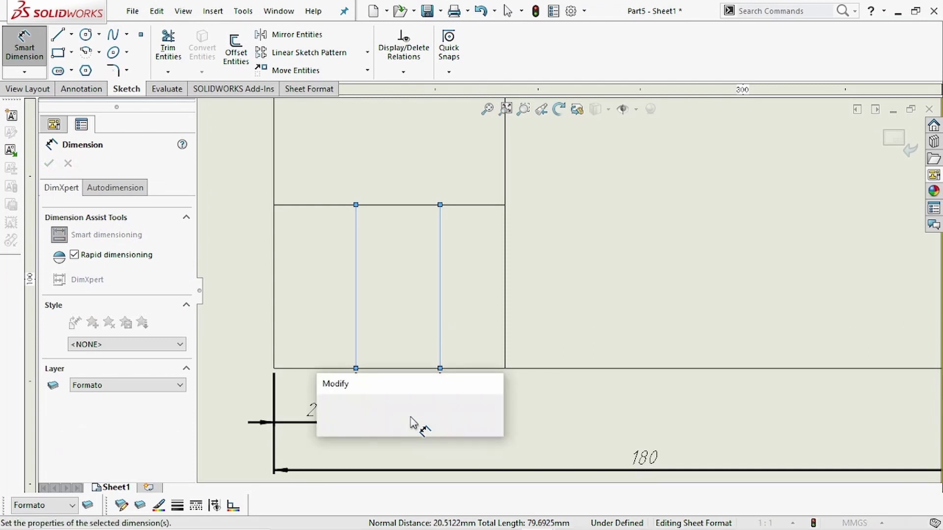
text(20)
key(Return)
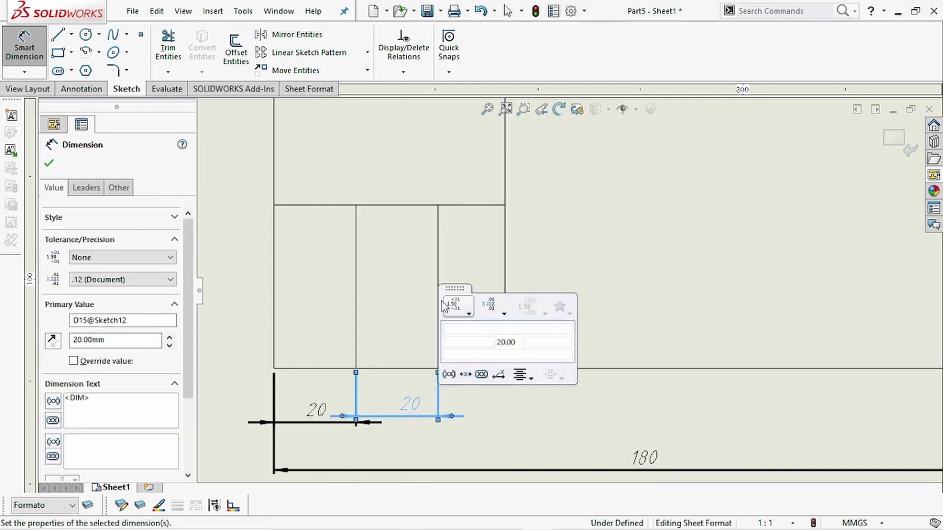
- Dimension the third column to 20 mm and join the upper horizontal line to its divider
click(439, 266)
click(505, 310)
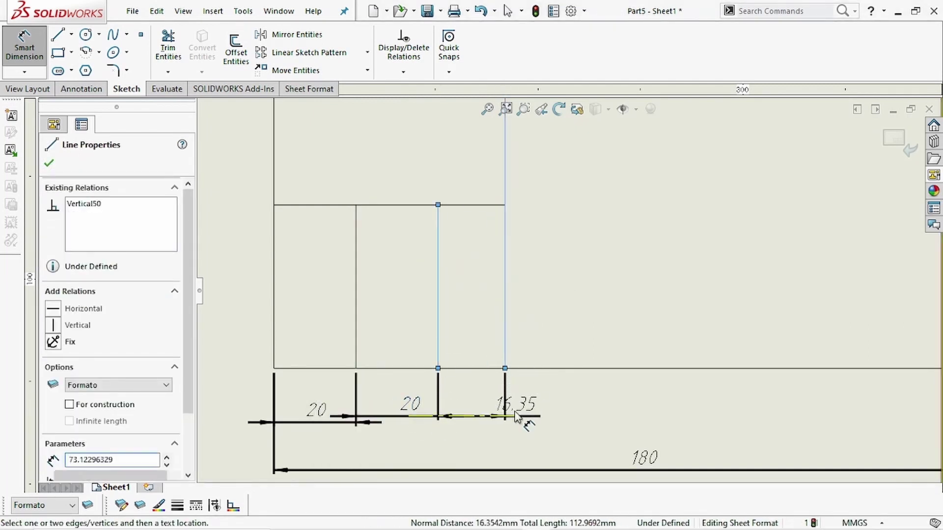
click(516, 417)
text(20)
key(Return)
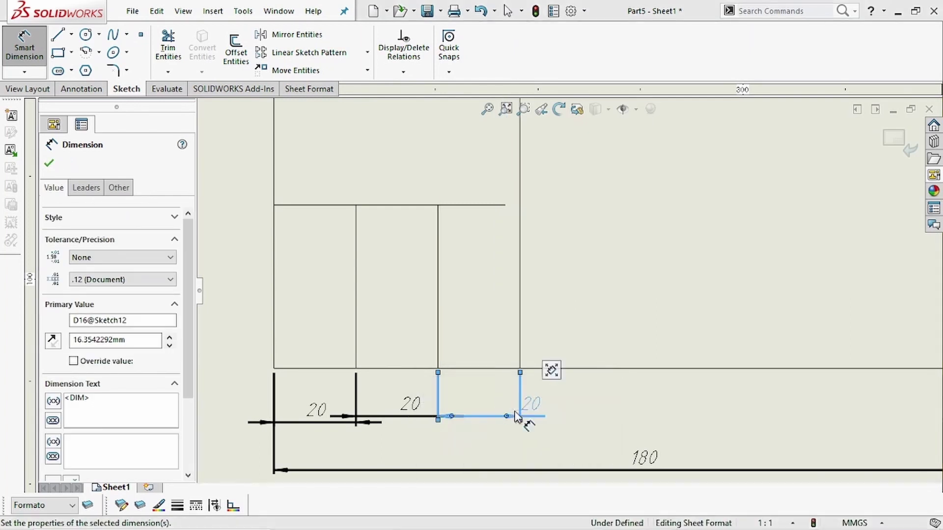
scroll(590, 302, up, 2)
scroll(540, 270, down, 1)
key(Escape)
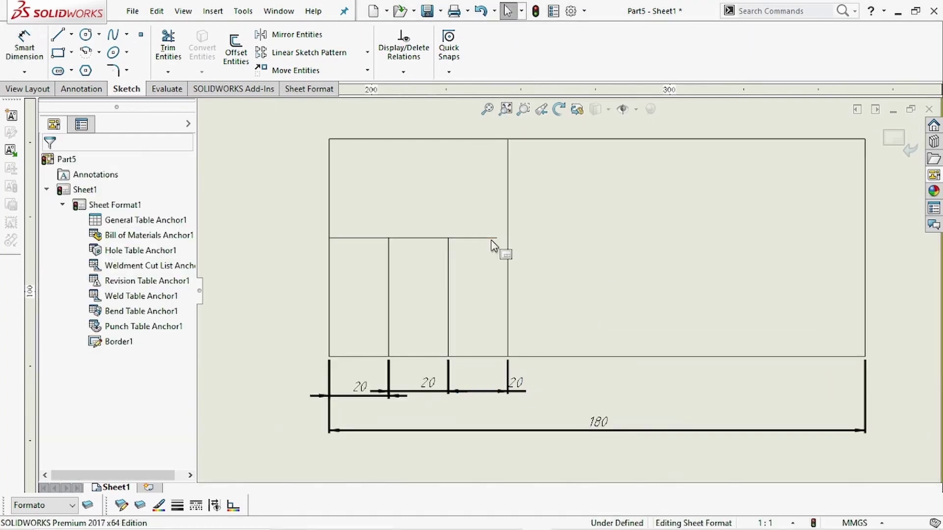
click(496, 239)
drag(497, 239, 508, 236)
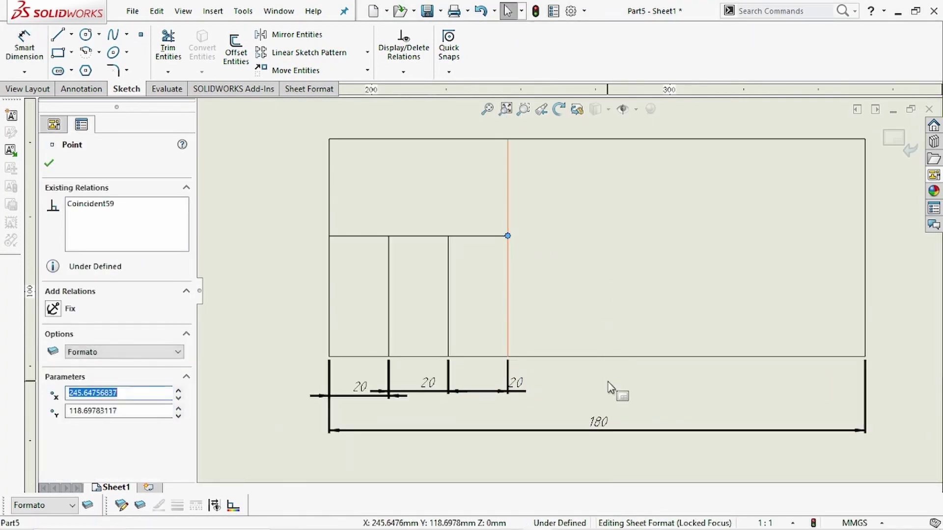
- Sketch a full-width horizontal line and two shorter lines across the three left columns
click(659, 377)
scroll(660, 376, up, 2)
scroll(625, 311, down, 1)
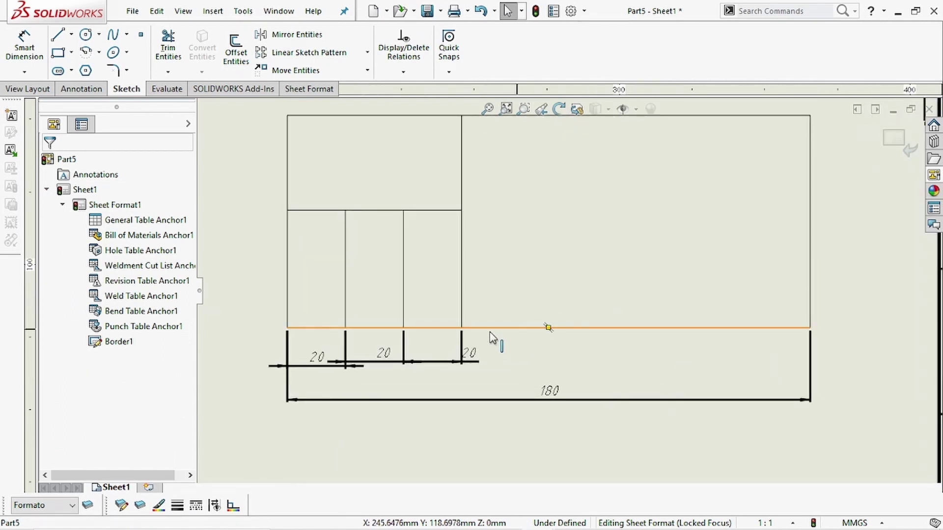
key(l)
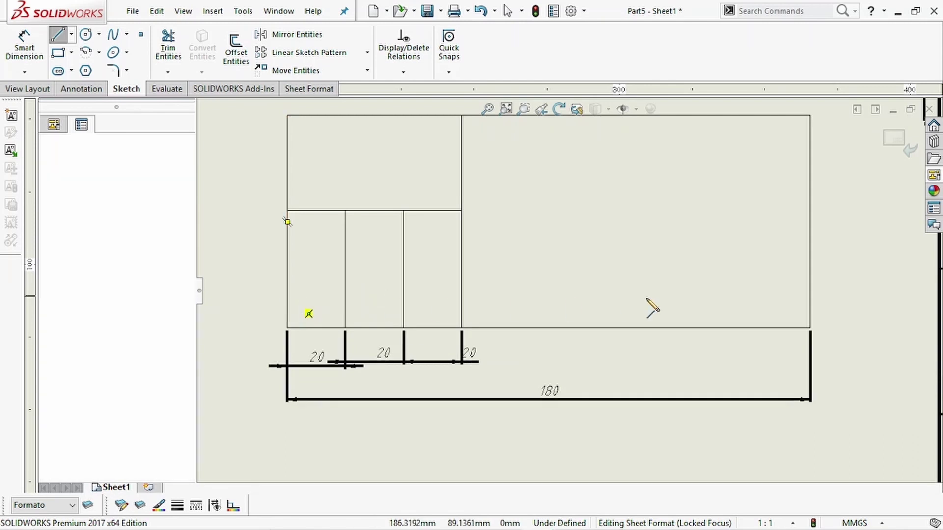
click(288, 296)
click(810, 295)
key(Escape)
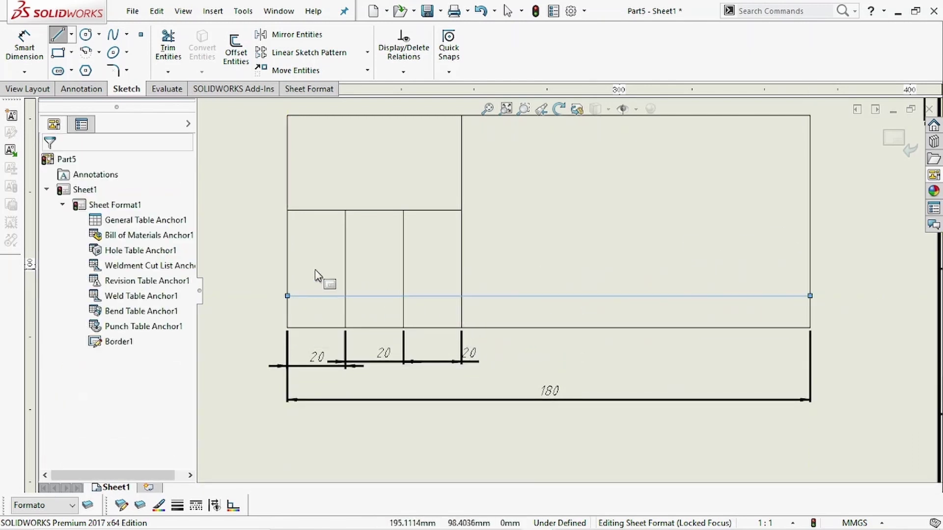
key(l)
click(287, 276)
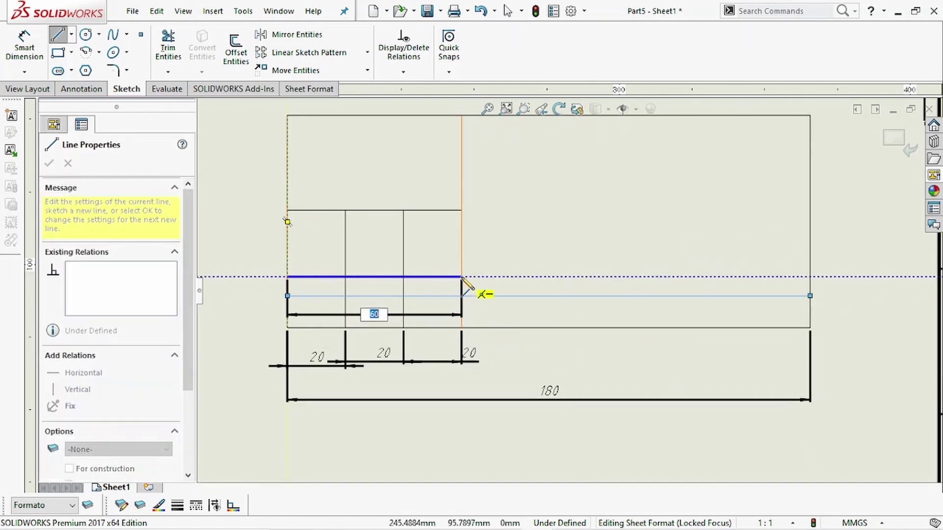
click(462, 276)
key(Escape)
key(l)
click(288, 255)
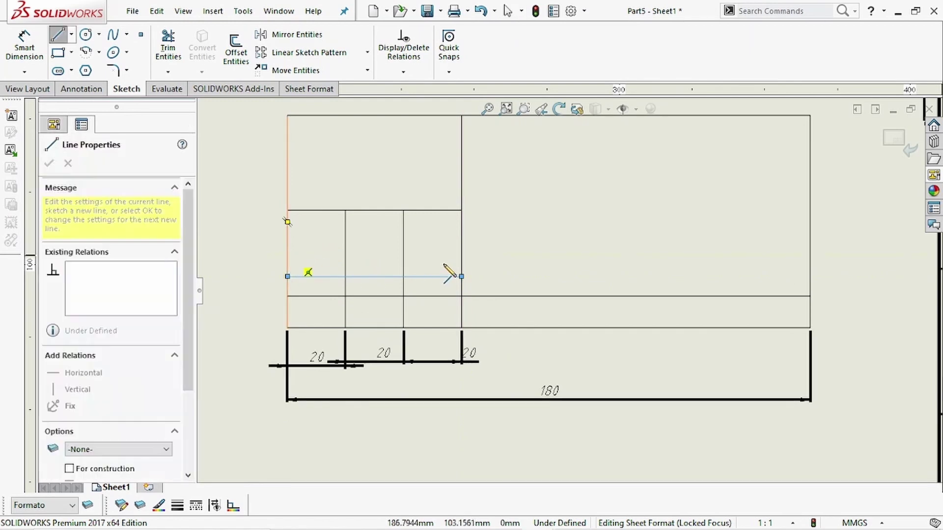
click(461, 254)
key(Escape)
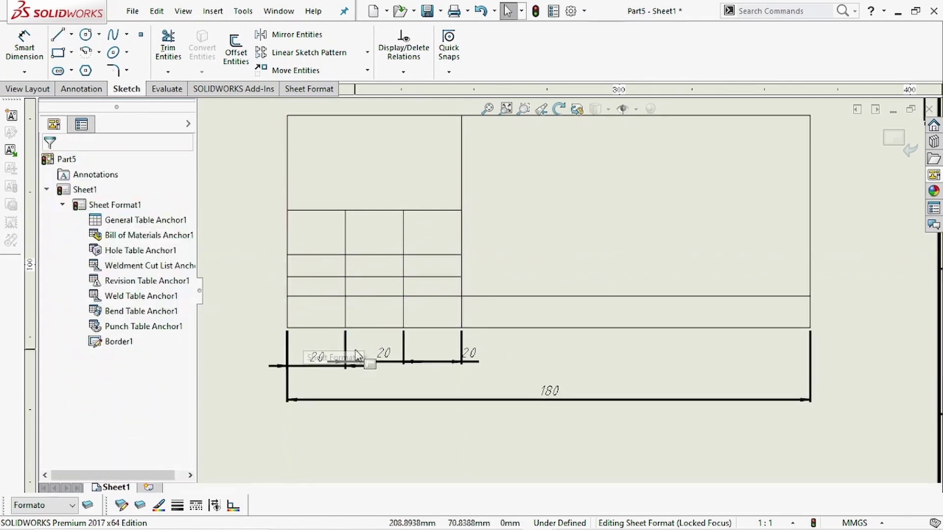
scroll(305, 322, up, 1)
- Dimension the full-width line 10 mm above the bottom and the next row 5 mm tall
key(d)
scroll(275, 292, down, 2)
click(372, 334)
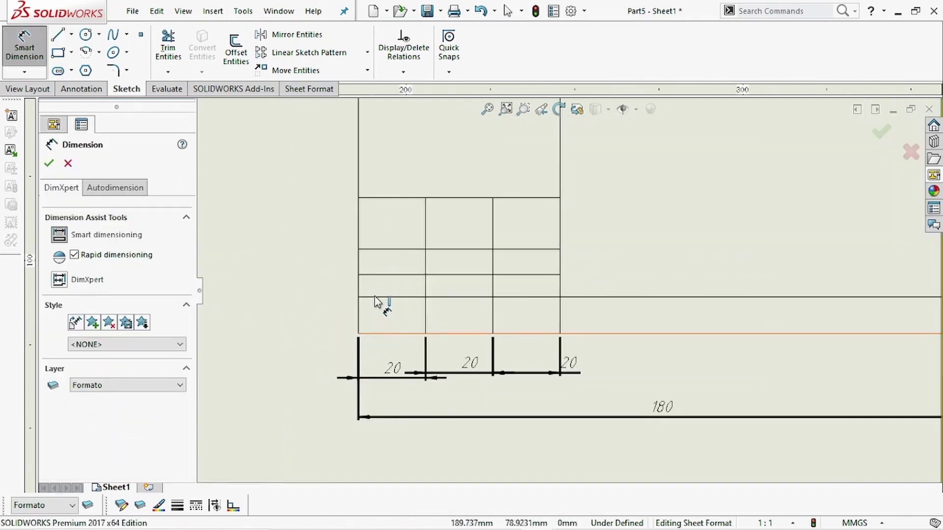
click(380, 298)
click(301, 370)
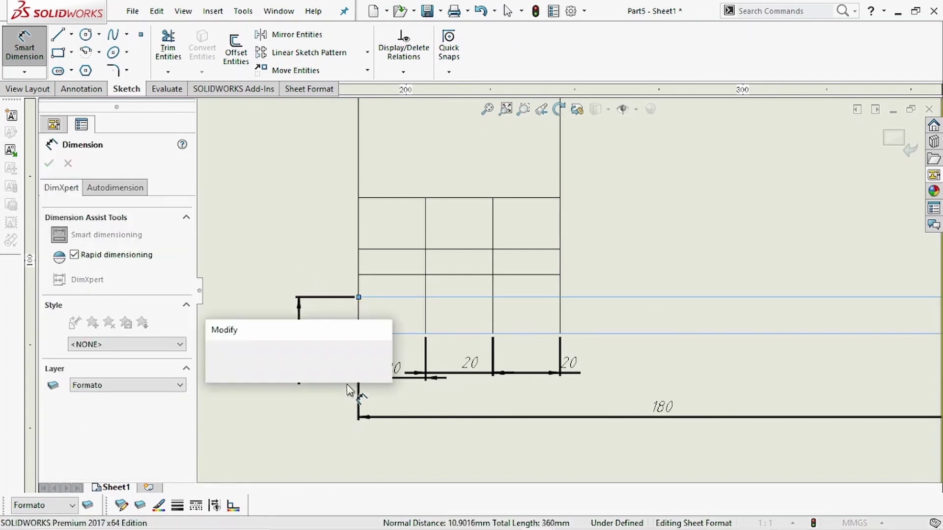
key(Return)
text(10)
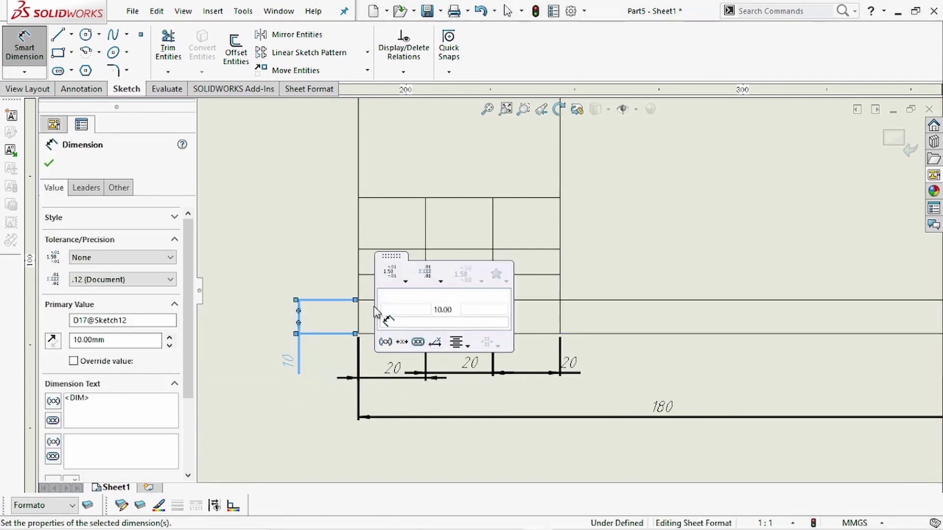
key(Return)
click(368, 275)
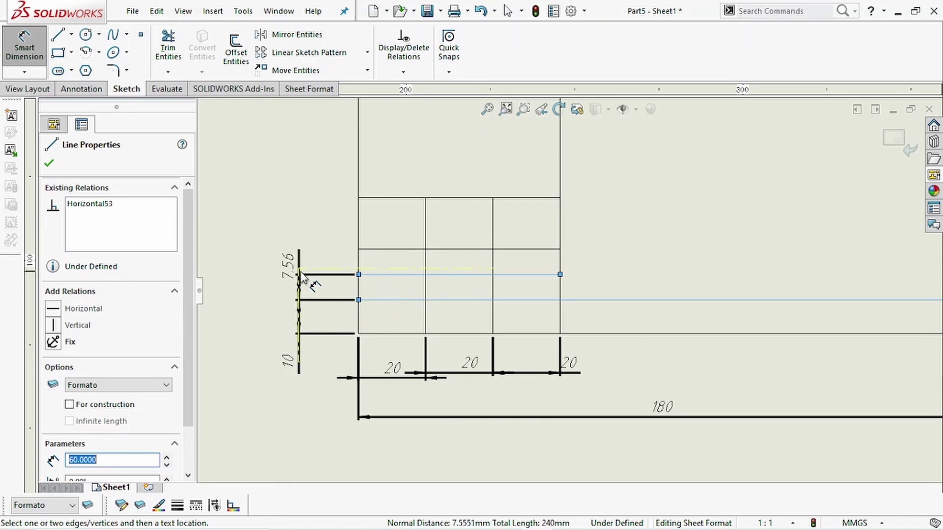
click(301, 278)
key(Return)
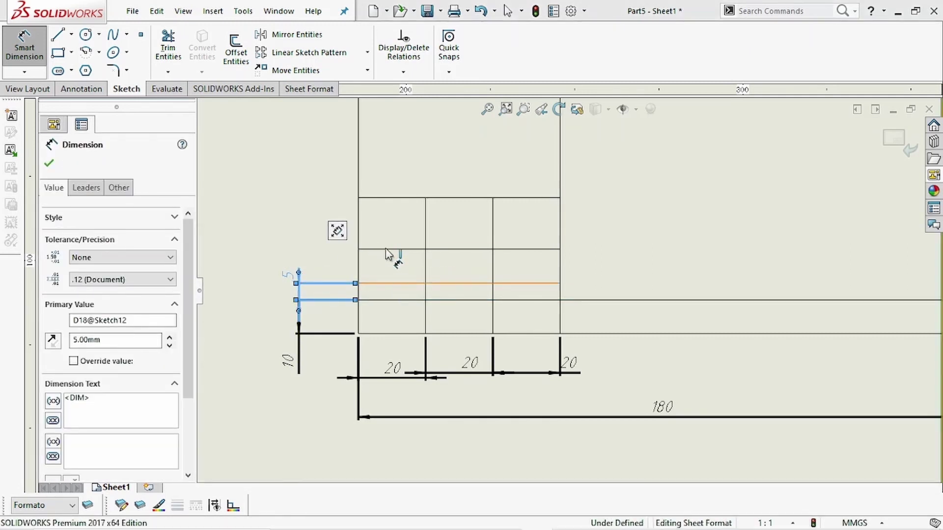
- Dimension the remaining two upper rows at 5 mm each
click(388, 250)
click(317, 269)
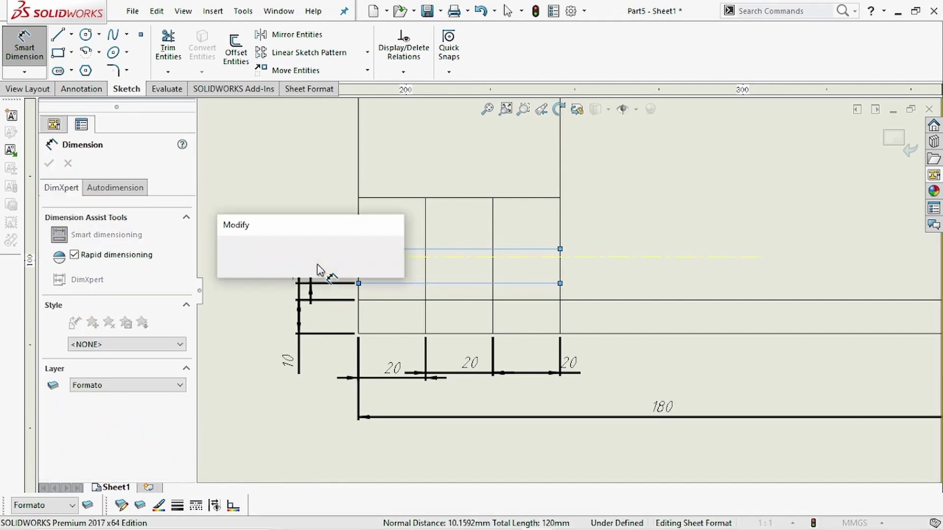
text(5)
key(Return)
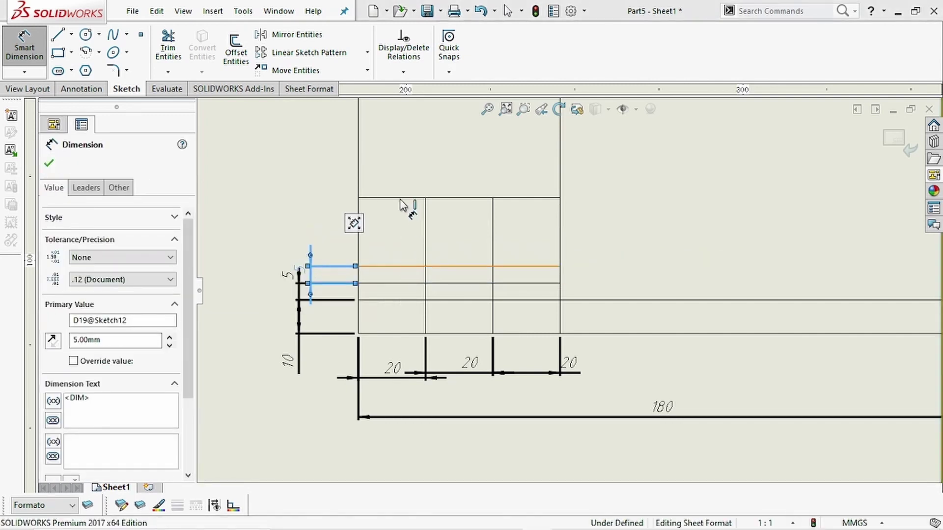
click(400, 267)
click(385, 198)
click(310, 247)
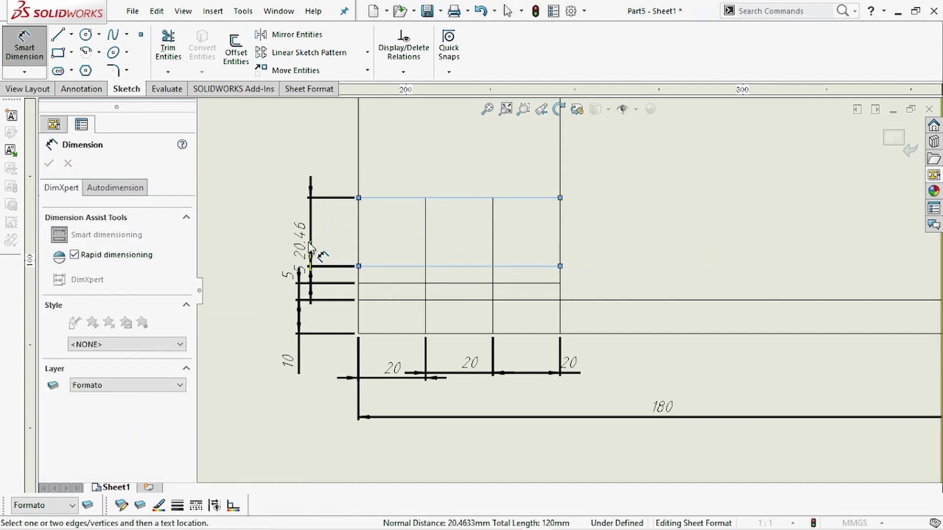
text(5)
key(Return)
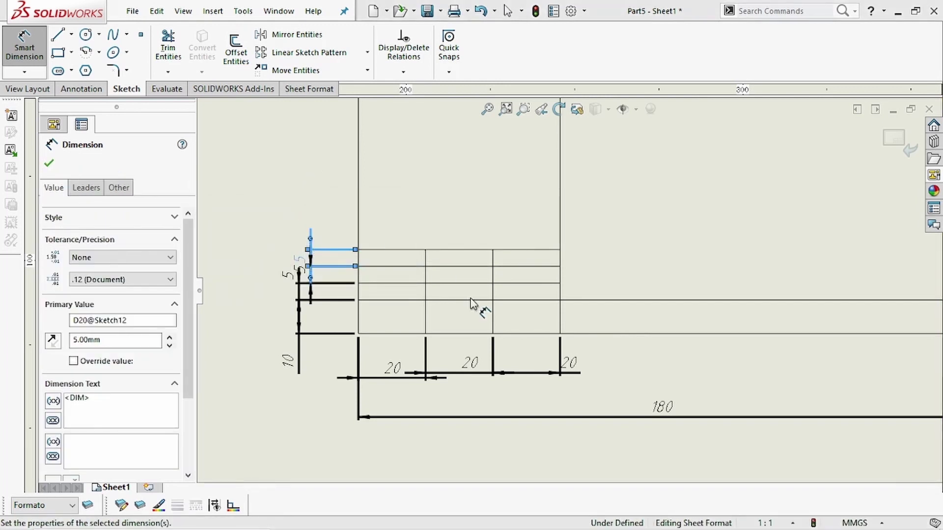
scroll(540, 304, up, 3)
scroll(735, 263, down, 1)
scroll(656, 276, down, 1)
scroll(511, 343, down, 1)
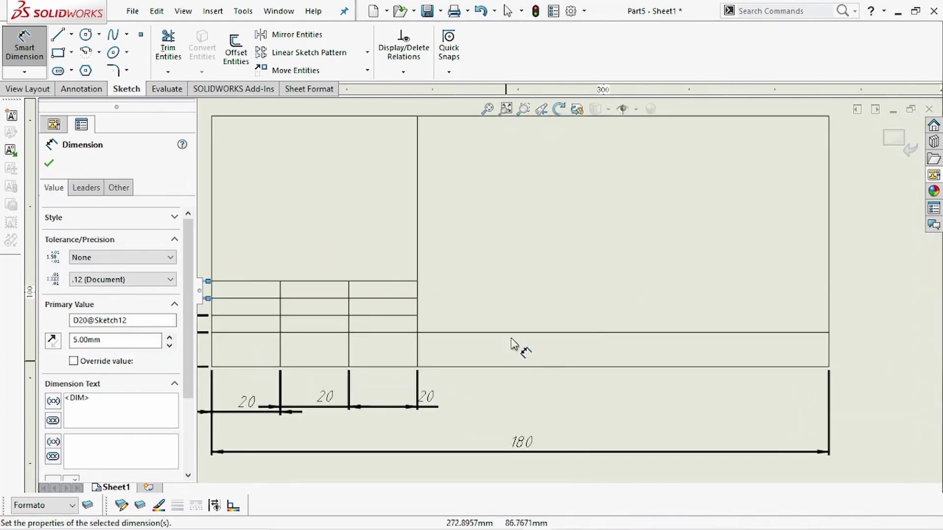
- Draw a bottom-row divider and dimension the new cell 25 mm wide
key(Escape)
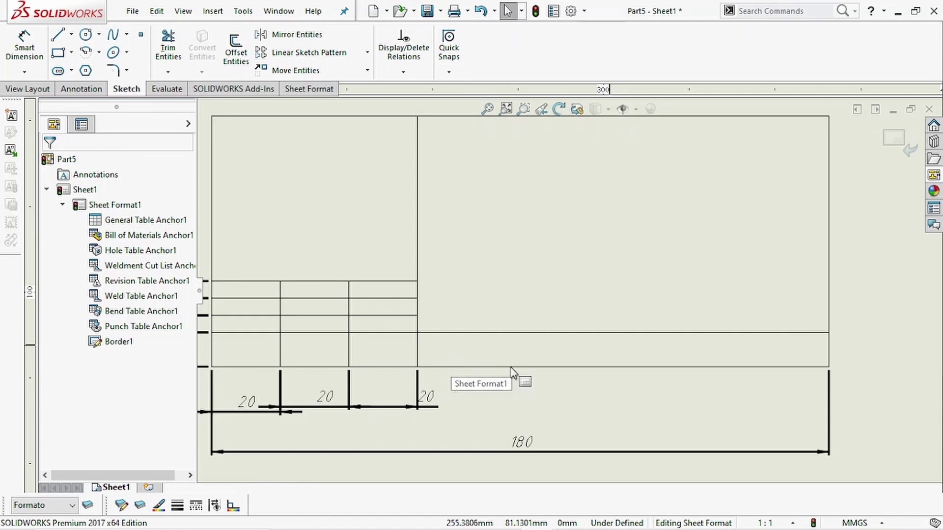
key(l)
click(484, 348)
key(Escape)
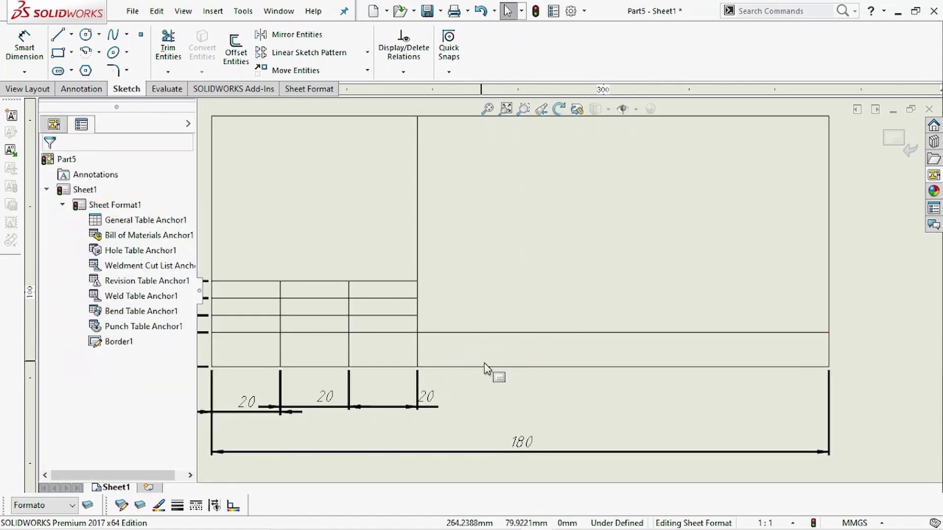
key(l)
click(502, 333)
click(502, 367)
key(Escape)
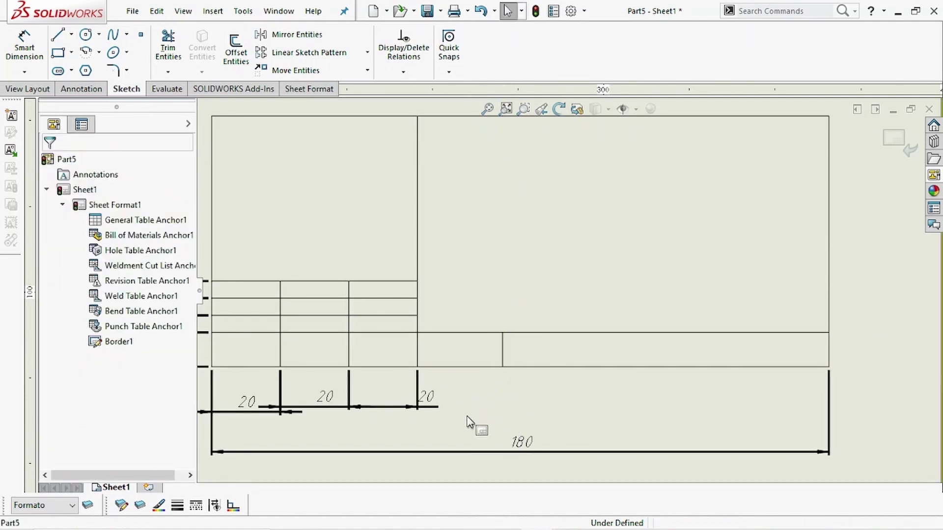
key(d)
click(417, 351)
click(502, 356)
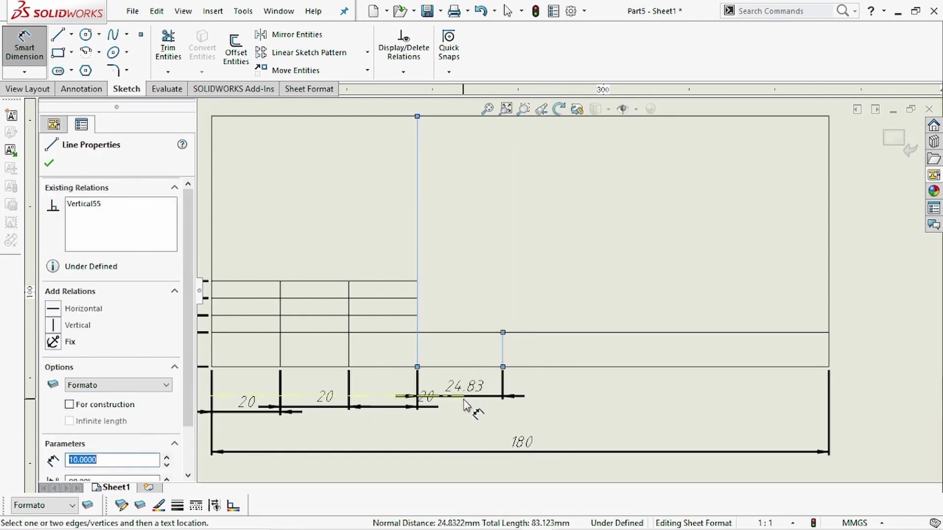
click(466, 407)
text(25)
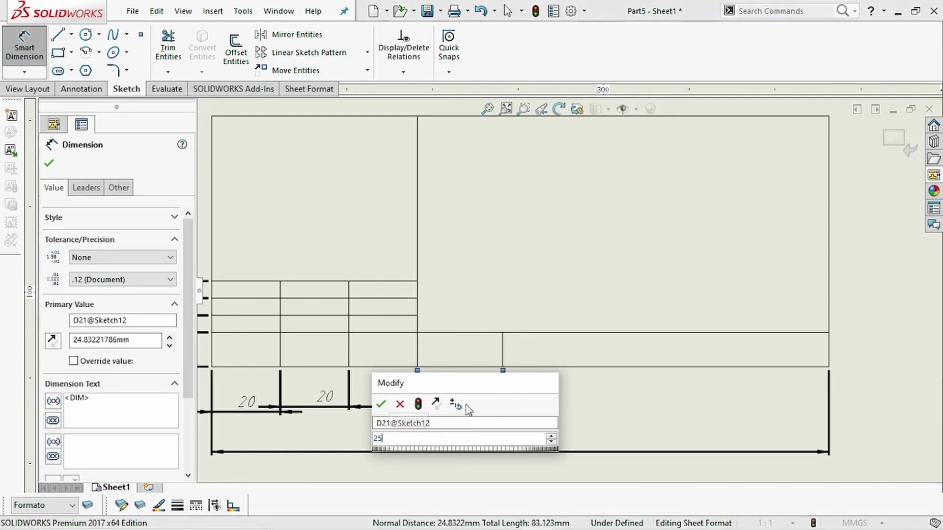
key(Return)
key(Escape)
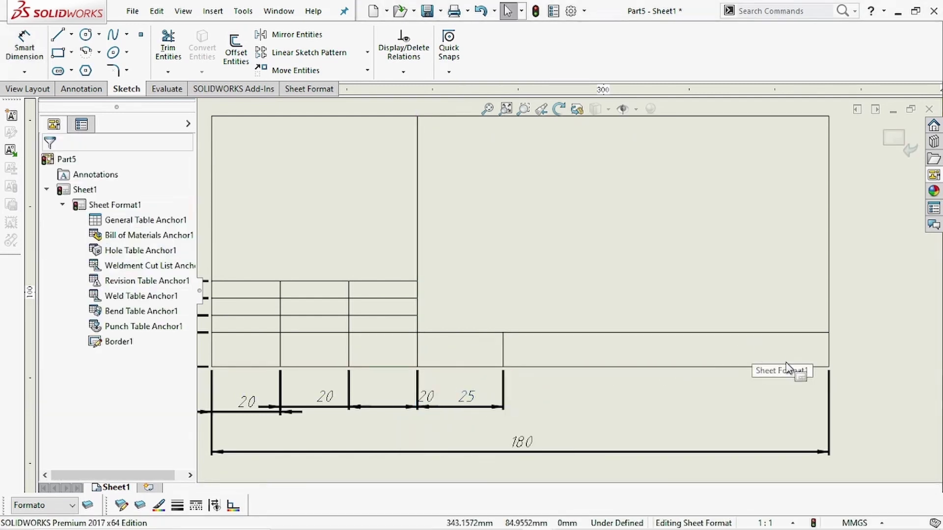
- Draw a divider through the bottom row near the right end and make it vertical
key(l)
click(782, 367)
click(792, 332)
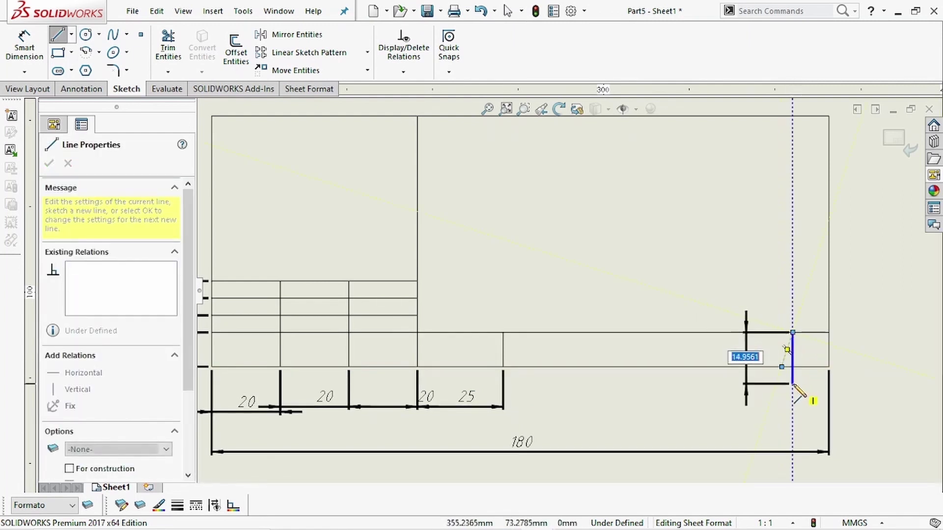
key(Escape)
click(784, 363)
right_click(783, 366)
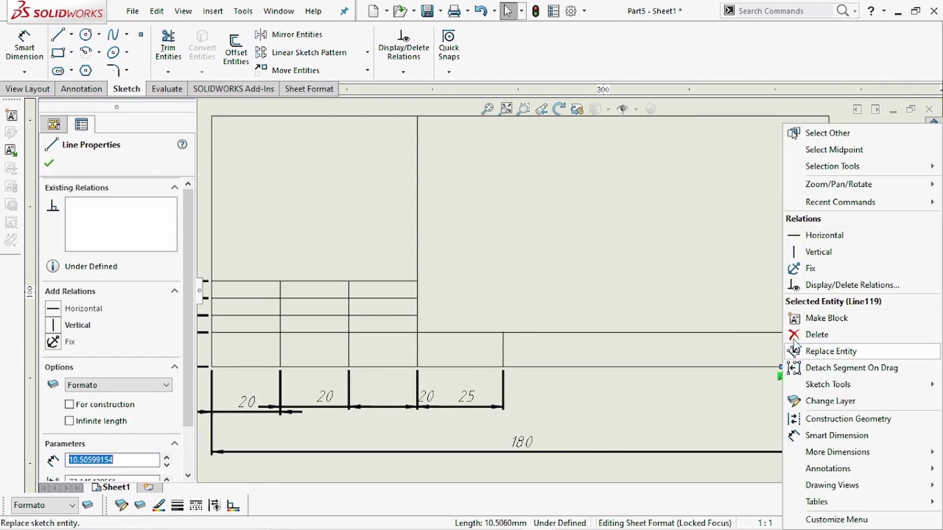
click(818, 252)
key(Escape)
- Dimension the rightmost cell to the title block's right edge as 10 mm wide
right_drag(749, 366, 779, 354)
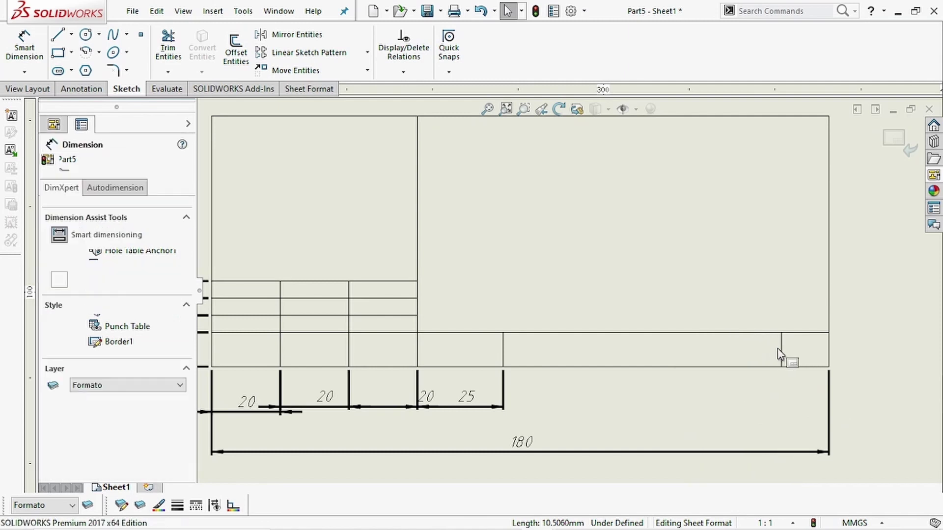
click(782, 354)
click(829, 358)
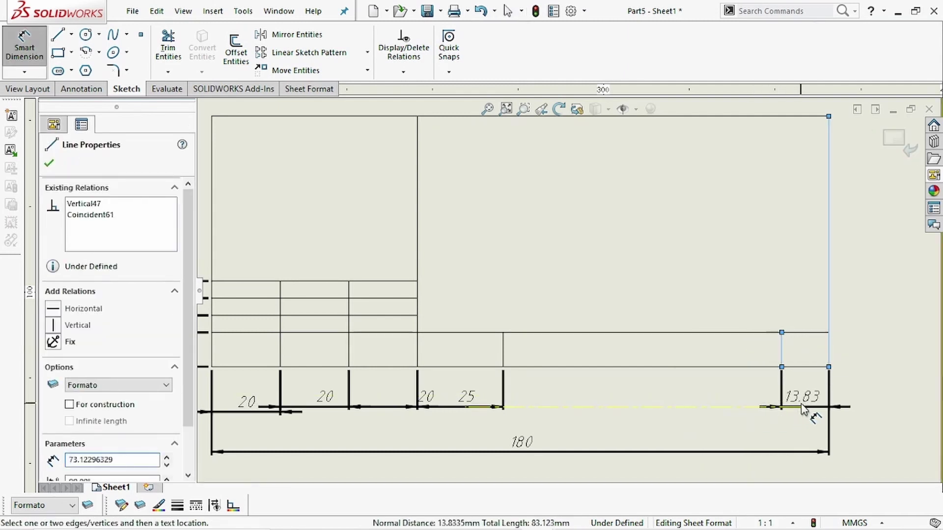
click(801, 410)
key(Return)
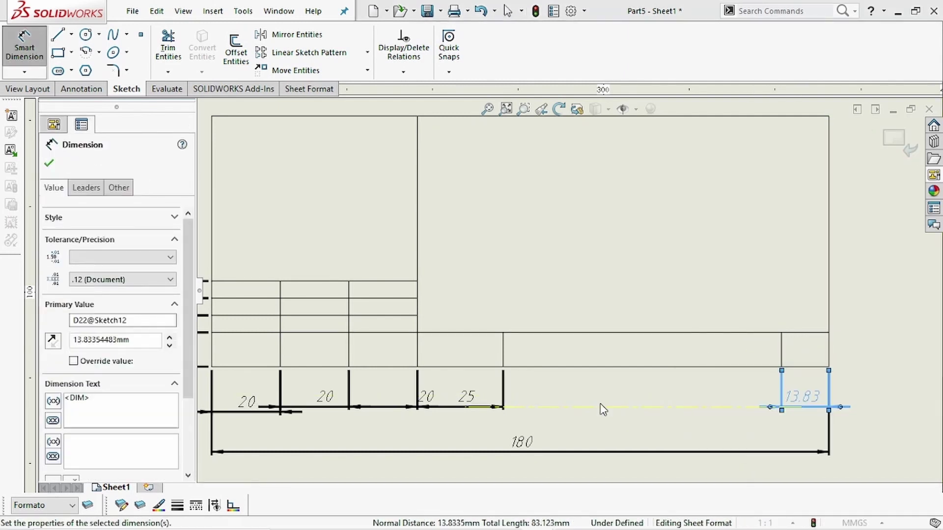
key(Escape)
scroll(526, 273, up, 2)
scroll(508, 241, up, 1)
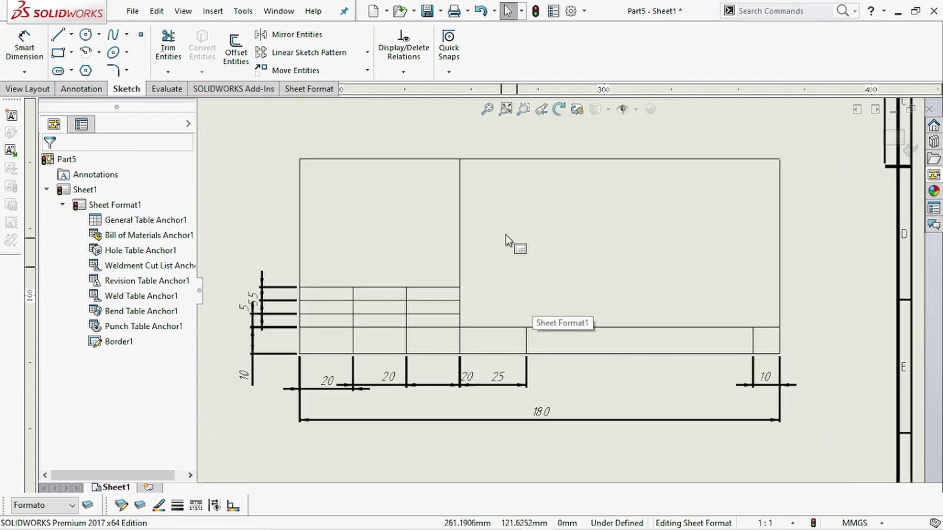
scroll(509, 241, down, 1)
scroll(459, 273, down, 1)
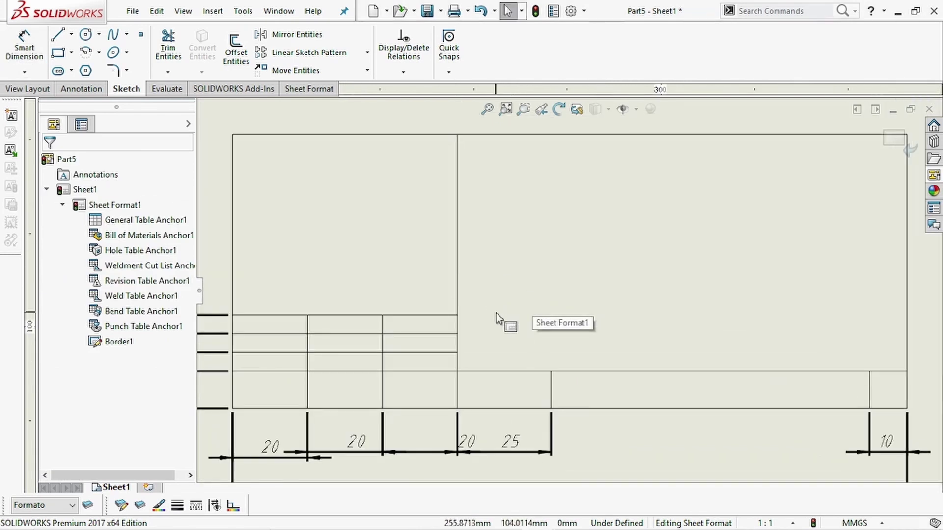
- Draw a horizontal row line from the divider to the right border and fix it
key(l)
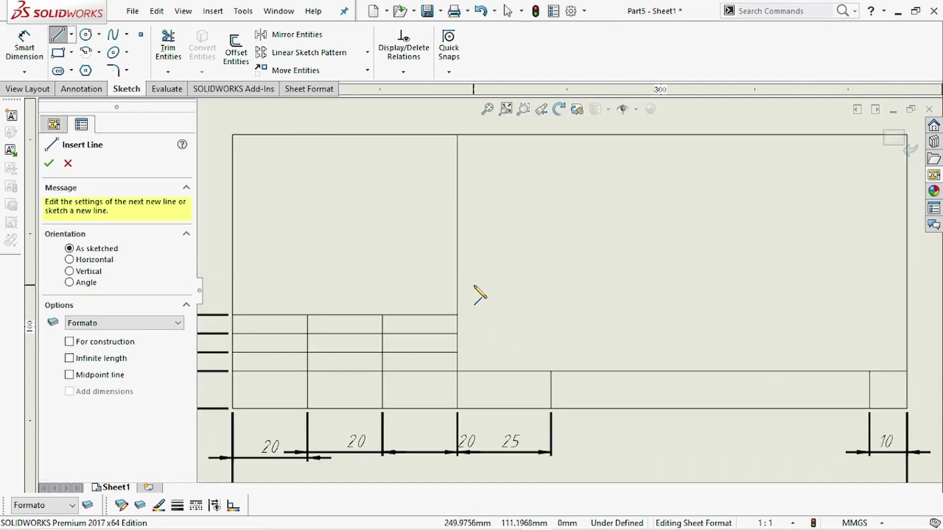
click(457, 292)
click(906, 288)
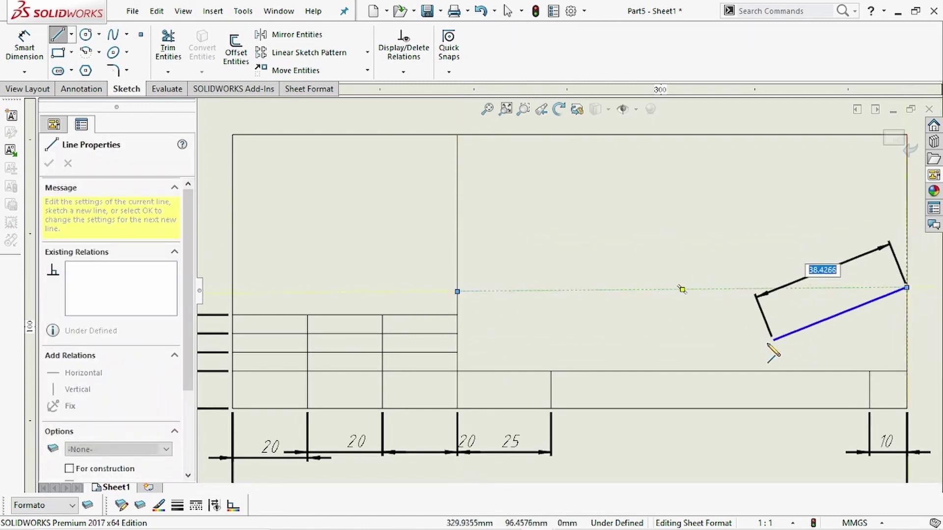
key(Escape)
click(576, 291)
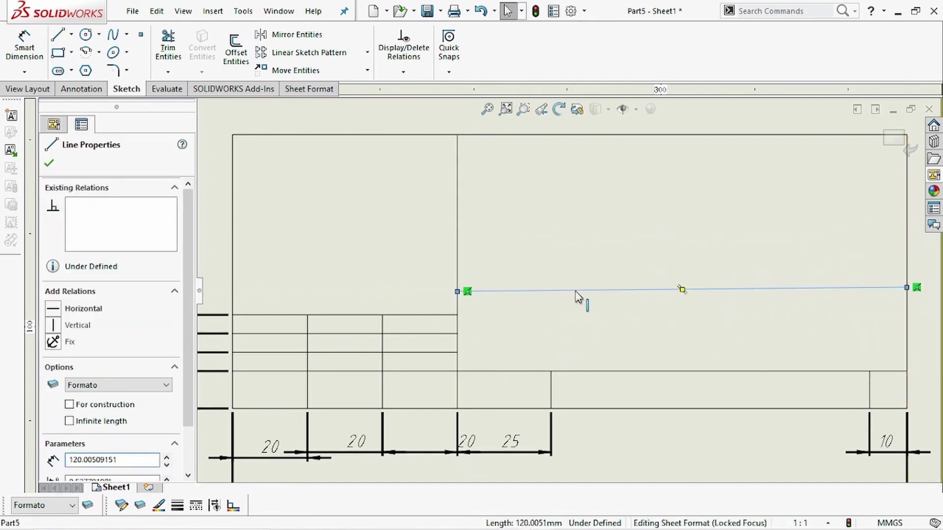
right_click(577, 290)
click(623, 270)
click(495, 205)
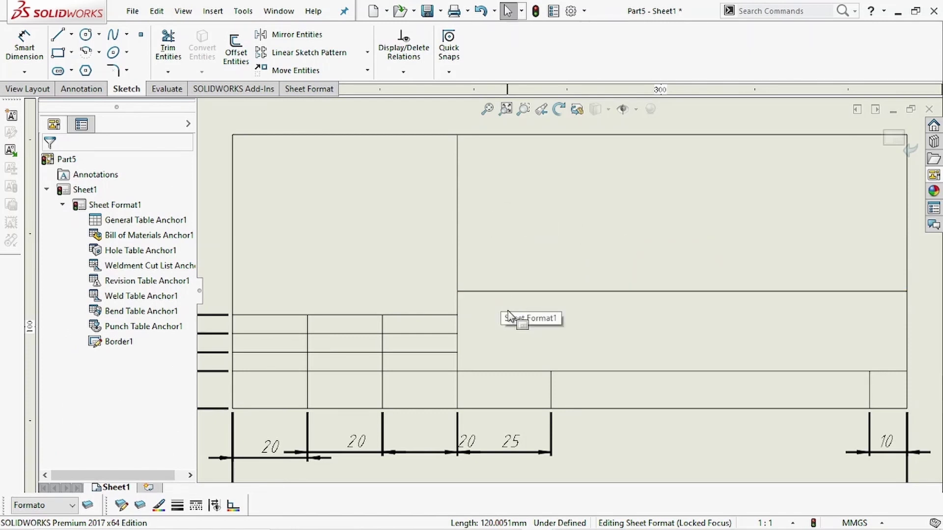
- Draw two more horizontal row lines from the divider to the right border
key(l)
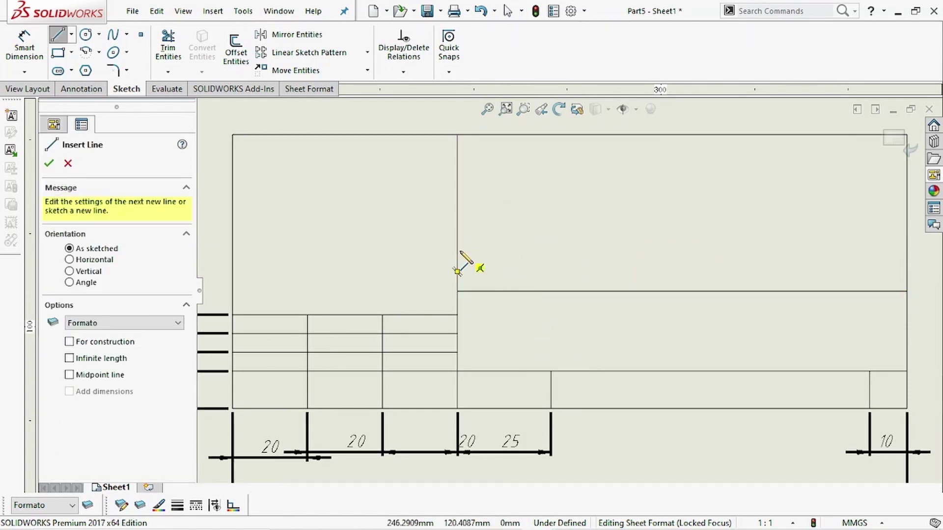
click(458, 251)
click(906, 251)
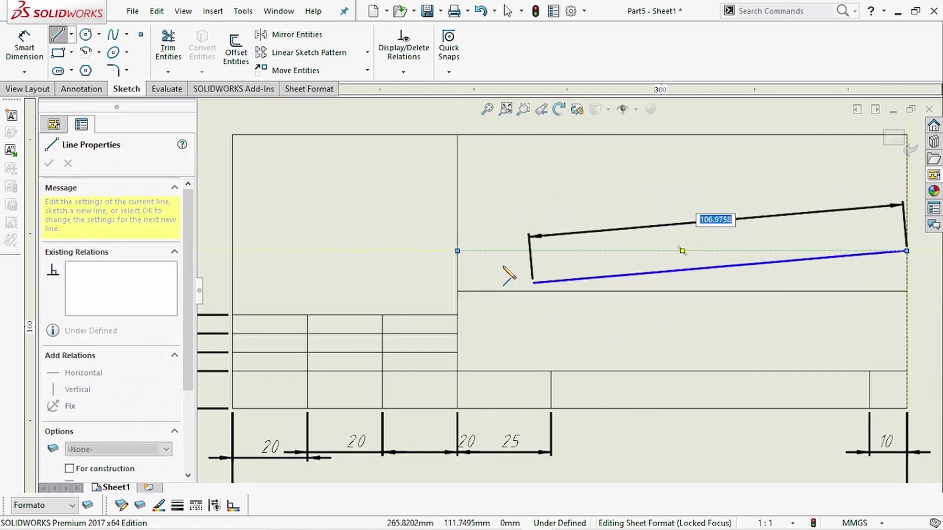
key(Escape)
key(l)
click(457, 208)
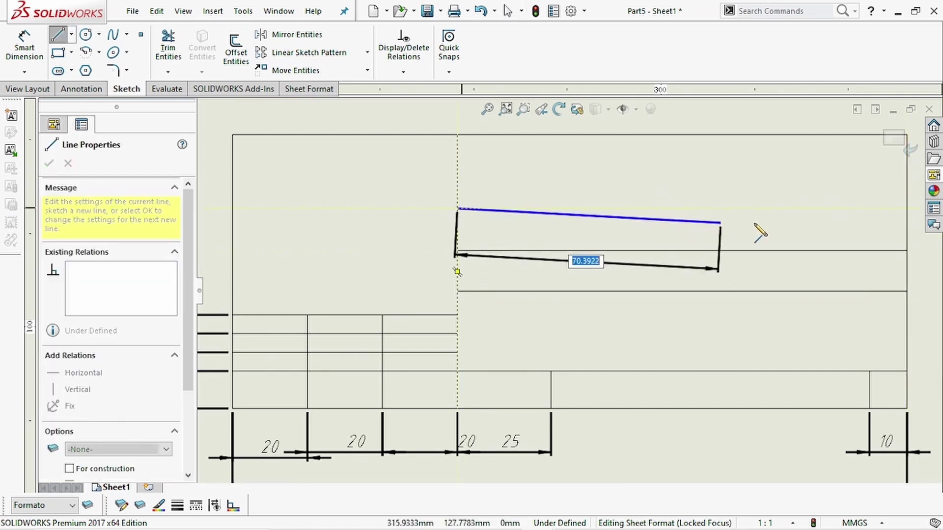
click(907, 208)
key(Escape)
scroll(830, 315, up, 3)
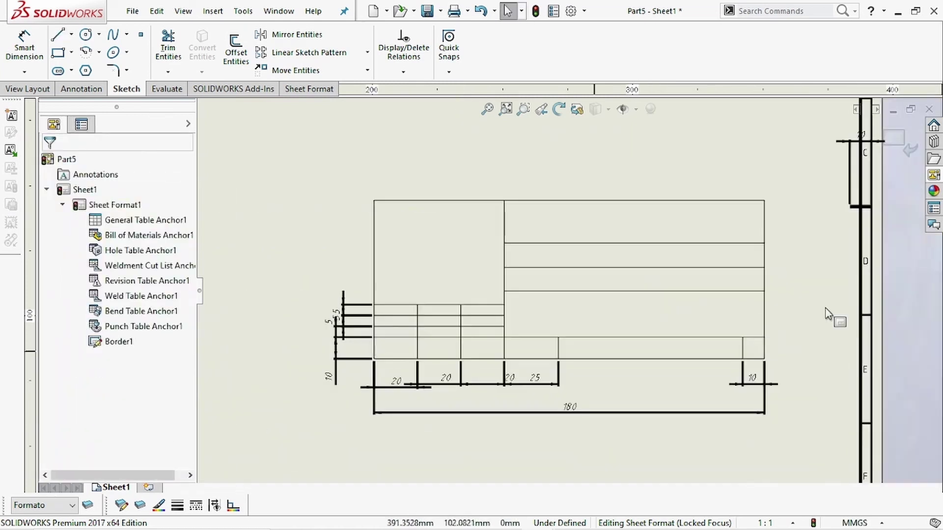
scroll(830, 315, down, 3)
- Dimension the two lowest row spacings to 10 mm and 20 mm
key(d)
click(680, 347)
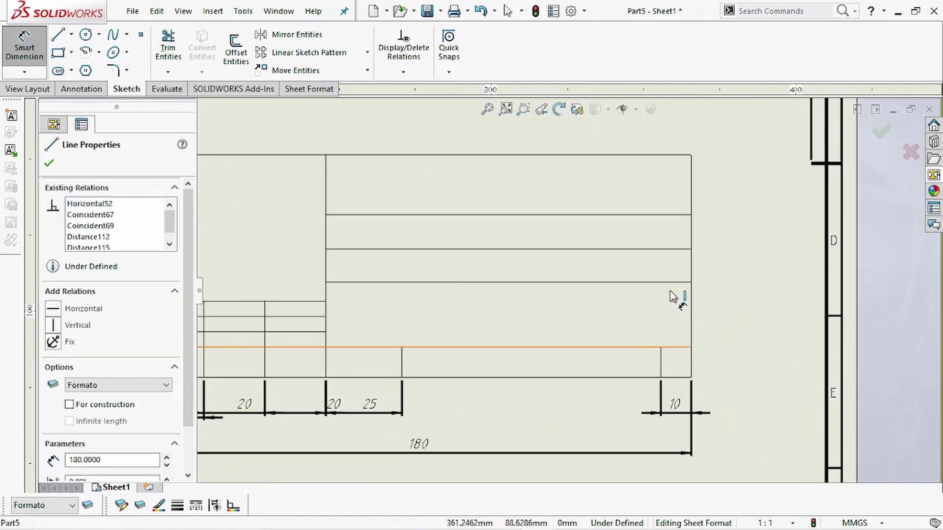
click(677, 283)
click(731, 321)
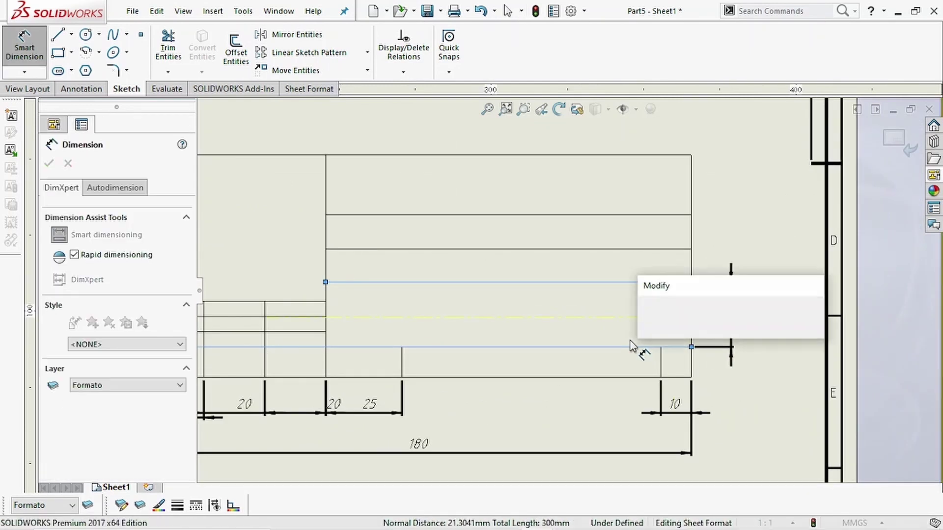
text(10)
key(Return)
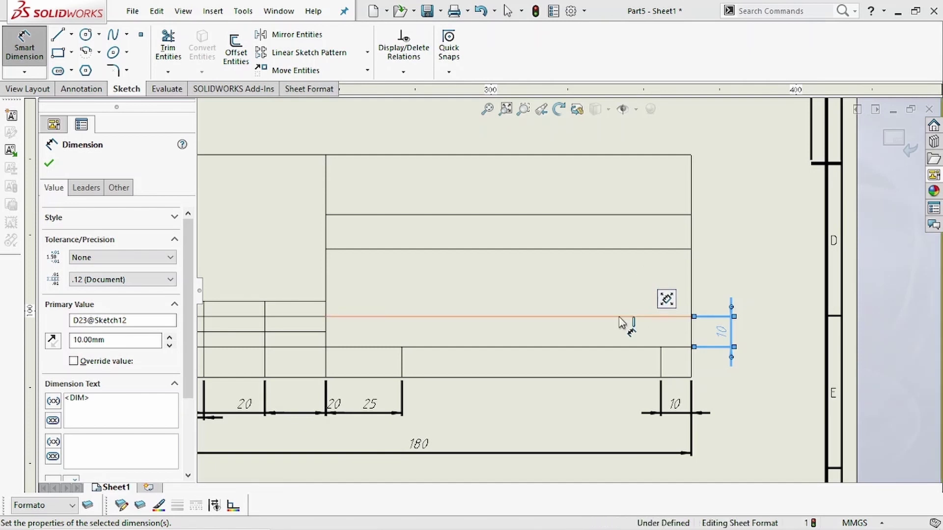
click(620, 317)
click(612, 249)
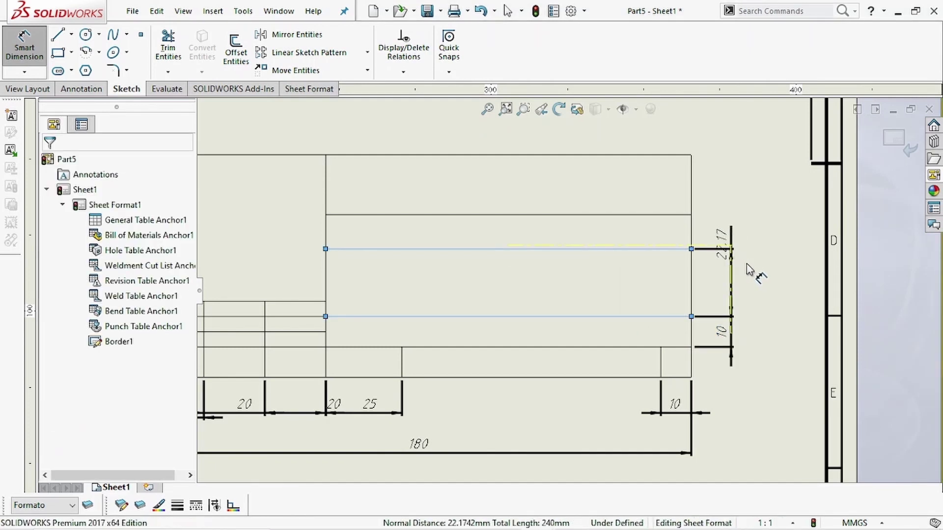
click(747, 269)
text(20)
key(Return)
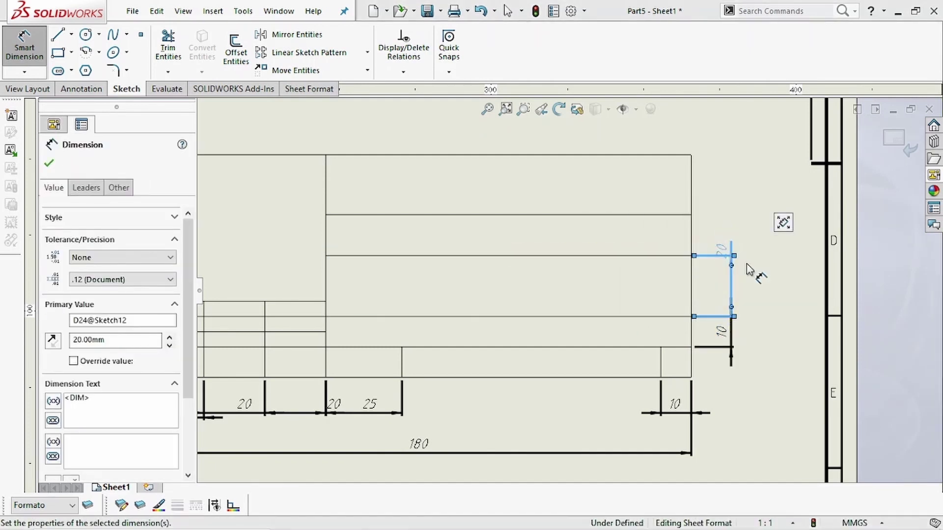
- Dimension the next two row spacings, up to the top edge, to 10 mm each
click(643, 256)
click(673, 214)
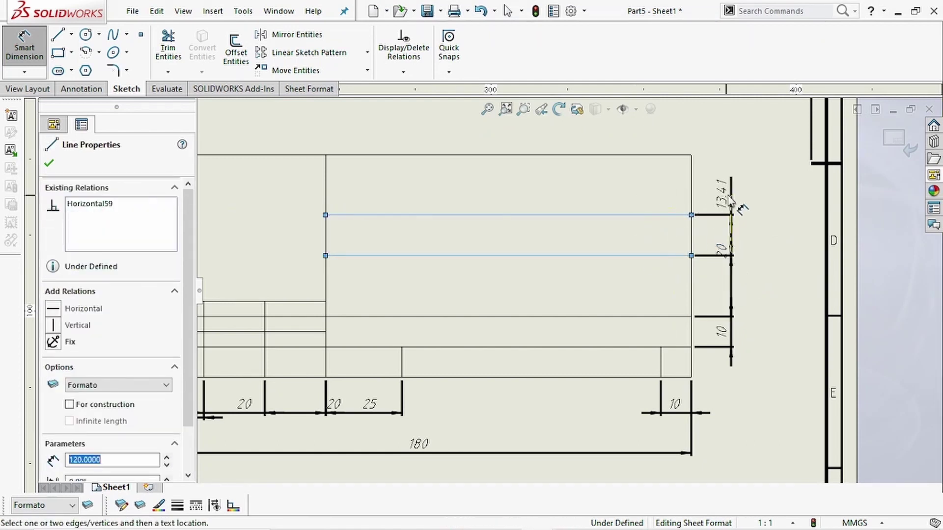
click(764, 238)
text(10)
key(Return)
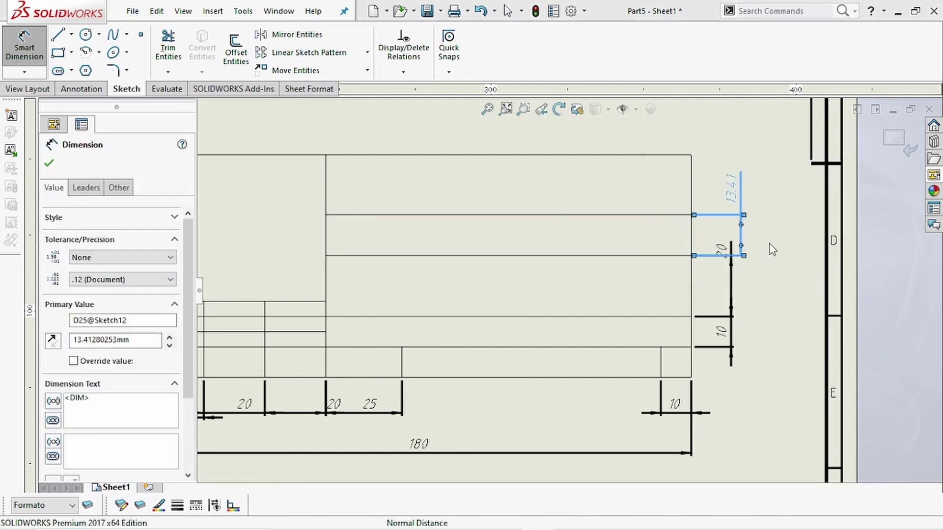
click(648, 225)
click(678, 156)
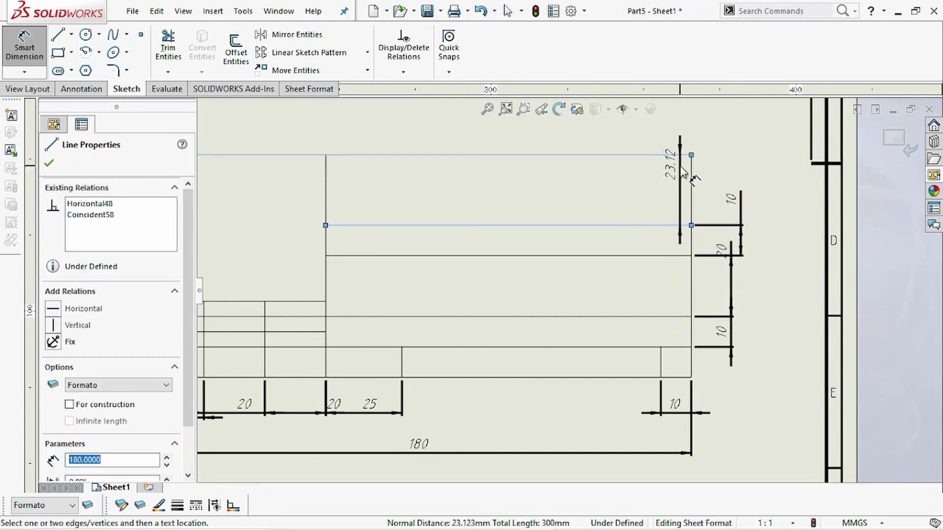
click(742, 162)
text(10)
key(Return)
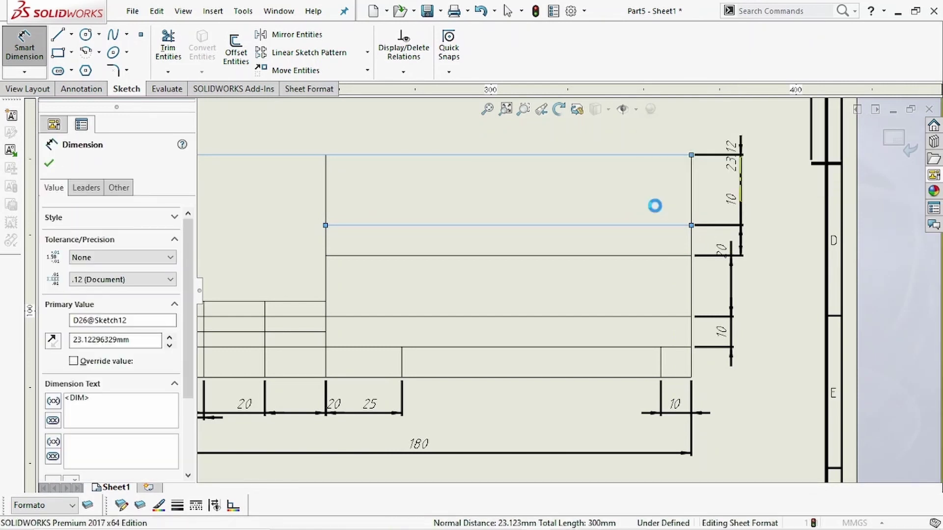
scroll(431, 280, up, 1)
scroll(495, 301, up, 2)
scroll(492, 300, down, 3)
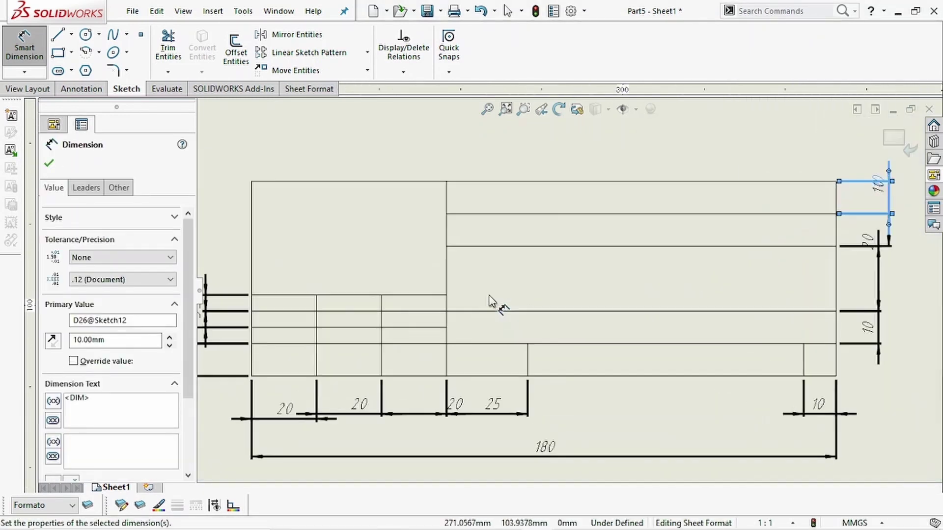
- Draw a short vertical divider between the two lower row lines
key(Escape)
key(l)
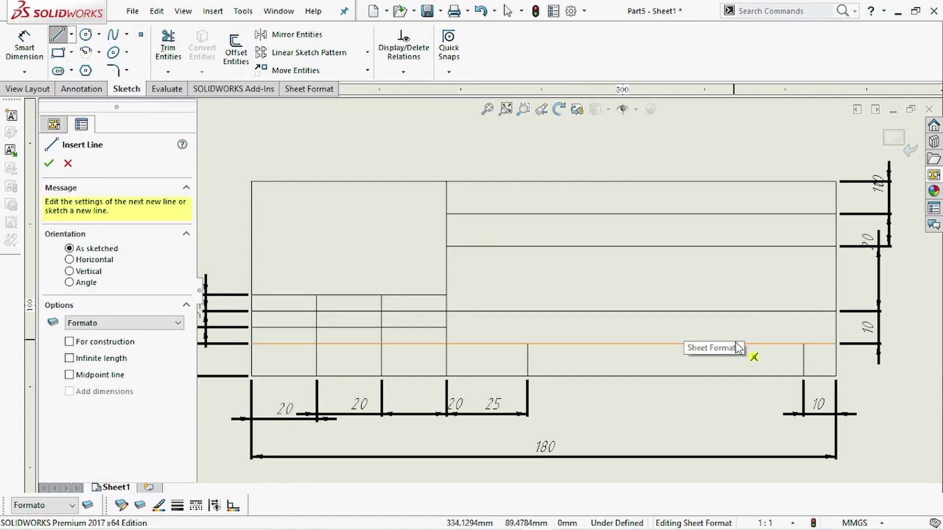
click(771, 310)
click(771, 343)
key(Escape)
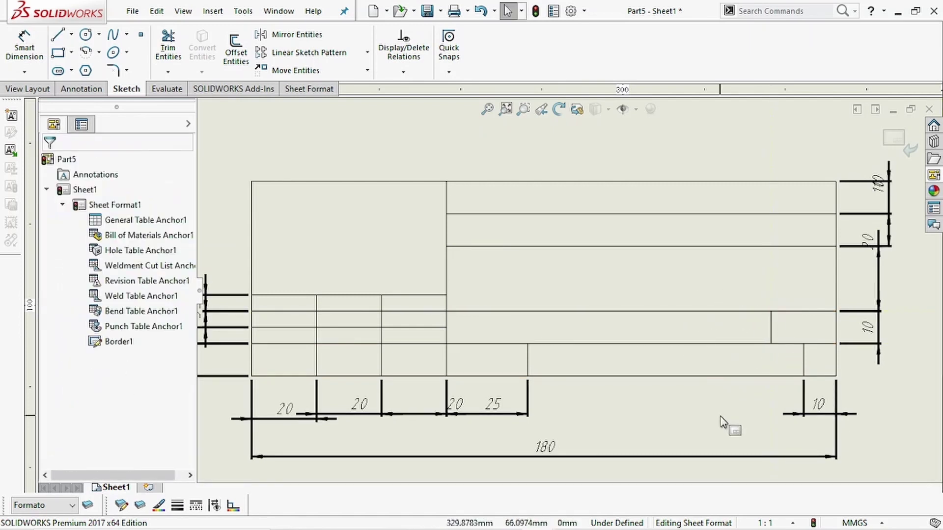
click(772, 334)
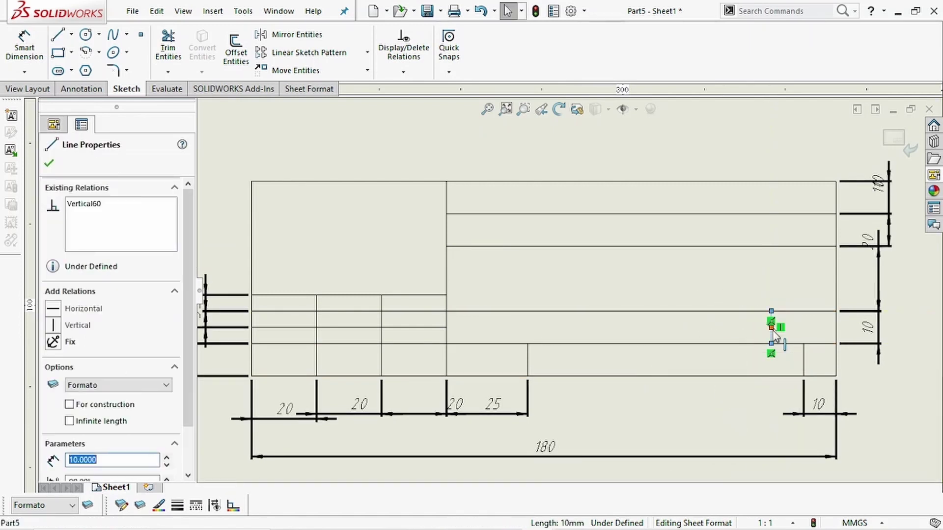
key(Escape)
- Dimension the new divider 35 mm from the title block's right edge
key(d)
click(772, 334)
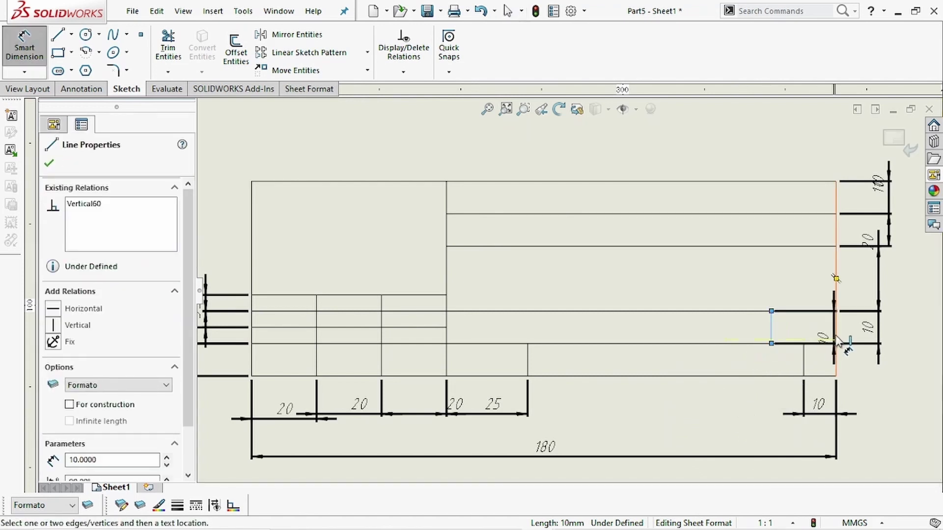
click(837, 339)
click(798, 432)
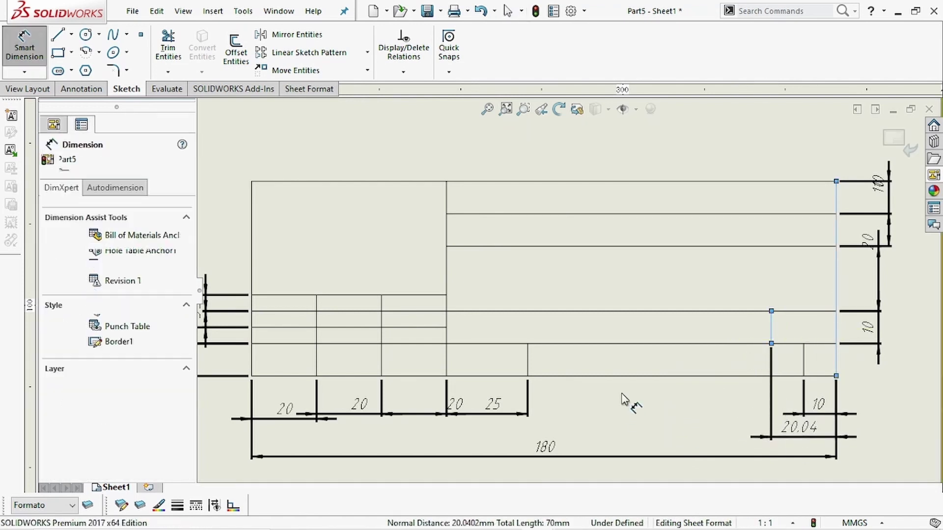
text(35)
key(Return)
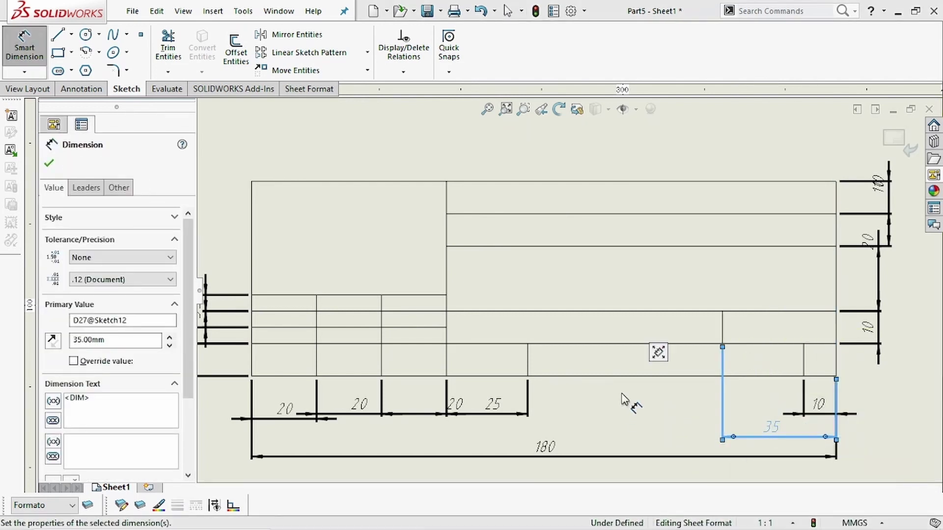
key(Escape)
scroll(535, 274, up, 3)
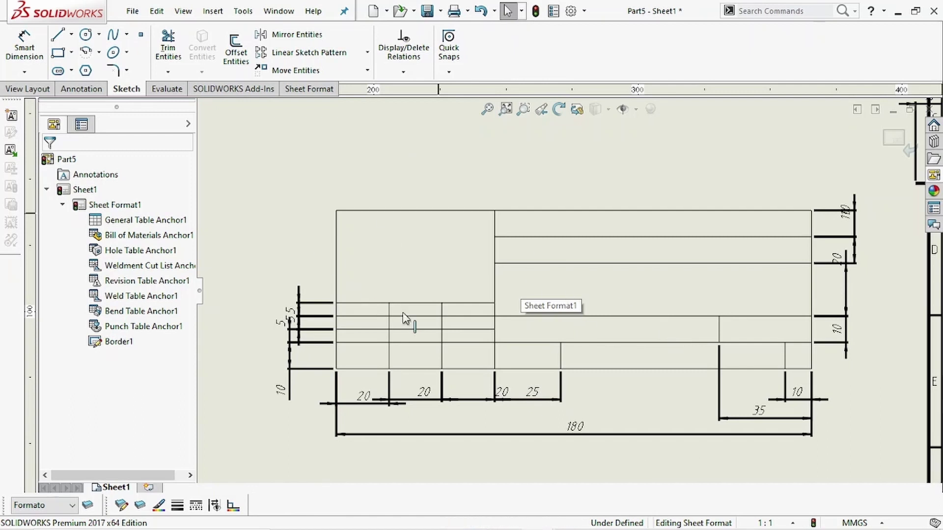
- Set all title-block lines to 0.5 mm line thickness
drag(306, 180, 862, 401)
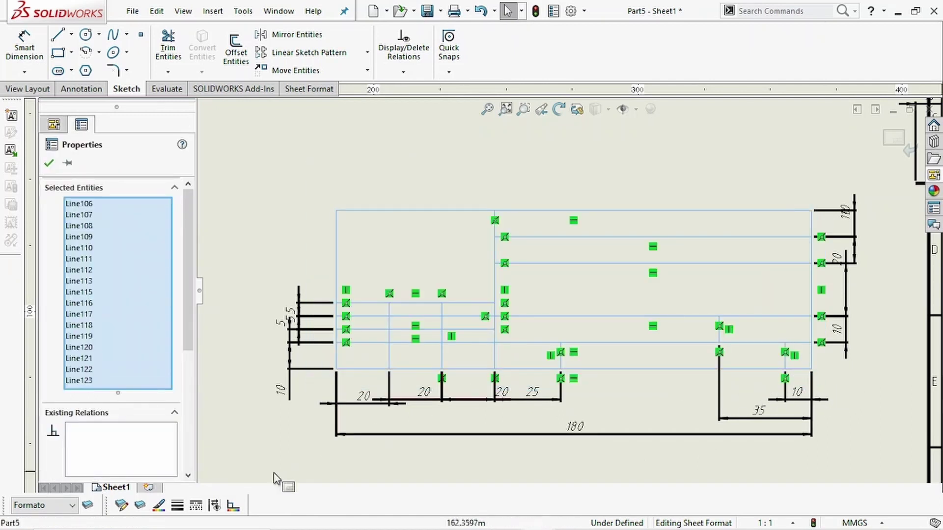
click(184, 507)
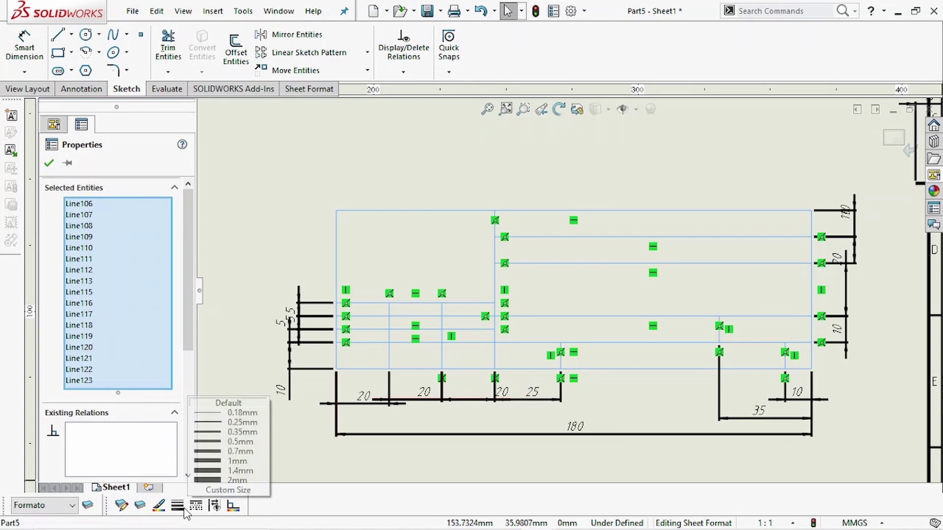
click(238, 442)
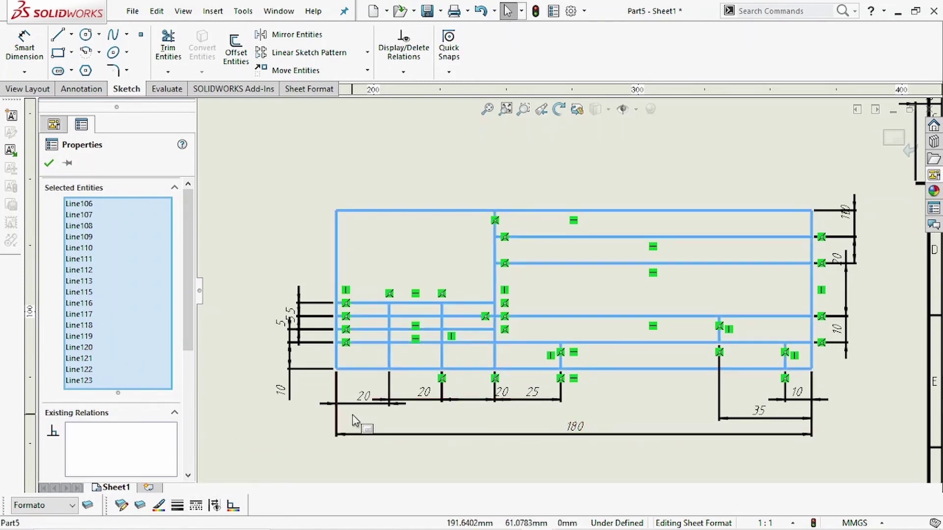
click(287, 431)
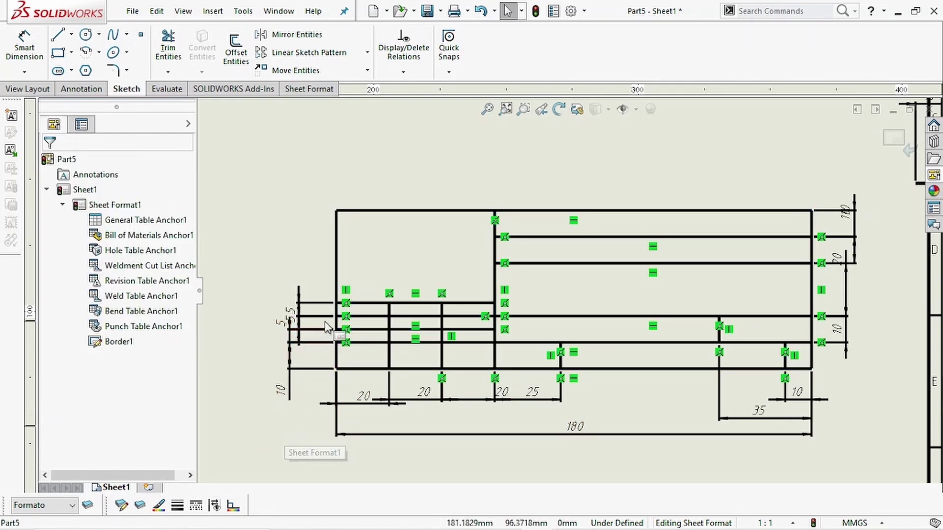
- Zoom around the title block and switch to the Annotation tools
scroll(453, 146, down, 1)
scroll(458, 195, up, 2)
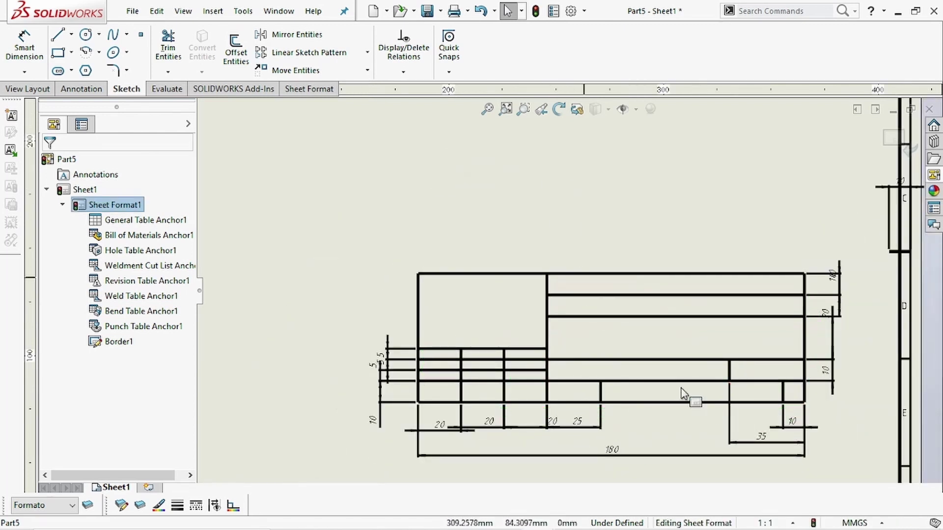
scroll(683, 398, down, 1)
scroll(638, 393, down, 1)
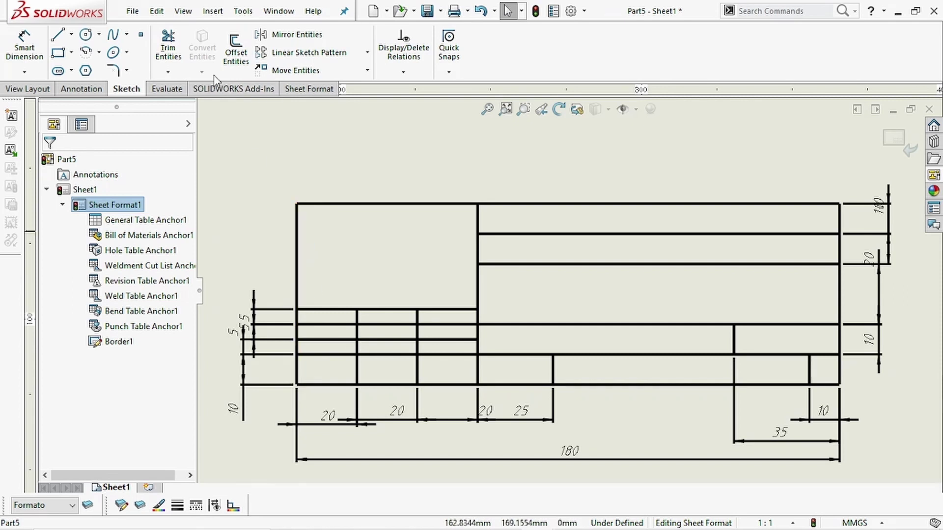
click(82, 89)
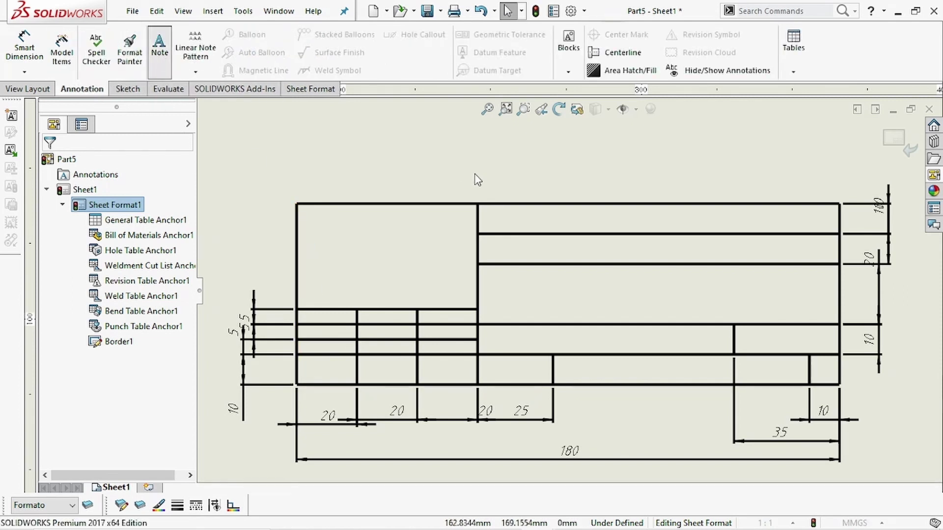
- Place an upright, 2.5 mm high CLIENTE note in the top cell and nudge it left
scroll(536, 170, down, 3)
click(467, 239)
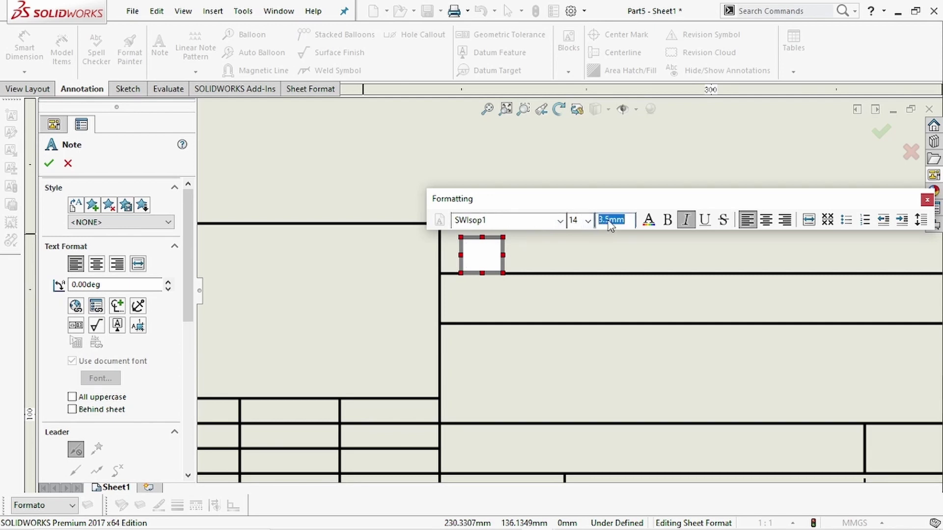
key(Return)
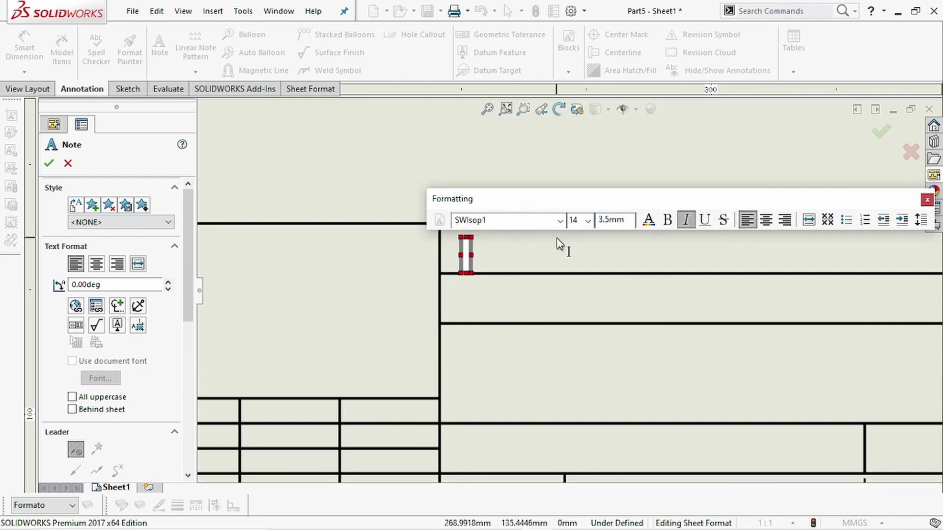
text(CLIENTE)
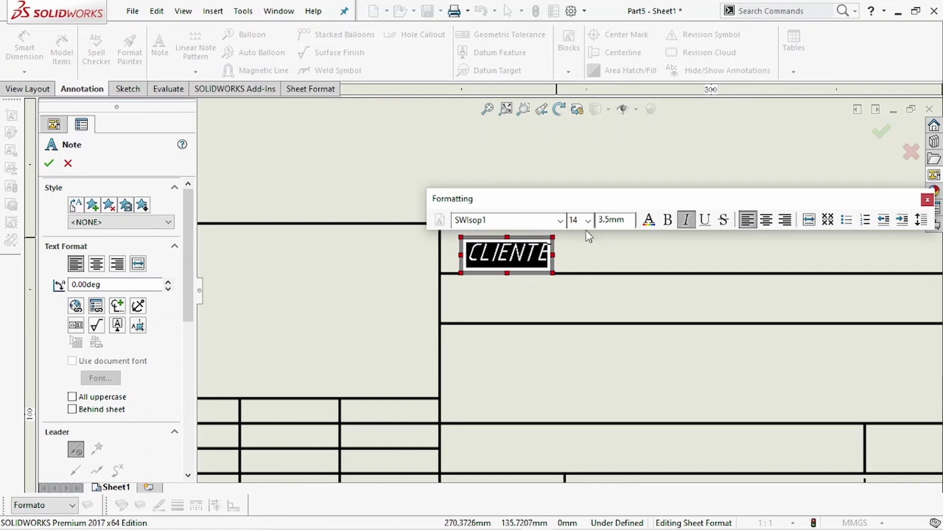
click(685, 220)
text(2)
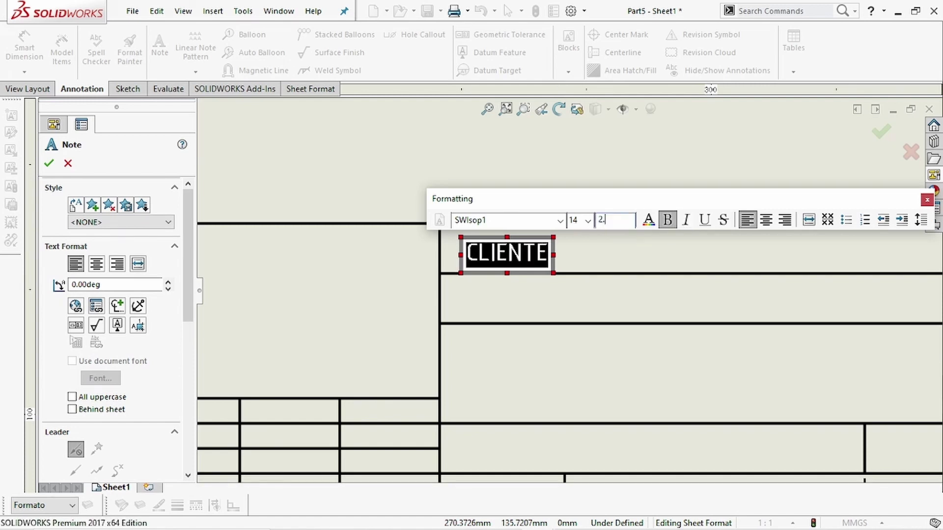
text(5)
key(Return)
click(49, 163)
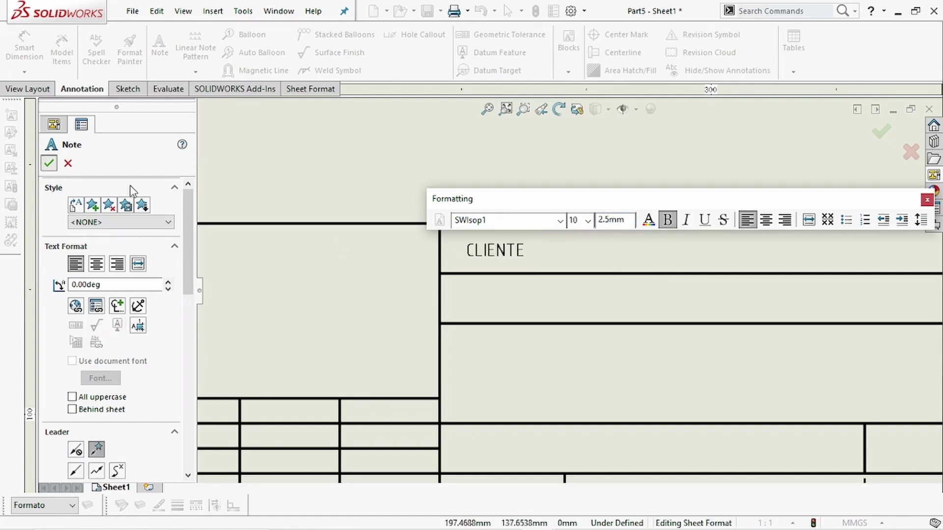
drag(475, 246, 461, 240)
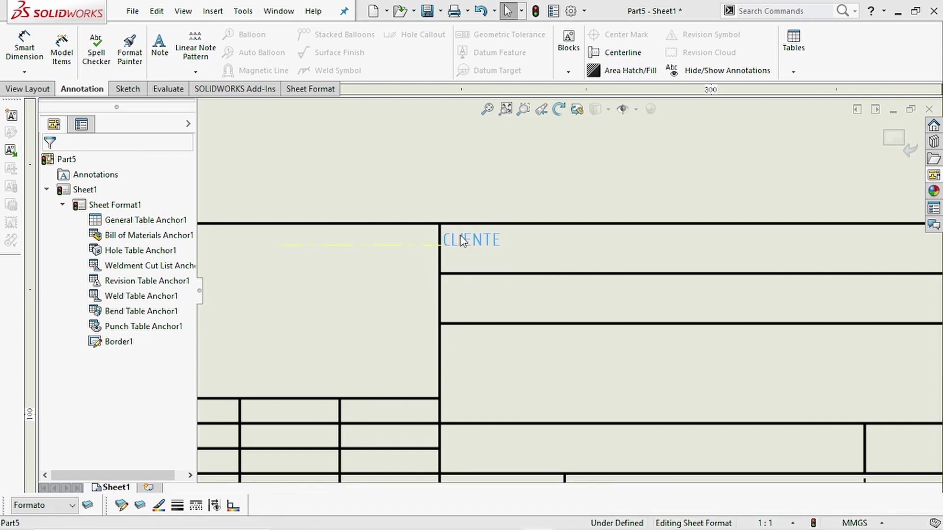
- Nudge CLIENTE up in its cell and paste copies of it into the lower cells
scroll(431, 285, down, 5)
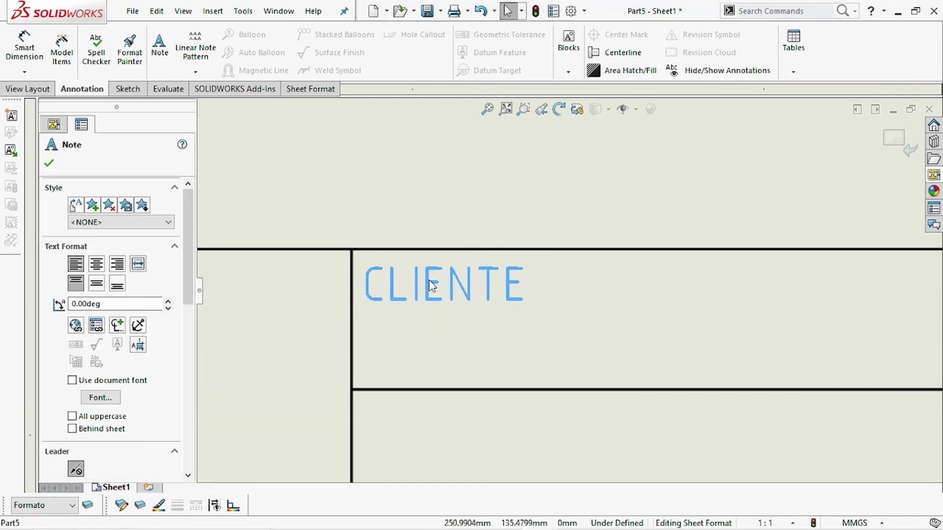
drag(429, 280, 429, 274)
scroll(583, 280, up, 1)
scroll(583, 280, down, 3)
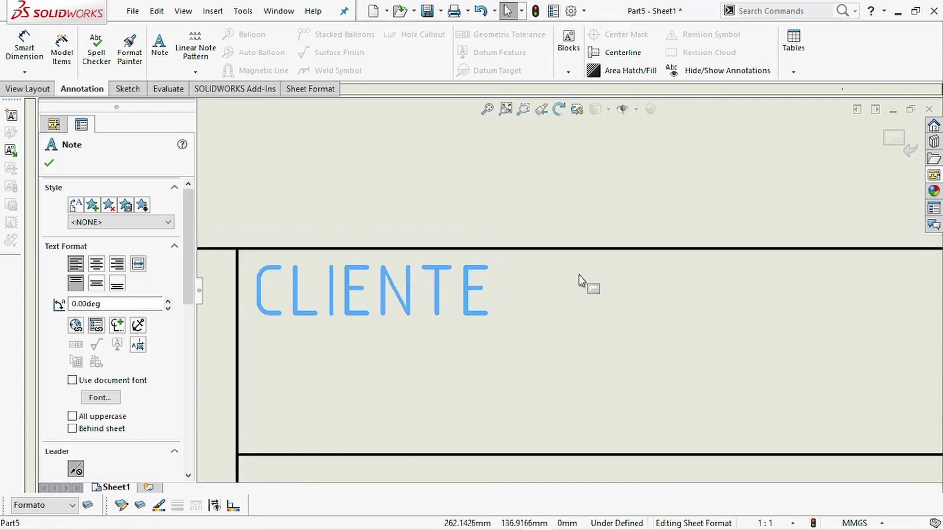
scroll(584, 280, down, 4)
scroll(579, 279, up, 10)
scroll(579, 279, up, 4)
scroll(639, 317, down, 2)
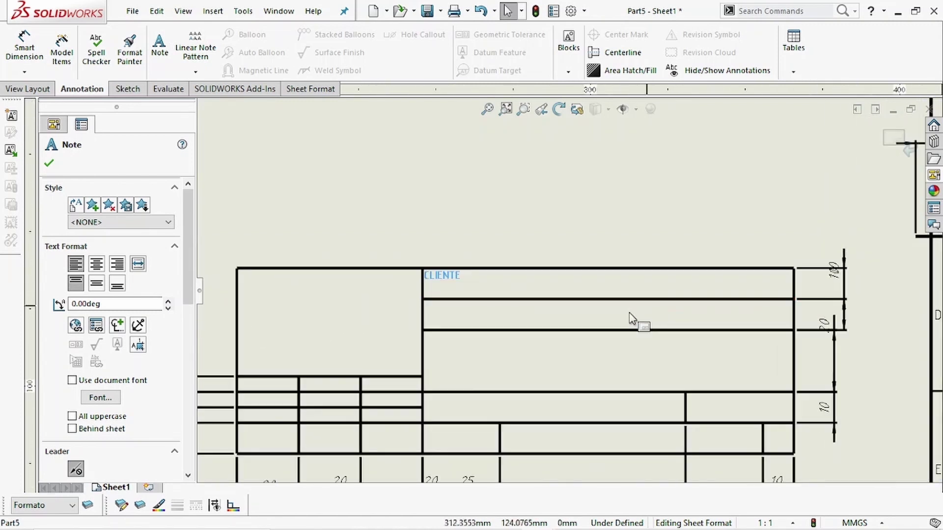
key(Escape)
scroll(610, 324, down, 1)
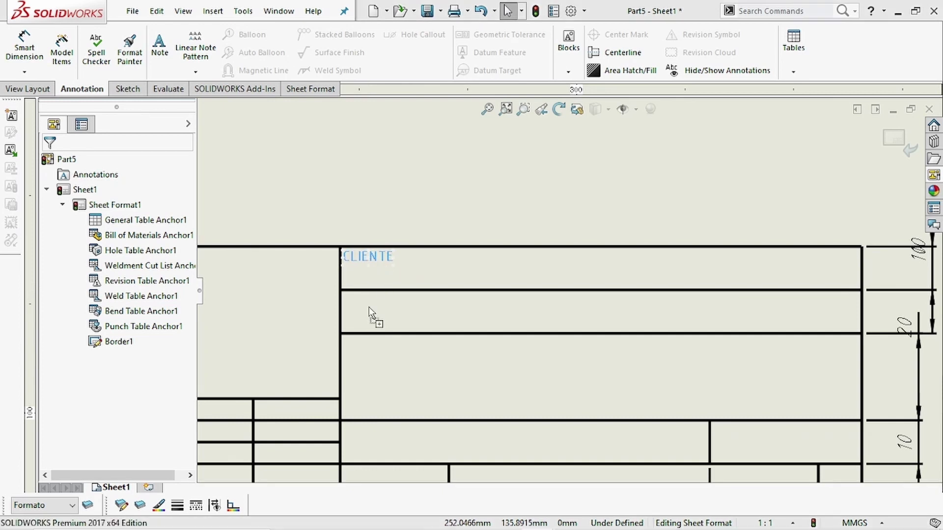
key(ctrl+v)
scroll(392, 299, down, 1)
scroll(460, 331, down, 1)
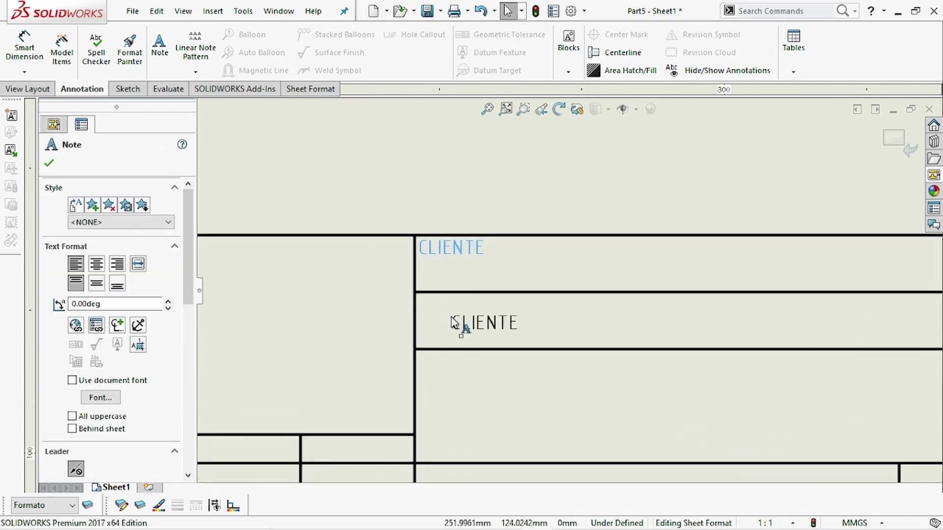
scroll(505, 362, down, 1)
key(Escape)
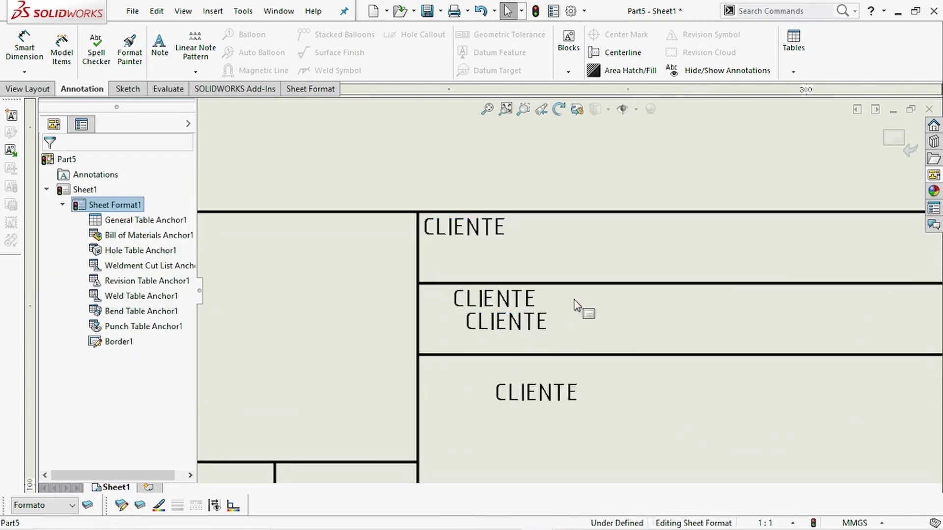
mouse_move(526, 332)
mouse_down()
mouse_move(511, 383)
mouse_move(575, 456)
mouse_up()
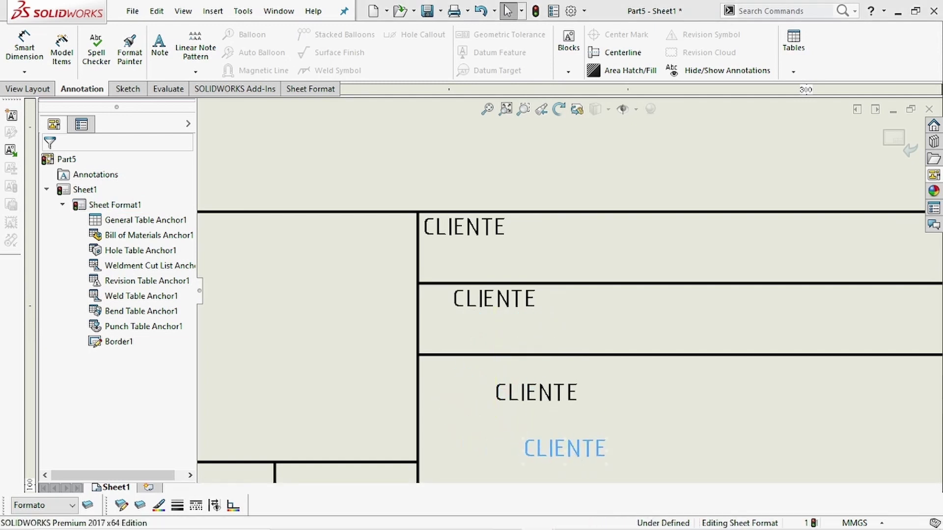
- Rename the middle copy to PROJETO and reposition it within its cell
click(486, 301)
double_click(489, 307)
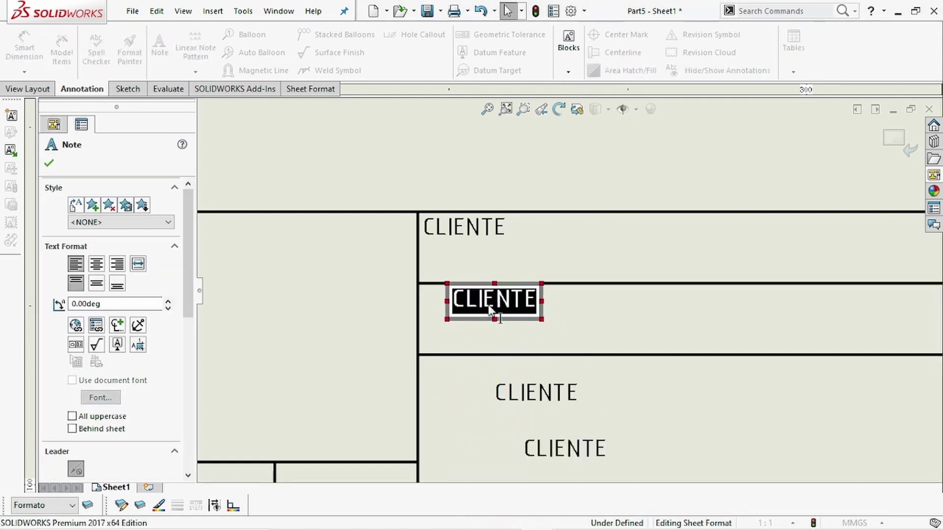
text(proje)
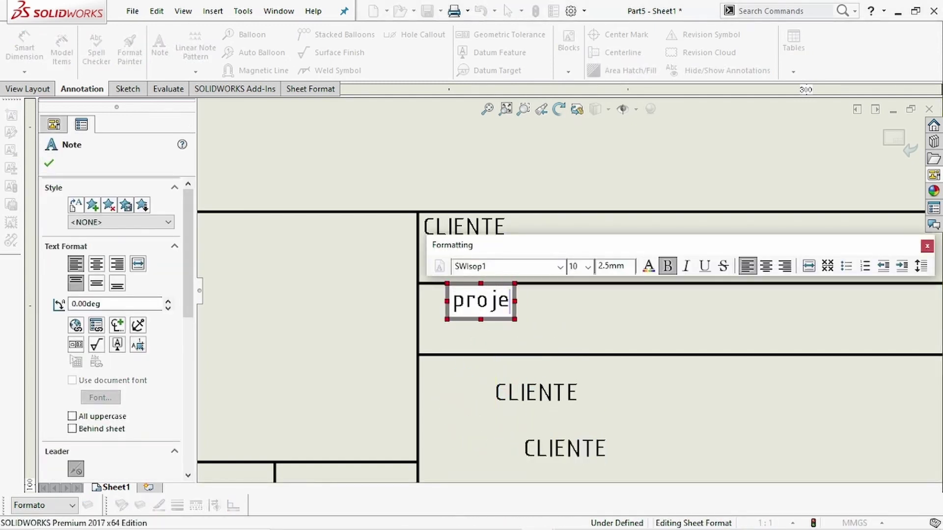
text(PR)
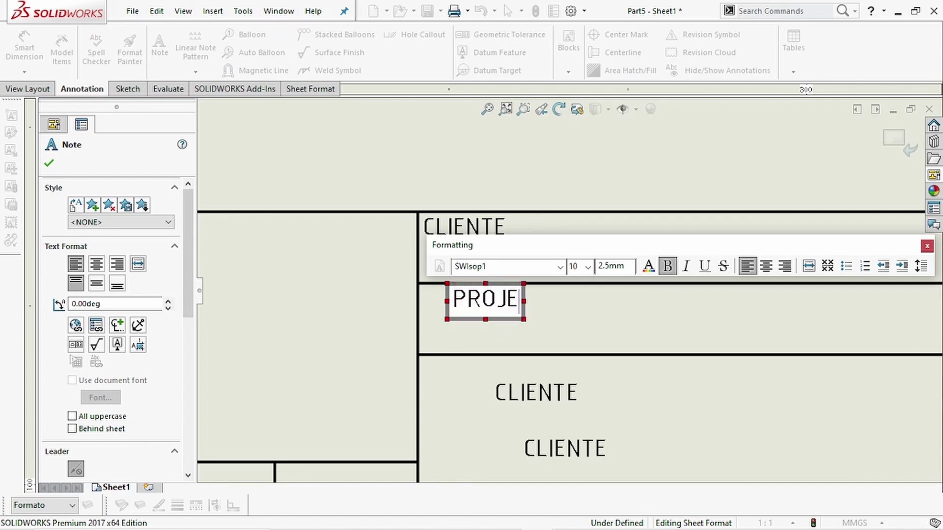
text(TO)
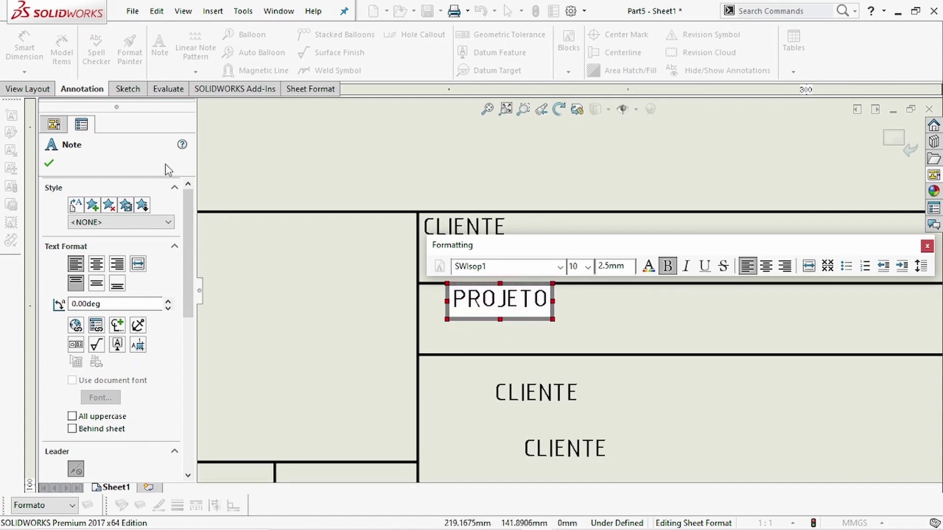
click(50, 165)
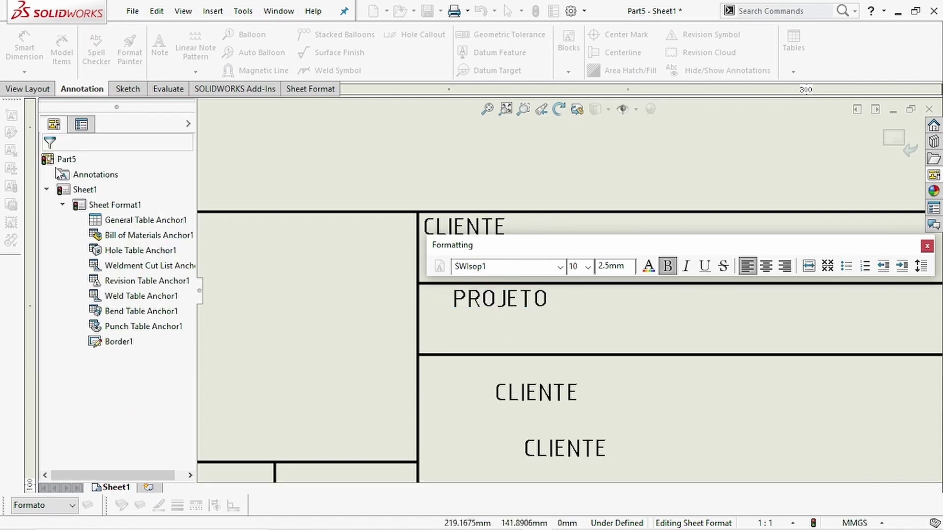
drag(446, 303, 464, 304)
click(451, 301)
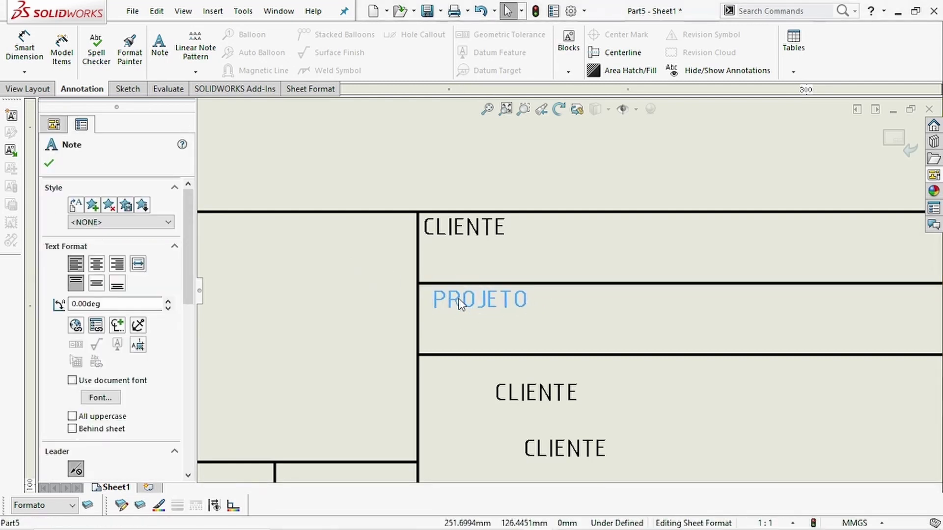
scroll(453, 337, up, 2)
scroll(542, 368, down, 1)
- Retype the lower CLIENTE copy as DESCRIÇÃO
double_click(555, 353)
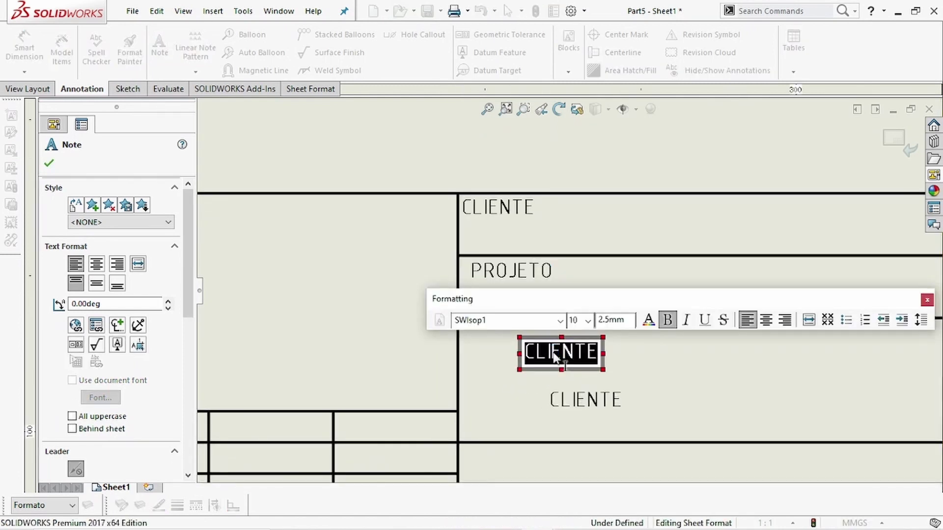
text(ESC)
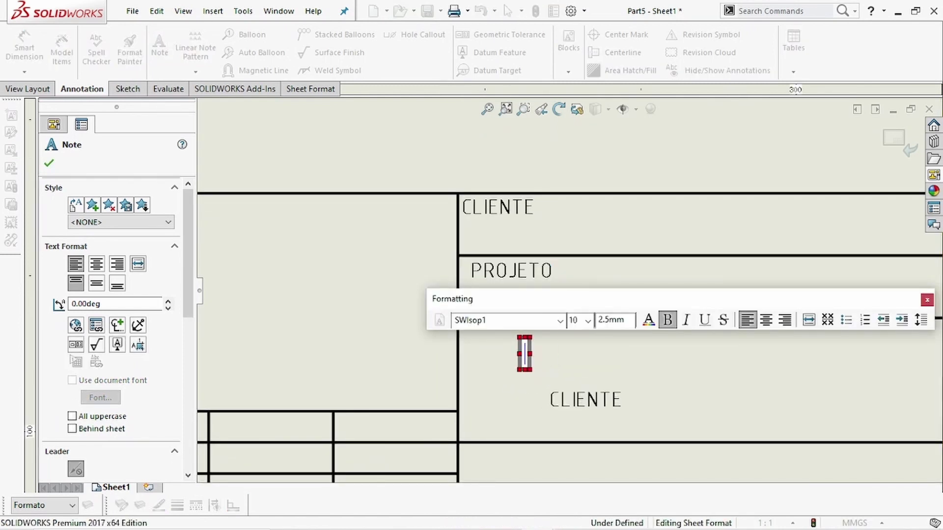
text(de)
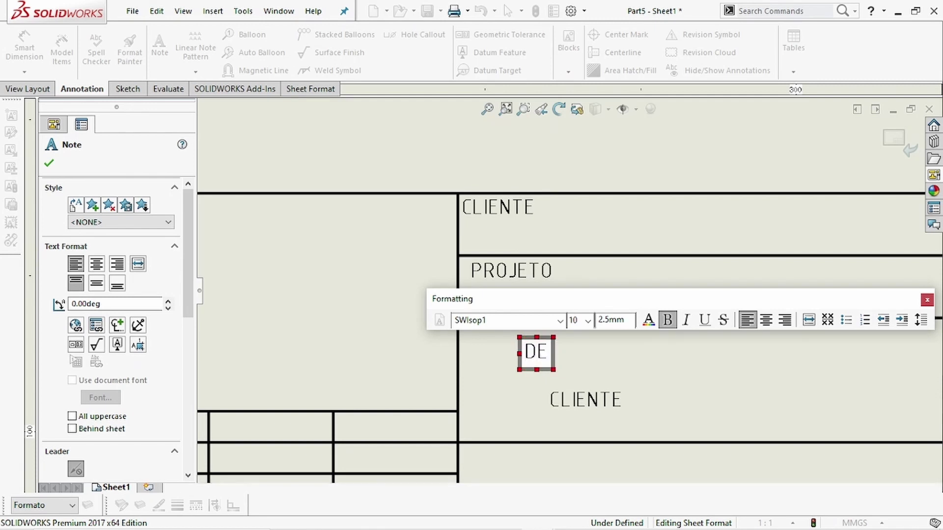
text(SI)
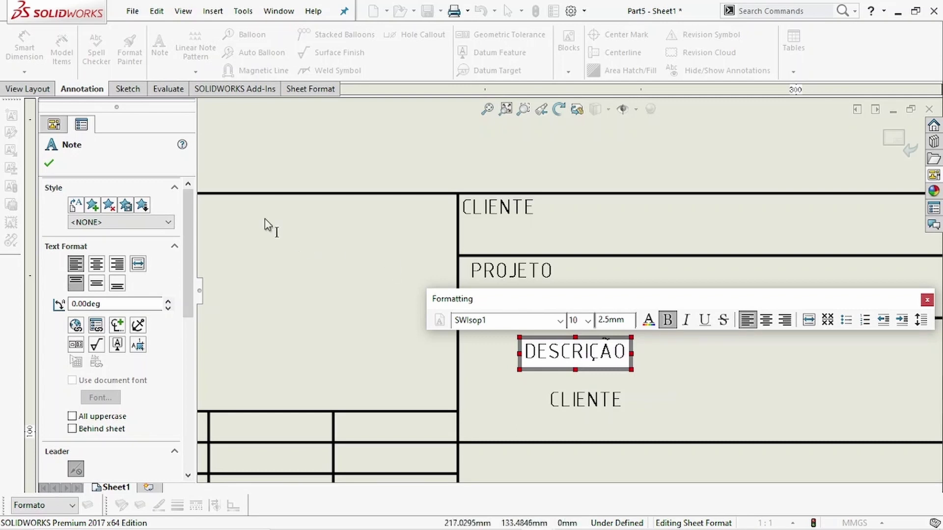
click(48, 163)
scroll(532, 361, up, 2)
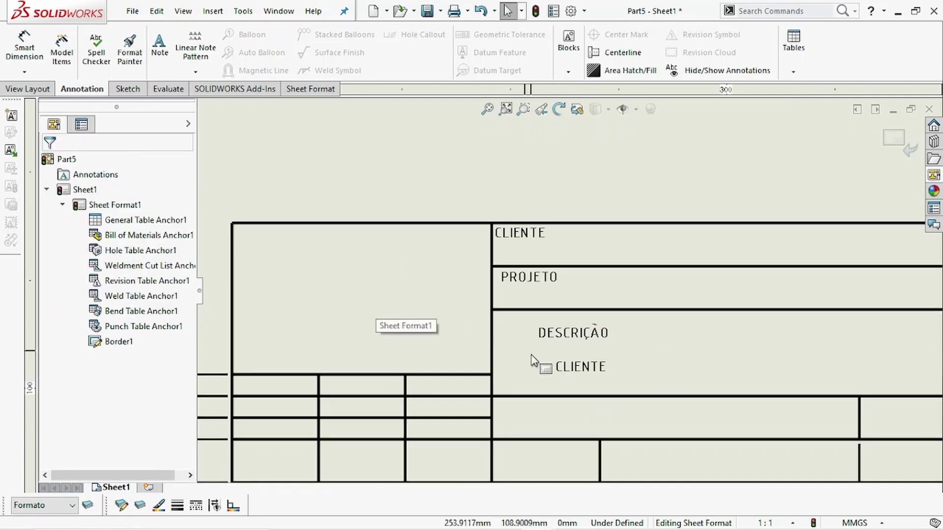
scroll(532, 361, up, 1)
scroll(564, 326, down, 3)
scroll(535, 288, down, 1)
- Retype the remaining CLIENTE copy as MATERIAL
click(536, 284)
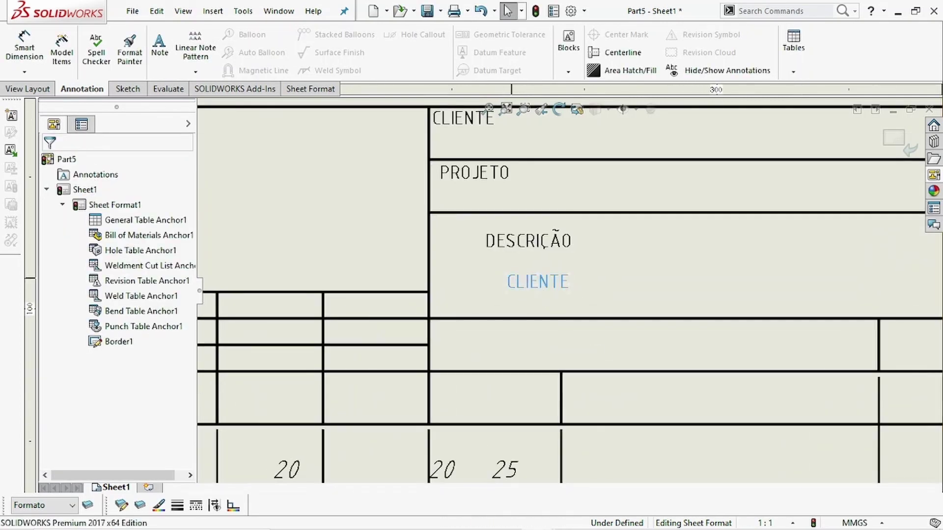
double_click(530, 284)
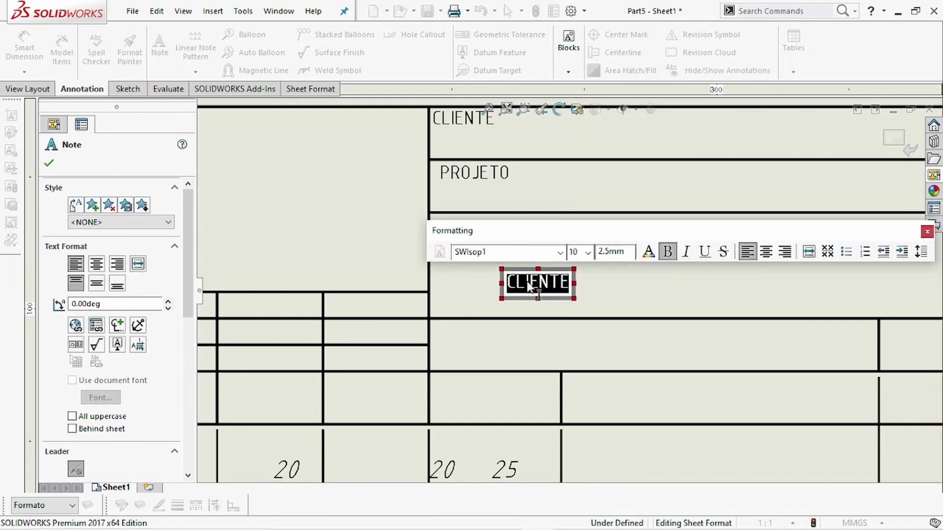
text(MATERIAL)
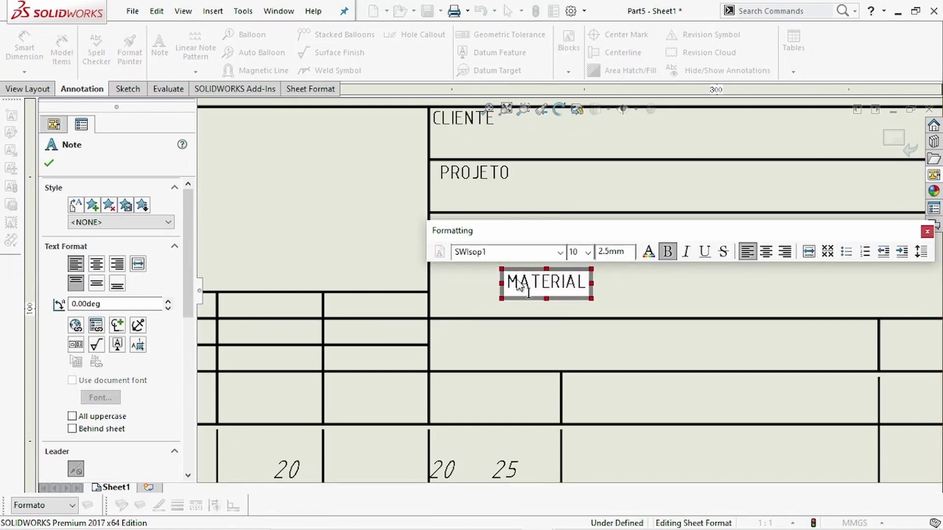
click(49, 165)
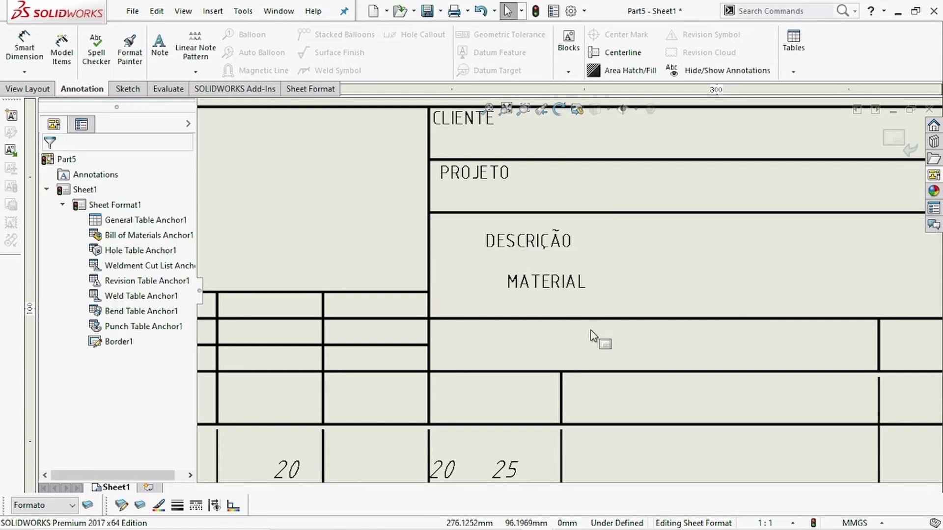
scroll(618, 334, up, 1)
scroll(616, 331, up, 1)
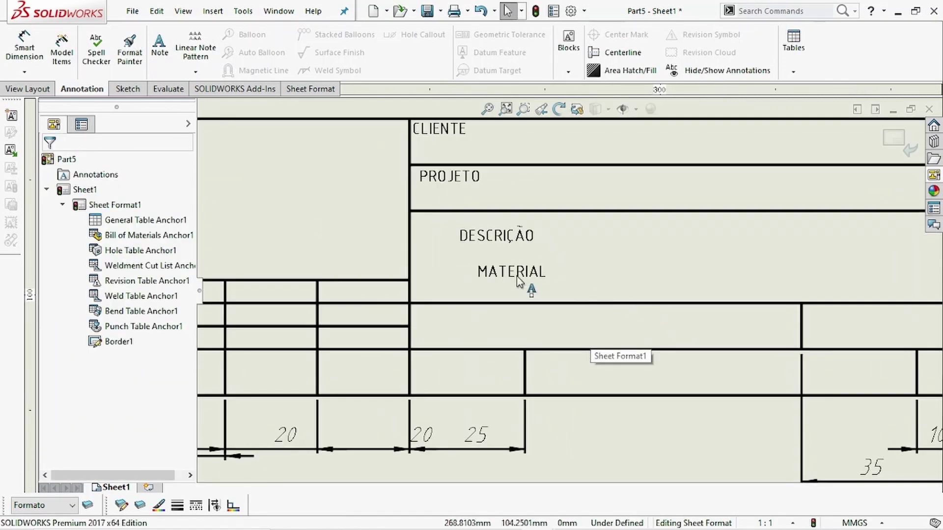
- Copy the MATERIAL label into the right-hand cell and rename it PESO
click(520, 275)
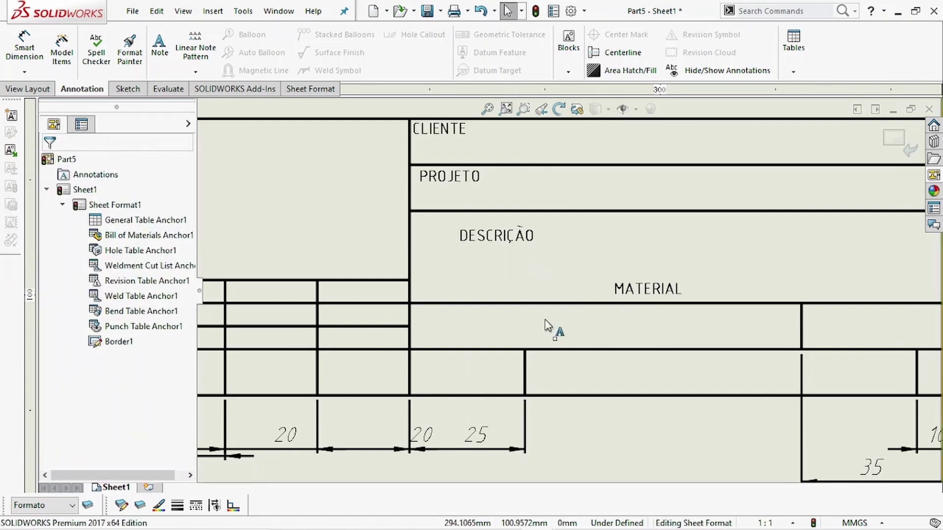
key(ctrl+z)
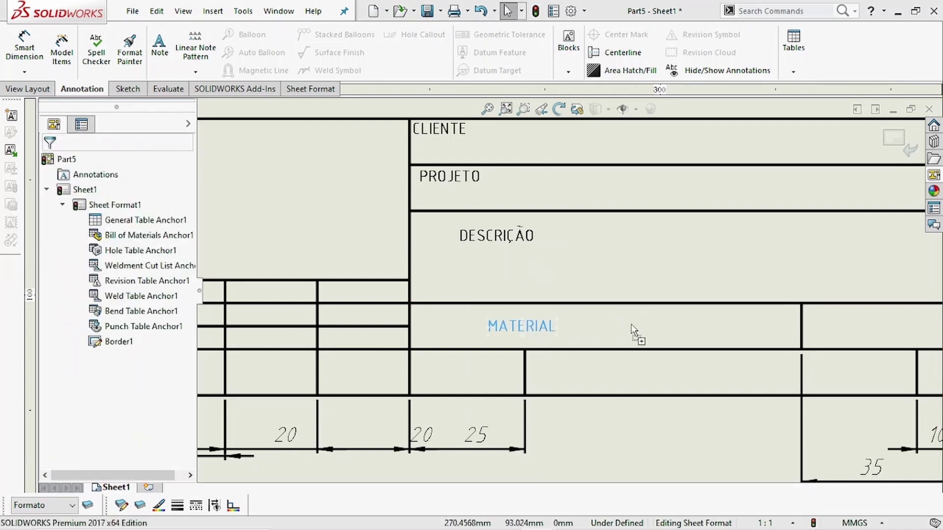
ctrl+drag(836, 334, 838, 335)
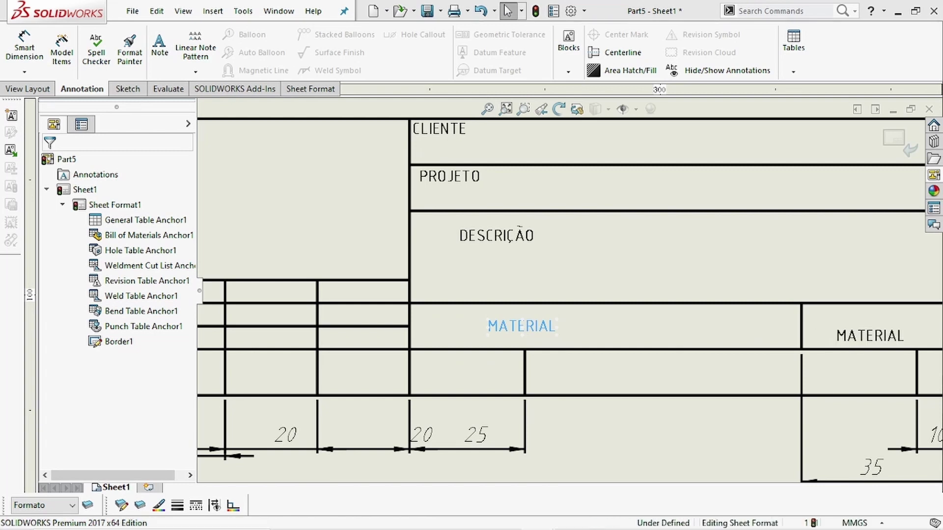
double_click(867, 336)
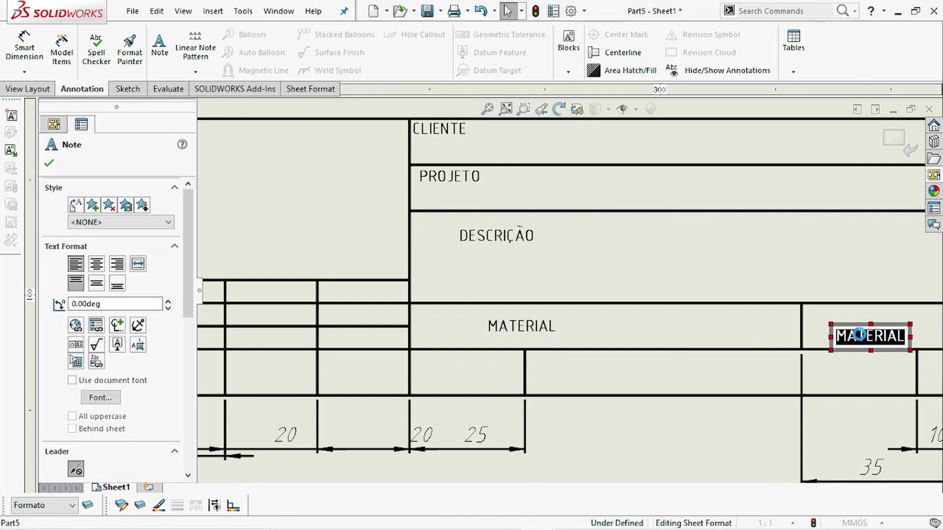
text(PESO)
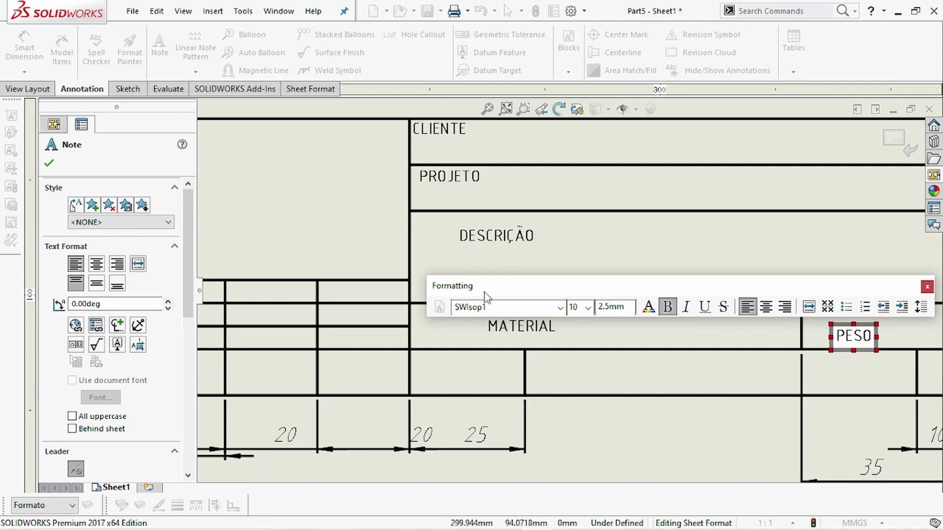
click(49, 164)
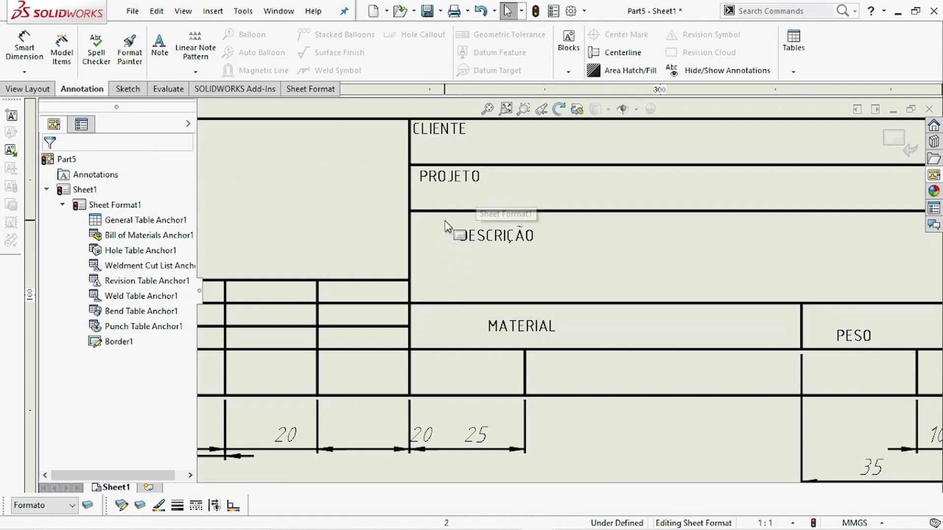
- Left-align the CLIENTE, PROJETO and DESCRIÇÃO labels
key(f)
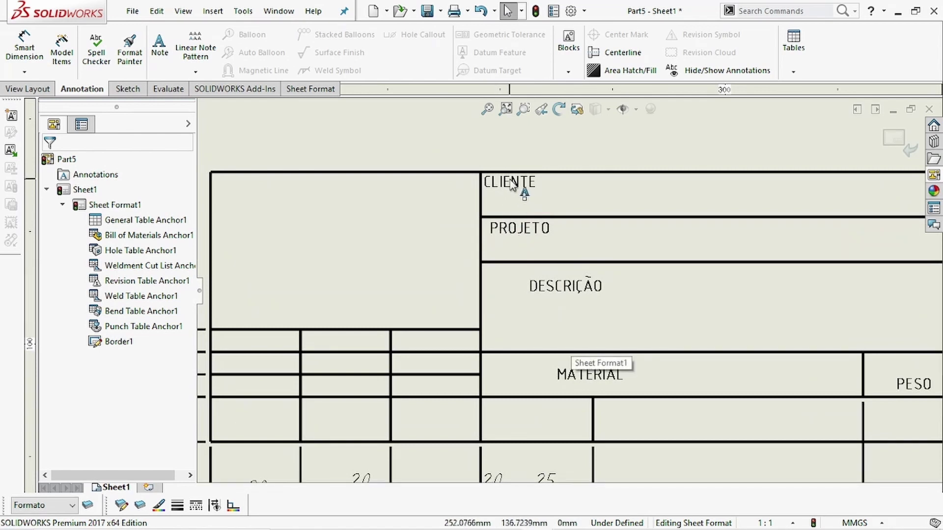
click(508, 182)
ctrl+click(528, 230)
ctrl+click(559, 289)
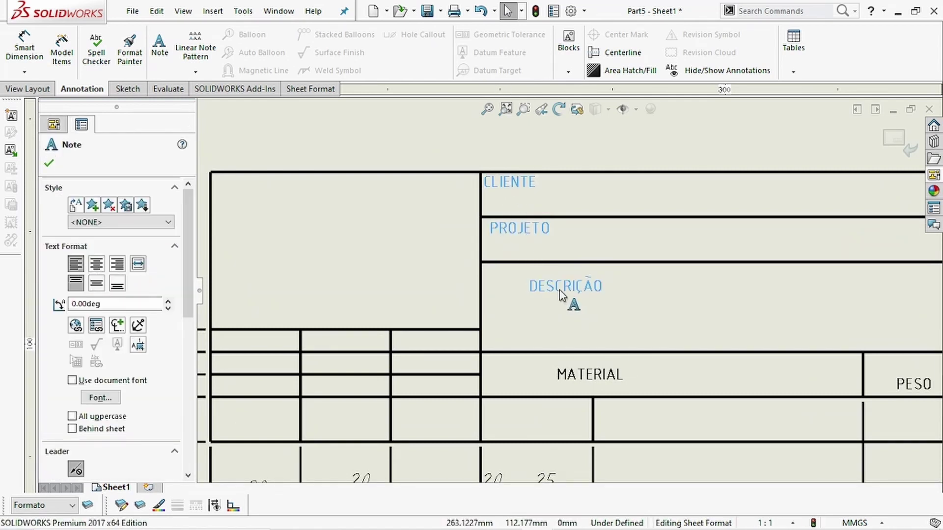
right_click(575, 374)
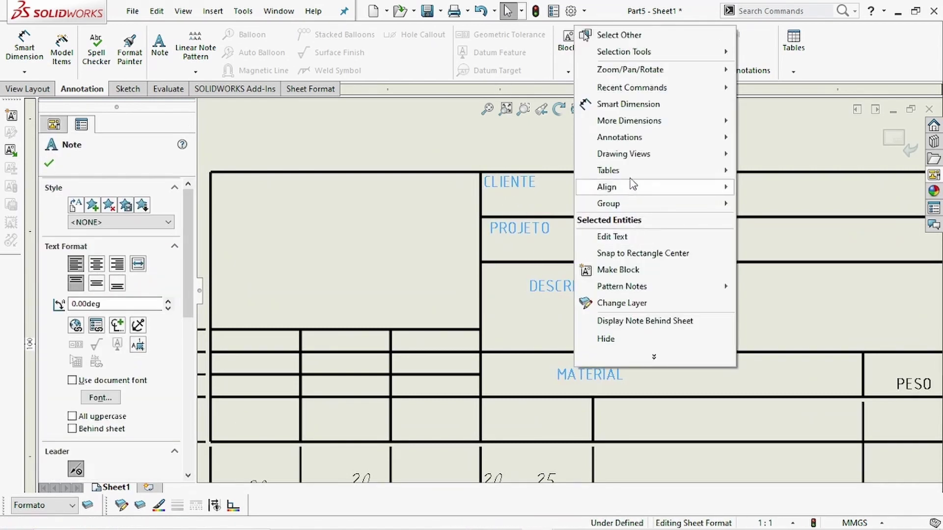
click(766, 186)
click(510, 300)
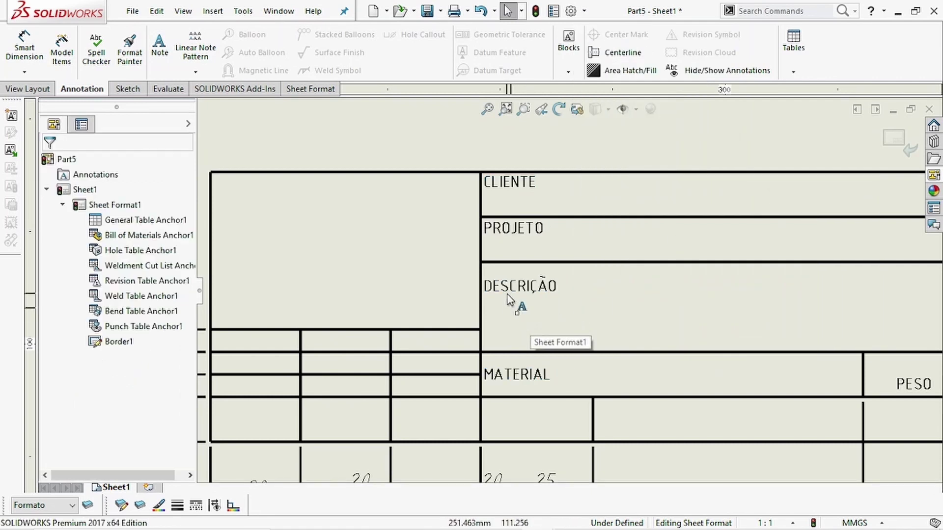
scroll(508, 299, down, 2)
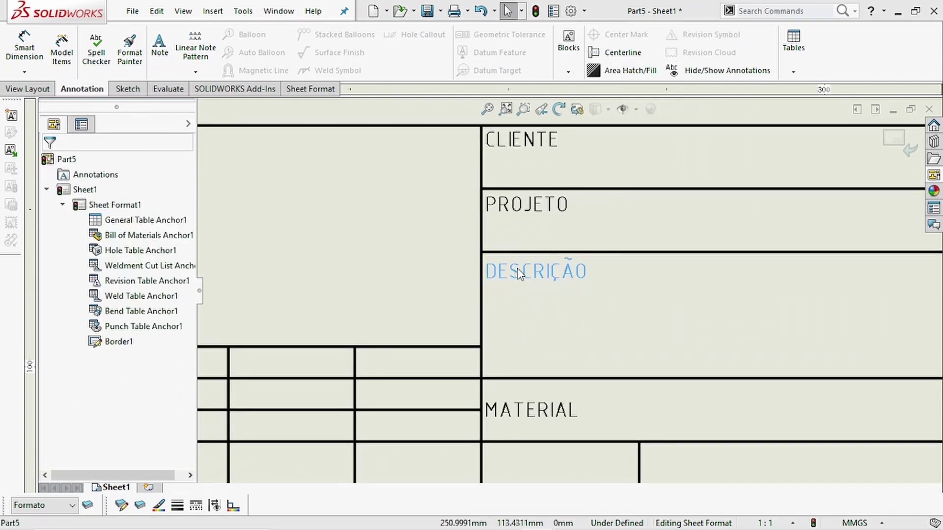
- Move the MATERIAL label up to the top of its cell
click(516, 275)
scroll(564, 286, down, 3)
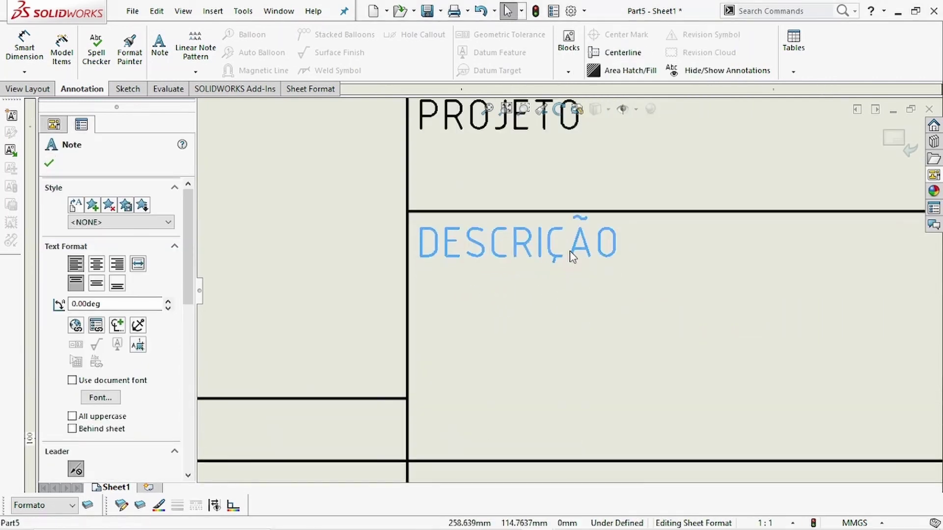
scroll(540, 326, up, 3)
scroll(560, 419, down, 2)
drag(537, 343, 537, 313)
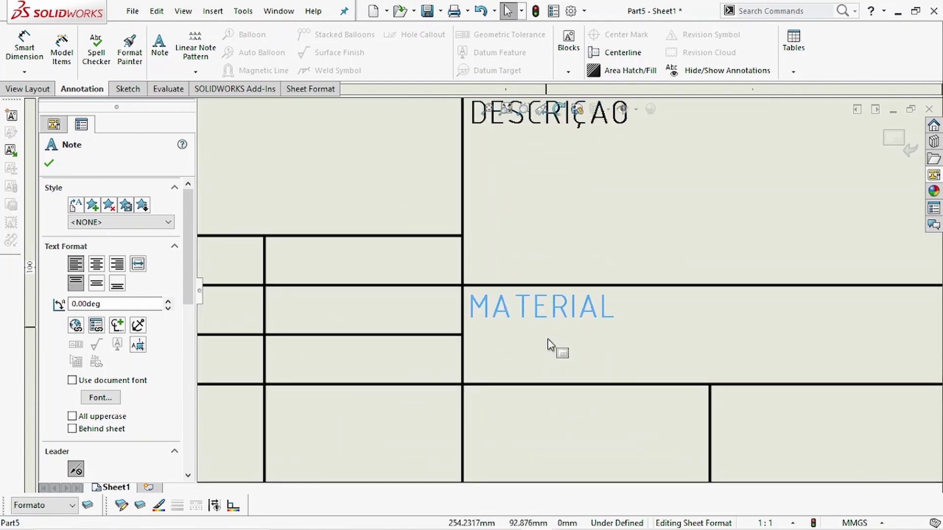
scroll(547, 338, up, 3)
scroll(754, 354, down, 2)
- Top-align PESO with MATERIAL and shift it to its cell's left edge
click(884, 302)
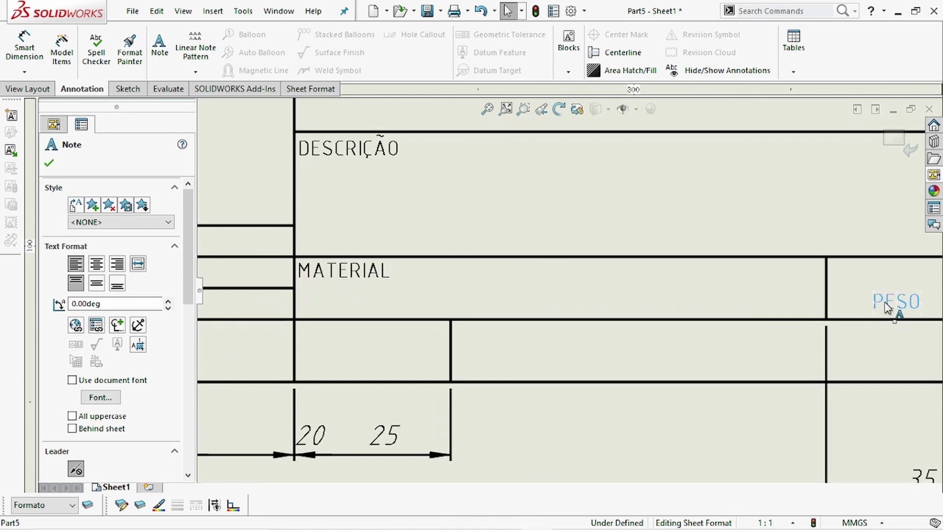
right_click(373, 279)
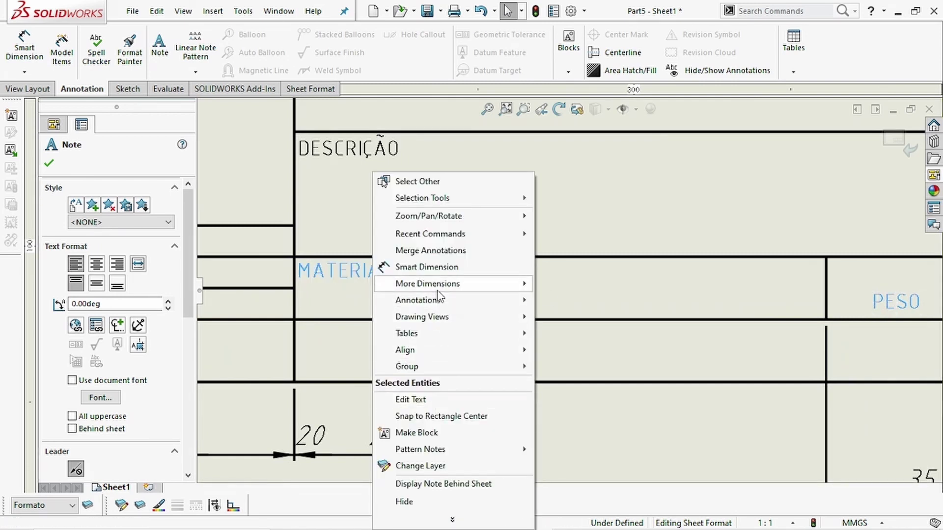
mouse_move(405, 350)
click(573, 383)
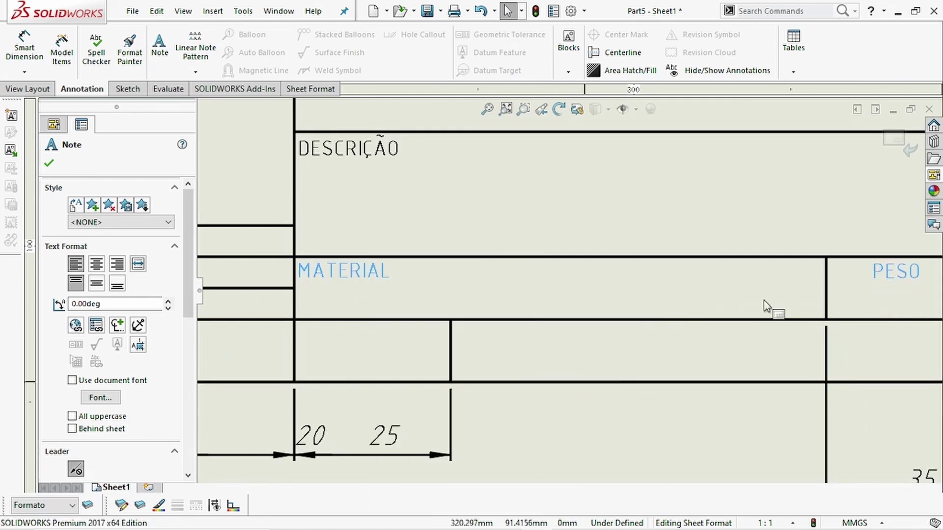
key(Escape)
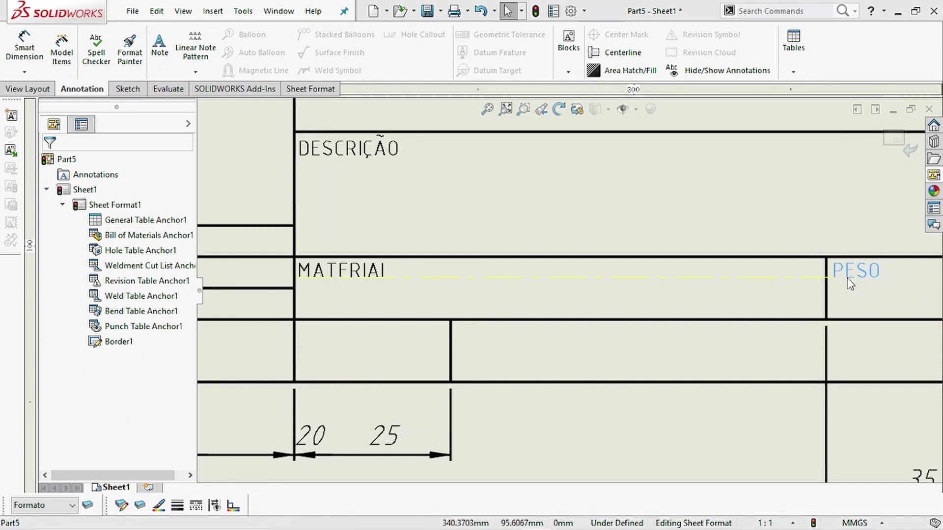
drag(850, 284, 794, 320)
key(Escape)
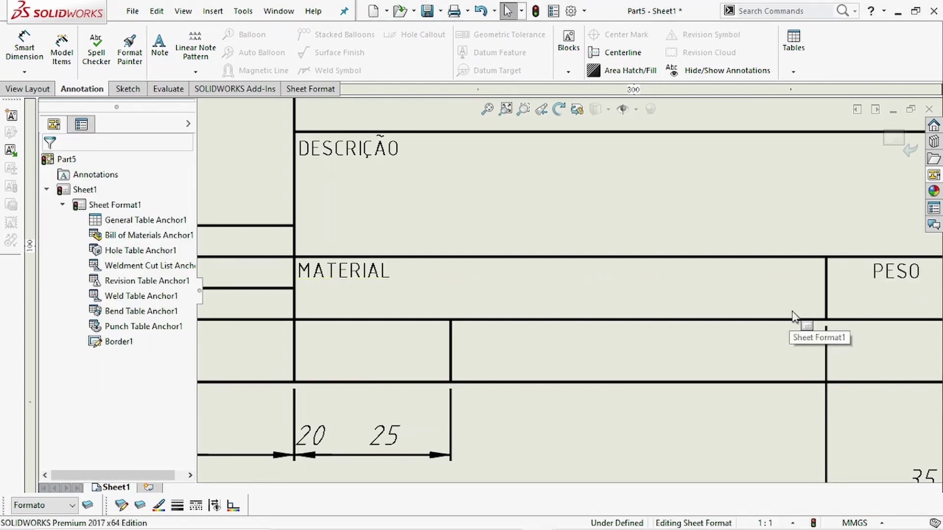
drag(897, 273, 854, 277)
- Paste a copy of the MATERIAL label into the empty lower-left cell and centre its text
click(449, 295)
scroll(451, 294, up, 2)
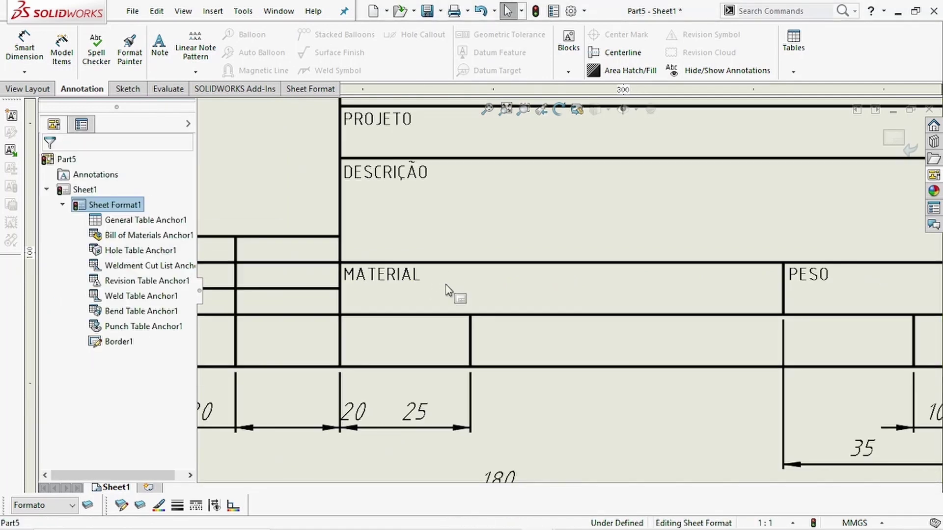
scroll(455, 295, up, 3)
scroll(481, 301, down, 2)
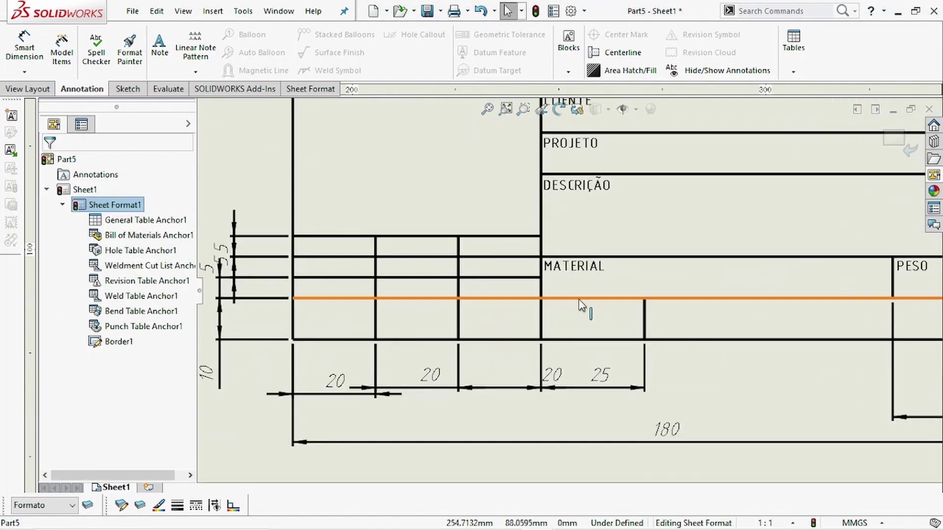
scroll(528, 302, down, 1)
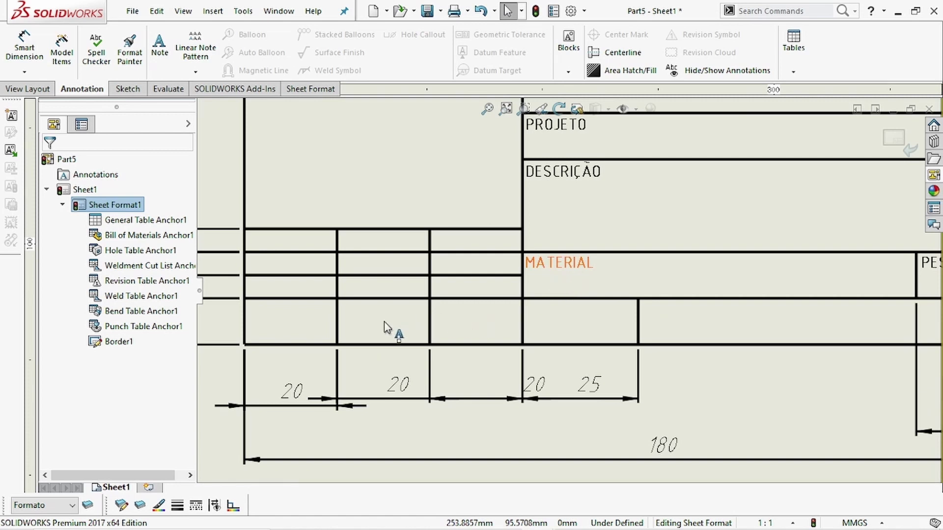
key(ctrl+v)
drag(401, 328, 370, 310)
double_click(373, 309)
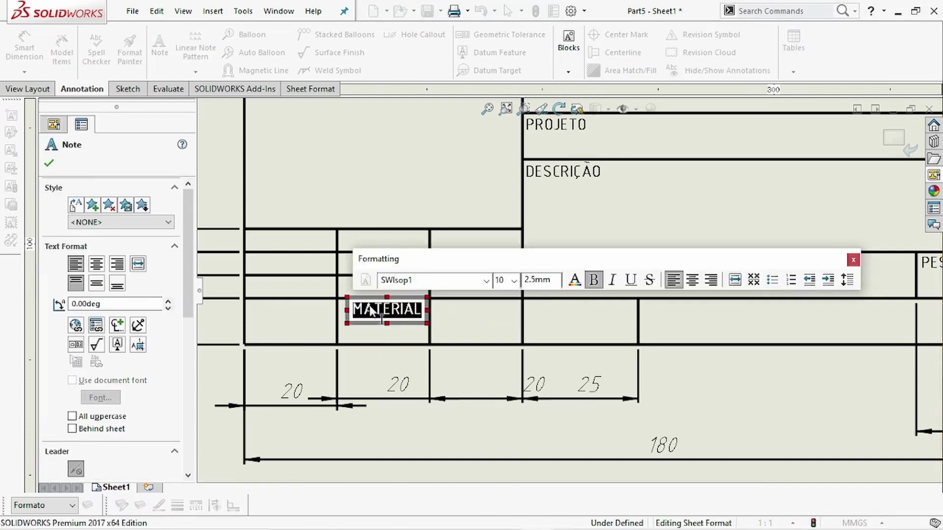
click(692, 280)
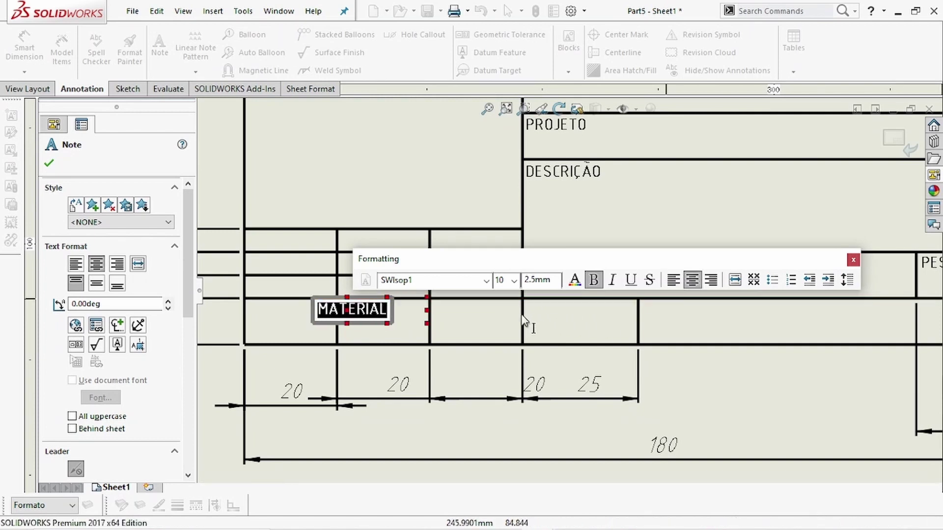
click(263, 273)
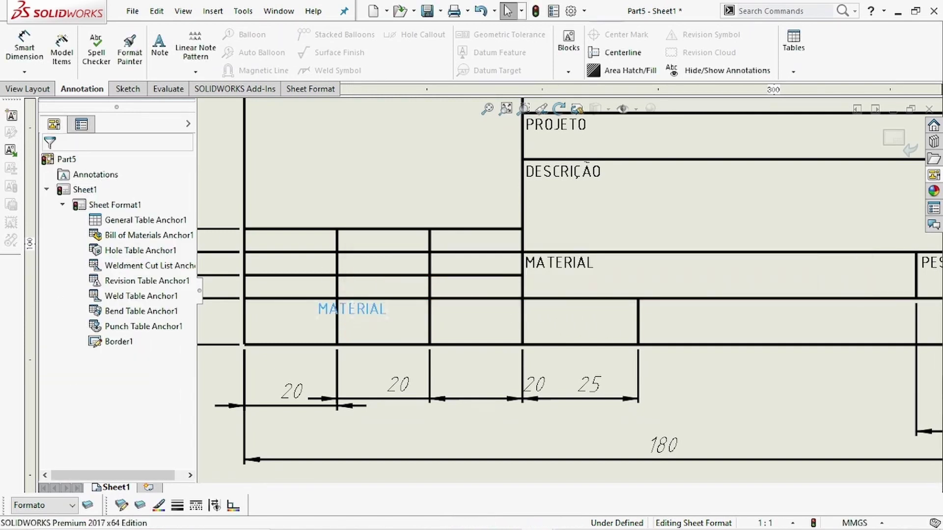
- Retype the copied label as ESCALA and position it in the cell's centre
double_click(365, 317)
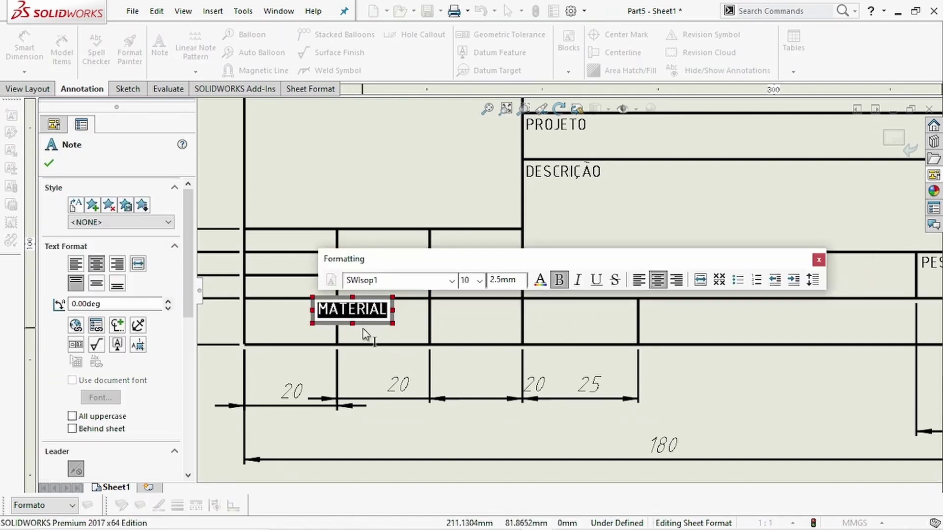
text(ESCALA)
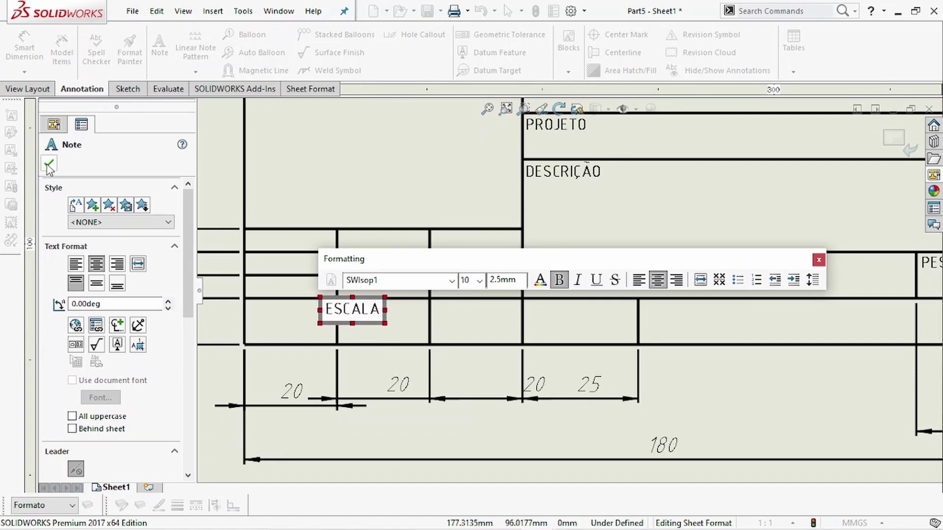
click(49, 165)
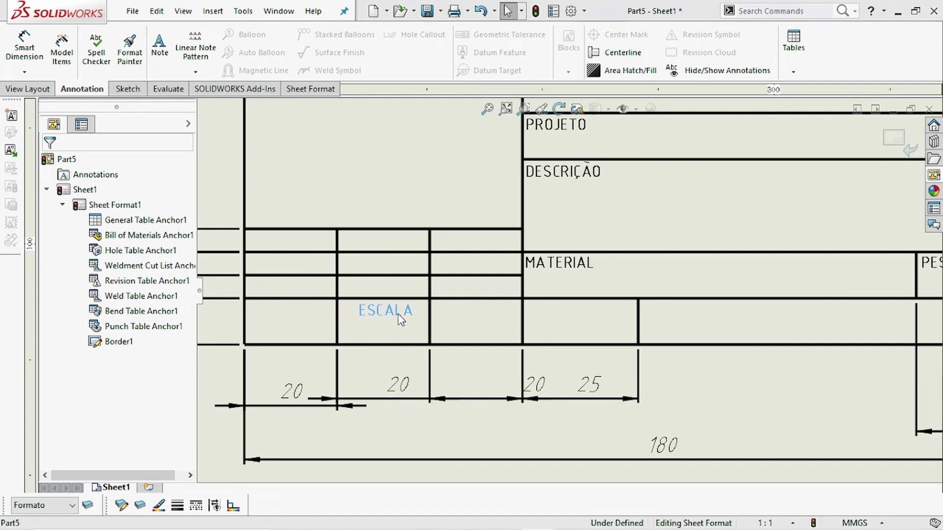
drag(400, 319, 398, 317)
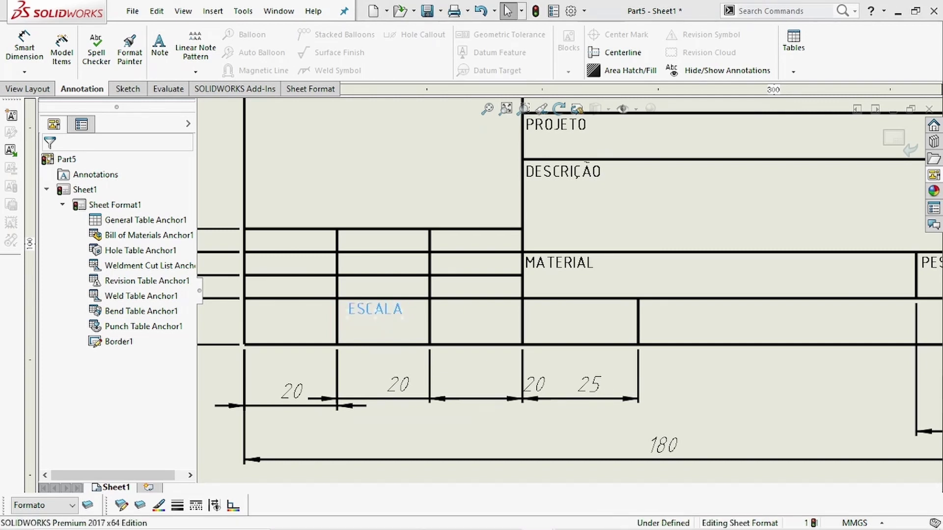
scroll(397, 318, down, 4)
drag(380, 303, 415, 305)
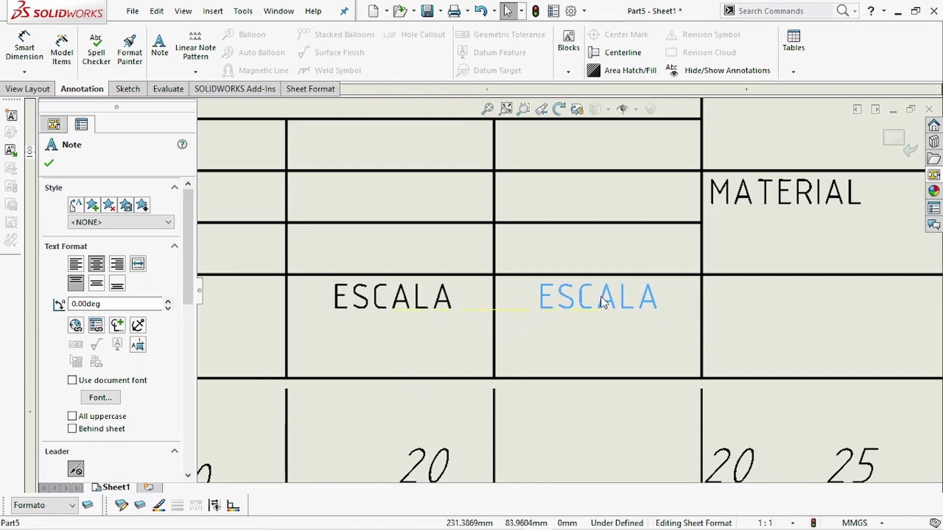
- Drop an ESCALA copy in the neighbouring cell, retype it as DIMENSÕES, and nudge it into place
click(601, 301)
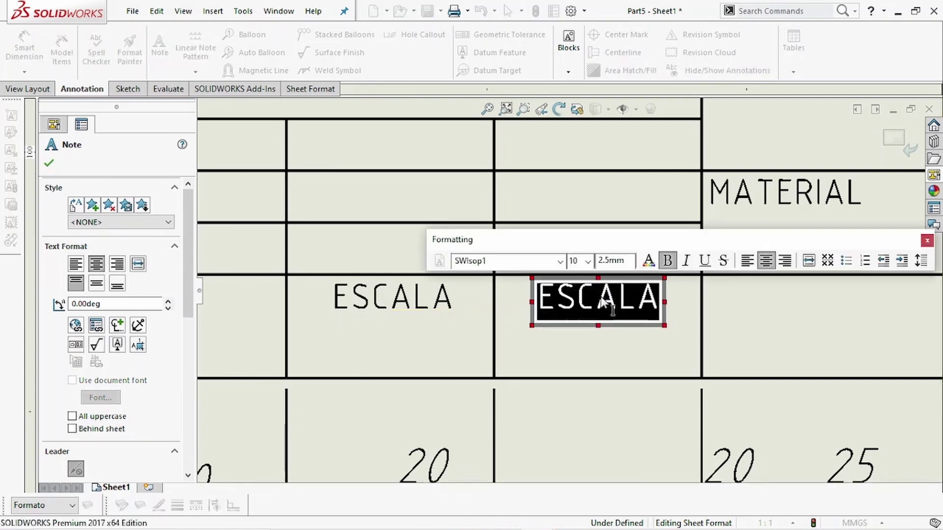
text(DIMENSOES)
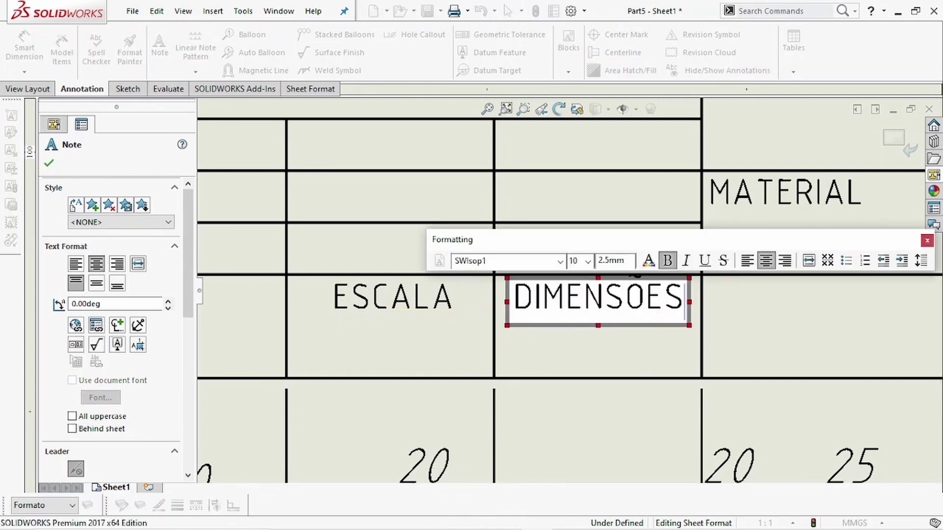
click(54, 168)
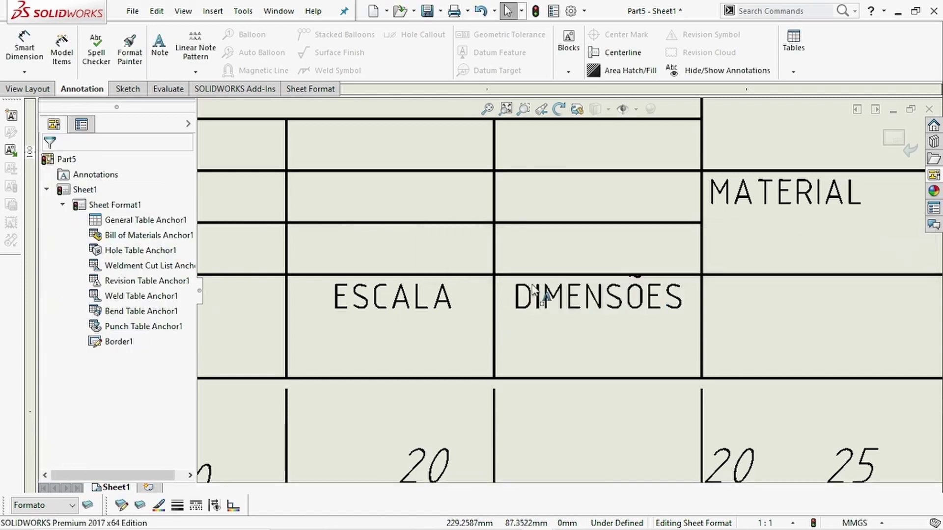
scroll(597, 339, up, 2)
scroll(838, 311, down, 1)
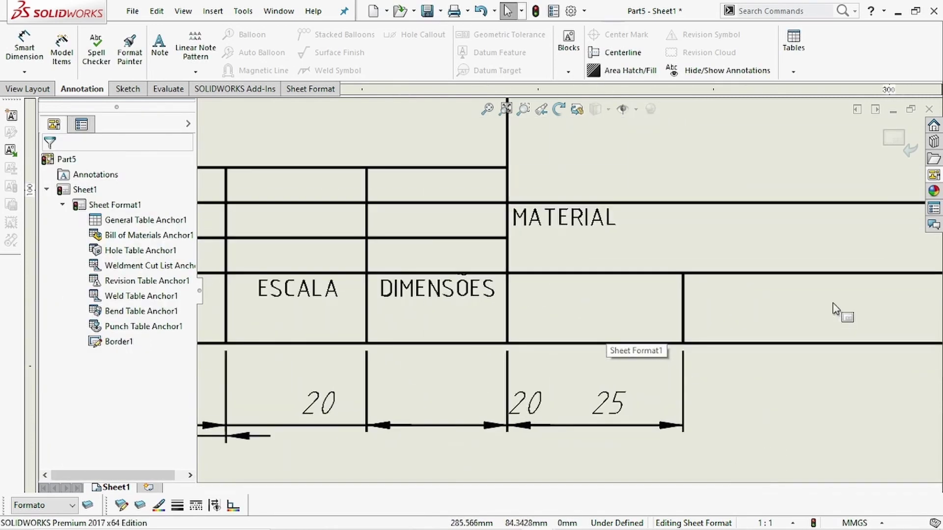
scroll(762, 324, down, 1)
scroll(625, 309, down, 1)
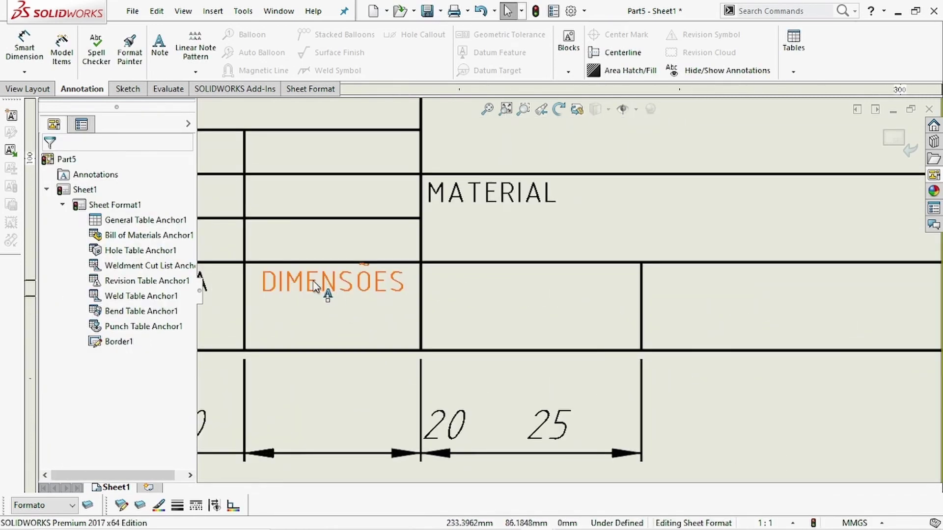
drag(315, 285, 319, 289)
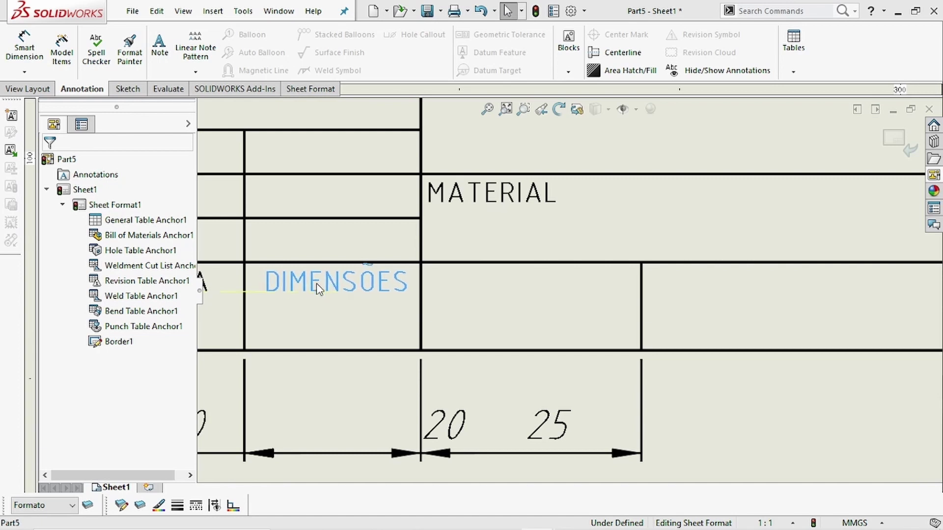
scroll(471, 319, down, 2)
scroll(471, 318, down, 3)
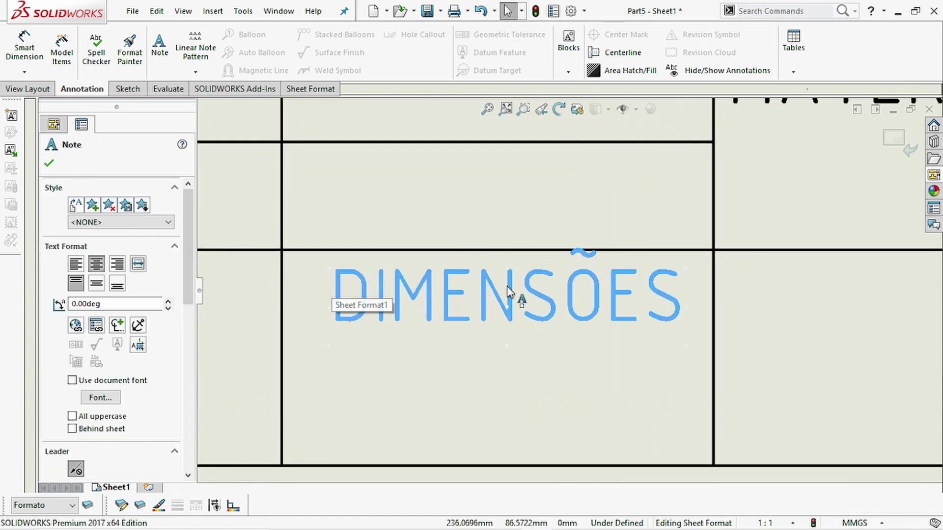
scroll(470, 318, up, 3)
- Top-align the ESCALA and DIMENSÕES labels with Align Top
ctrl+click(369, 295)
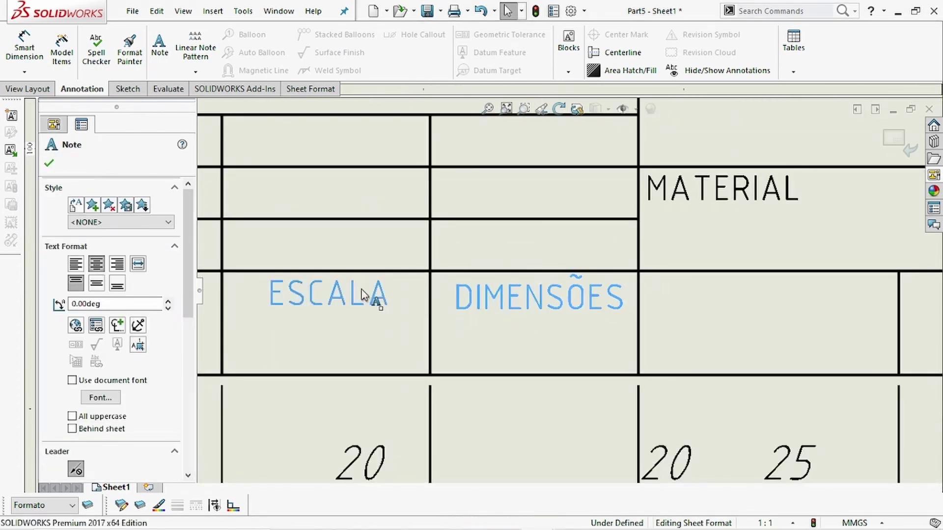
right_click(365, 294)
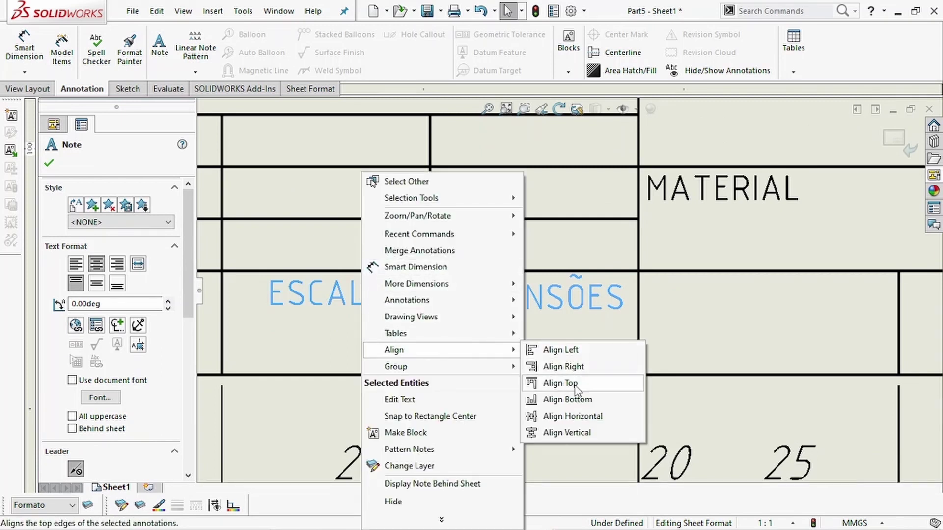
click(564, 395)
click(432, 343)
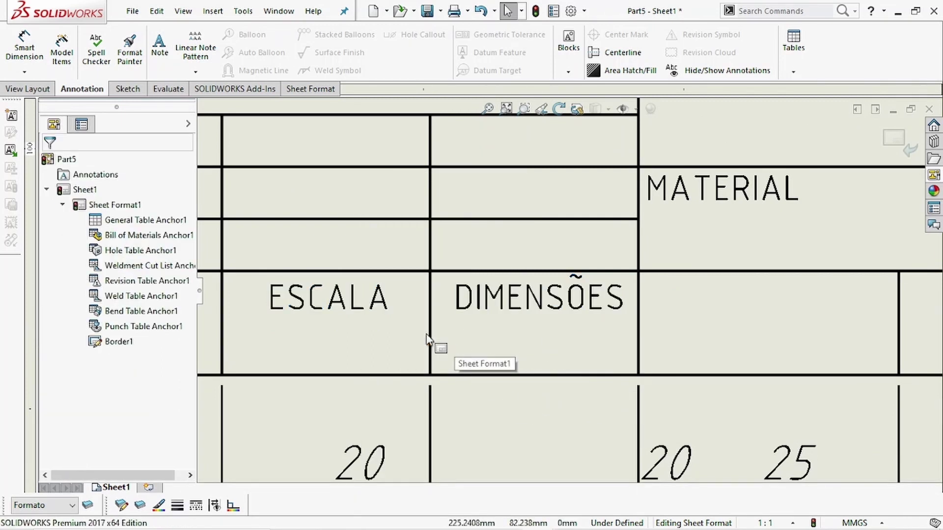
scroll(491, 349, up, 2)
scroll(485, 284, down, 1)
scroll(485, 283, down, 1)
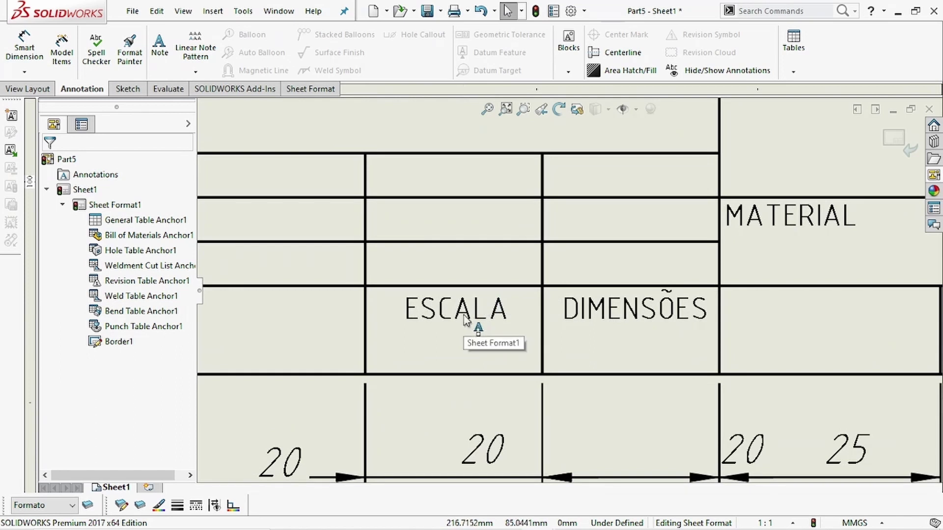
- Shift ESCALA slightly left and delete a stray DIMENSÕES copy
drag(468, 305, 464, 305)
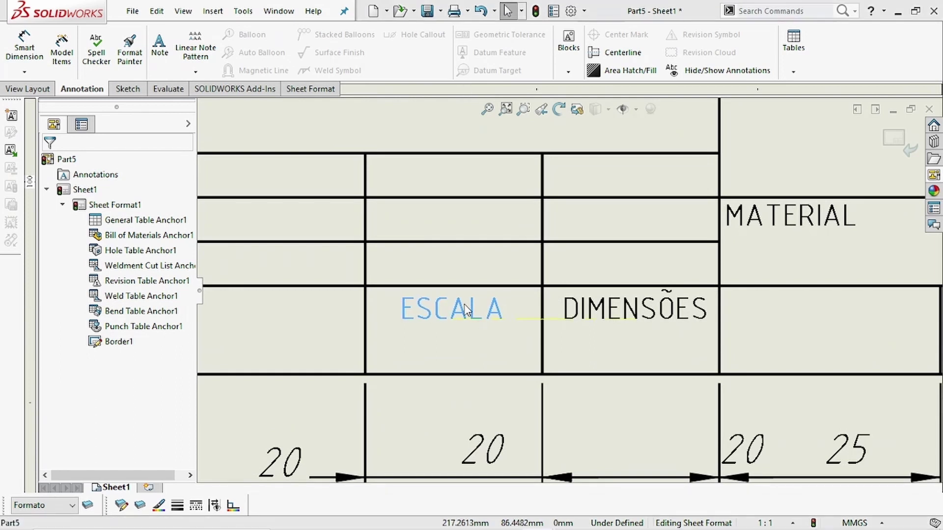
scroll(737, 337, up, 3)
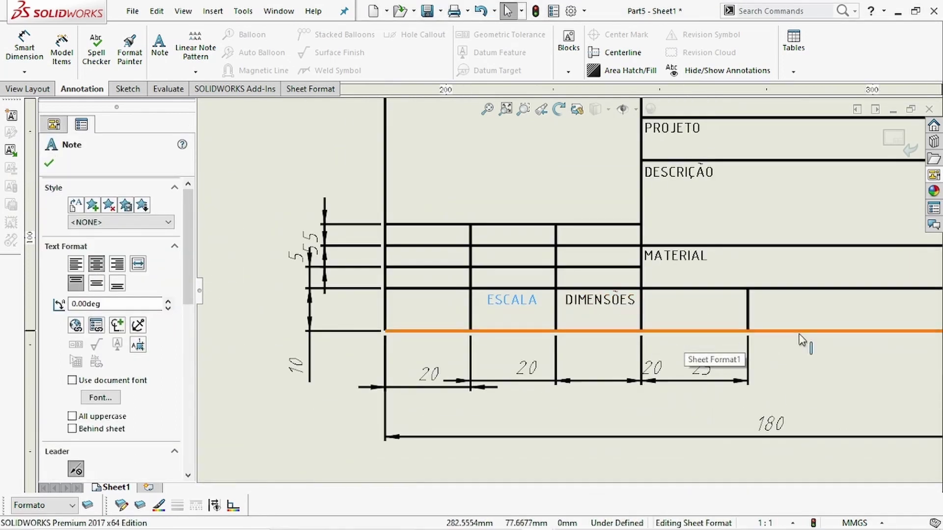
scroll(786, 344, down, 2)
scroll(751, 341, up, 2)
scroll(488, 290, down, 2)
scroll(421, 305, down, 2)
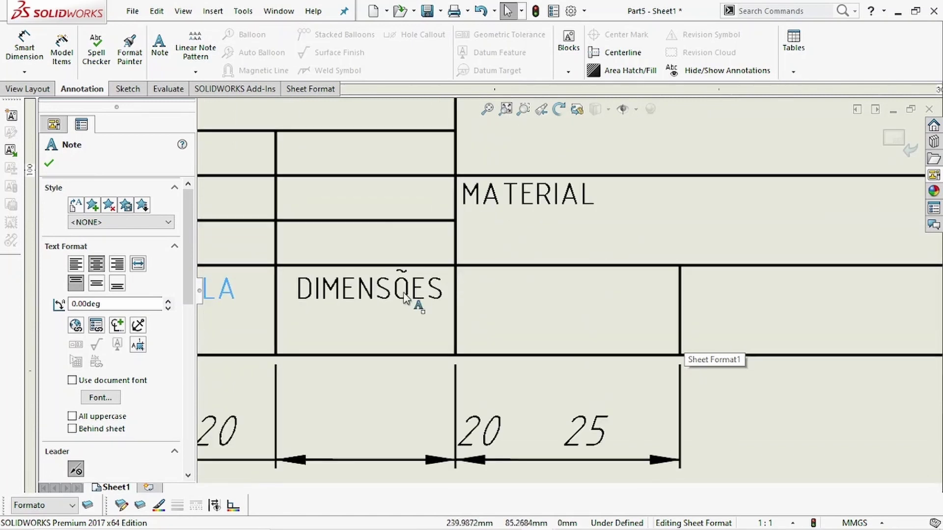
click(373, 299)
ctrl+drag(509, 298, 559, 317)
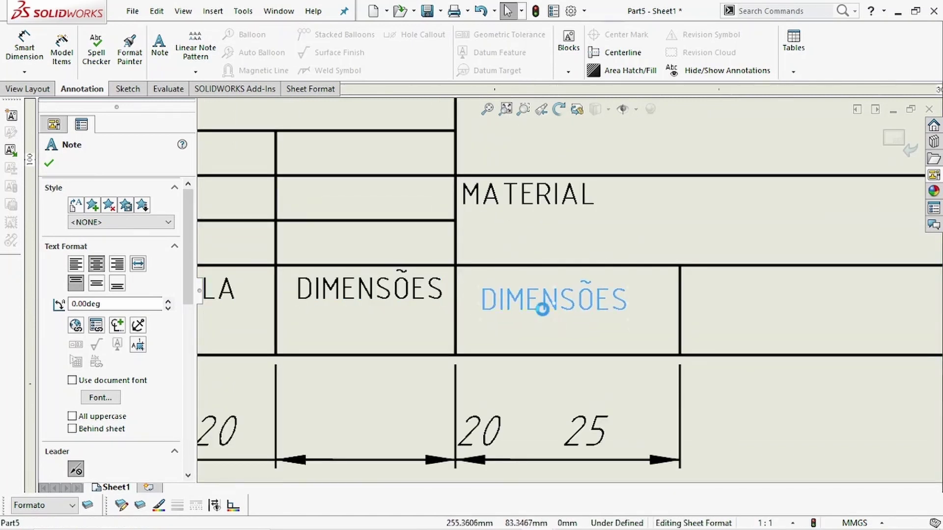
key(Delete)
- Copy MATERIAL into the cell below, left-aligned with MATERIAL and top-aligned with DIMENSÕES
click(501, 202)
ctrl+drag(500, 201, 545, 312)
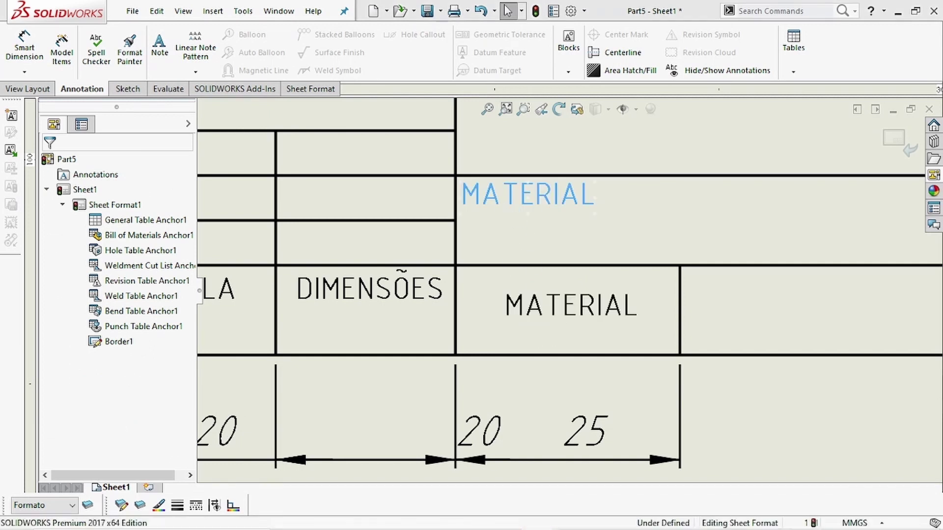
click(521, 309)
ctrl+click(489, 209)
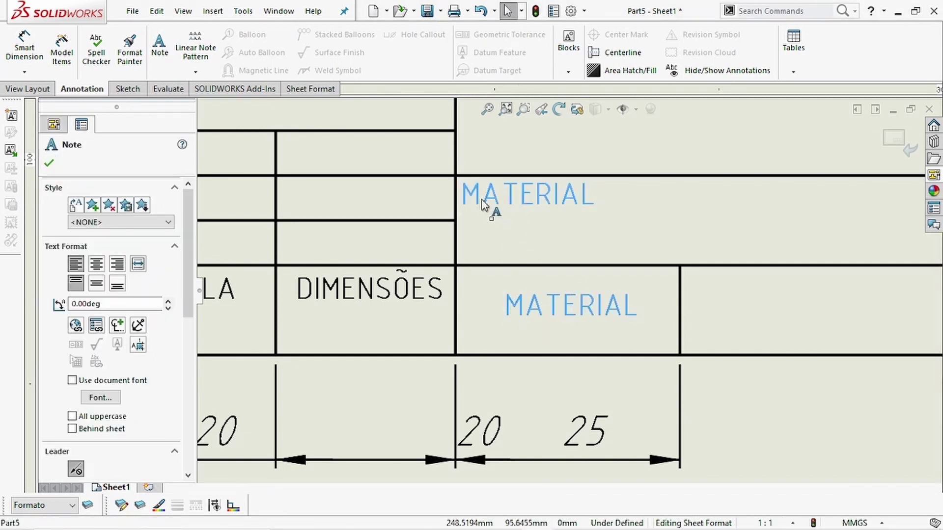
right_click(489, 208)
click(683, 349)
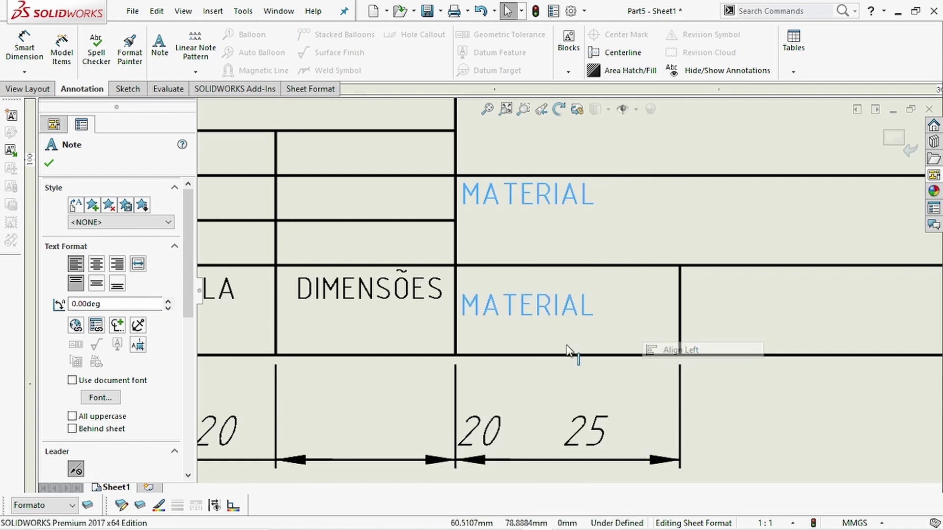
click(560, 349)
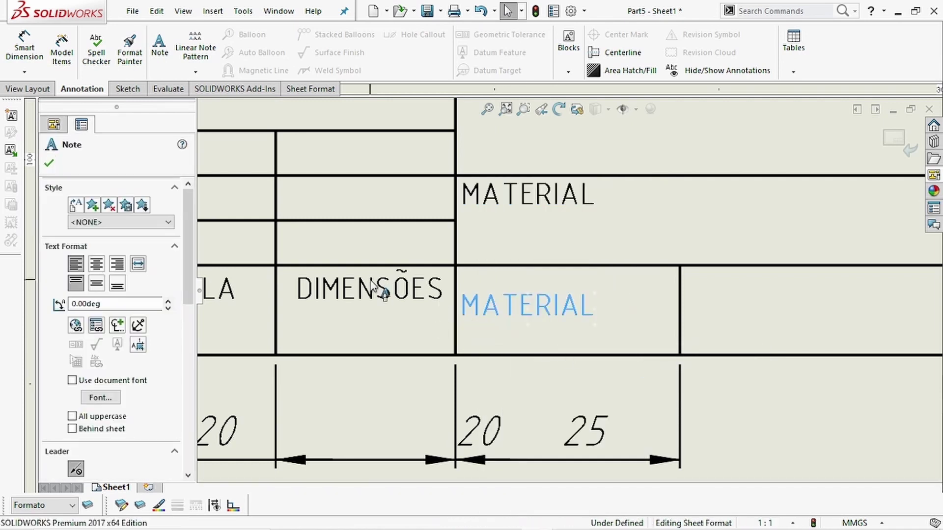
ctrl+click(426, 297)
right_click(426, 297)
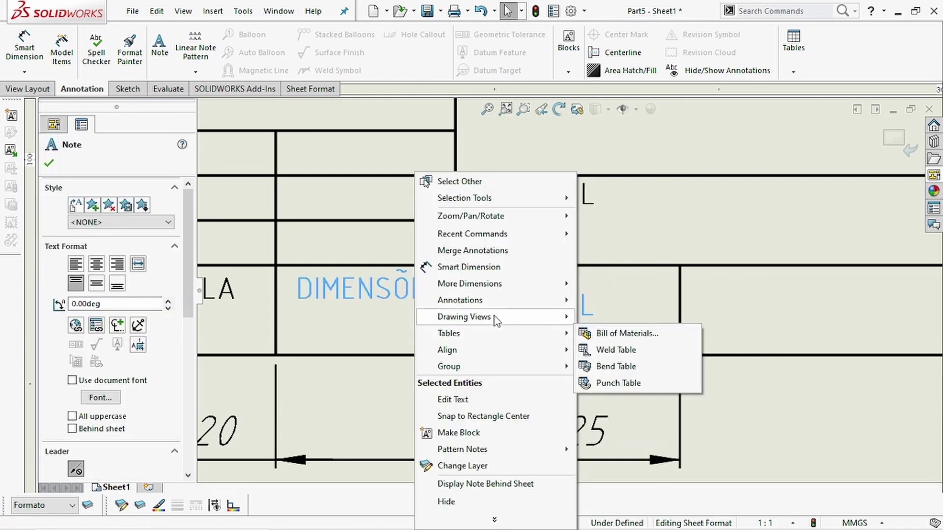
mouse_move(447, 349)
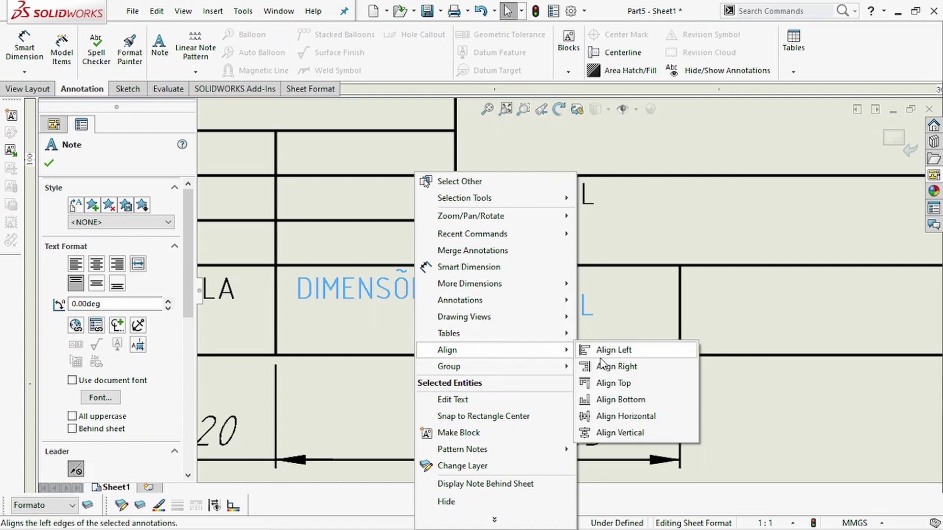
click(622, 383)
- Retype the MATERIAL copy as FOLHA
double_click(508, 301)
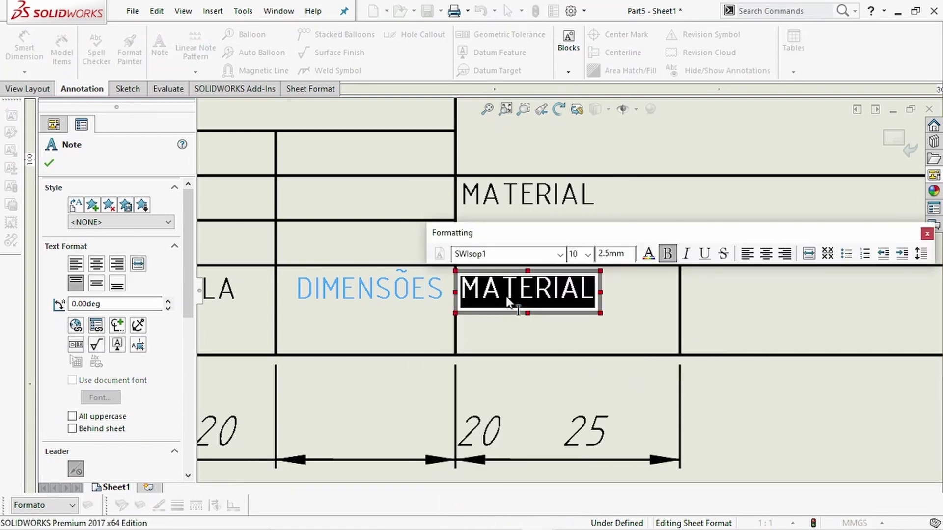
text(FOLHA)
click(48, 163)
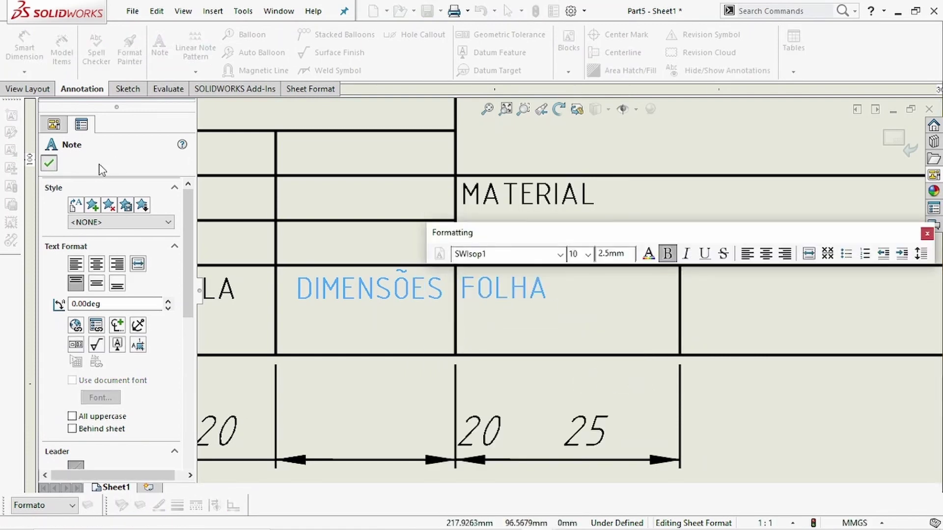
scroll(525, 258, up, 2)
scroll(784, 305, up, 2)
scroll(627, 288, down, 1)
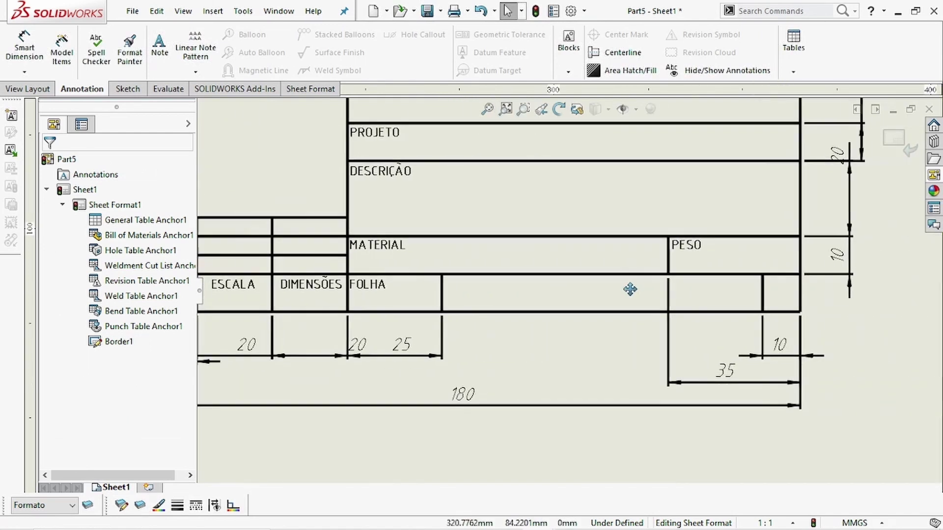
scroll(393, 296, down, 2)
scroll(393, 297, down, 1)
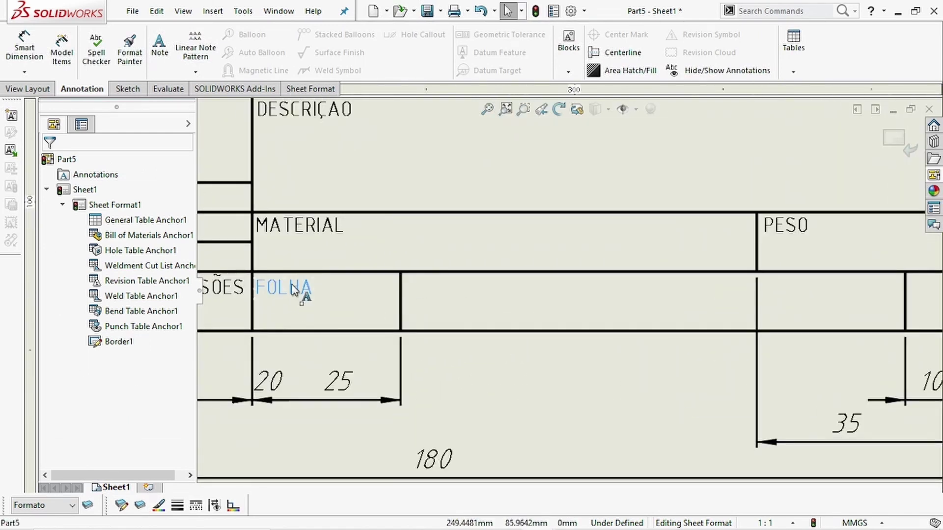
- Copy FOLHA to the cell's upper left on its right and retype it as DESENHO Nº
ctrl+drag(294, 289, 432, 309)
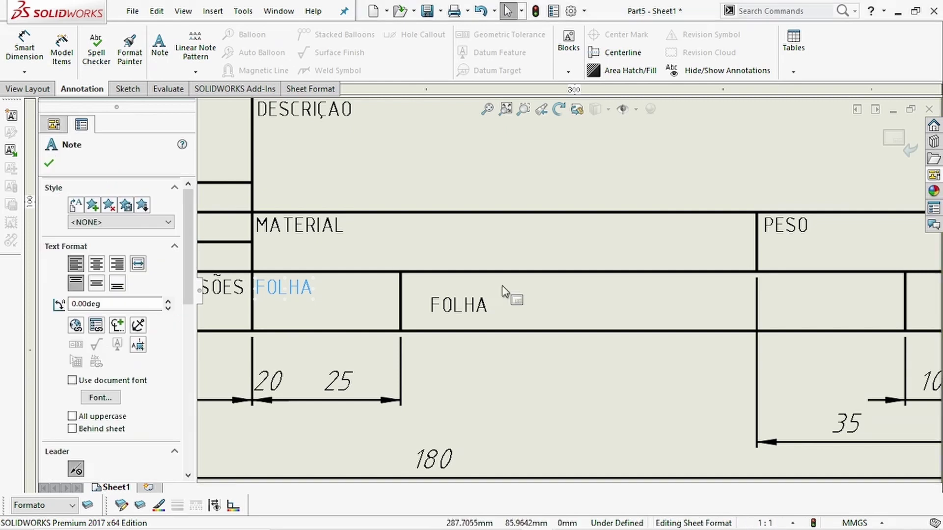
drag(463, 316, 439, 290)
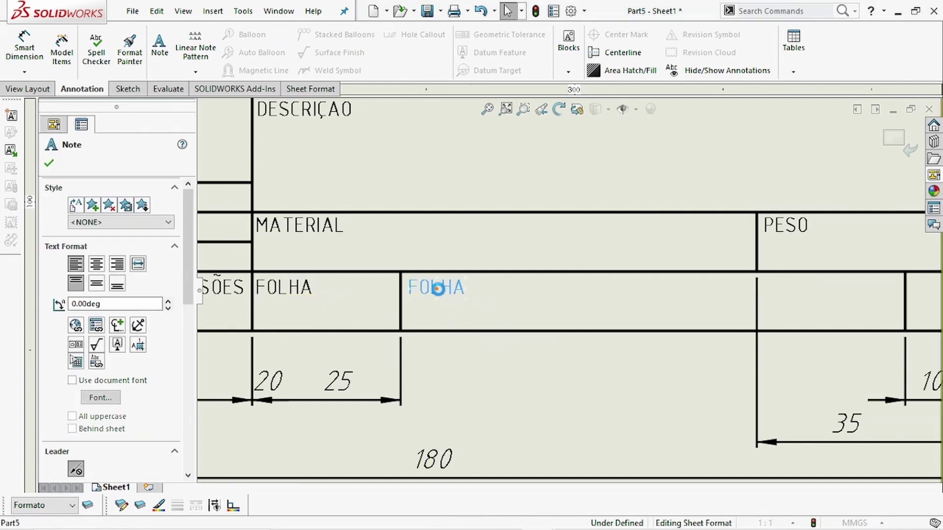
double_click(438, 290)
text(DESENHO Nº)
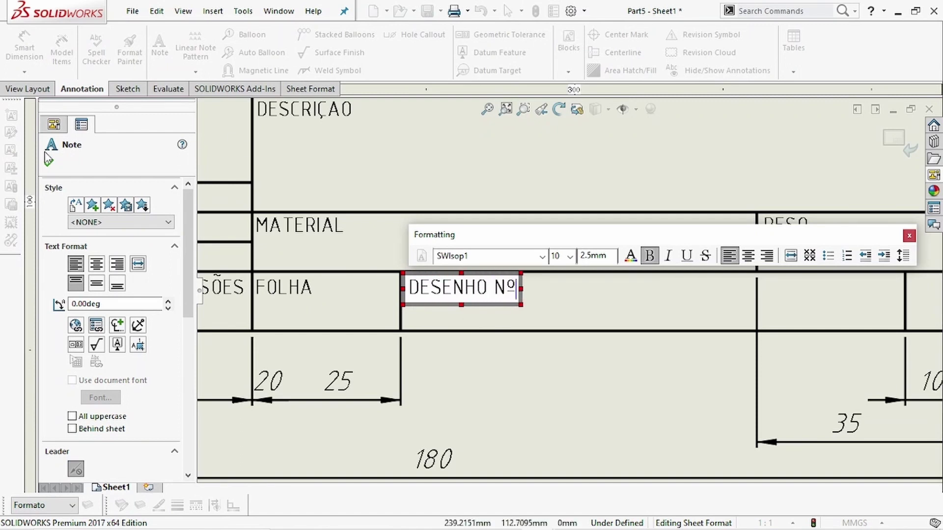
click(263, 210)
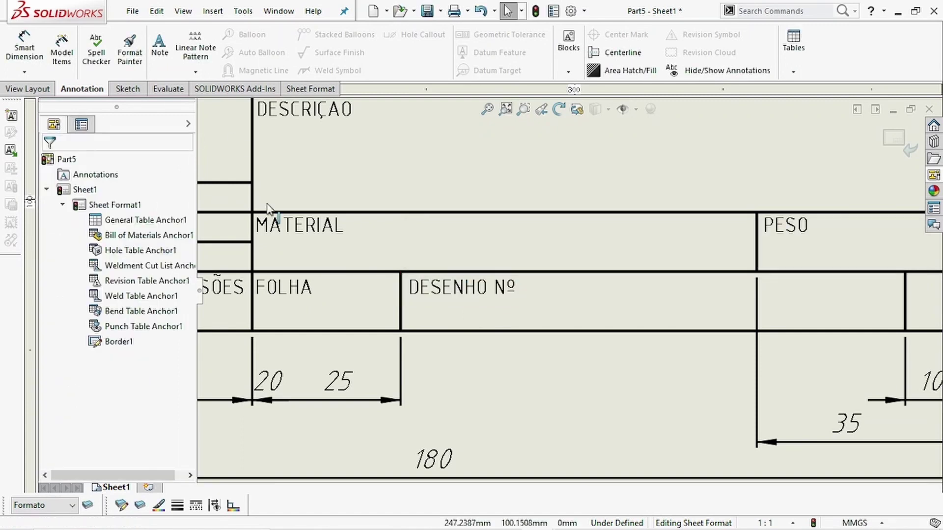
scroll(494, 319, up, 2)
scroll(596, 305, down, 1)
scroll(592, 302, down, 1)
scroll(716, 285, down, 1)
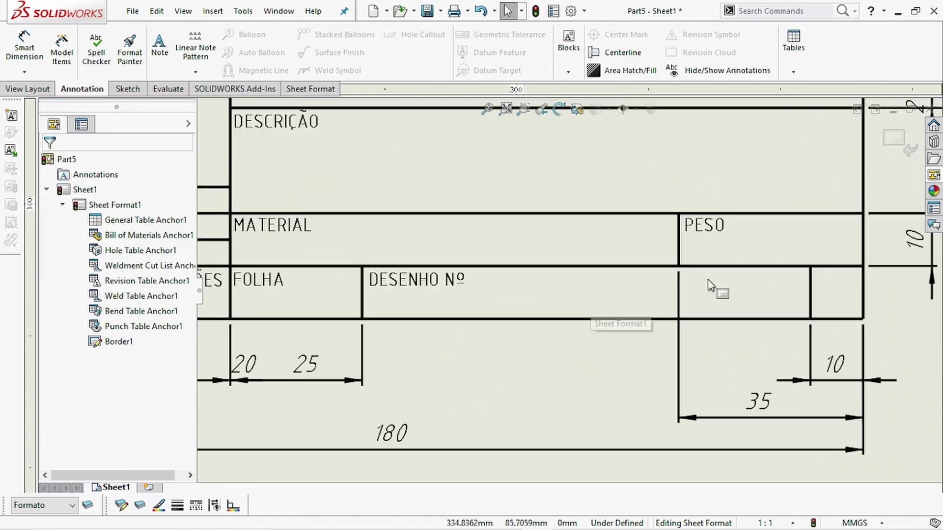
scroll(442, 309, up, 1)
scroll(491, 300, up, 1)
- Paste an ESCALA heading copy into the narrow bottom-right cell
scroll(529, 301, down, 1)
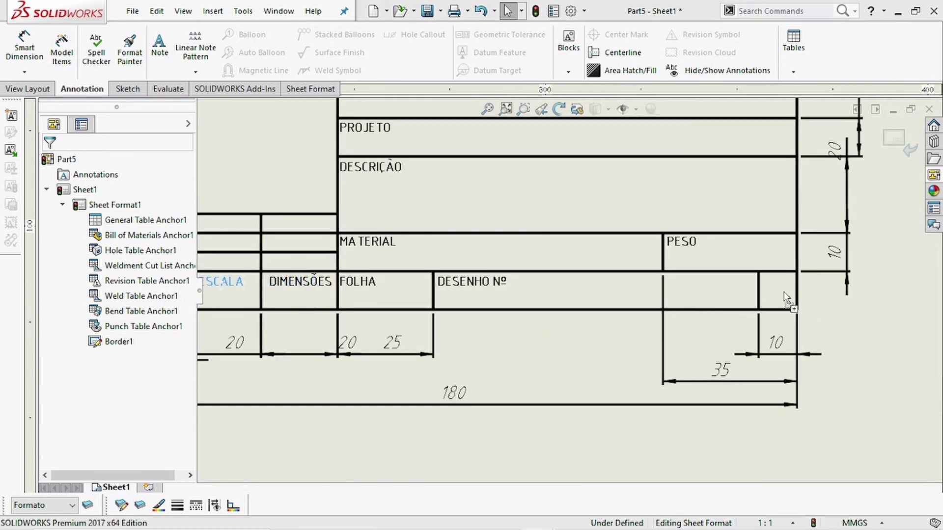
key(ctrl+v)
scroll(805, 268, down, 1)
scroll(805, 267, down, 1)
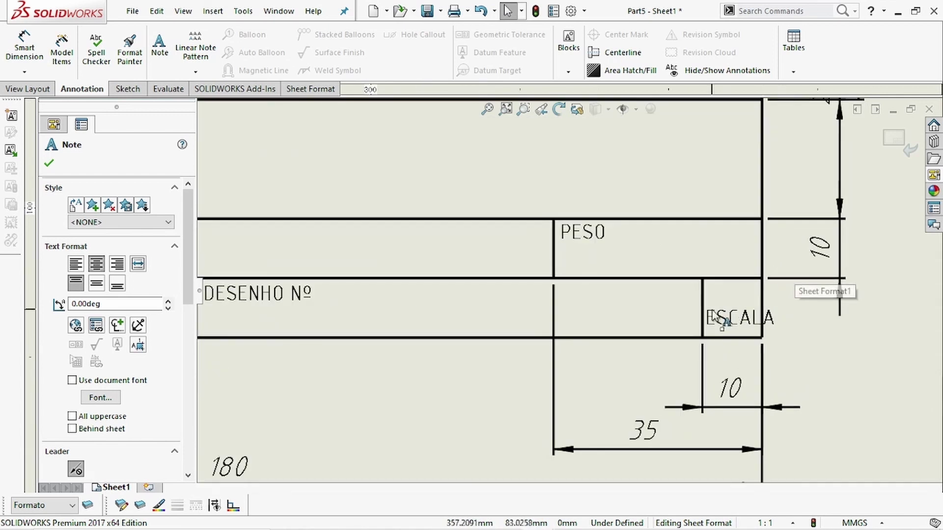
right_click(265, 298)
mouse_move(343, 350)
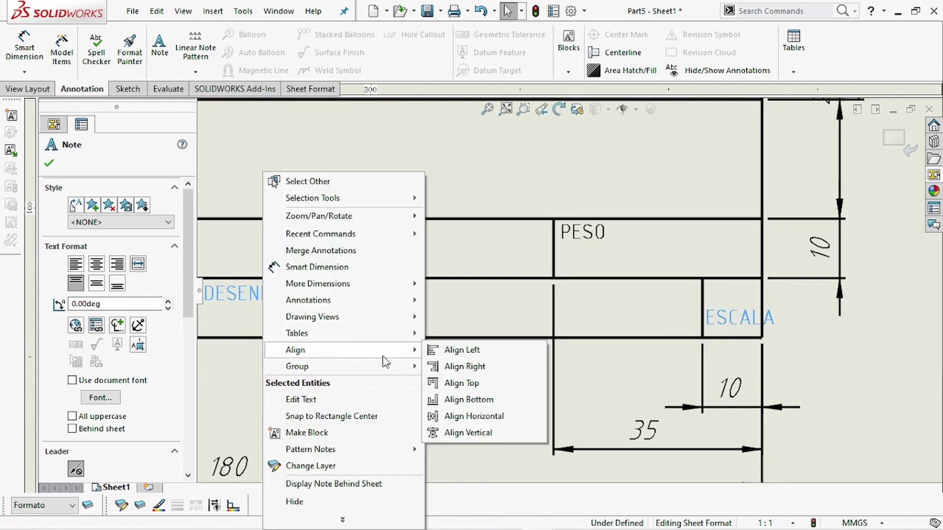
click(471, 375)
scroll(830, 317, down, 2)
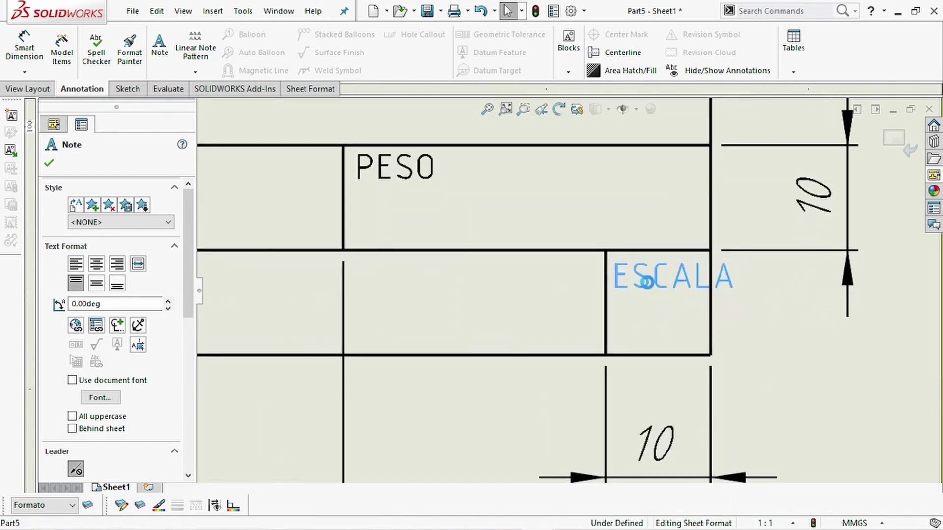
- Centre the copied heading and retype it as REV, then close the formatting options
double_click(648, 282)
click(767, 240)
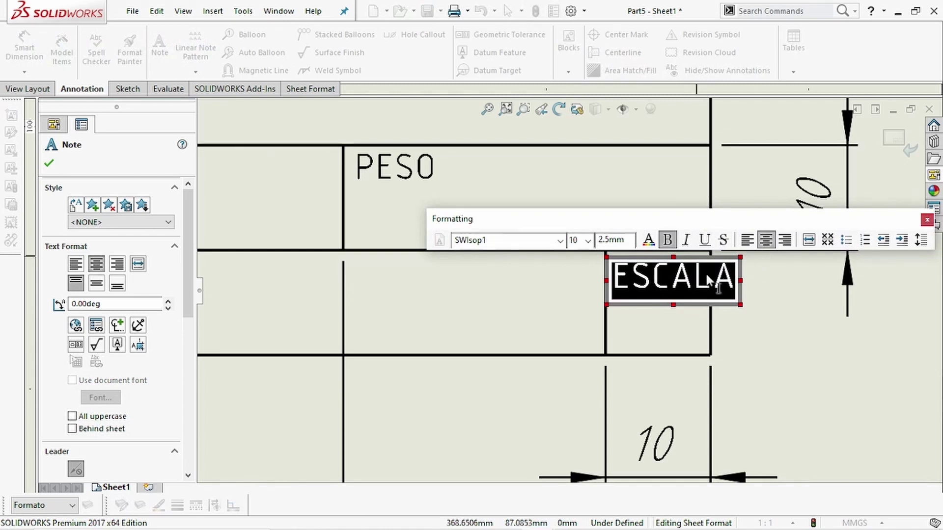
text(REV)
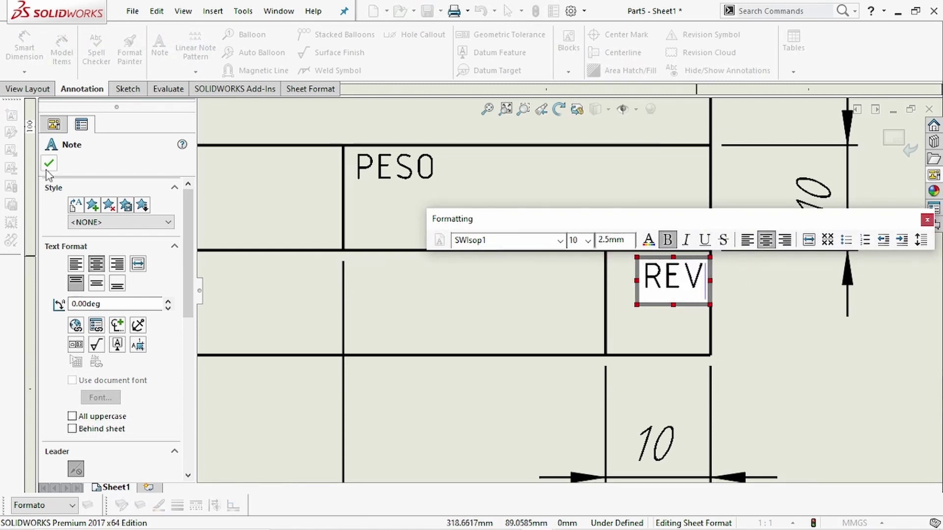
click(47, 167)
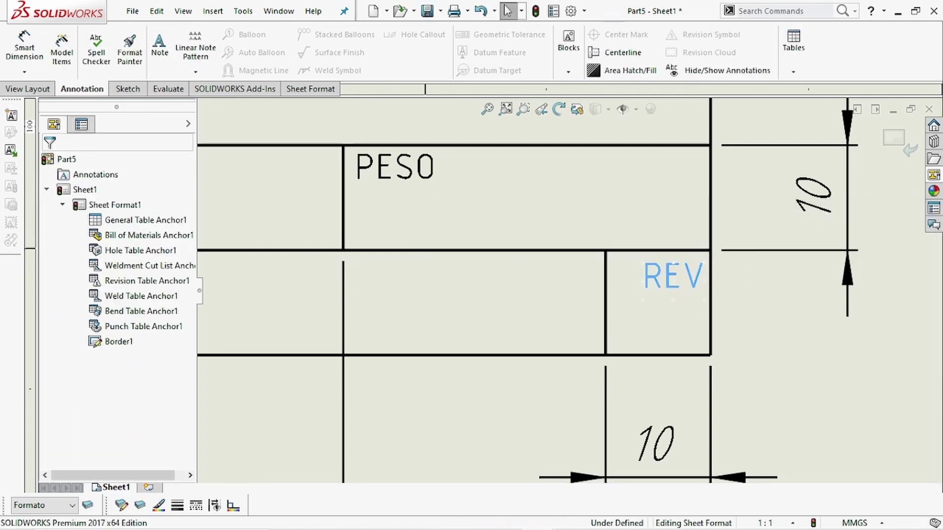
double_click(672, 280)
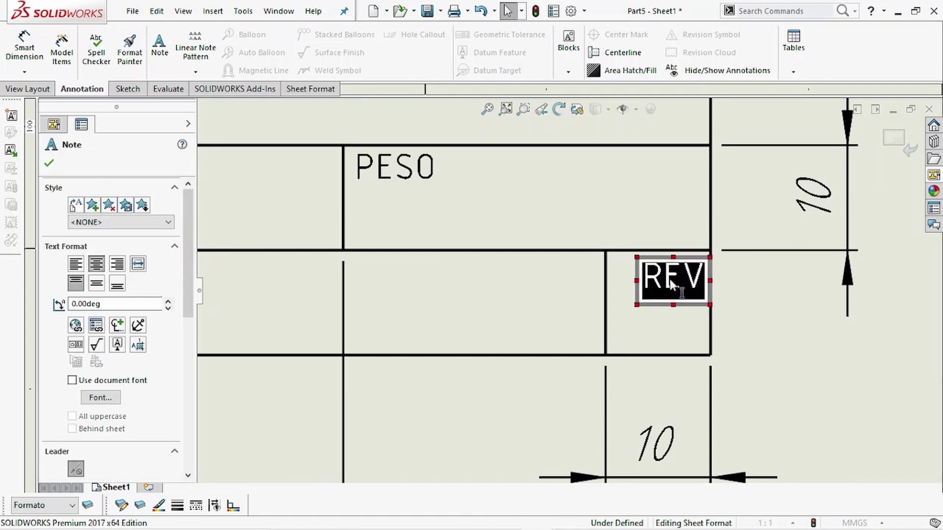
click(554, 265)
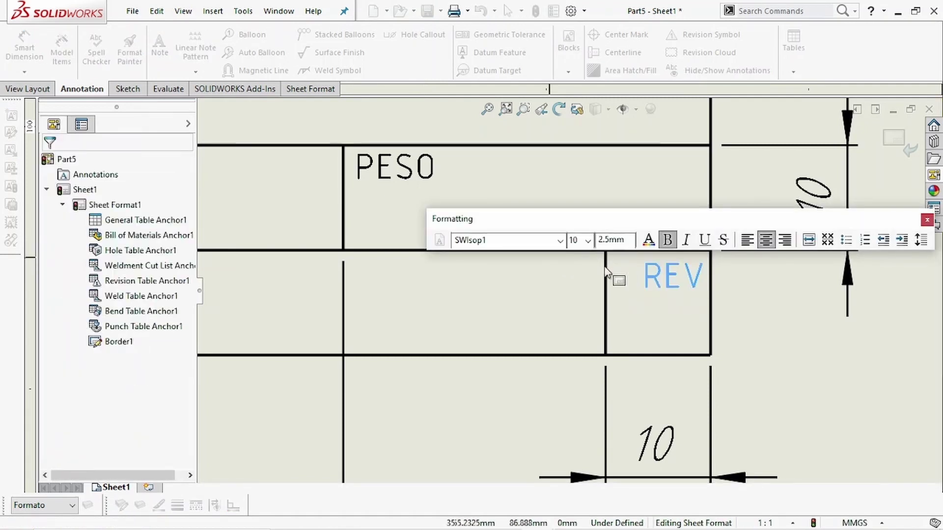
click(648, 284)
click(395, 285)
- Copy the MATERIAL heading into the empty cell to its left
scroll(396, 285, up, 5)
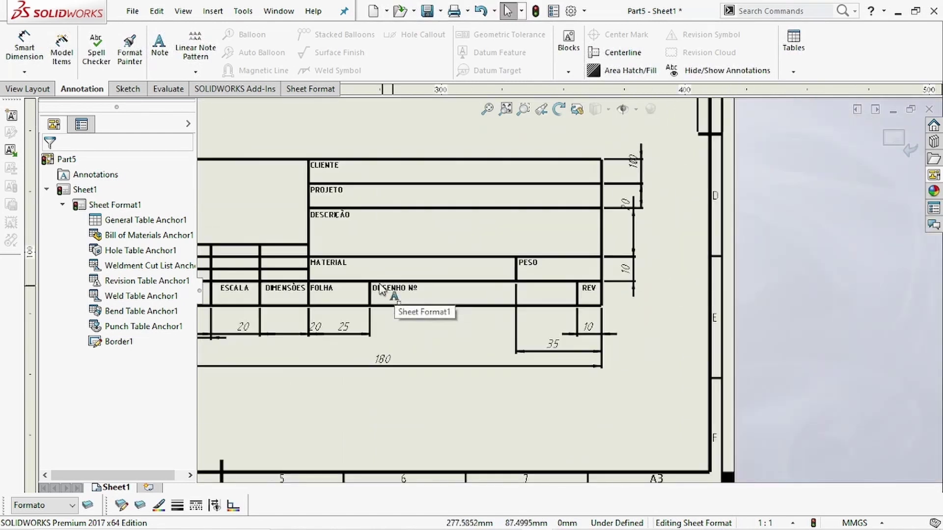
scroll(383, 294, down, 3)
scroll(415, 344, down, 3)
scroll(565, 295, up, 1)
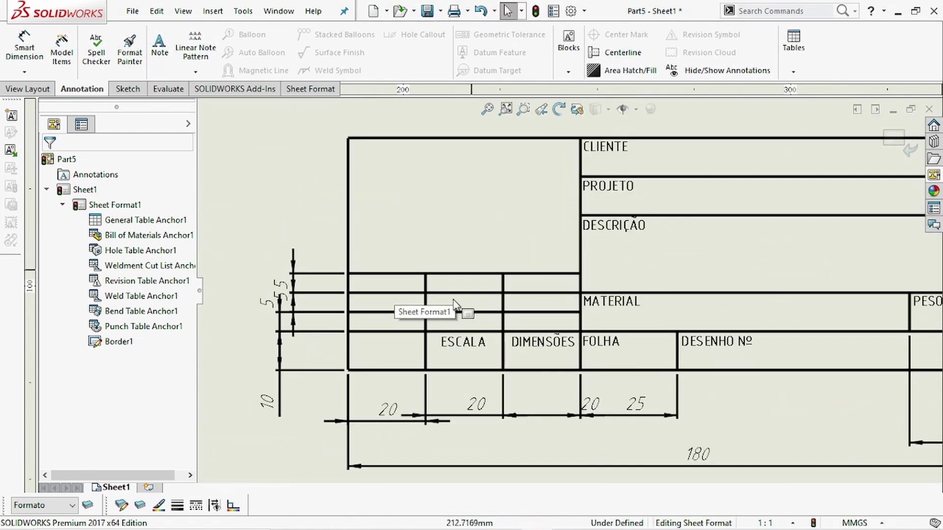
scroll(508, 338, down, 2)
scroll(520, 305, up, 1)
scroll(528, 292, down, 1)
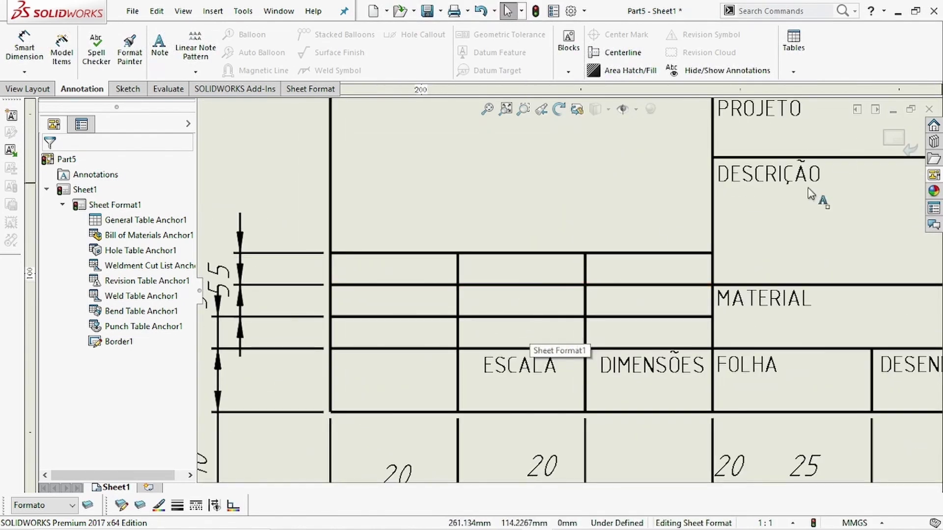
scroll(663, 238, up, 1)
scroll(663, 238, down, 1)
scroll(568, 396, down, 1)
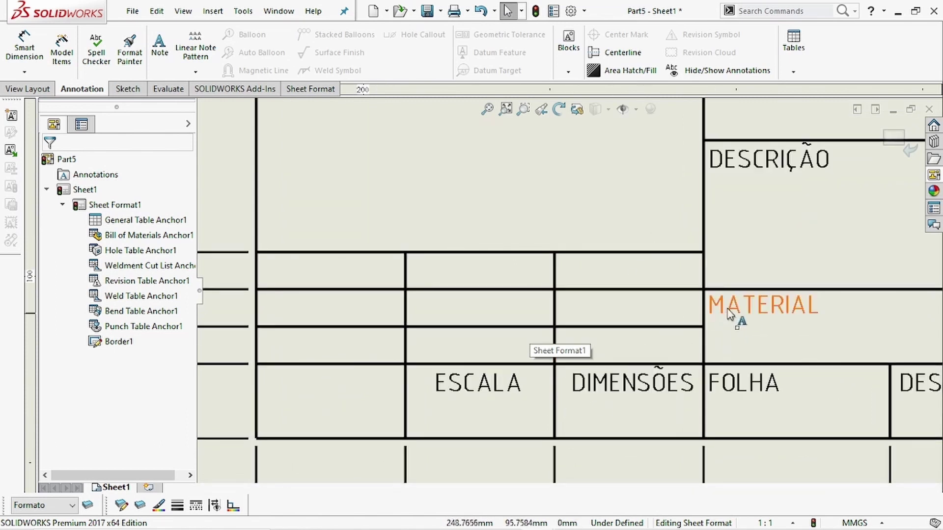
click(717, 305)
ctrl+drag(625, 310, 603, 313)
- Centre the MATERIAL copy in its cell and retype it as centred text 00/00/0000
scroll(638, 329, down, 1)
scroll(568, 312, down, 2)
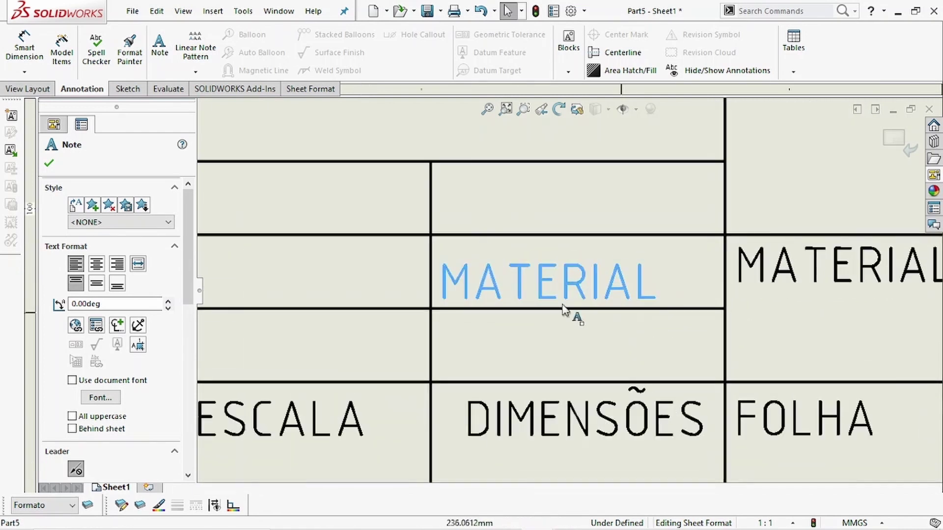
scroll(431, 277, down, 2)
drag(429, 273, 431, 258)
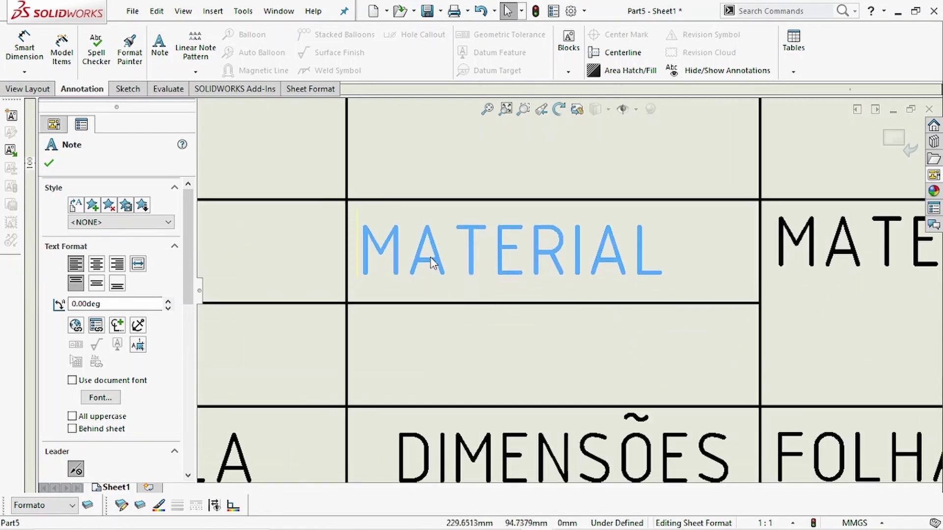
drag(505, 269, 542, 269)
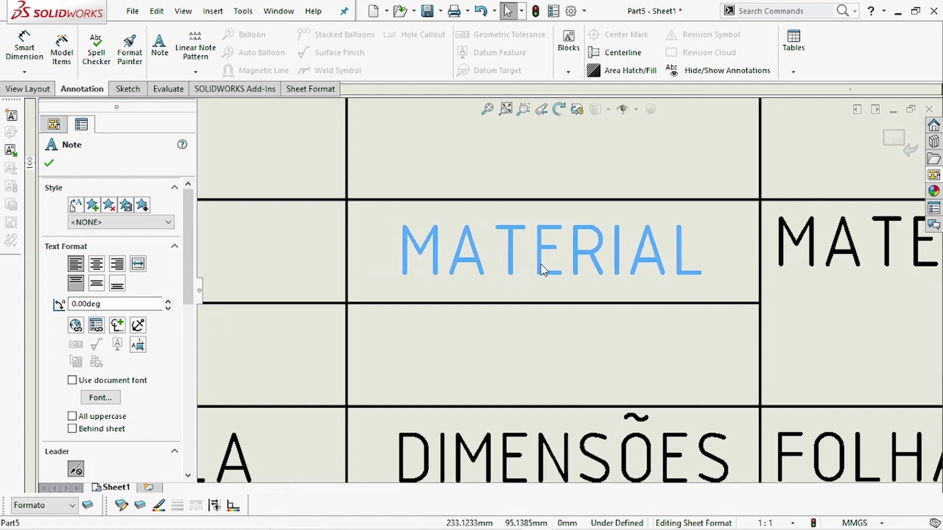
double_click(547, 266)
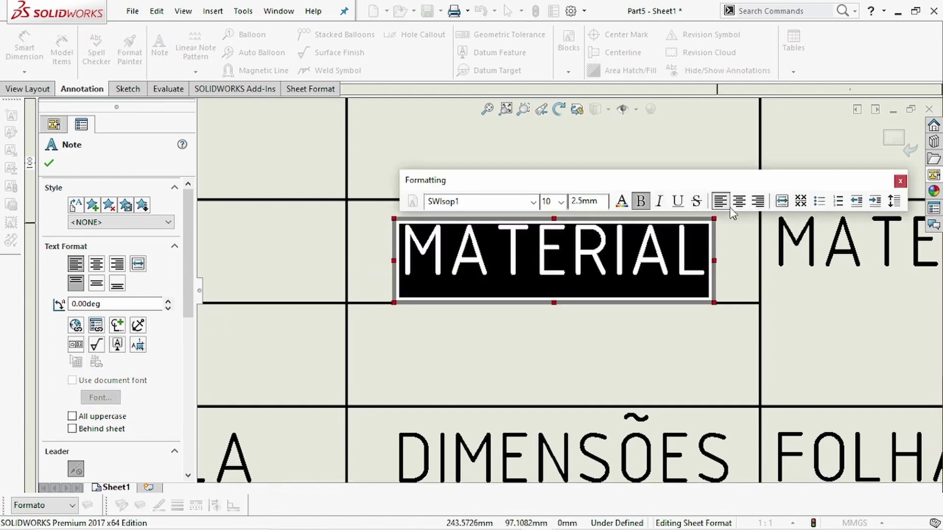
click(738, 201)
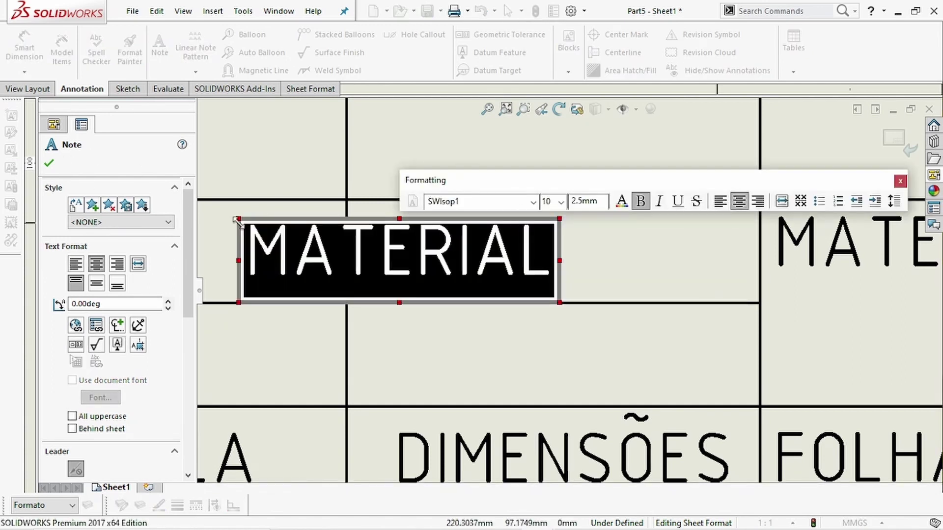
text(00/00)
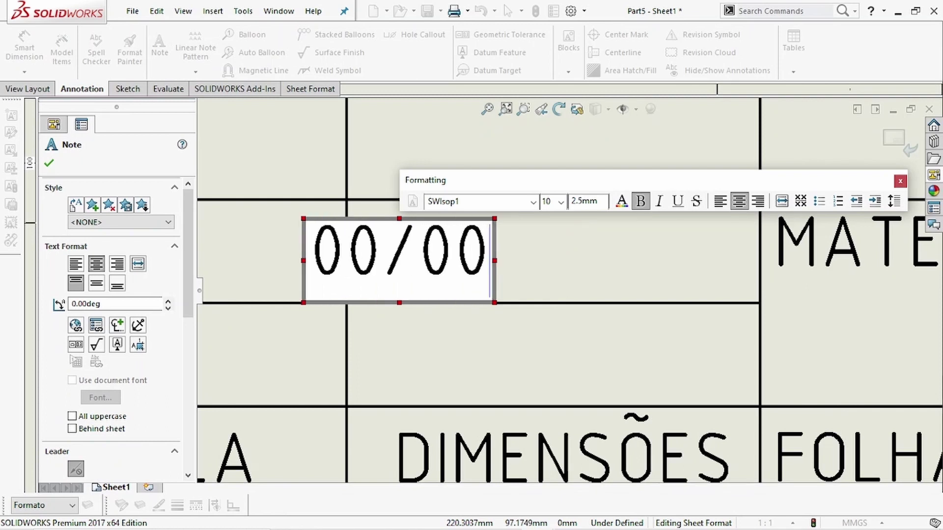
text(/0000)
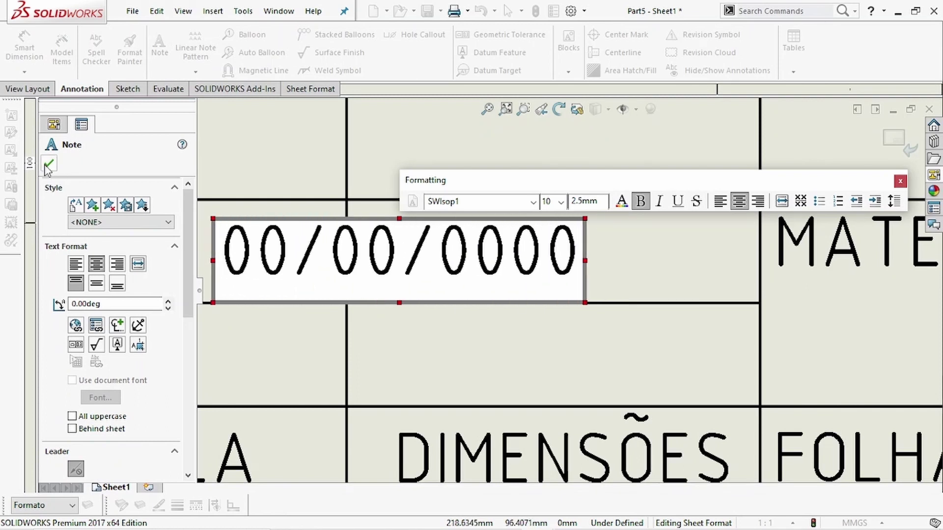
click(49, 163)
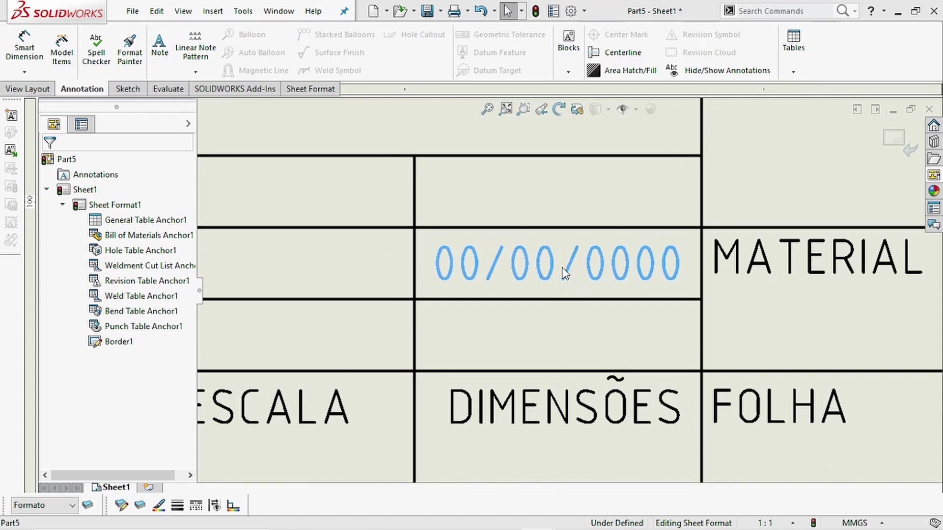
- Nudge the 00/00/0000 placeholder to centre it in its cell
drag(565, 273, 561, 273)
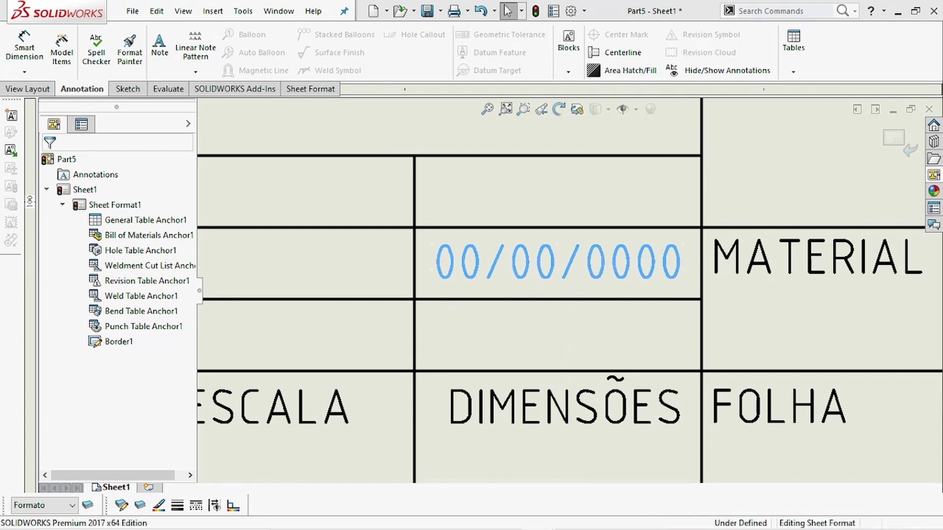
scroll(595, 331, down, 2)
scroll(547, 280, down, 2)
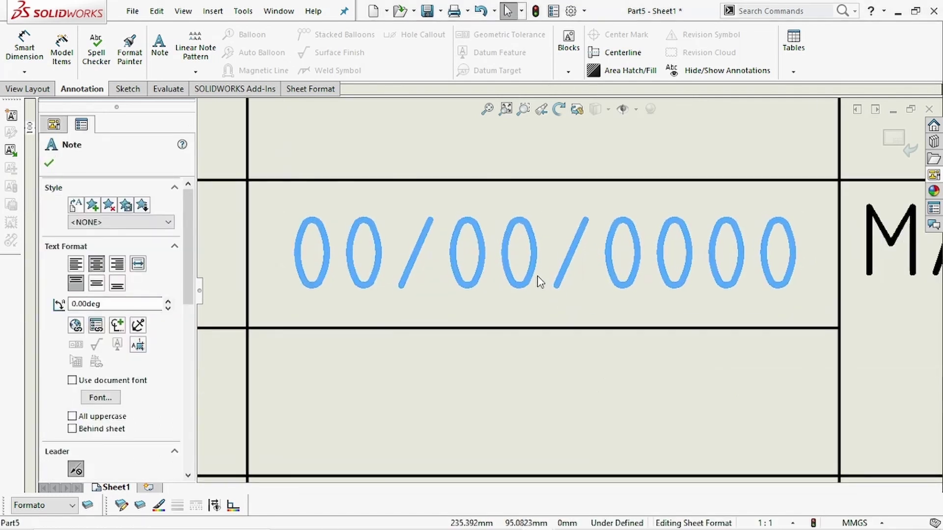
drag(540, 281, 541, 282)
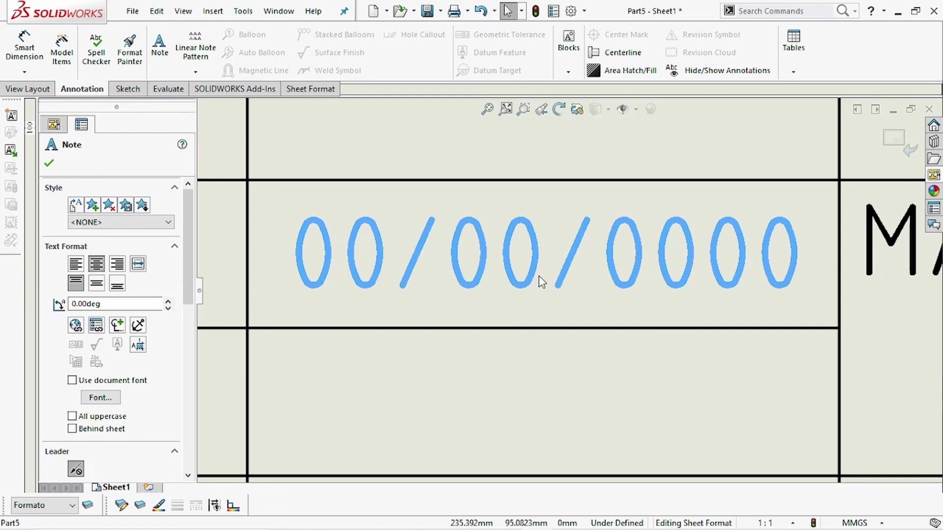
scroll(538, 276, up, 3)
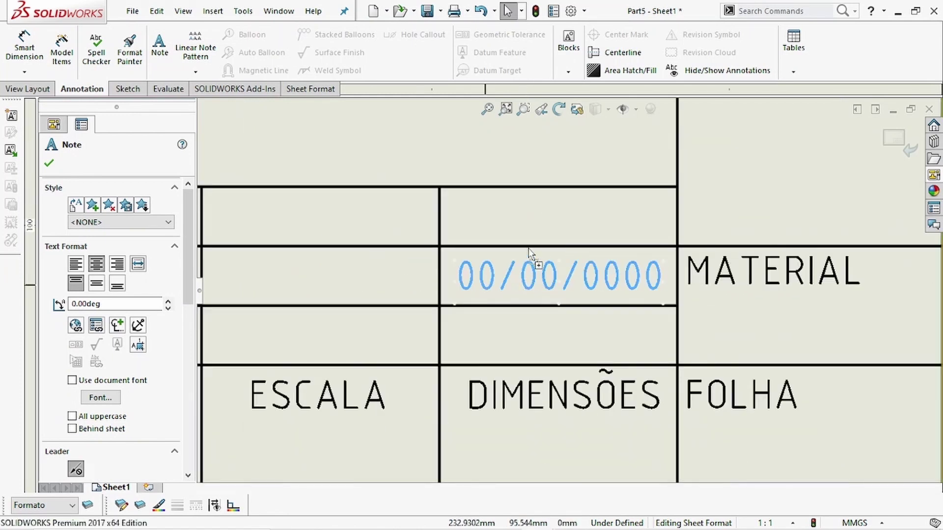
- Paste two more 00/00/0000 copies and move them into the stacked date cells
key(ctrl+v)
key(ctrl+v)
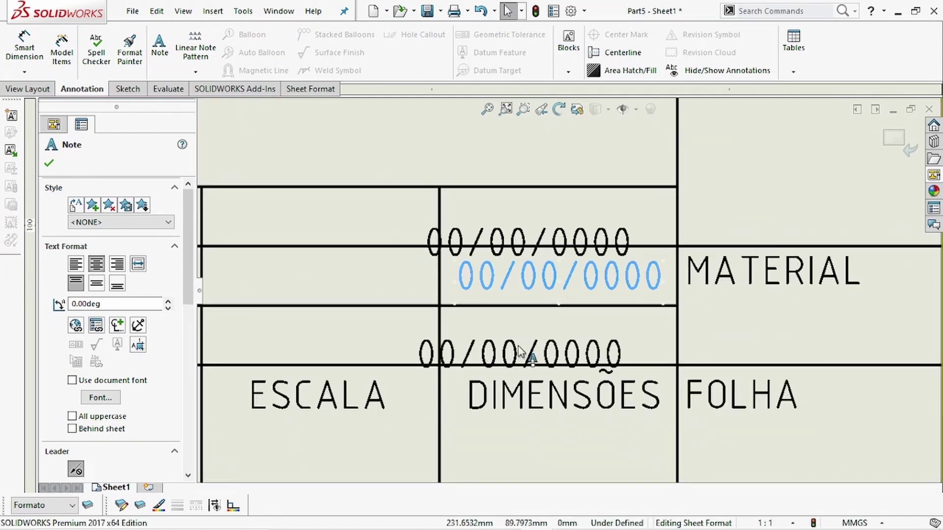
mouse_move(519, 352)
mouse_down()
mouse_move(565, 335)
mouse_move(568, 316)
mouse_up()
scroll(565, 336, down, 1)
scroll(583, 343, down, 2)
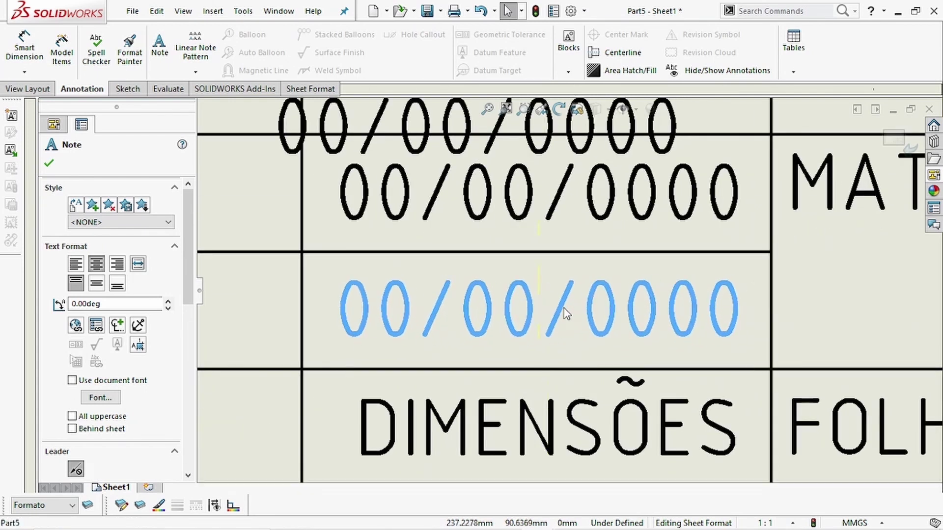
scroll(511, 312, up, 2)
mouse_move(549, 193)
mouse_down()
mouse_move(543, 165)
mouse_move(558, 168)
mouse_up()
scroll(475, 290, up, 2)
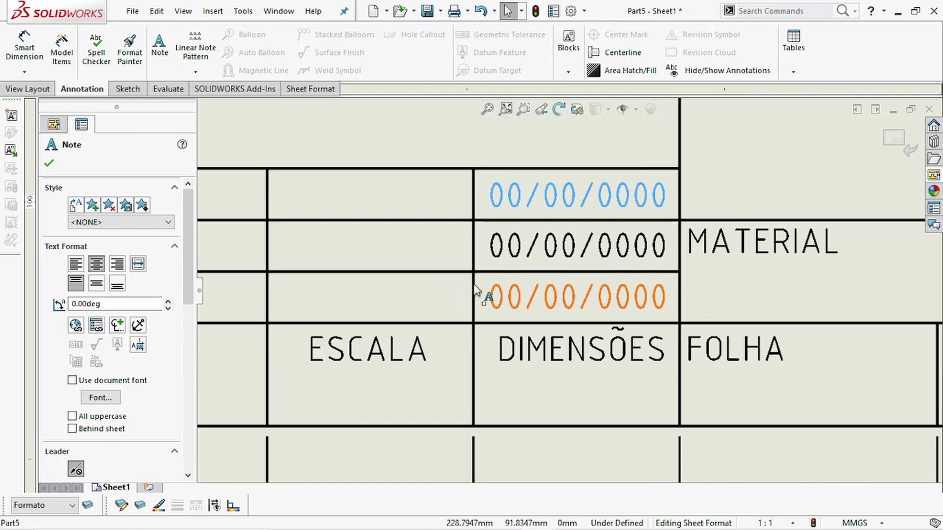
scroll(480, 294, up, 2)
scroll(421, 258, down, 1)
scroll(436, 315, down, 1)
scroll(435, 316, down, 1)
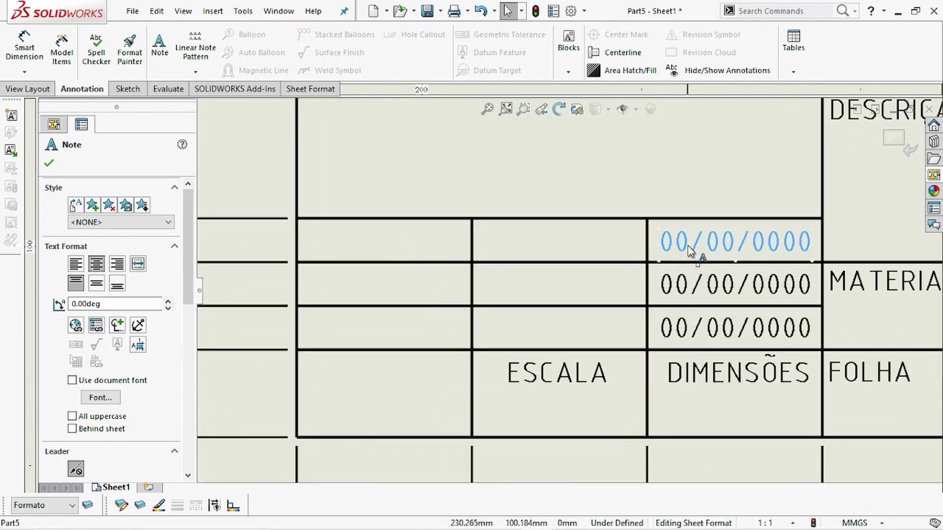
- Copy a date placeholder into the first-row name cell and retype it as the designer's abbreviated name
ctrl+drag(533, 239, 569, 244)
double_click(568, 244)
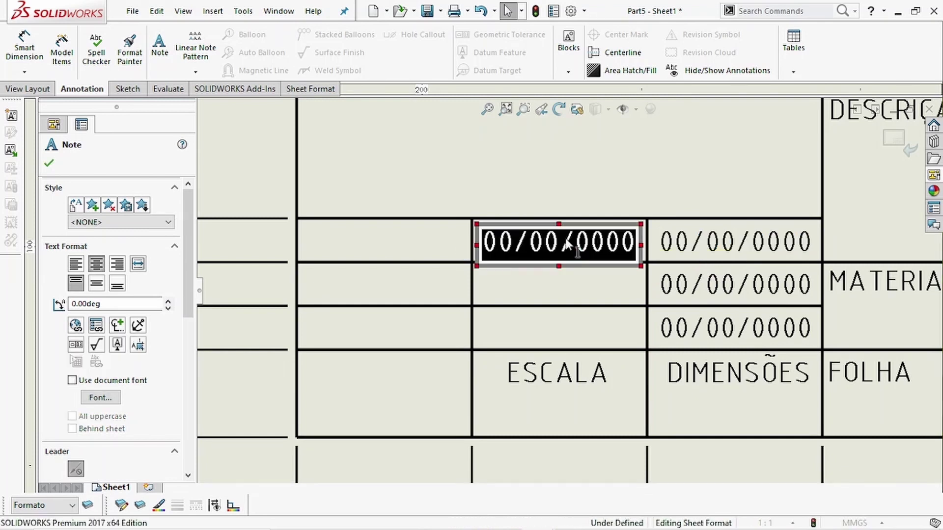
click(50, 164)
drag(588, 243, 507, 245)
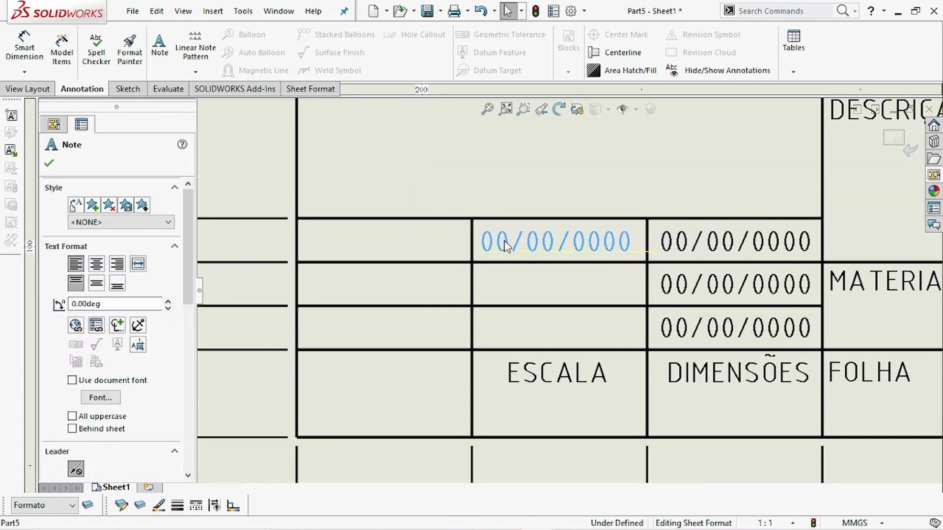
double_click(506, 245)
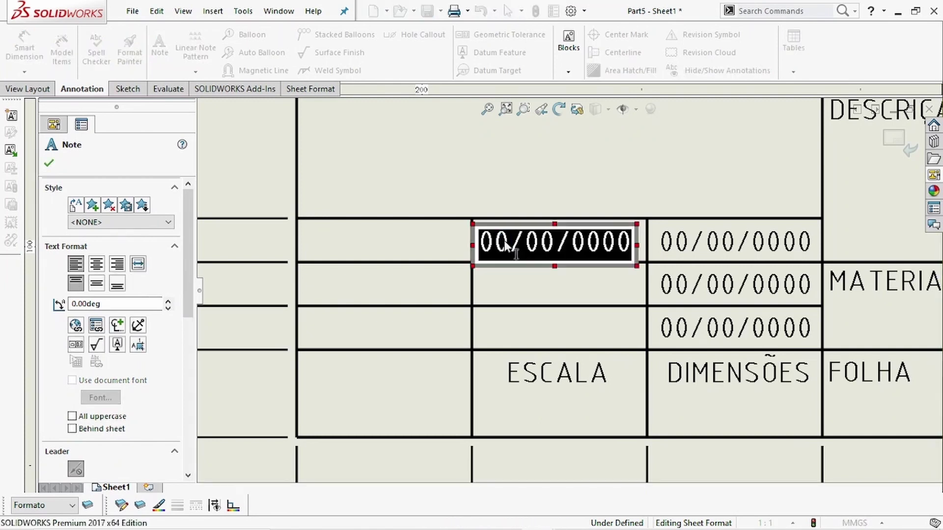
text(.T)
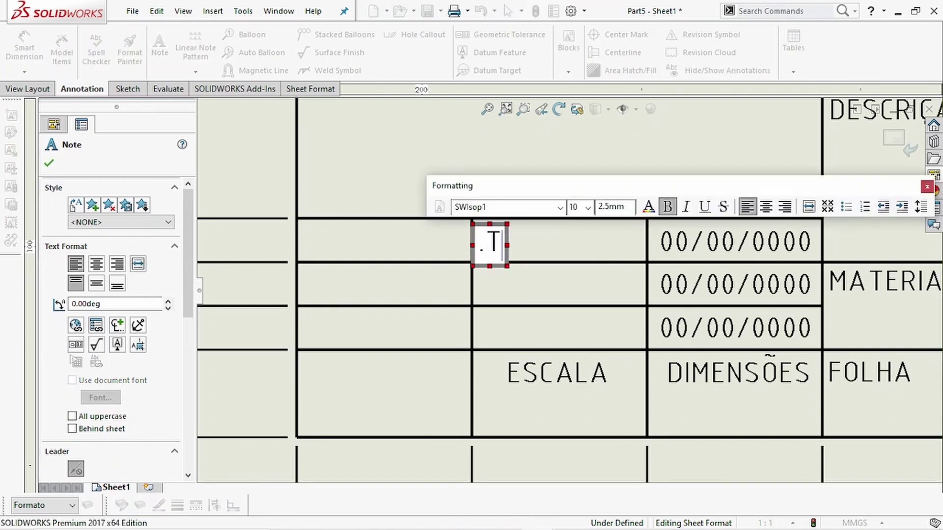
text(. FERR)
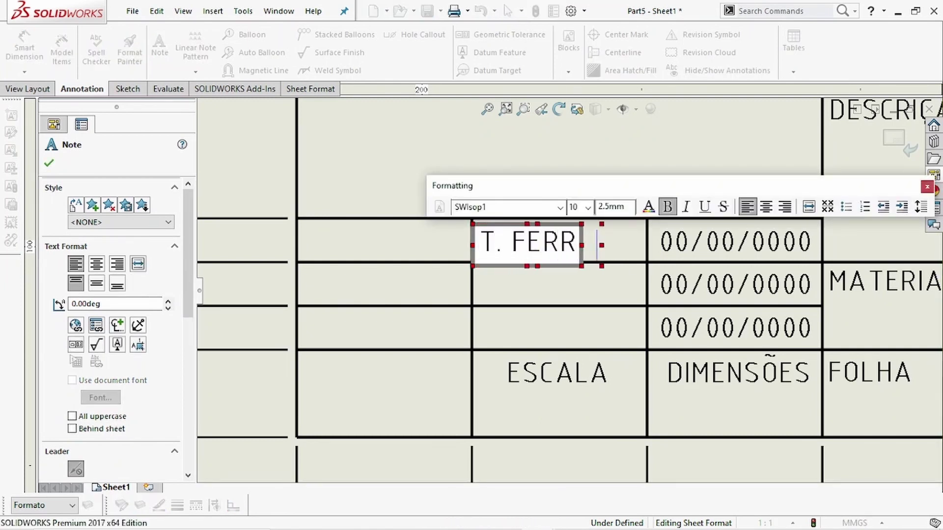
text(ARI)
click(393, 220)
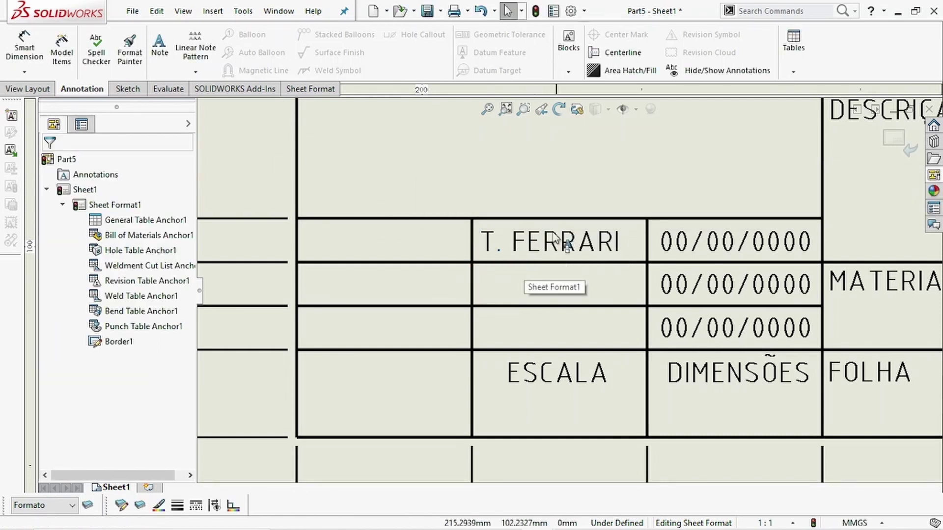
- Copy the T. FERRARI name note and paste duplicates of it
click(513, 246)
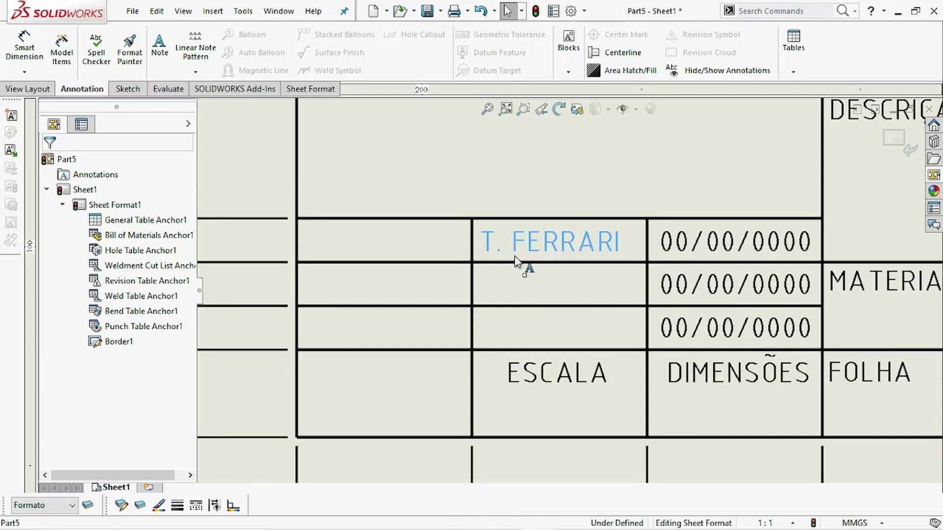
key(ctrl+c)
key(ctrl+v)
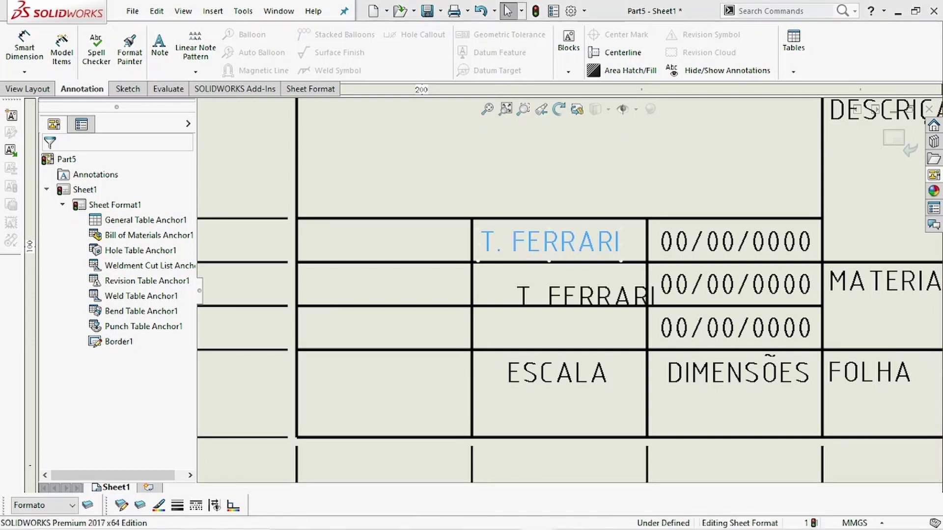
click(588, 300)
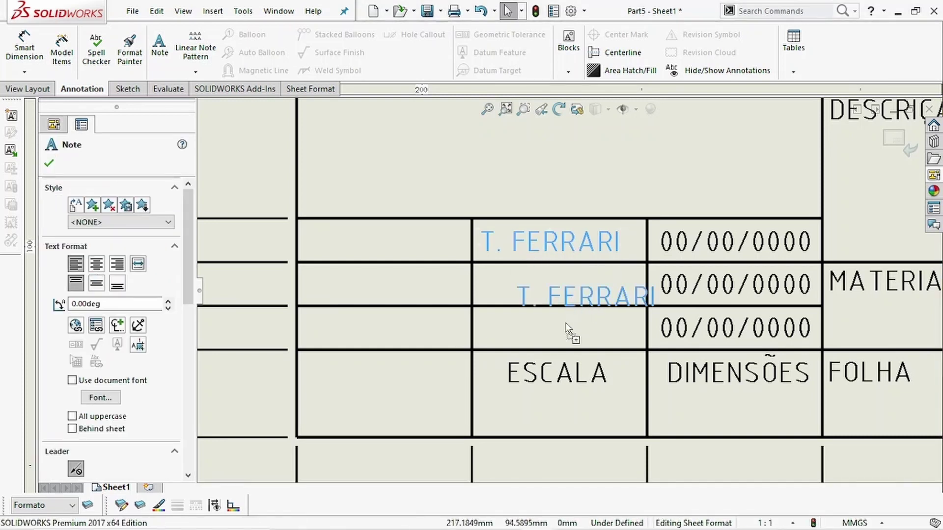
key(ctrl+v)
scroll(472, 346, up, 2)
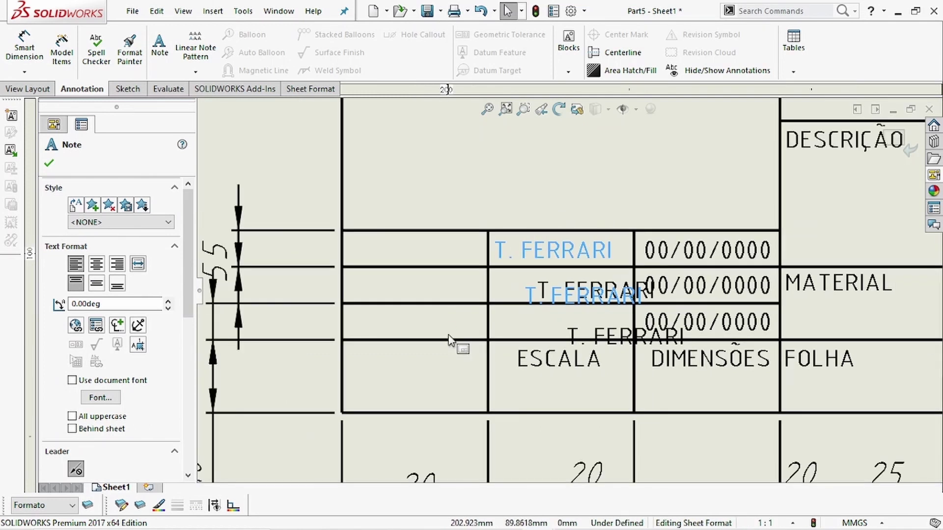
scroll(468, 314, up, 2)
scroll(468, 301, down, 2)
scroll(499, 293, down, 2)
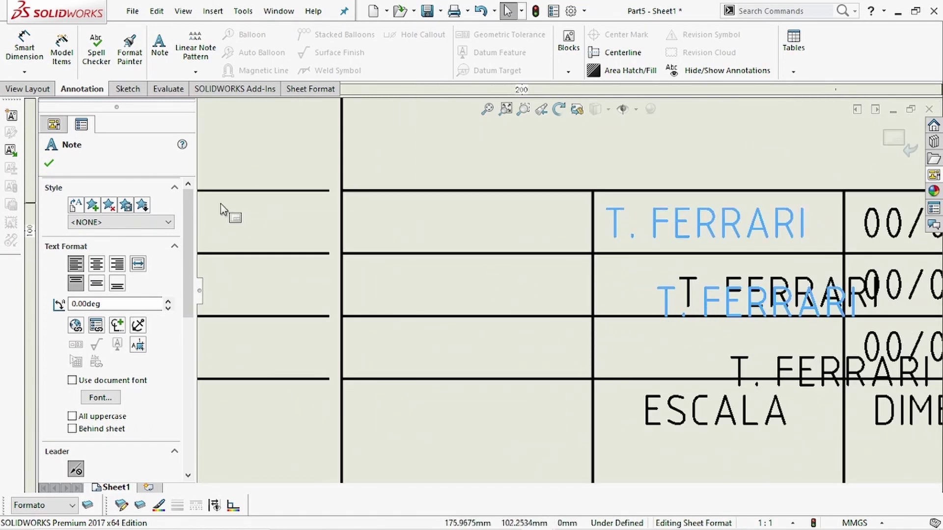
click(50, 164)
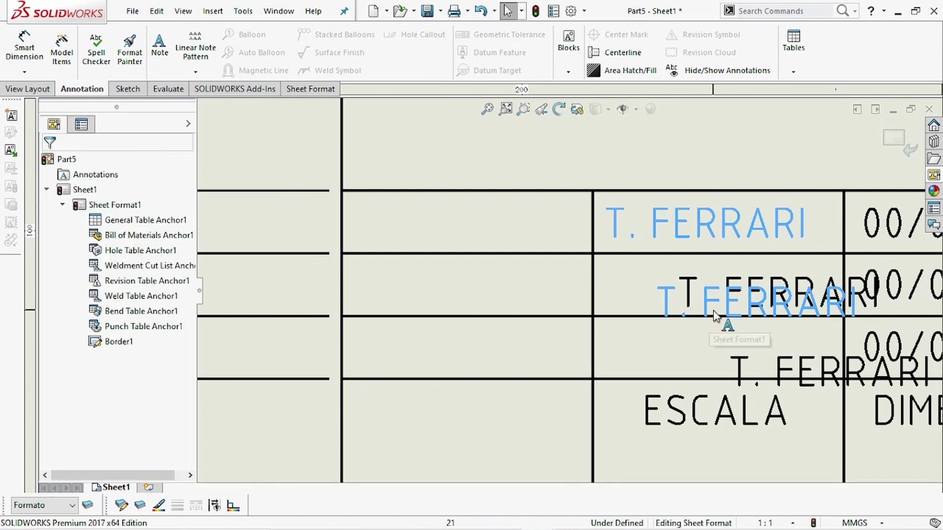
- Move the name copies into the second and third rows and delete the extra copy
mouse_move(671, 290)
mouse_down()
mouse_move(651, 273)
mouse_move(628, 273)
mouse_up()
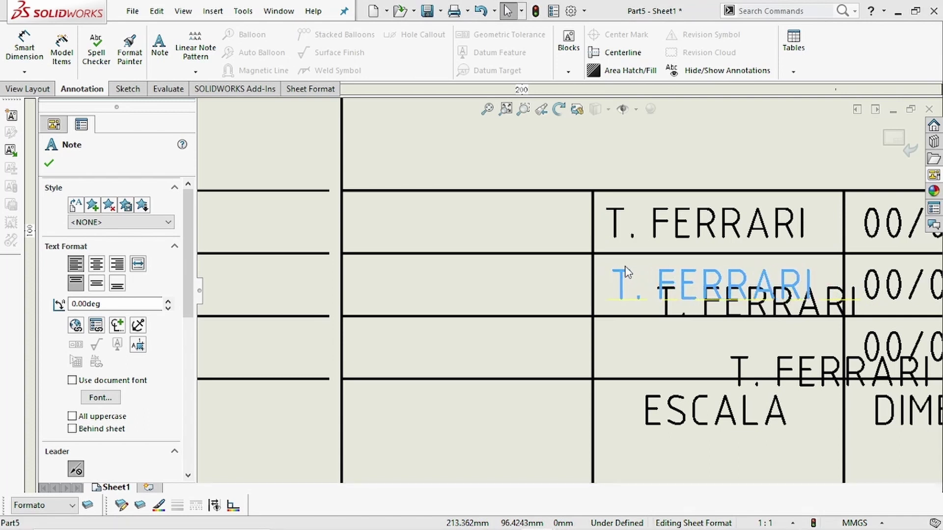
drag(737, 354, 679, 352)
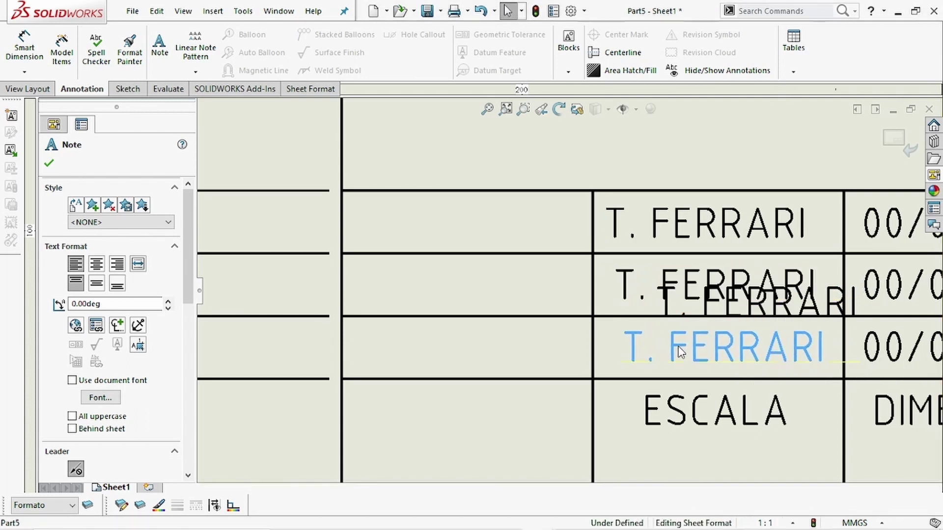
click(816, 313)
key(Delete)
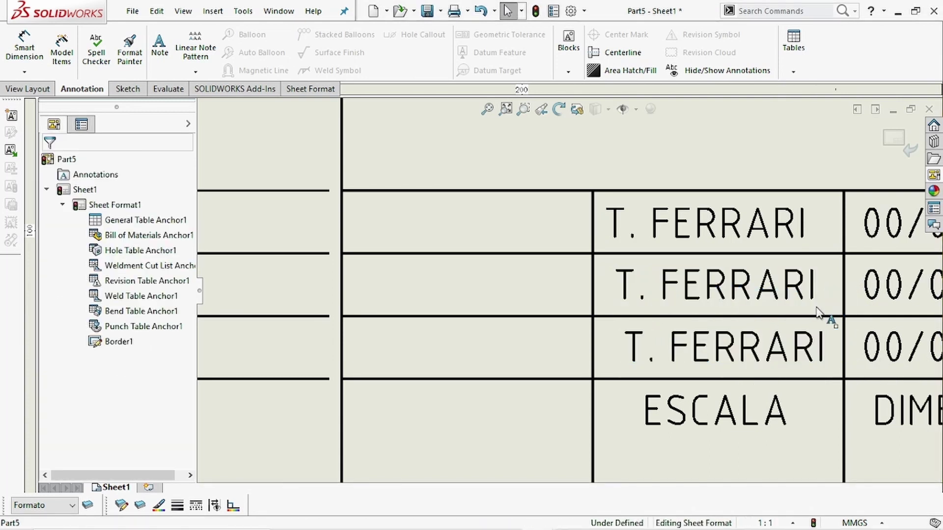
click(789, 362)
scroll(774, 347, down, 2)
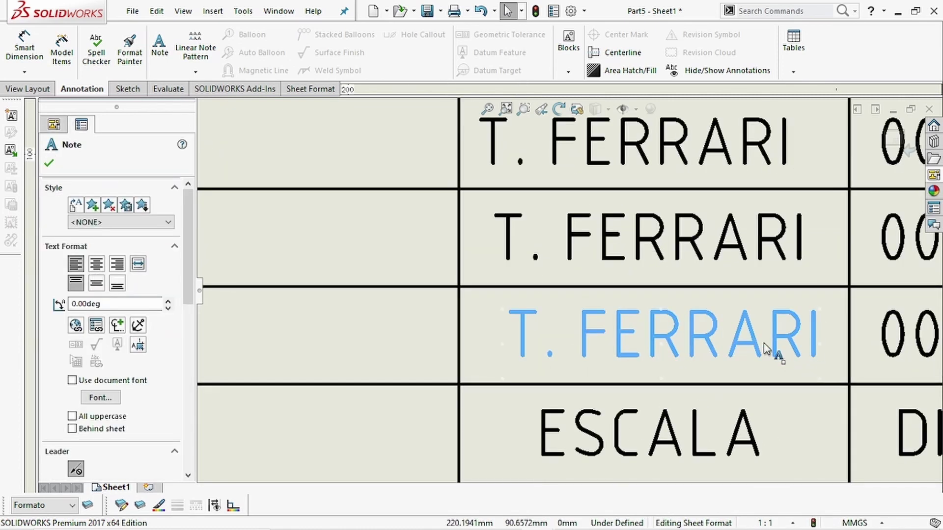
click(540, 147)
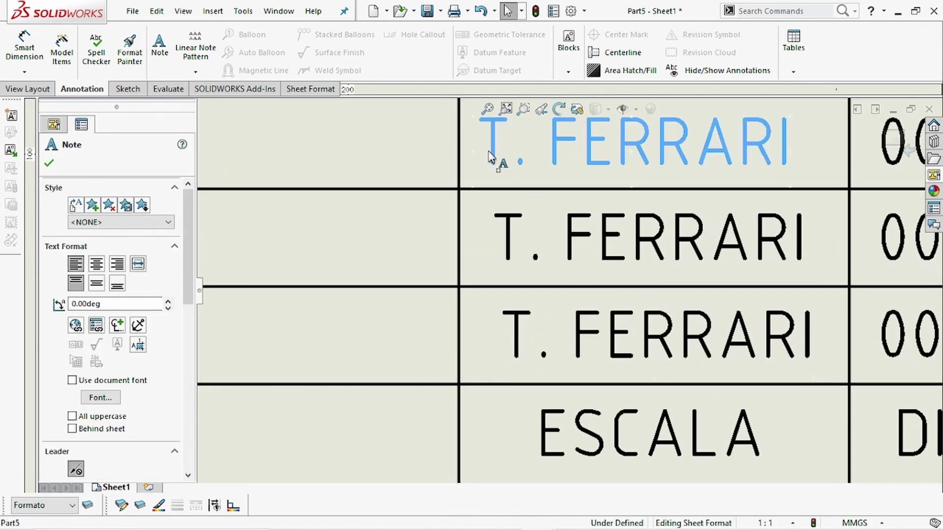
ctrl+click(540, 238)
ctrl+click(548, 346)
right_click(523, 342)
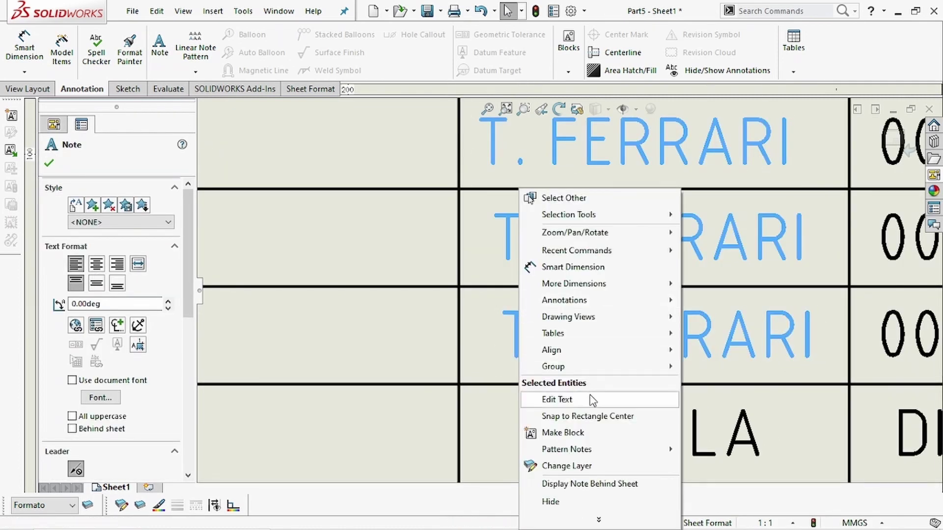
mouse_move(551, 349)
click(723, 357)
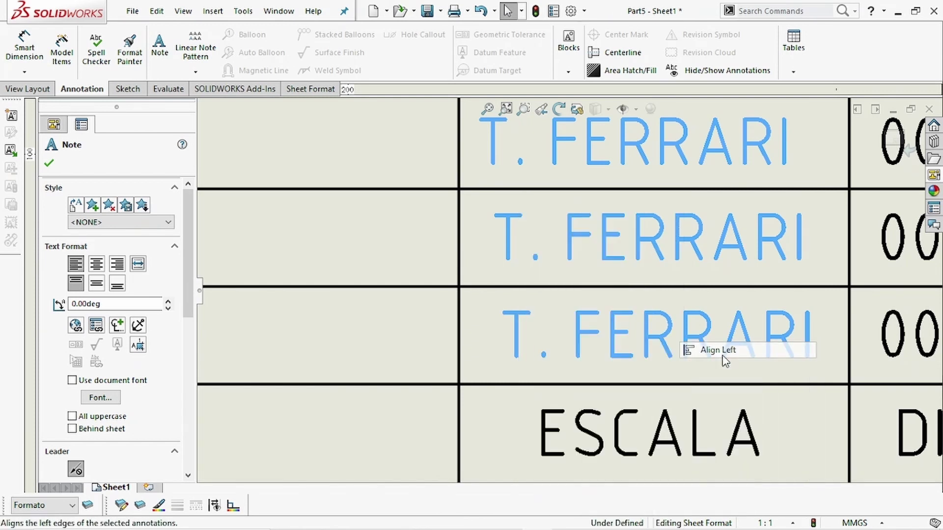
scroll(480, 326, up, 2)
scroll(459, 309, up, 2)
click(459, 309)
scroll(510, 287, down, 1)
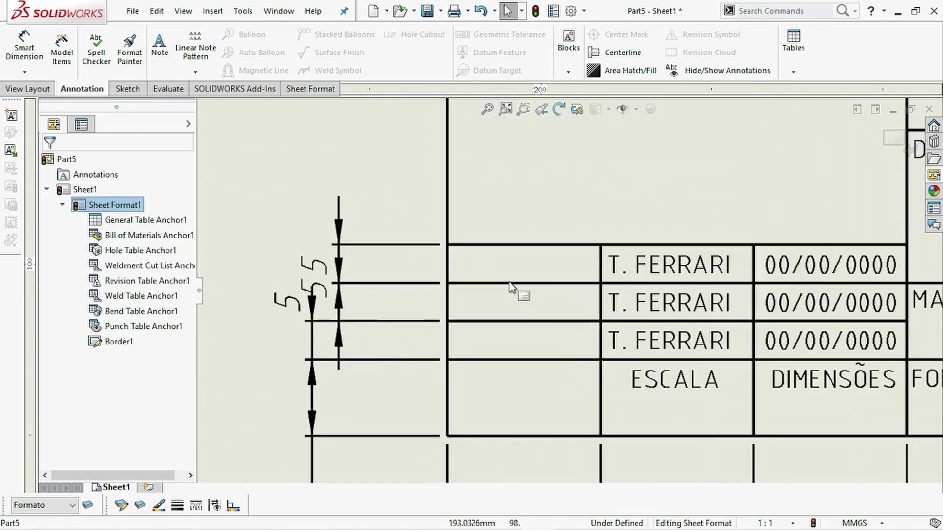
scroll(709, 335, down, 2)
- Turn off bold on the three T. FERRARI name notes
click(641, 343)
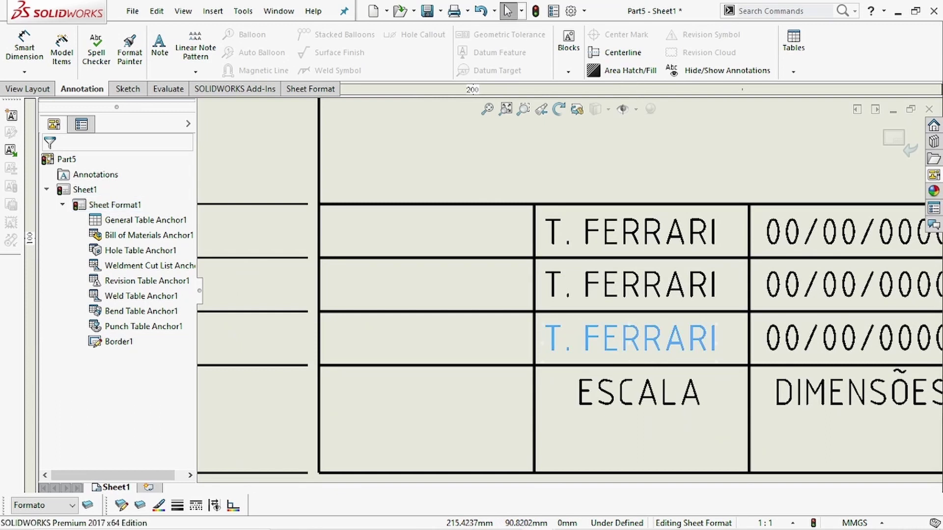
double_click(631, 337)
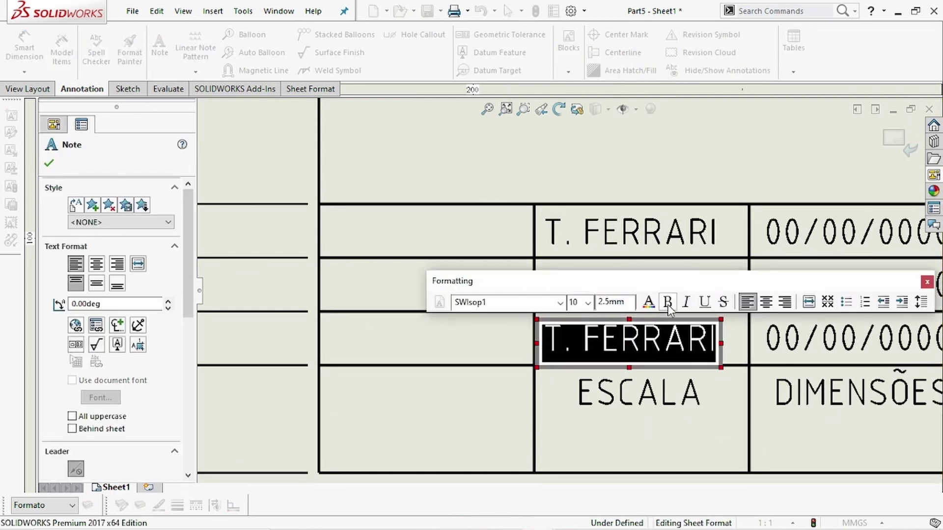
click(635, 288)
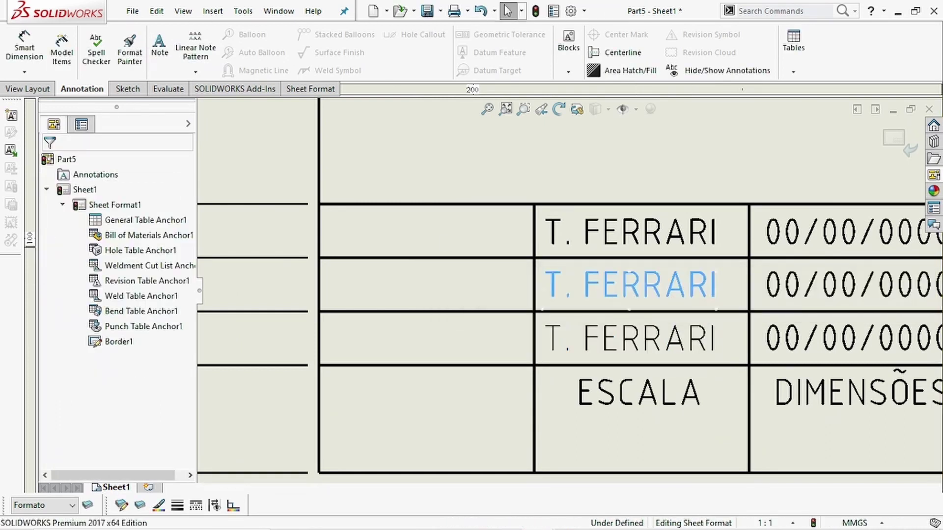
double_click(613, 282)
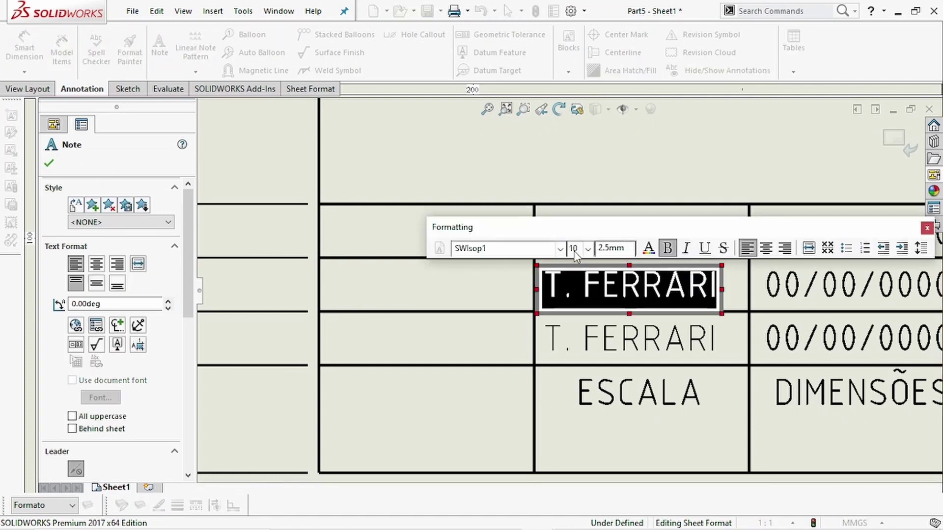
click(263, 211)
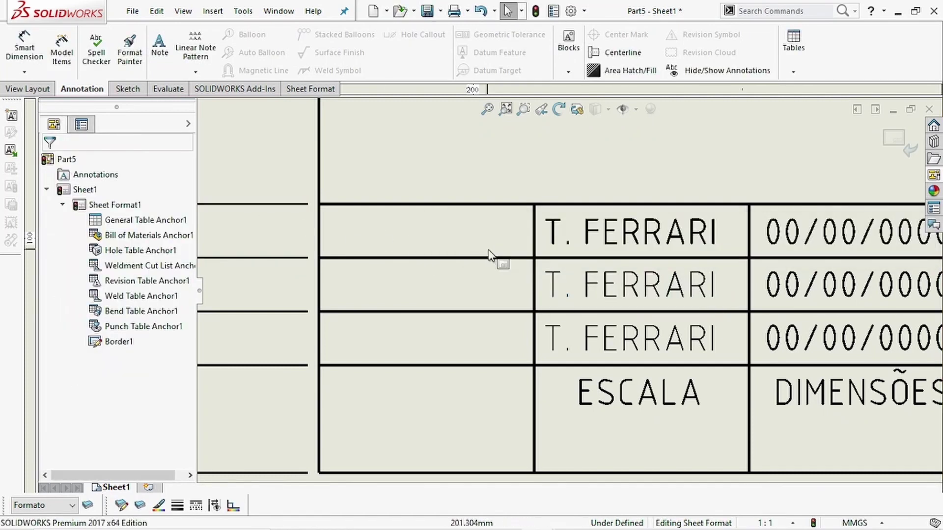
click(630, 225)
double_click(630, 228)
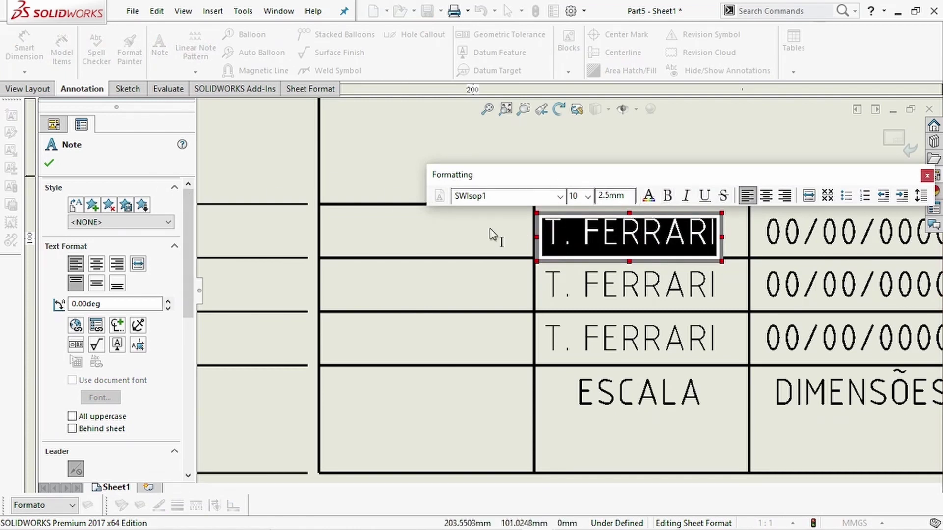
click(343, 234)
scroll(564, 283, up, 2)
scroll(694, 294, down, 1)
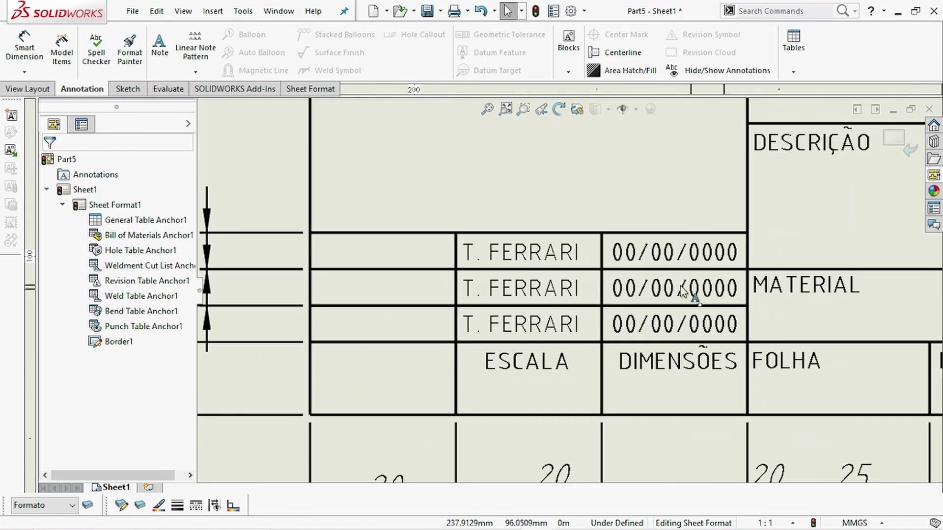
scroll(637, 337, down, 2)
- Turn off bold on the three 00/00/0000 date notes
double_click(637, 339)
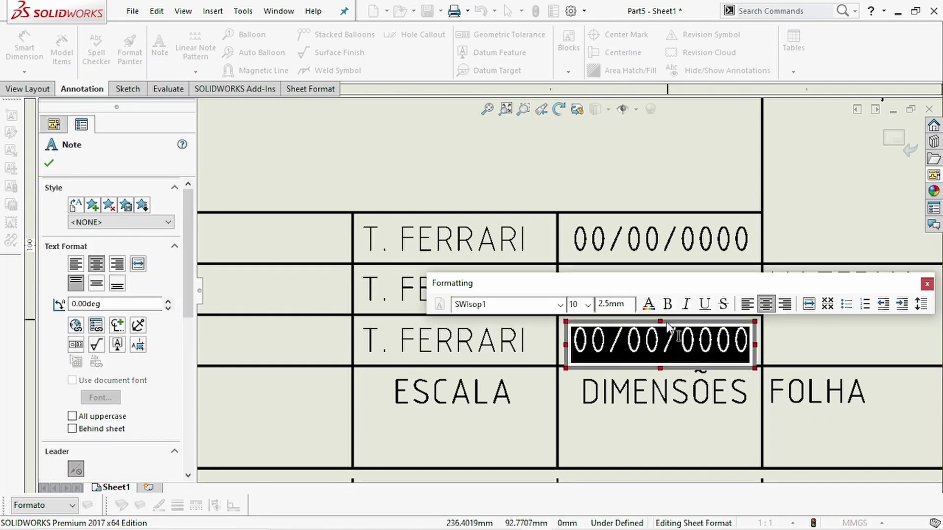
click(660, 240)
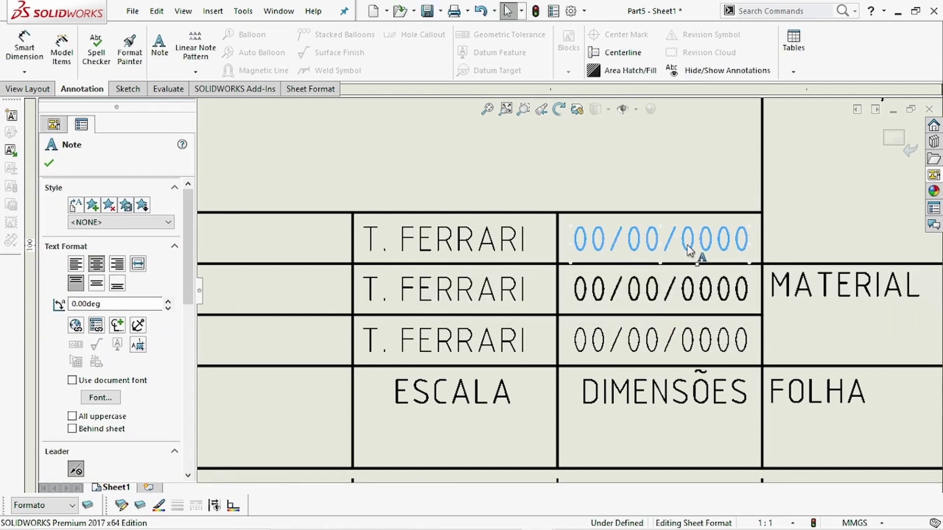
double_click(663, 240)
click(674, 285)
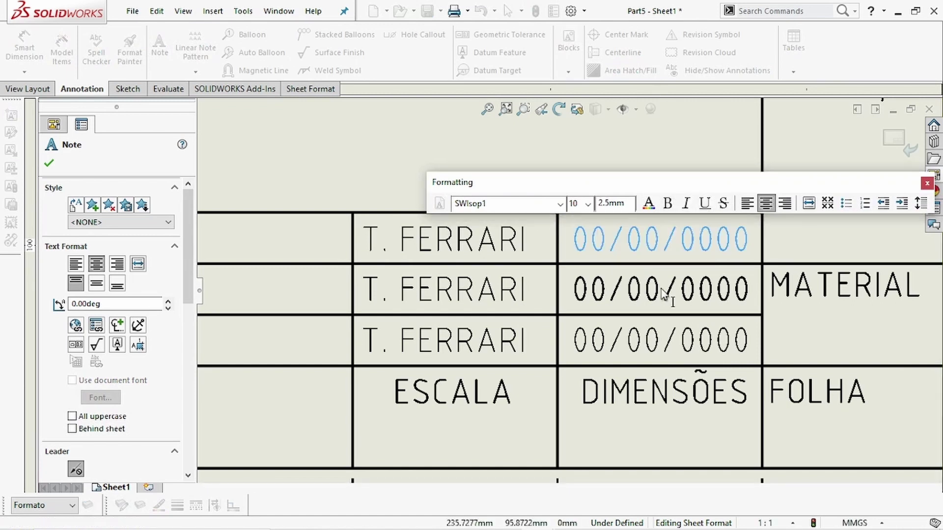
double_click(661, 288)
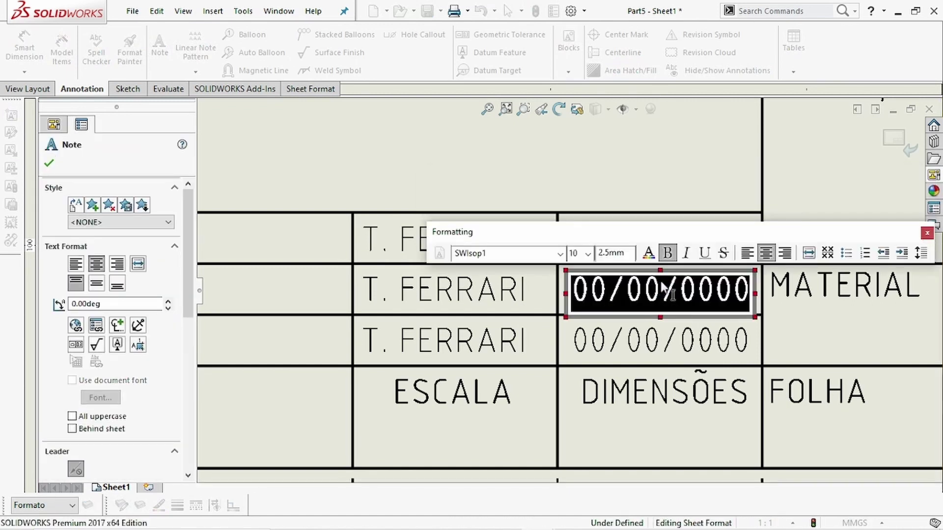
click(49, 163)
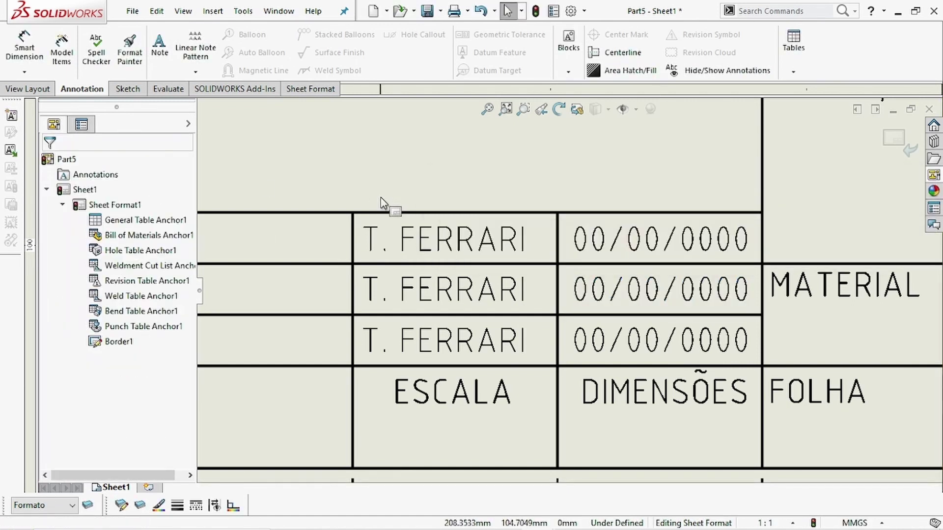
scroll(410, 213, up, 2)
scroll(461, 296, up, 2)
scroll(455, 324, down, 1)
scroll(454, 322, down, 3)
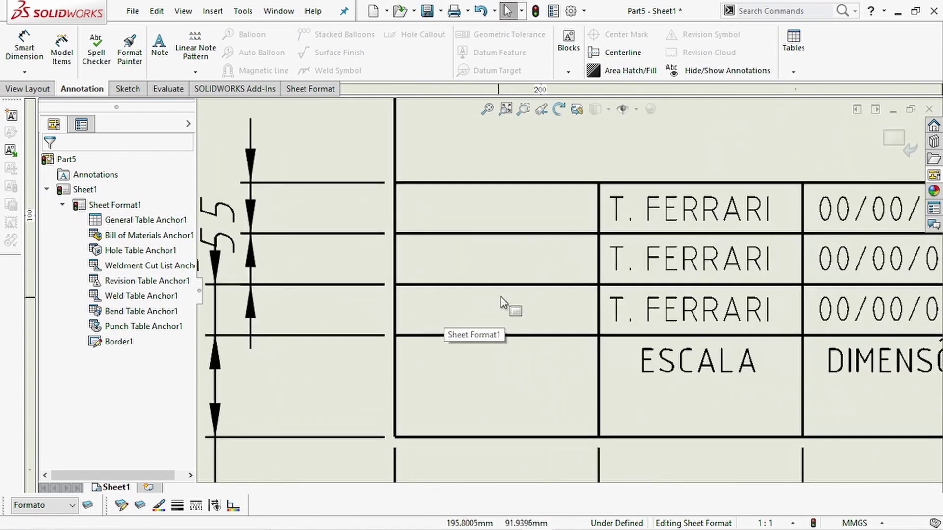
- Copy the three T. FERRARI notes into the empty left-hand cells
click(659, 212)
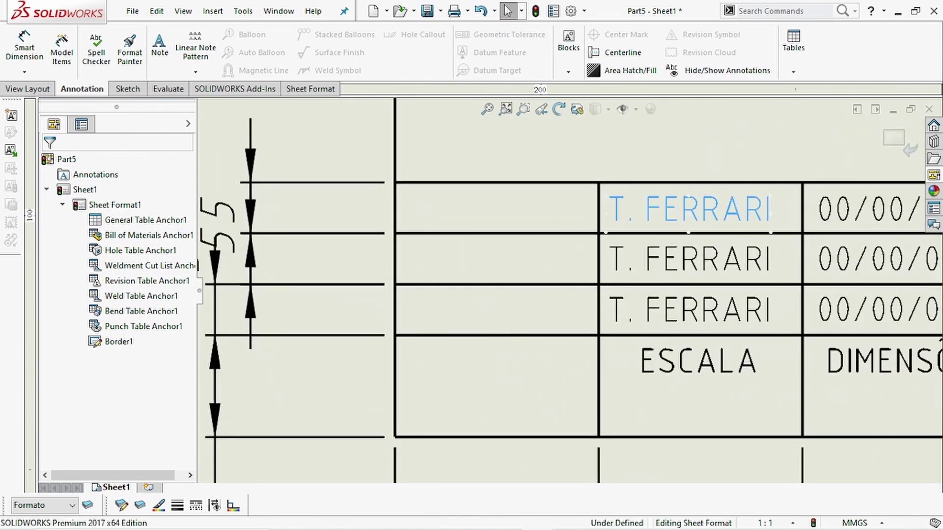
click(691, 216)
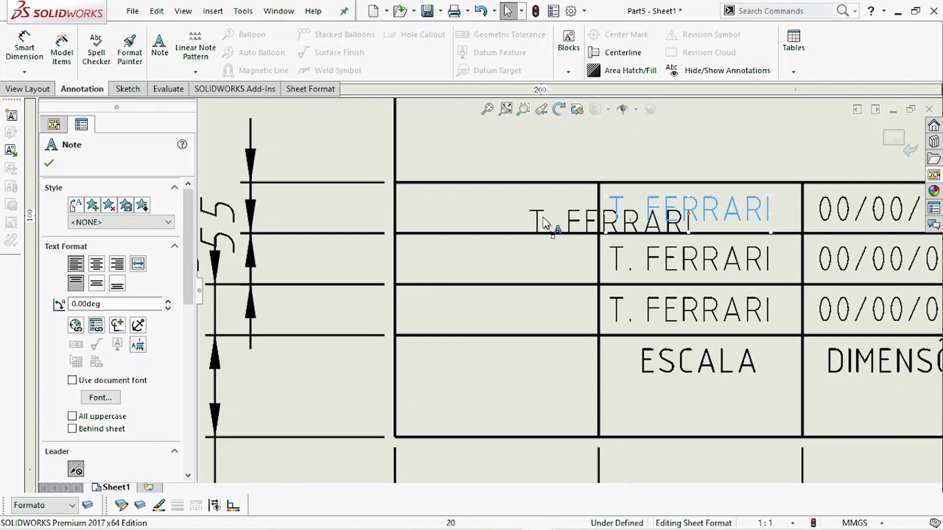
mouse_move(529, 211)
ctrl+mouse_down()
mouse_move(457, 203)
mouse_move(449, 211)
ctrl+mouse_up()
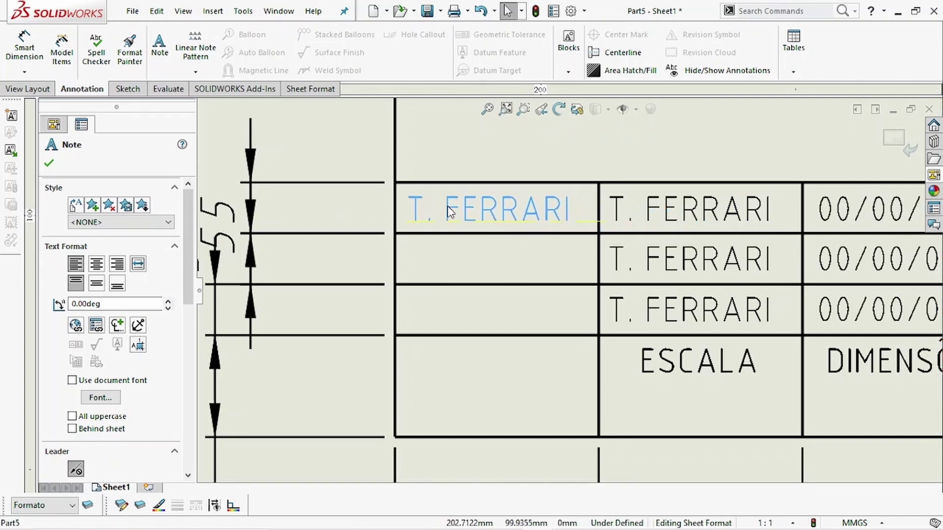
ctrl+drag(678, 267, 541, 268)
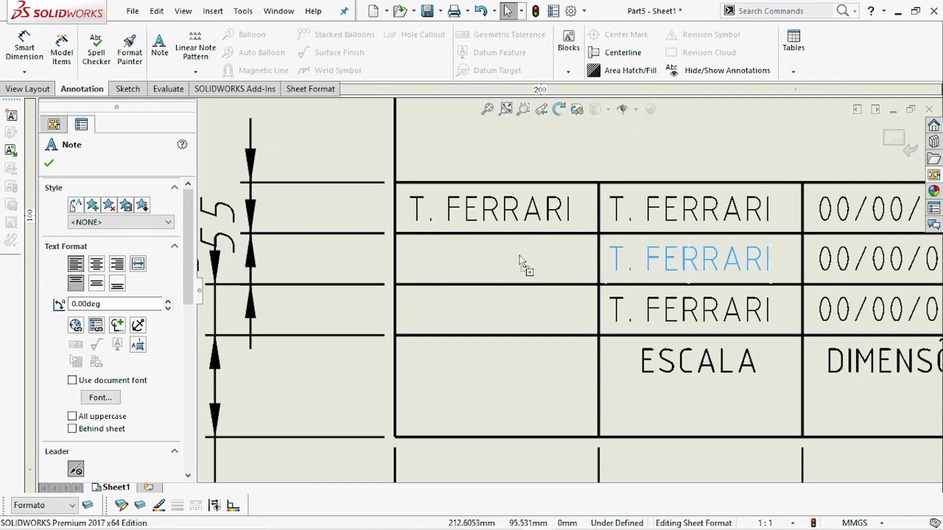
ctrl+click(688, 309)
ctrl+drag(614, 275, 480, 271)
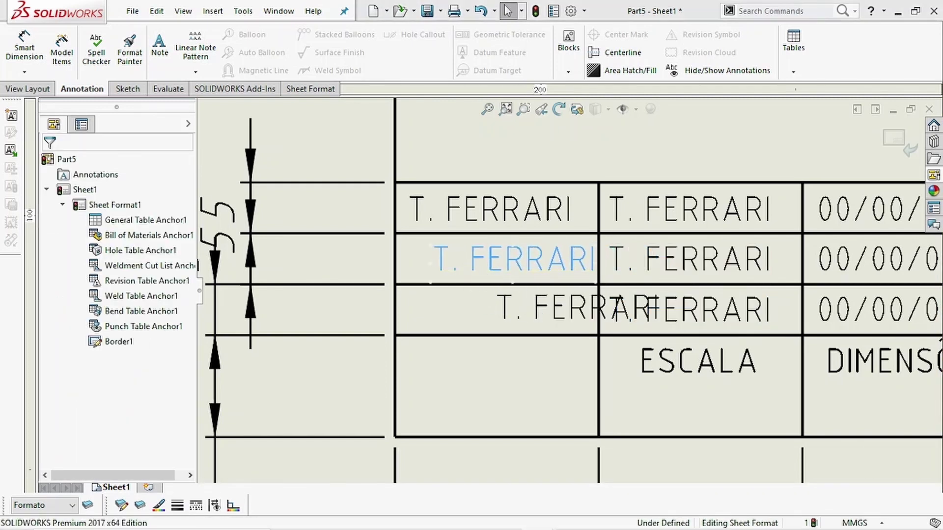
- Left-align the three copied notes and set their font to Bold
click(480, 212)
ctrl+click(516, 259)
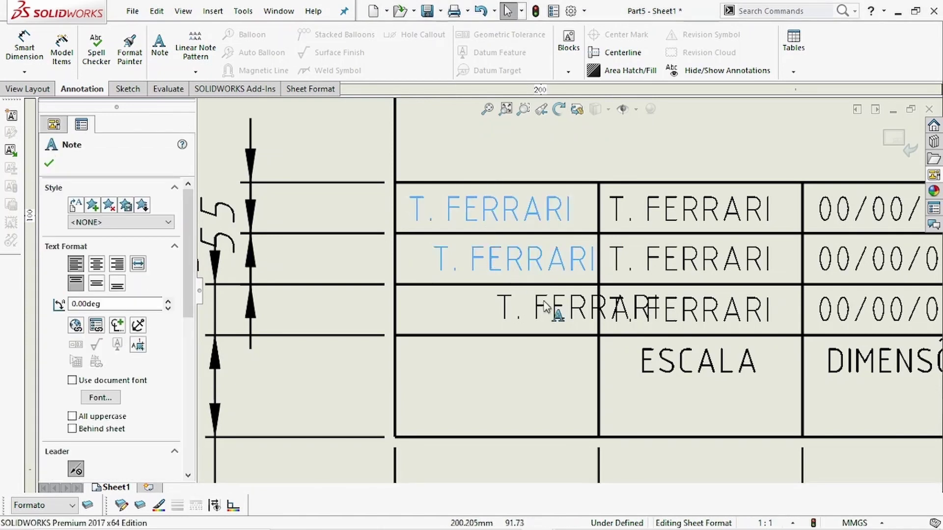
ctrl+click(540, 309)
right_click(543, 305)
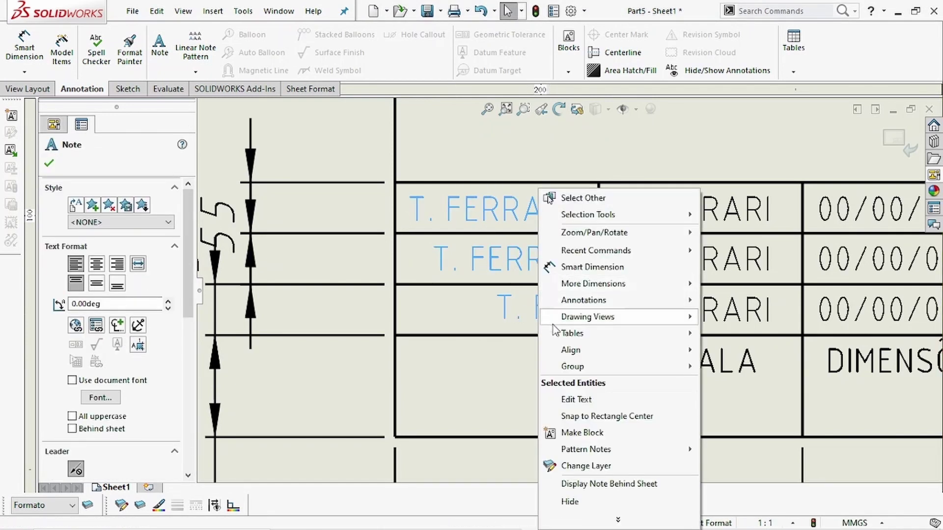
mouse_move(571, 350)
click(737, 288)
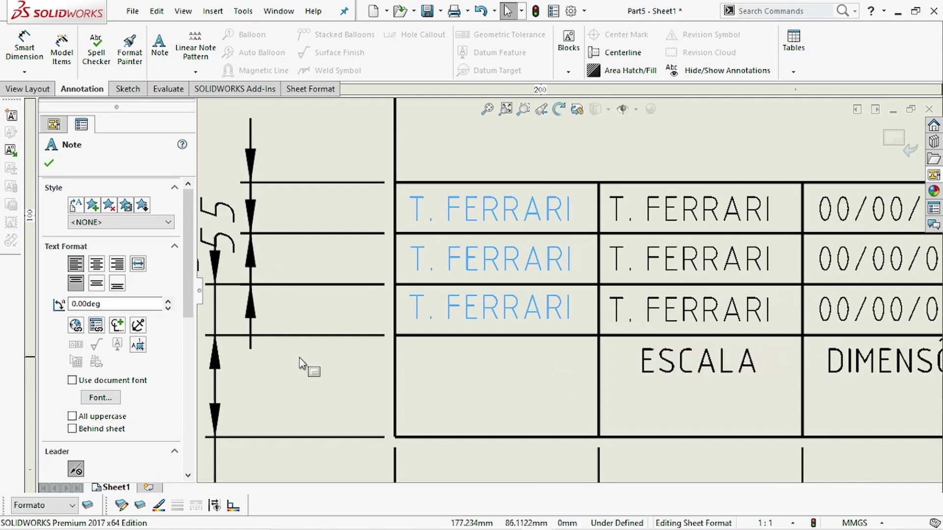
click(107, 399)
click(432, 241)
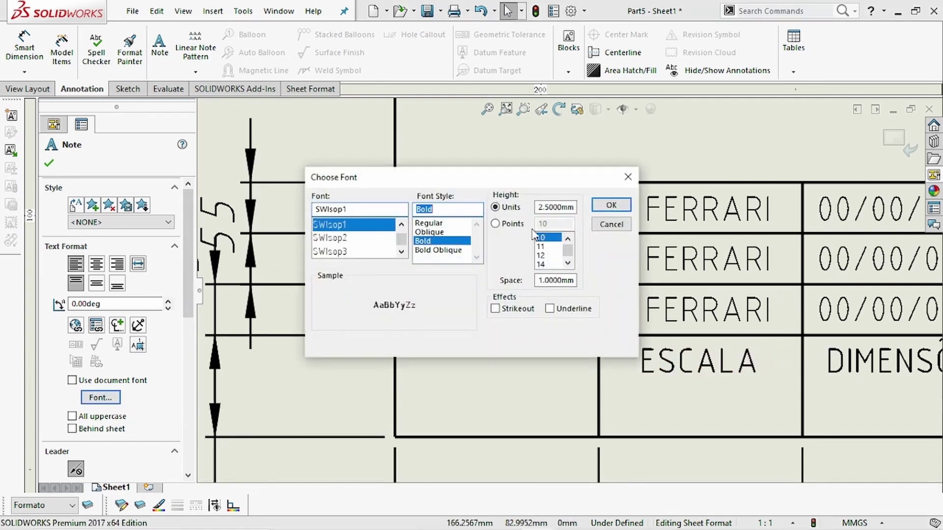
click(609, 206)
- Retype the left notes as PROJ. POR and DES. POR, and begin APR. POR in the third
click(49, 163)
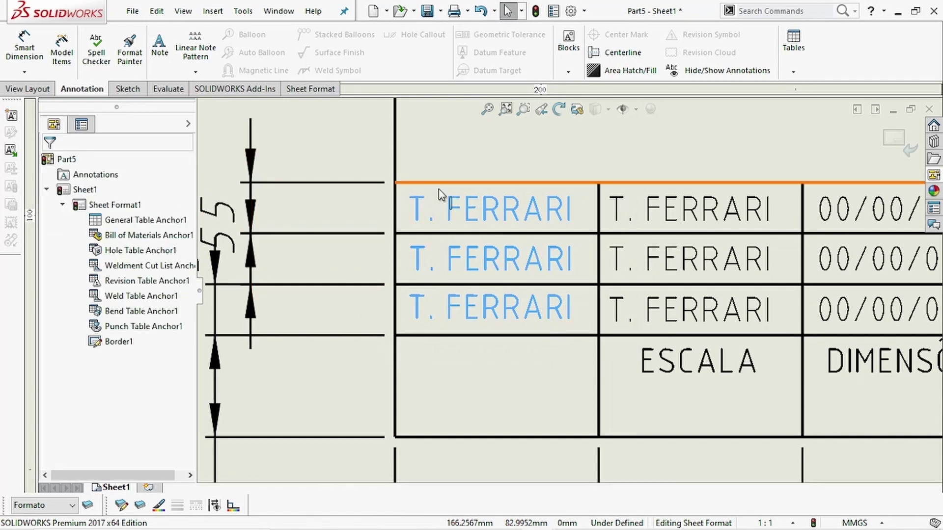
double_click(491, 209)
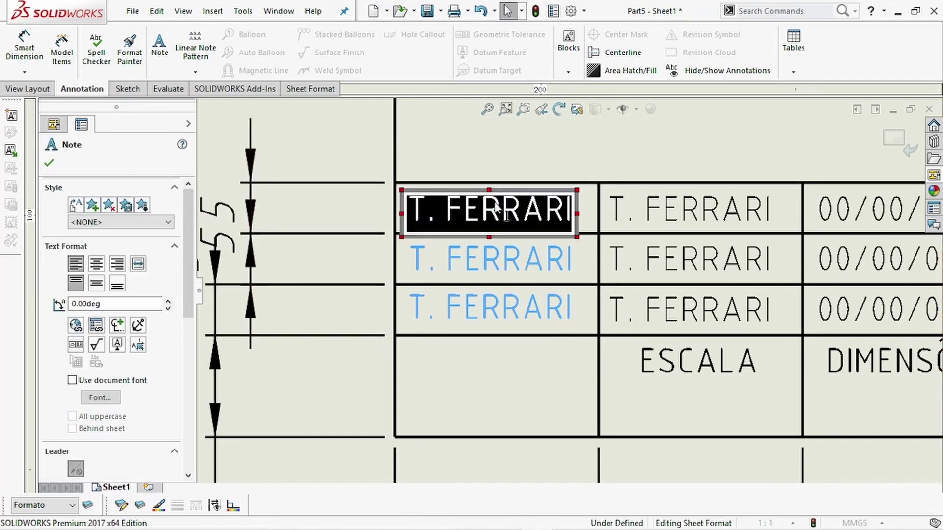
text(PROJ.)
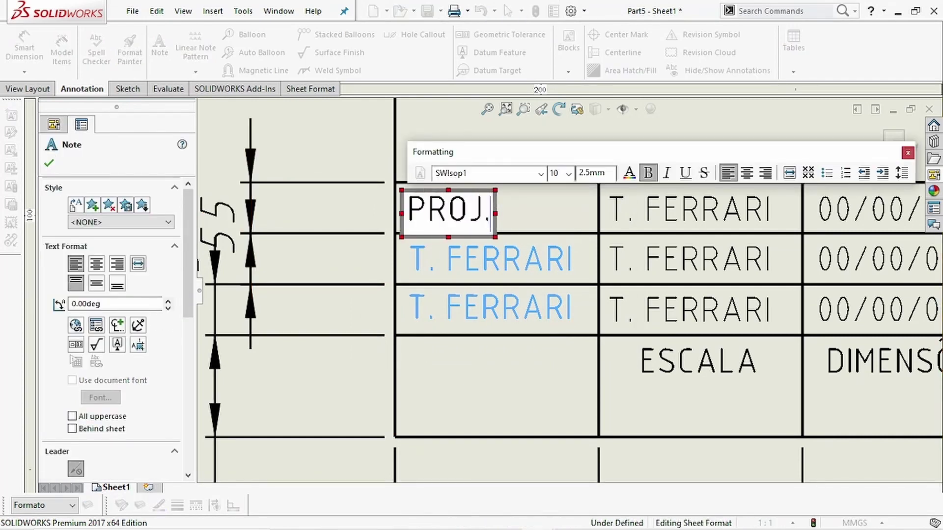
text( POR)
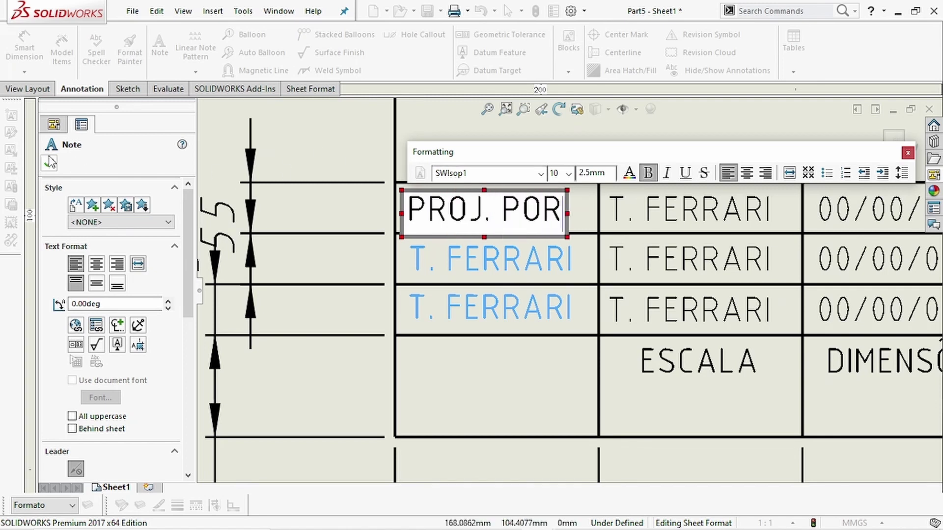
click(50, 162)
double_click(557, 258)
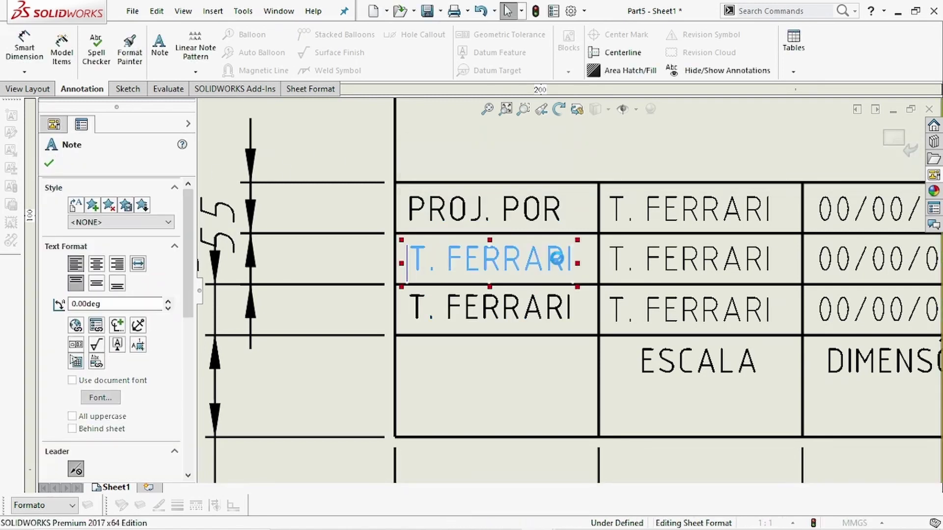
text(DES. POR)
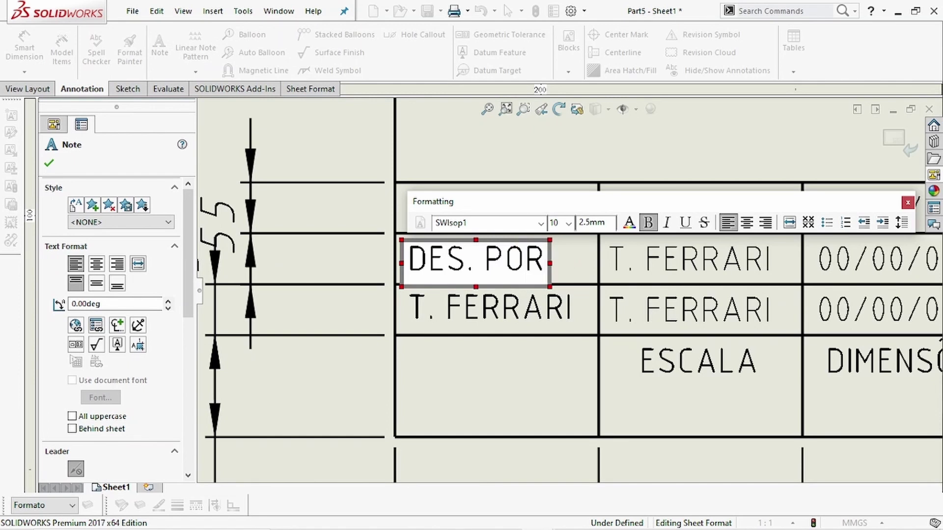
click(48, 163)
click(467, 310)
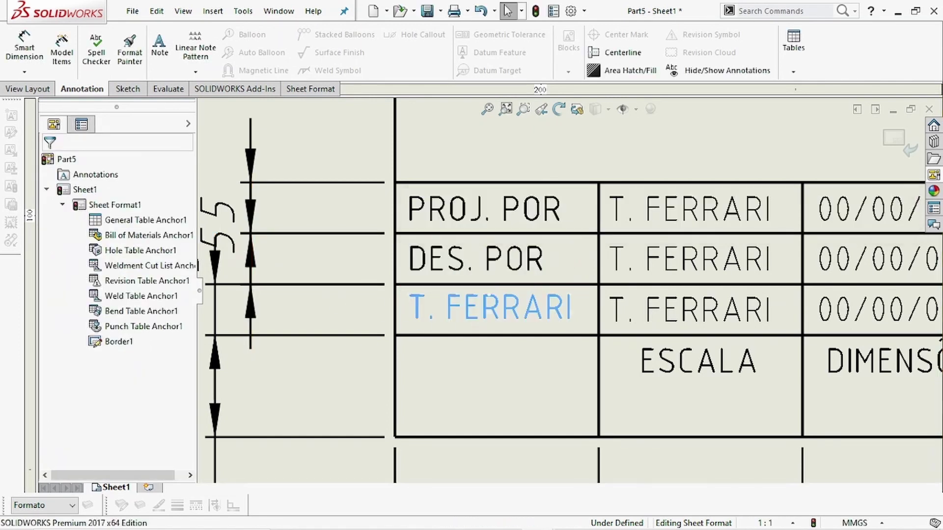
double_click(486, 308)
text(APRO)
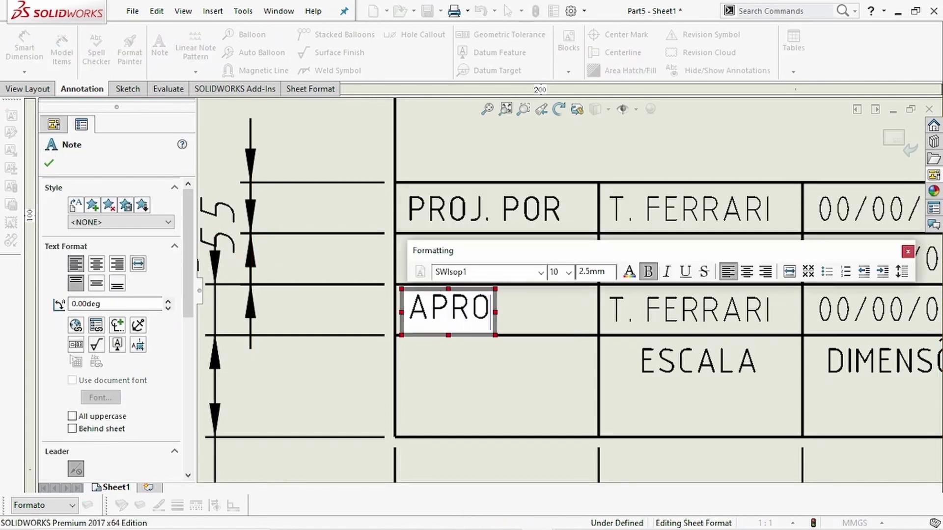
key(BackSpace)
- Complete the third label as APR. POR and zoom around to check the title block
text(. POR)
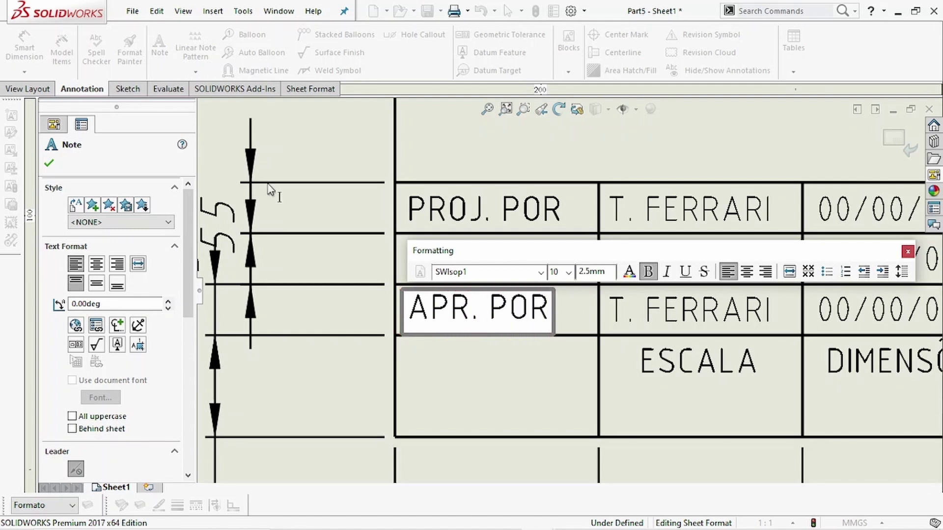
click(49, 163)
scroll(491, 246, down, 2)
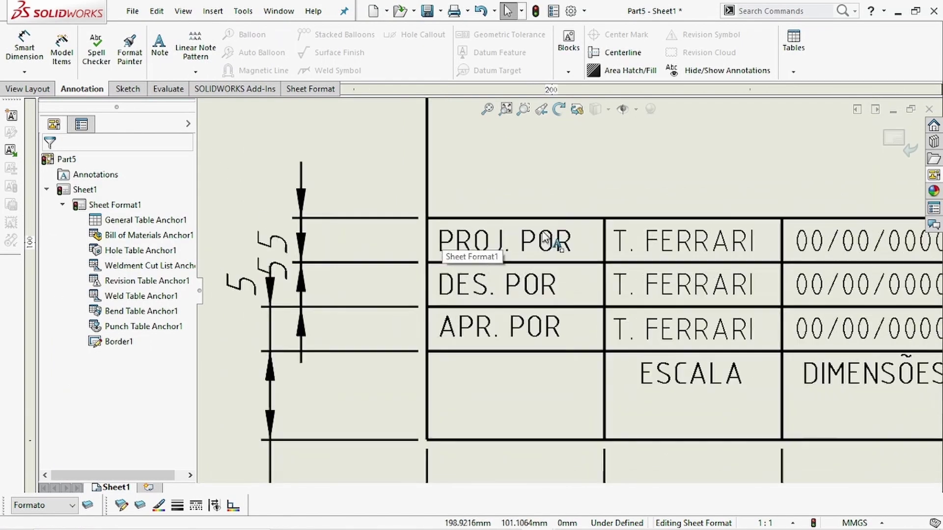
scroll(491, 251, down, 2)
scroll(565, 281, down, 2)
scroll(565, 281, up, 1)
scroll(563, 284, up, 2)
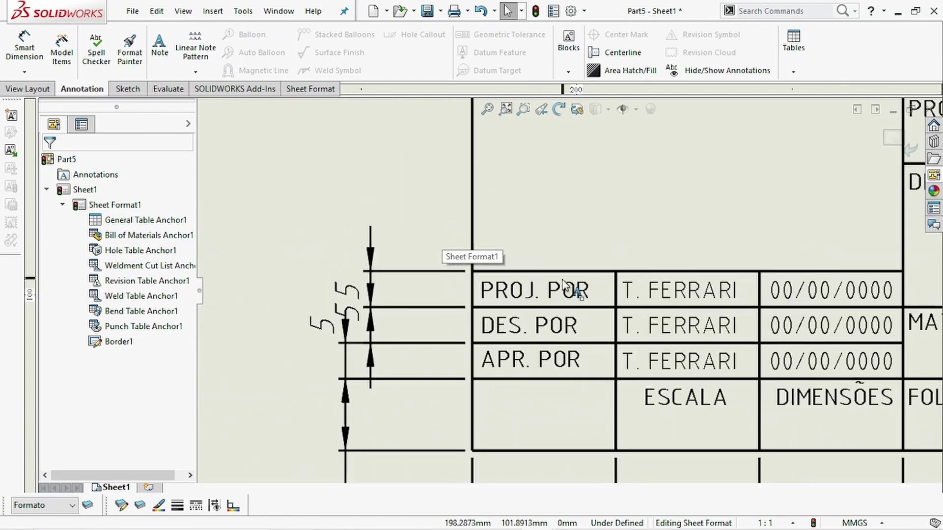
scroll(564, 283, up, 2)
scroll(766, 344, up, 1)
scroll(753, 340, down, 1)
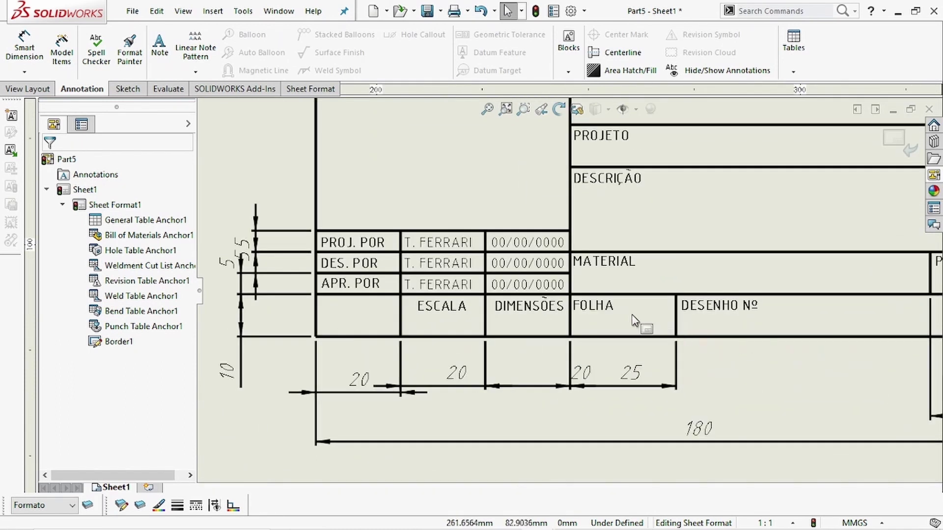
scroll(638, 305, up, 1)
scroll(622, 286, up, 1)
scroll(623, 287, down, 1)
scroll(564, 301, down, 1)
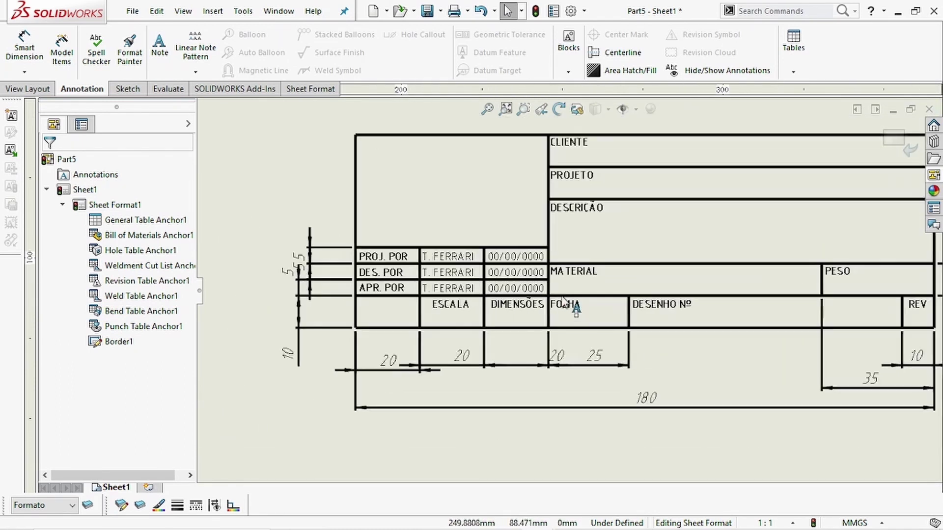
scroll(403, 331, up, 1)
scroll(442, 326, down, 1)
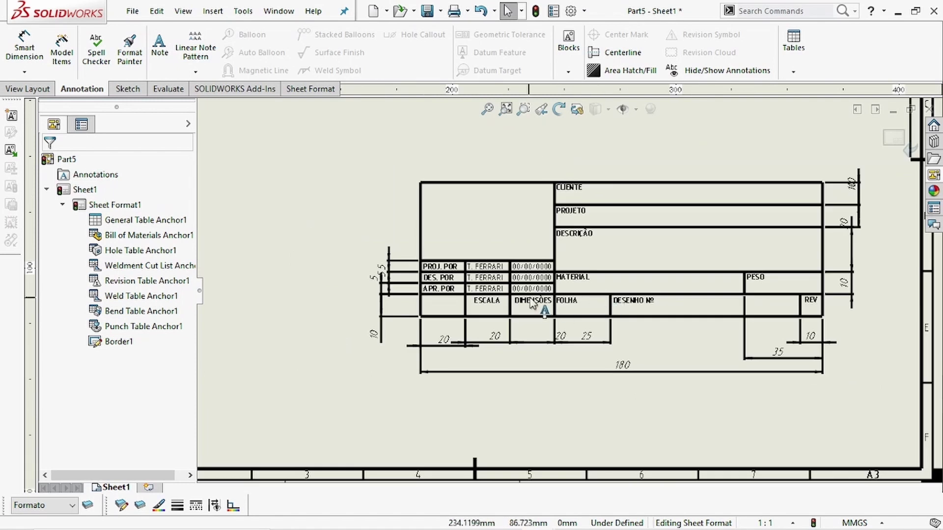
scroll(486, 325, down, 1)
scroll(488, 327, down, 1)
scroll(568, 290, up, 2)
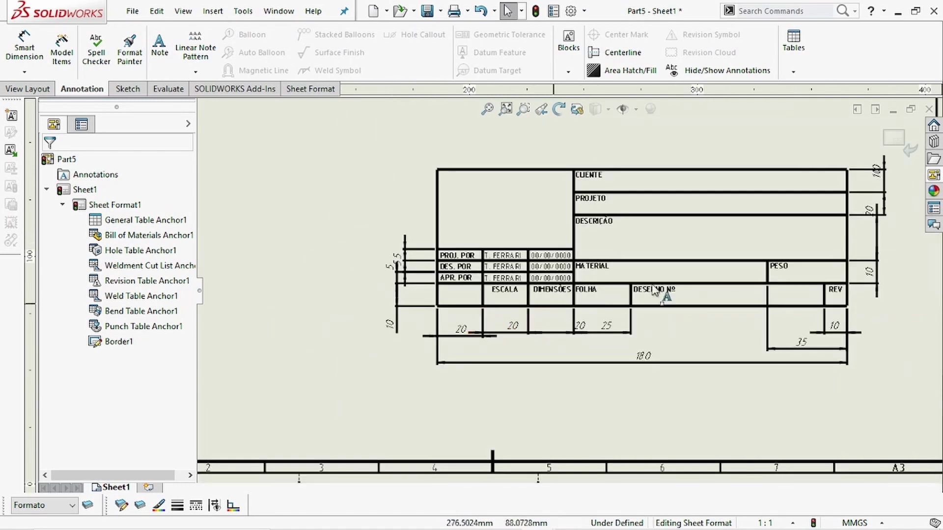
scroll(480, 300, down, 1)
scroll(486, 300, down, 1)
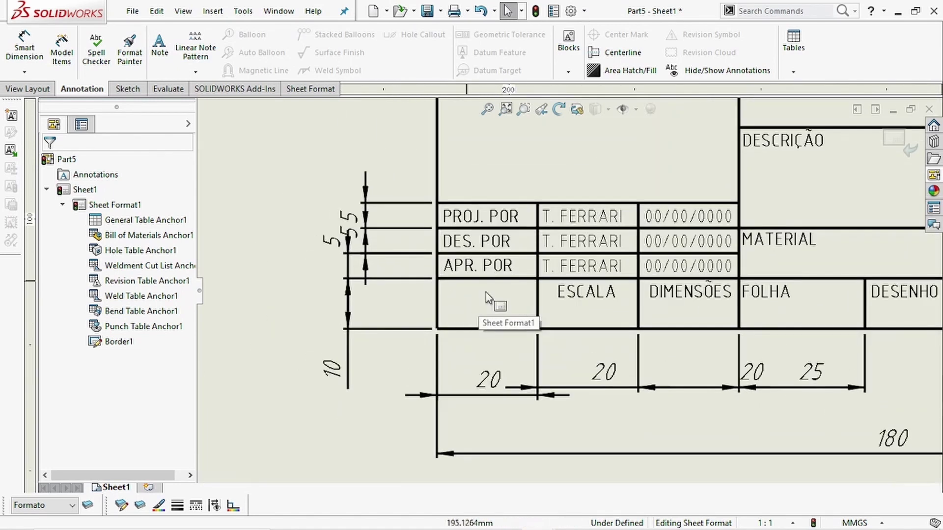
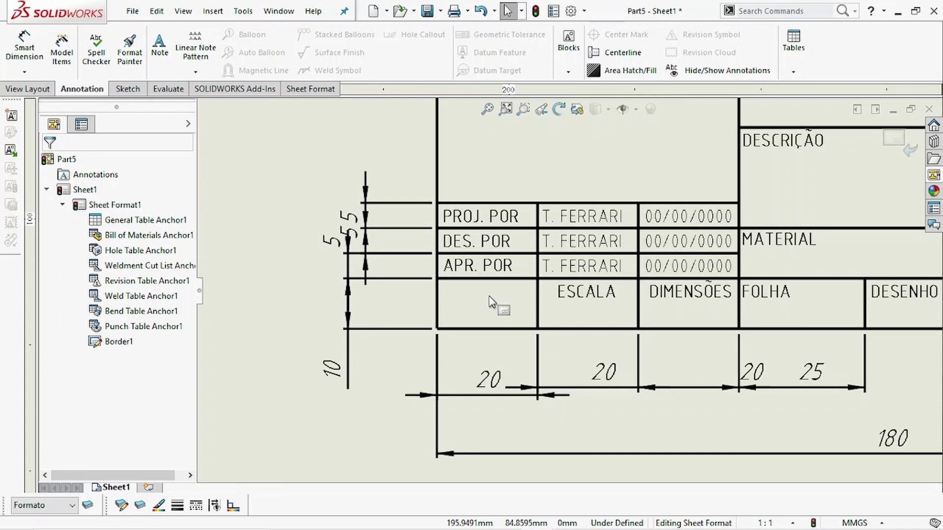
- Add an upright (non-italic) CLIENTE note in the CLIENTE row of the title block
scroll(569, 291, up, 3)
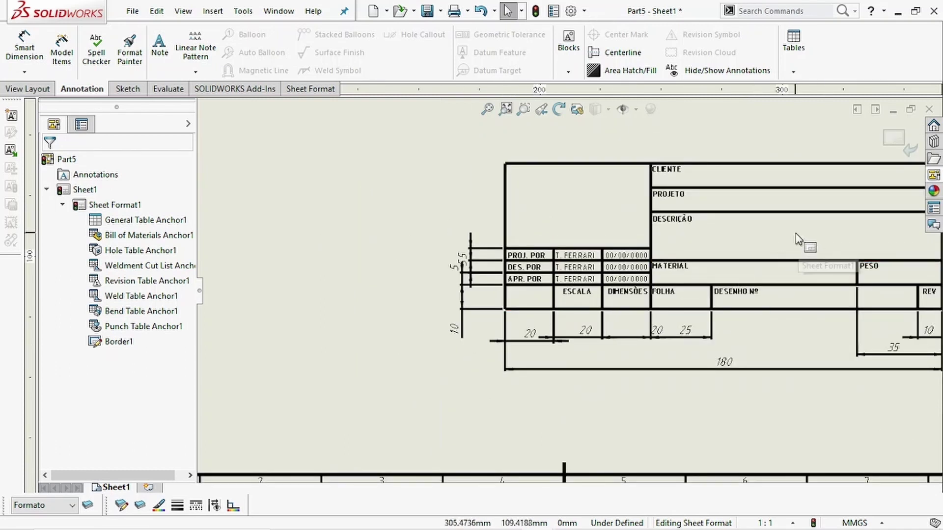
scroll(797, 239, down, 1)
scroll(805, 245, up, 1)
scroll(785, 244, down, 2)
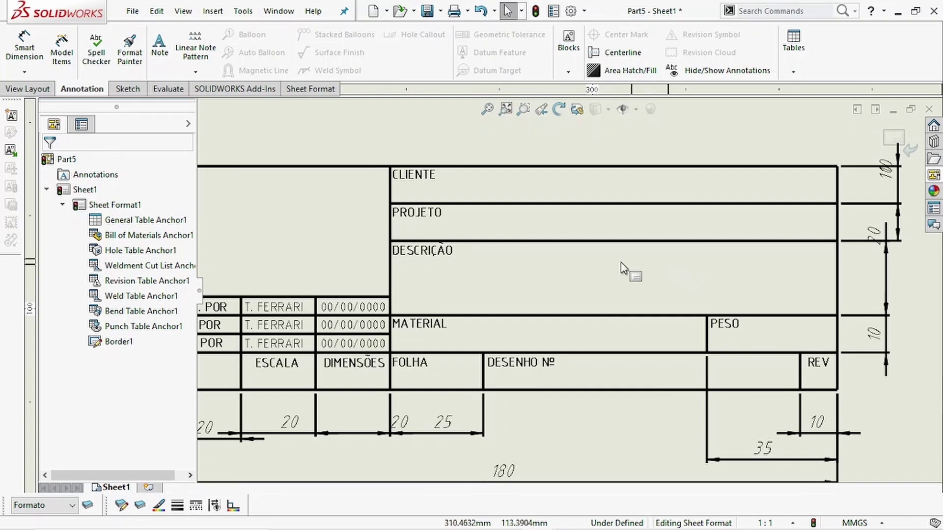
scroll(634, 218, down, 2)
scroll(625, 263, down, 1)
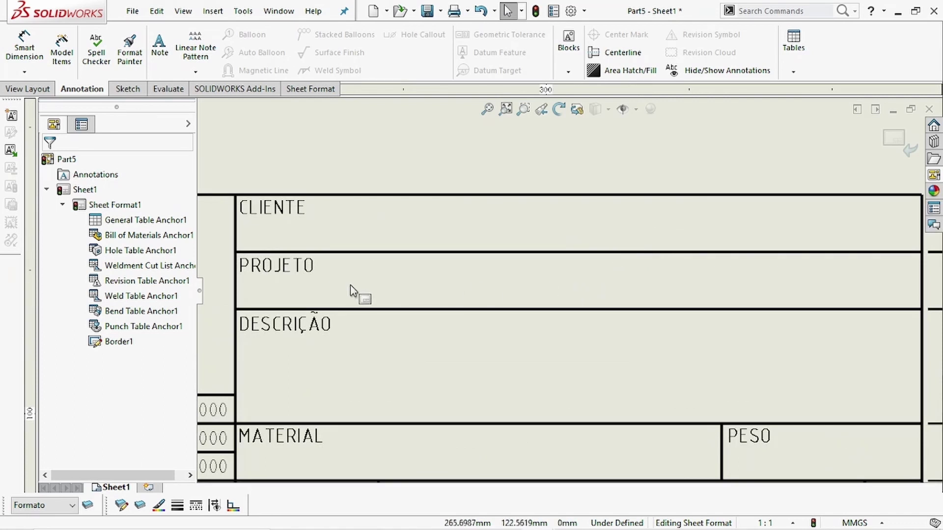
scroll(373, 295, up, 3)
scroll(447, 316, down, 2)
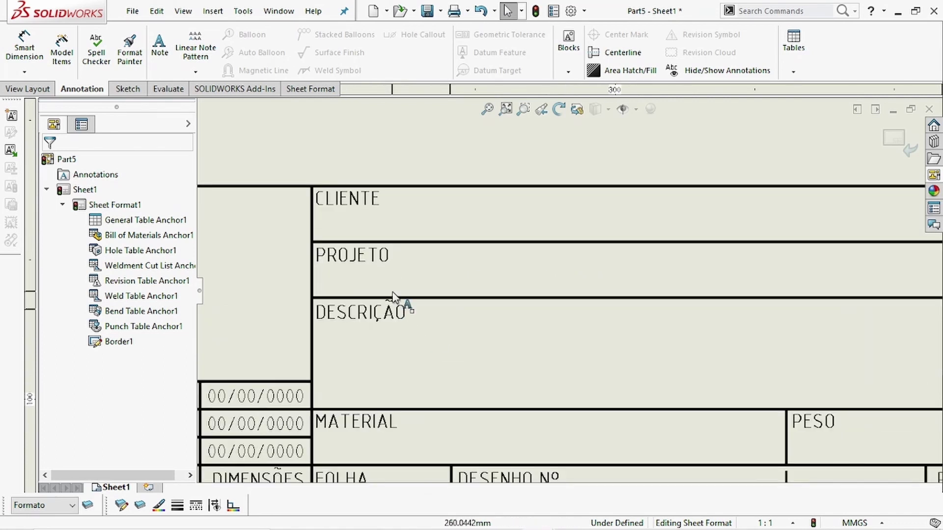
scroll(491, 290, up, 3)
scroll(554, 364, down, 1)
scroll(554, 363, up, 1)
scroll(554, 364, down, 2)
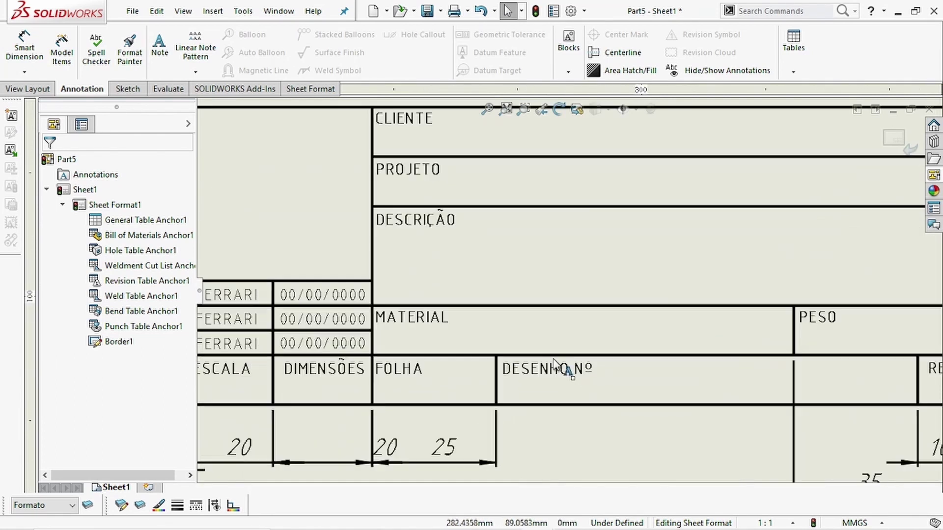
scroll(486, 256, up, 1)
scroll(558, 236, down, 1)
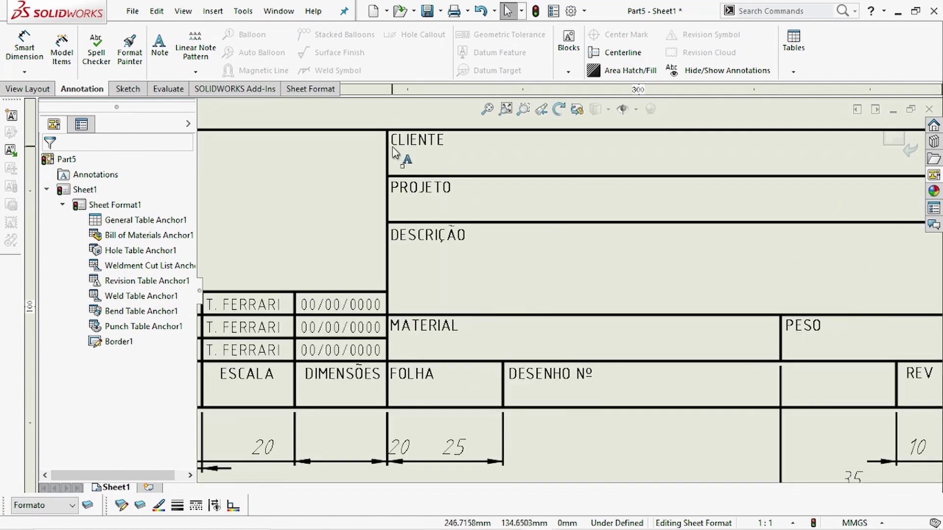
click(648, 155)
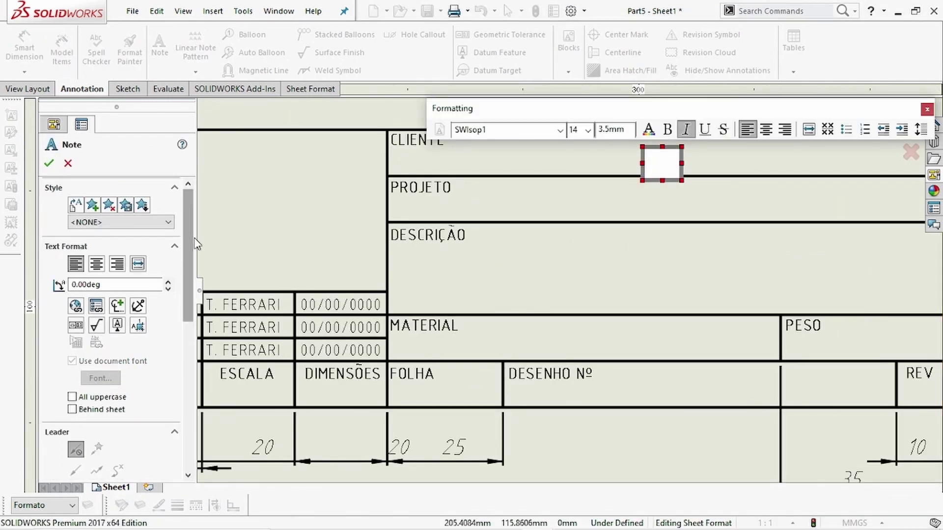
scroll(707, 147, down, 2)
text(C)
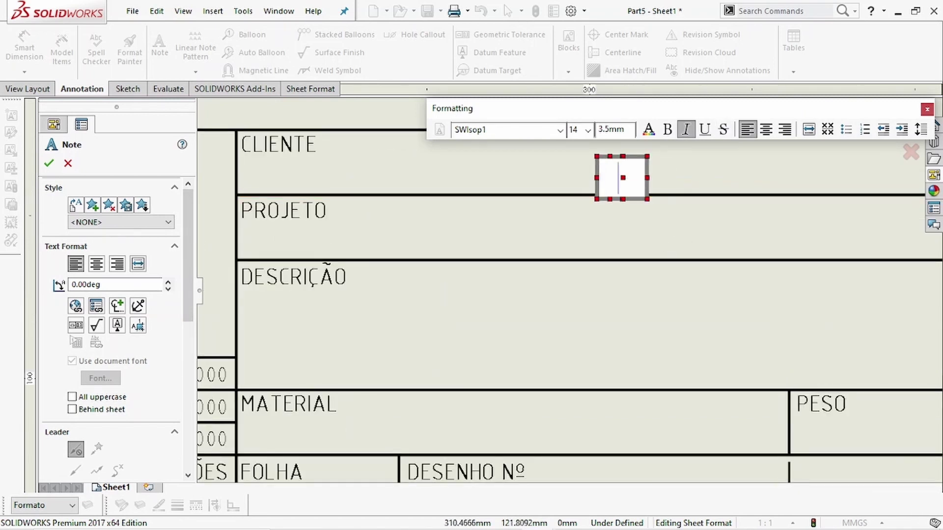
text(LIENTE)
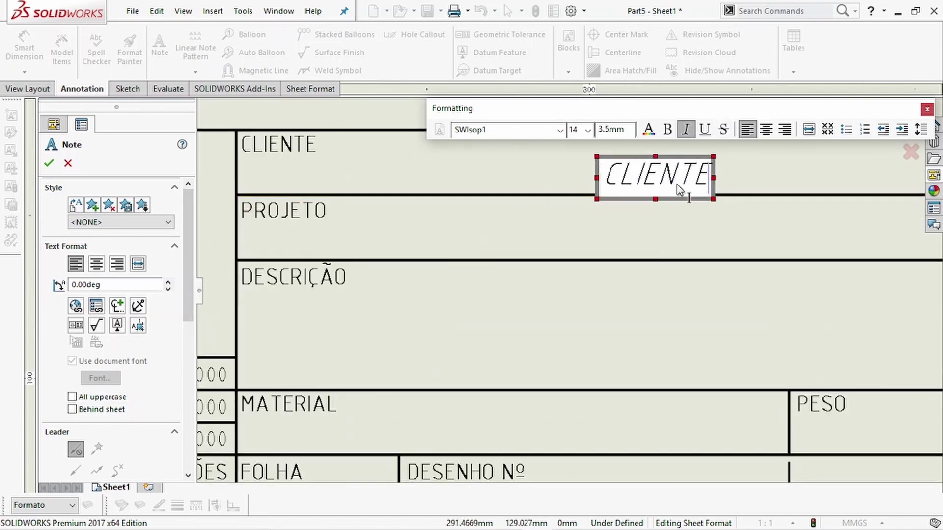
double_click(636, 181)
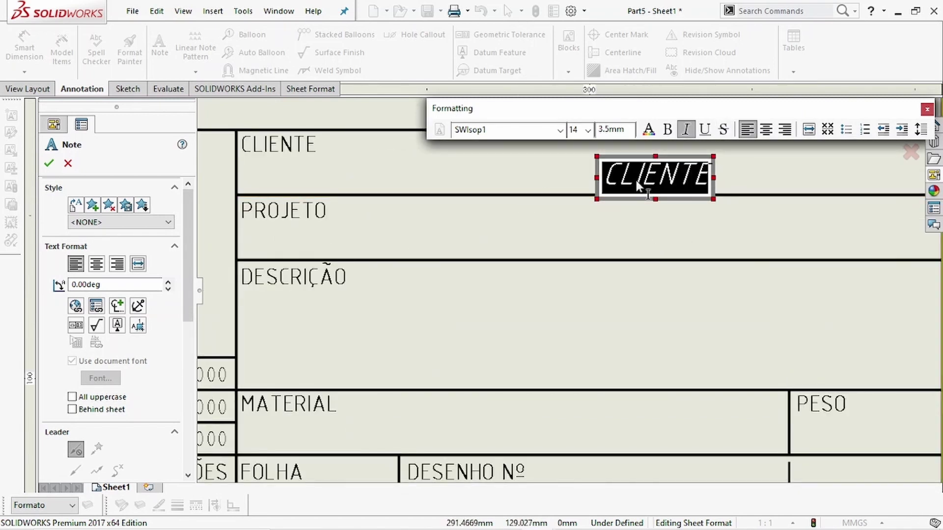
click(686, 130)
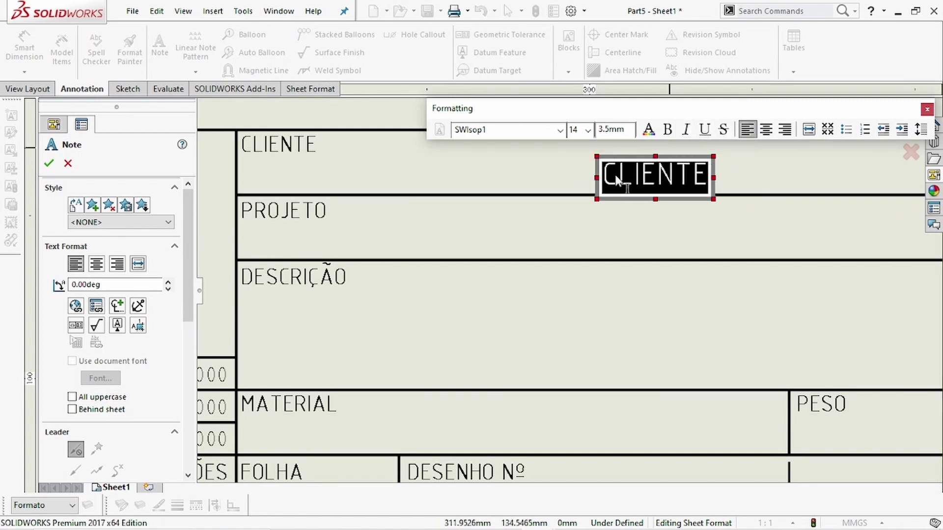
click(48, 169)
- Shift the CLIENTE note left within its row and set its text height to 4 mm
drag(640, 180, 400, 170)
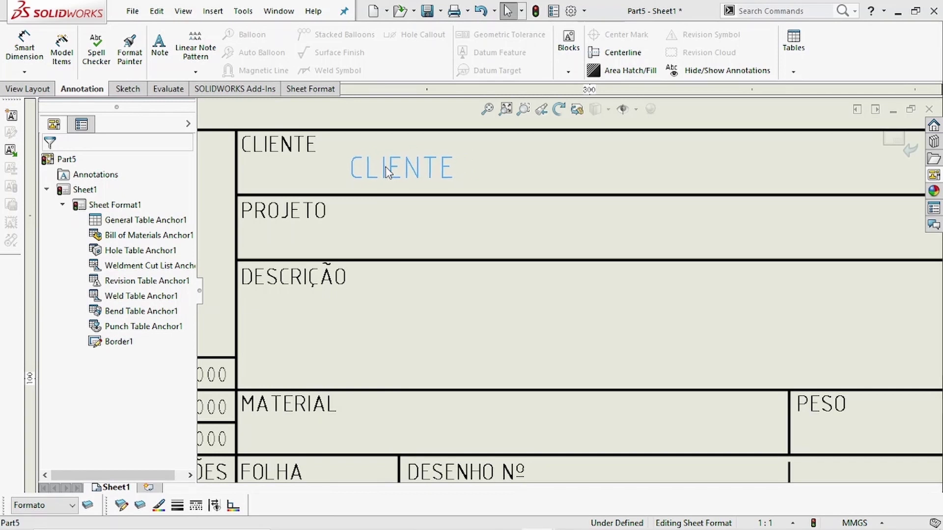
double_click(386, 170)
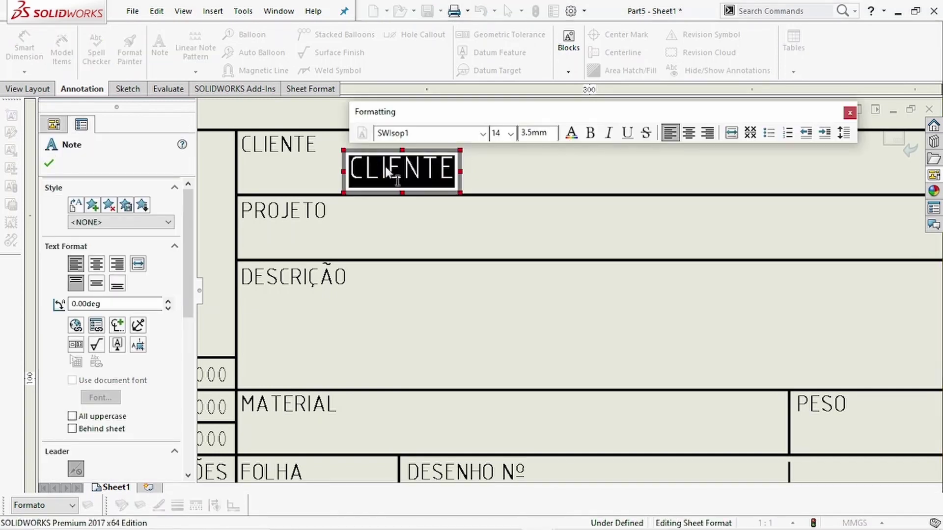
click(362, 185)
scroll(442, 295, up, 3)
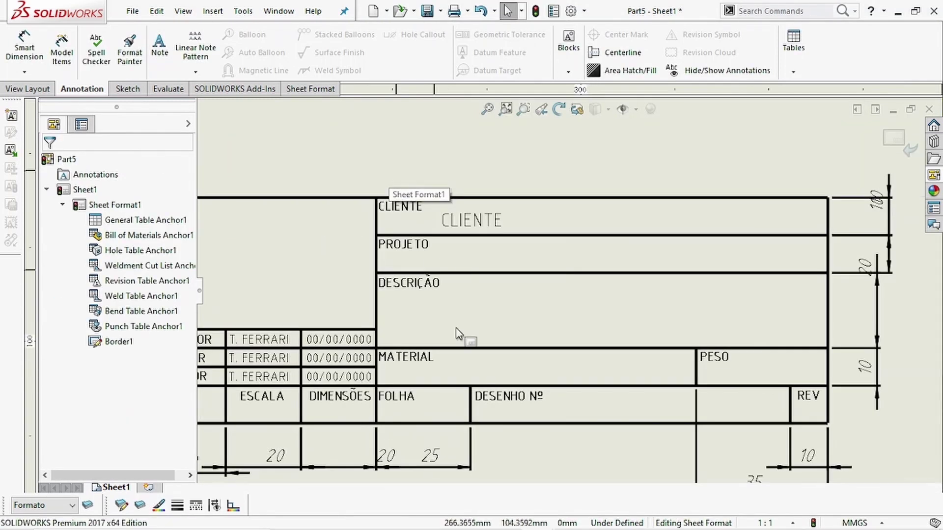
scroll(466, 314, down, 3)
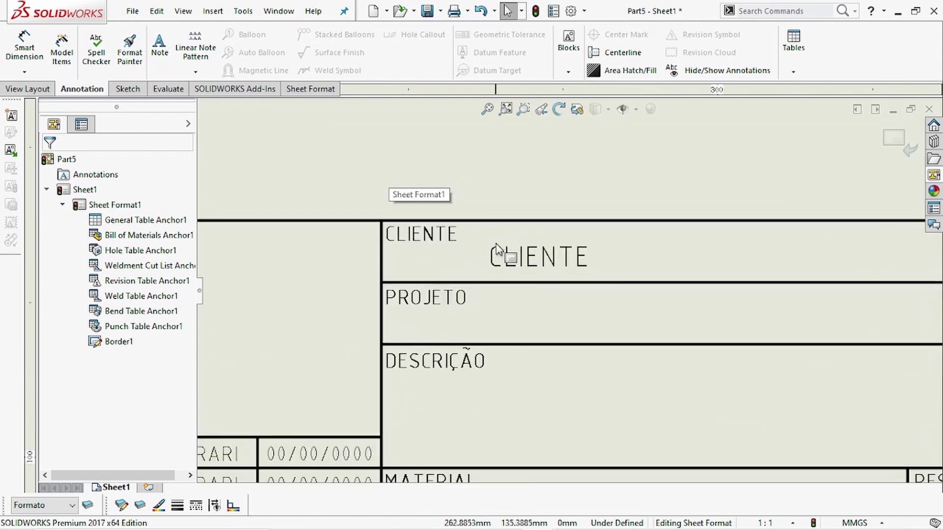
double_click(524, 266)
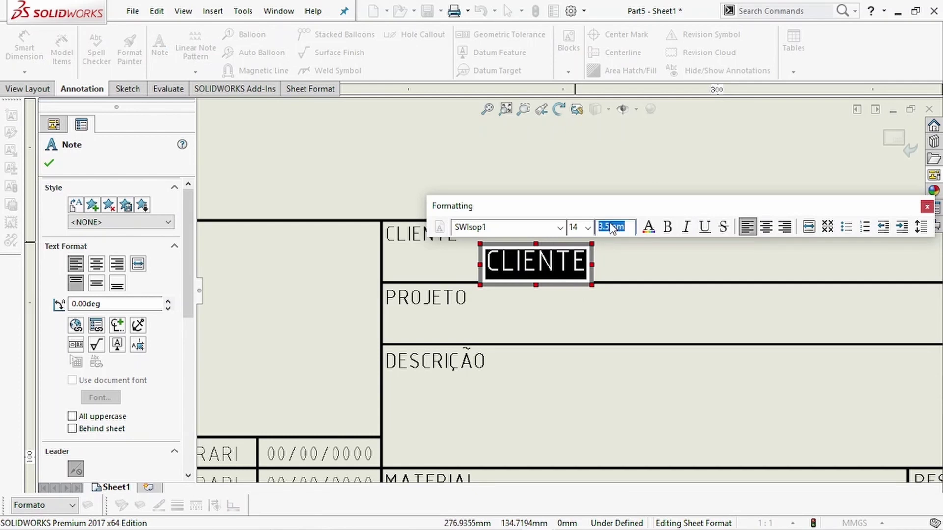
text(4)
key(Return)
click(427, 246)
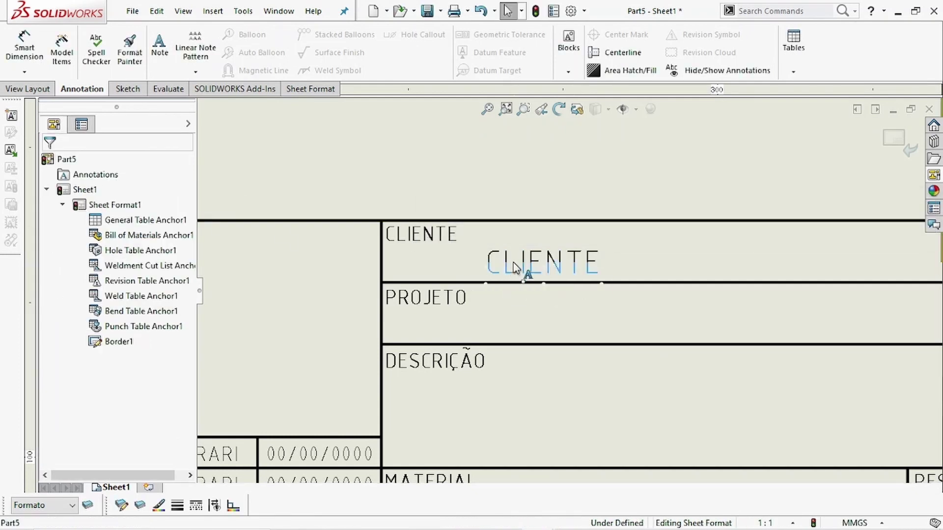
- Copy the CLIENTE note into the PROJETO row and retype it as PROJETO
drag(515, 267, 514, 264)
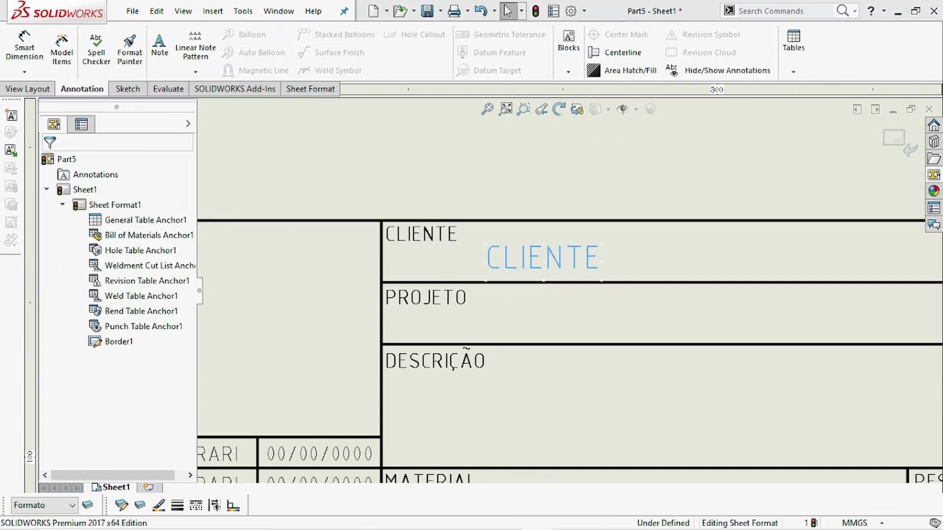
scroll(519, 307, up, 3)
scroll(522, 348, down, 1)
scroll(579, 319, down, 2)
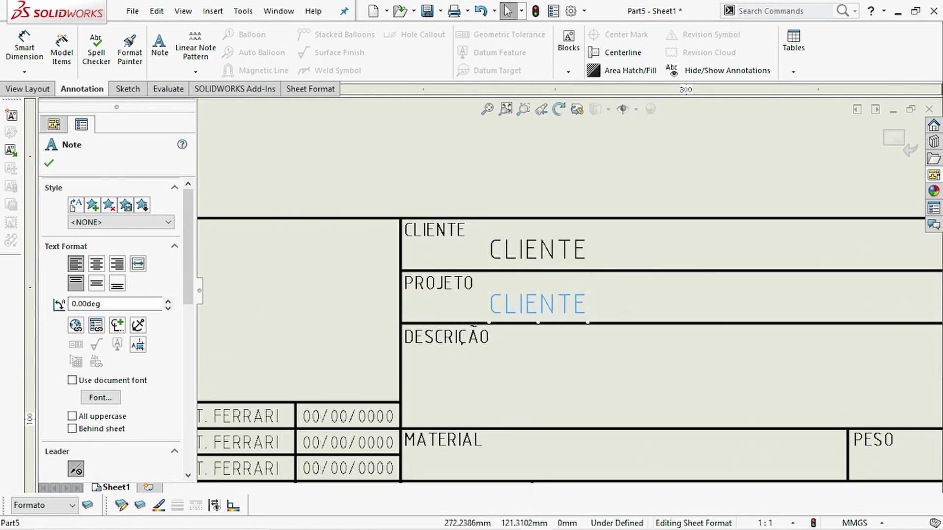
scroll(548, 315, down, 1)
scroll(545, 334, down, 1)
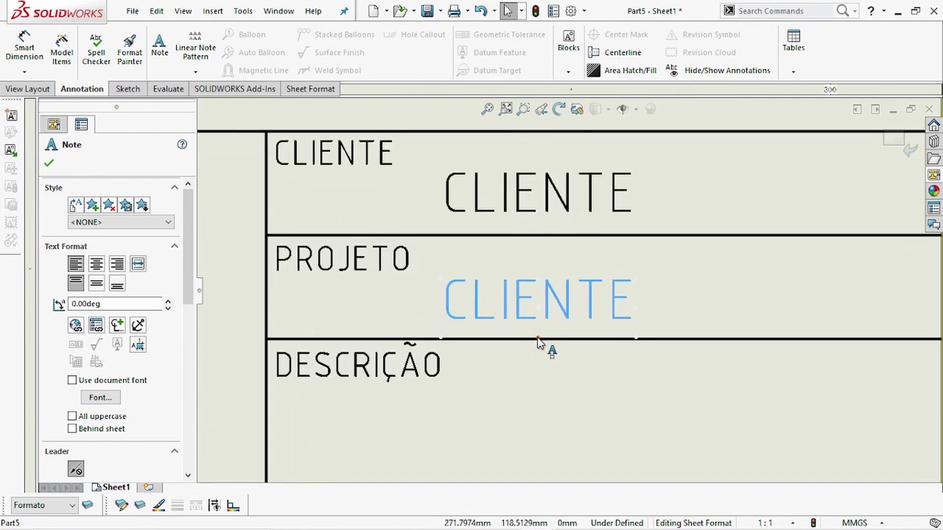
click(511, 301)
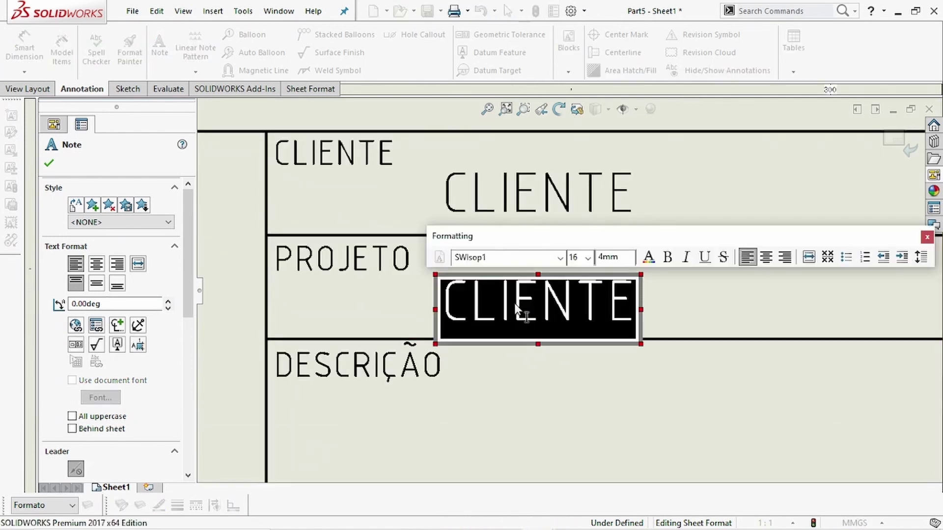
text(PROJETO)
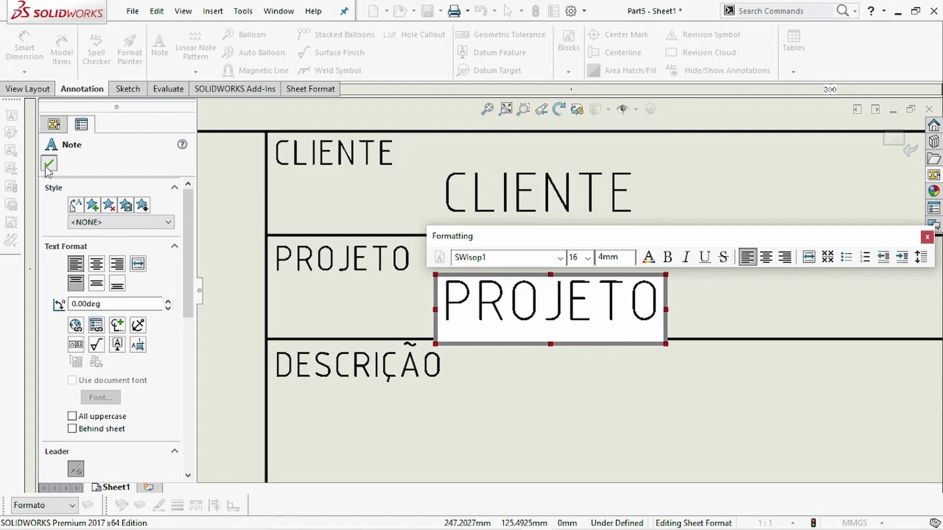
click(48, 164)
scroll(535, 275, up, 1)
scroll(535, 275, up, 1)
scroll(536, 275, up, 1)
scroll(535, 273, down, 3)
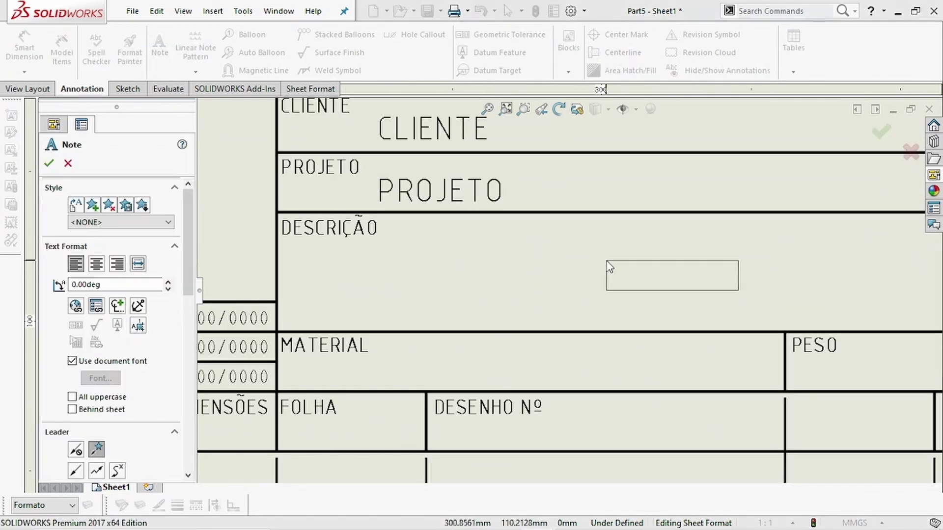
- Add an upright, centre-aligned 4 mm DESCRIÇÃO note in the description cell
click(601, 256)
text(4)
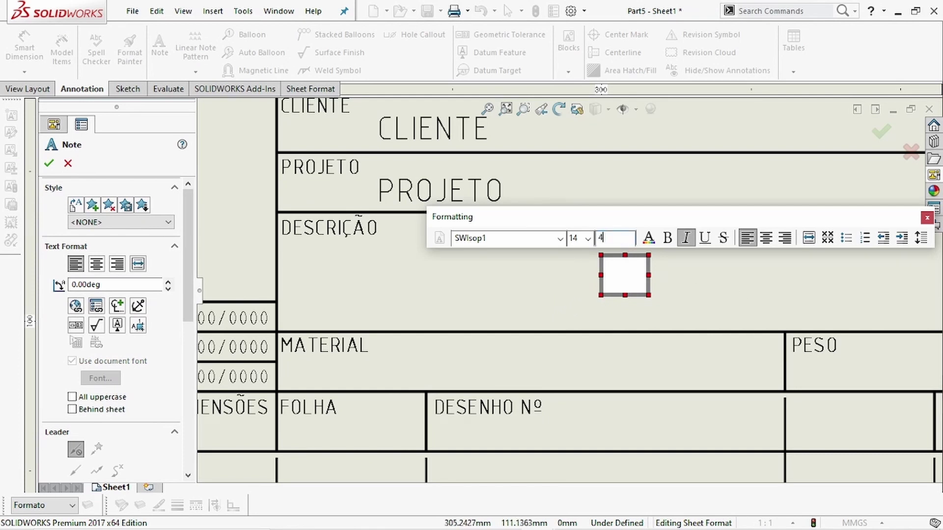
key(Return)
click(639, 286)
key(Escape)
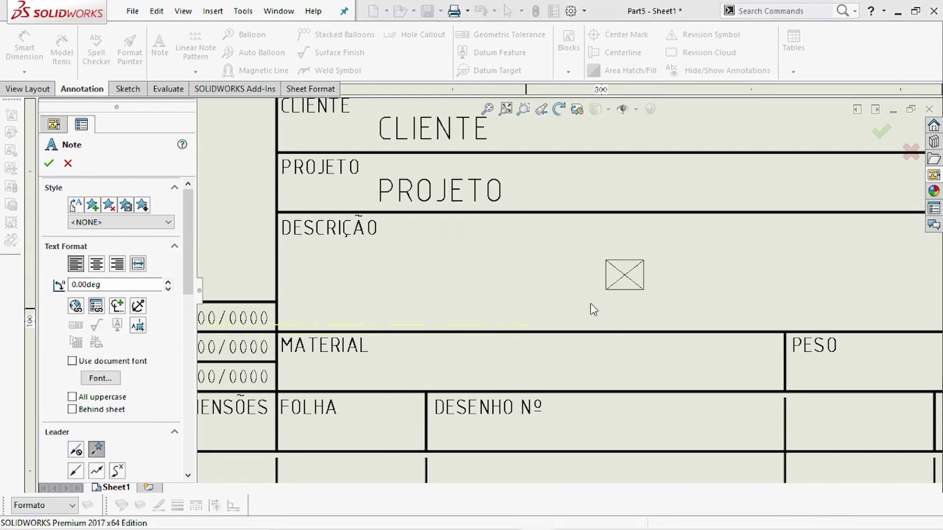
double_click(624, 277)
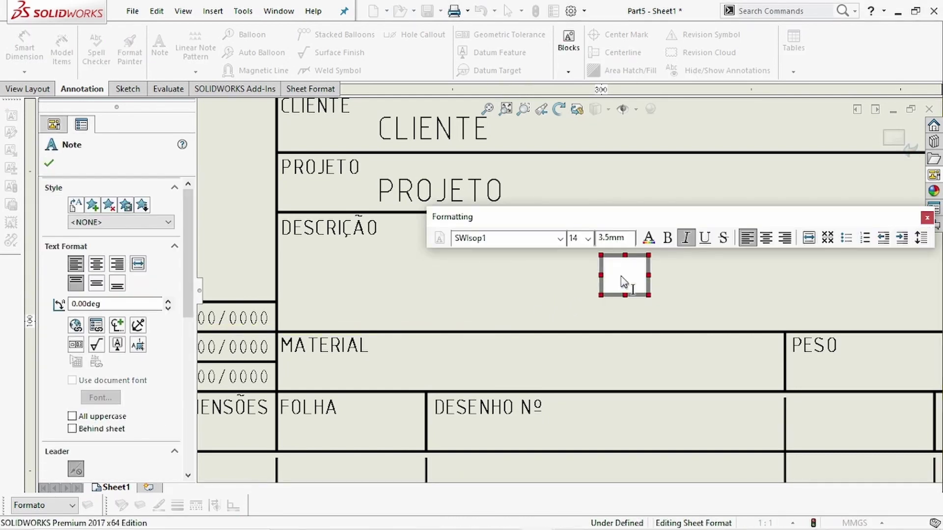
text(DESCRIÇÃO)
double_click(622, 281)
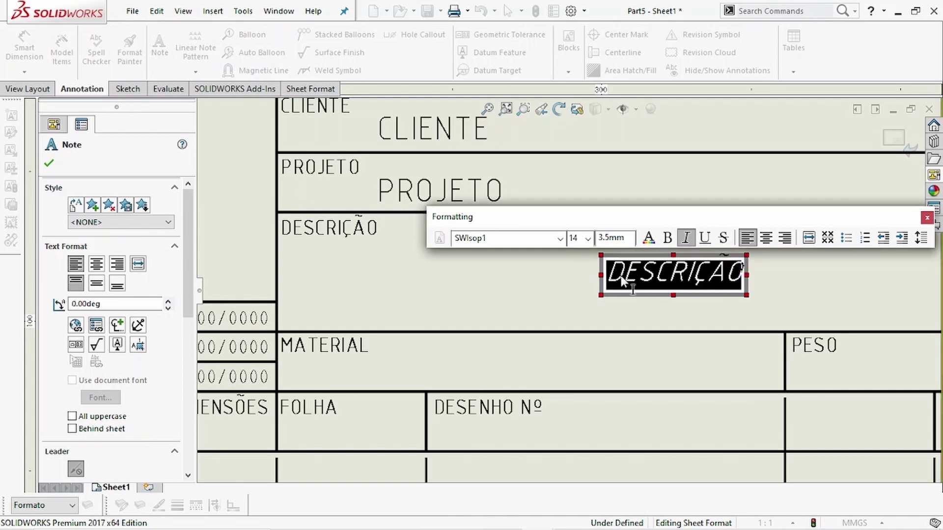
text(4)
click(686, 238)
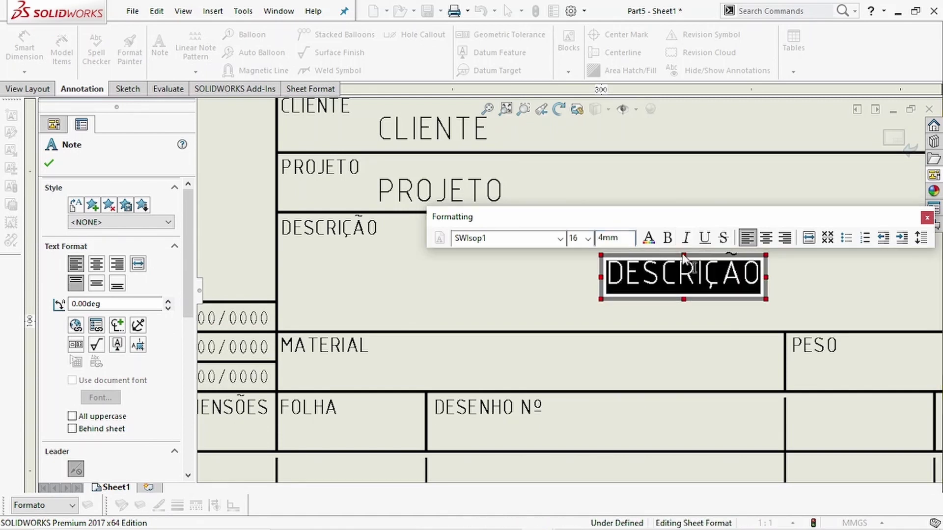
click(766, 238)
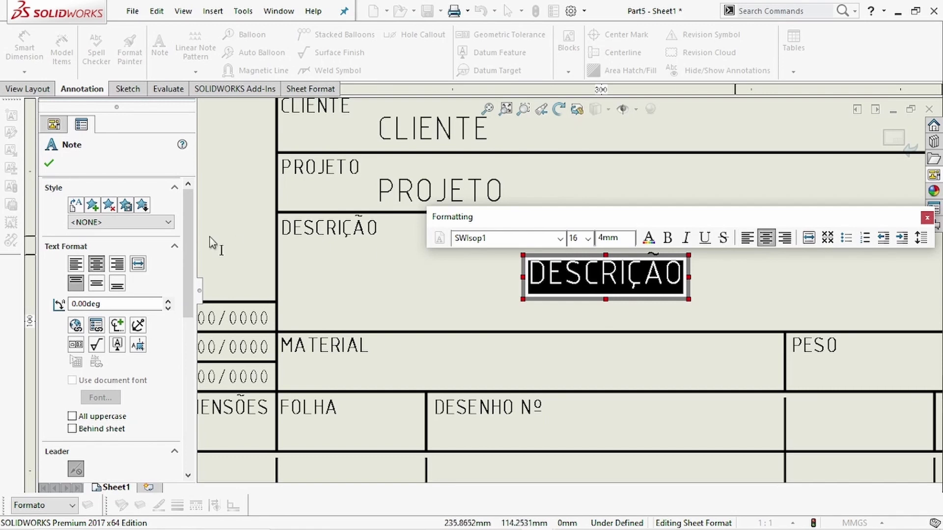
click(49, 163)
scroll(603, 304, up, 1)
scroll(601, 301, up, 1)
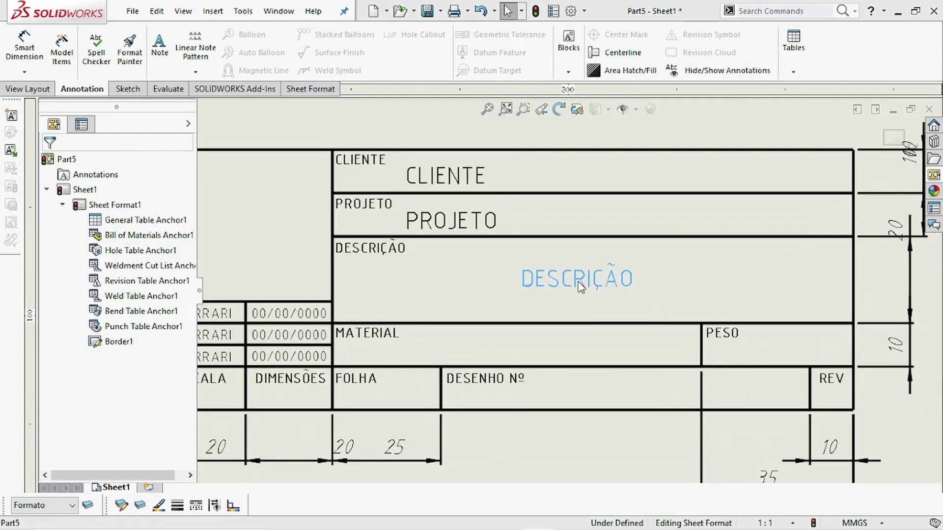
- Drag the DESCRIÇÃO note box's side handles out to the edges of the description cell
double_click(590, 290)
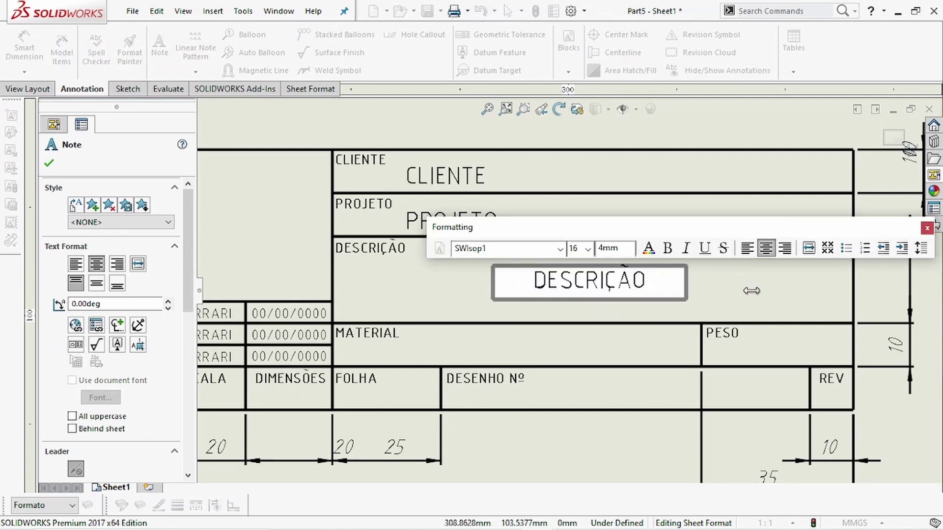
drag(647, 285, 776, 285)
scroll(703, 309, up, 1)
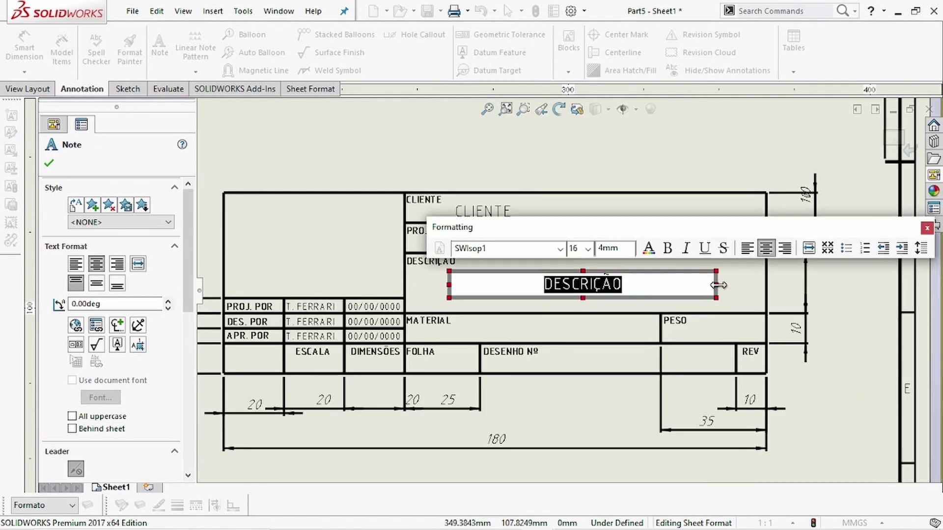
drag(716, 284, 776, 284)
scroll(575, 275, down, 2)
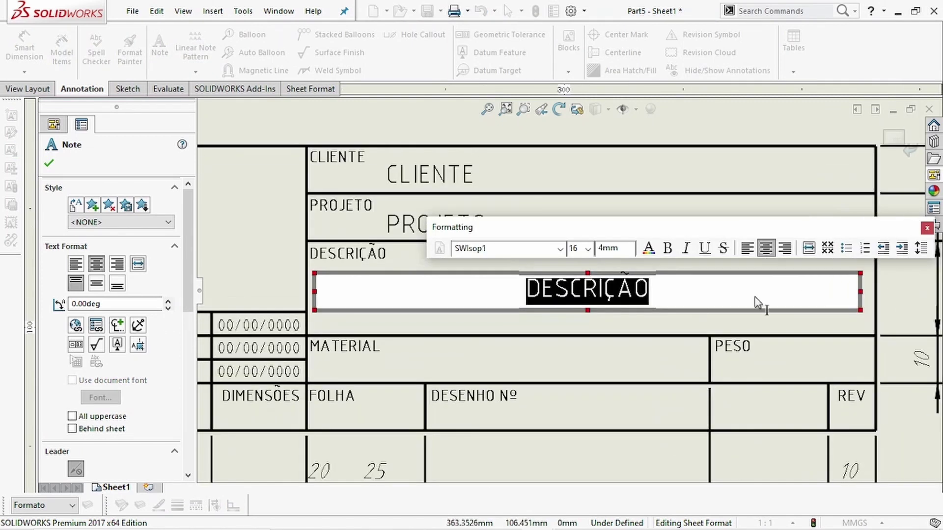
double_click(623, 296)
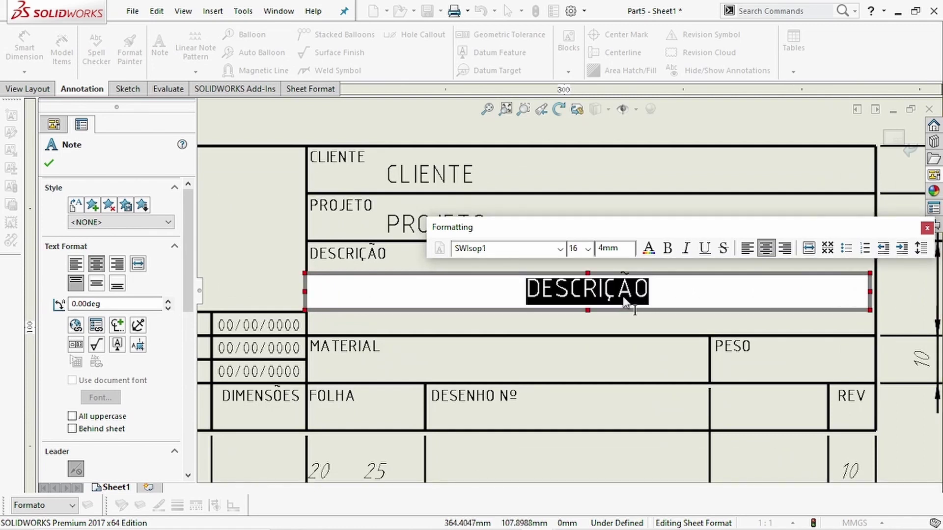
click(590, 307)
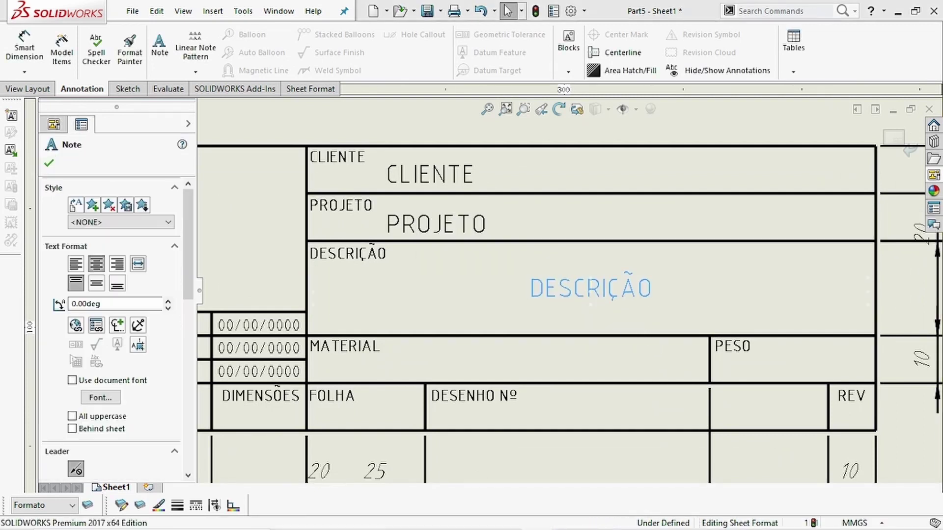
scroll(594, 309, down, 2)
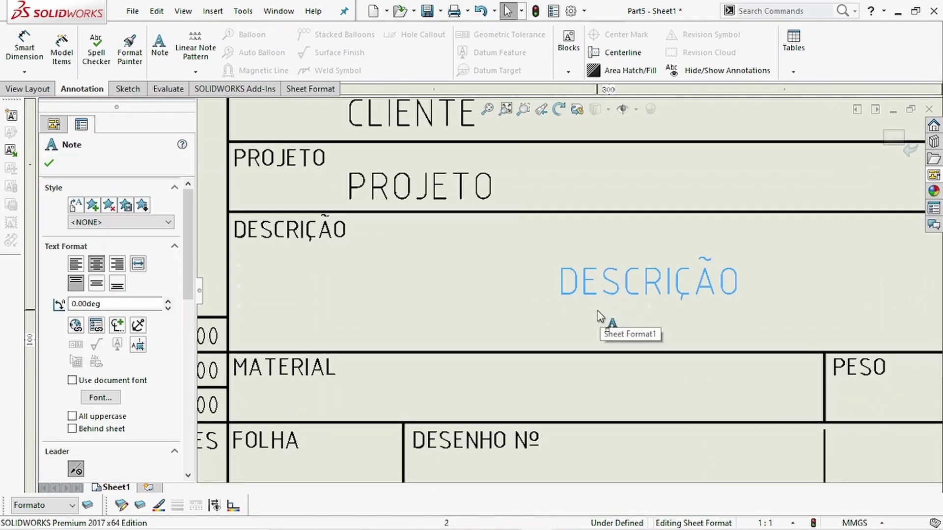
double_click(650, 292)
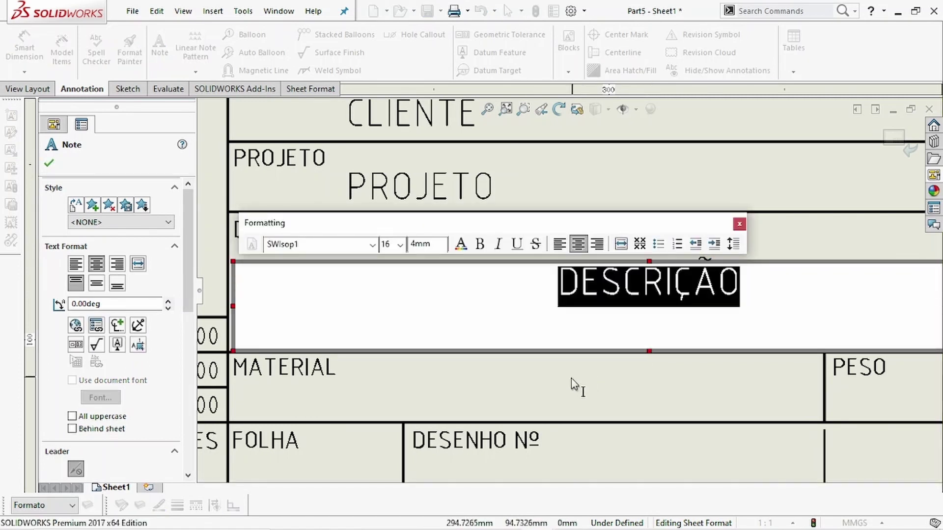
click(48, 162)
scroll(624, 371, up, 6)
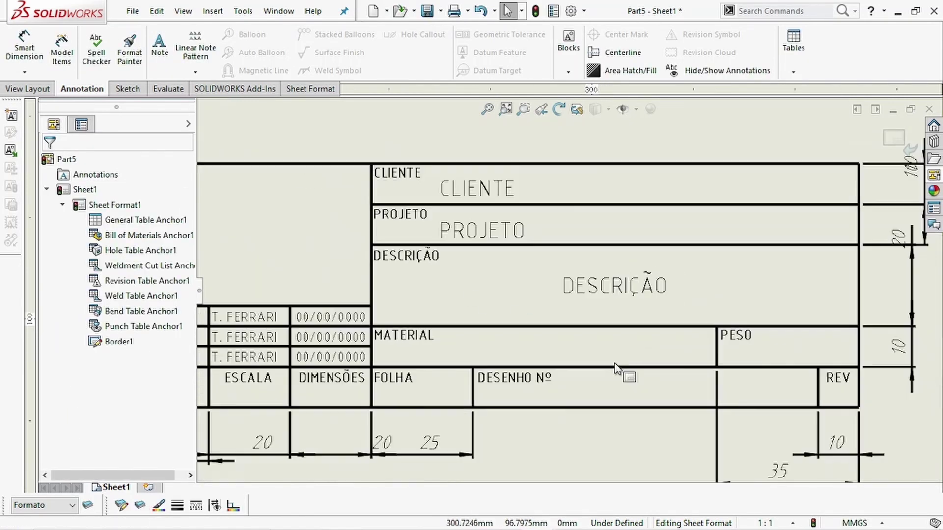
scroll(469, 344, down, 2)
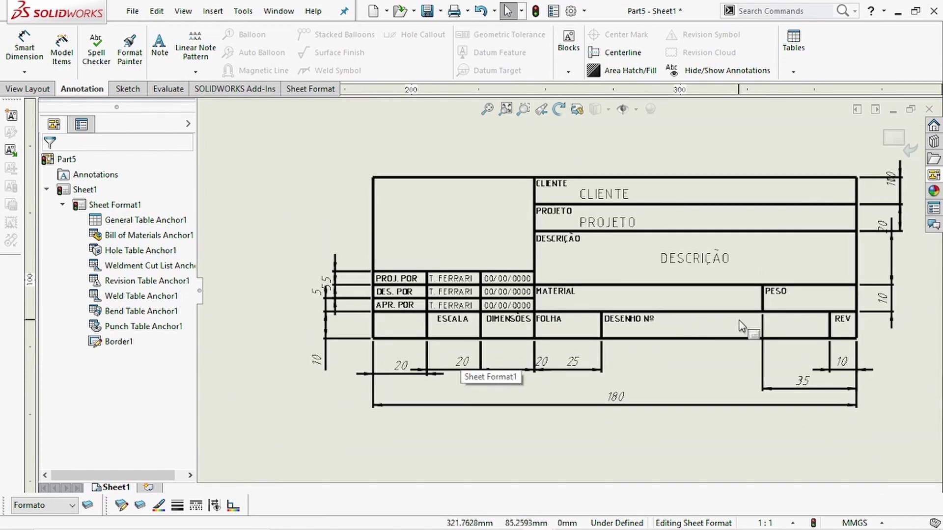
scroll(536, 330, down, 1)
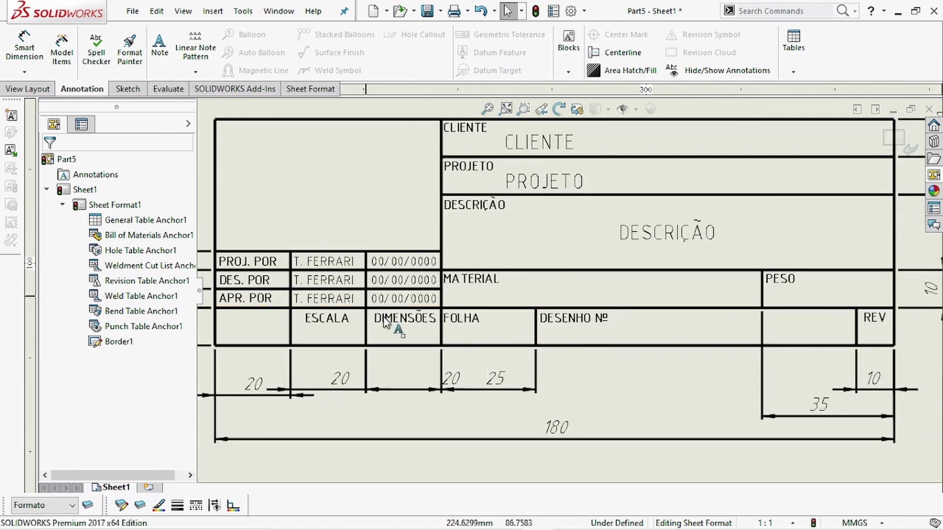
- Add a centre-aligned X:X note just below the ESCALA heading
scroll(385, 321, down, 3)
scroll(467, 320, up, 1)
scroll(452, 316, up, 1)
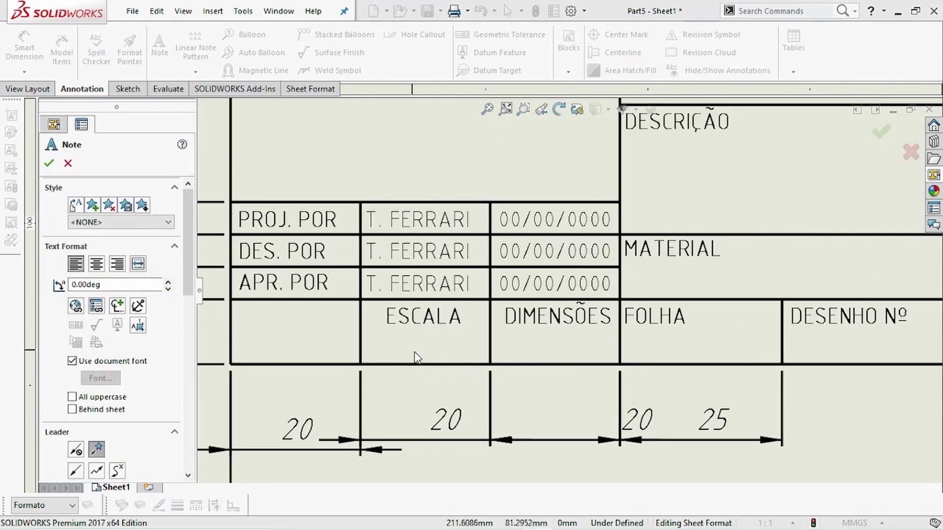
click(437, 365)
text(1)
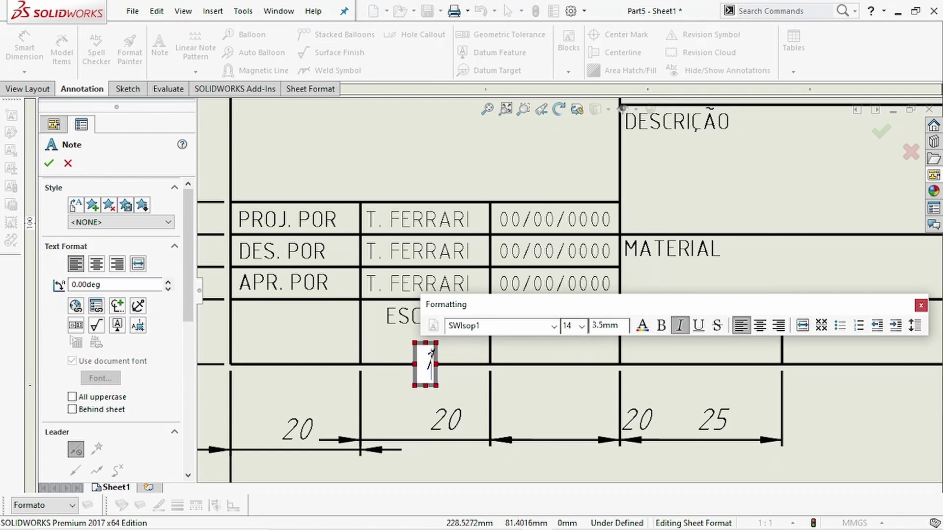
key(BackSpace)
key(BackSpace)
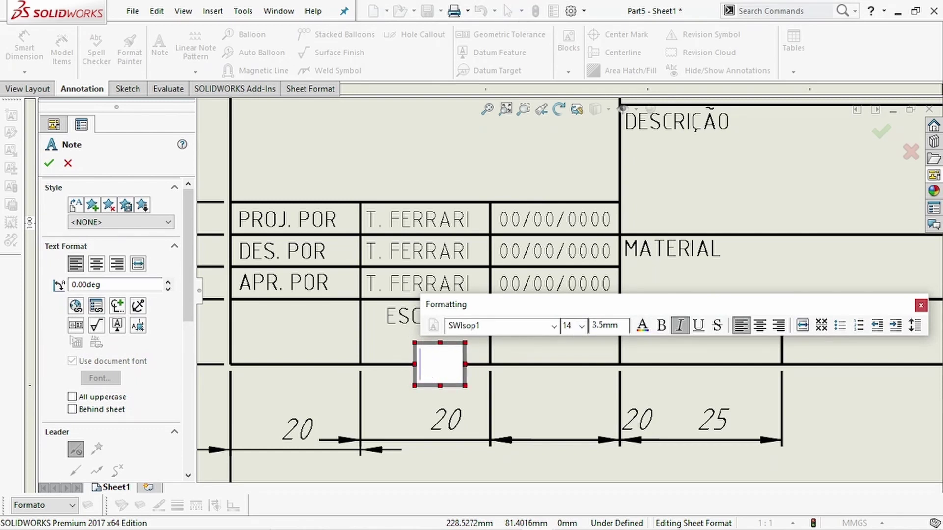
text(X:X)
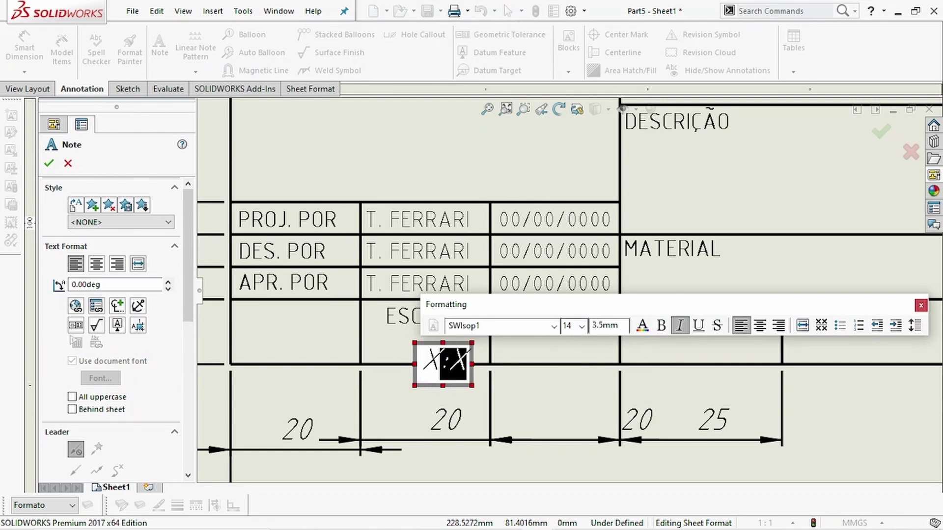
key(shift+Home)
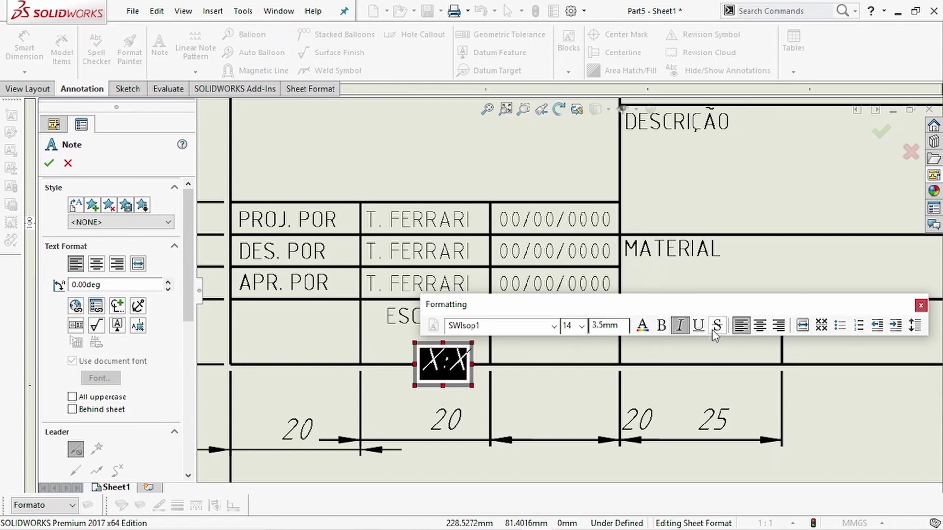
click(765, 327)
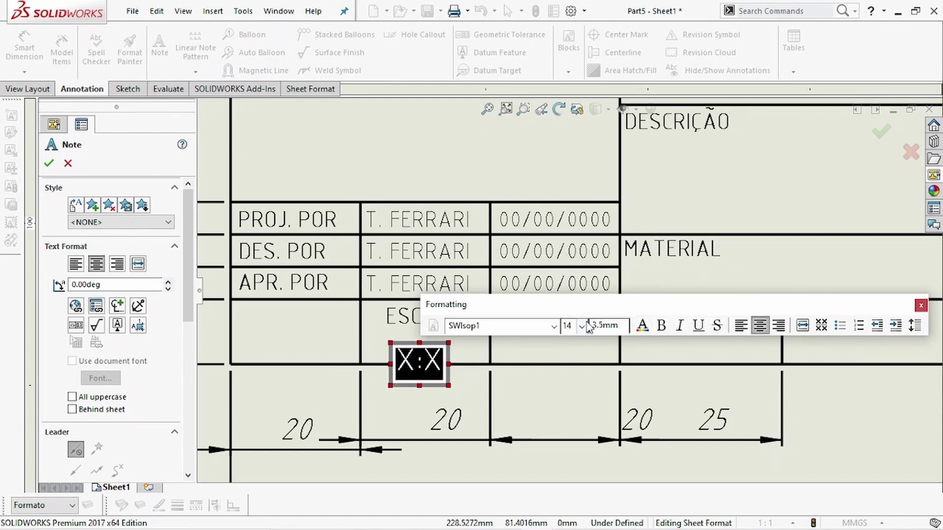
click(48, 163)
- Drag the X:X note so it sits centred under ESCALA, checking against the label
scroll(384, 376, down, 2)
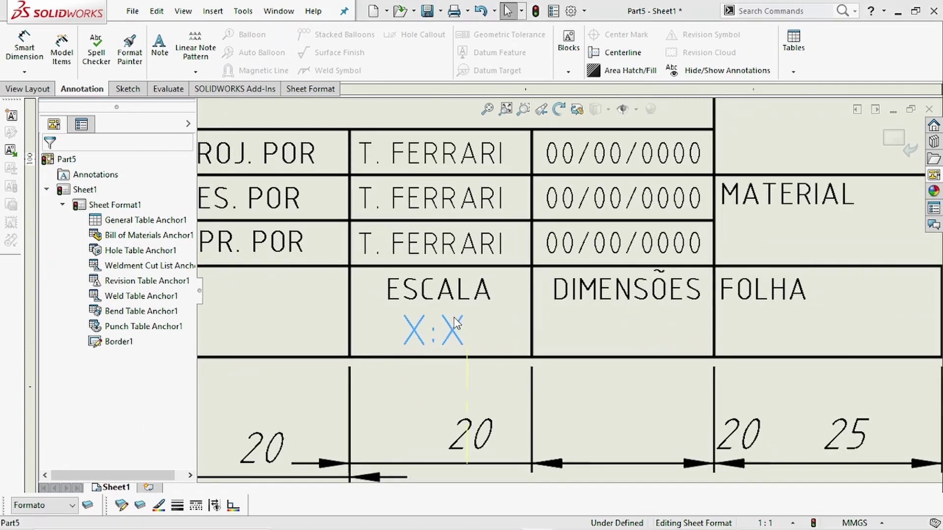
click(459, 329)
scroll(474, 316, down, 2)
scroll(442, 344, down, 1)
drag(431, 362, 426, 358)
scroll(442, 357, up, 1)
scroll(449, 358, up, 2)
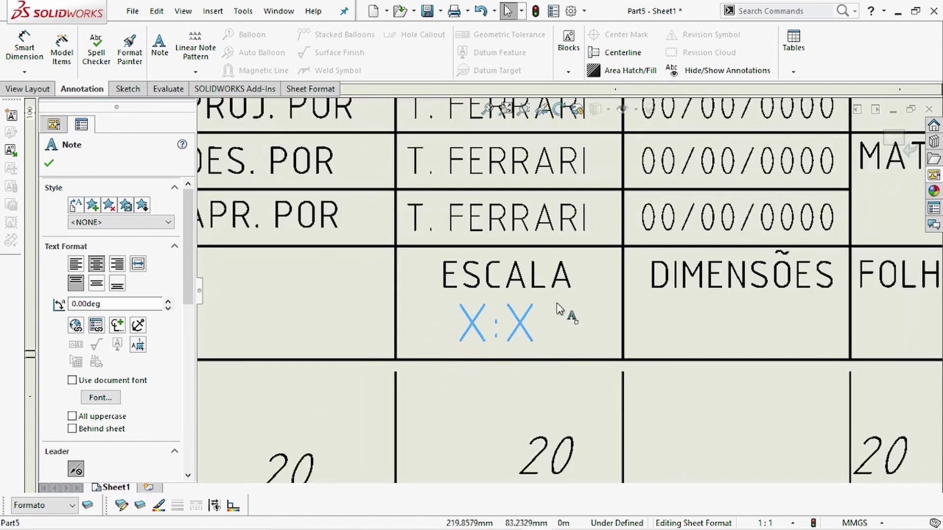
scroll(527, 321, down, 1)
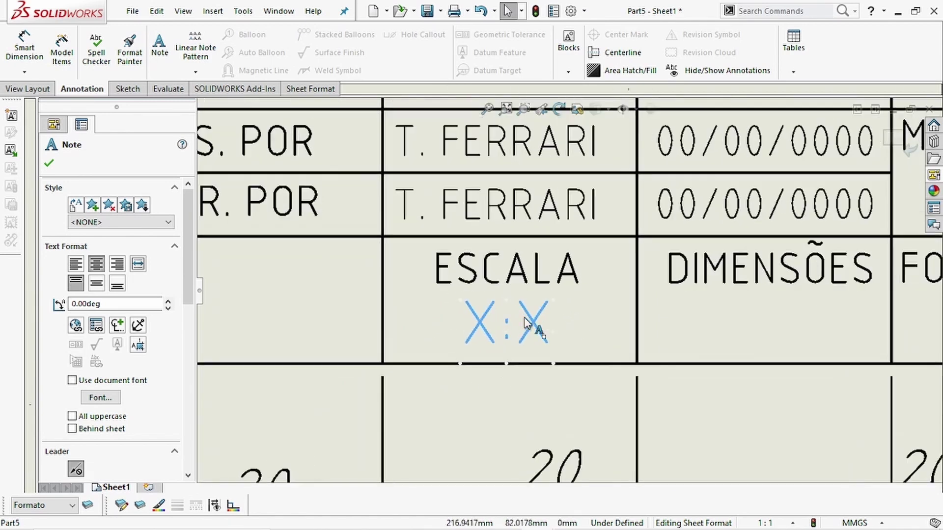
scroll(540, 285, down, 2)
click(544, 255)
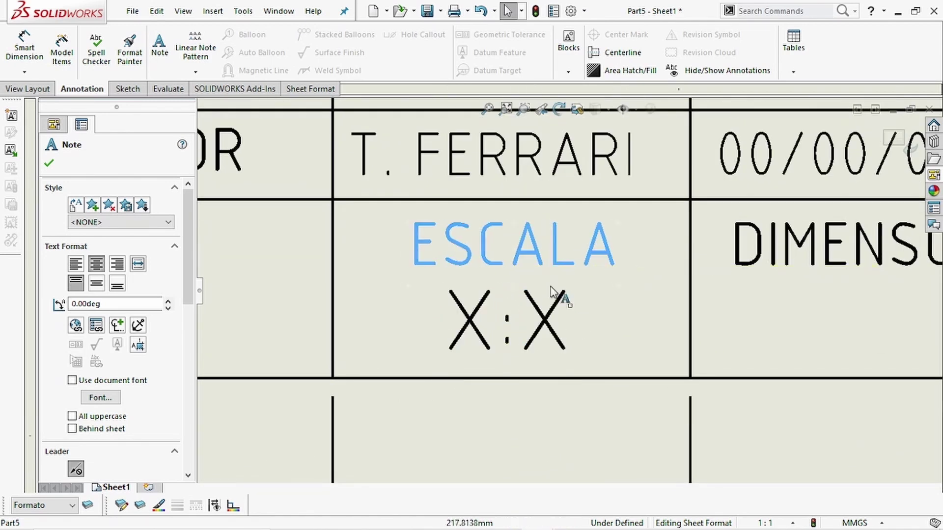
click(550, 327)
scroll(551, 326, down, 2)
scroll(579, 321, up, 5)
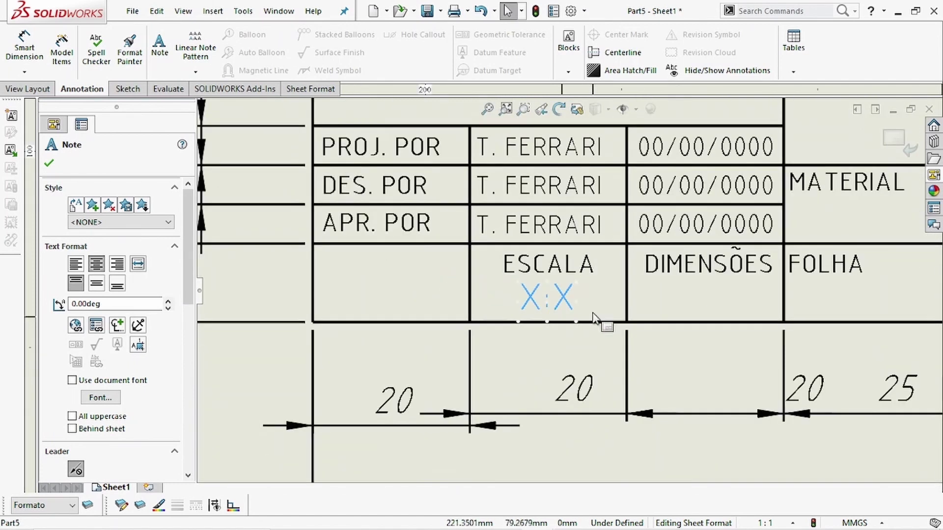
- Copy the X:X note into the DIMENSÕES cell and change its text to mm
ctrl+drag(707, 312, 707, 314)
scroll(707, 314, down, 1)
scroll(707, 315, down, 2)
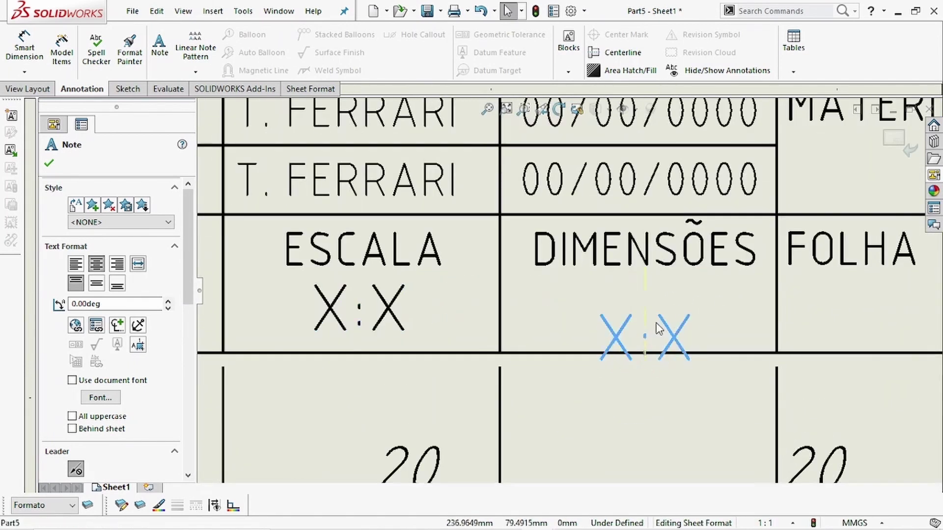
double_click(647, 308)
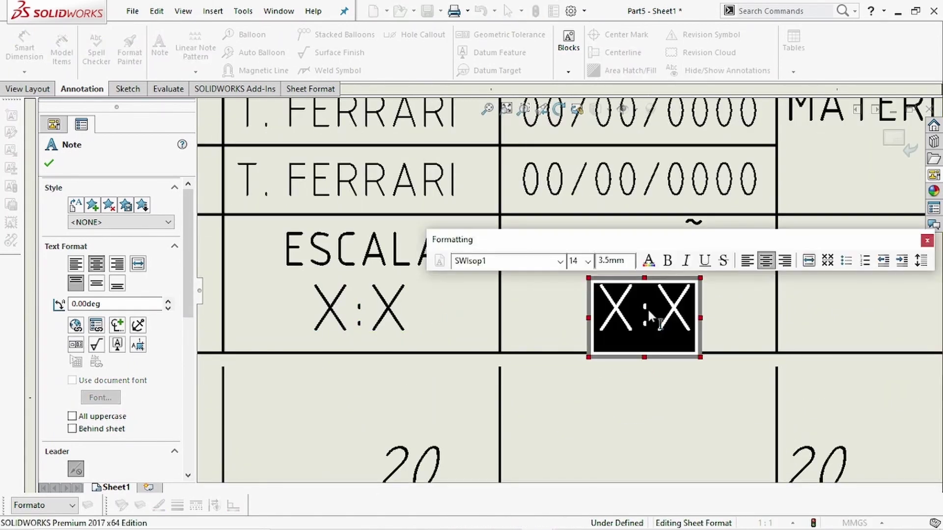
text(mm)
click(48, 163)
scroll(433, 268, up, 3)
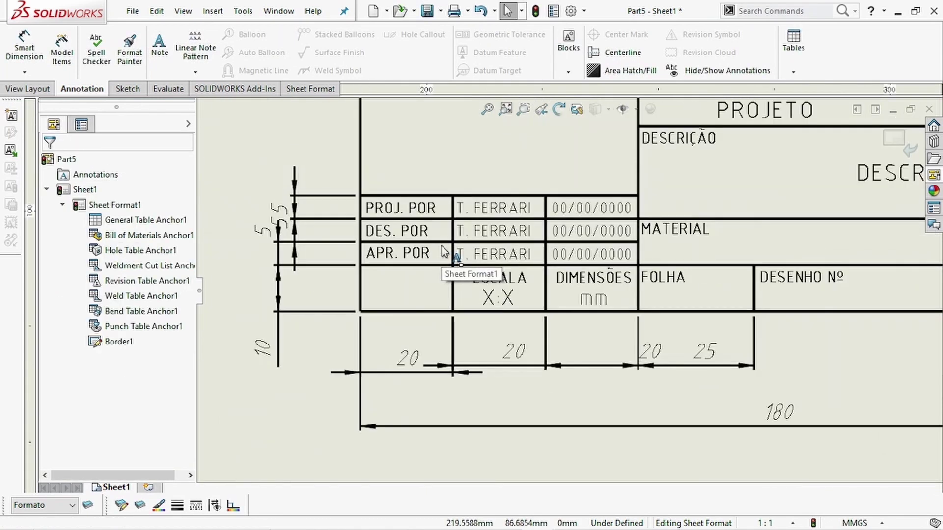
scroll(479, 310, down, 2)
scroll(614, 295, up, 1)
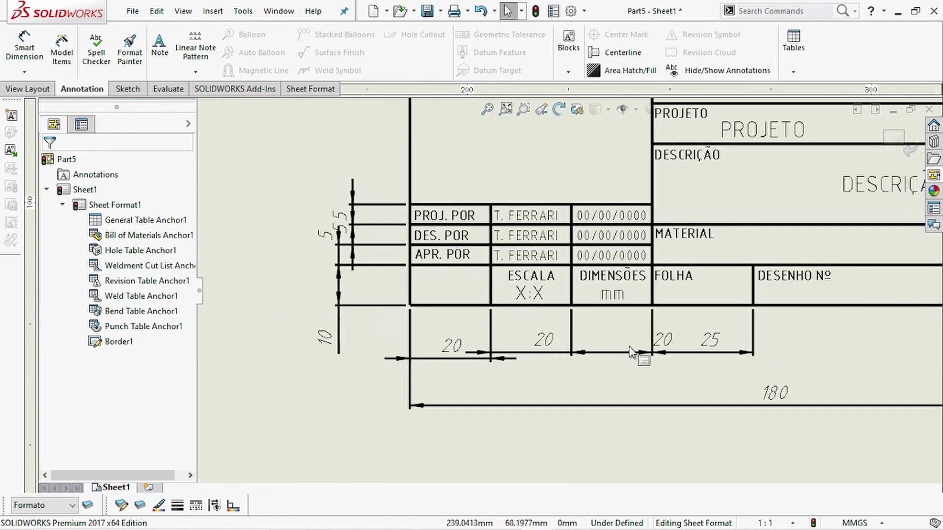
scroll(761, 256, down, 2)
scroll(762, 256, down, 1)
scroll(344, 349, down, 1)
scroll(334, 350, down, 1)
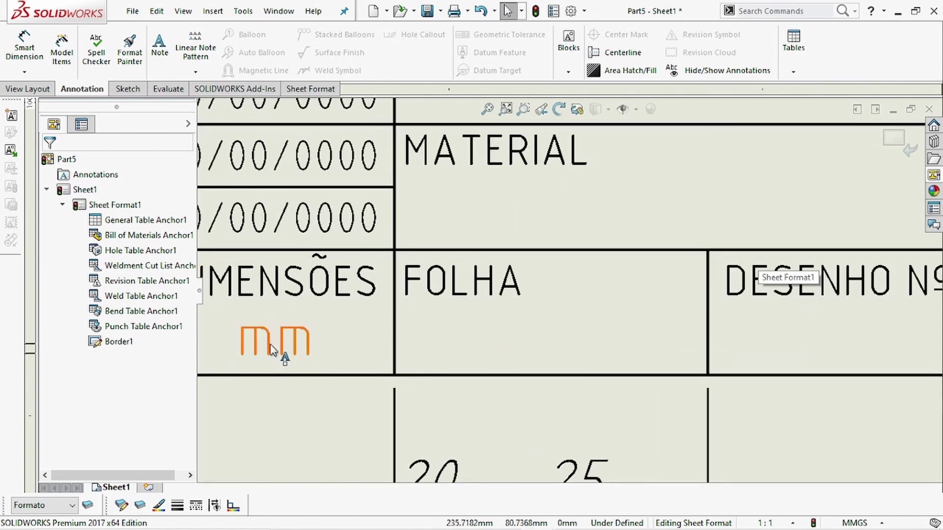
- Copy the mm note into the FOLHA cell and change its text to X de X
click(285, 346)
mouse_move(522, 353)
ctrl+mouse_down()
mouse_move(550, 355)
mouse_move(552, 346)
ctrl+mouse_up()
scroll(550, 373, down, 2)
click(549, 359)
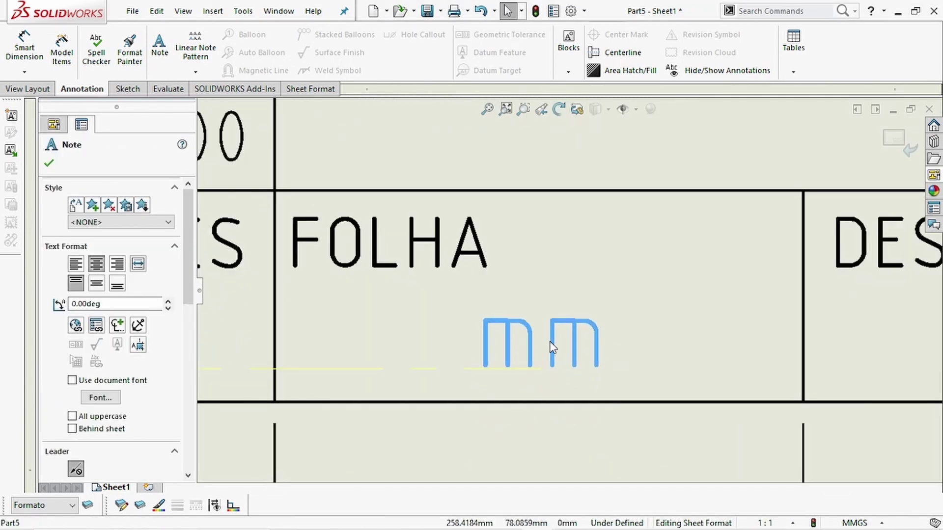
scroll(552, 348, up, 2)
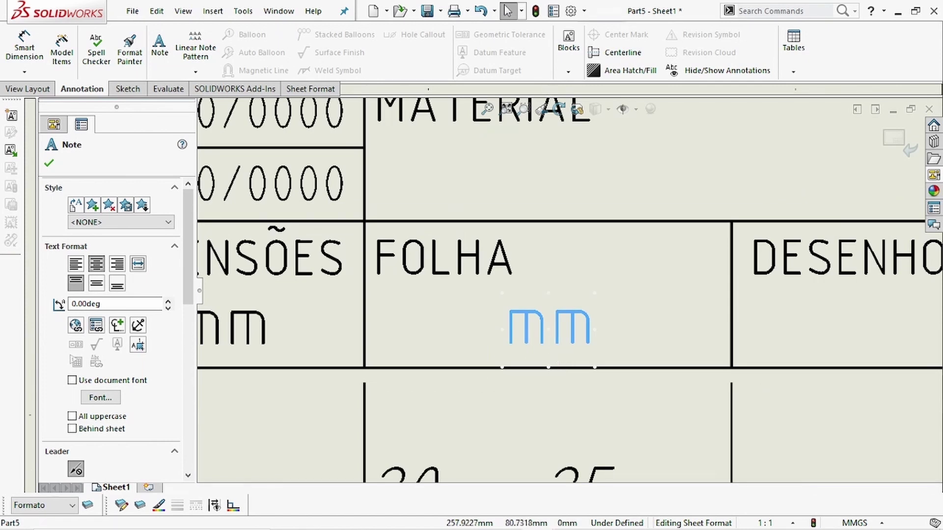
double_click(544, 329)
text(x d)
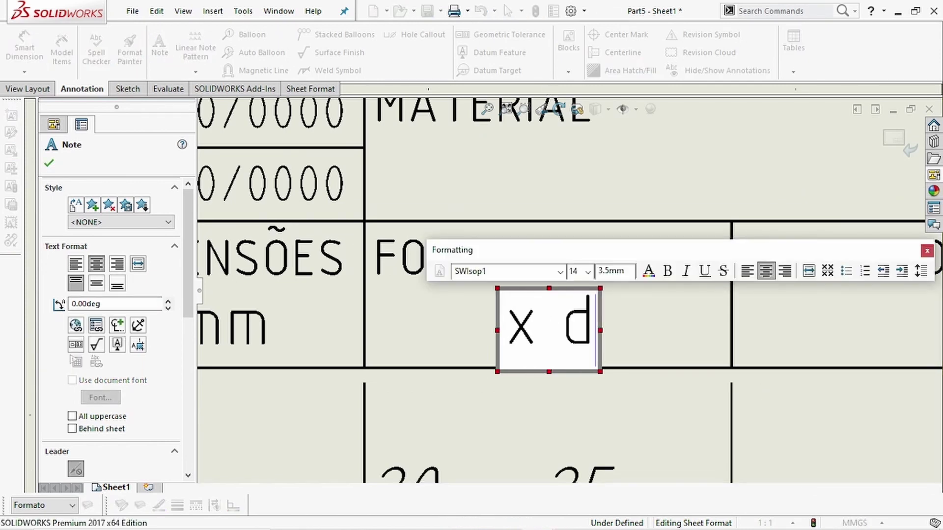
text(e)
text( X)
key(Home)
key(Right)
key(BackSpace)
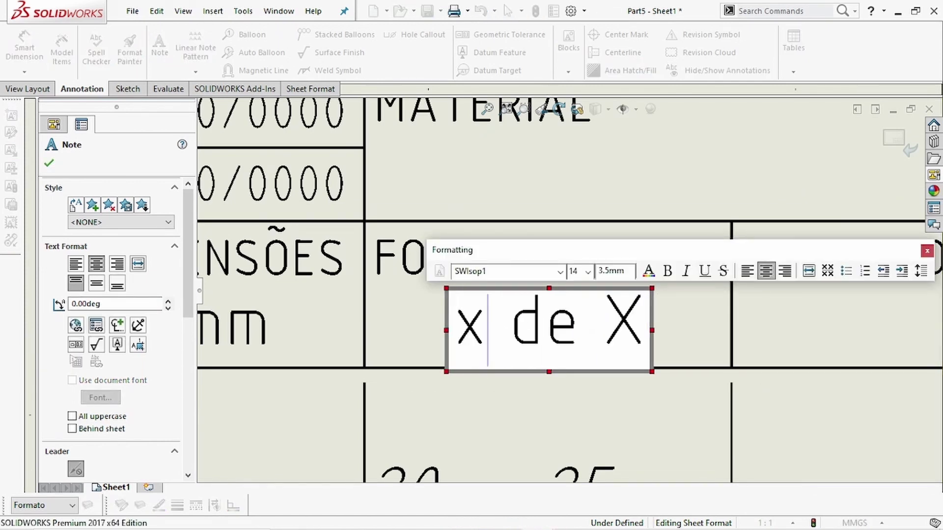
text(X)
click(49, 163)
scroll(431, 333, up, 3)
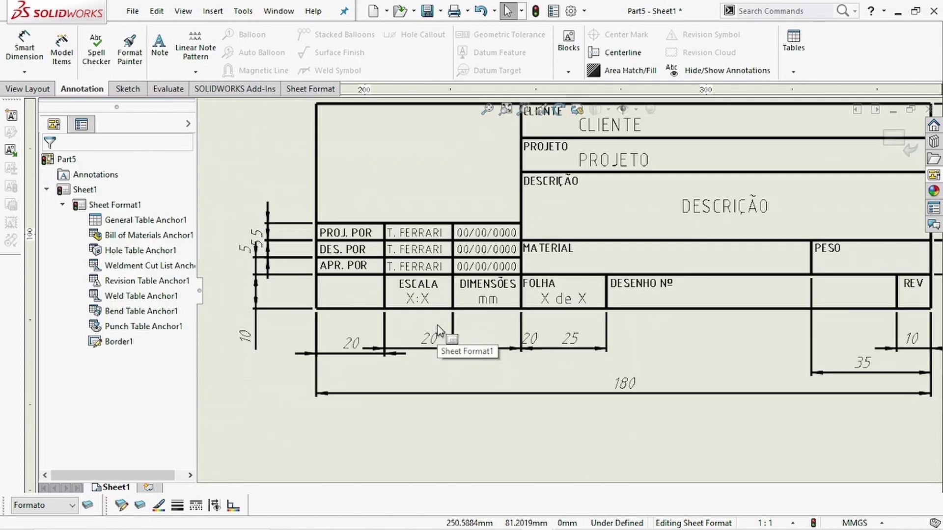
scroll(657, 268, down, 1)
scroll(564, 302, down, 2)
scroll(521, 321, up, 1)
scroll(489, 316, up, 1)
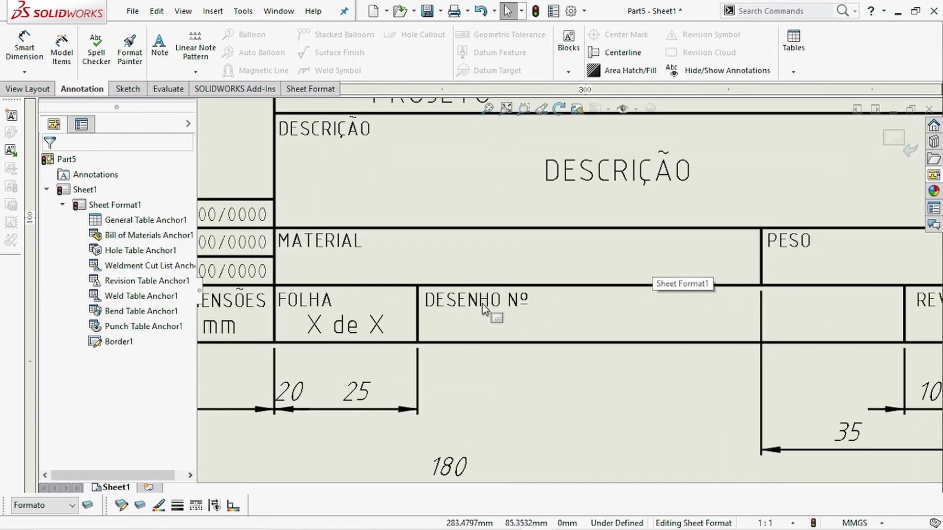
scroll(492, 326, up, 1)
- Copy the mm note into the REV cell, align it there, and change it to X
ctrl+drag(275, 327, 874, 324)
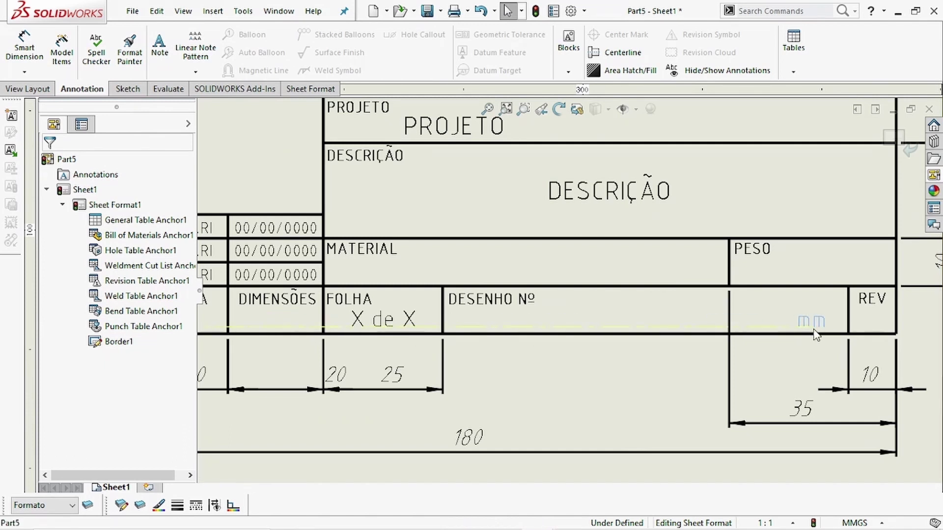
scroll(879, 334, down, 2)
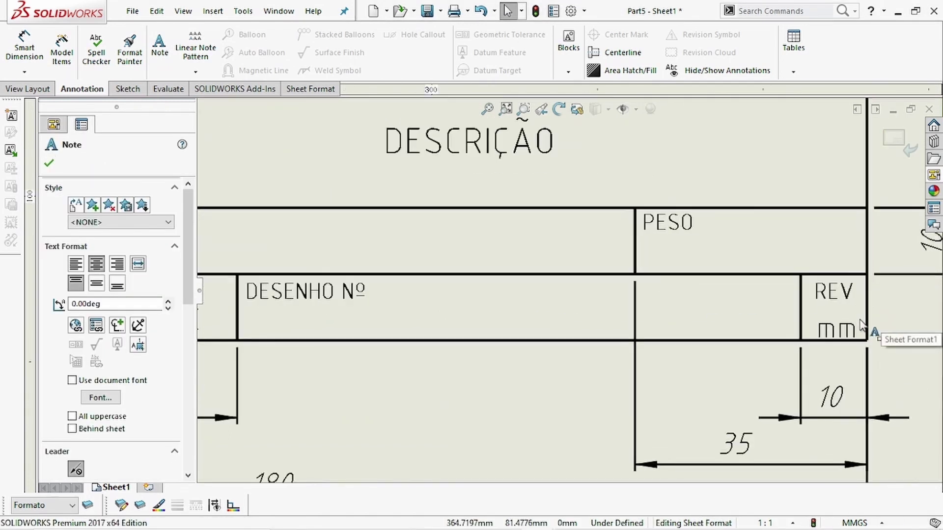
scroll(879, 334, up, 1)
right_click(256, 319)
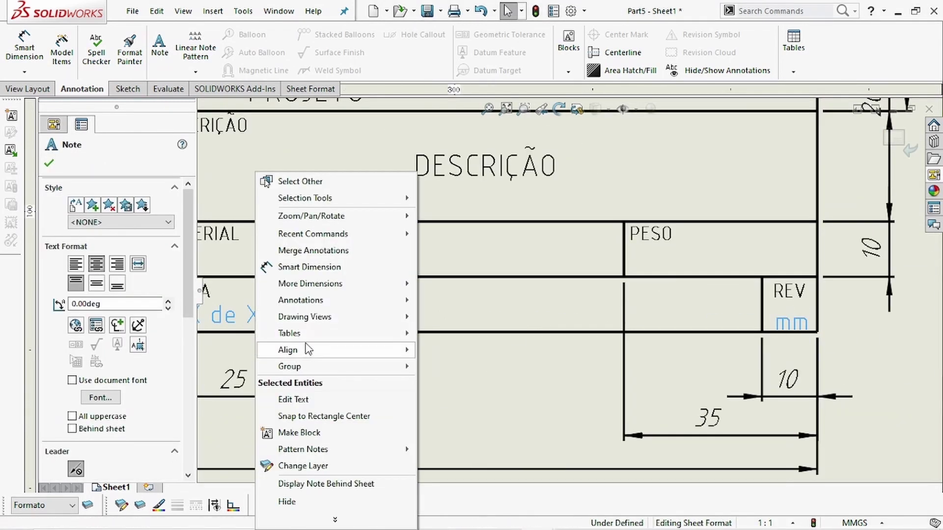
mouse_move(288, 350)
click(467, 385)
scroll(814, 330, down, 2)
scroll(674, 312, down, 3)
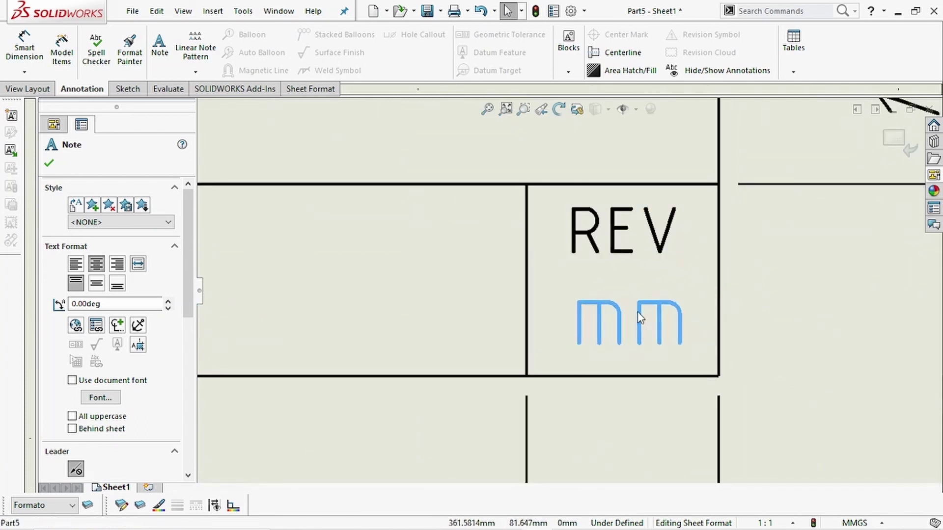
drag(640, 319, 638, 315)
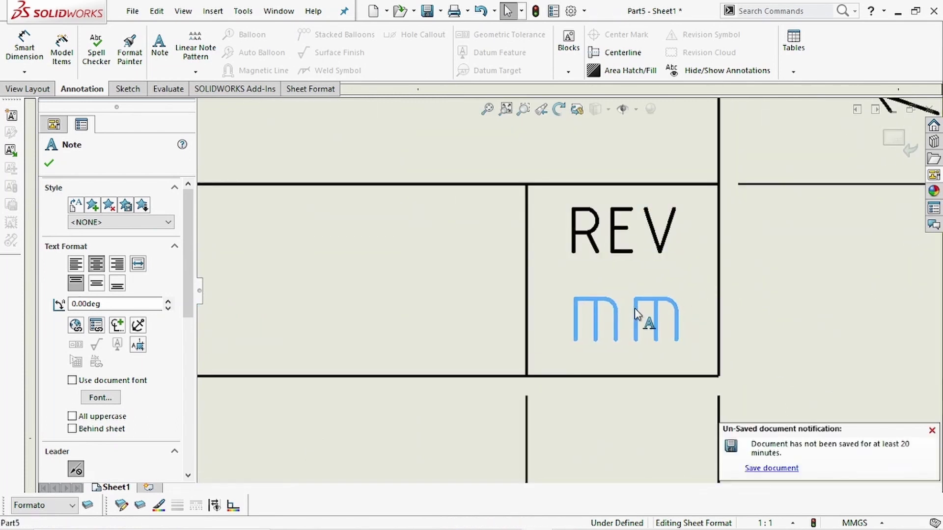
double_click(637, 314)
text(X)
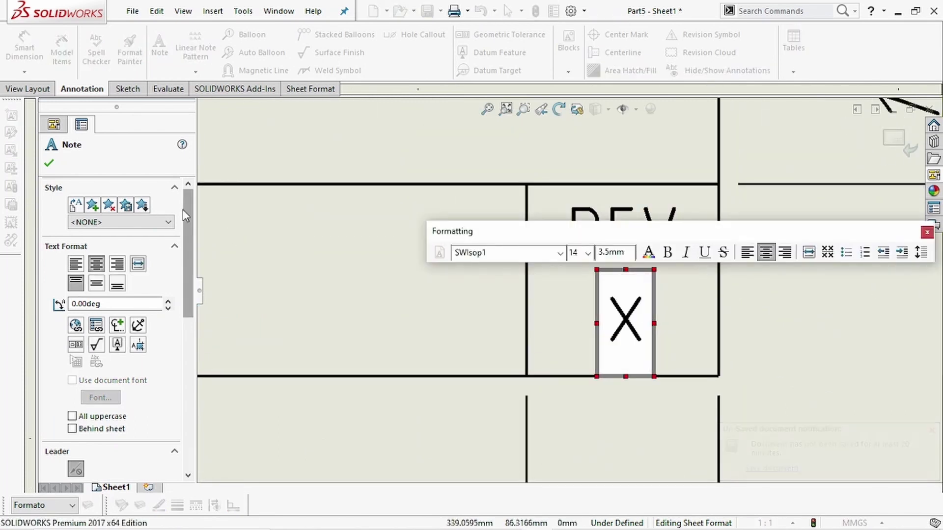
click(49, 163)
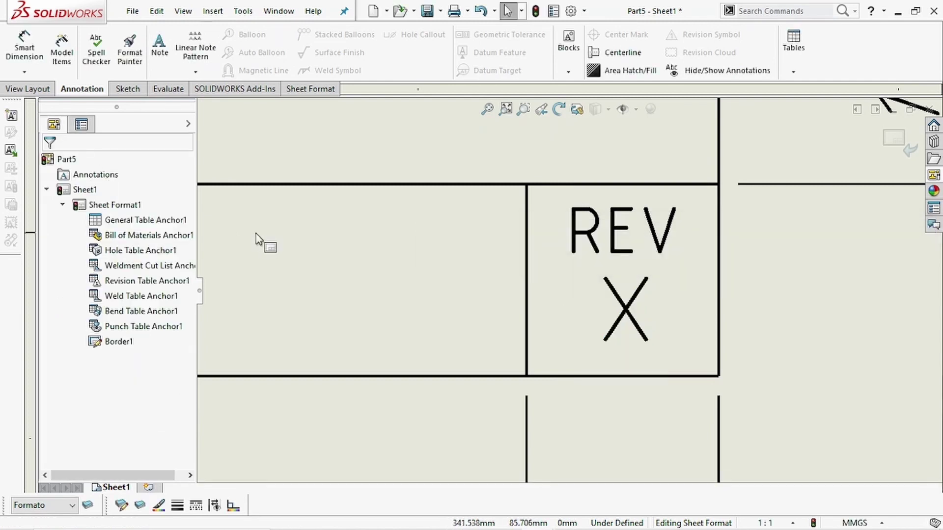
scroll(539, 325, up, 3)
- Copy the FOLHA 'X de X' note into the MATERIAL cell of the title block
scroll(539, 324, up, 2)
scroll(314, 288, up, 2)
scroll(442, 265, up, 1)
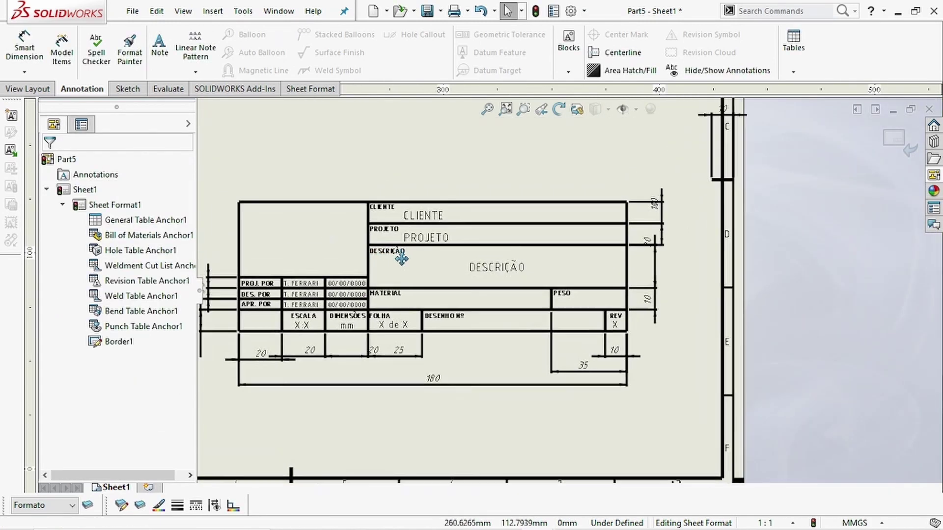
scroll(486, 256, down, 2)
scroll(517, 270, down, 2)
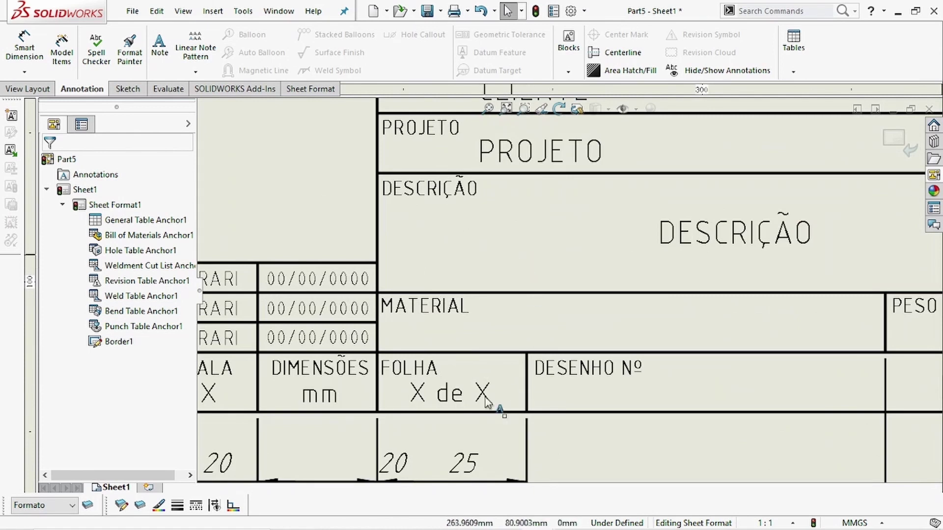
scroll(436, 378, up, 1)
scroll(505, 278, down, 2)
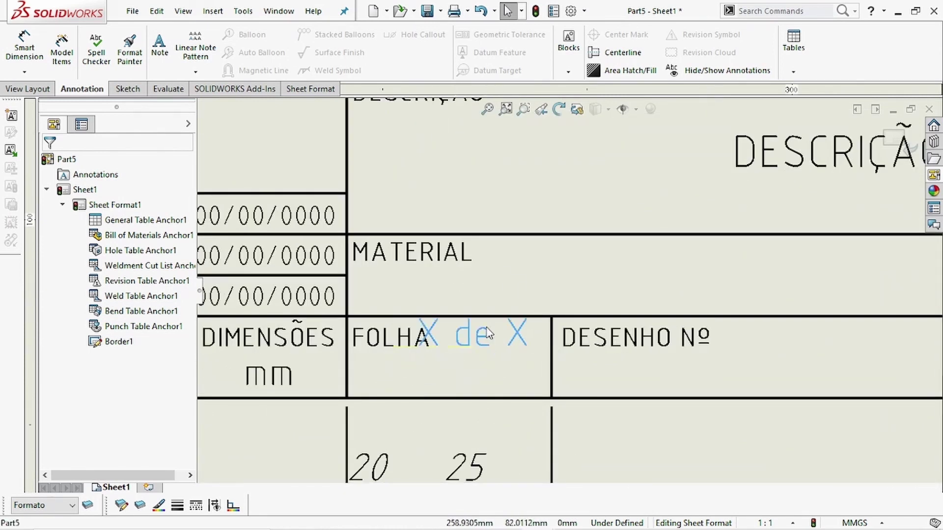
ctrl+drag(514, 287, 514, 295)
double_click(513, 297)
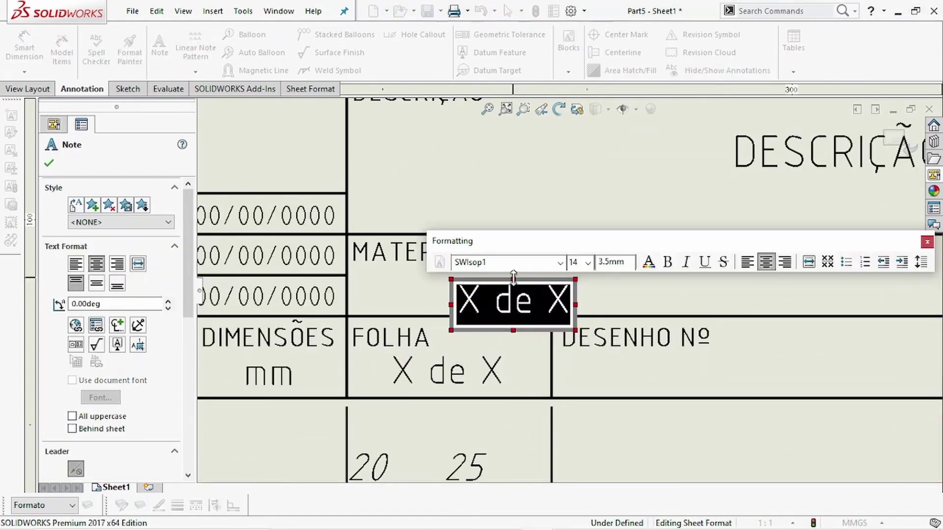
scroll(407, 259, up, 3)
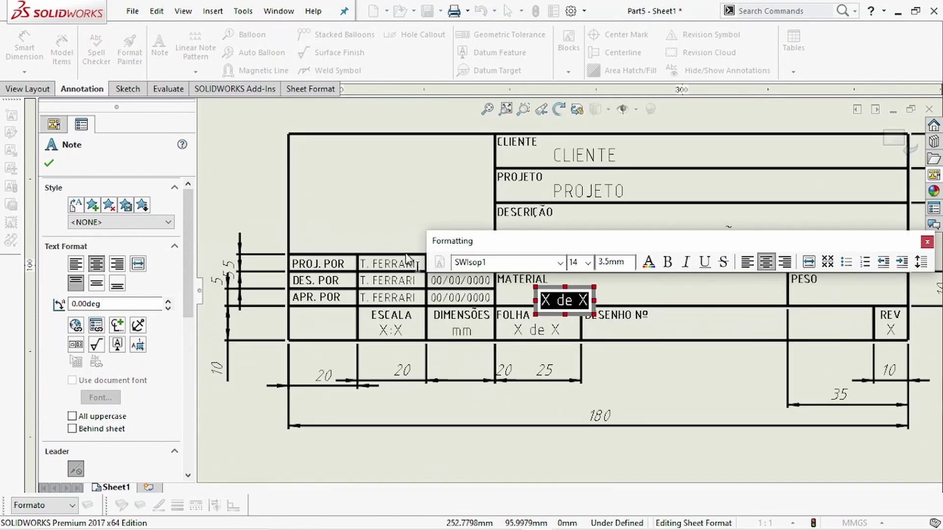
click(416, 322)
- Set the copied X de X note's text alignment to Center
scroll(545, 366, down, 1)
scroll(693, 260, down, 1)
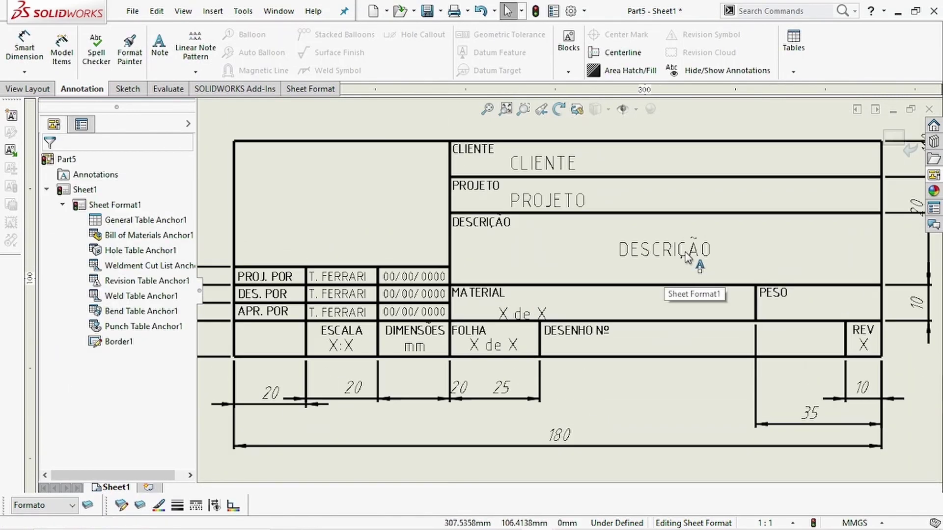
scroll(658, 263, down, 2)
scroll(570, 281, down, 1)
scroll(570, 287, up, 1)
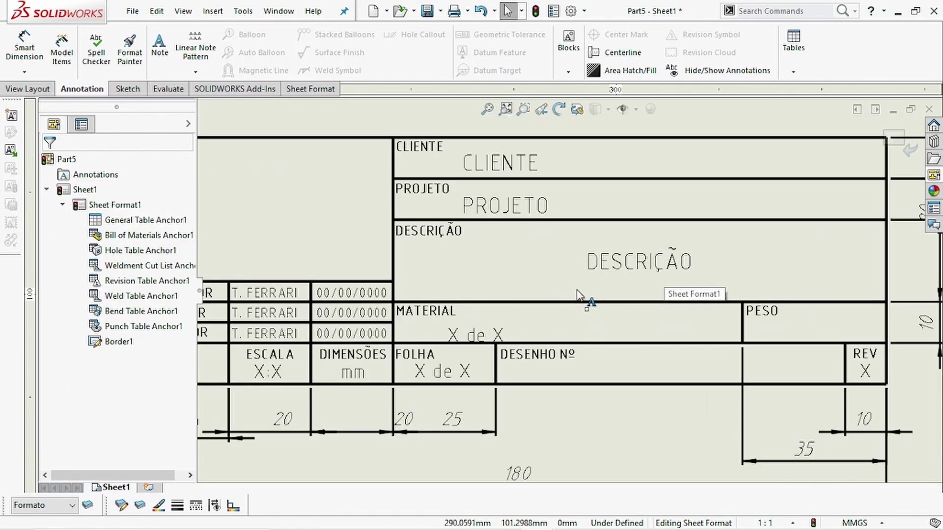
scroll(565, 304, down, 3)
double_click(439, 361)
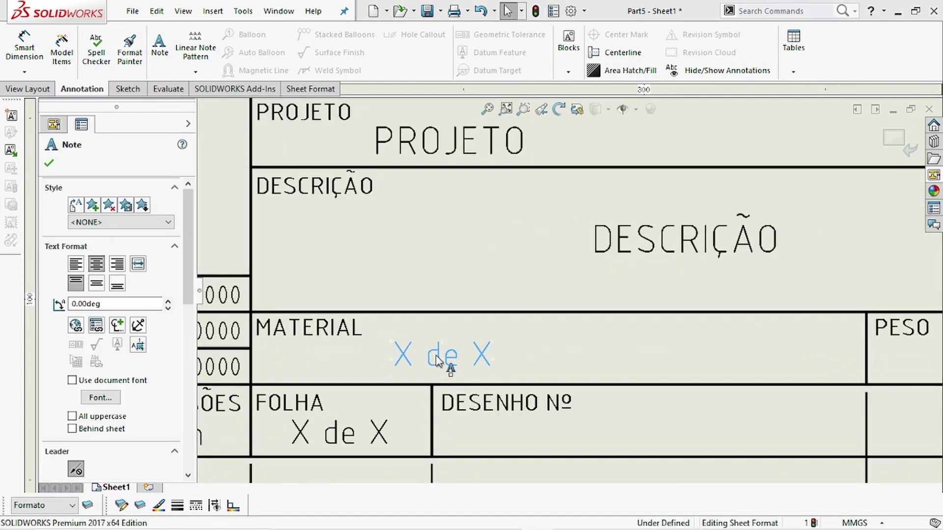
click(712, 320)
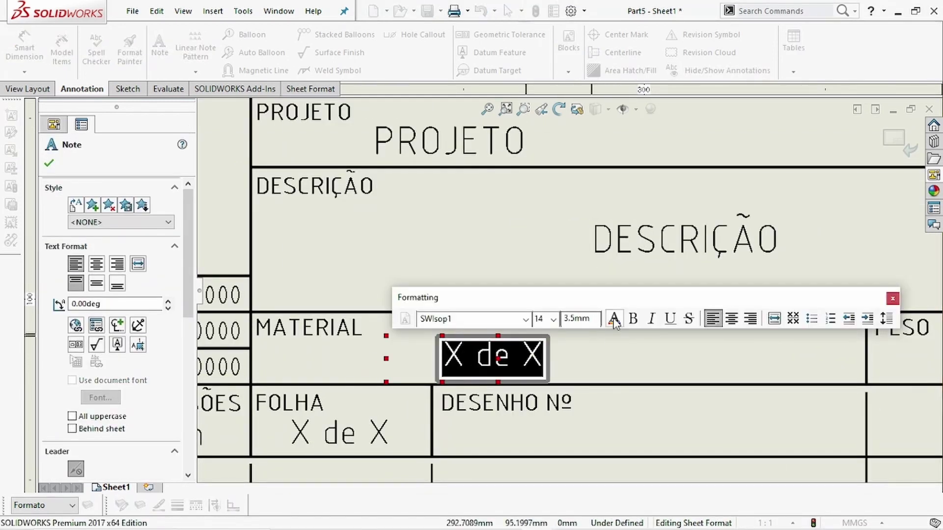
click(50, 165)
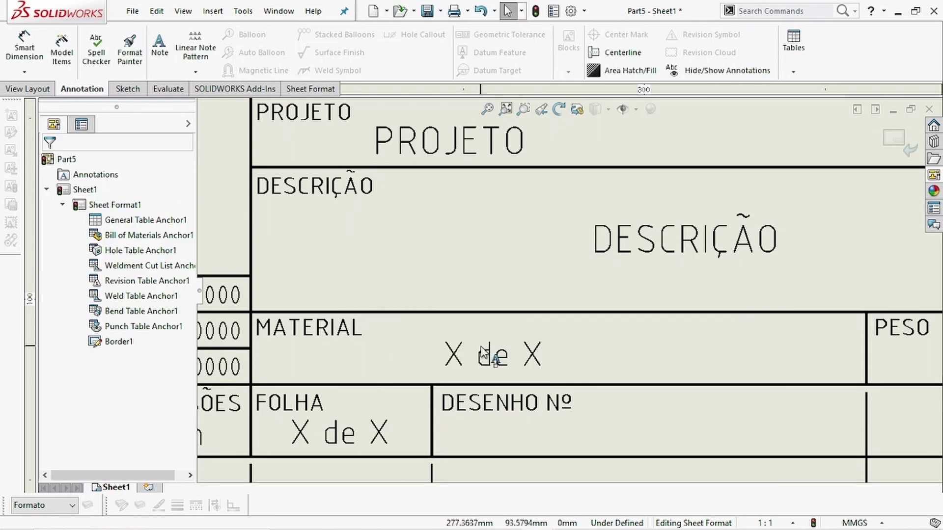
click(457, 353)
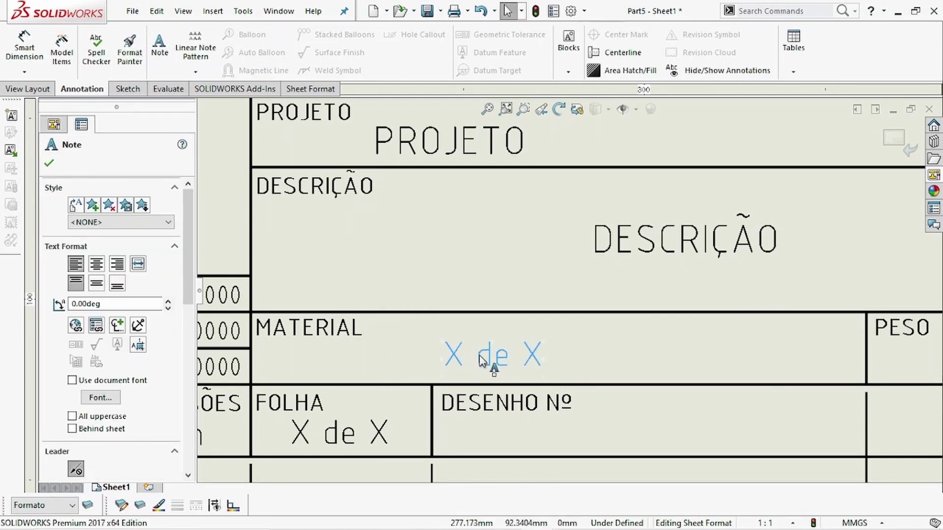
double_click(511, 354)
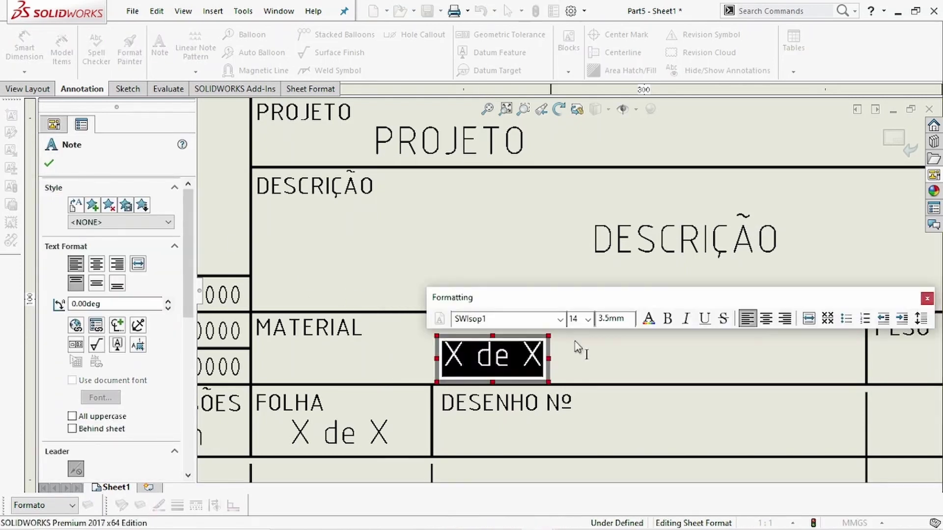
click(766, 319)
click(49, 164)
- Nudge the X de X note slightly left to sit centred in its cell
scroll(537, 362, up, 3)
scroll(531, 346, down, 2)
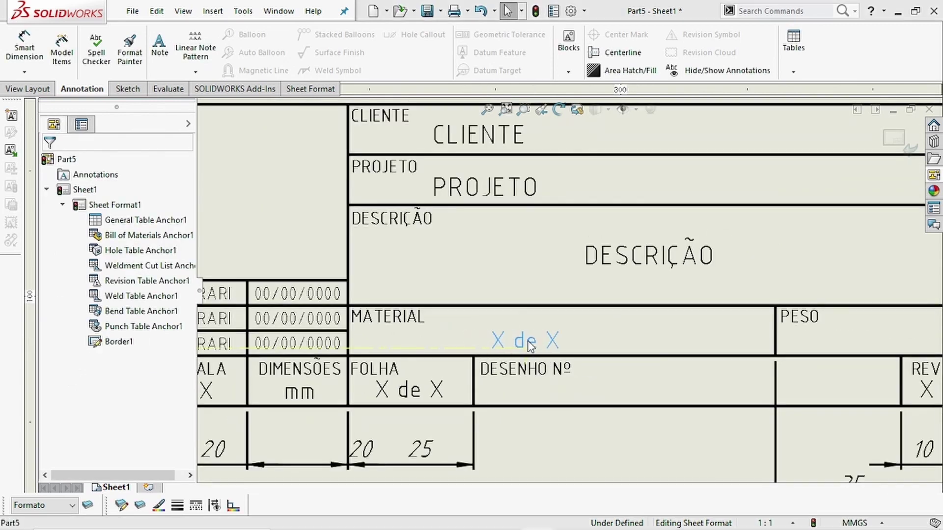
click(584, 335)
scroll(586, 335, down, 1)
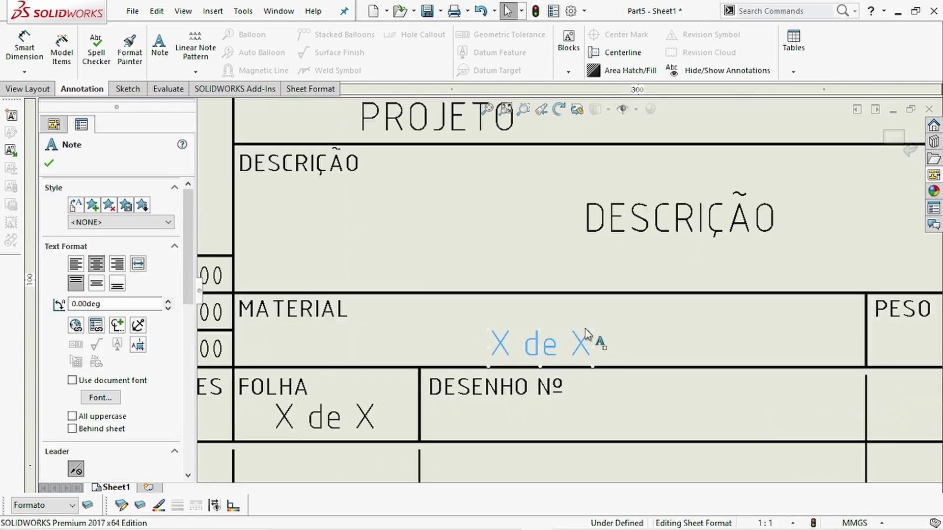
drag(541, 368, 538, 367)
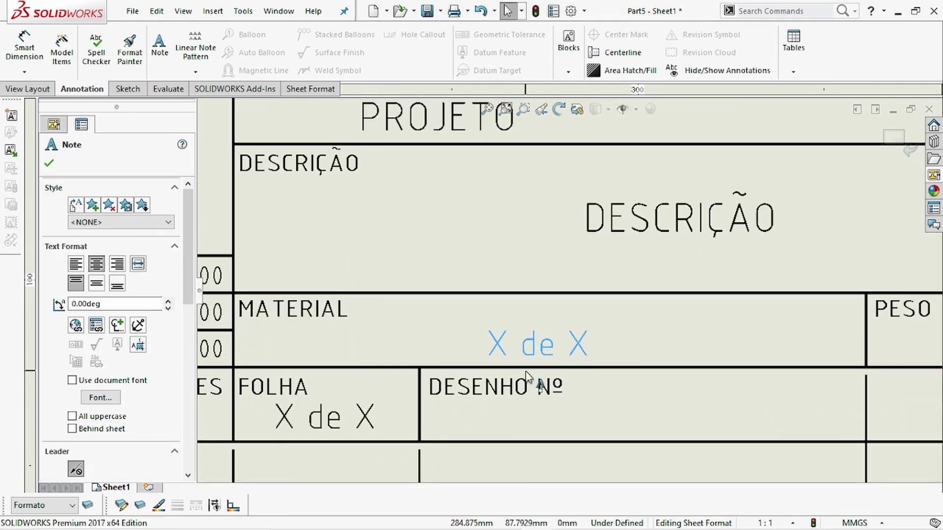
- Change the copied note's text to 'MATERIAL'
scroll(540, 339, up, 1)
double_click(549, 340)
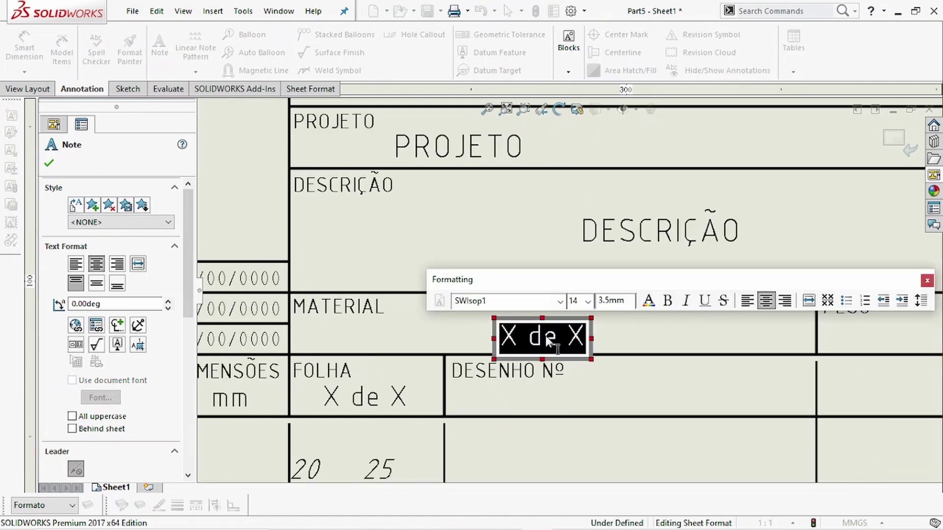
text(mTERIAL)
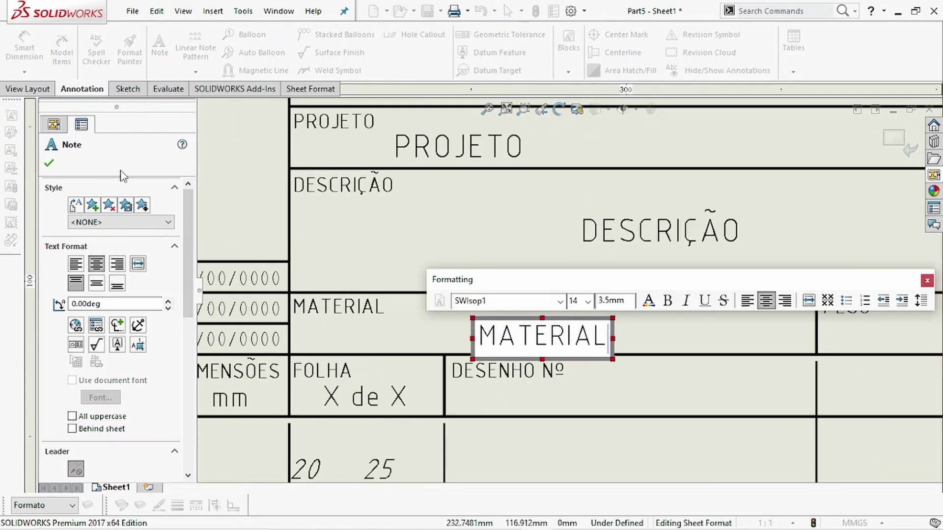
click(48, 162)
- Copy the MATERIAL note into the PESO cell, aligned horizontally with the original
scroll(446, 267, up, 2)
scroll(715, 305, down, 2)
scroll(745, 288, down, 1)
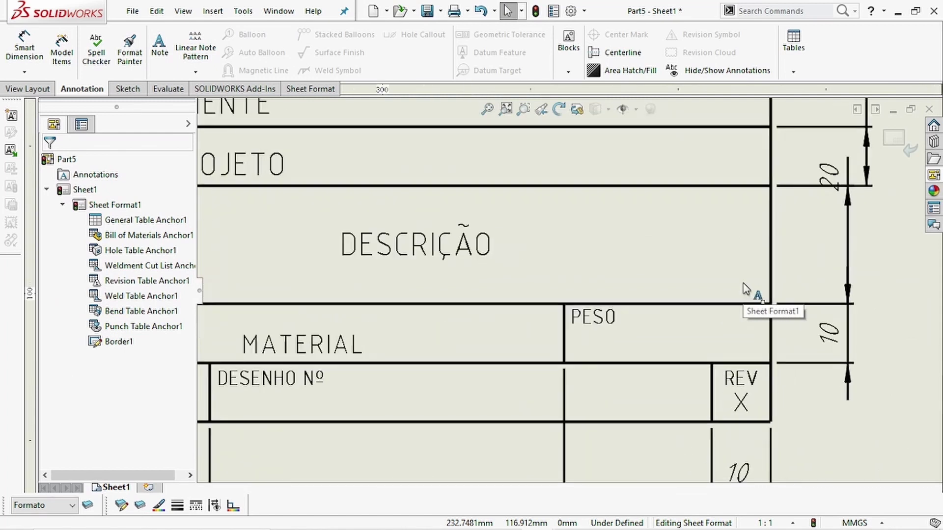
scroll(696, 334, down, 1)
drag(321, 351, 754, 363)
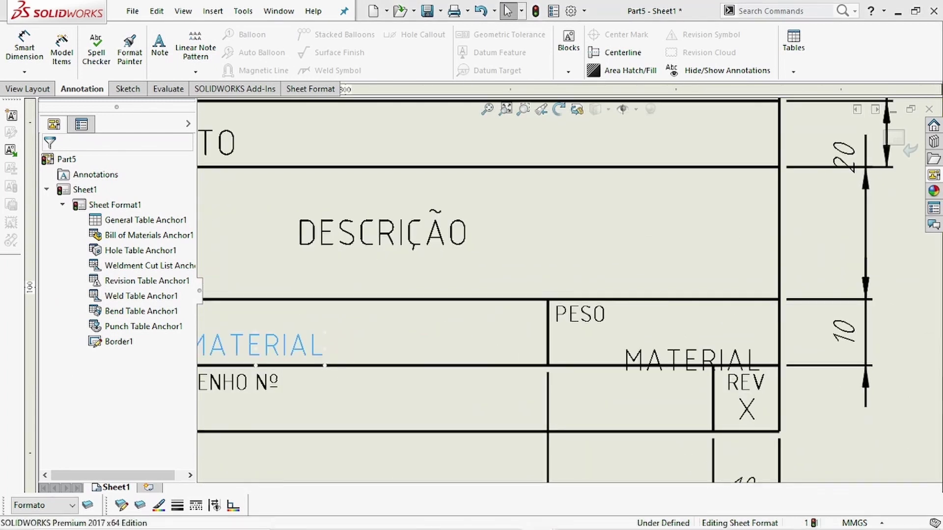
scroll(685, 322, down, 1)
scroll(697, 339, down, 2)
scroll(572, 339, up, 2)
scroll(521, 339, up, 1)
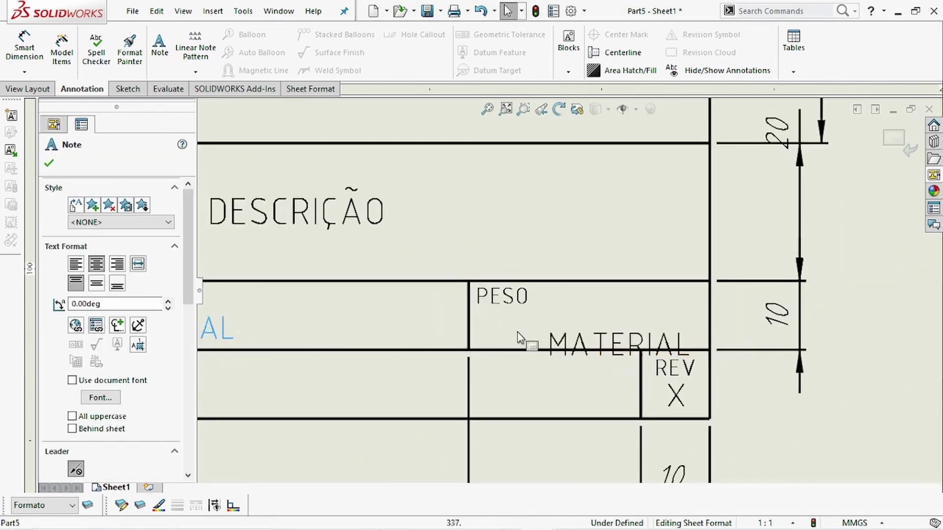
right_click(560, 338)
click(798, 382)
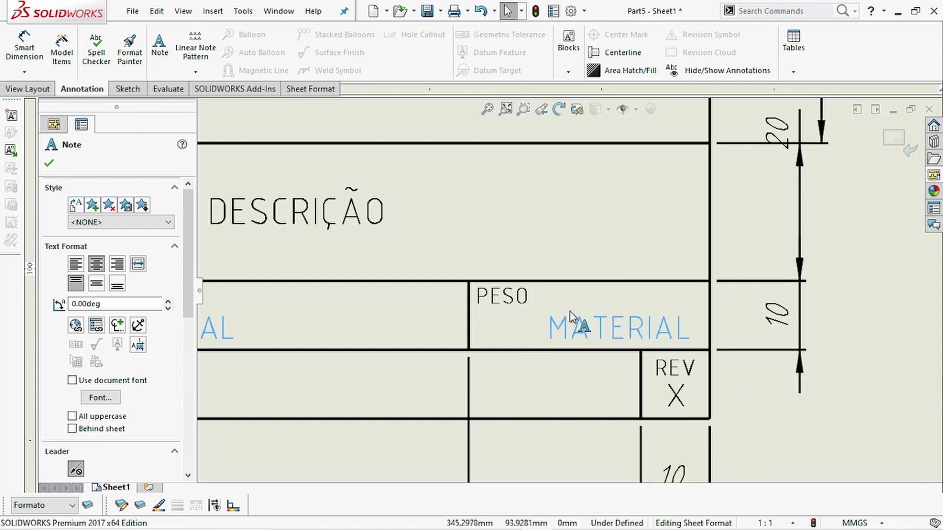
scroll(569, 317, down, 2)
key(Escape)
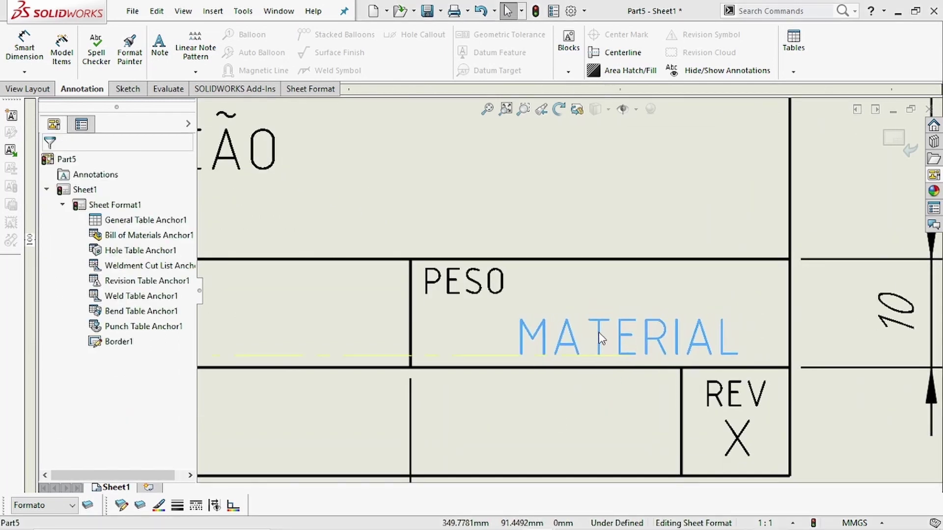
drag(586, 333, 583, 333)
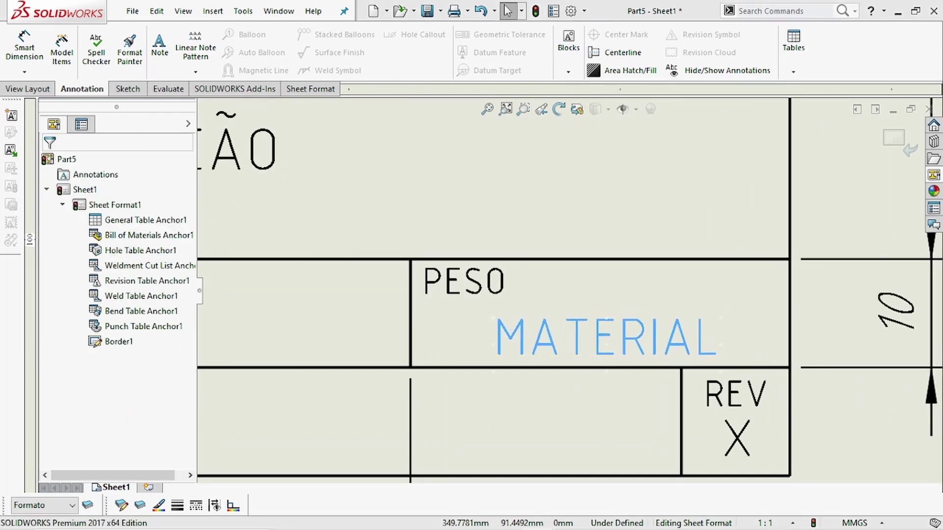
- Change the note in the PESO cell to the weight placeholder 'X g'
click(584, 337)
scroll(495, 358, up, 2)
scroll(523, 322, up, 1)
scroll(587, 309, down, 2)
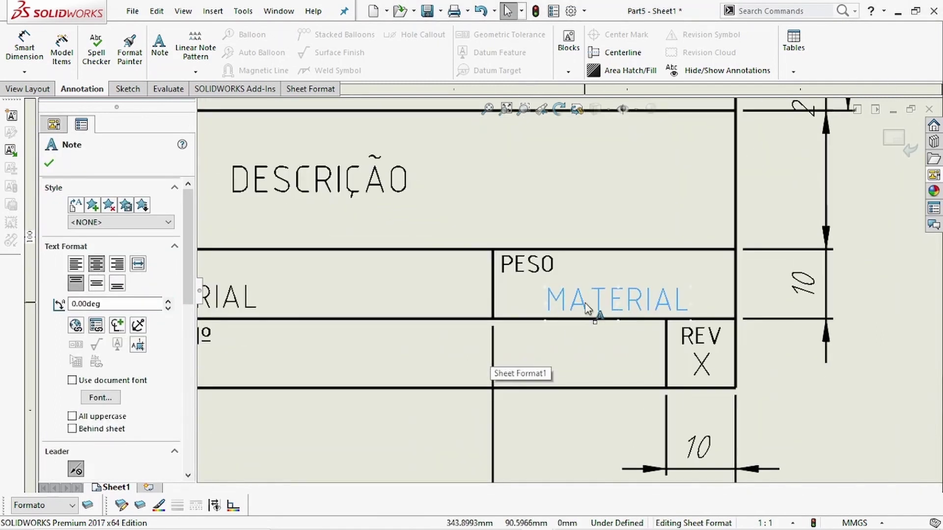
double_click(587, 310)
key(Escape)
scroll(299, 317, down, 3)
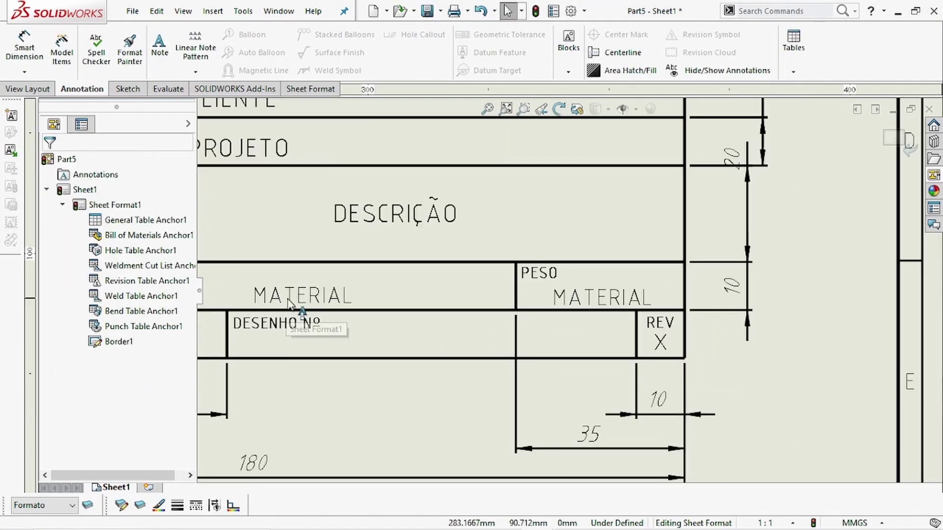
click(301, 295)
scroll(616, 283, up, 1)
scroll(616, 284, up, 2)
click(657, 322)
scroll(663, 327, up, 1)
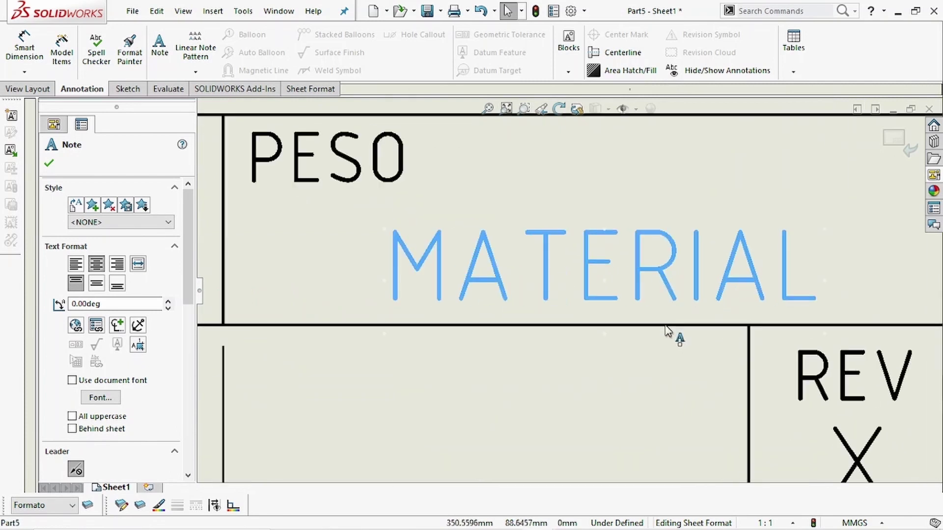
scroll(670, 330, up, 1)
scroll(540, 290, down, 1)
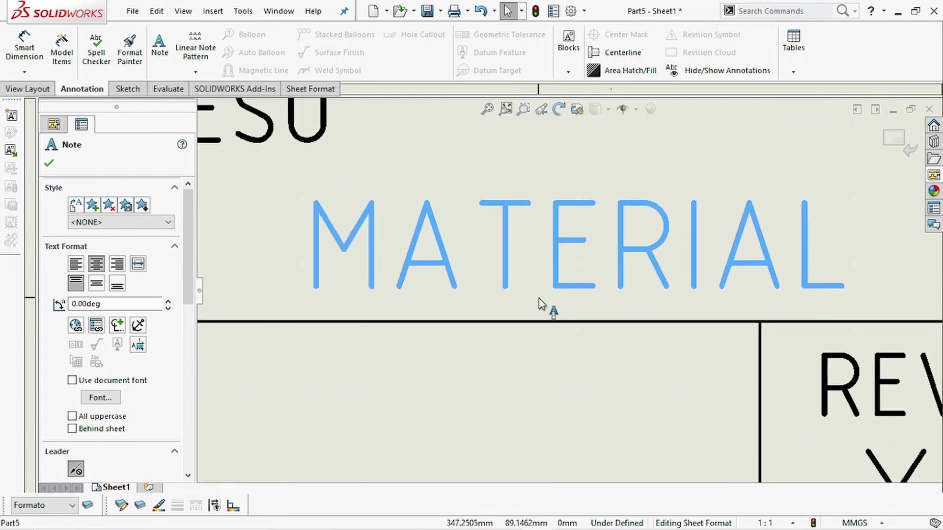
scroll(540, 302, down, 3)
scroll(550, 283, up, 2)
scroll(570, 310, up, 2)
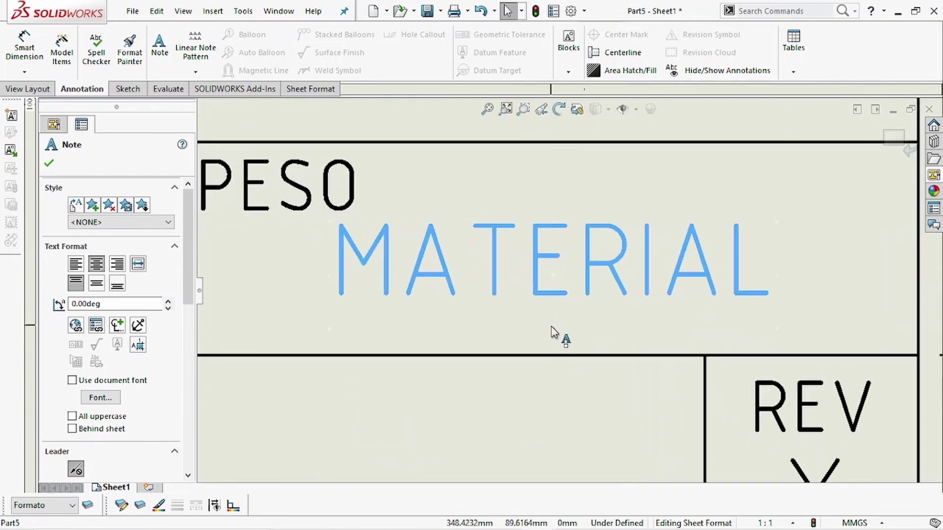
click(518, 388)
scroll(432, 406, down, 2)
scroll(467, 307, down, 1)
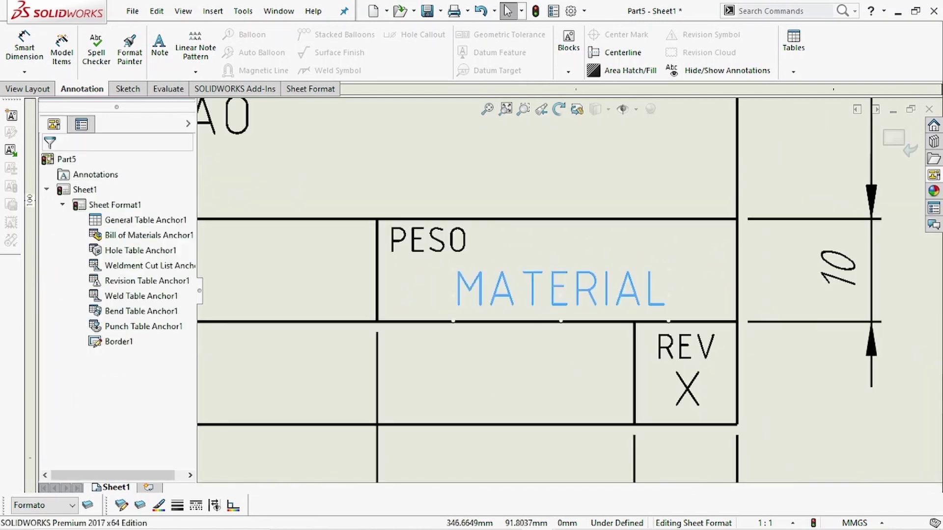
double_click(541, 283)
text(X)
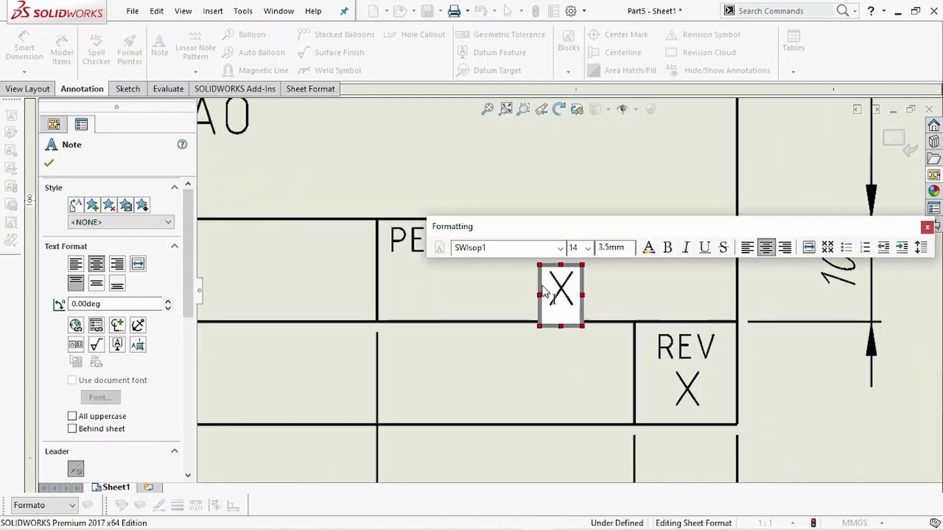
text( g)
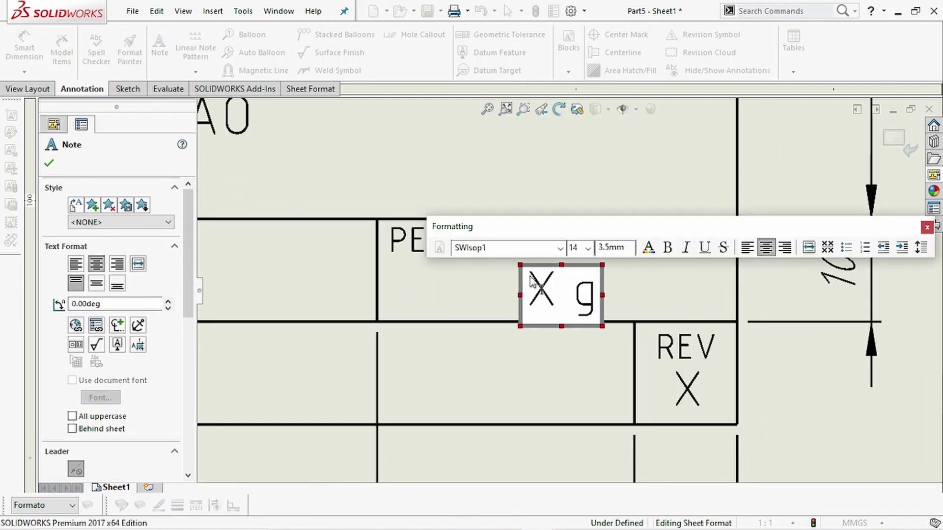
click(50, 166)
- Copy the MATERIAL note into the DESENHO Nº cell and centre it there
scroll(480, 246, down, 4)
scroll(358, 274, up, 1)
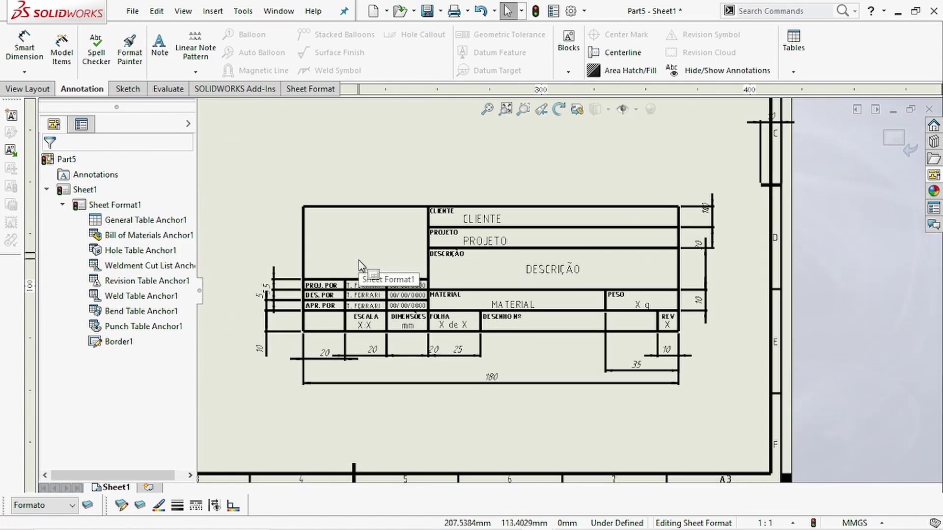
scroll(380, 343, up, 1)
scroll(380, 343, up, 2)
scroll(572, 335, up, 1)
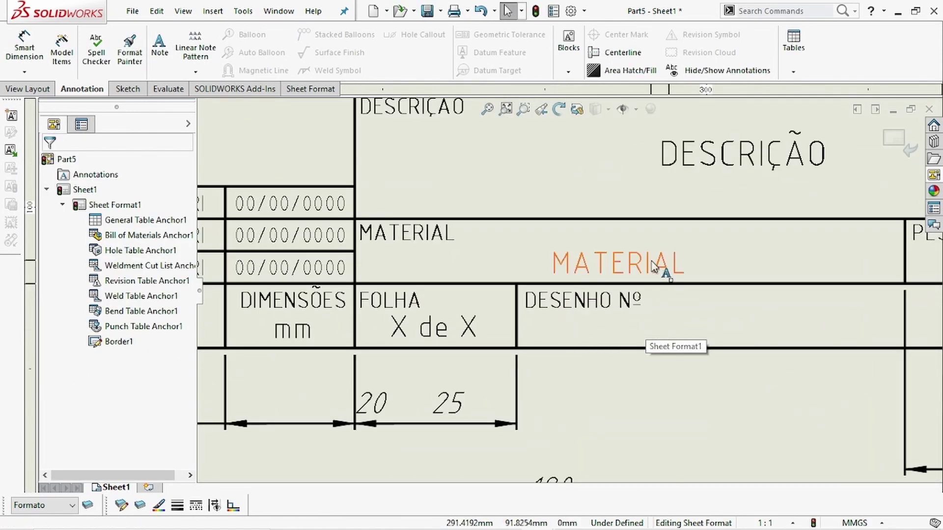
drag(653, 267, 673, 293)
drag(730, 326, 730, 334)
scroll(700, 285, up, 2)
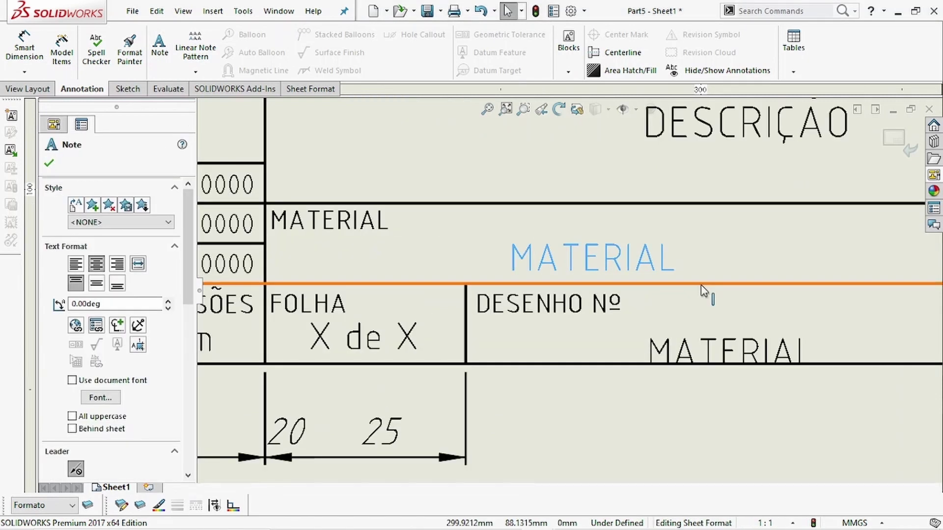
scroll(752, 337, down, 2)
scroll(621, 354, up, 3)
drag(591, 347, 554, 338)
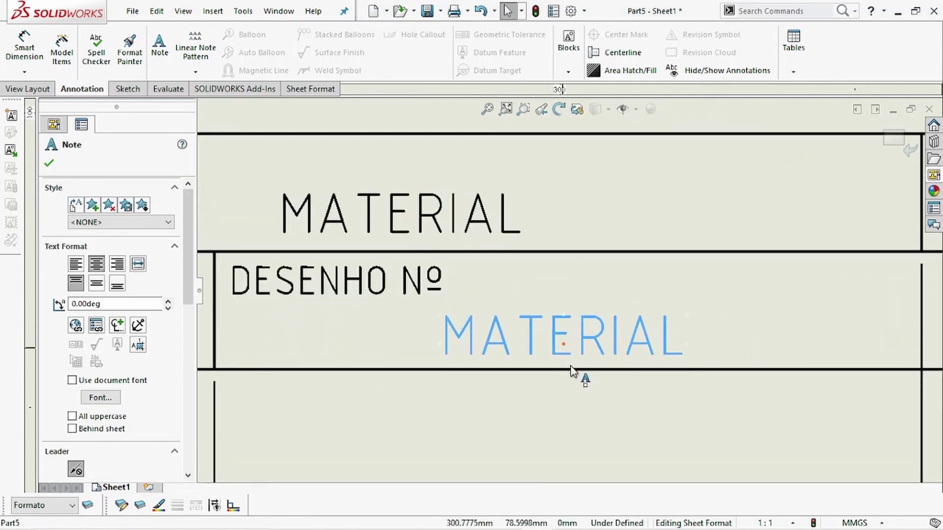
- Change the DESENHO Nº note's text to 'DESENHO'
scroll(565, 381, up, 2)
scroll(573, 367, up, 2)
scroll(577, 358, up, 2)
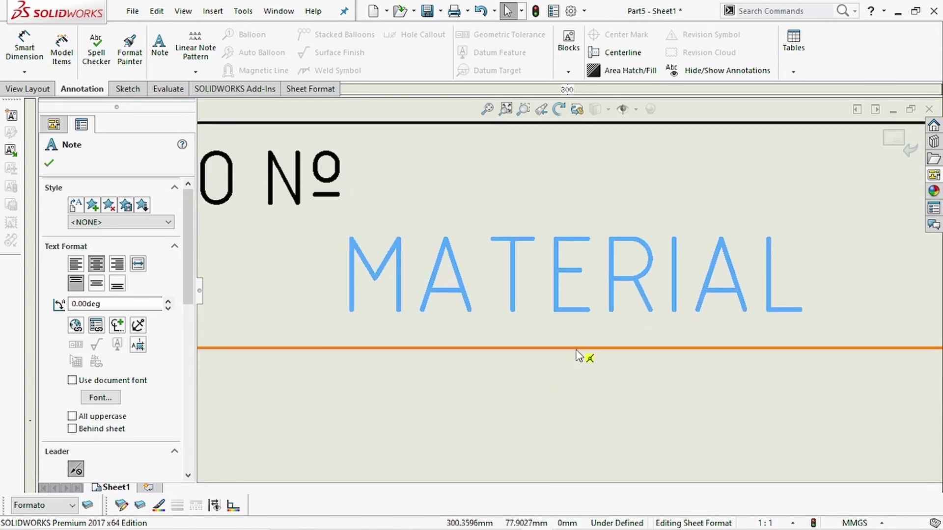
scroll(574, 354, down, 2)
scroll(564, 365, down, 2)
double_click(559, 294)
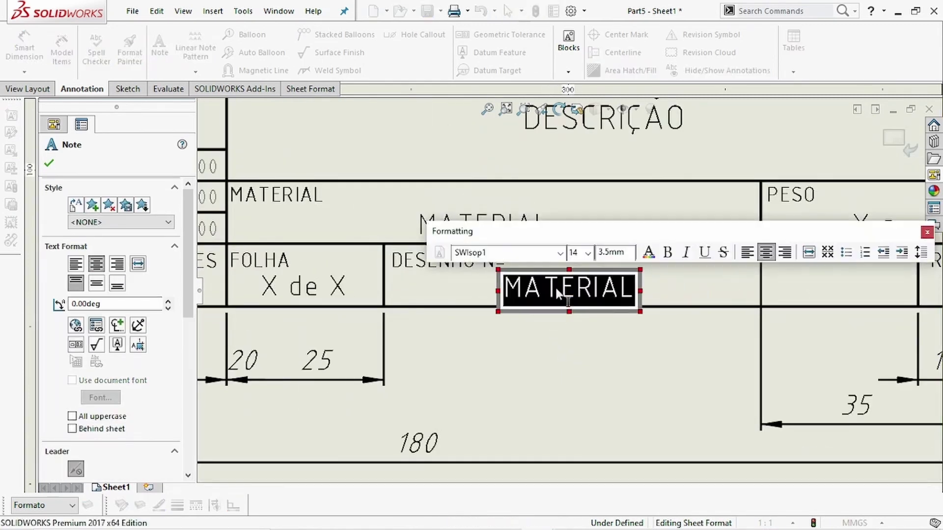
text(DESENHO)
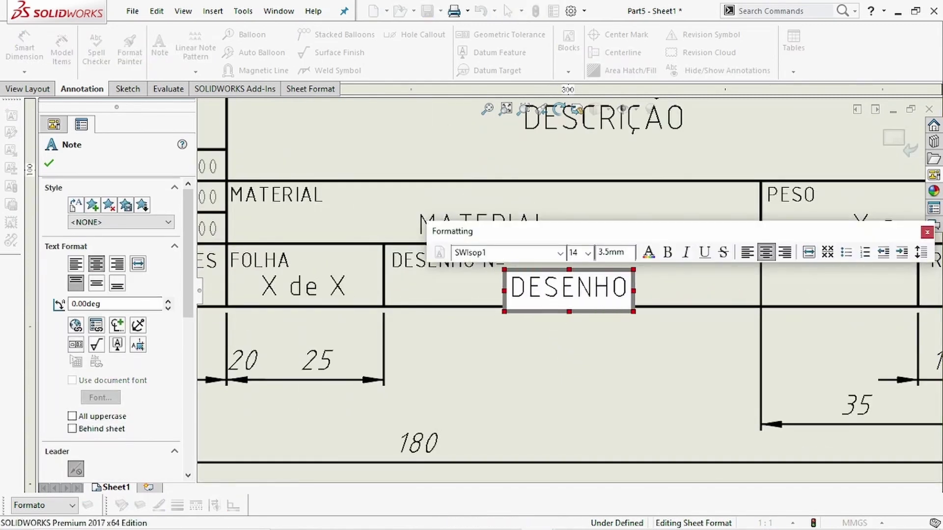
click(49, 164)
- Zoom in on the empty area beside the title block's lower-left corner
scroll(537, 317, up, 3)
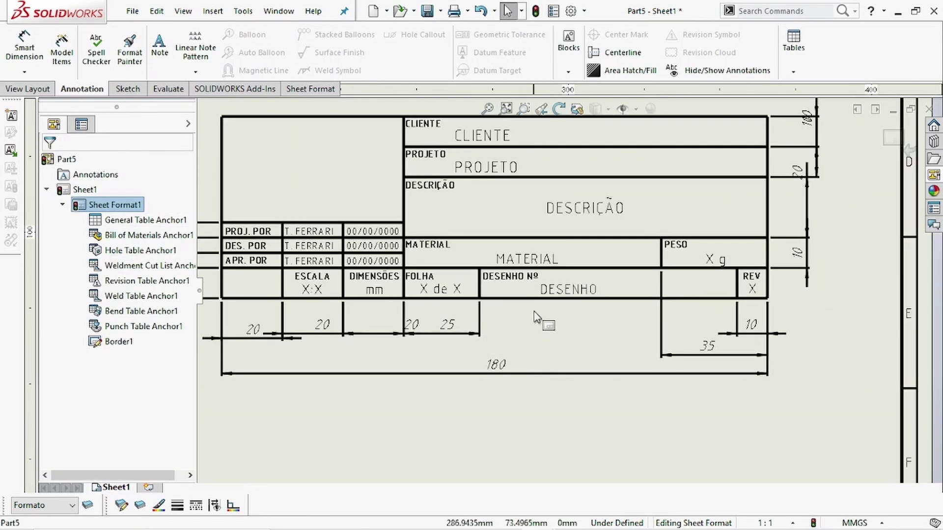
scroll(548, 313, up, 1)
scroll(369, 330, down, 2)
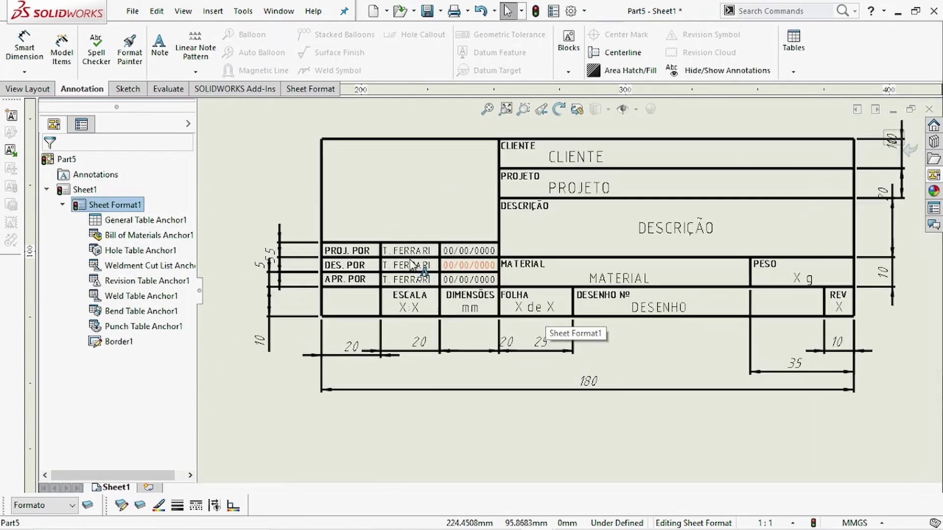
scroll(353, 250, down, 1)
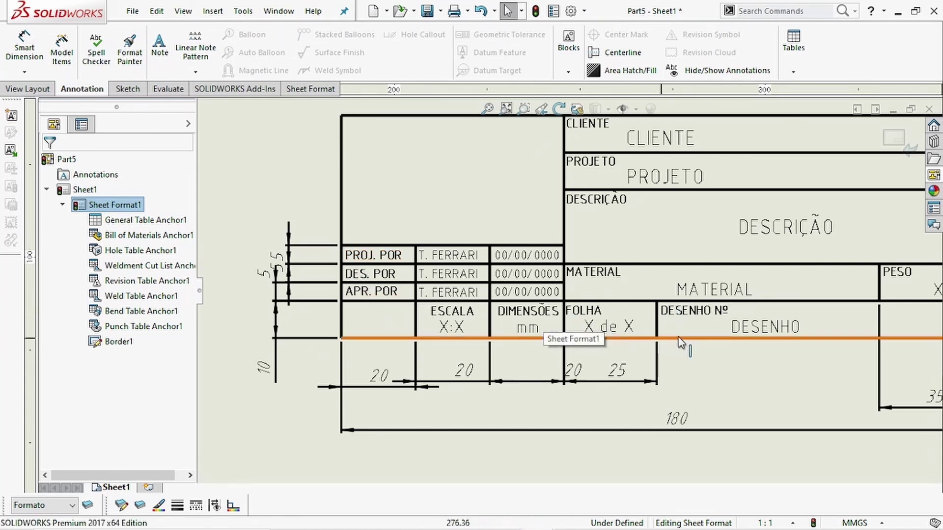
scroll(565, 291, up, 2)
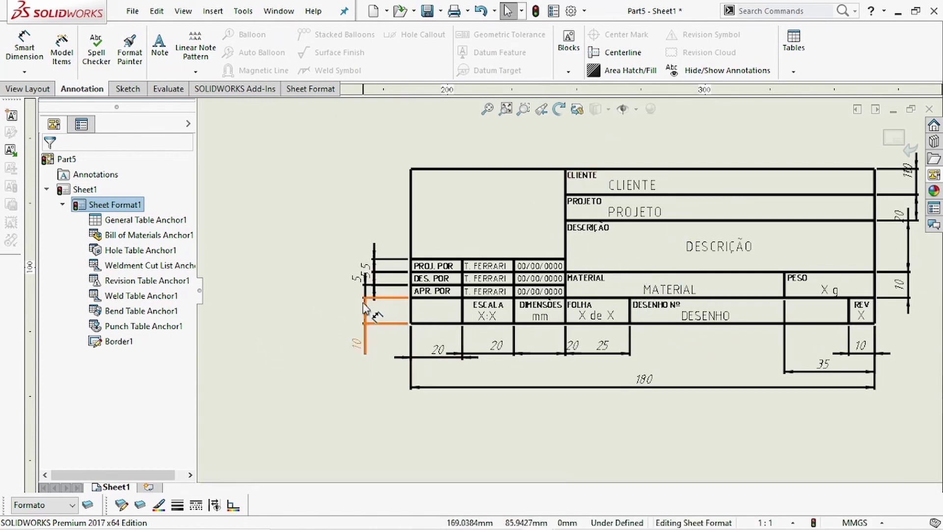
scroll(393, 315, down, 1)
scroll(399, 324, down, 2)
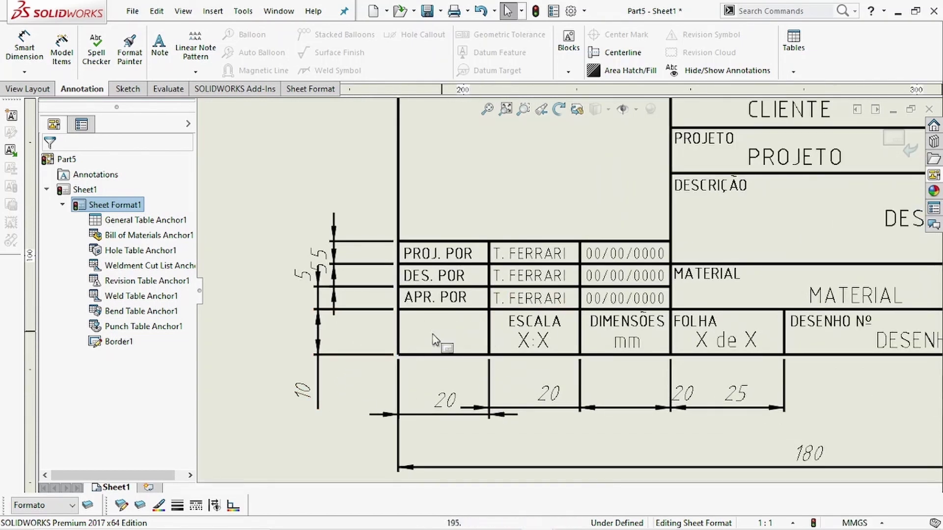
scroll(330, 347, down, 2)
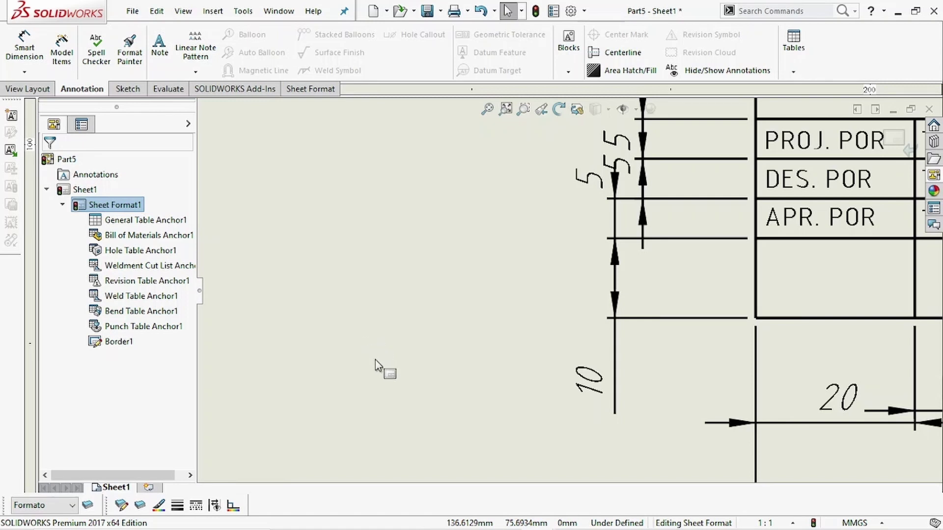
- Sketch a 17.15 mm horizontal line with its dimension placed below it
key(l)
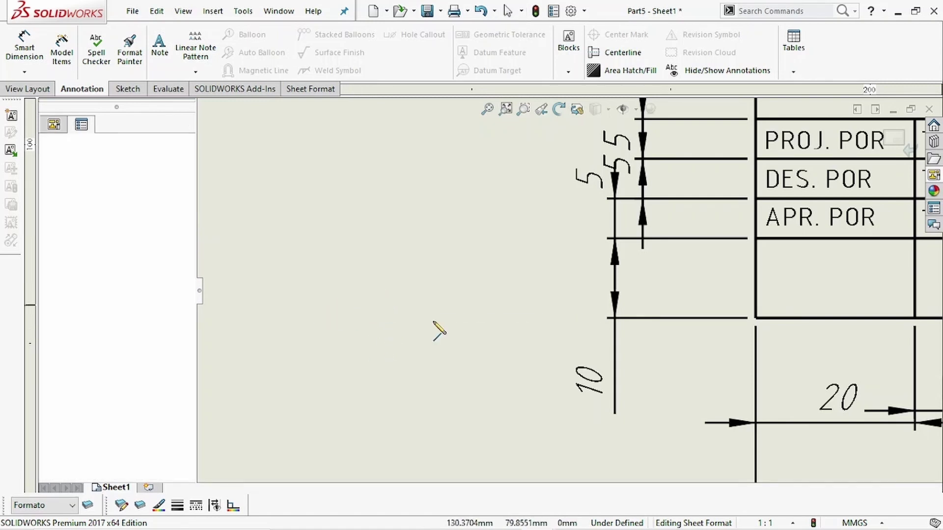
drag(315, 305, 477, 305)
text(17.15)
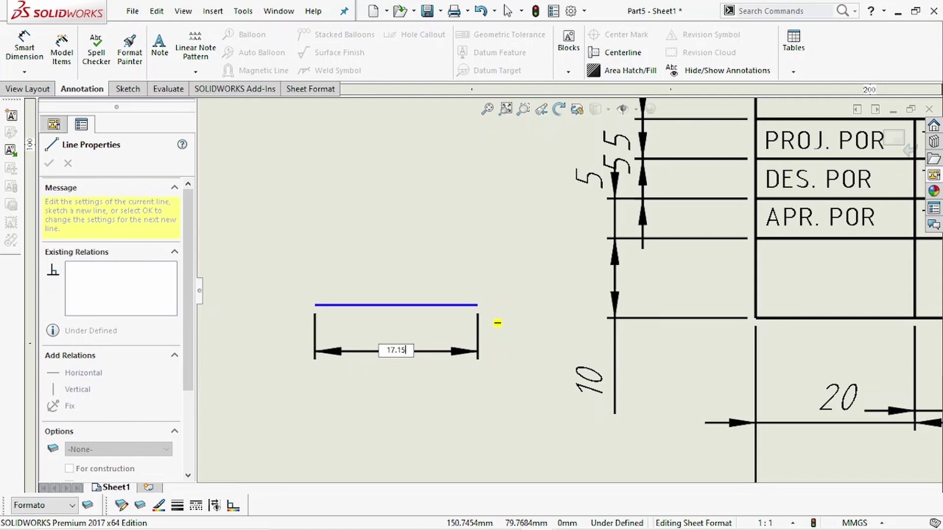
key(Return)
key(Escape)
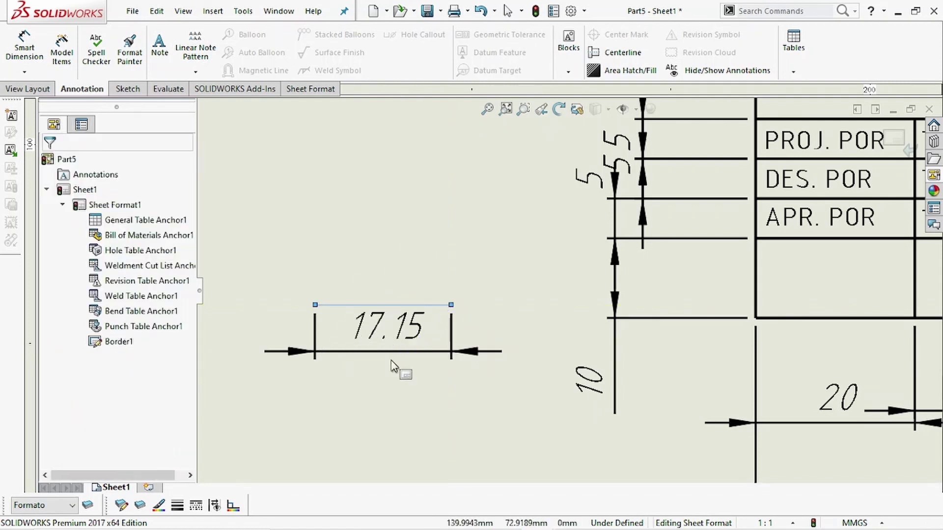
drag(399, 362, 386, 388)
key(Escape)
- Draw a vertical midpoint line centred on the horizontal line, 3.5 each side
scroll(393, 301, down, 2)
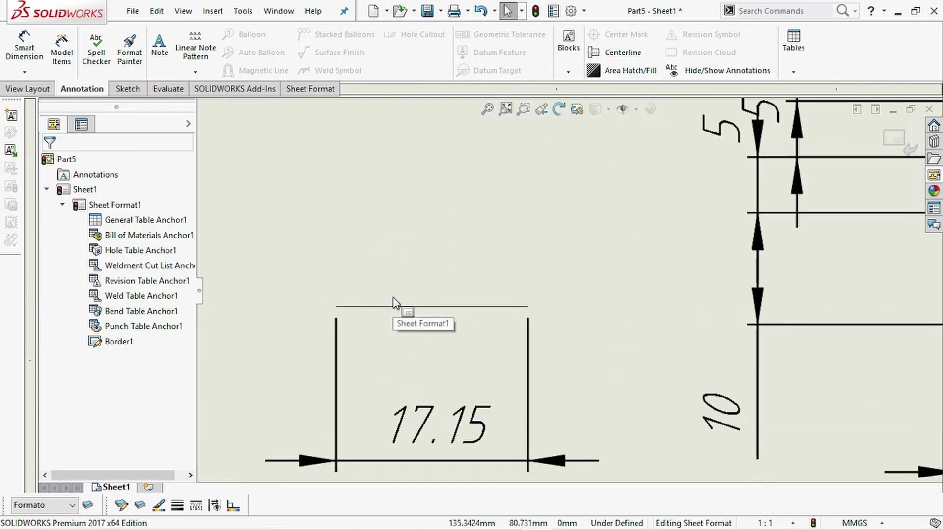
click(369, 328)
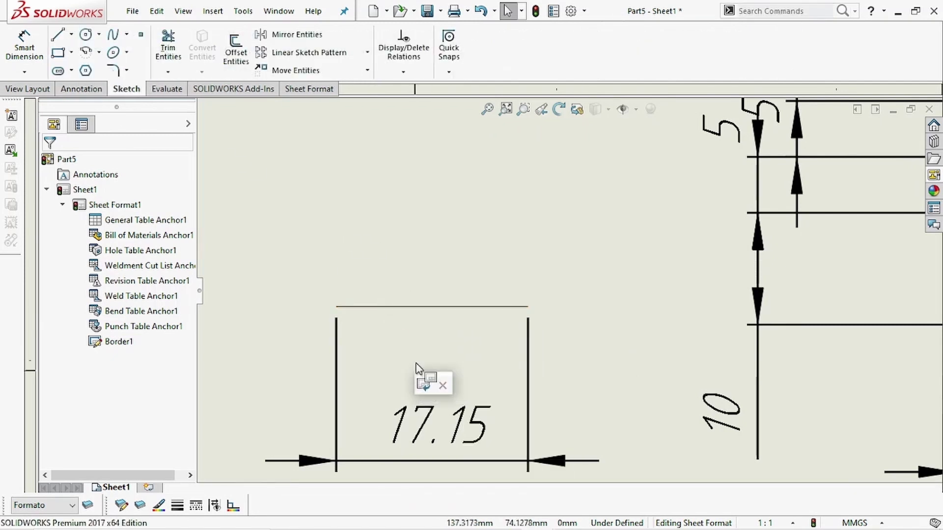
click(71, 34)
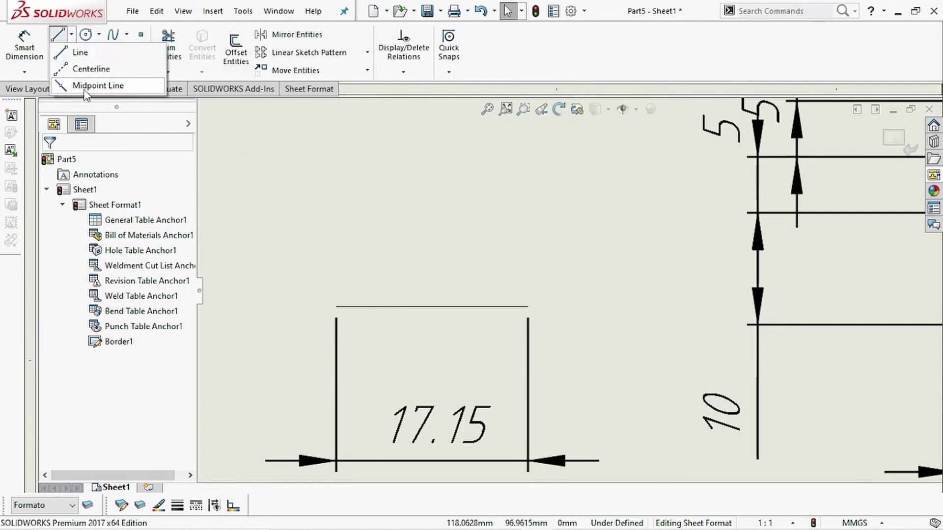
click(86, 86)
click(355, 307)
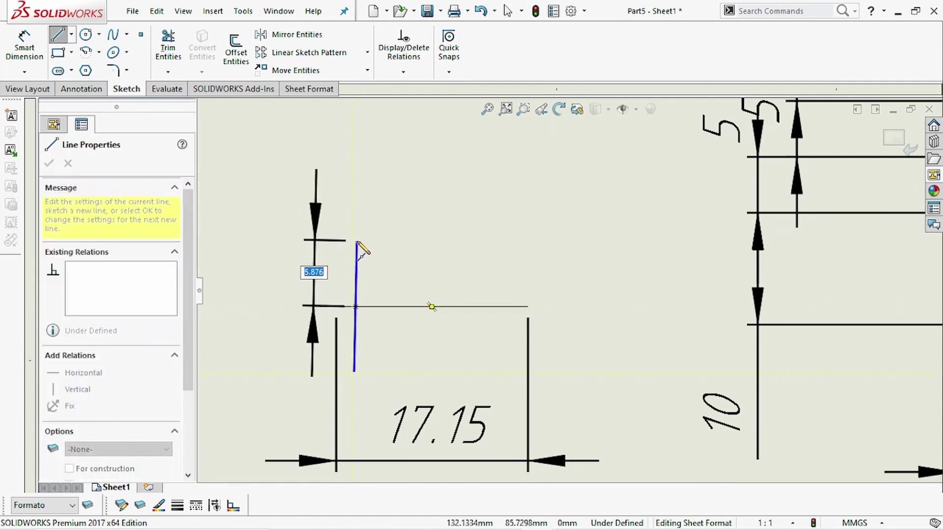
text(.5)
key(Return)
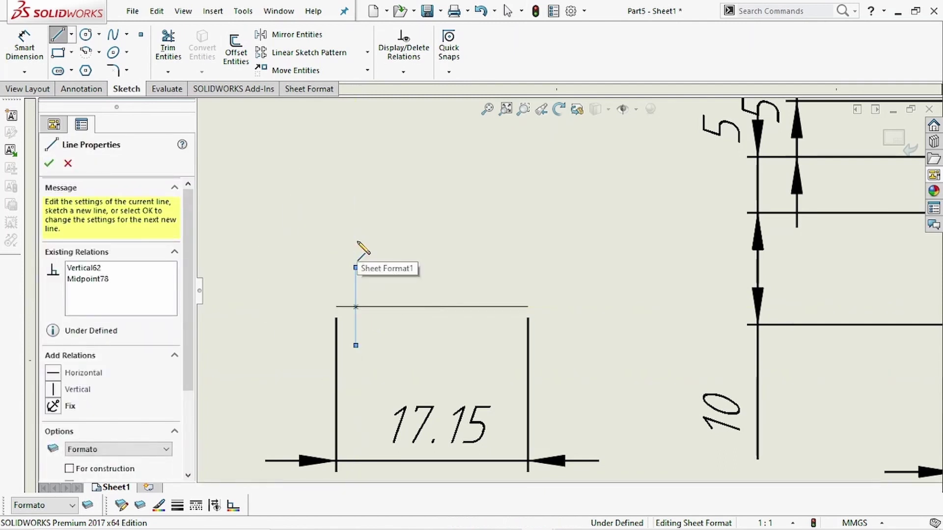
click(354, 268)
scroll(438, 269, up, 1)
scroll(433, 264, down, 2)
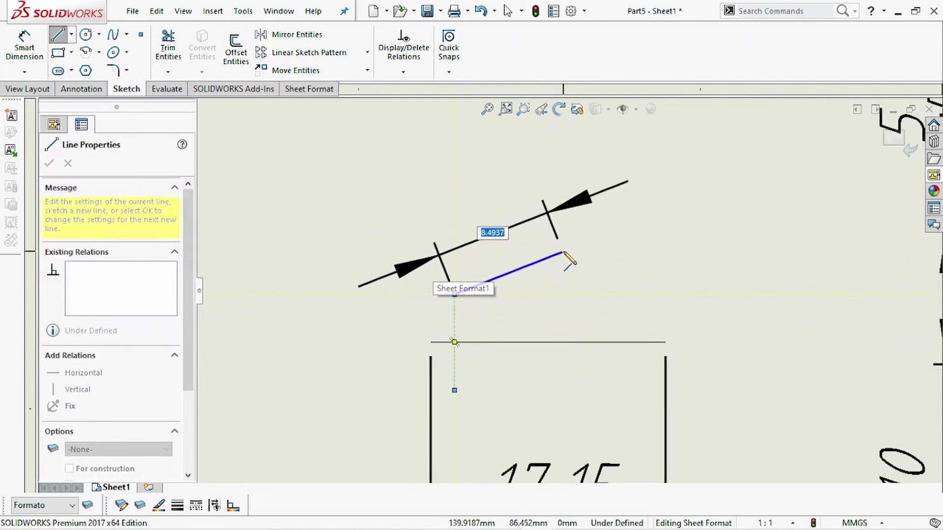
- Complete the trapezoid outline with slanted top, right vertical and slanted bottom edges
click(563, 252)
click(563, 429)
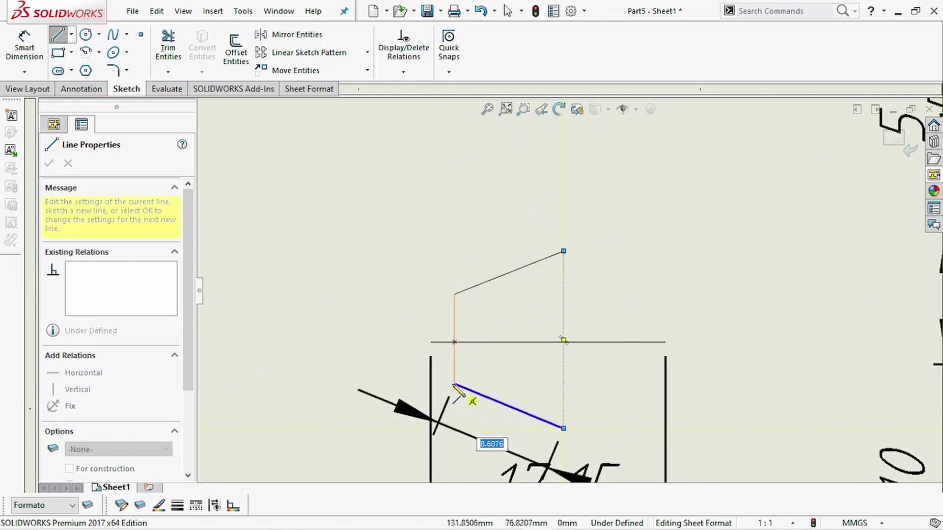
click(455, 391)
key(Escape)
- Convert the 17.15 mm horizontal line into construction geometry
scroll(568, 408, down, 1)
click(488, 319)
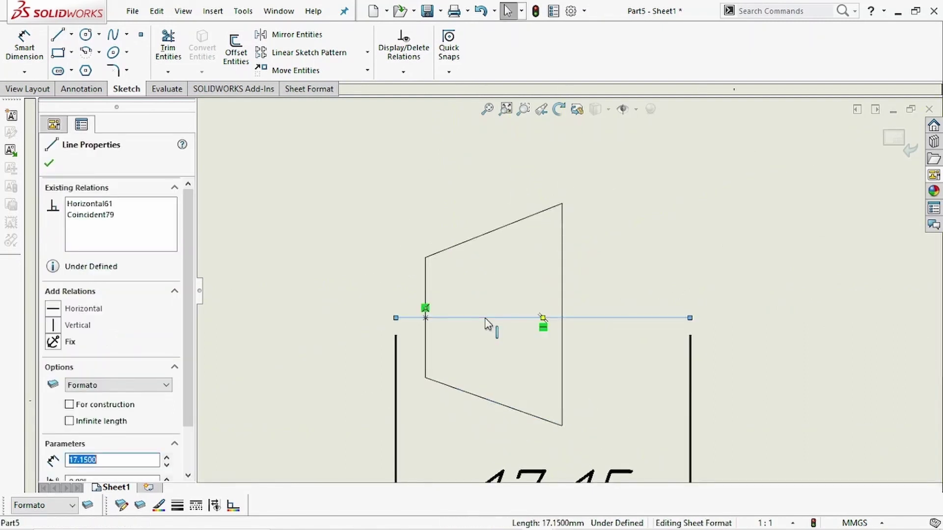
right_click(487, 321)
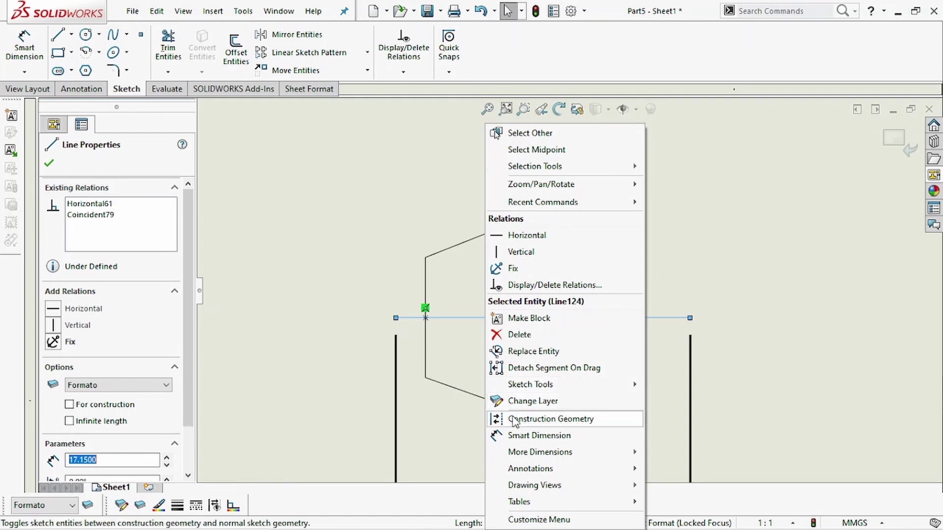
click(540, 418)
scroll(491, 398, up, 1)
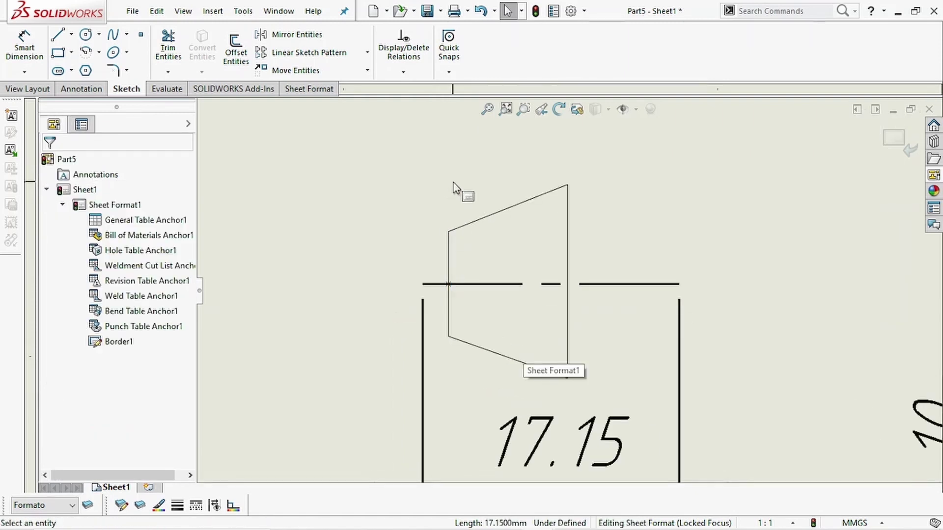
- Dimension the gap between the trapezoid's two horizontal lines to 3.50
click(448, 275)
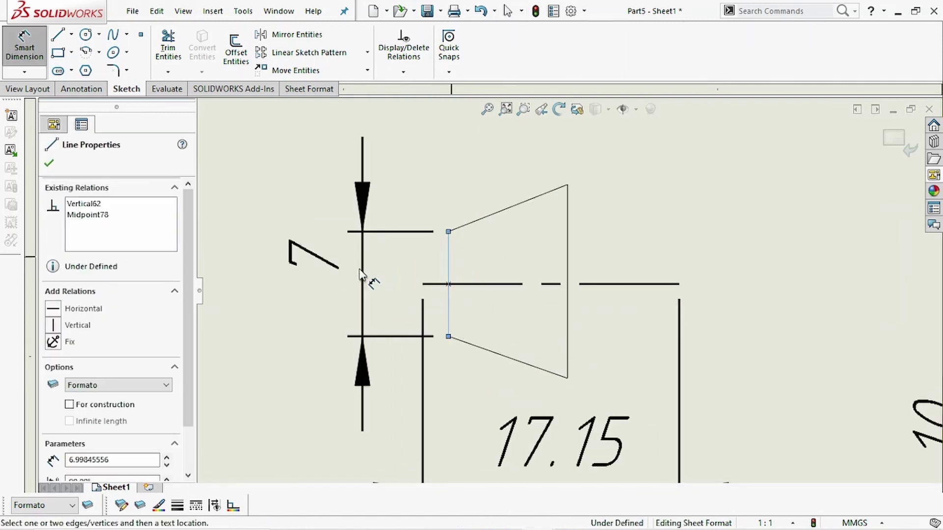
click(299, 285)
text(3)
key(Return)
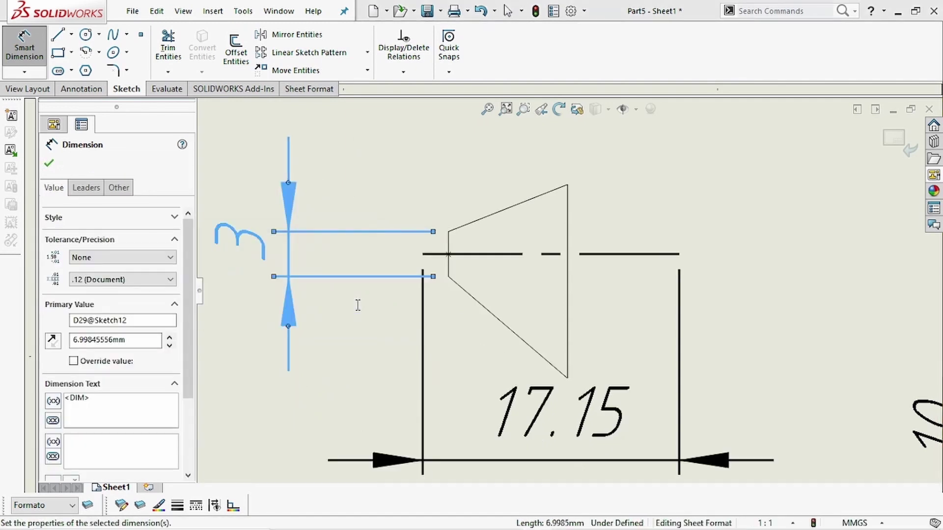
double_click(257, 243)
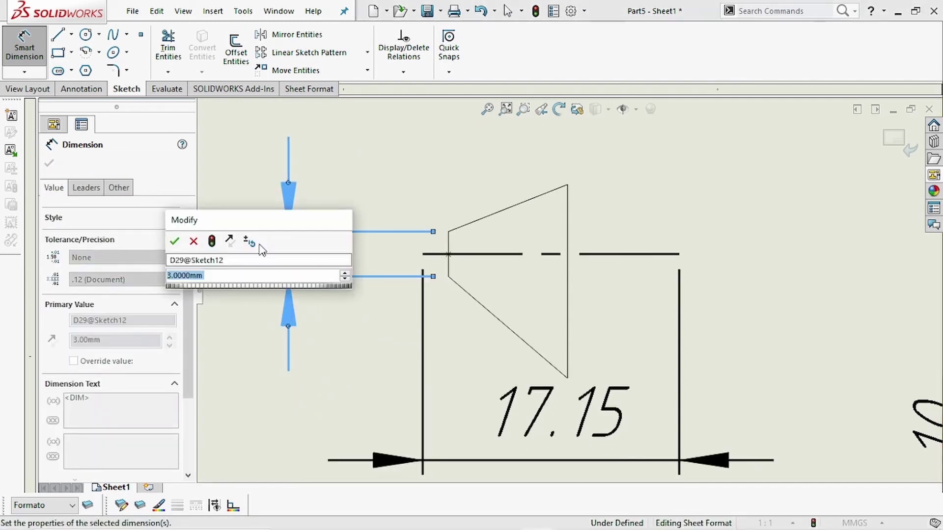
key(Return)
key(Escape)
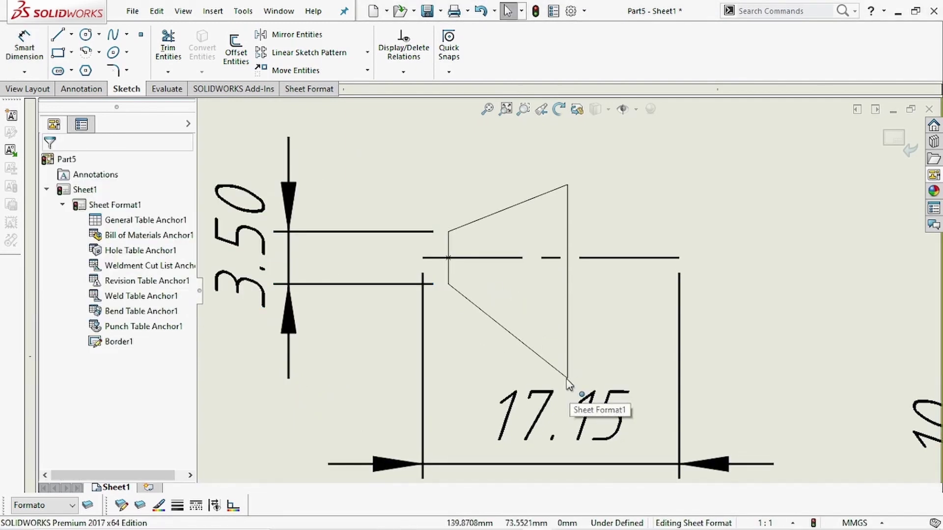
- Make the trapezoid's right corners symmetric about the centerline
click(573, 381)
ctrl+click(594, 257)
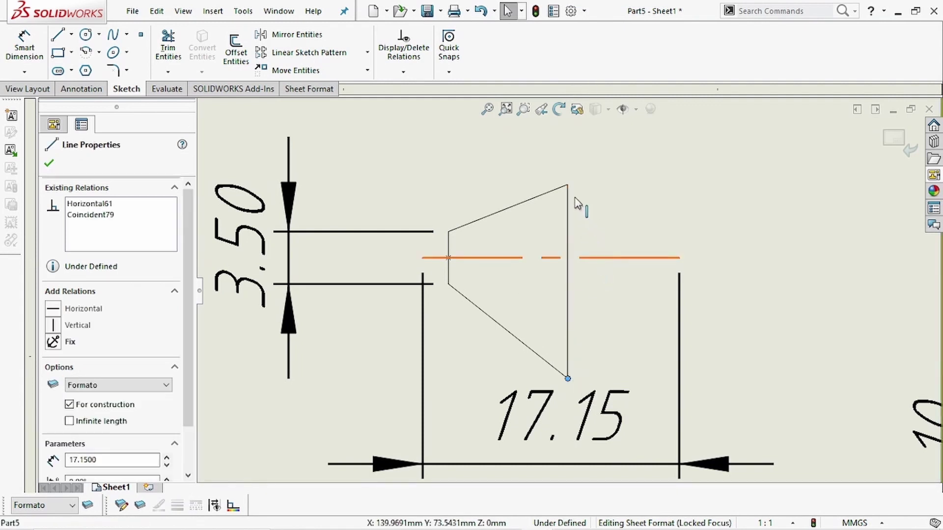
ctrl+click(568, 186)
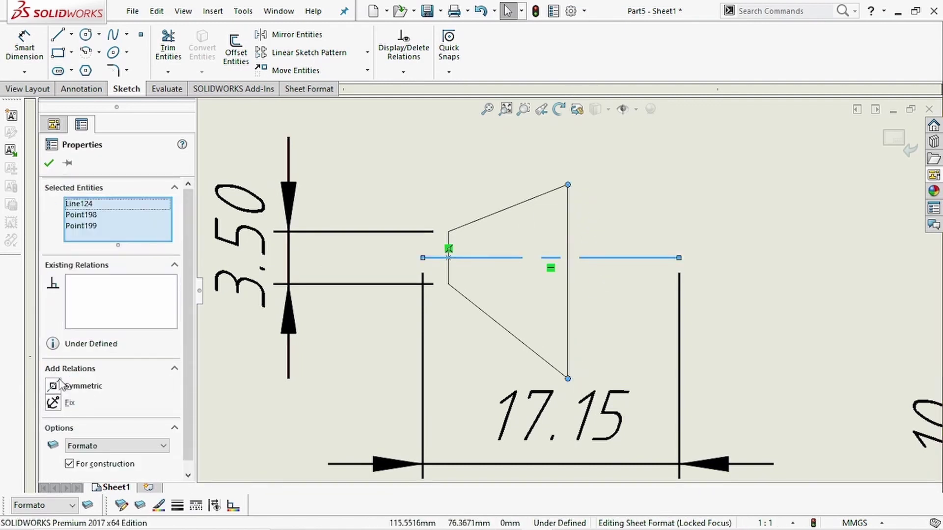
click(49, 162)
scroll(569, 289, up, 1)
- Dimension the right vertical edge height to 7 and the horizontal length to 7
key(d)
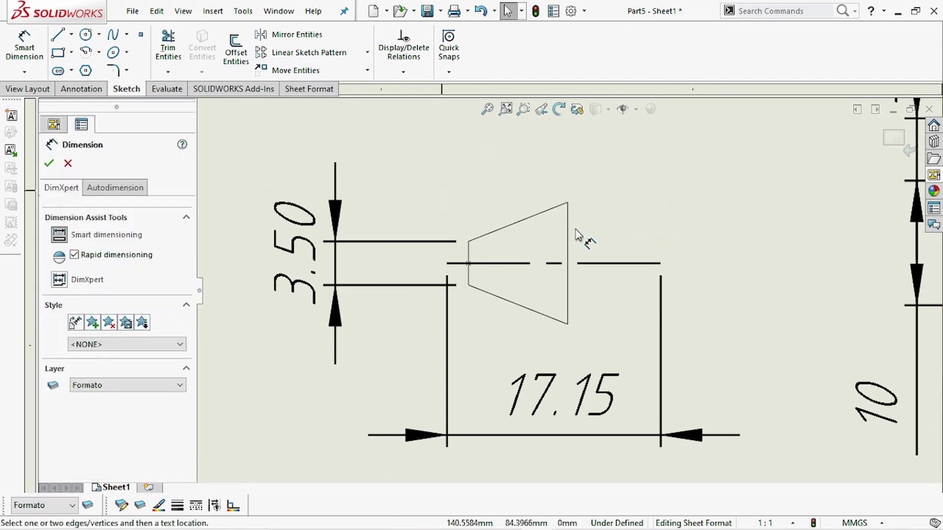
click(568, 236)
click(241, 236)
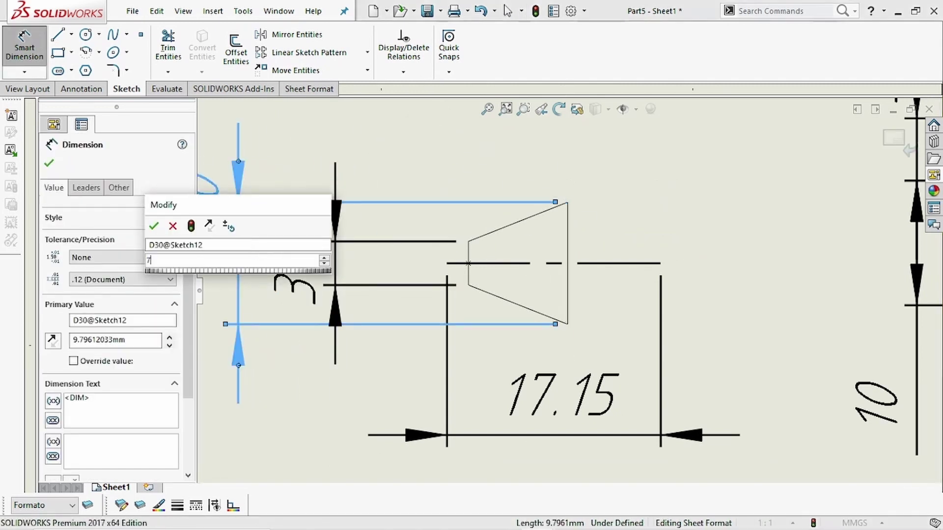
text(7)
key(Return)
scroll(567, 289, up, 1)
click(498, 270)
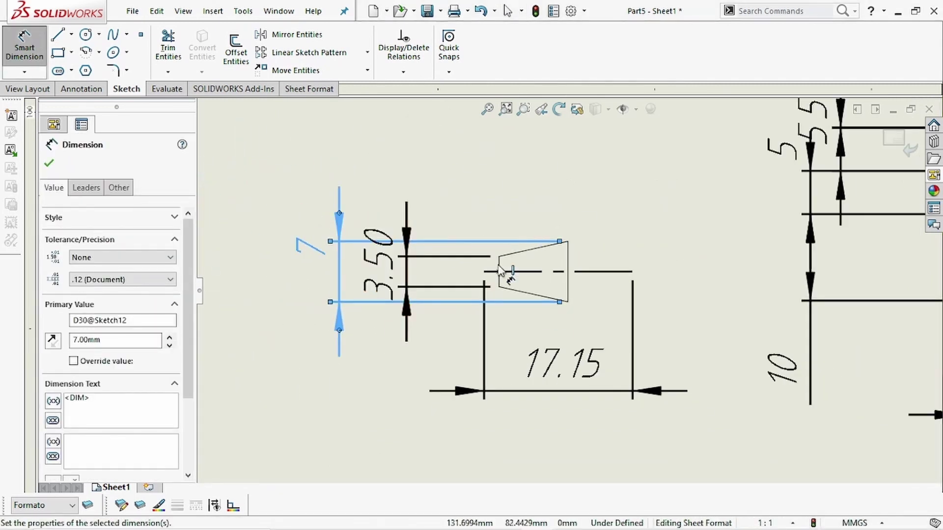
click(568, 275)
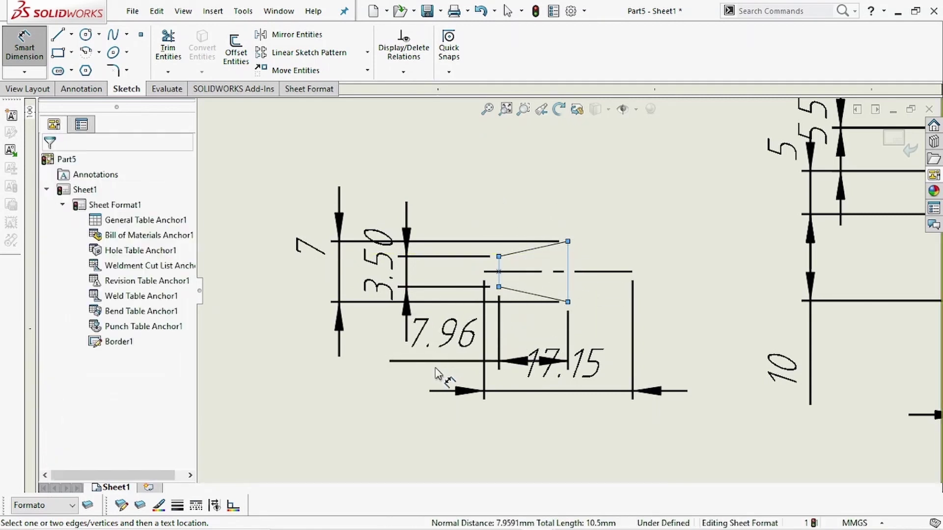
click(430, 395)
text(7.00mm)
key(Return)
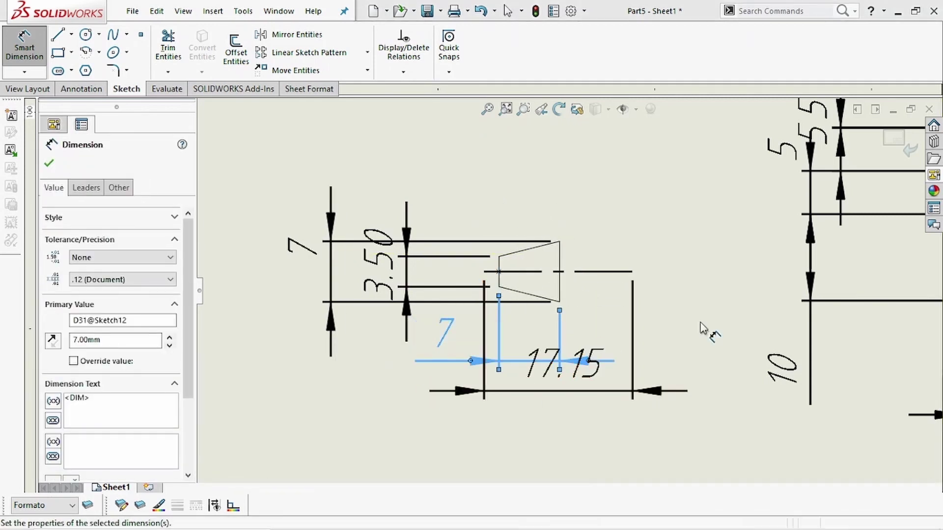
key(Escape)
- Sketch concentric 3.50 and 7 diameter circles on the centerline, moving the 3.50 label aside
scroll(601, 280, down, 2)
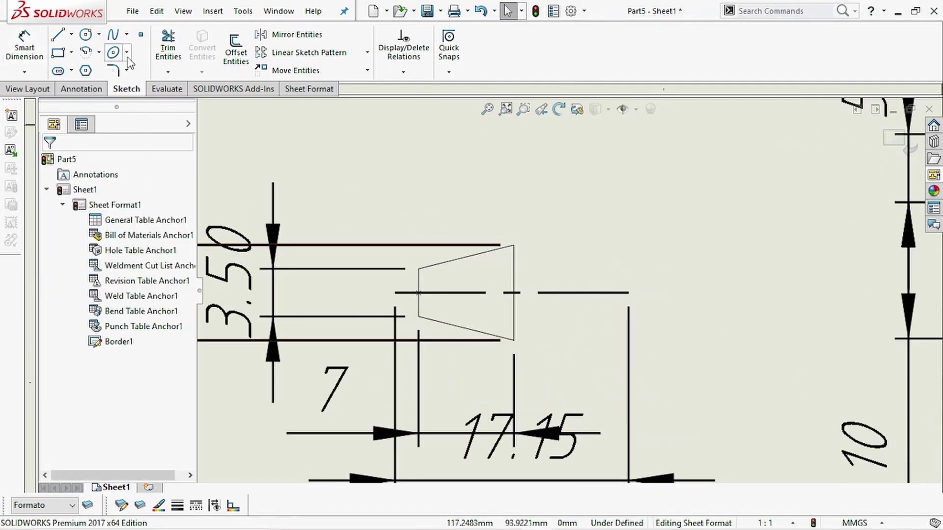
click(105, 52)
click(561, 293)
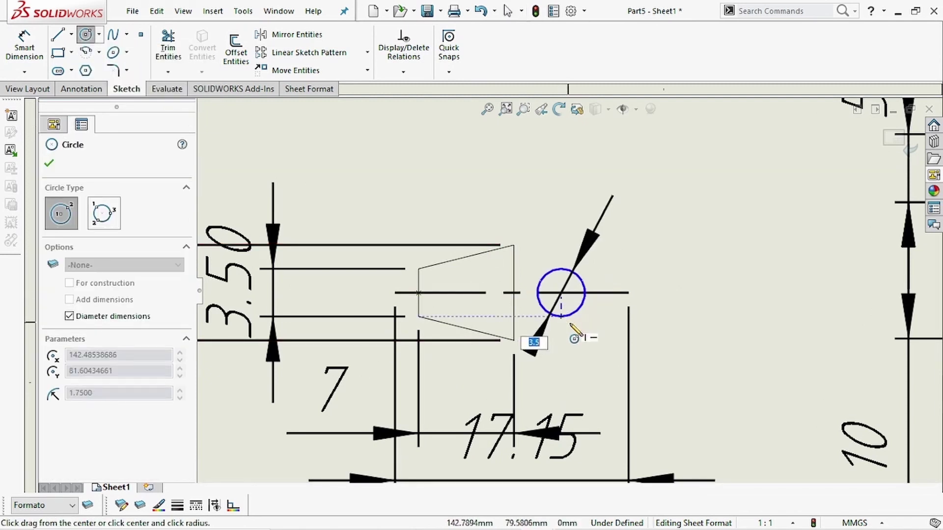
key(Return)
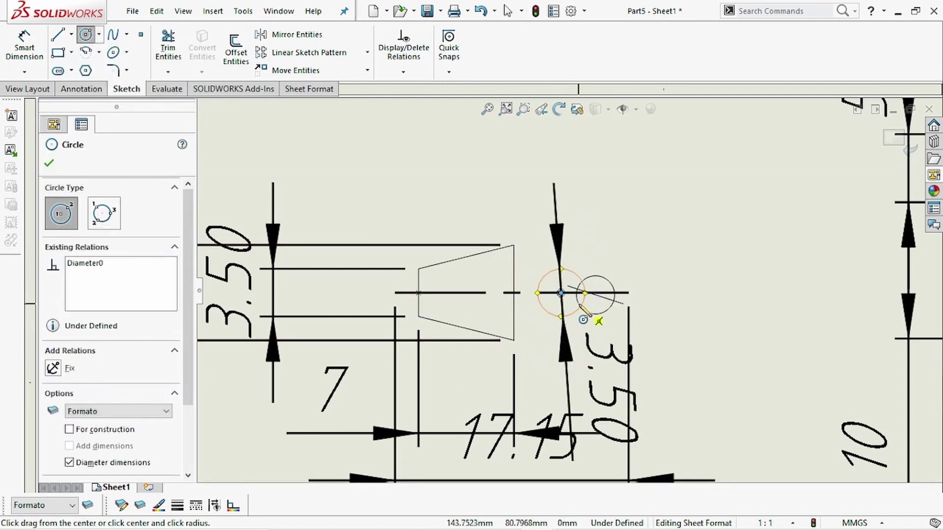
click(561, 294)
click(645, 230)
text(7)
key(Return)
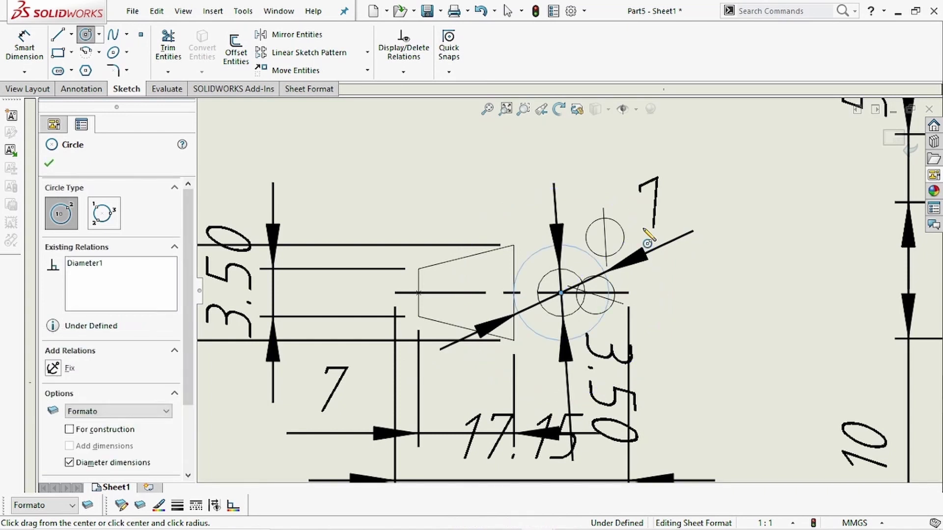
key(Escape)
drag(580, 317, 638, 344)
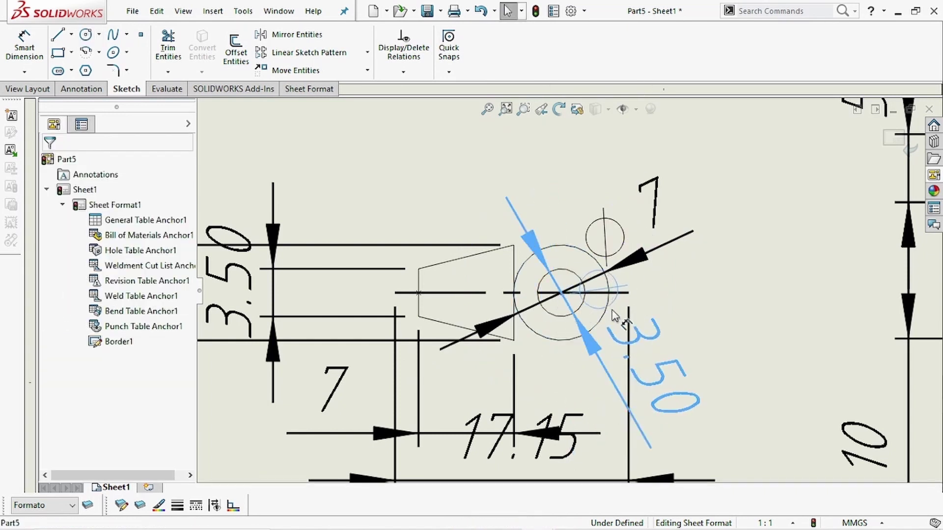
key(Escape)
- Pull the trapezoid's slanted bottom edge left after selecting the circles
click(582, 304)
click(637, 324)
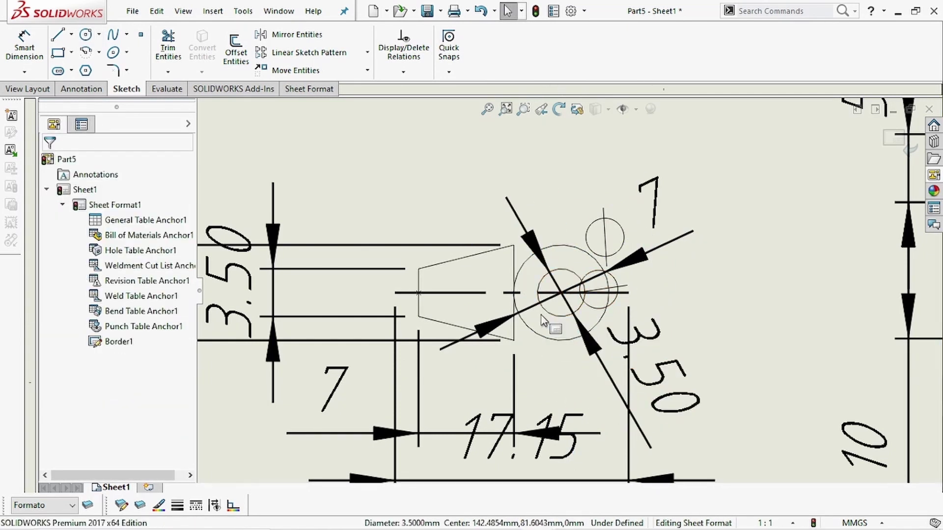
click(551, 330)
click(565, 299)
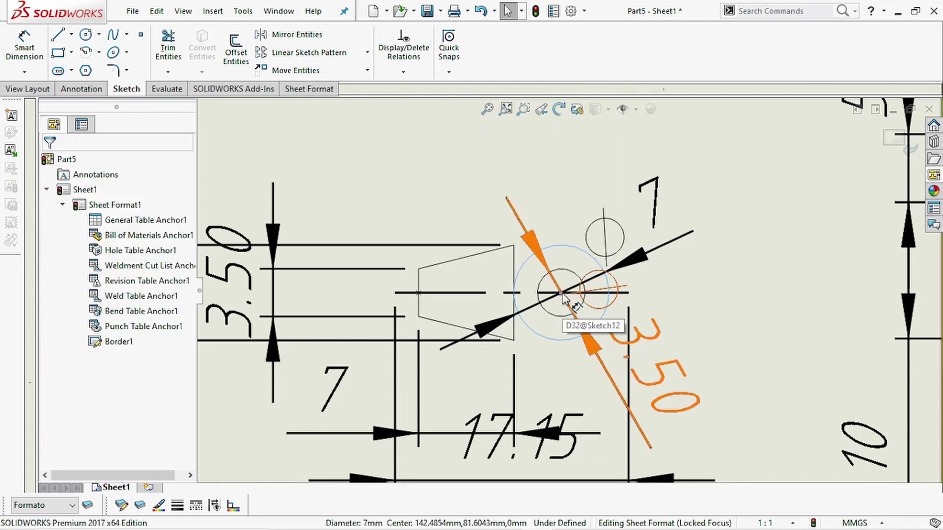
click(549, 334)
drag(443, 328, 414, 329)
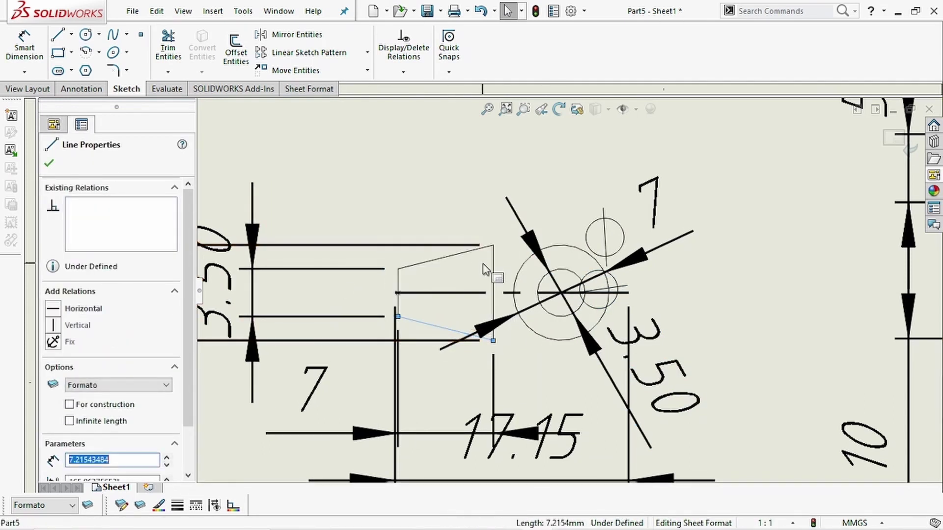
- Add two 1.05 offset dimensions from the trapezoid's vertical edges to the large circle
scroll(480, 221, up, 2)
key(d)
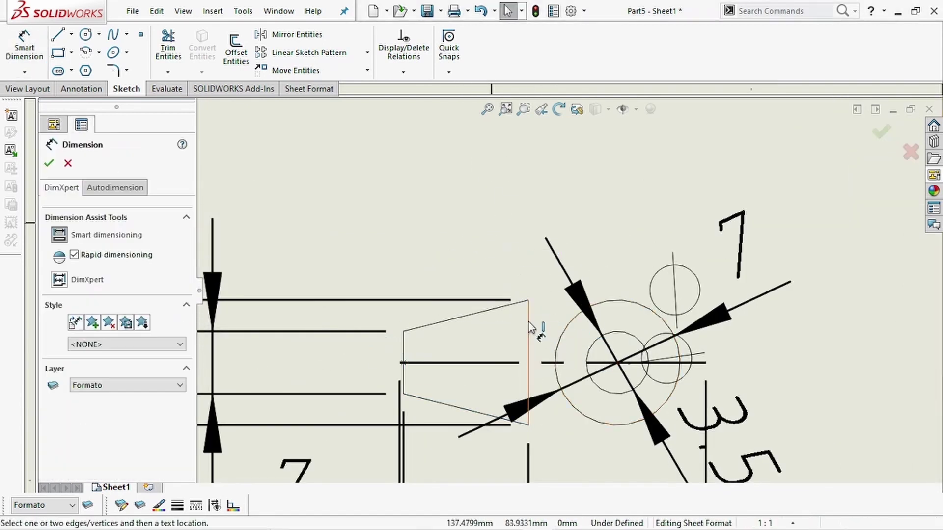
click(529, 328)
click(562, 351)
click(558, 186)
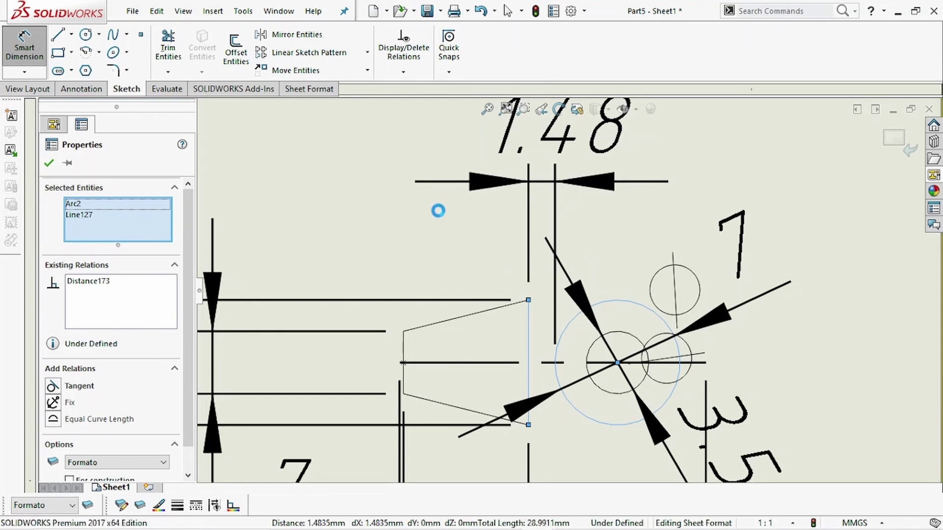
text(1.05)
key(Return)
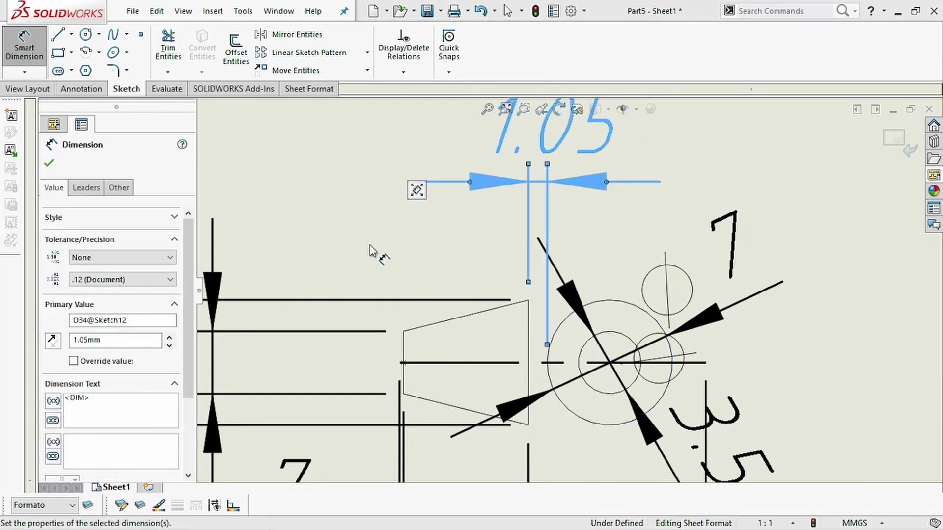
scroll(401, 367, down, 5)
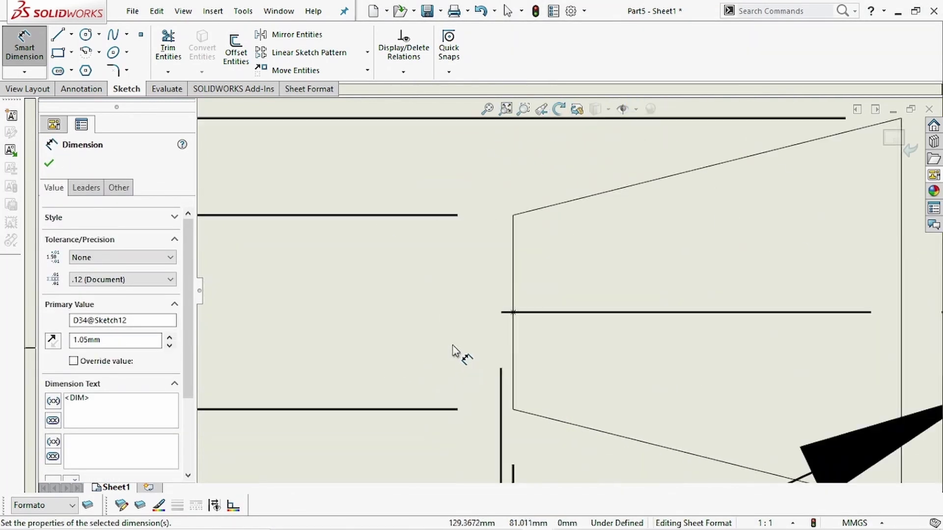
click(512, 312)
click(513, 248)
scroll(459, 289, up, 5)
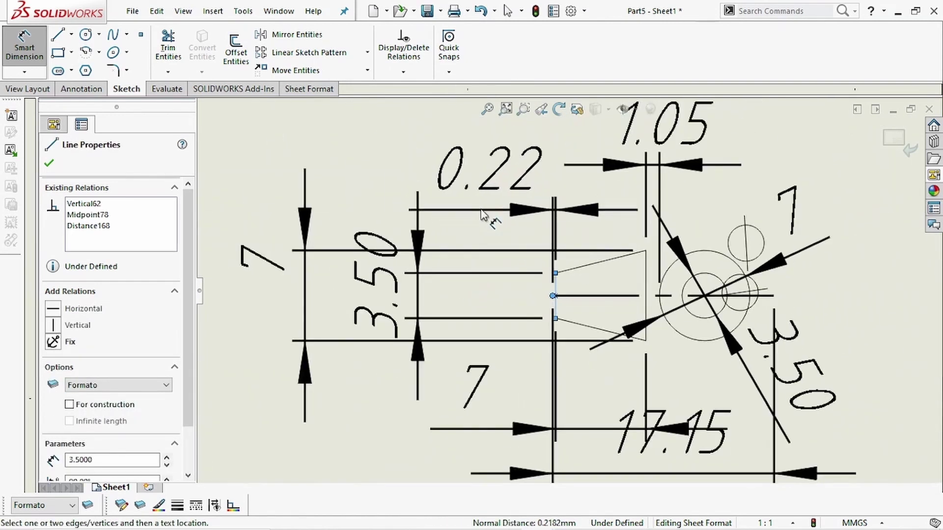
click(455, 159)
key(Return)
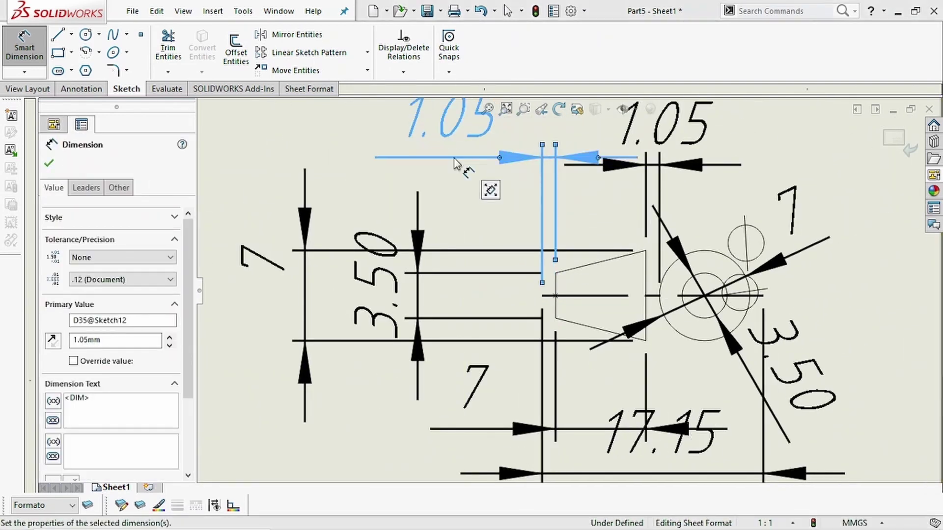
scroll(758, 305, down, 3)
key(Escape)
- Draw a vertical midpoint line centred on the circles' centre
click(72, 35)
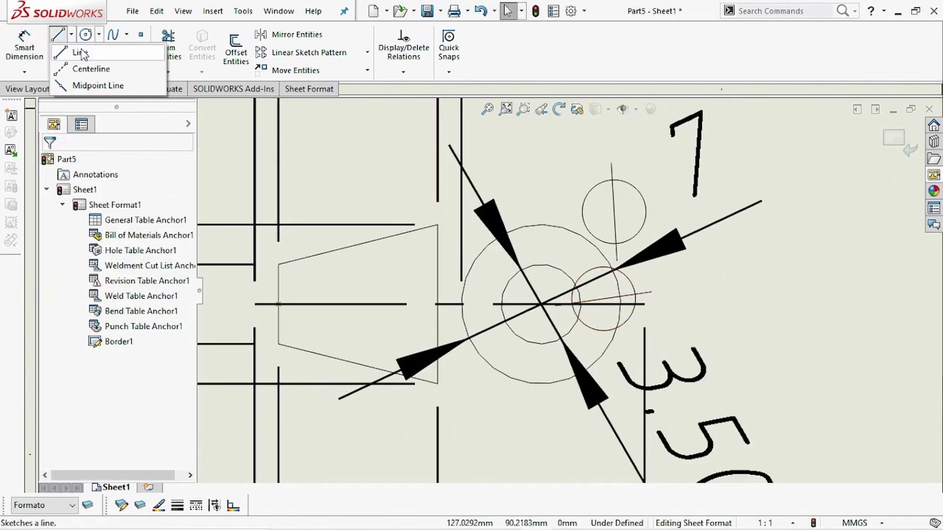
click(91, 84)
click(541, 305)
key(Escape)
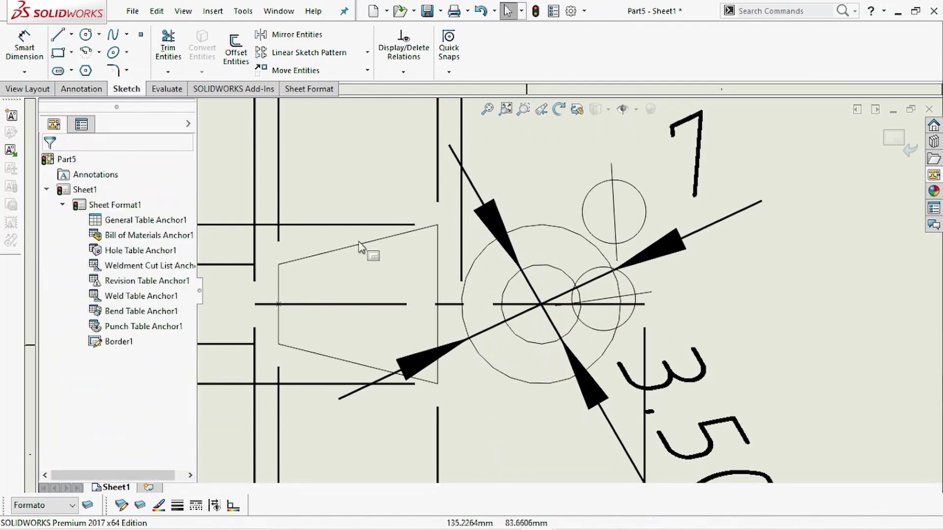
click(72, 34)
click(91, 86)
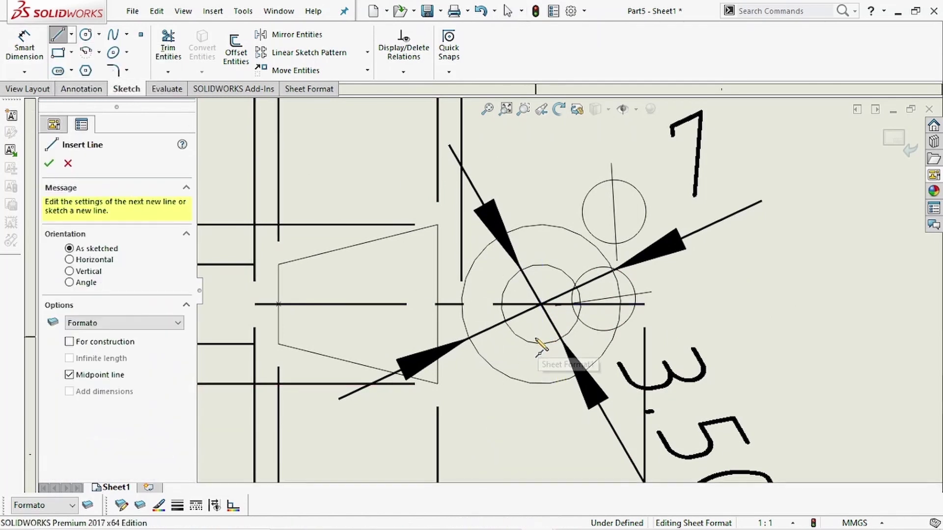
click(541, 305)
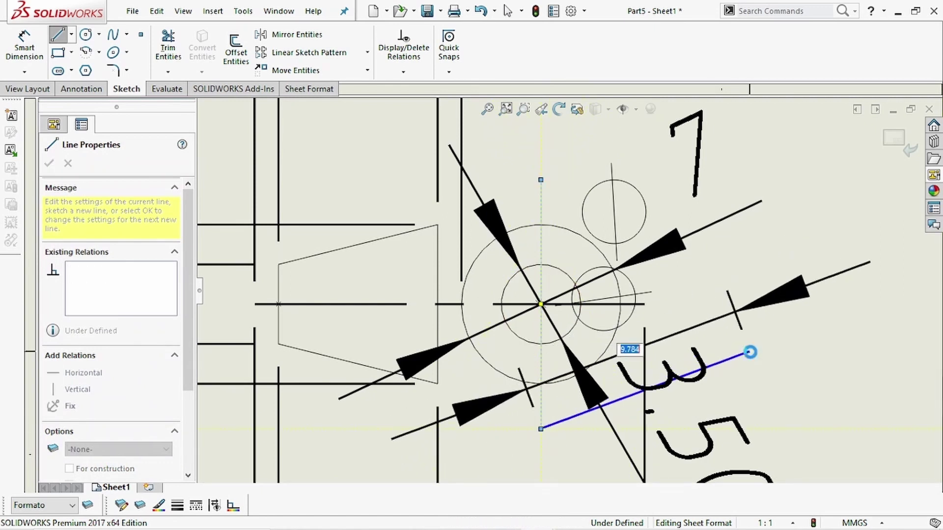
key(Escape)
- Dimension the new vertical line's length to 9.10
scroll(565, 294, up, 2)
key(d)
click(549, 344)
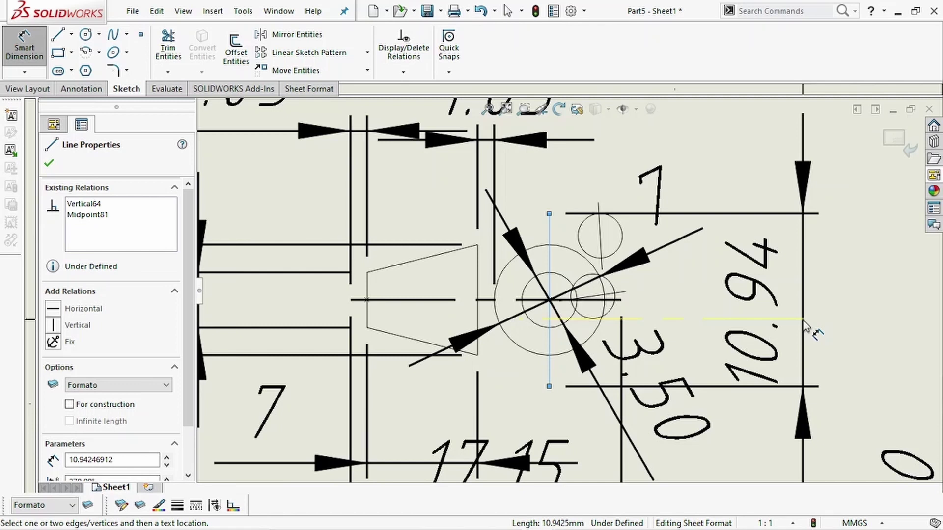
click(812, 324)
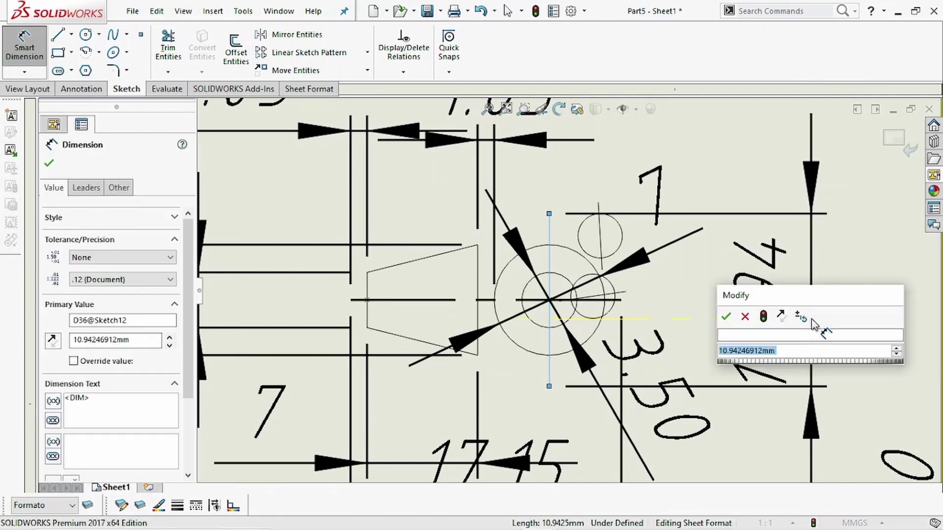
text(9.1)
key(Return)
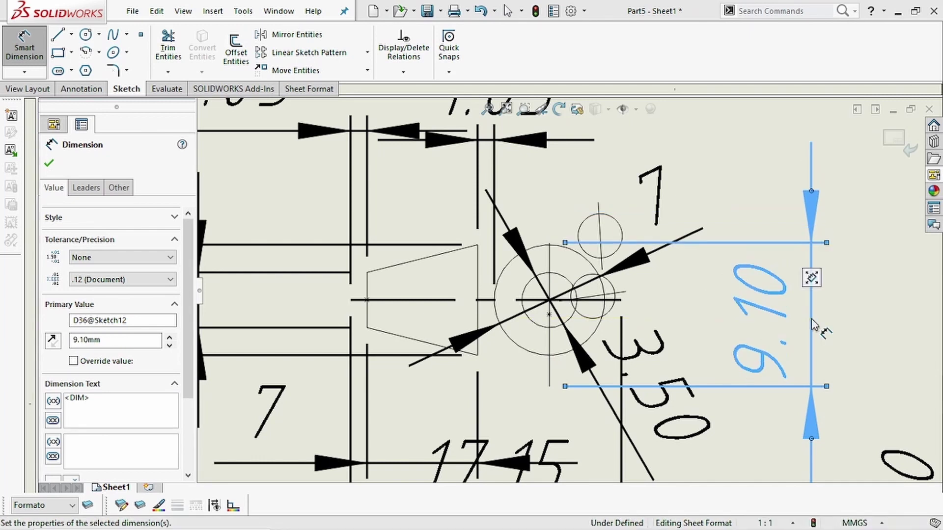
key(Escape)
click(549, 300)
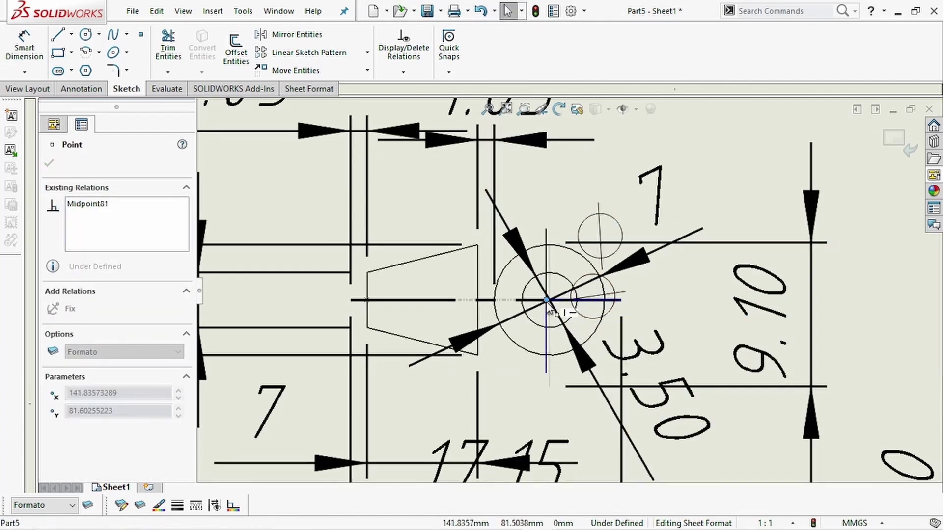
click(486, 349)
- Box-select the logo sketch and set its line thickness to 0.5mm
scroll(511, 361, down, 2)
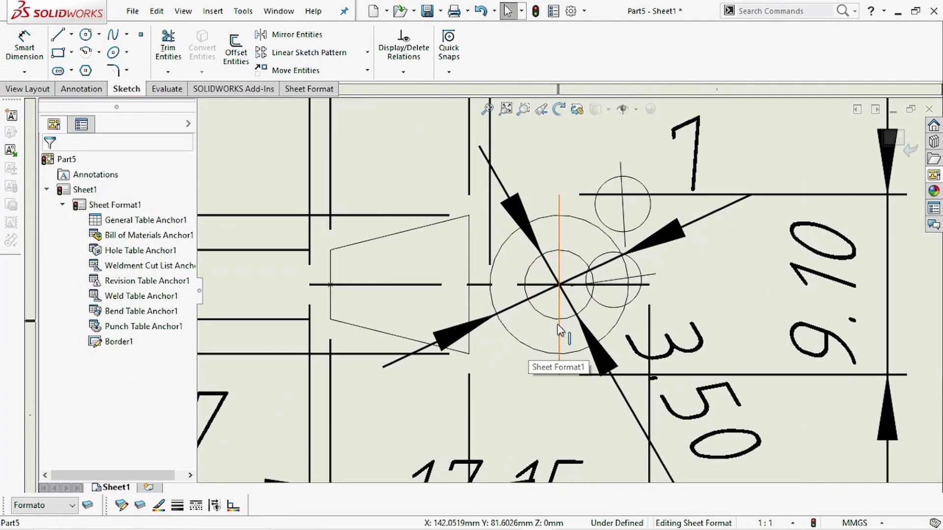
click(559, 329)
right_click(559, 337)
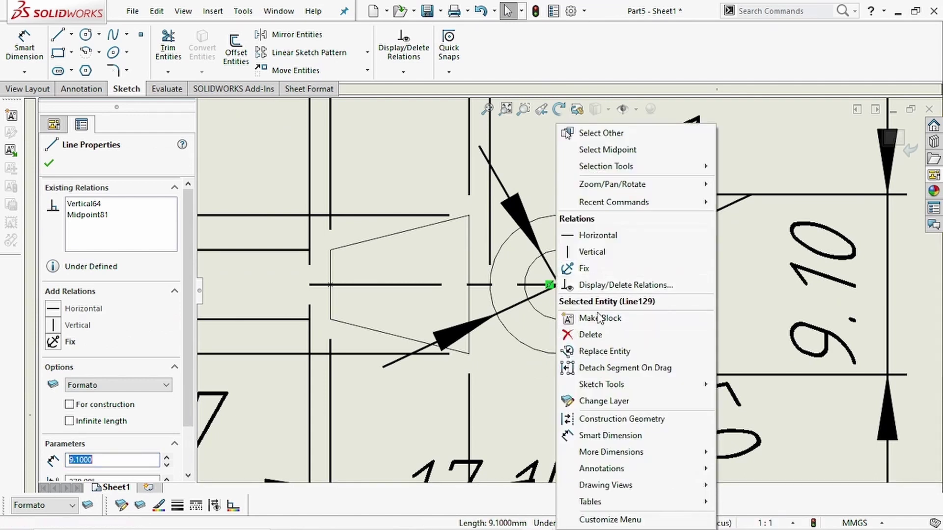
click(596, 412)
scroll(474, 320, down, 2)
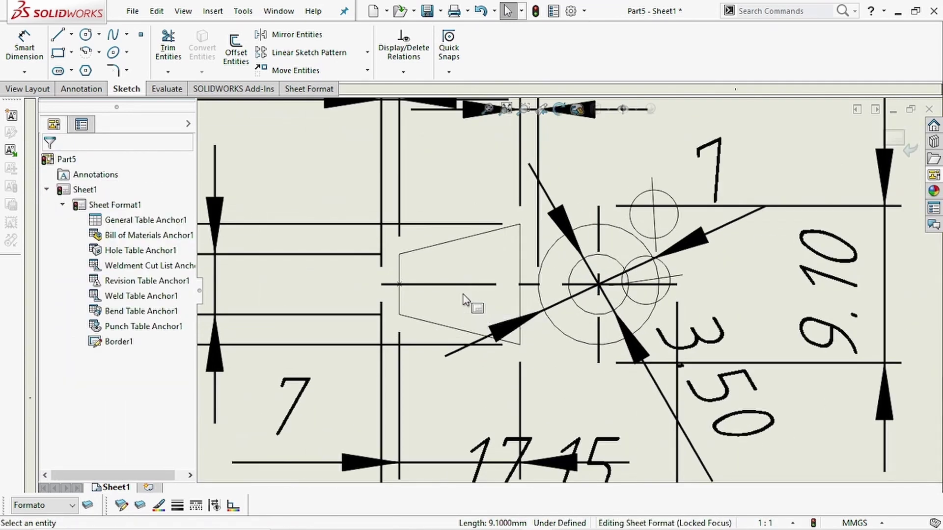
drag(453, 234, 722, 380)
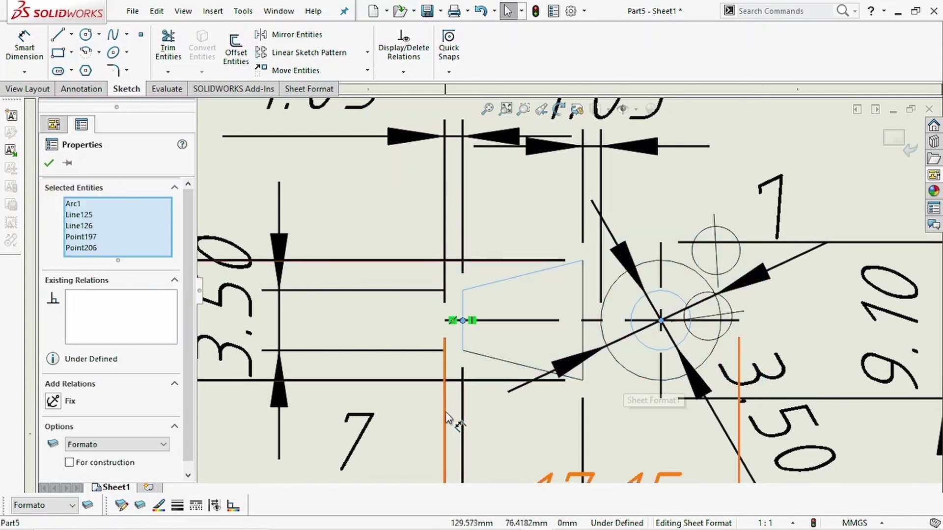
drag(446, 412, 691, 303)
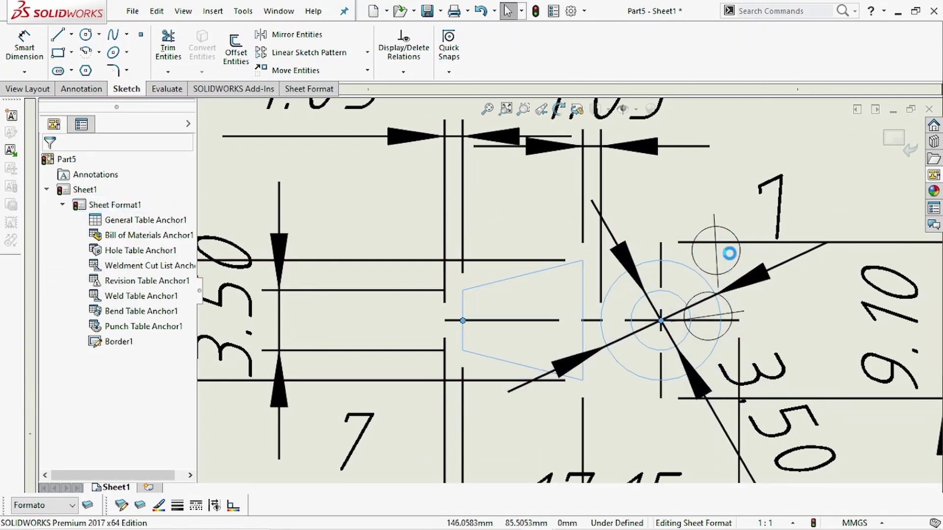
click(215, 505)
click(48, 163)
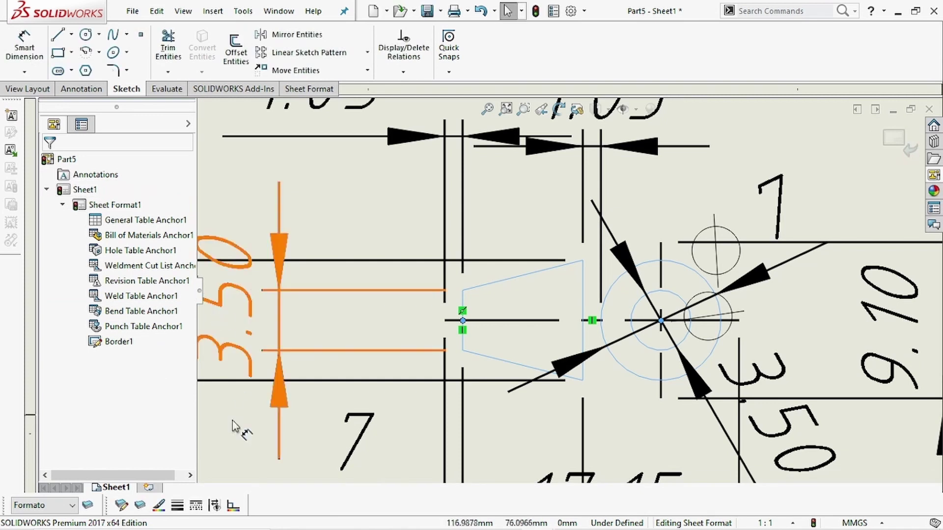
click(179, 507)
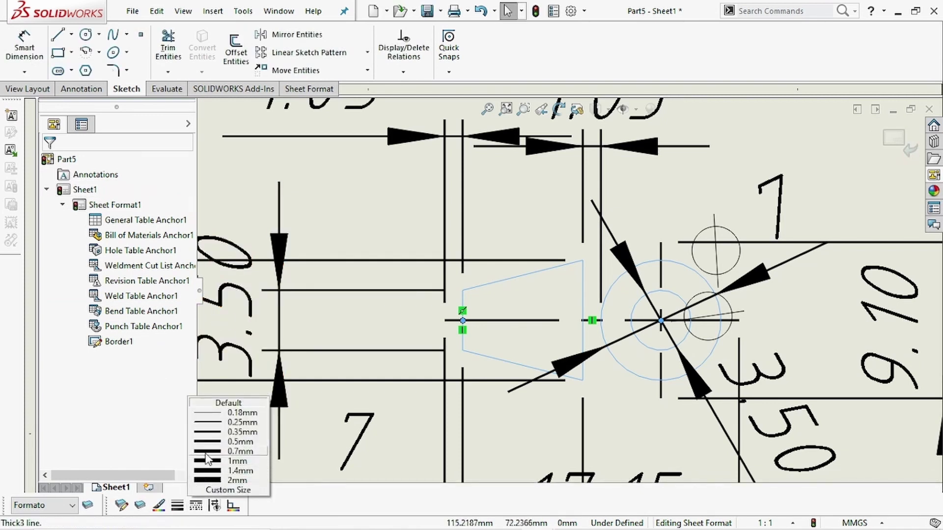
click(228, 442)
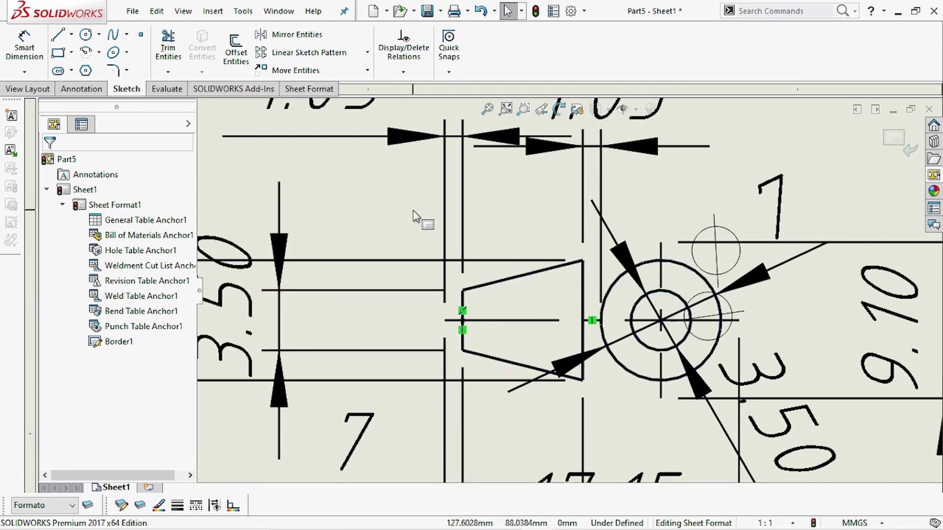
- Reposition the logo shape up and left and adjust one of its points
scroll(558, 242, up, 1)
scroll(506, 252, up, 1)
scroll(552, 305, up, 1)
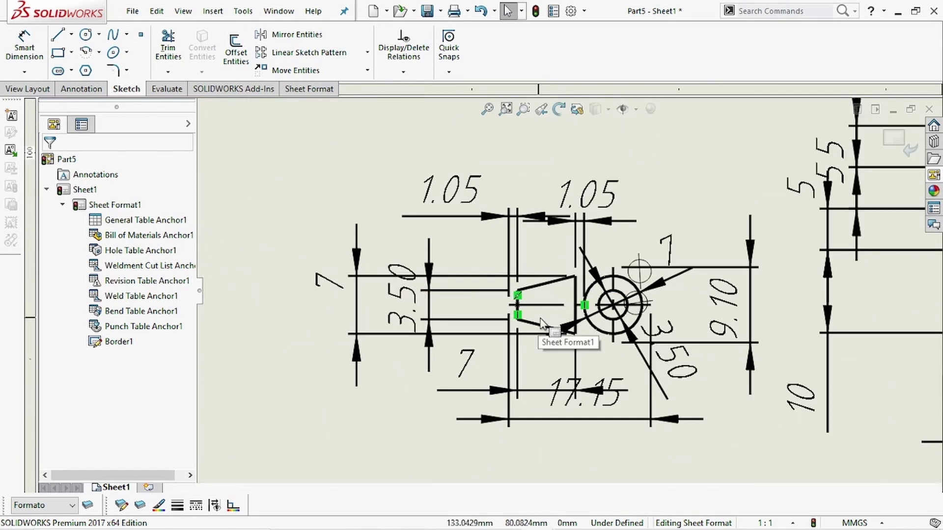
drag(542, 323, 469, 328)
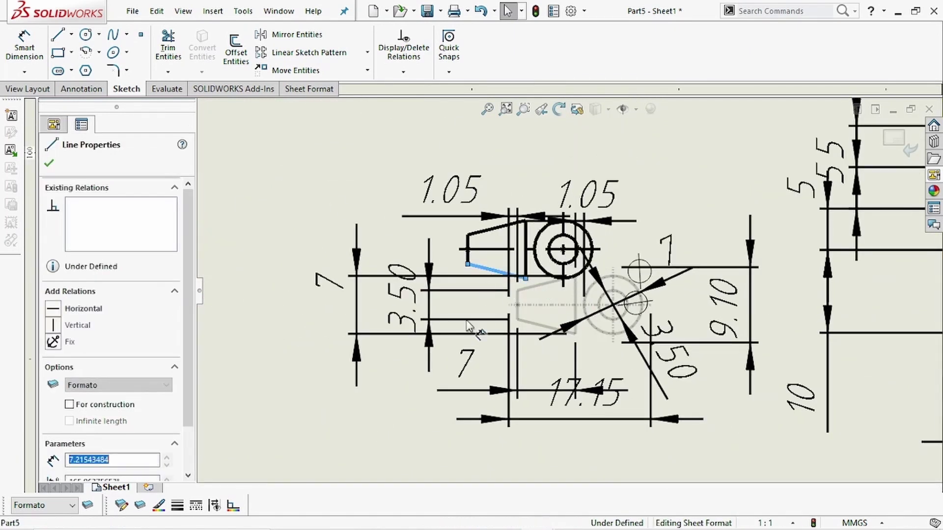
click(600, 361)
scroll(595, 353, up, 3)
scroll(594, 353, down, 3)
drag(366, 294, 334, 278)
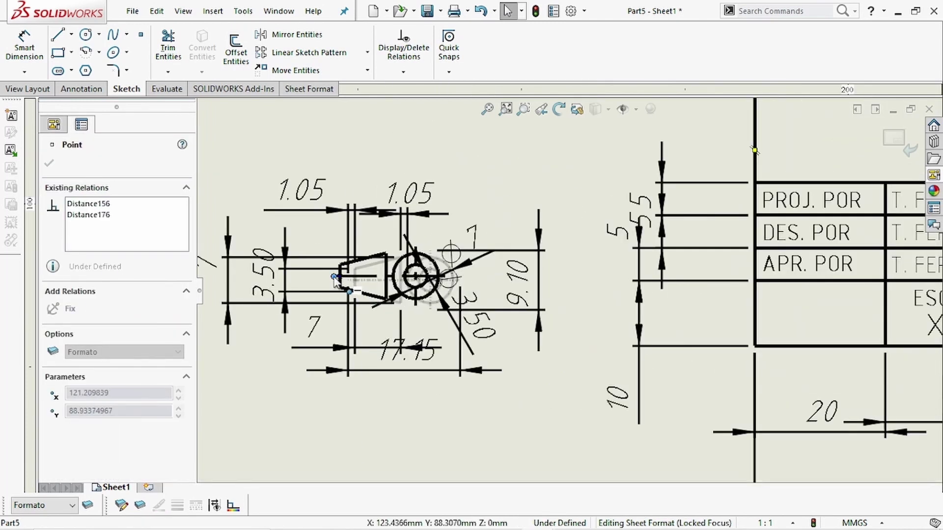
scroll(476, 273, up, 2)
scroll(638, 315, up, 3)
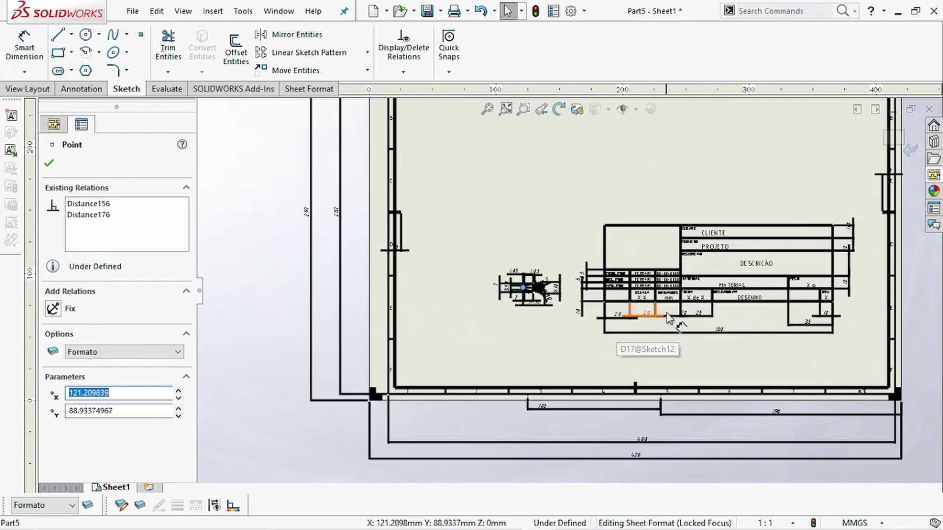
scroll(537, 290, down, 5)
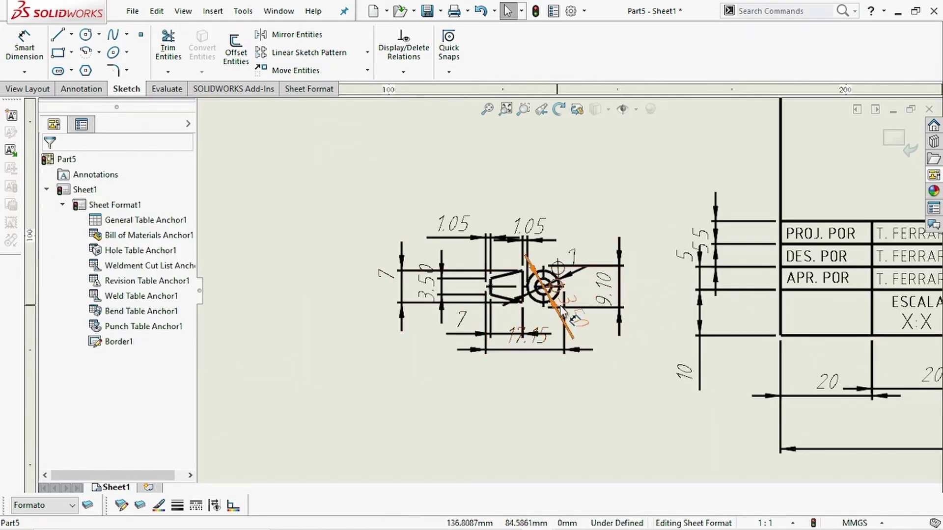
scroll(785, 319, up, 3)
scroll(786, 320, up, 3)
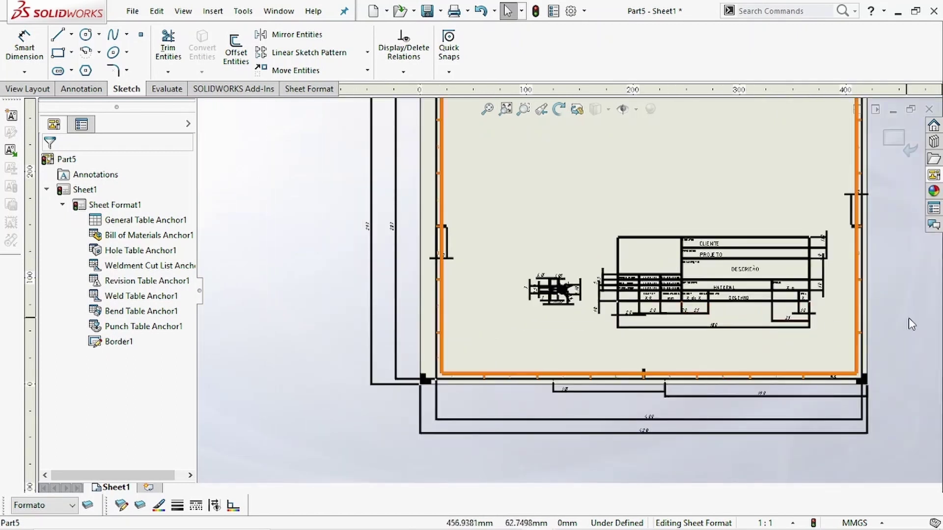
scroll(786, 319, down, 3)
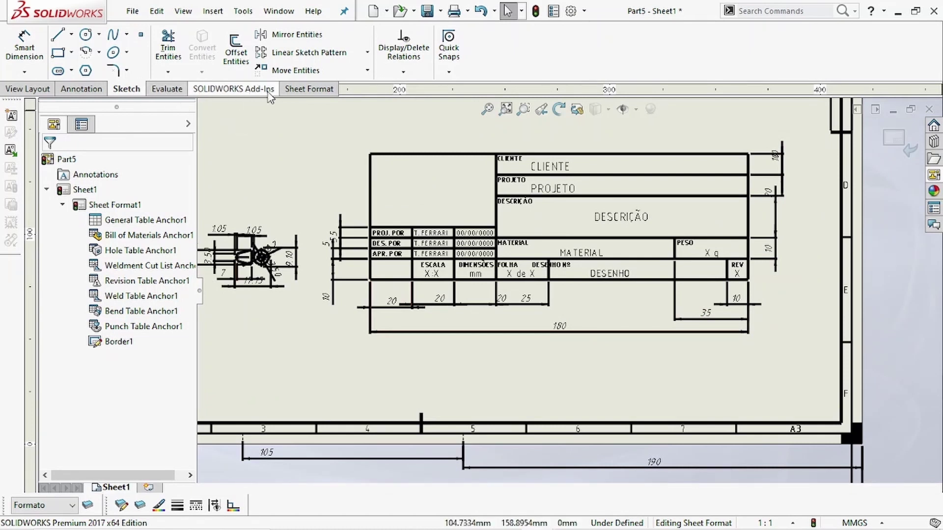
- Hide the title block's 10, 10, 10, 35, 180, 25, 20, 20, 5 and 5.5 dimensions
click(82, 89)
click(719, 71)
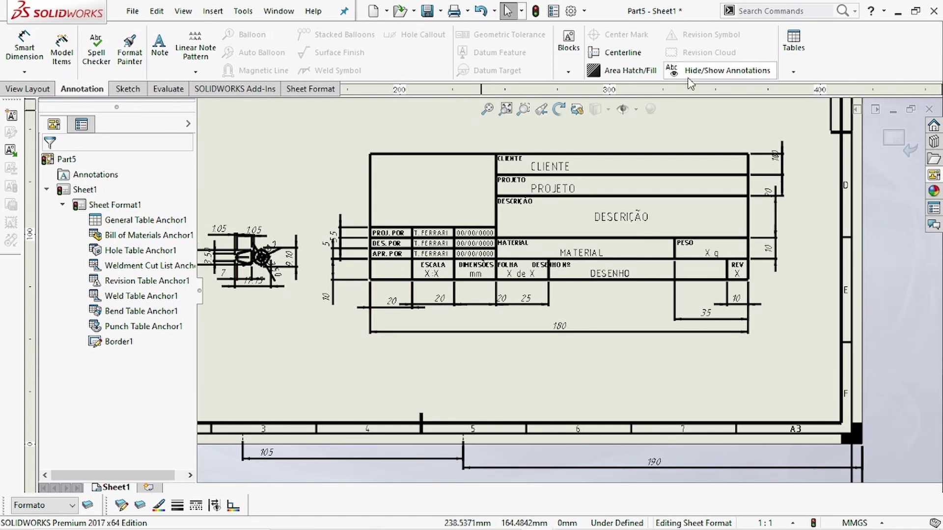
click(770, 202)
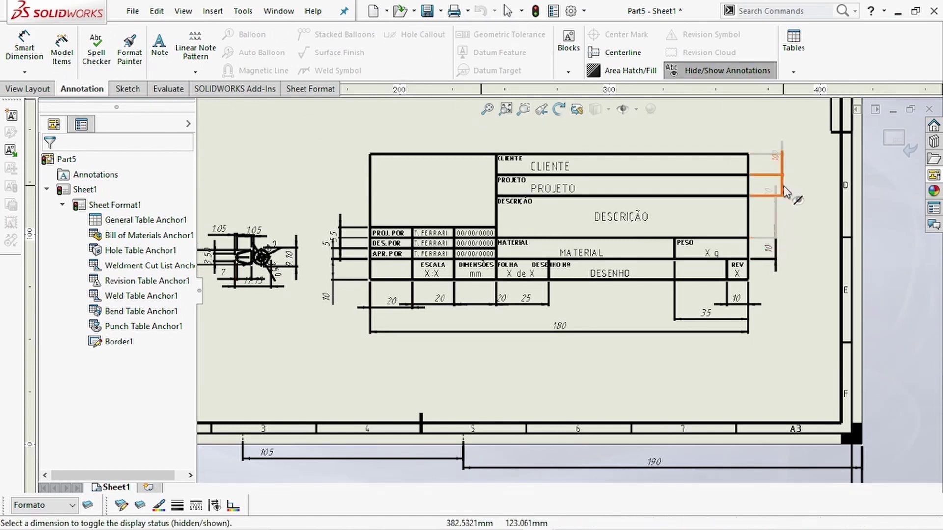
click(782, 194)
click(751, 304)
click(708, 318)
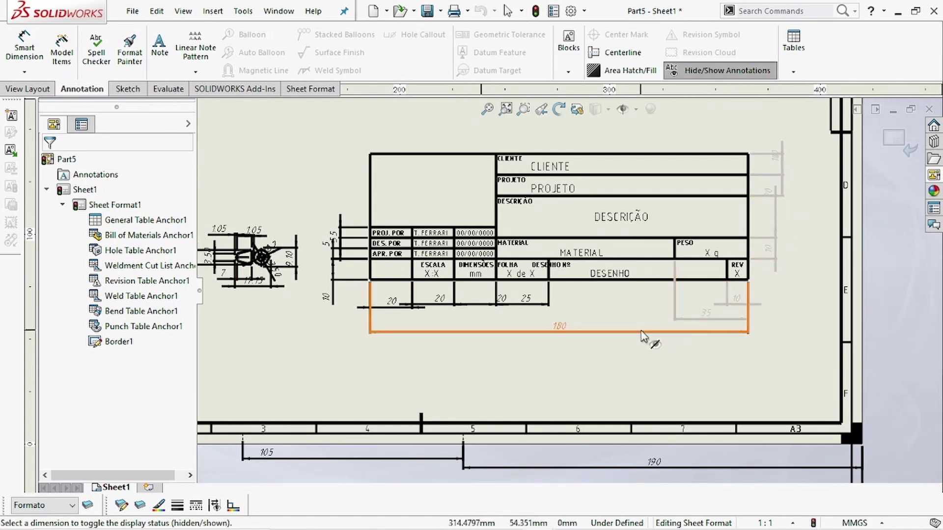
click(560, 332)
click(501, 301)
click(545, 304)
click(444, 304)
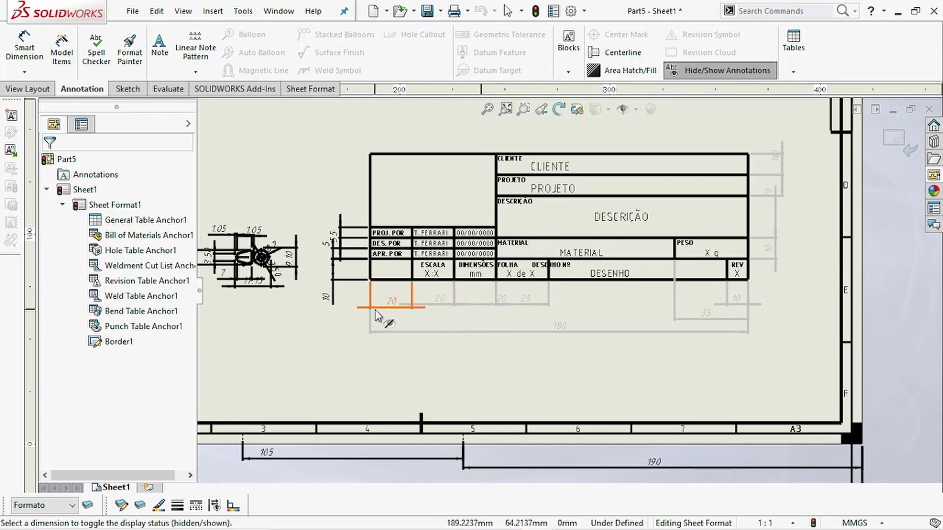
click(340, 251)
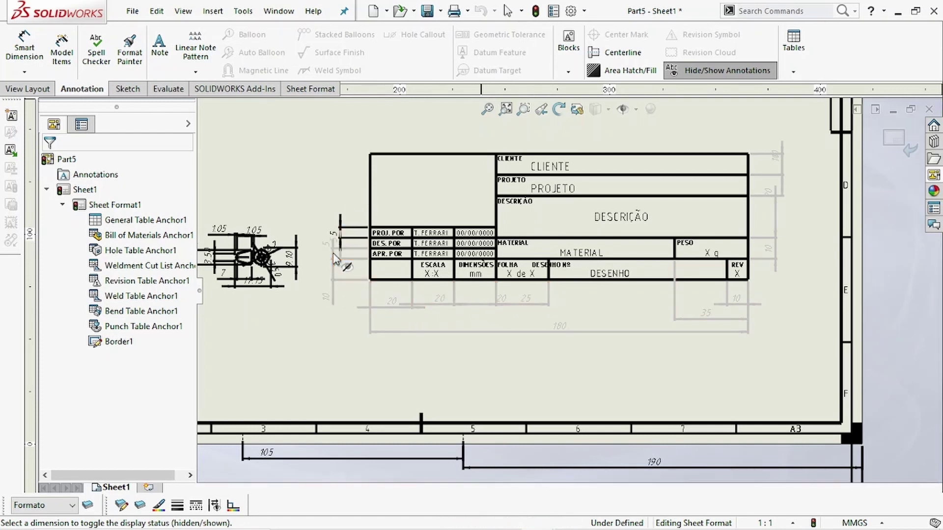
click(337, 235)
scroll(584, 324, down, 2)
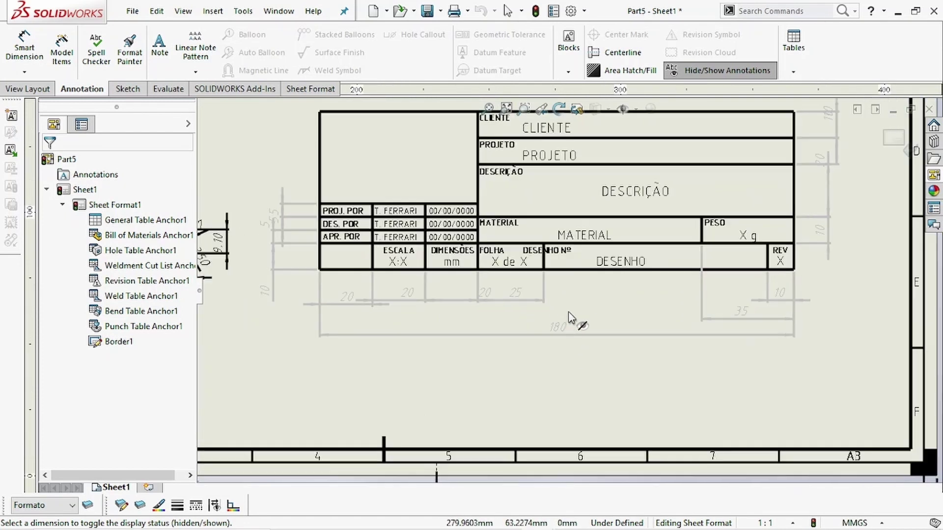
click(674, 70)
scroll(569, 289, up, 2)
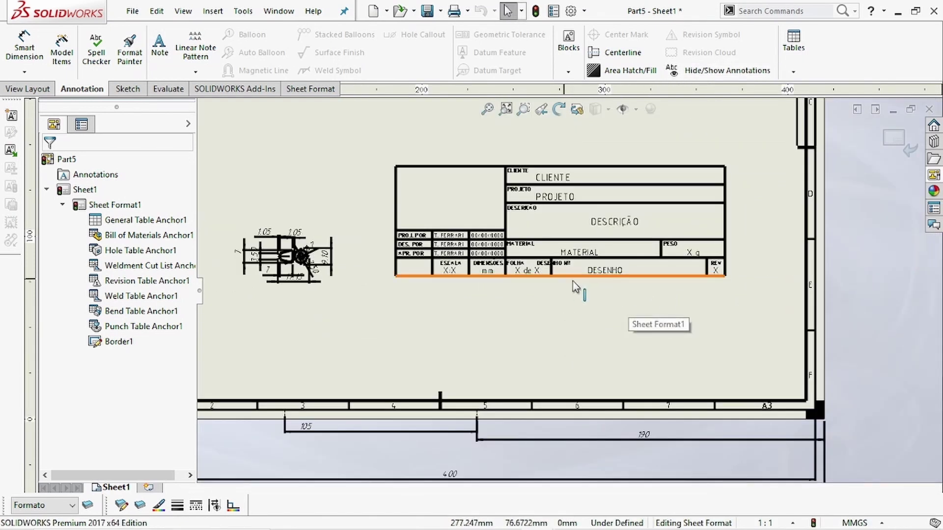
- Move the whole title block so its lower-right corner sits in the border's lower-right corner
click(126, 89)
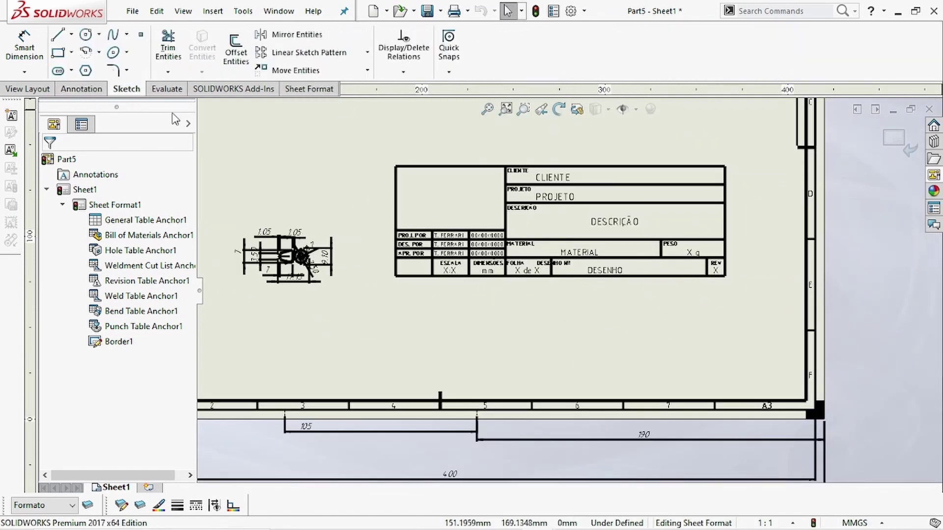
click(286, 71)
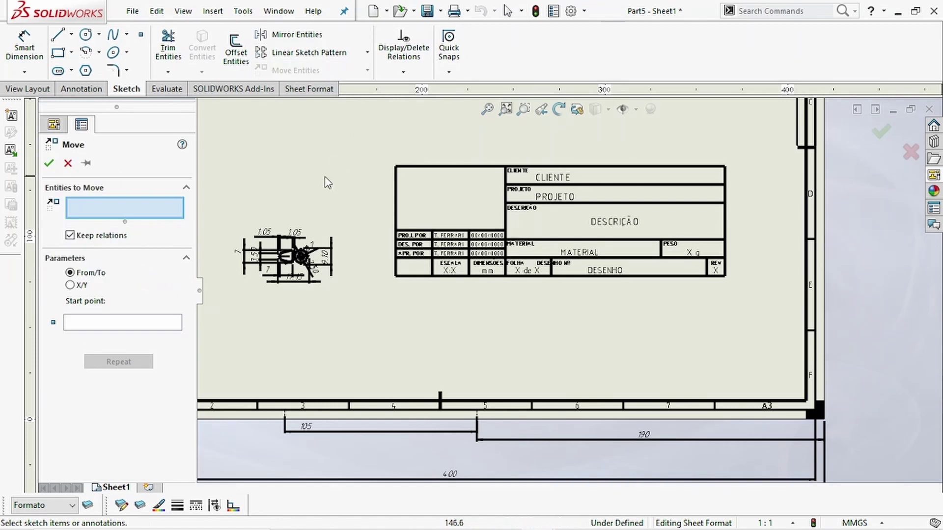
drag(382, 158, 745, 307)
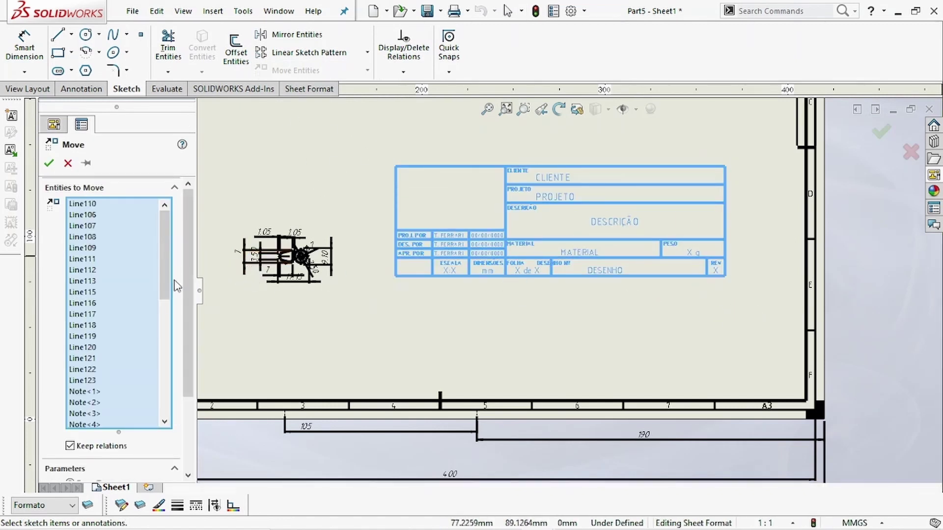
scroll(165, 277, down, 2)
drag(187, 267, 186, 367)
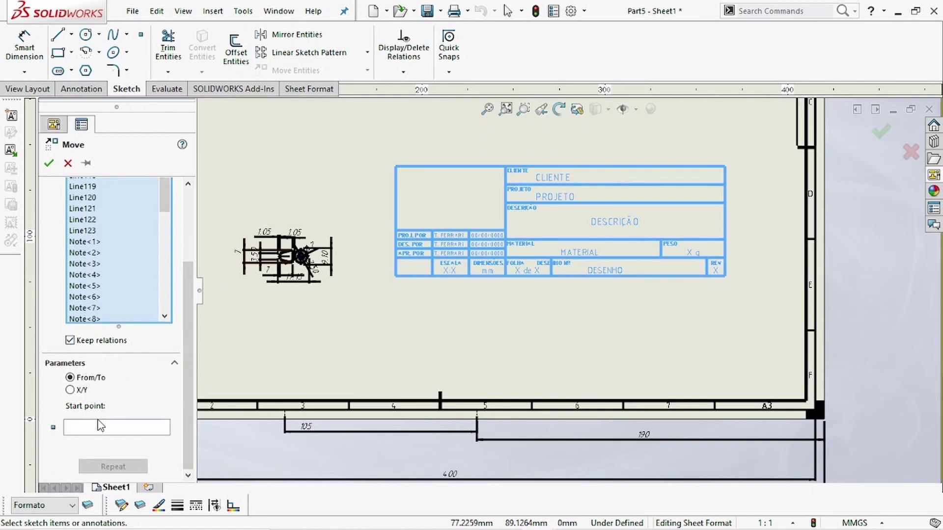
click(88, 434)
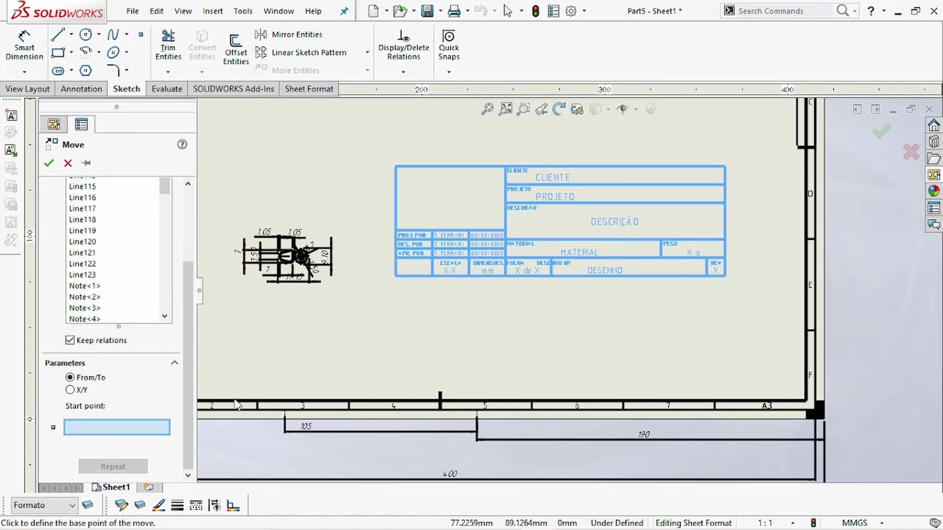
click(725, 276)
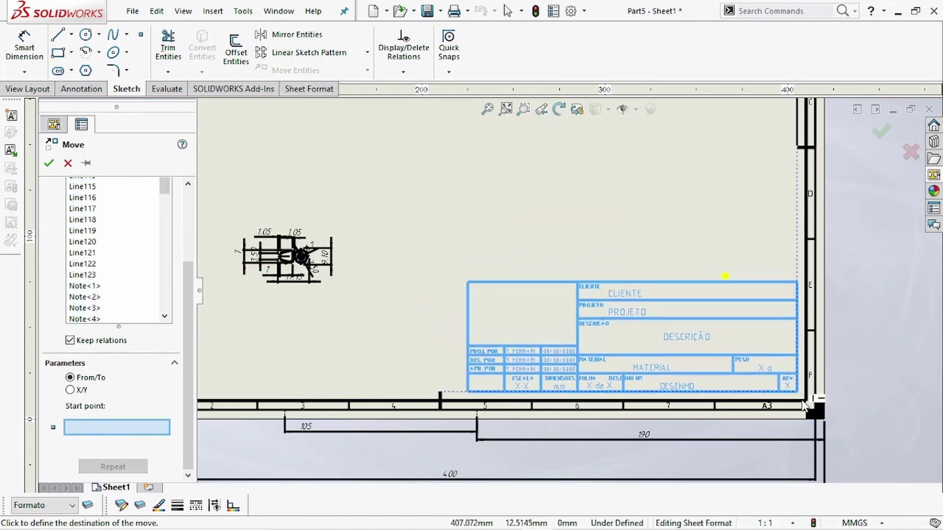
click(492, 419)
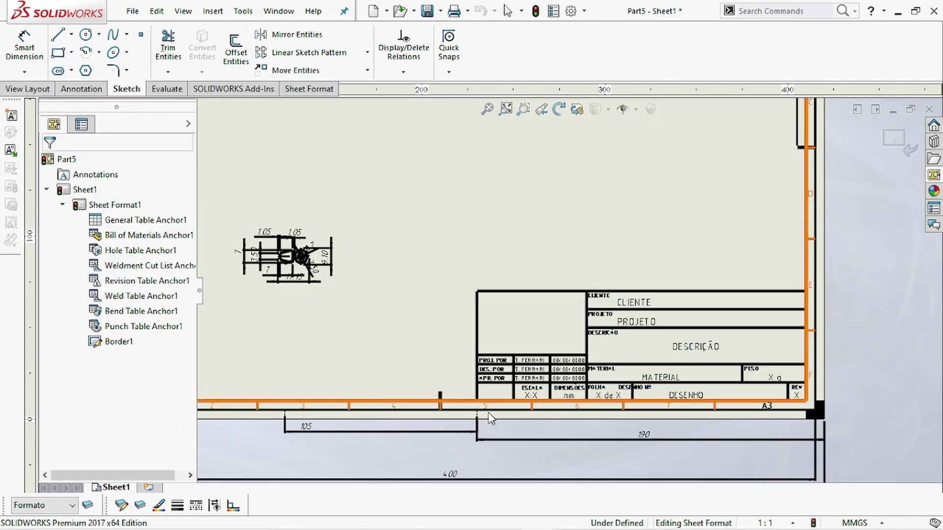
- Shift the DESENHO Nº label to the right within its title-block cell
scroll(609, 407, down, 3)
scroll(618, 396, down, 1)
scroll(618, 397, down, 1)
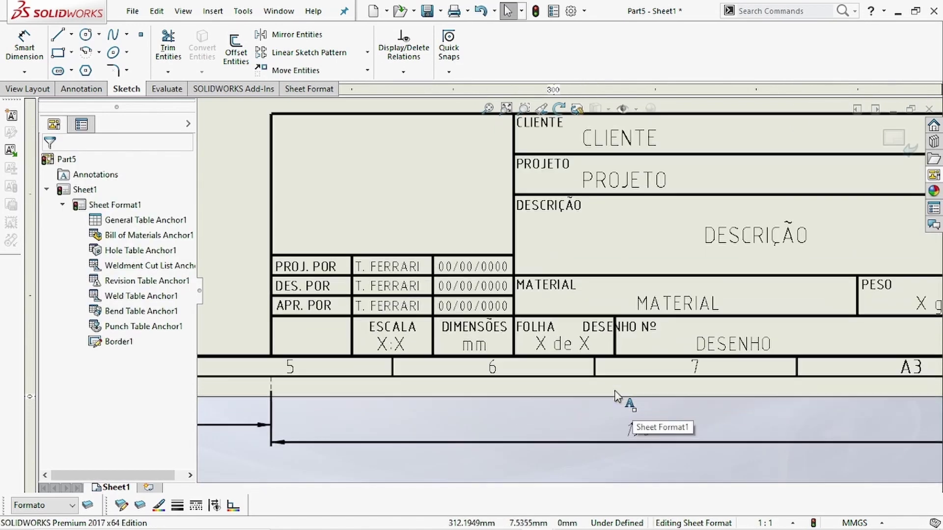
scroll(646, 356, up, 2)
scroll(658, 307, up, 1)
scroll(584, 317, down, 3)
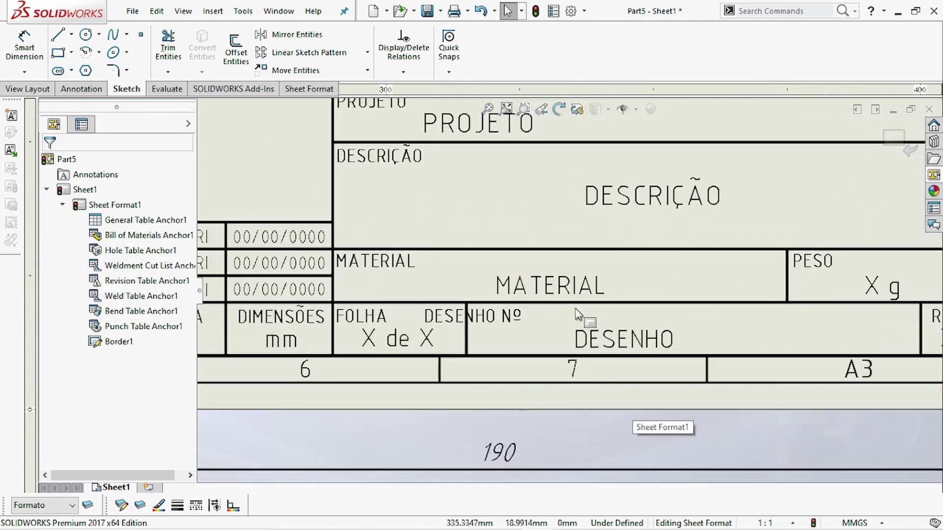
scroll(502, 325, down, 1)
drag(502, 325, 535, 321)
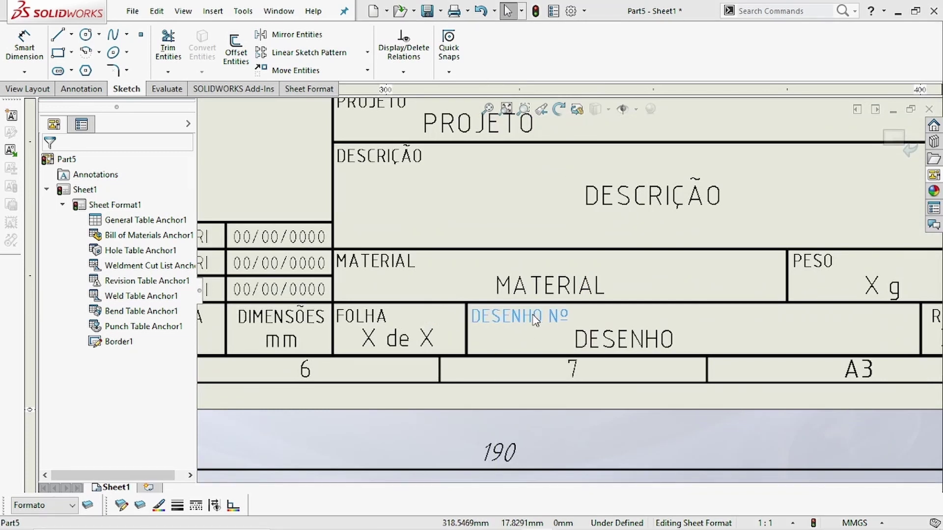
- Zoom in on the dimensioned projection-symbol sketch at the upper left
scroll(448, 344, up, 3)
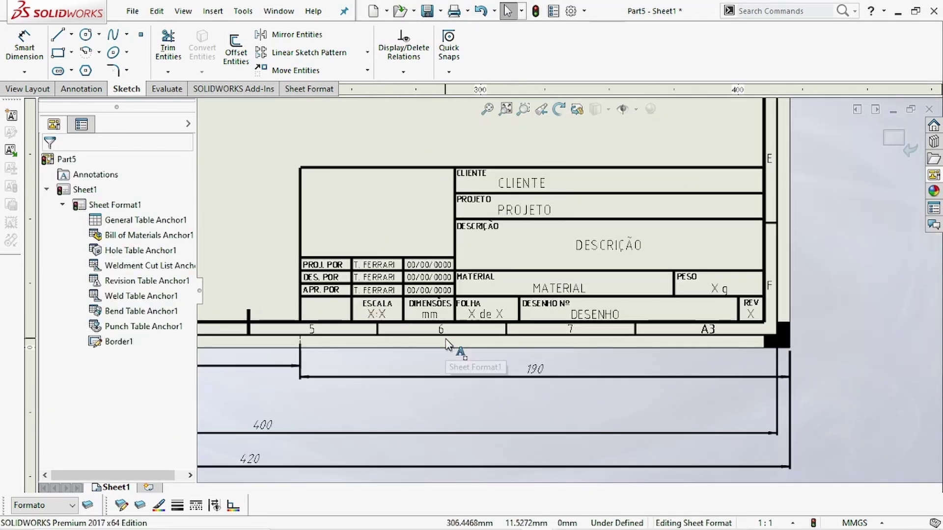
scroll(316, 253, down, 1)
scroll(489, 302, down, 2)
scroll(489, 302, down, 2)
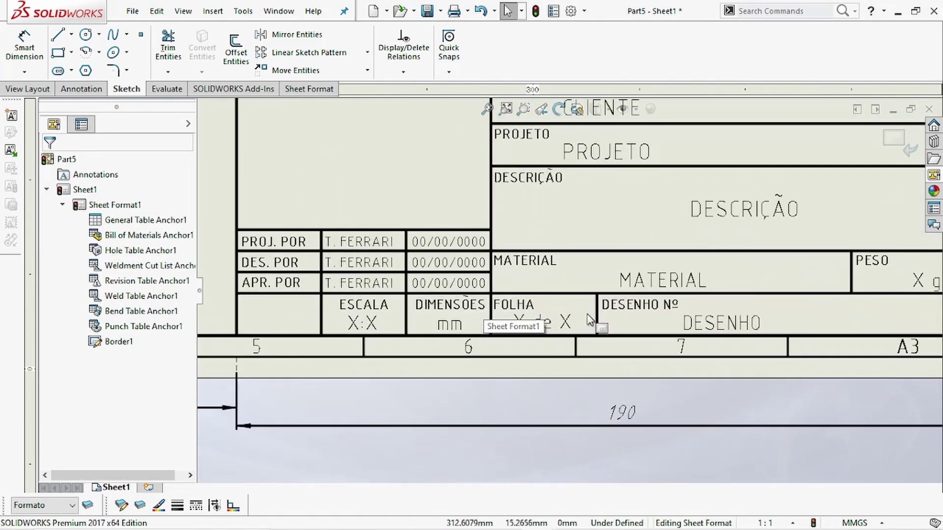
scroll(516, 302, down, 1)
scroll(550, 301, down, 1)
scroll(572, 300, down, 1)
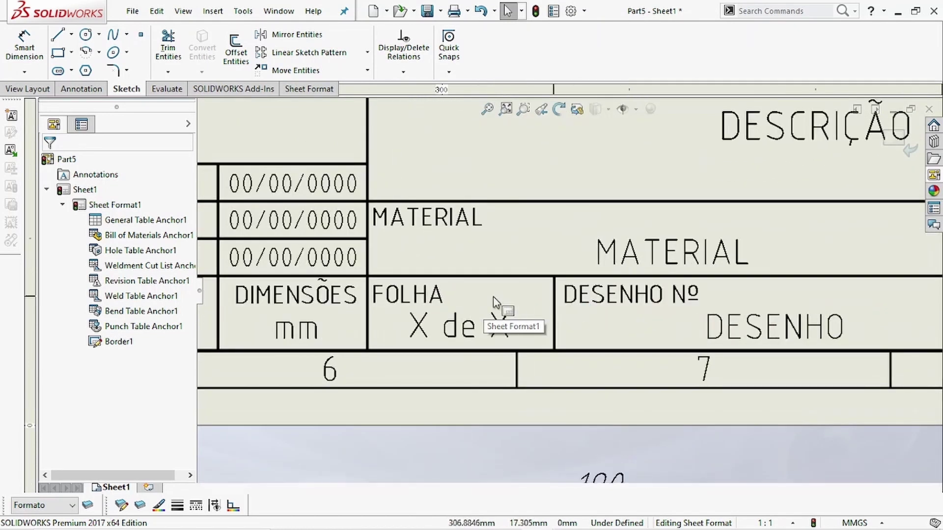
scroll(545, 308, up, 2)
scroll(544, 309, up, 3)
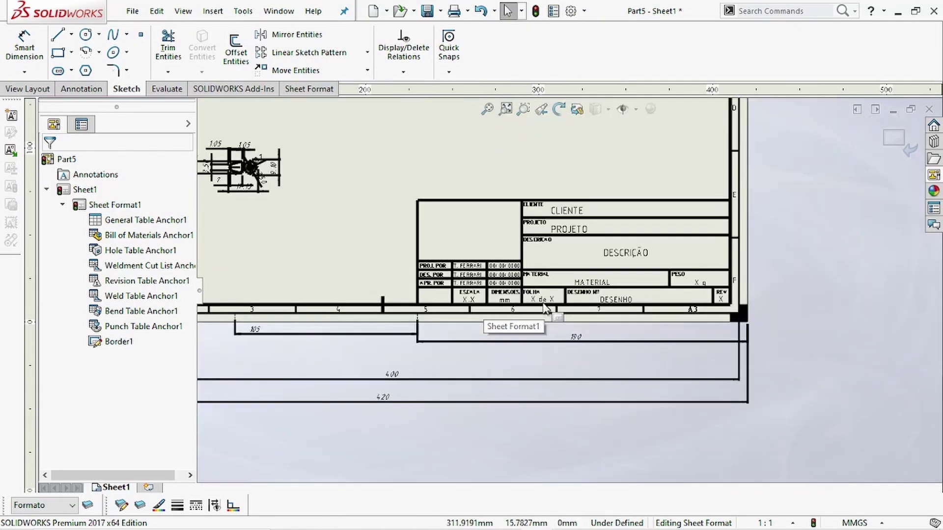
scroll(516, 302, down, 1)
scroll(506, 298, down, 1)
scroll(500, 297, down, 2)
scroll(461, 285, down, 3)
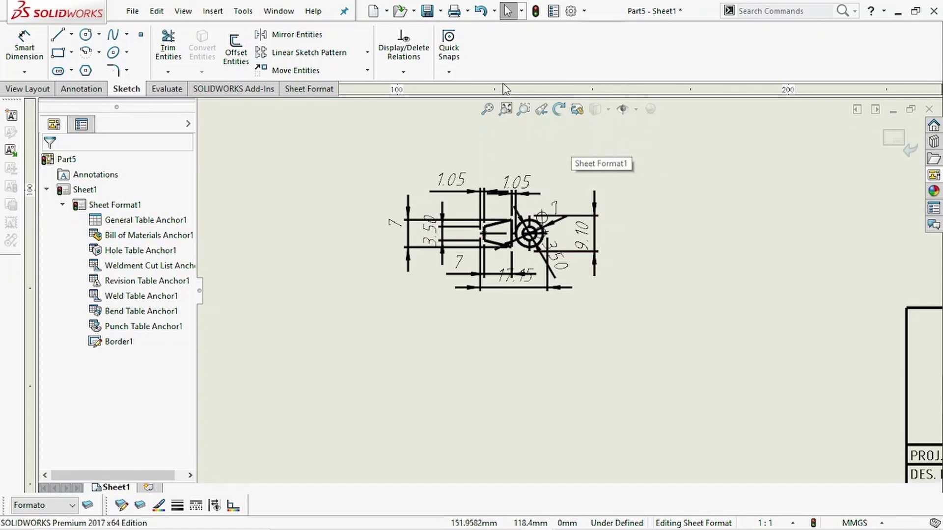
- Hide the symbol's 9.10, 3.50, 7 and both 1.05 dimensions with Hide/Show Annotations
click(167, 92)
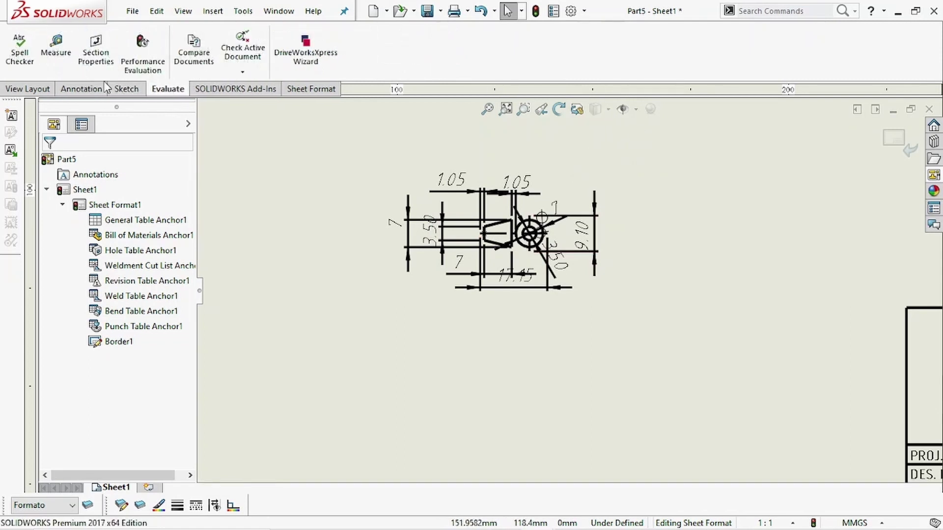
click(85, 91)
click(720, 70)
click(584, 233)
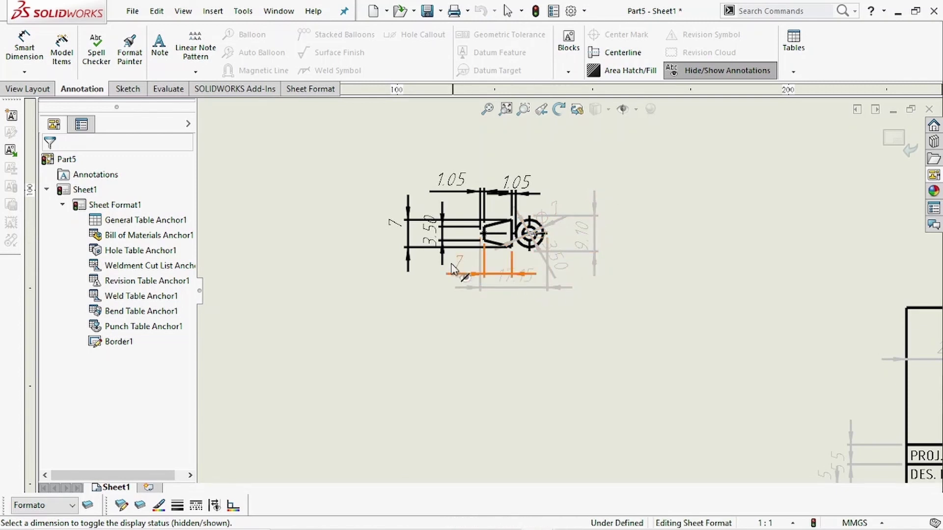
click(429, 247)
click(408, 230)
click(451, 180)
click(515, 183)
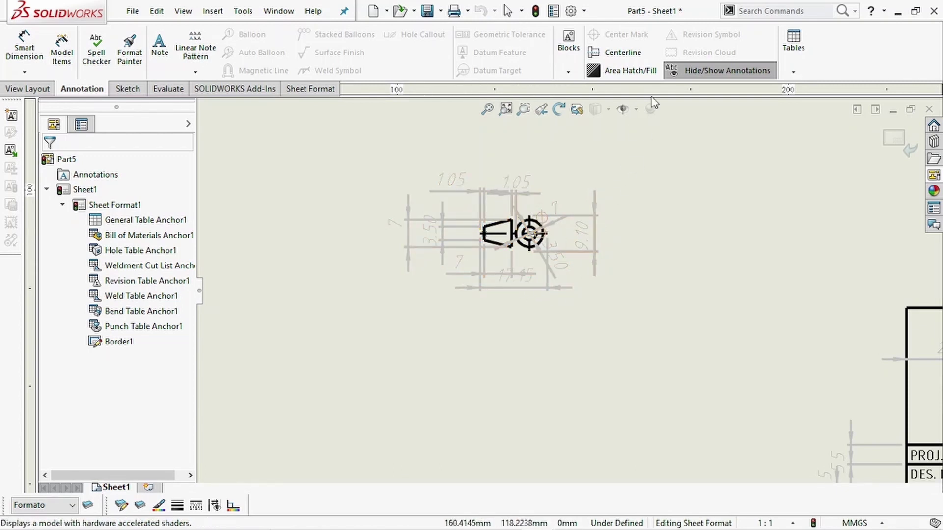
click(688, 73)
scroll(584, 227, up, 1)
scroll(565, 275, up, 2)
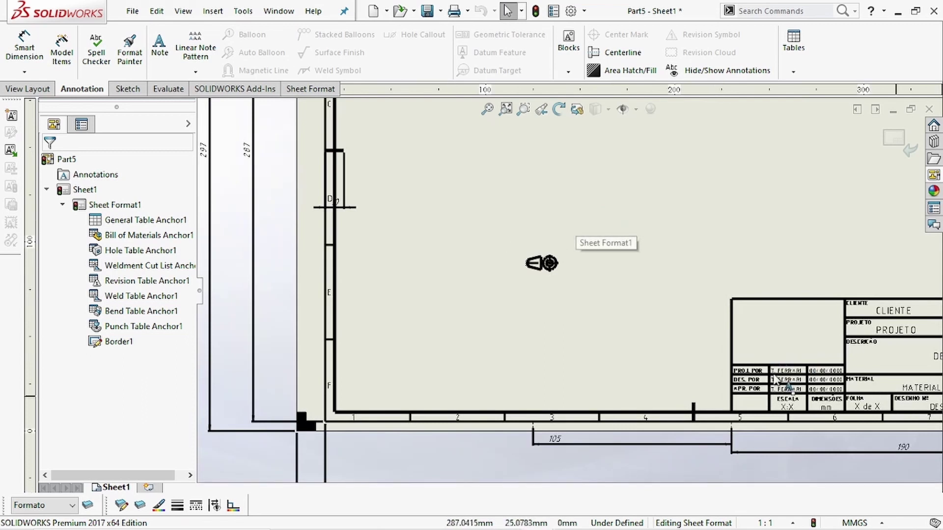
scroll(569, 321, down, 3)
scroll(442, 244, up, 1)
- Drag the projection symbol into the empty title-block cell beside ESCALA
drag(262, 153, 581, 372)
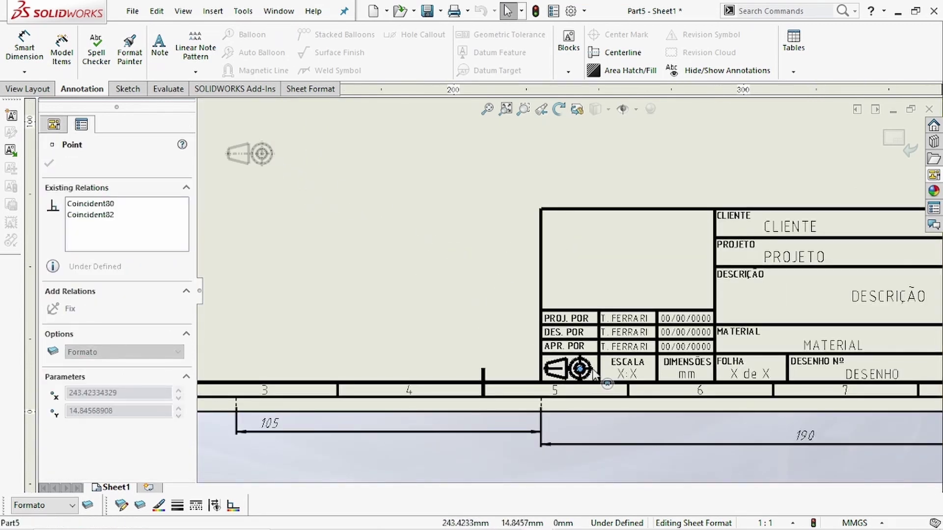
scroll(593, 374, down, 1)
scroll(584, 373, down, 4)
scroll(565, 344, down, 3)
scroll(546, 309, down, 2)
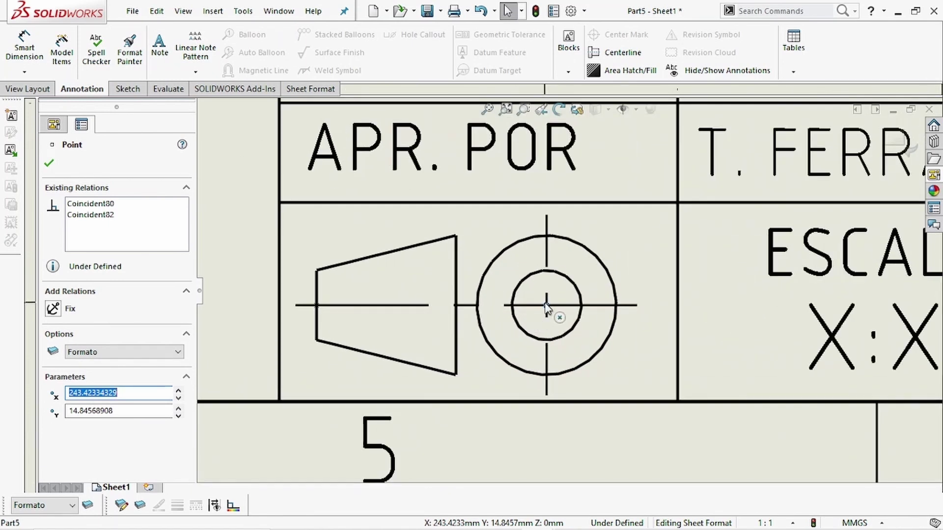
drag(546, 309, 560, 302)
text(15)
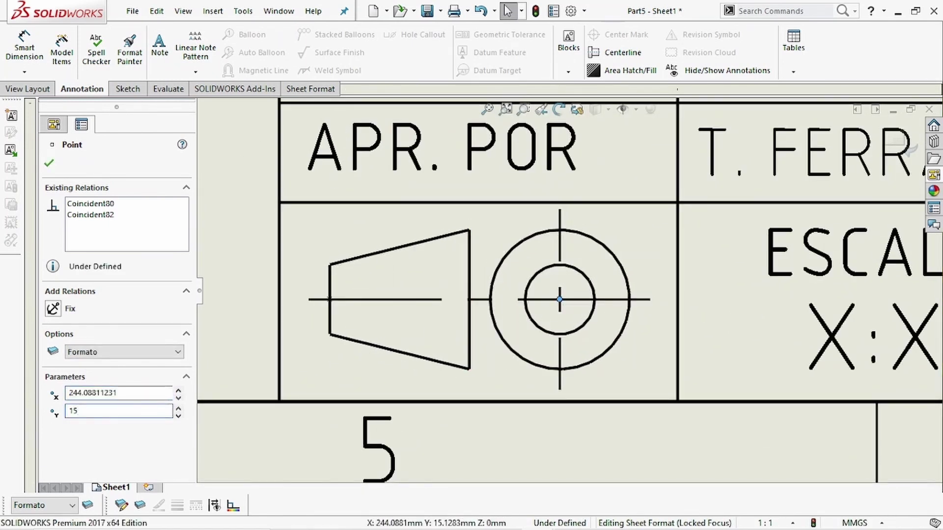
- Set the symbol's anchor point to Y 15 mm and X 231.425 mm and confirm
key(Return)
click(131, 393)
text(231.425)
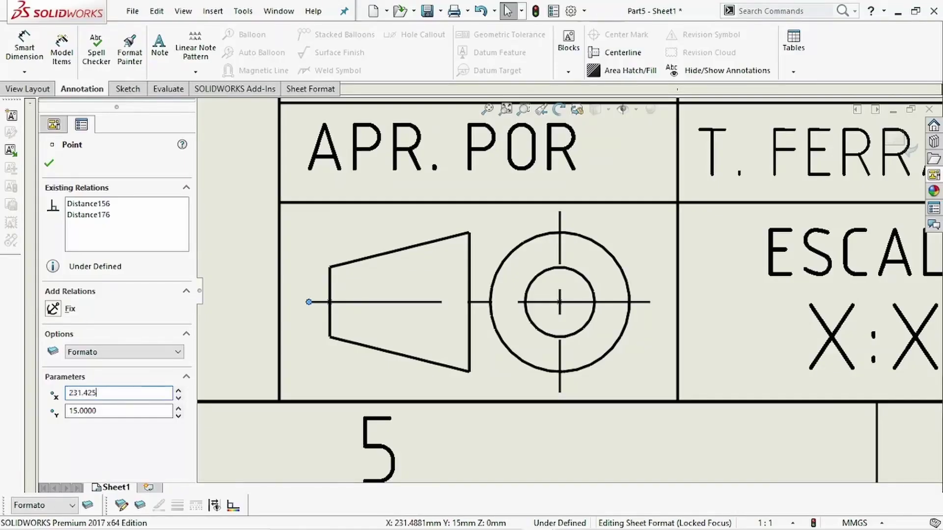
key(Return)
click(49, 164)
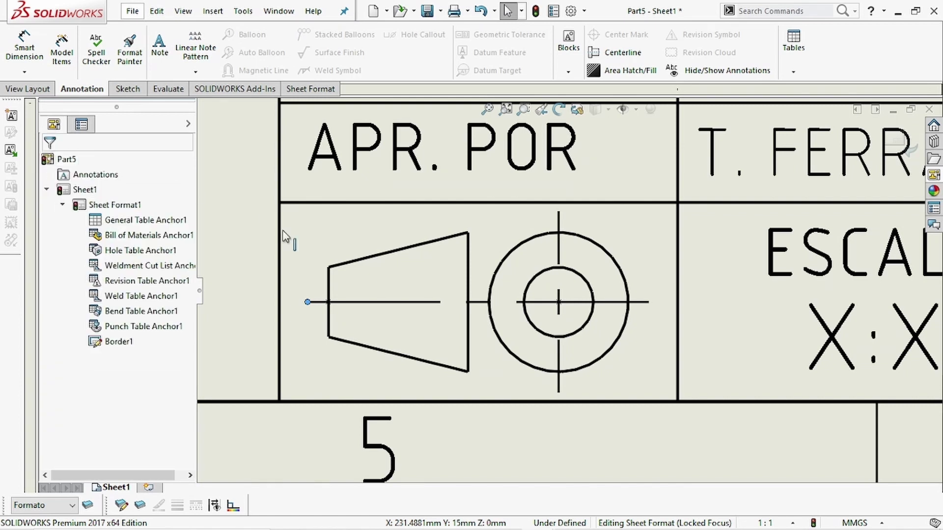
click(256, 211)
scroll(257, 210, up, 5)
scroll(390, 270, up, 5)
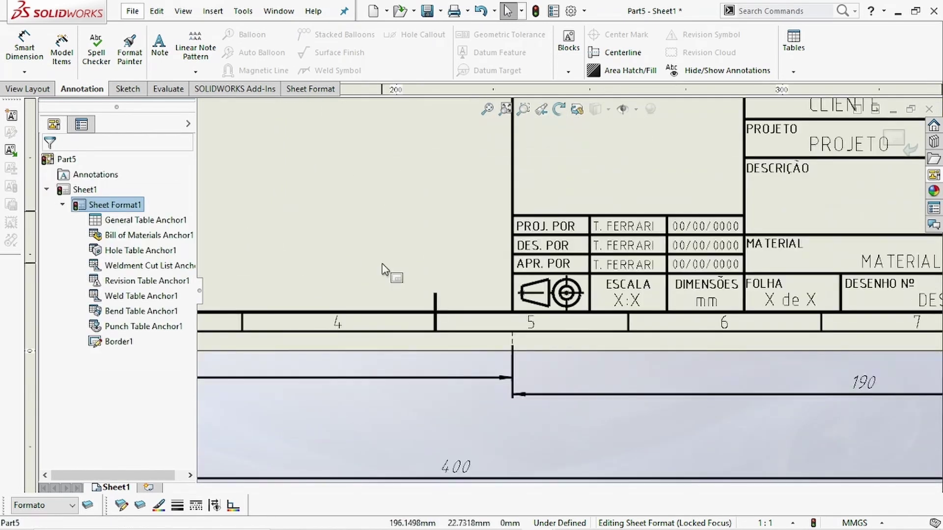
scroll(565, 284, up, 3)
scroll(565, 285, down, 2)
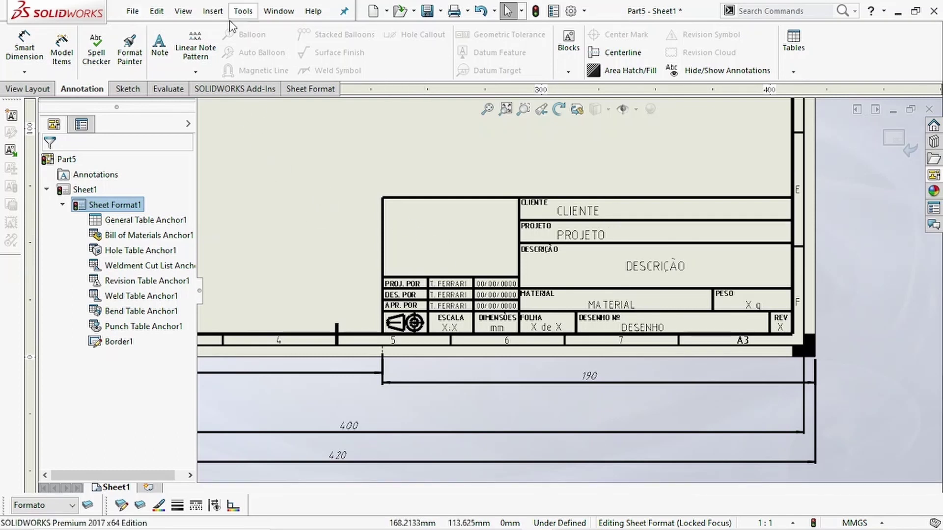
- Insert ENG_TF_LOGO1=1.png from Documents\Aulas\SW-Templates as a sketch picture
click(213, 11)
click(244, 11)
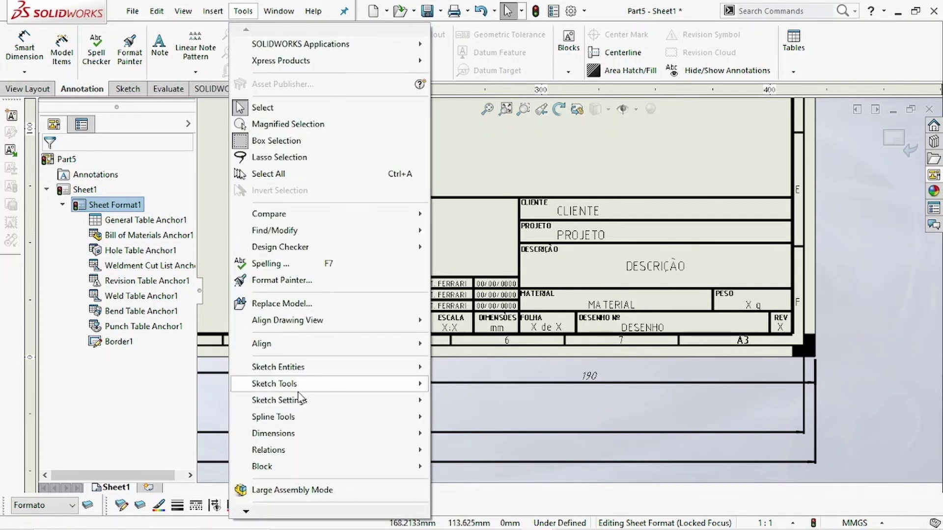
mouse_move(274, 384)
scroll(516, 446, down, 1)
scroll(511, 449, down, 3)
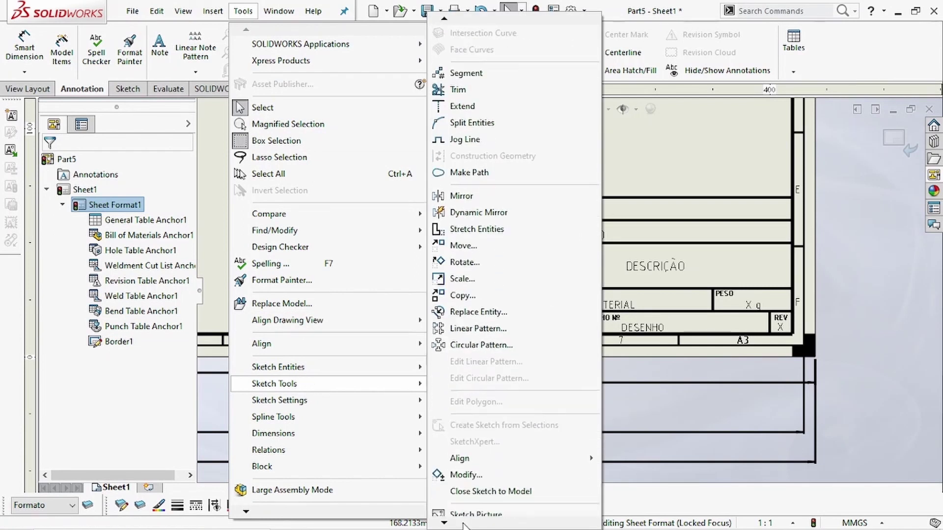
scroll(491, 457, down, 2)
scroll(469, 469, down, 1)
click(469, 463)
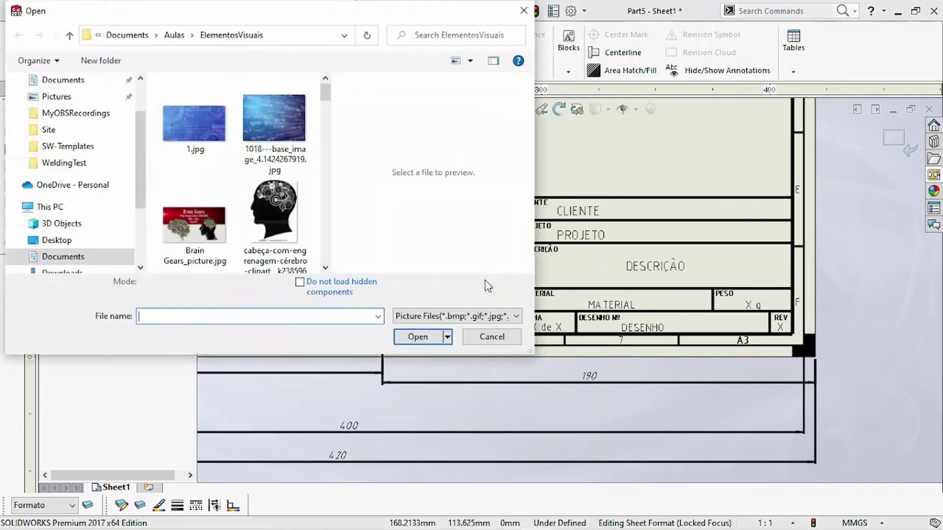
click(147, 37)
double_click(194, 112)
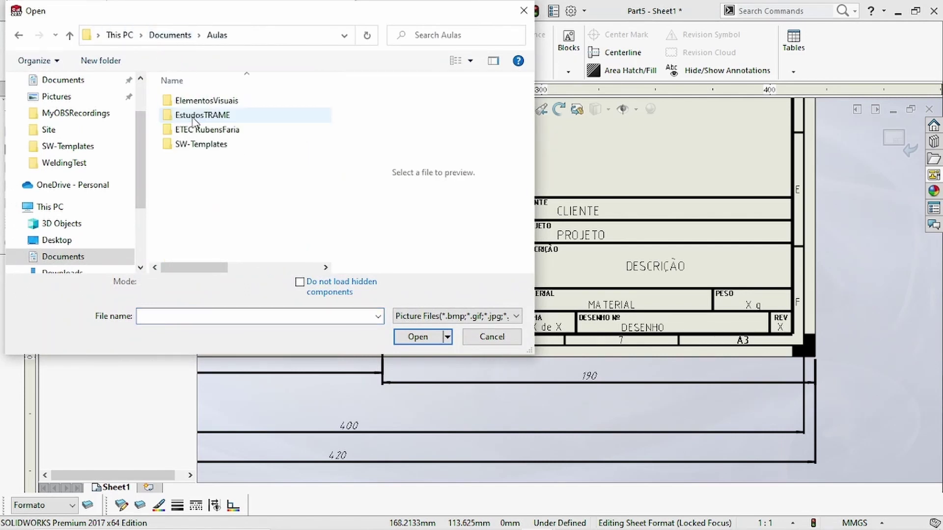
double_click(192, 145)
click(201, 131)
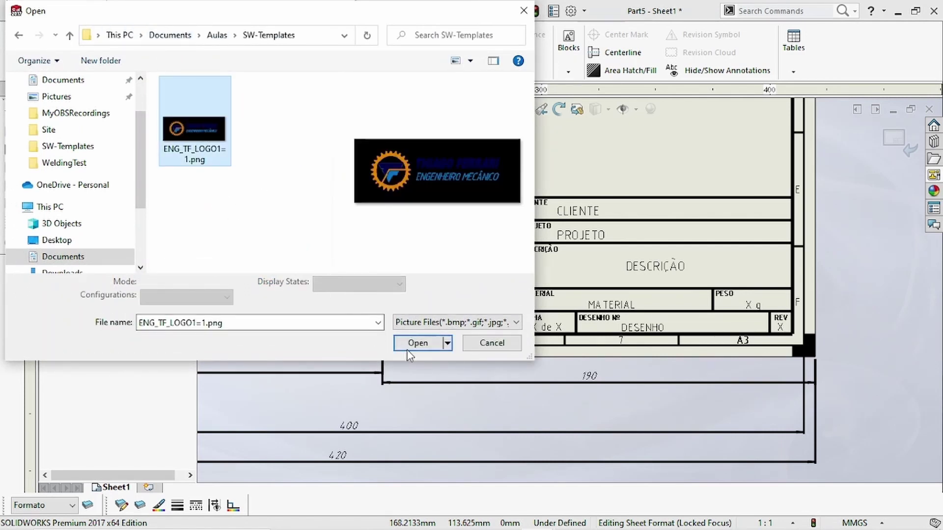
click(418, 343)
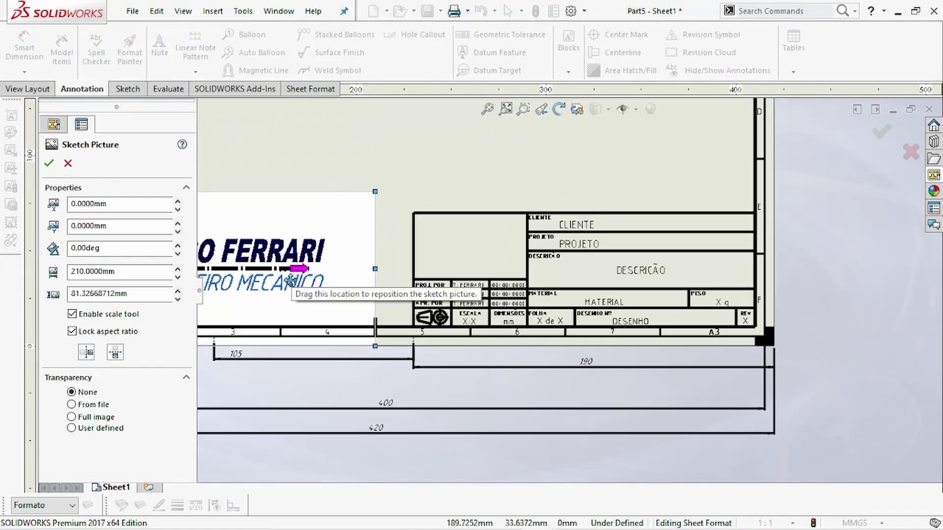
- Move the logo above the title block and scale it to about 60 mm wide
drag(290, 280, 582, 166)
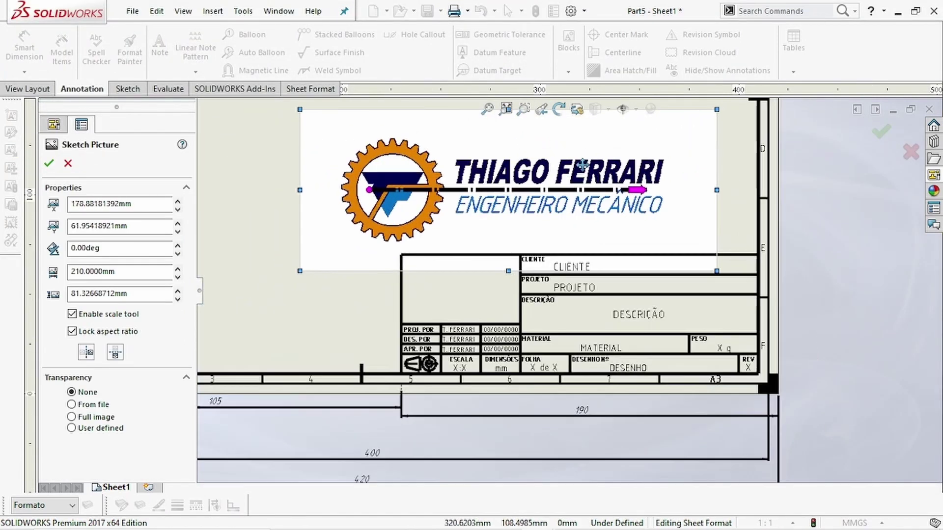
scroll(582, 166, down, 2)
drag(313, 211, 228, 212)
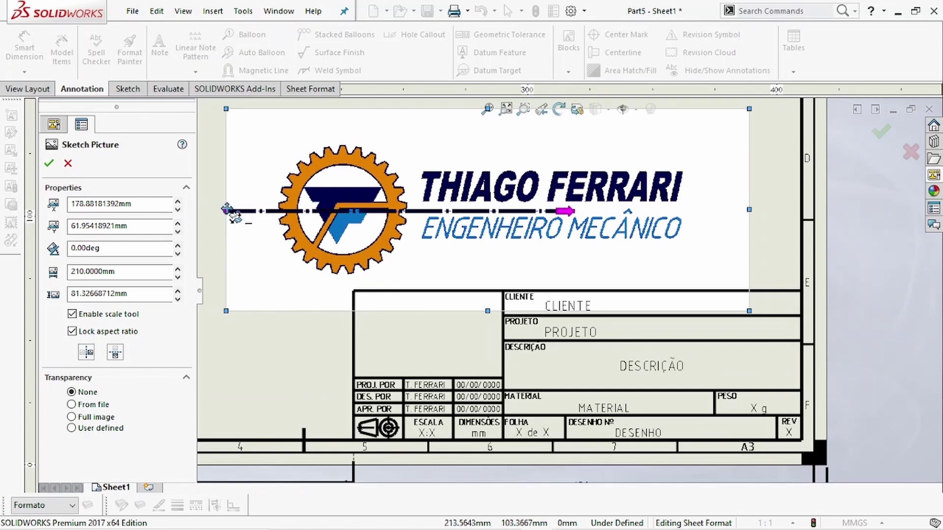
scroll(340, 250, down, 4)
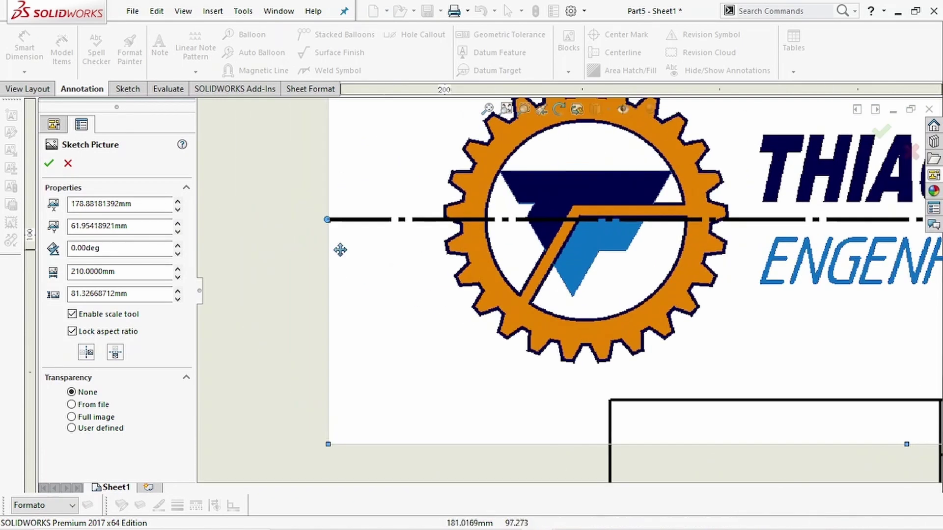
drag(344, 220, 346, 221)
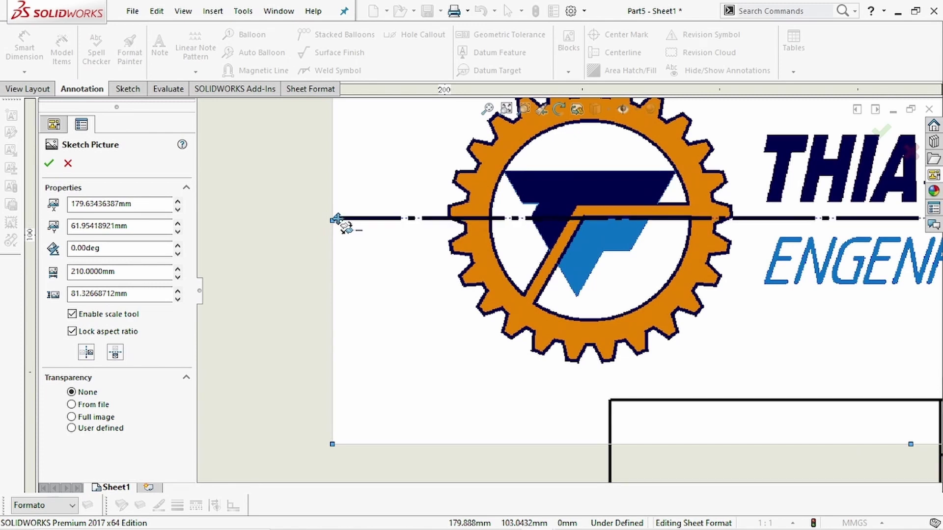
scroll(421, 267, up, 3)
scroll(503, 271, up, 3)
scroll(708, 269, down, 2)
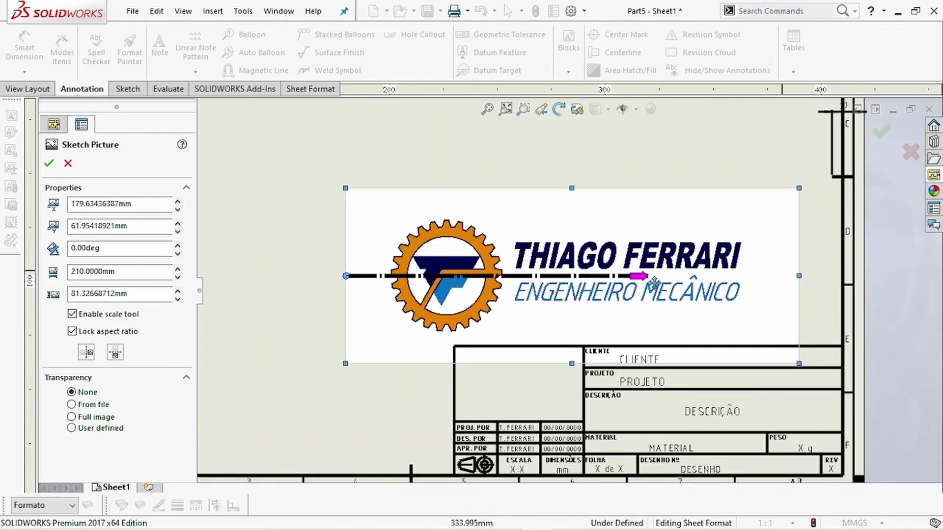
scroll(734, 278, down, 1)
drag(735, 277, 788, 278)
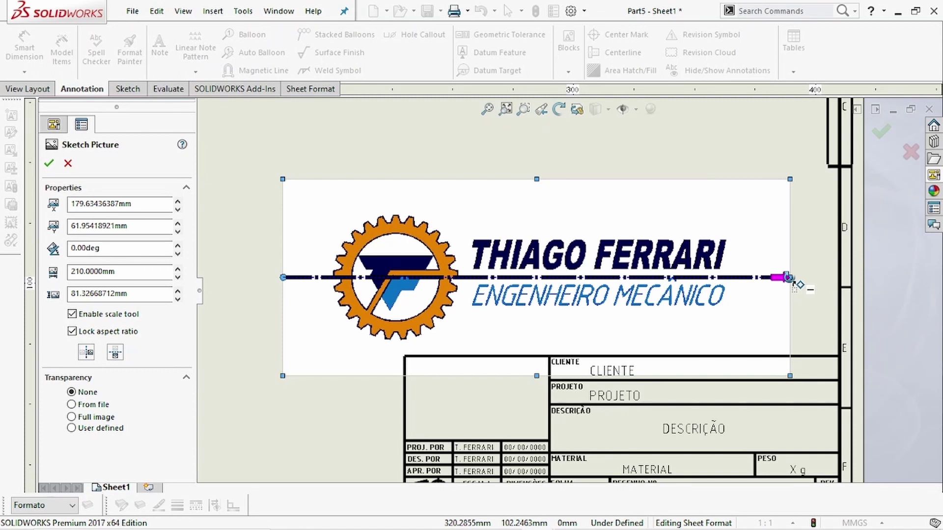
click(789, 278)
text(60)
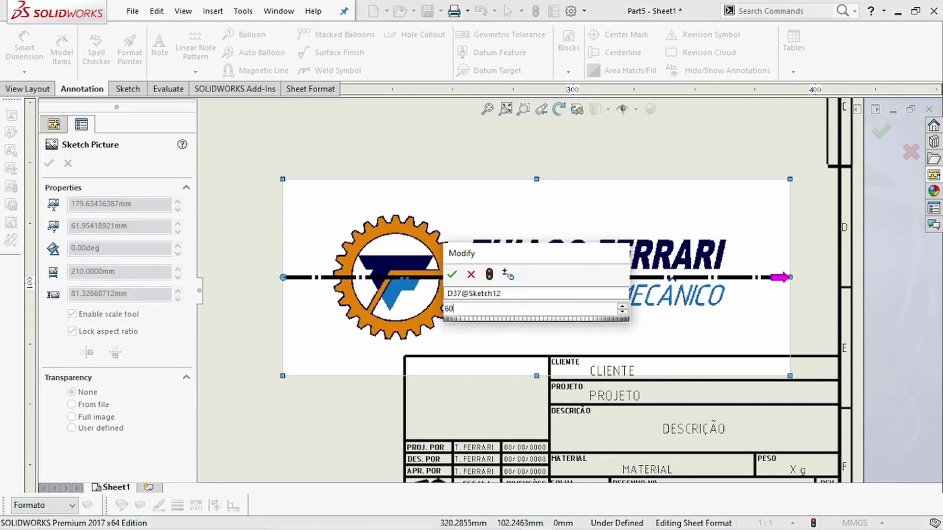
key(Return)
- Place the logo in the title block's top-left cell with From file transparency, and confirm
scroll(485, 331, up, 2)
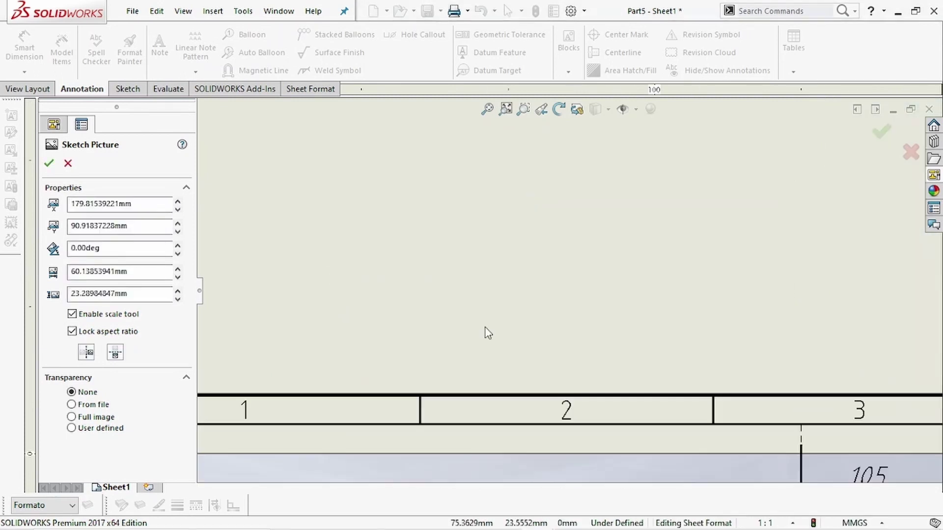
scroll(661, 294, up, 3)
scroll(660, 294, down, 3)
scroll(680, 318, down, 2)
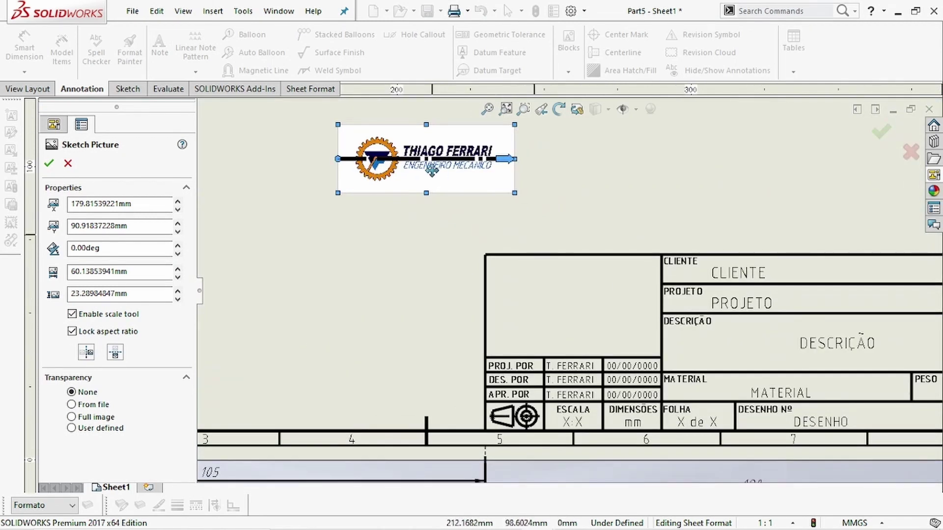
drag(432, 169, 571, 292)
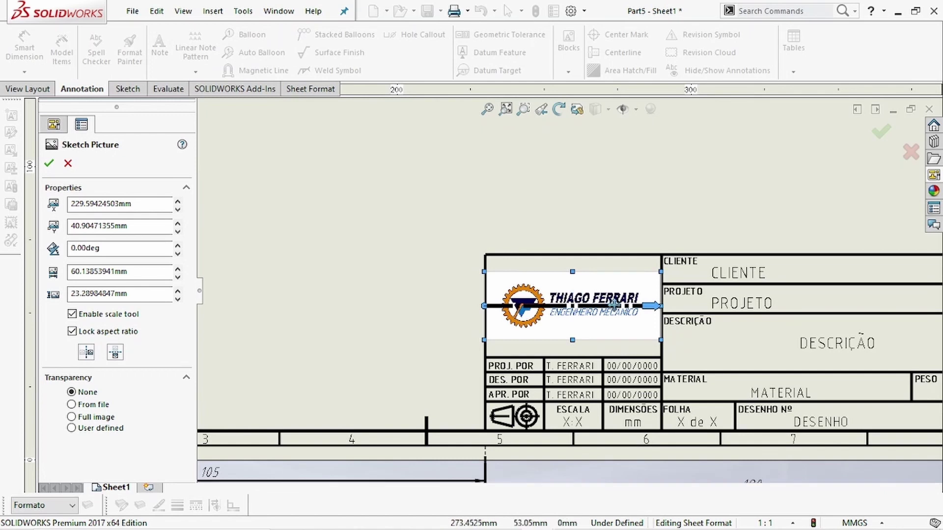
scroll(613, 305, down, 3)
drag(531, 315, 530, 318)
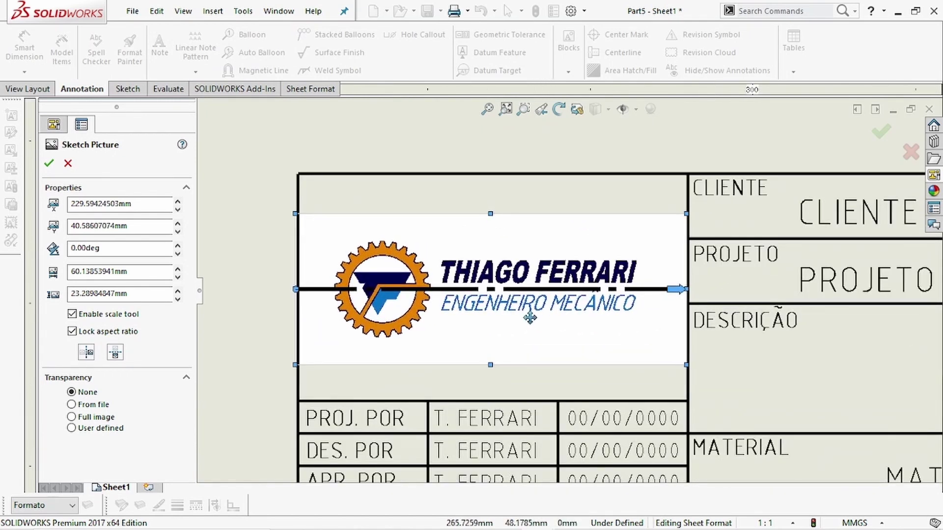
click(91, 406)
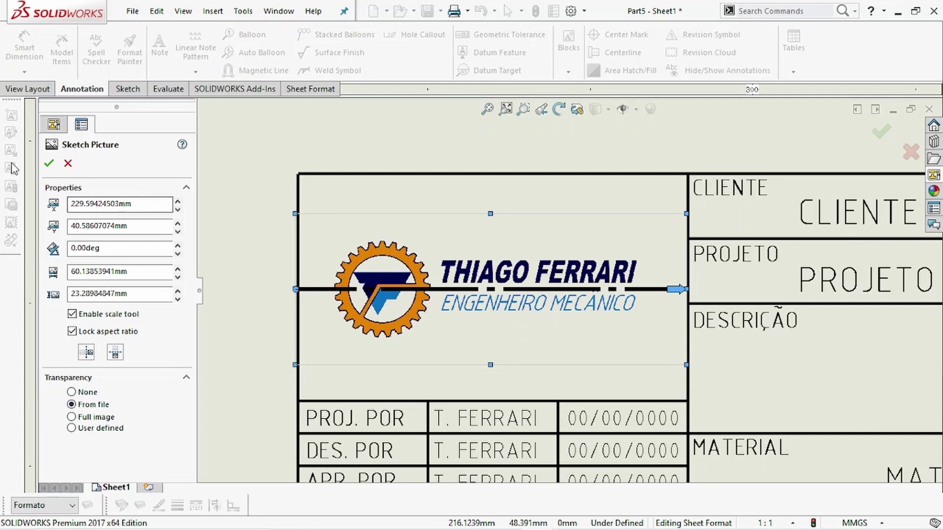
click(44, 169)
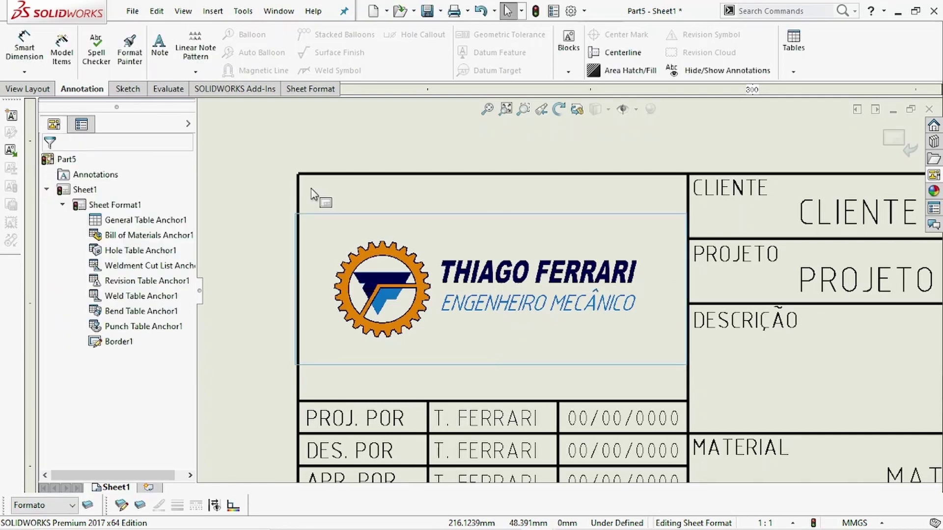
- Hide the 105, 400, 420 and outer 297 border dimensions
scroll(440, 211, up, 2)
scroll(440, 211, up, 2)
scroll(568, 295, up, 2)
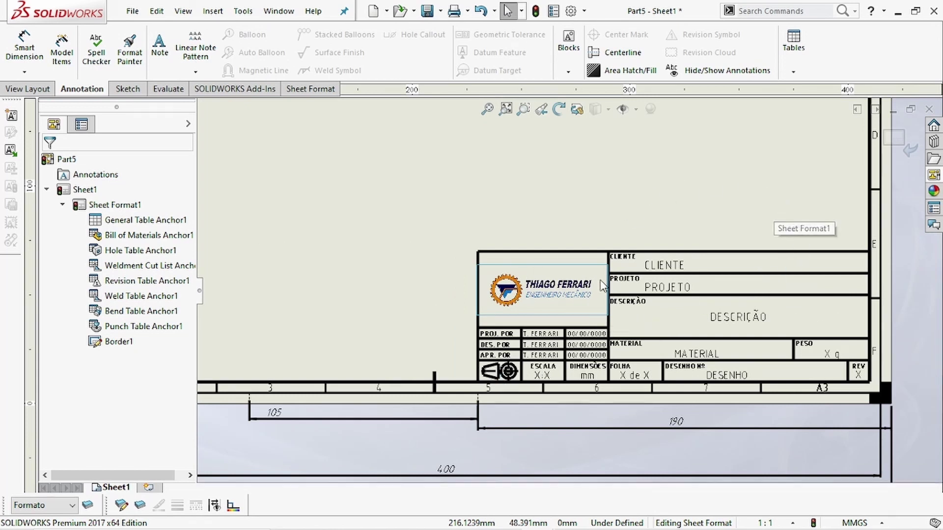
scroll(578, 209, up, 3)
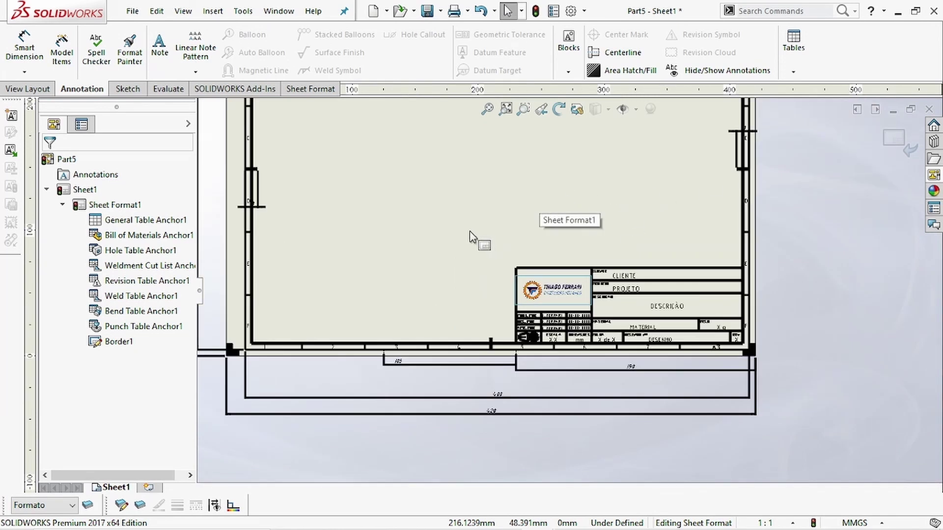
scroll(486, 179, up, 2)
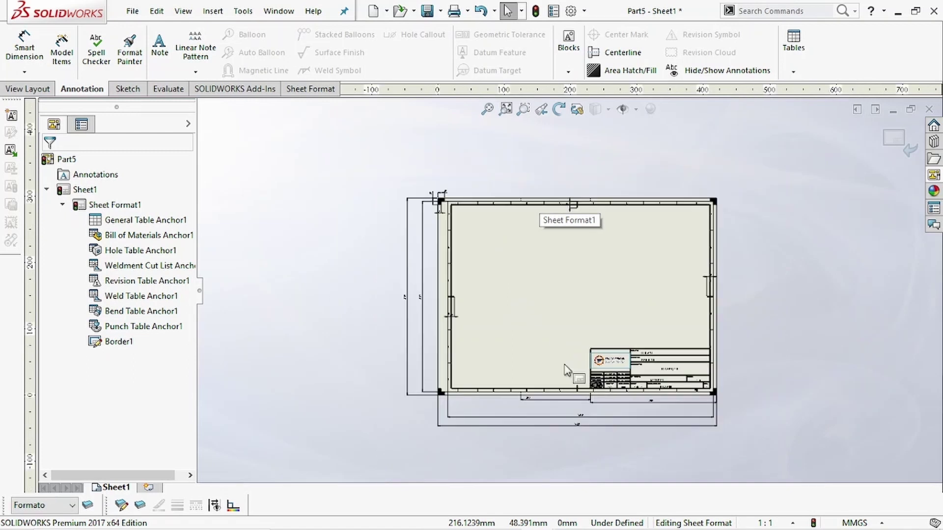
scroll(541, 265, down, 1)
scroll(614, 245, down, 1)
scroll(658, 229, down, 2)
click(719, 70)
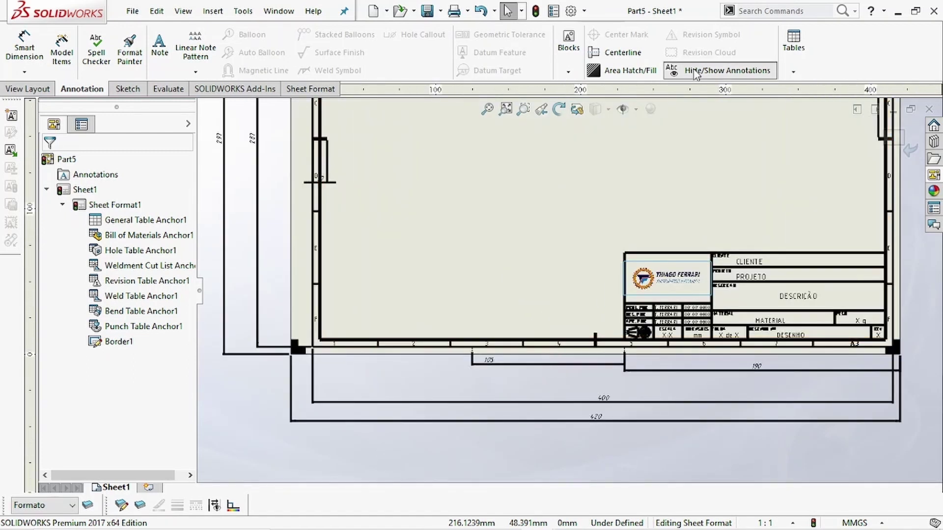
click(616, 366)
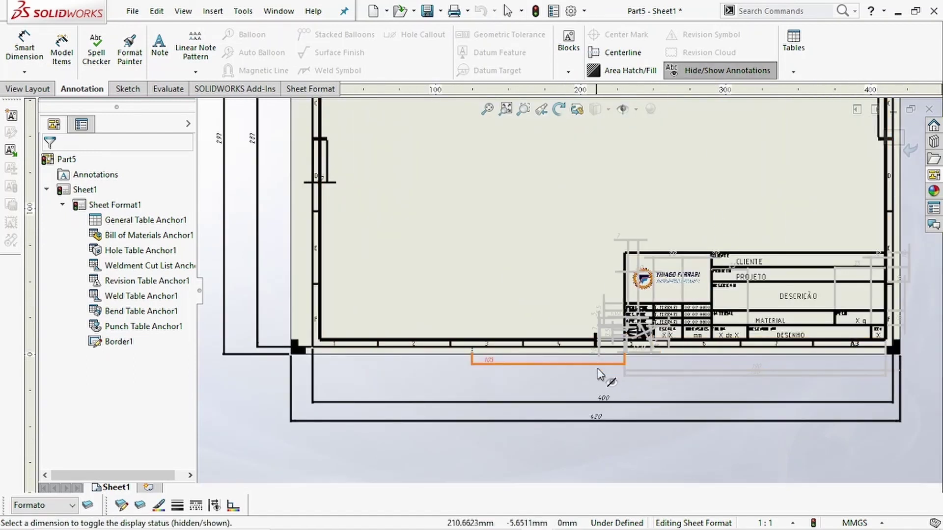
click(609, 402)
click(632, 421)
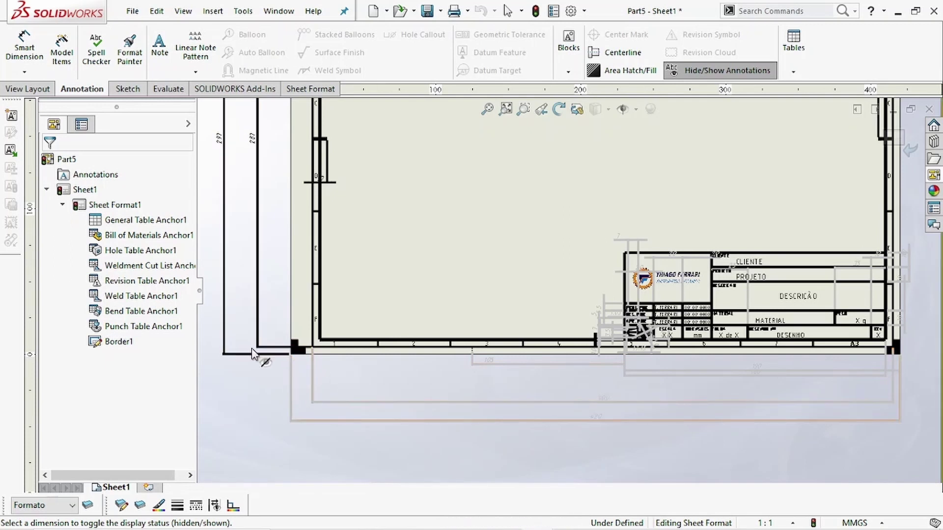
click(253, 354)
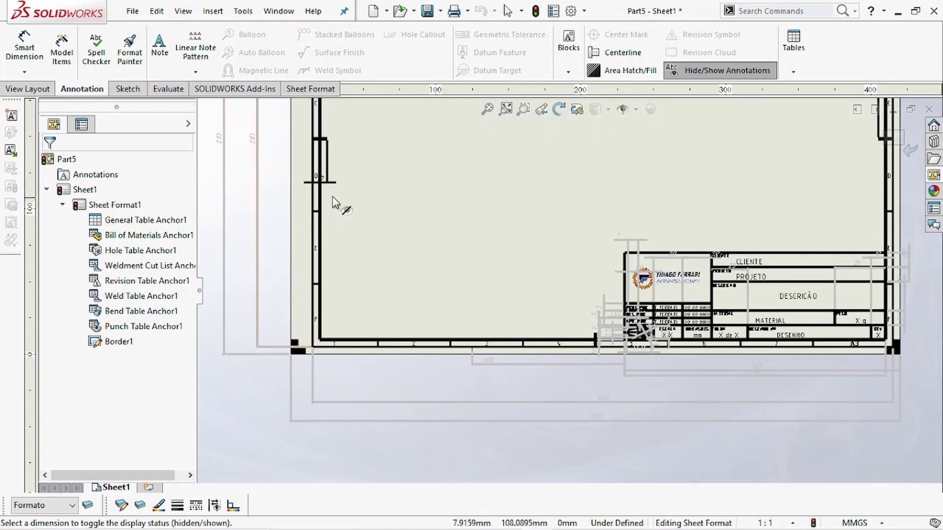
- Turn off Hide/Show Annotations and fit the sheet to review the cleaned-up border
scroll(542, 204, up, 2)
scroll(808, 179, down, 3)
scroll(599, 272, down, 3)
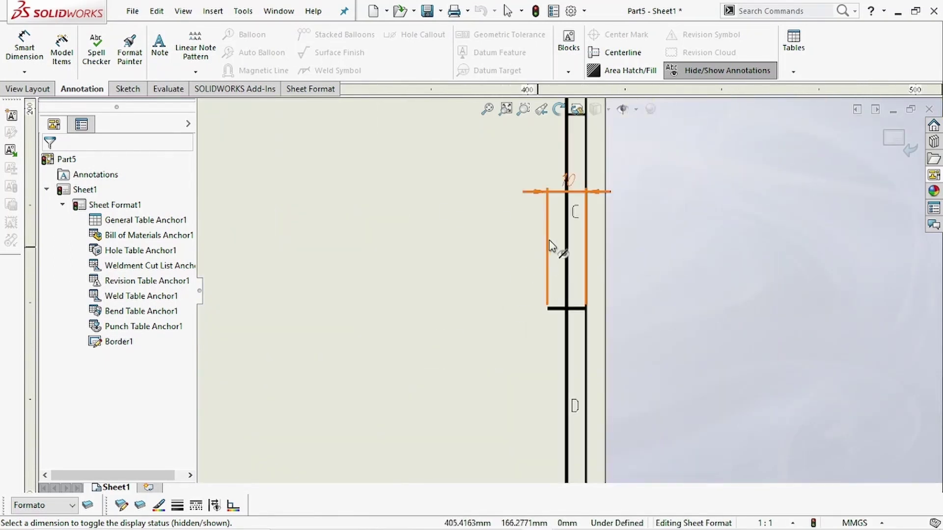
scroll(491, 276, up, 2)
scroll(412, 236, up, 2)
scroll(393, 187, down, 1)
scroll(396, 192, down, 2)
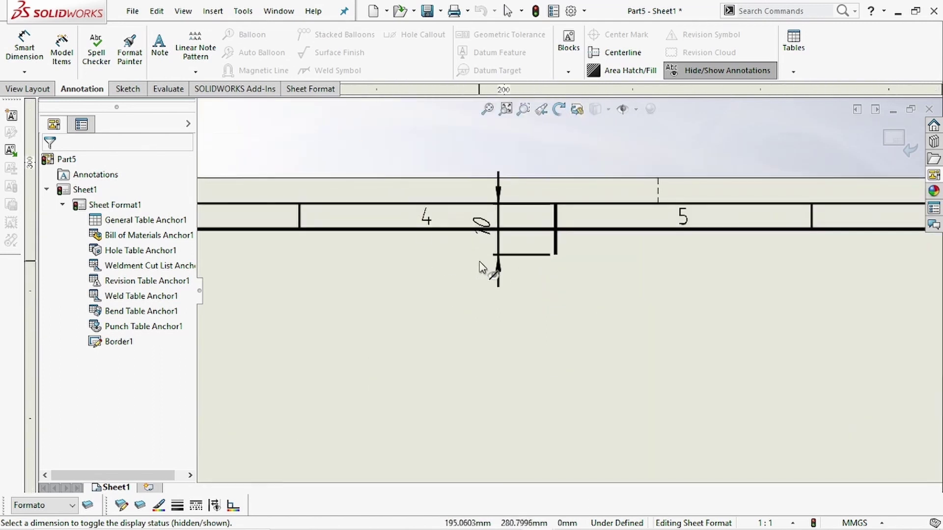
scroll(486, 295, up, 2)
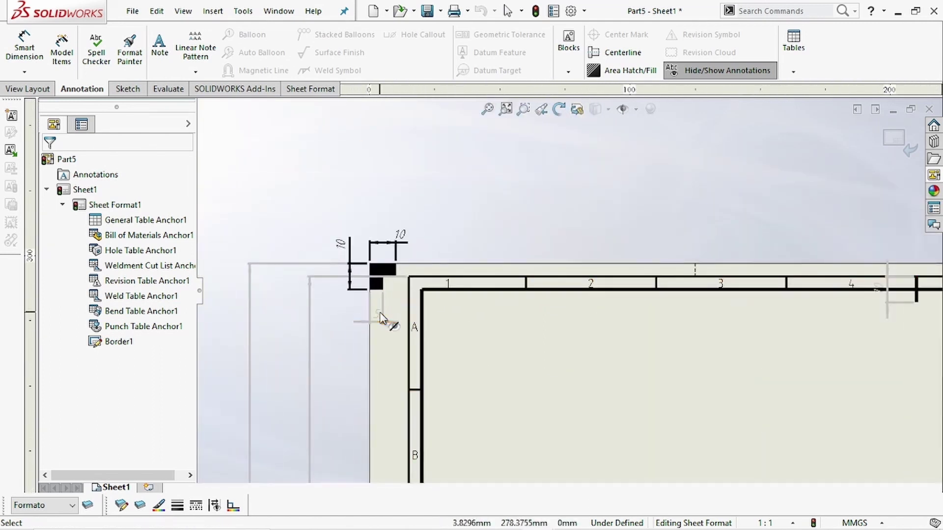
scroll(600, 372, up, 3)
scroll(624, 353, down, 2)
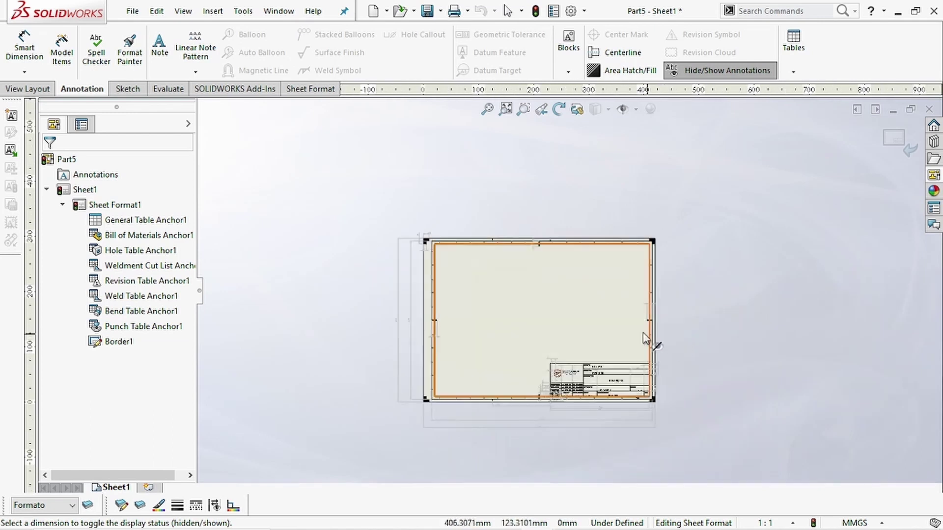
click(674, 71)
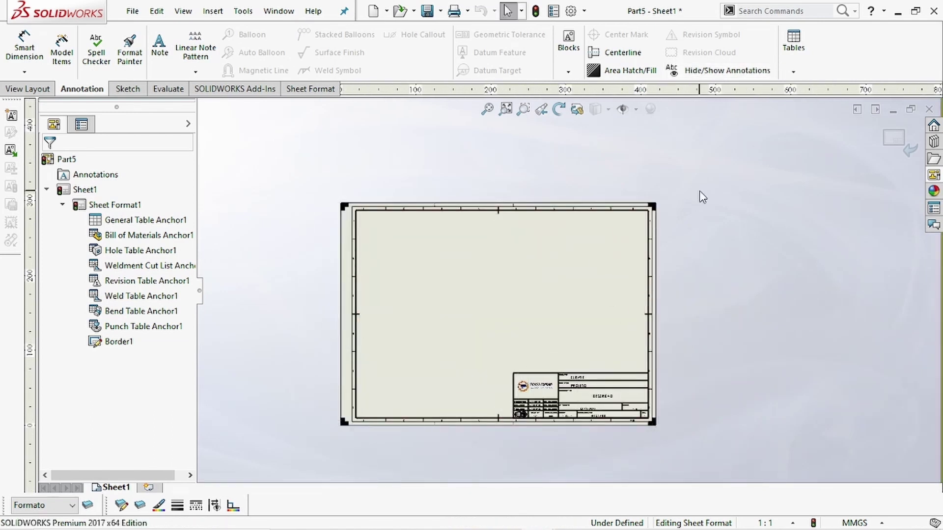
key(f)
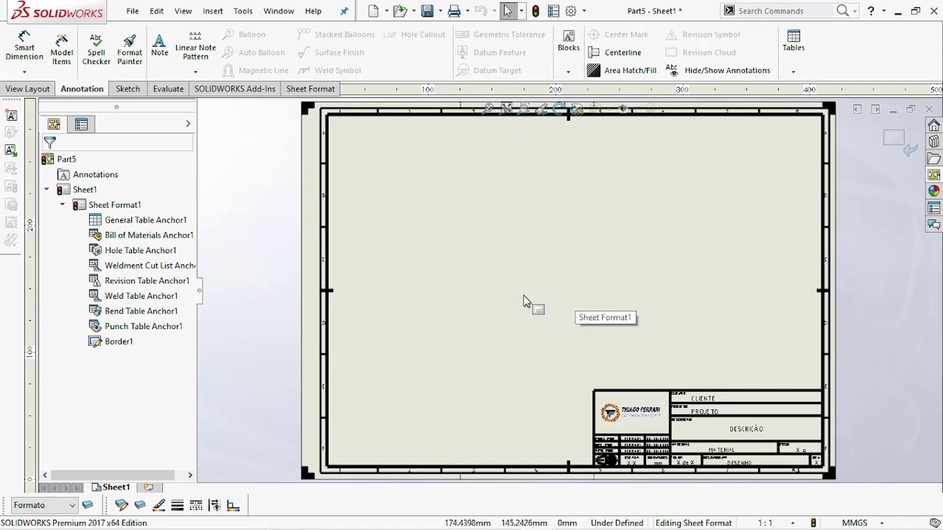
scroll(453, 193, up, 1)
scroll(420, 185, down, 2)
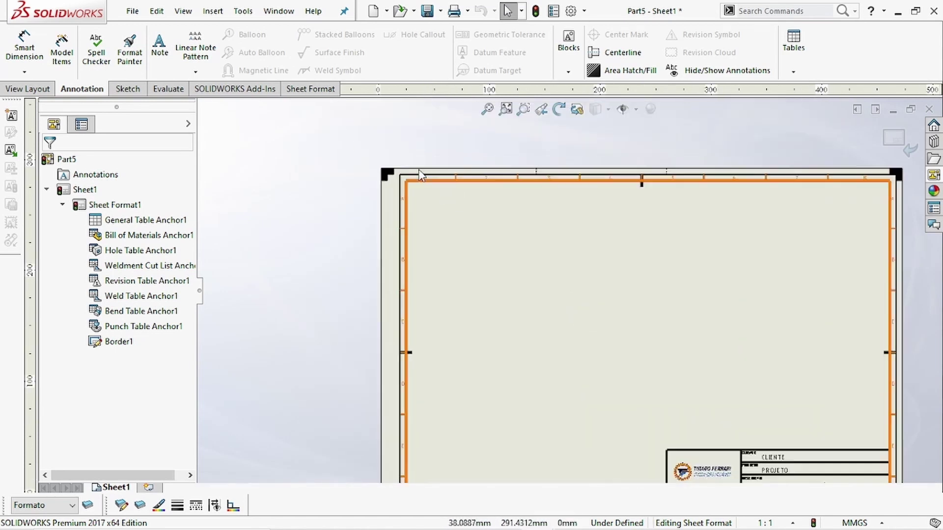
scroll(420, 186, down, 2)
scroll(420, 186, down, 2)
scroll(420, 185, down, 1)
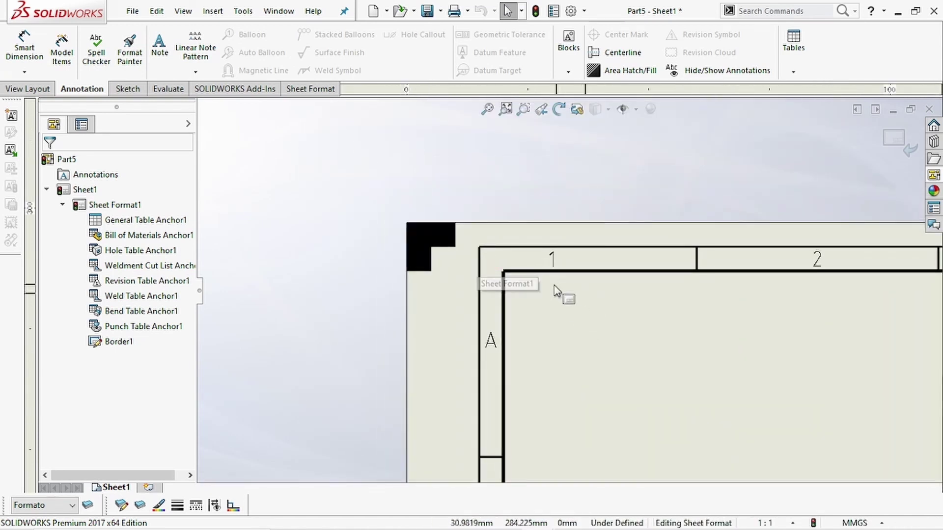
scroll(713, 328, up, 3)
scroll(713, 324, up, 2)
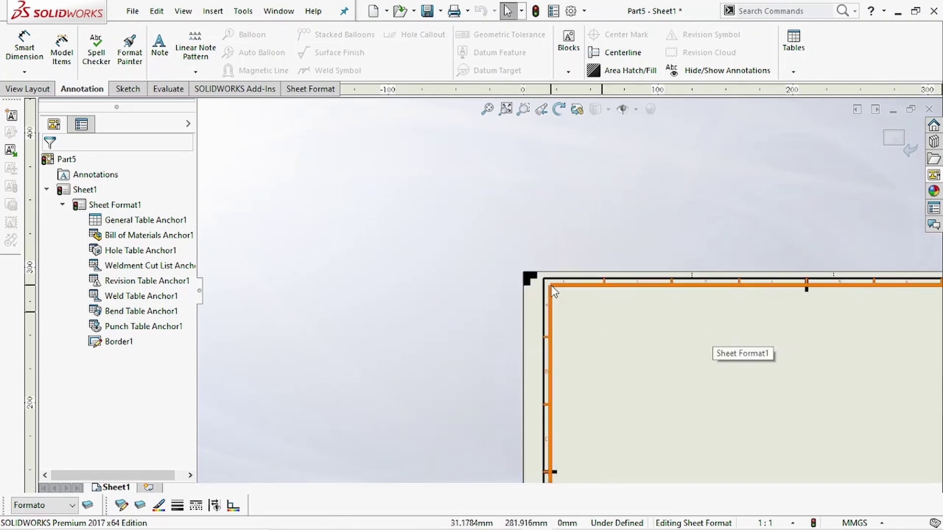
scroll(694, 316, down, 1)
scroll(716, 320, up, 1)
scroll(779, 291, down, 2)
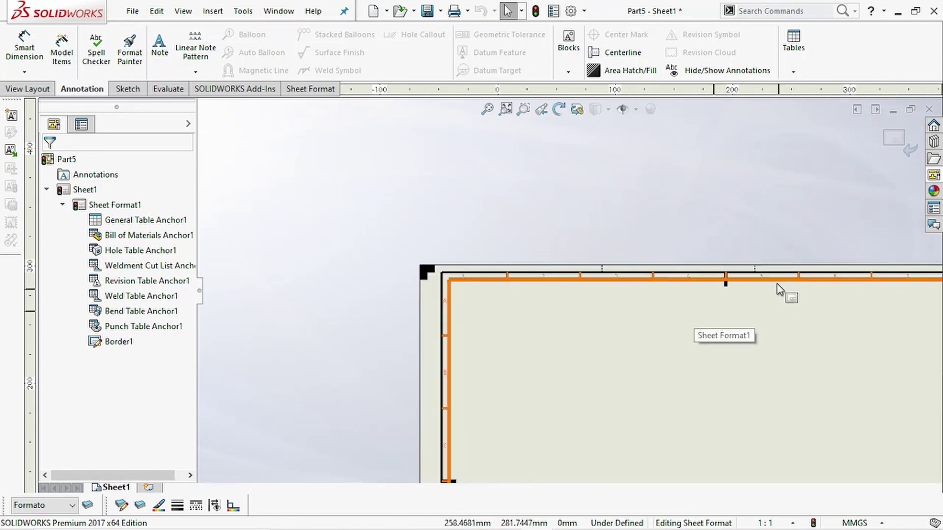
scroll(705, 269, down, 1)
scroll(705, 269, down, 2)
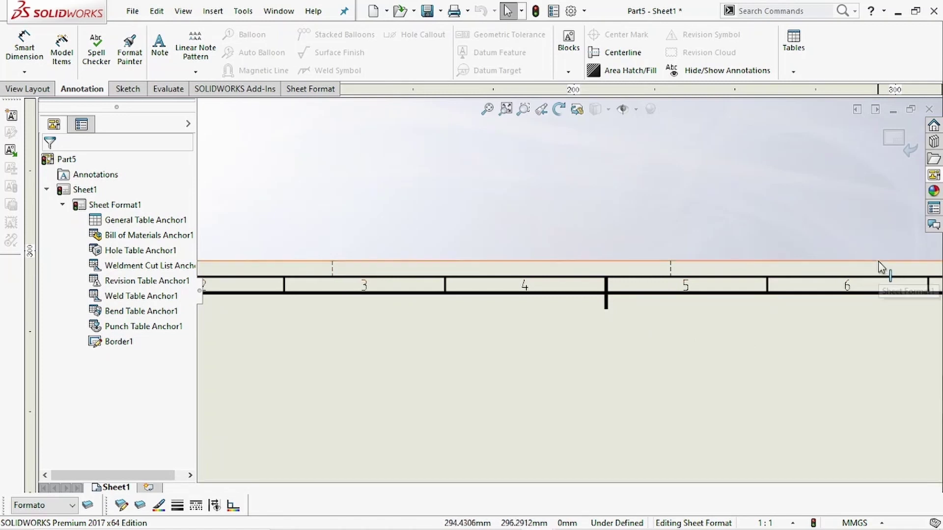
scroll(713, 345, up, 3)
scroll(716, 337, up, 1)
scroll(618, 432, down, 1)
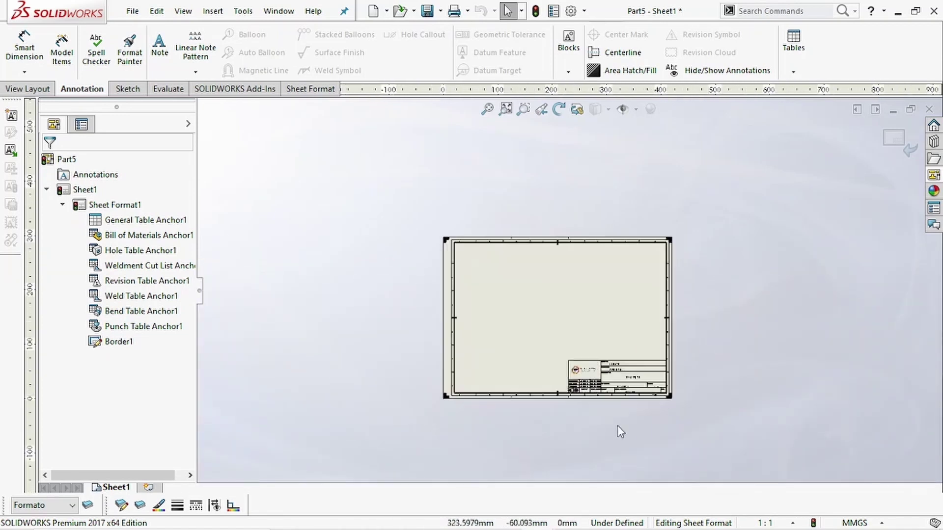
scroll(618, 360, down, 2)
scroll(624, 362, down, 2)
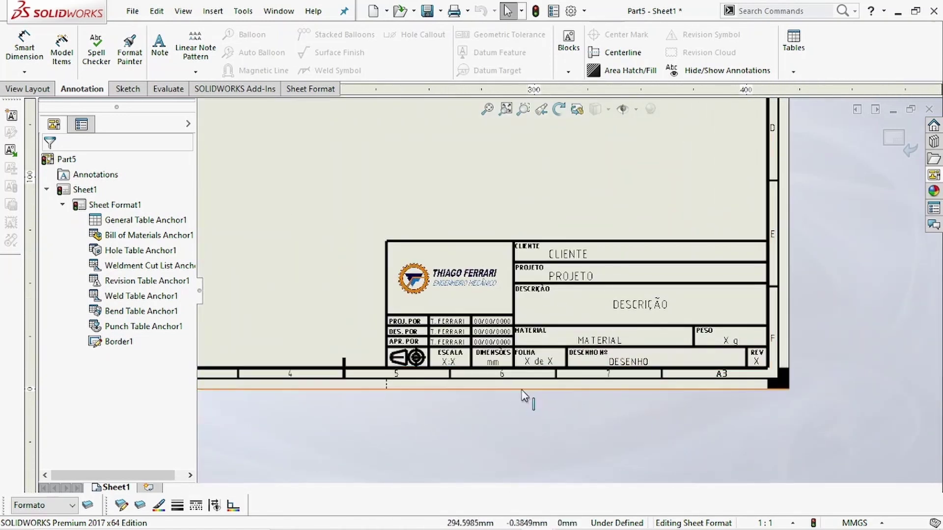
- Exit Edit Sheet Format and fit Sheet1 in the view
click(886, 138)
scroll(459, 203, up, 2)
scroll(437, 200, up, 2)
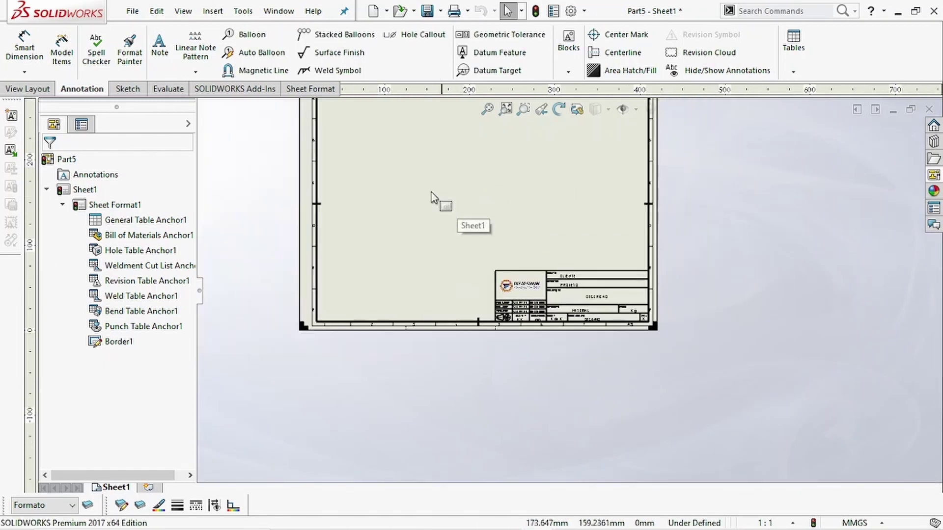
scroll(414, 169, up, 1)
key(f)
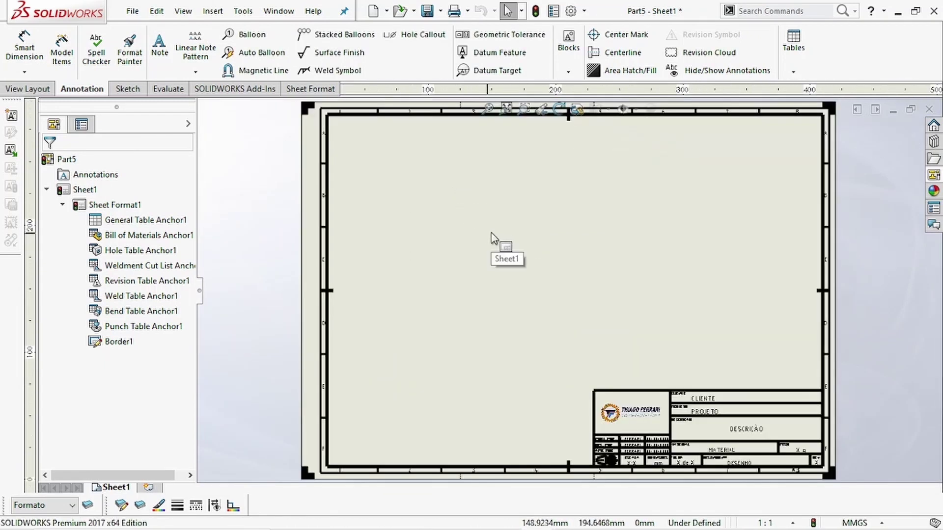
drag(86, 210, 419, 242)
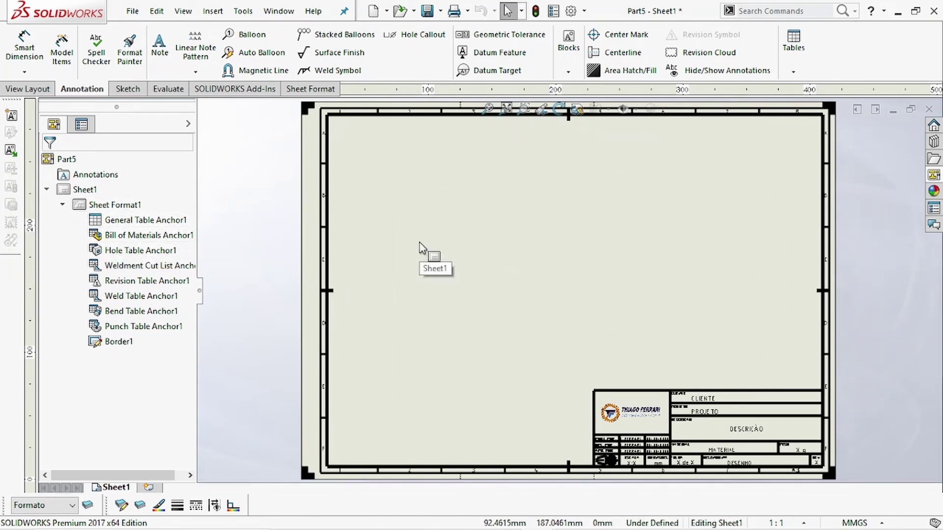
- Drag Part5.SLDPRT's isometric view from the View Palette onto the sheet above the title block
click(933, 175)
scroll(551, 311, up, 3)
scroll(595, 301, up, 2)
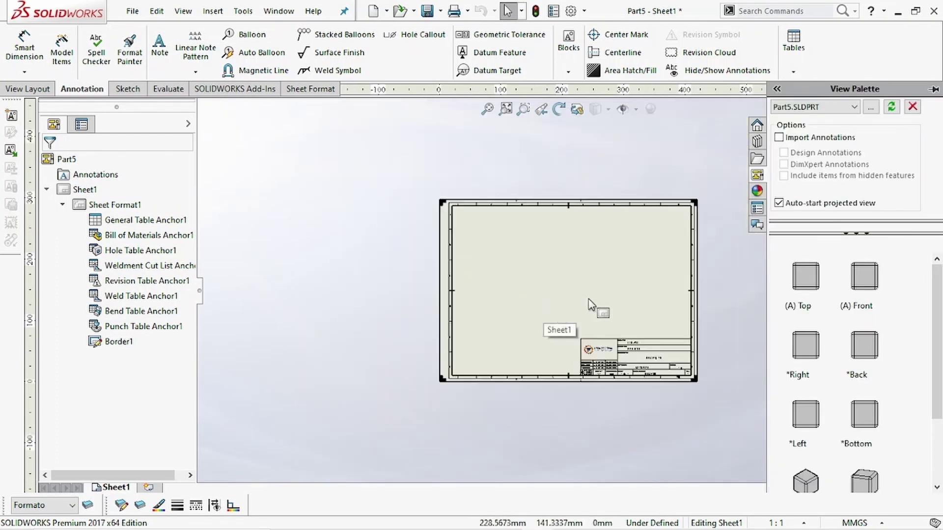
scroll(610, 301, down, 1)
scroll(607, 315, down, 1)
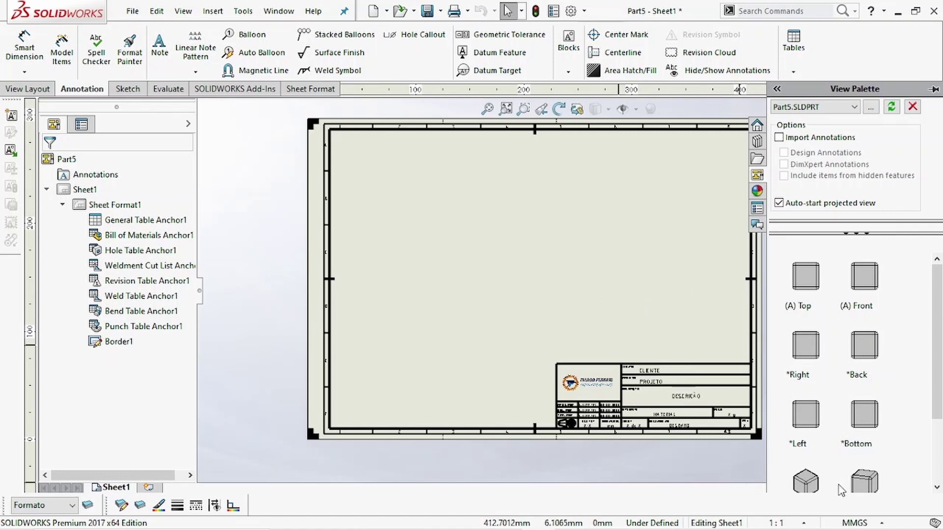
mouse_move(809, 485)
mouse_down()
mouse_move(591, 247)
mouse_move(571, 255)
mouse_up()
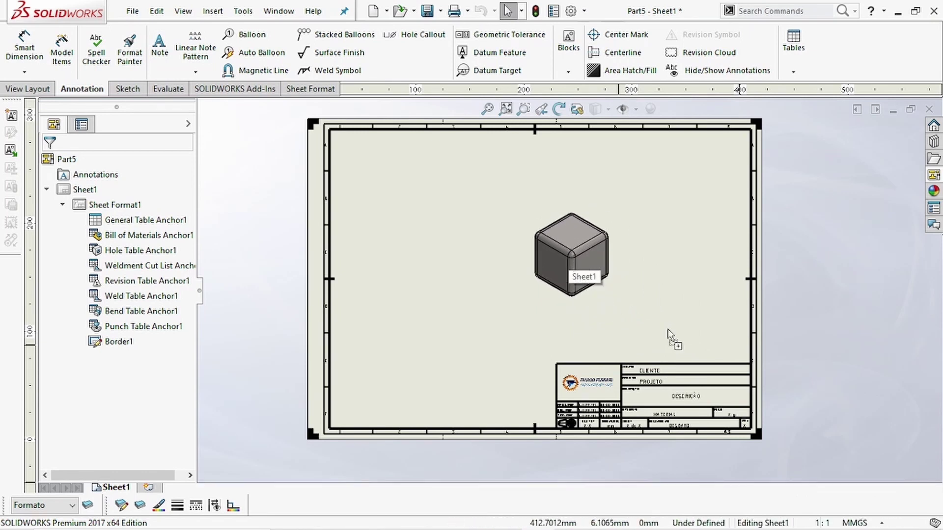
scroll(668, 335, down, 1)
- Accept Drawing View1's settings and select the isometric view showing its dashed hidden edges
scroll(610, 327, down, 2)
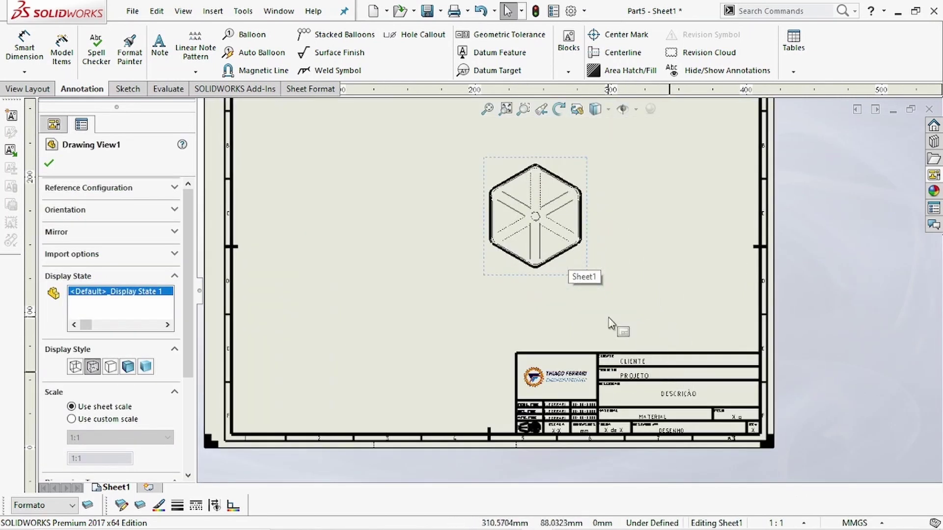
scroll(544, 212, down, 2)
scroll(558, 253, down, 2)
scroll(558, 253, down, 2)
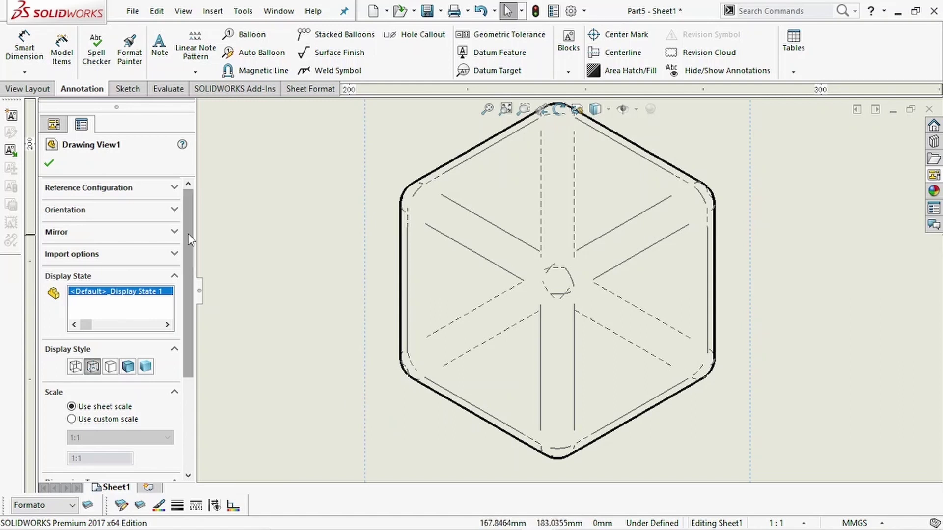
mouse_move(190, 237)
mouse_down()
mouse_move(195, 342)
mouse_move(185, 208)
mouse_up()
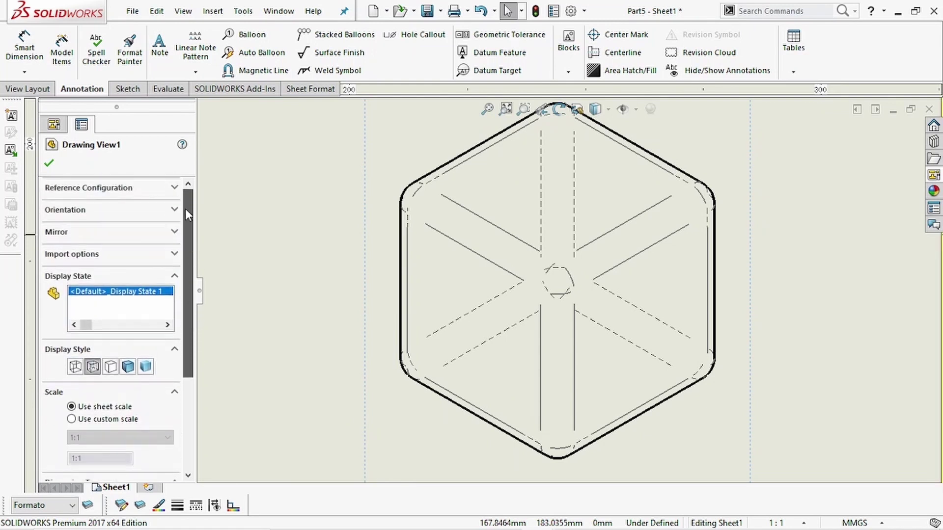
click(49, 163)
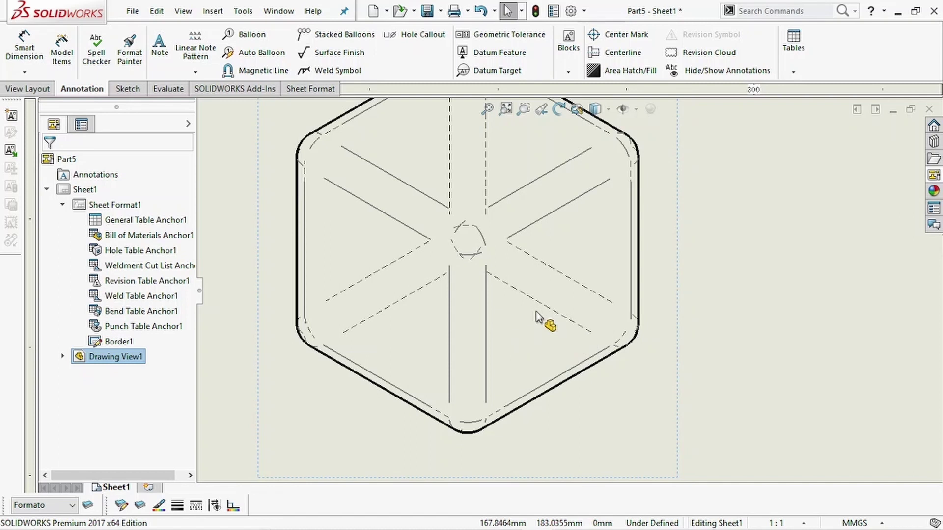
click(540, 317)
- Start Hide/Show Edges on Drawing View1 and hide the four dashed diagonal edges
right_click(550, 320)
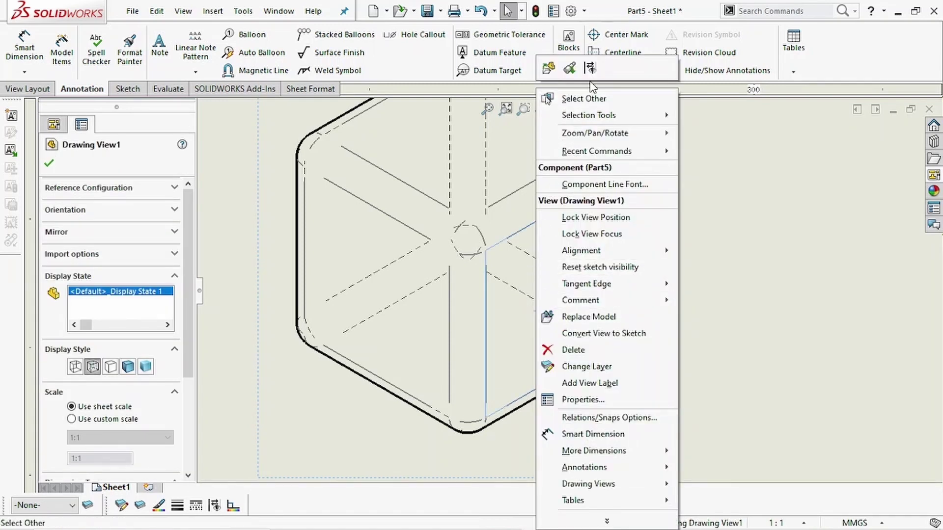
click(503, 328)
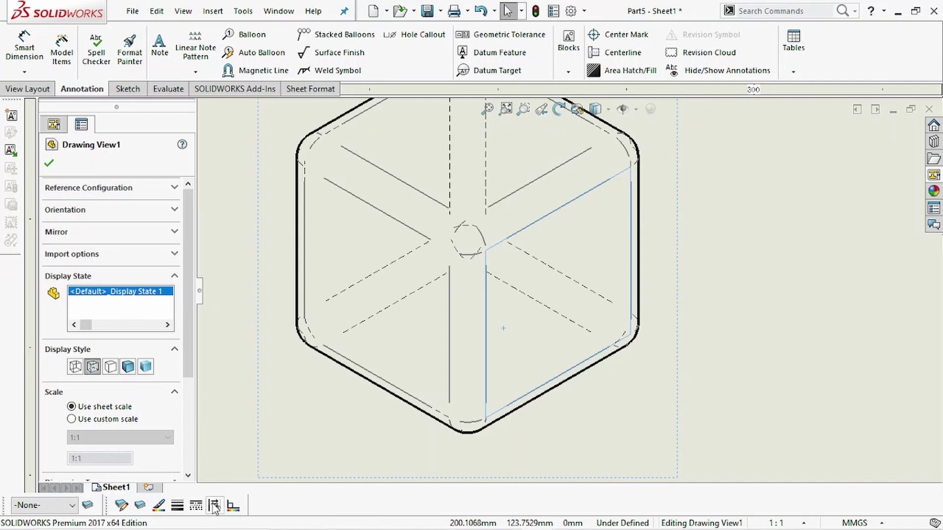
click(216, 506)
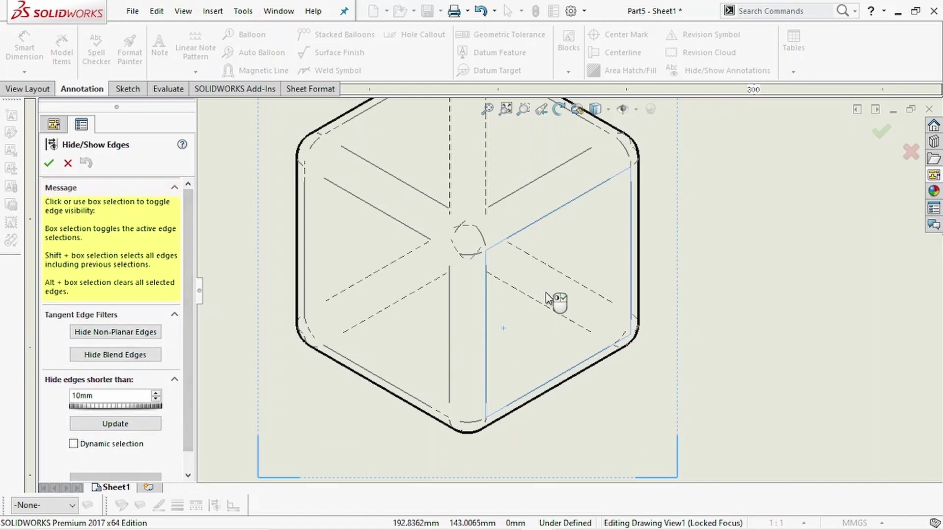
click(546, 312)
click(576, 285)
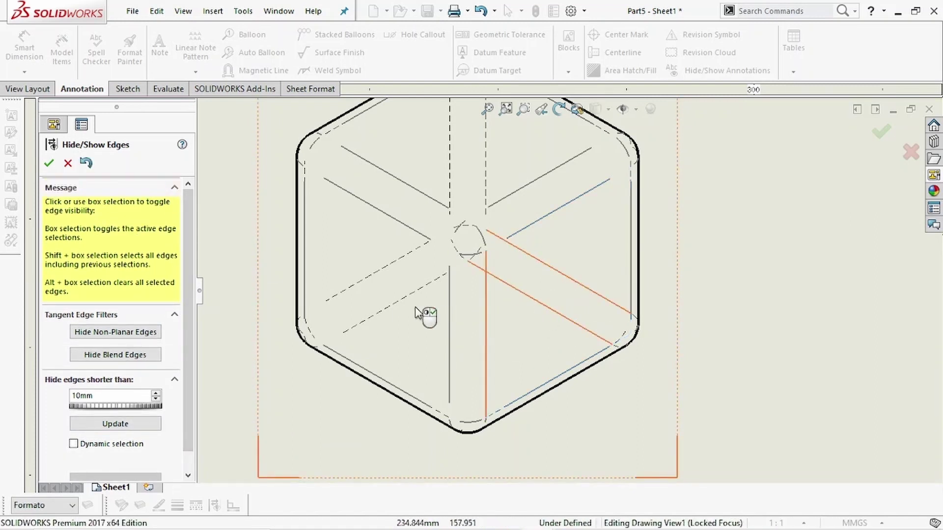
click(397, 303)
click(394, 263)
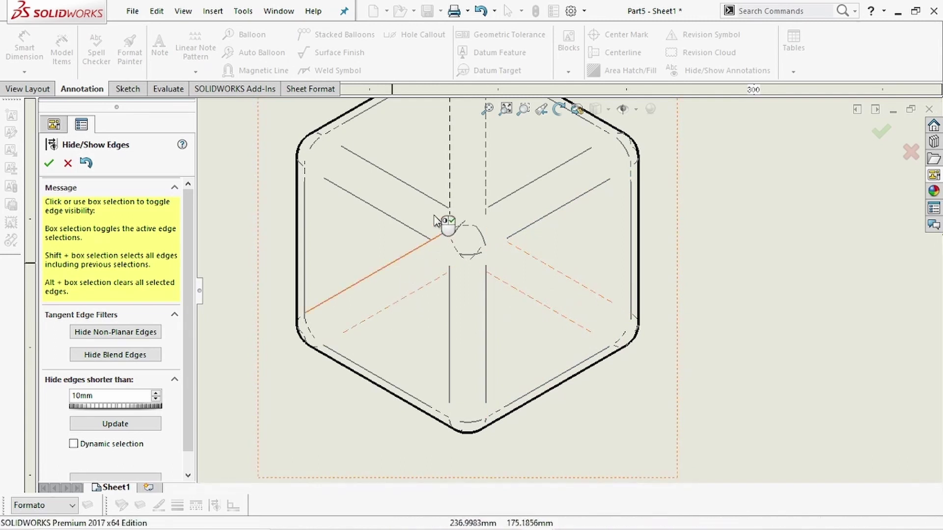
- Hide the vertical dashed edges near the top and another diagonal hidden edge, then confirm
double_click(471, 154)
double_click(456, 166)
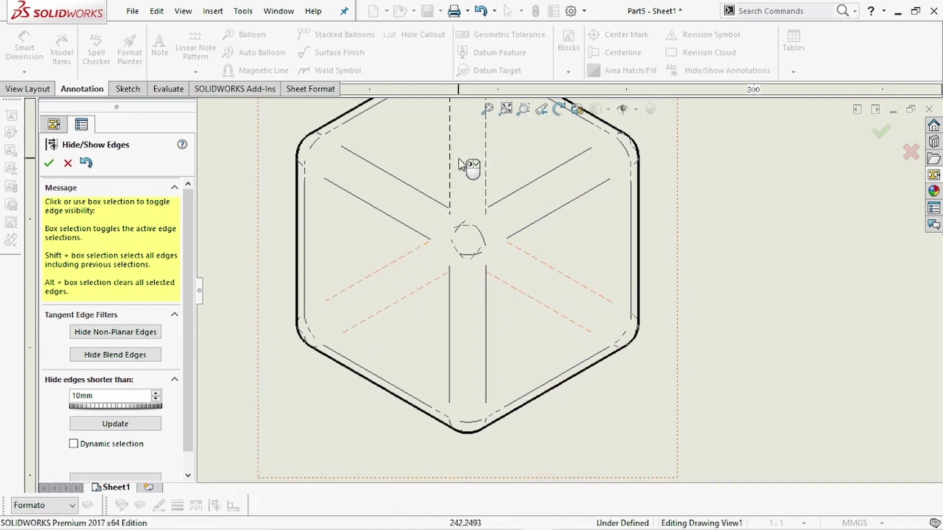
click(484, 164)
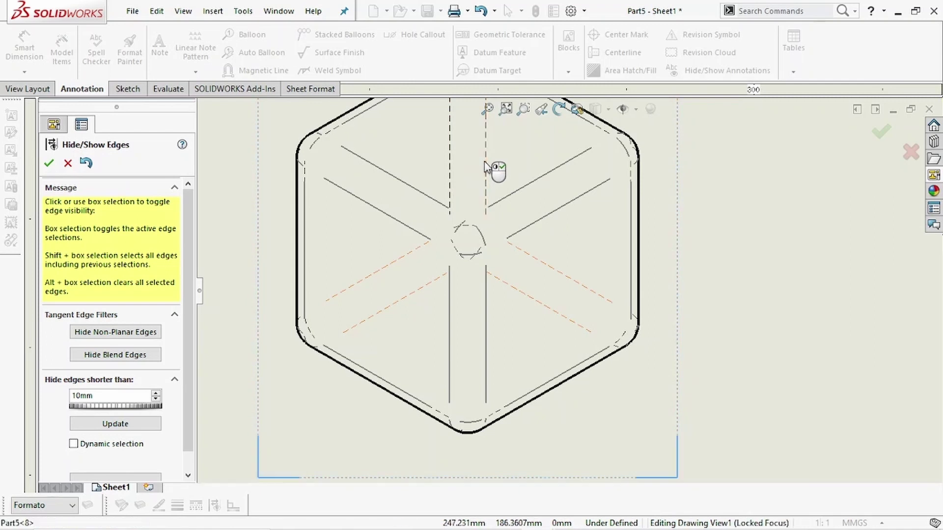
click(316, 149)
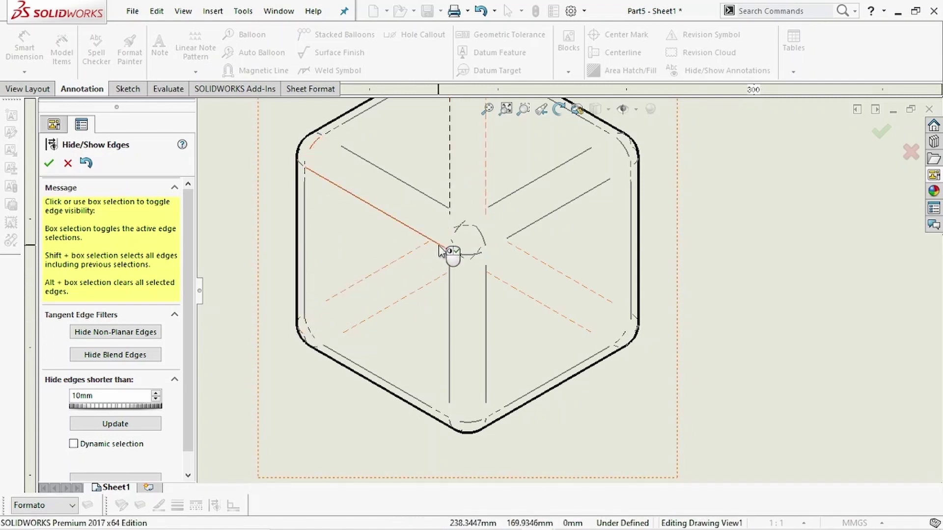
scroll(446, 252, down, 2)
scroll(499, 189, up, 2)
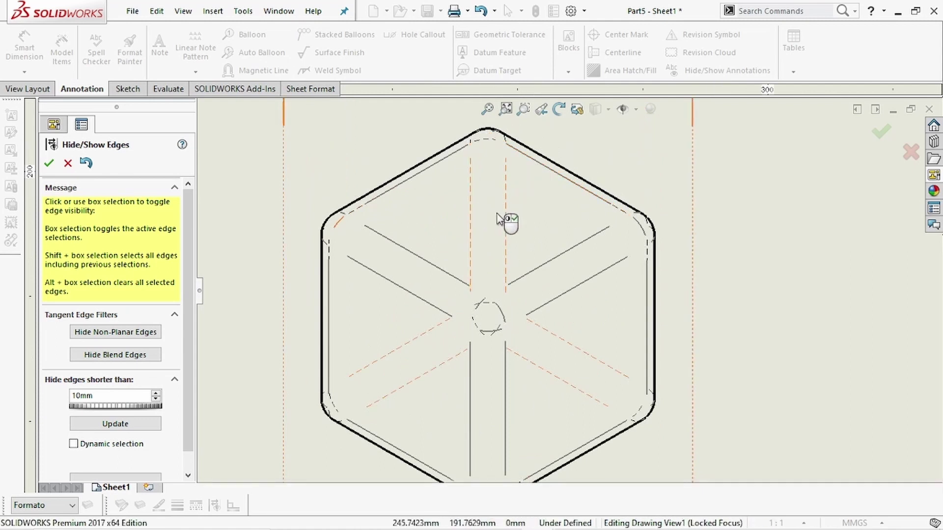
click(596, 234)
click(49, 163)
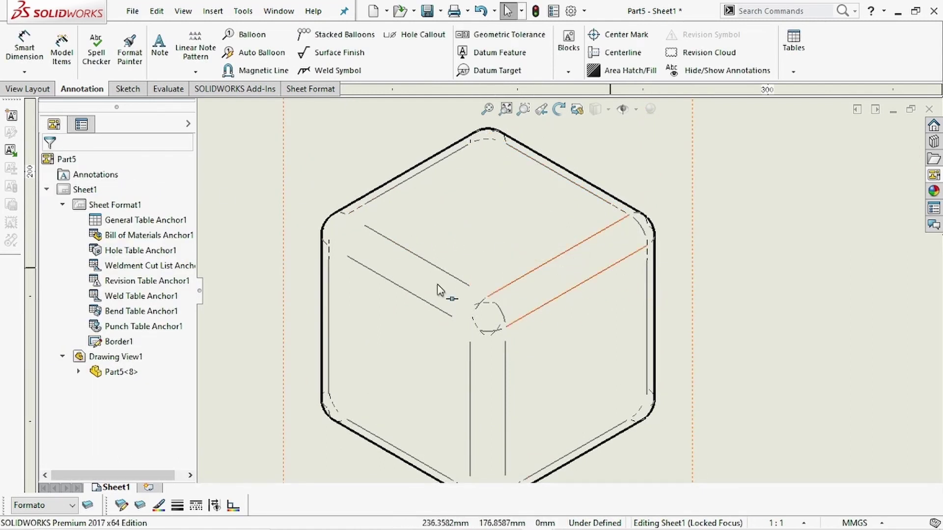
- Reopen Hide/Show Edges and select the dashed arc around the hole
scroll(540, 339, up, 1)
scroll(532, 326, down, 2)
scroll(510, 298, down, 2)
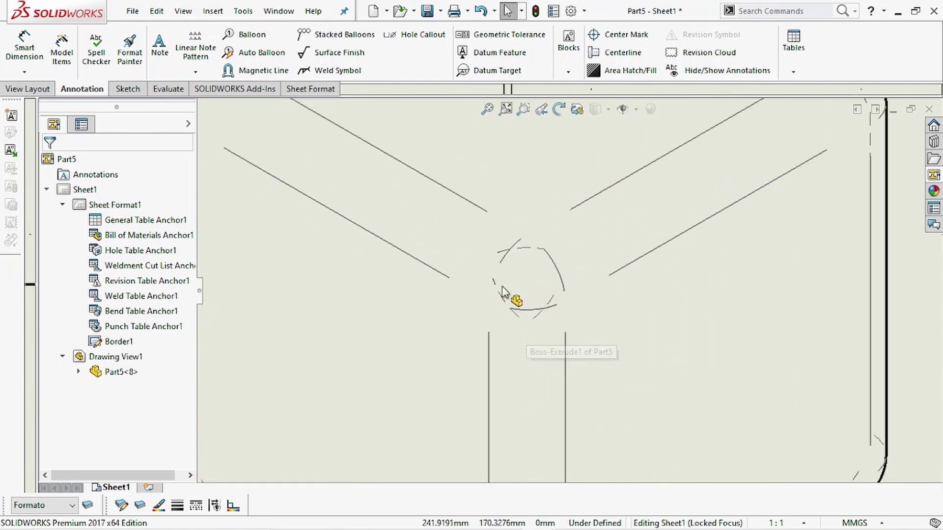
click(215, 507)
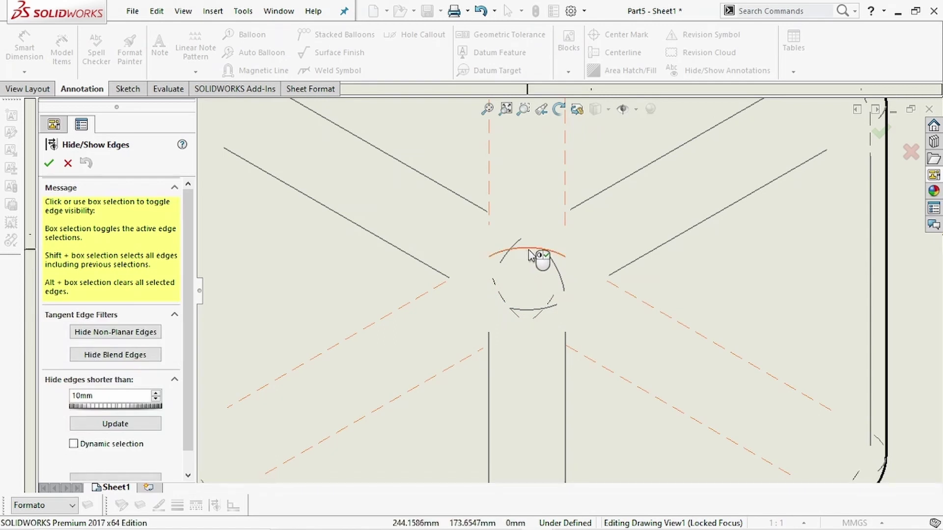
click(502, 300)
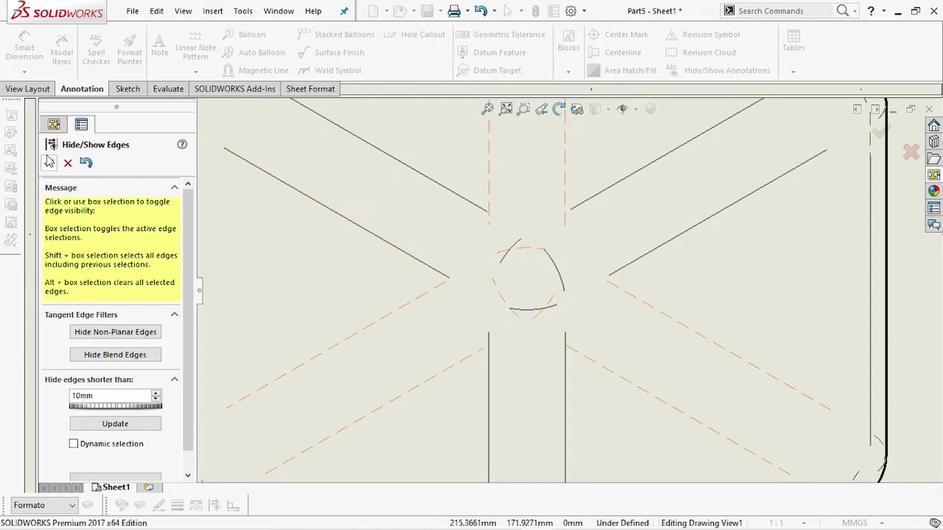
- Confirm hiding the hole's arc so the isometric view shows only visible edges
click(49, 163)
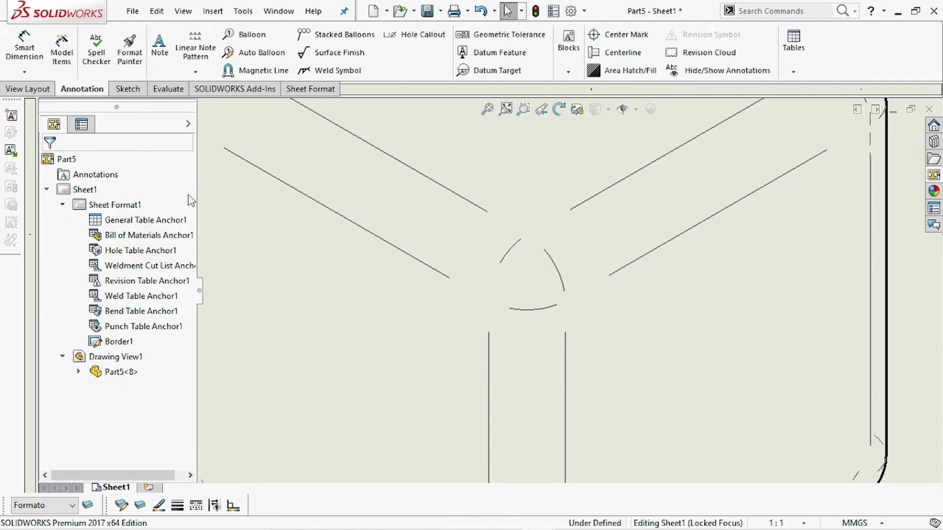
scroll(560, 327, up, 2)
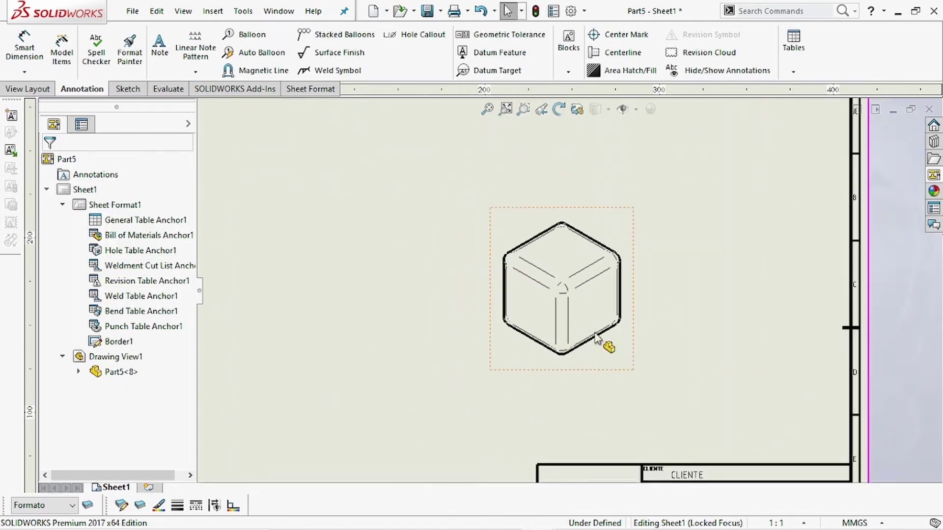
scroll(604, 344, up, 3)
scroll(557, 276, down, 3)
scroll(557, 275, down, 3)
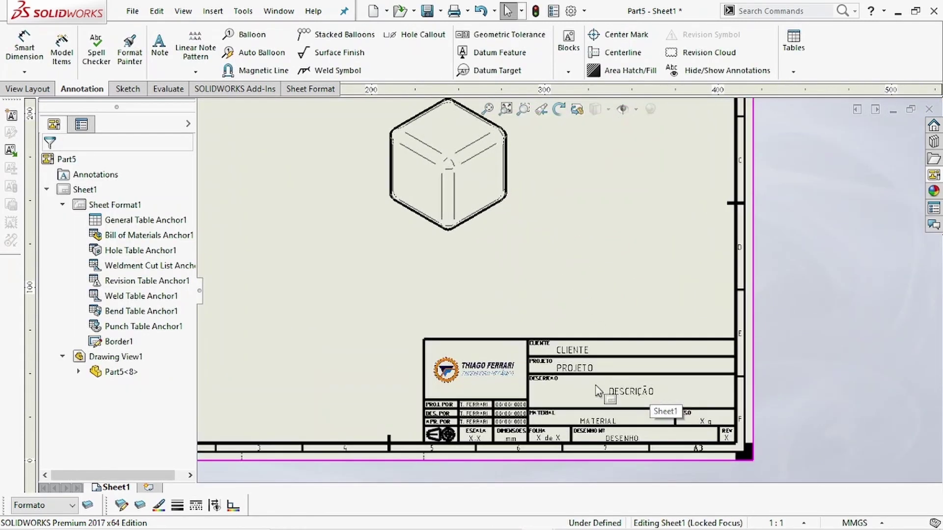
scroll(557, 275, down, 1)
scroll(557, 276, down, 1)
mouse_move(491, 310)
mouse_down()
mouse_move(238, 271)
mouse_move(565, 312)
mouse_move(601, 327)
mouse_move(504, 333)
mouse_move(421, 374)
mouse_move(474, 303)
mouse_move(439, 382)
mouse_move(425, 360)
mouse_move(412, 375)
mouse_move(326, 142)
mouse_move(442, 230)
mouse_move(114, 342)
mouse_up()
- Edit Sheet Format1, zoom into the title block, and move the DESENHO note right
right_click(117, 206)
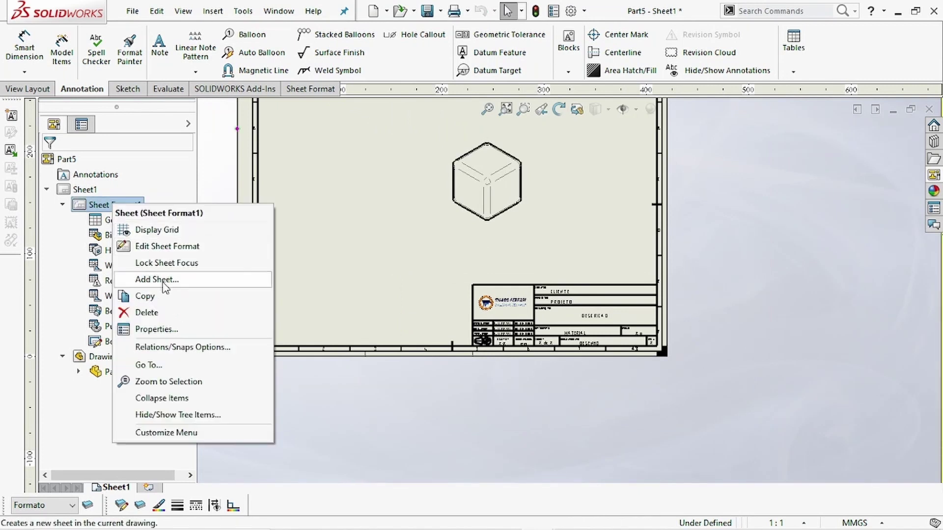
click(163, 247)
scroll(611, 358, down, 2)
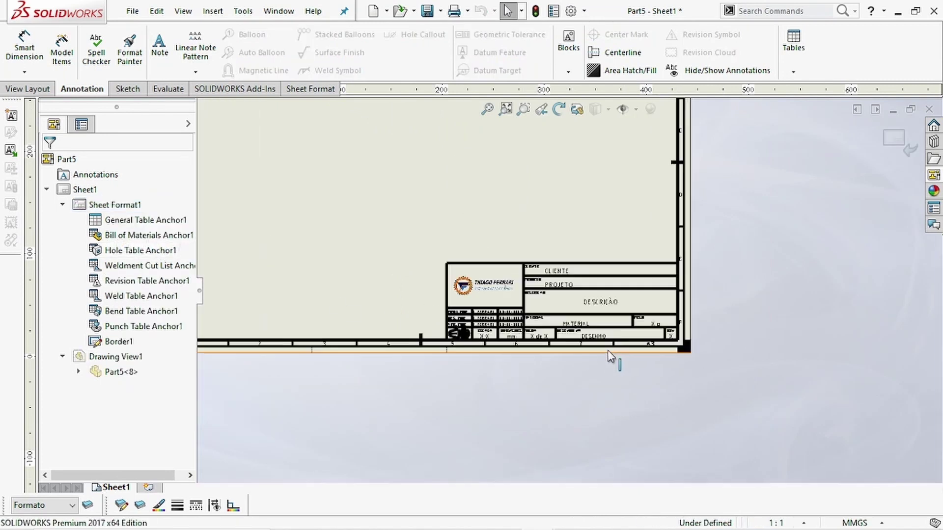
scroll(610, 339, down, 2)
scroll(565, 314, down, 3)
scroll(551, 305, down, 2)
scroll(658, 315, down, 2)
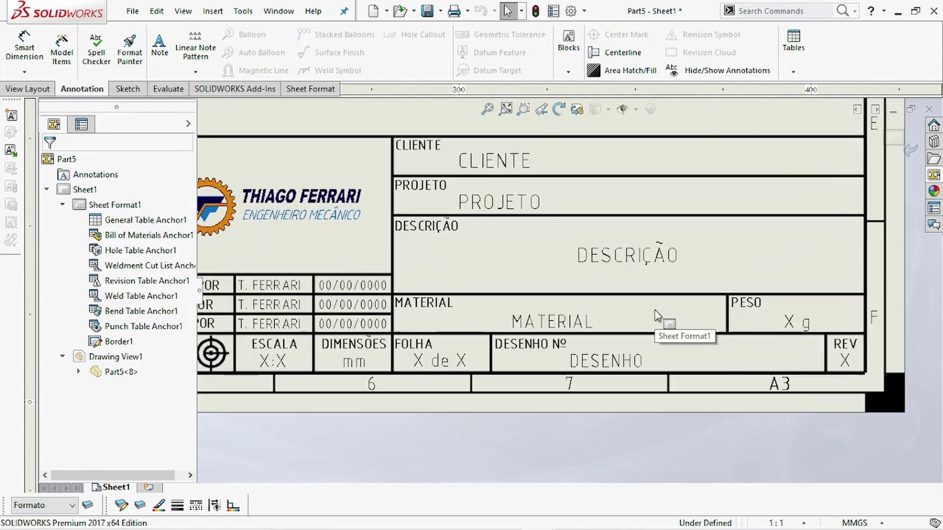
scroll(659, 316, down, 2)
scroll(658, 337, down, 1)
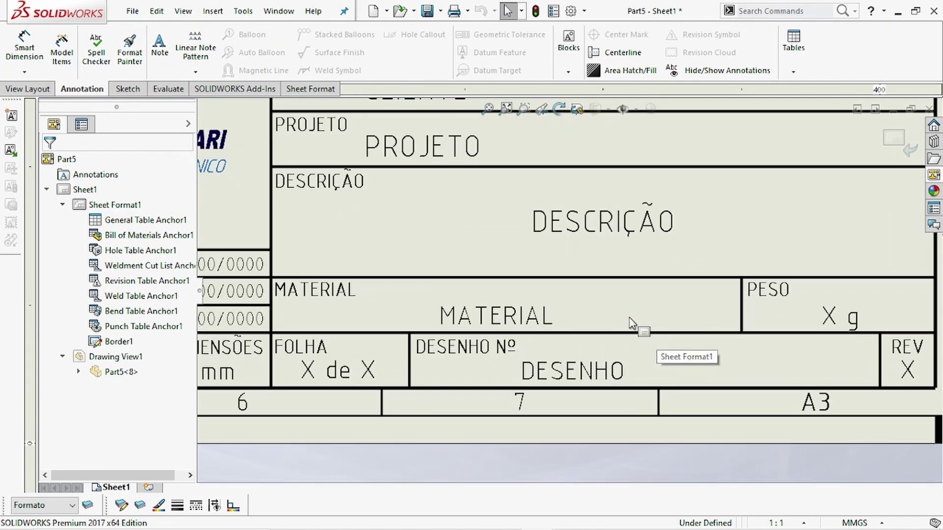
drag(592, 381, 653, 371)
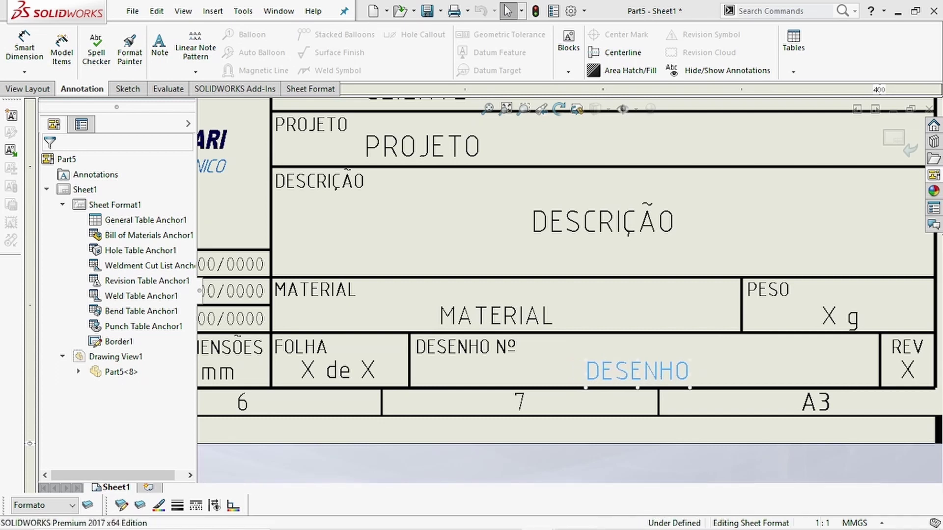
- Open the CLIENTE note's Link to Property, choose Model found here, and expand the source list
click(160, 47)
scroll(535, 205, up, 3)
scroll(535, 206, up, 2)
scroll(536, 205, down, 3)
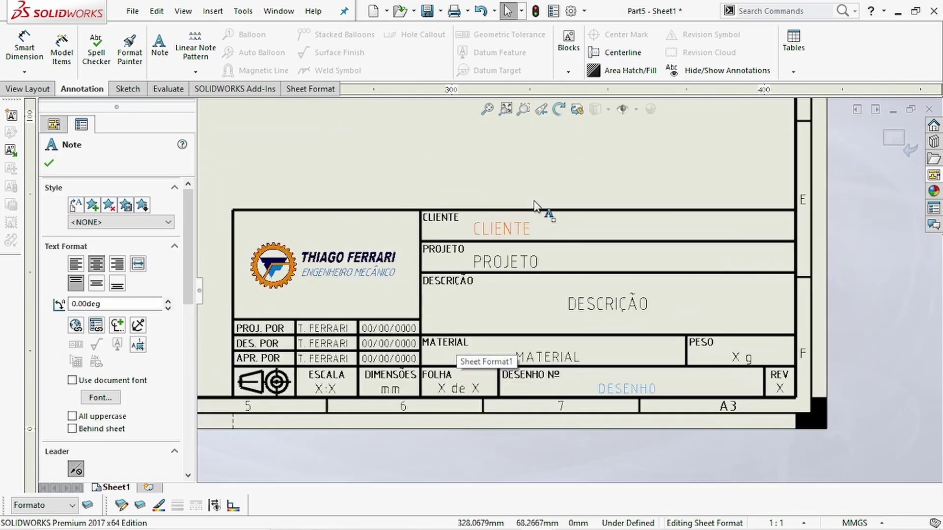
scroll(535, 205, up, 2)
double_click(486, 264)
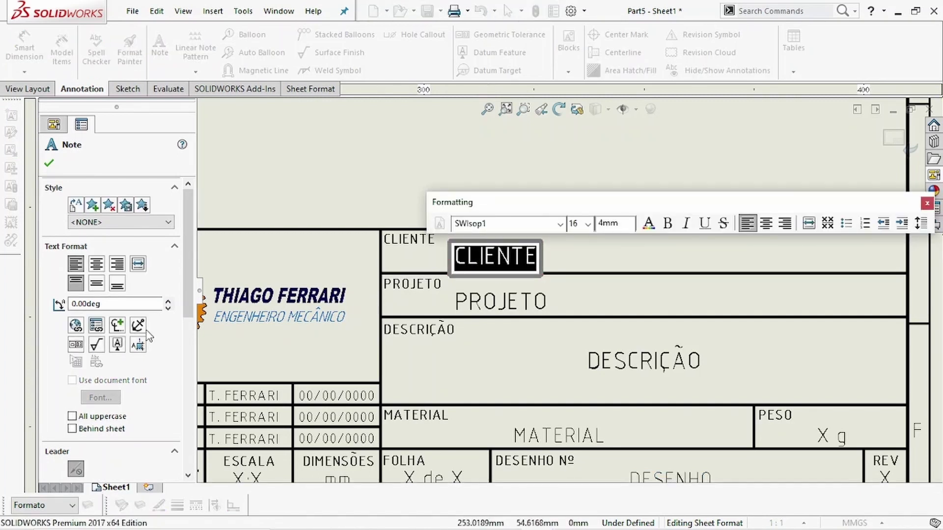
click(97, 326)
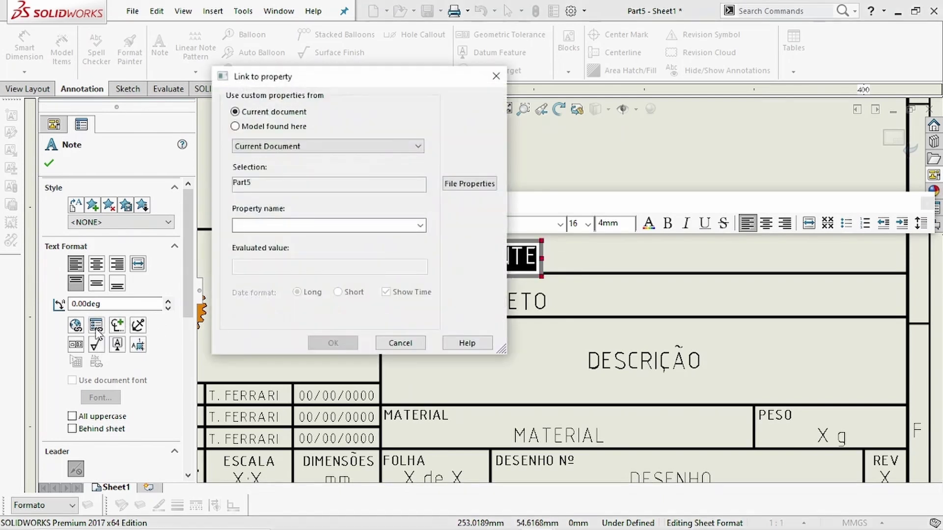
drag(311, 77, 253, 78)
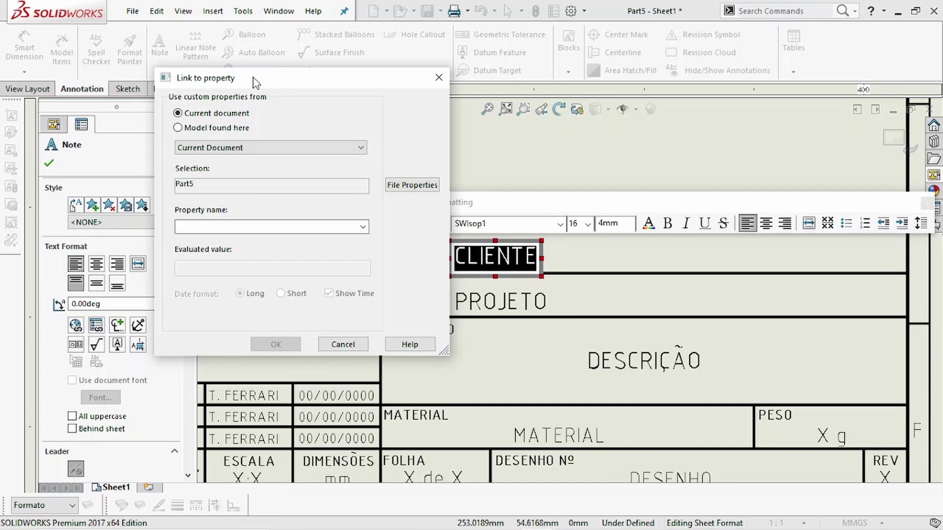
click(200, 128)
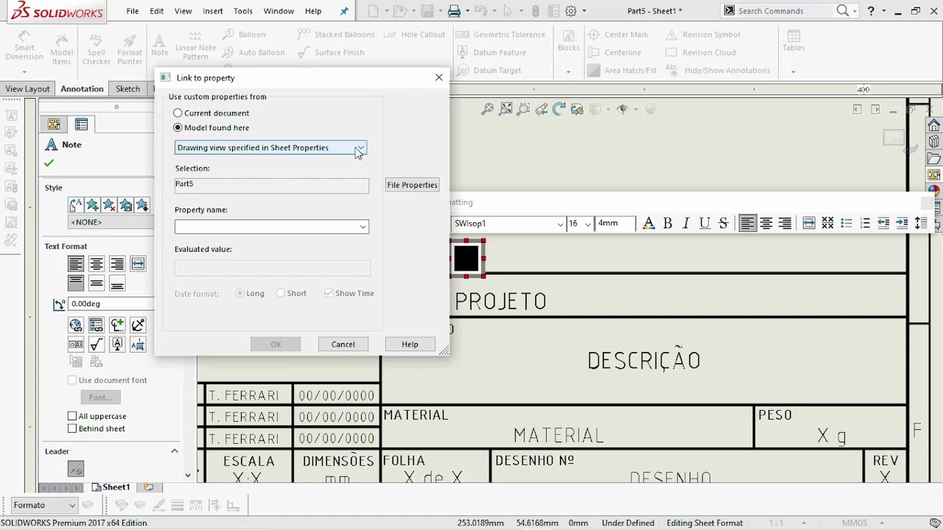
click(288, 149)
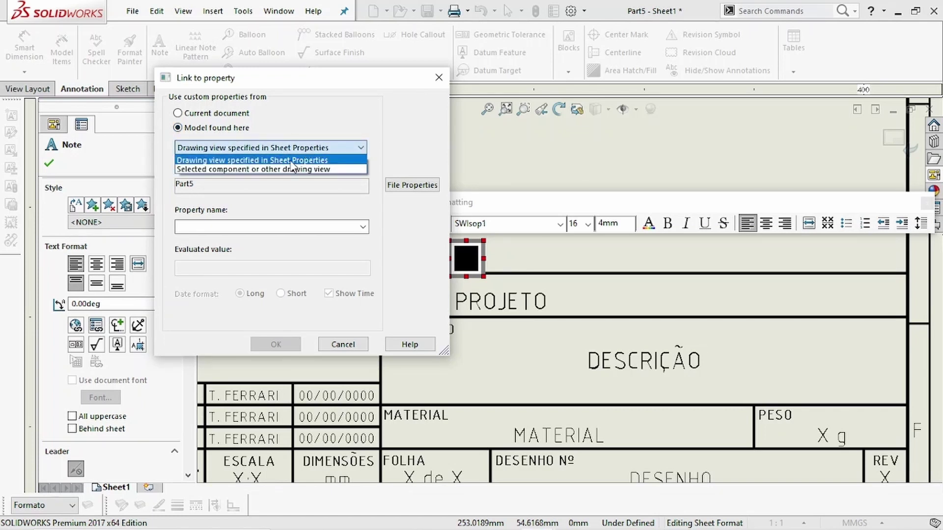
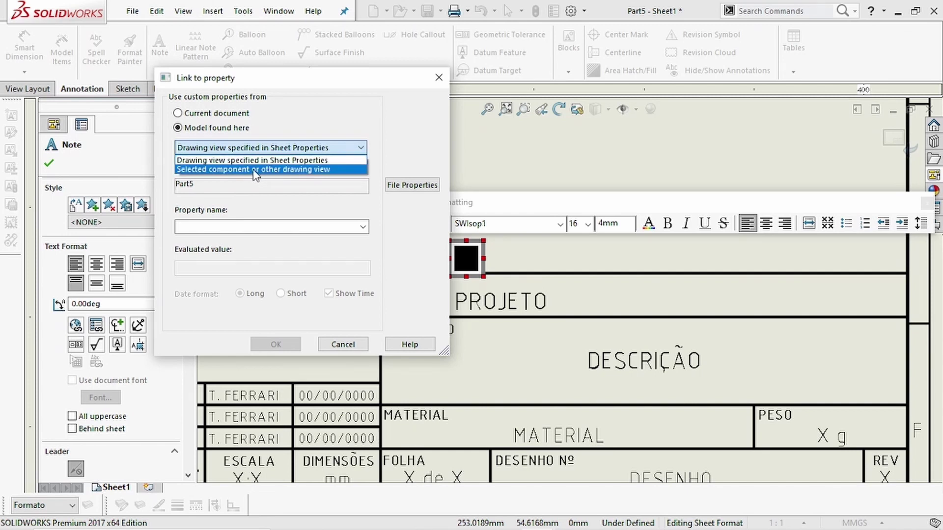
- Link the CLIENTE note to the part's Client property so it shows NOME DO CLIENTE
key(Escape)
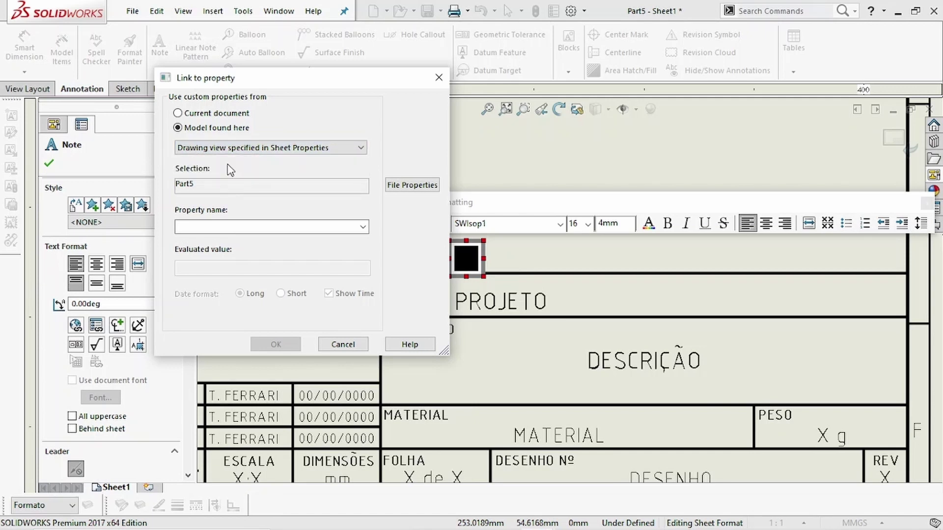
click(270, 147)
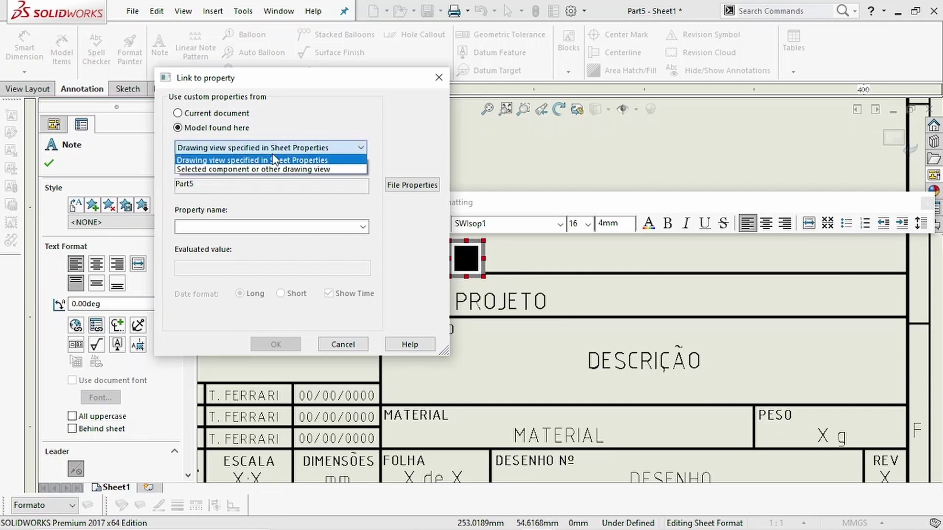
click(226, 160)
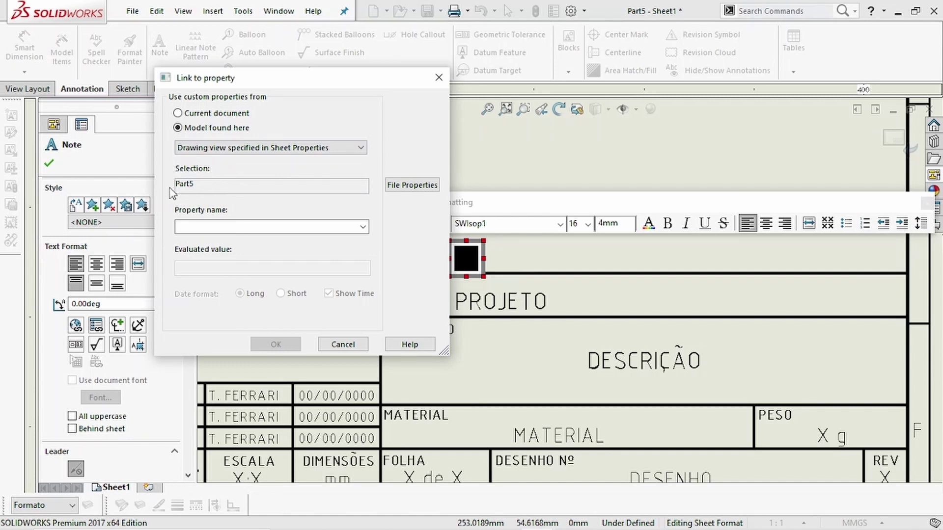
click(362, 226)
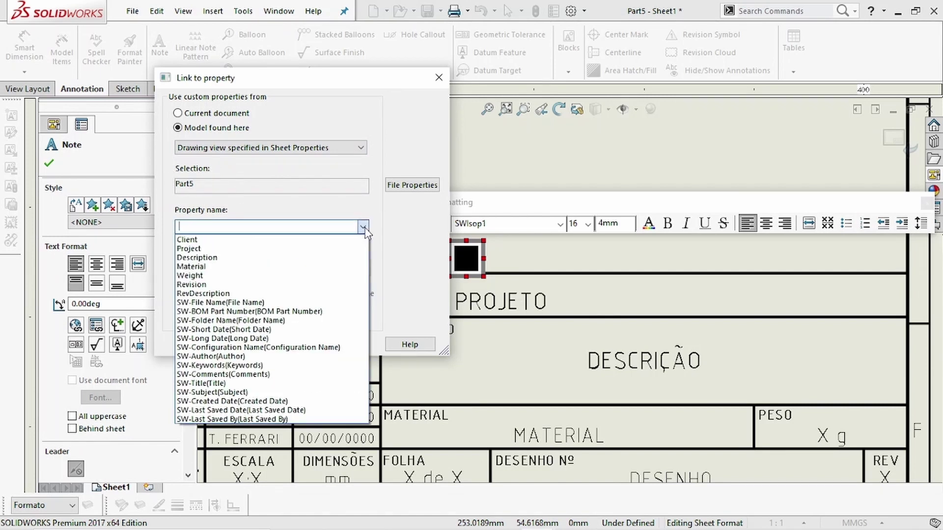
click(201, 239)
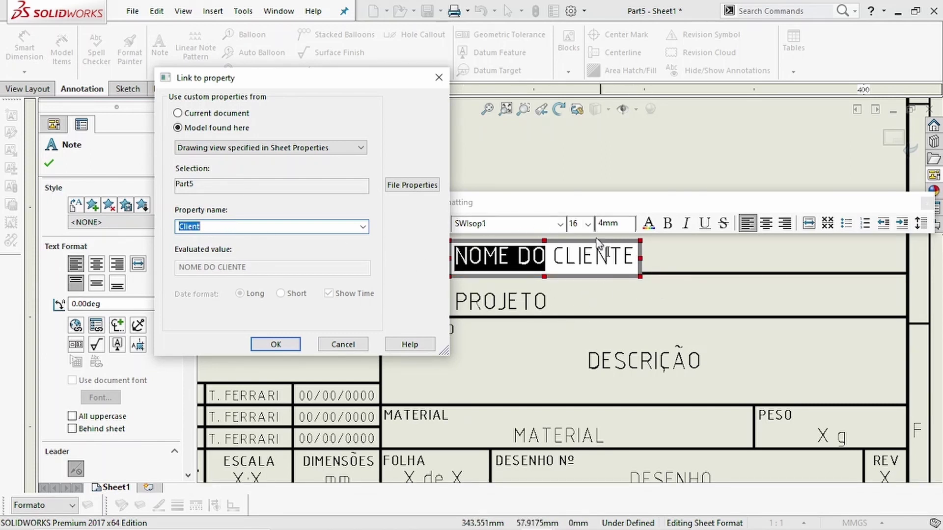
click(275, 344)
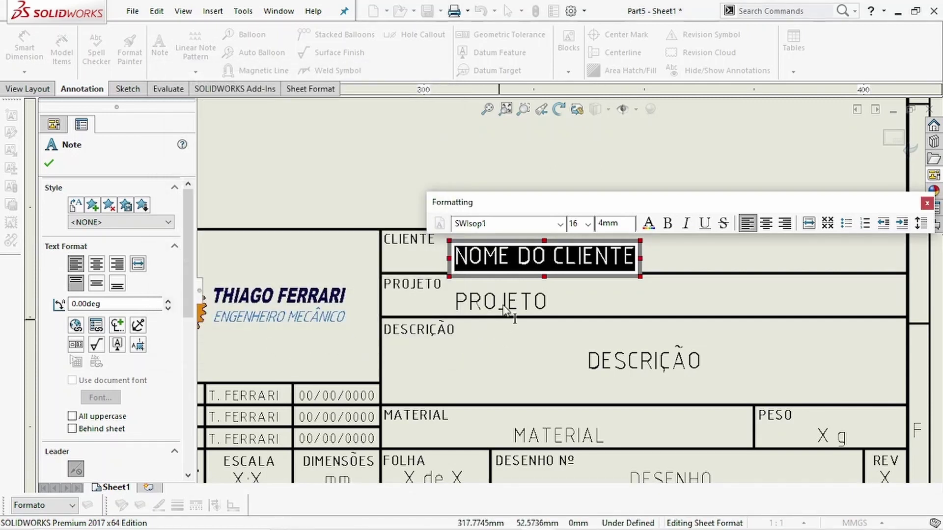
key(Escape)
- Link the PROJETO note to the model's Project property, showing NOME DO PROJETO
click(515, 296)
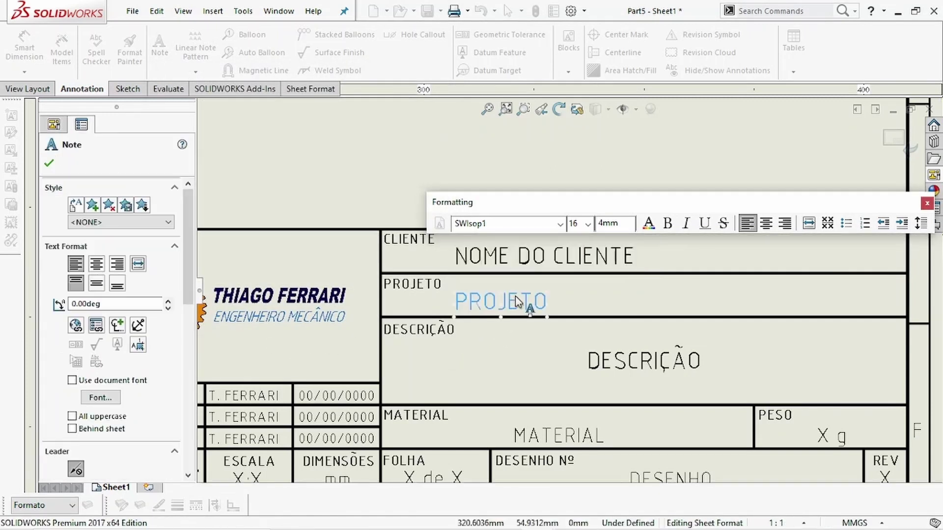
double_click(515, 296)
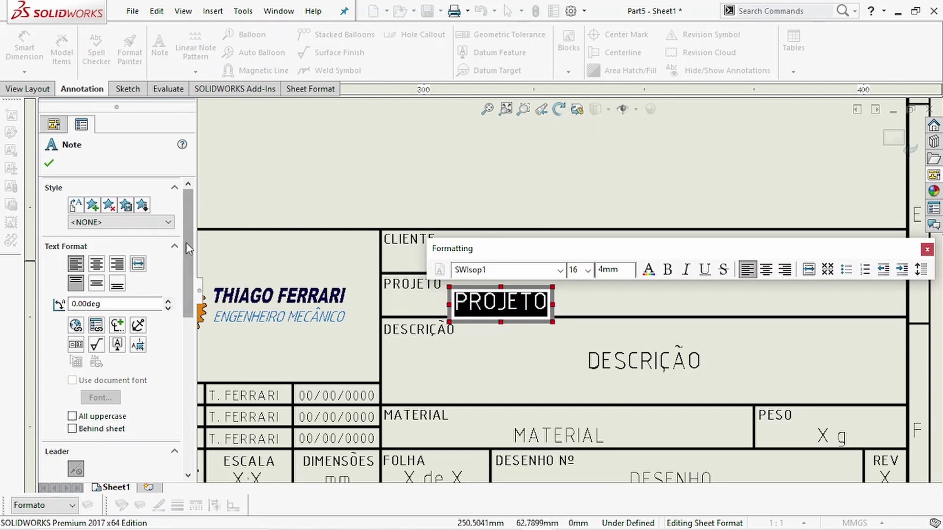
drag(191, 262, 192, 287)
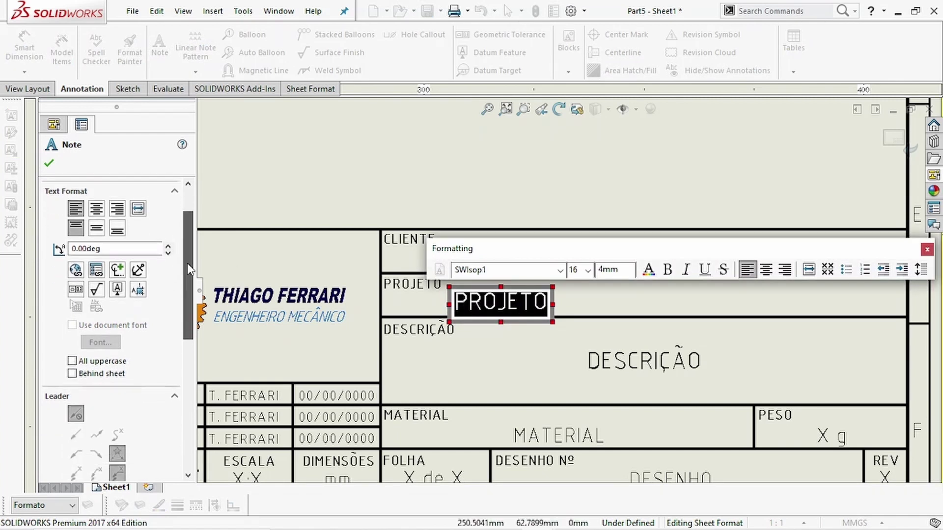
click(96, 270)
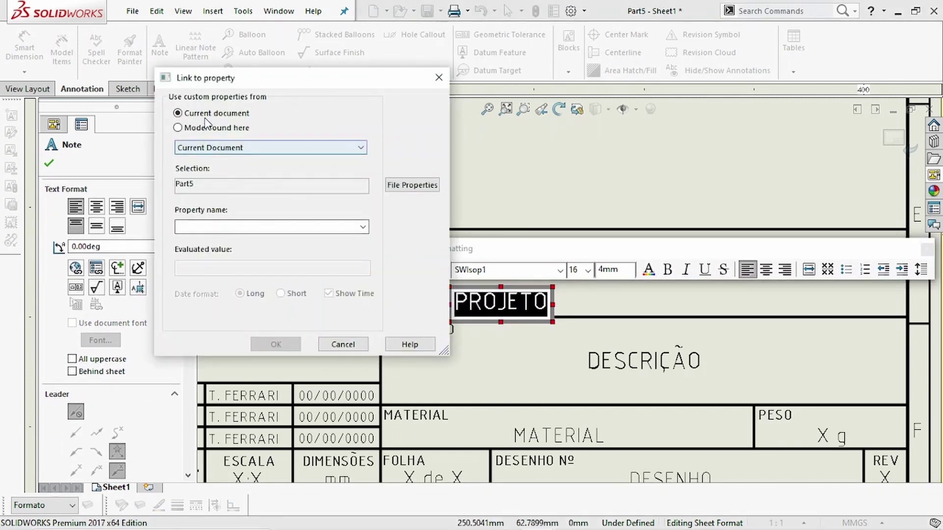
click(216, 128)
click(363, 226)
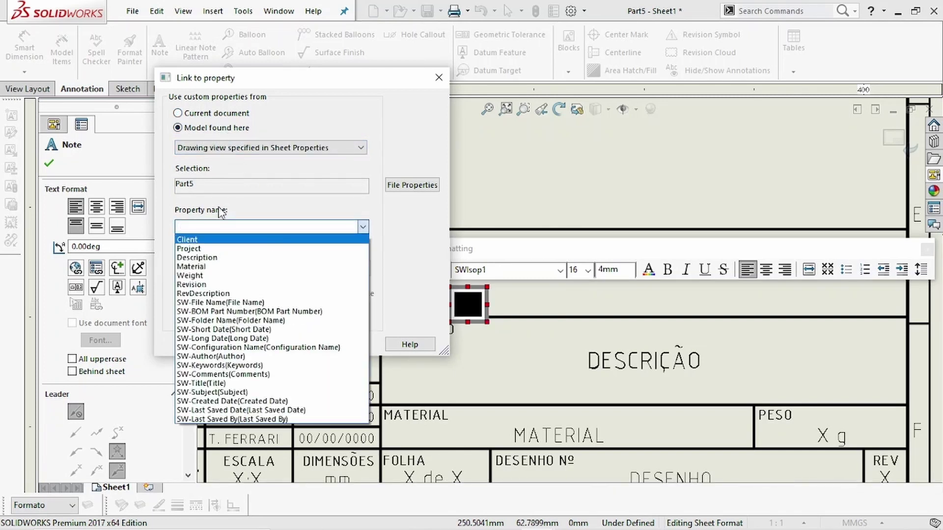
click(212, 249)
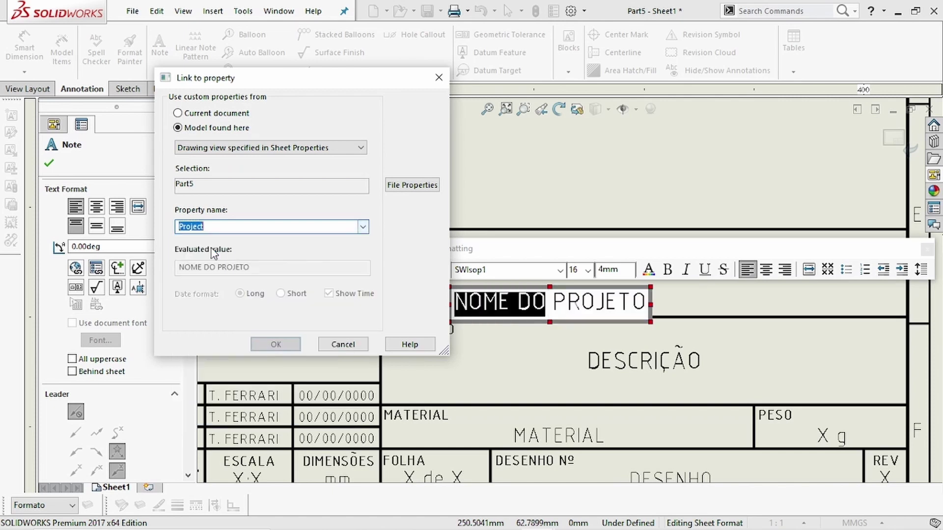
click(275, 345)
scroll(570, 375, down, 1)
scroll(609, 386, up, 2)
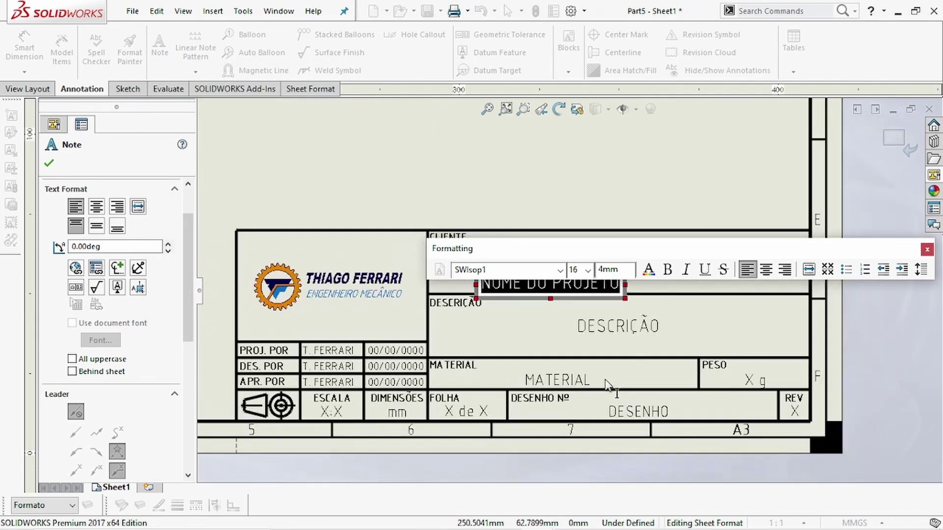
scroll(609, 386, down, 1)
scroll(626, 334, up, 2)
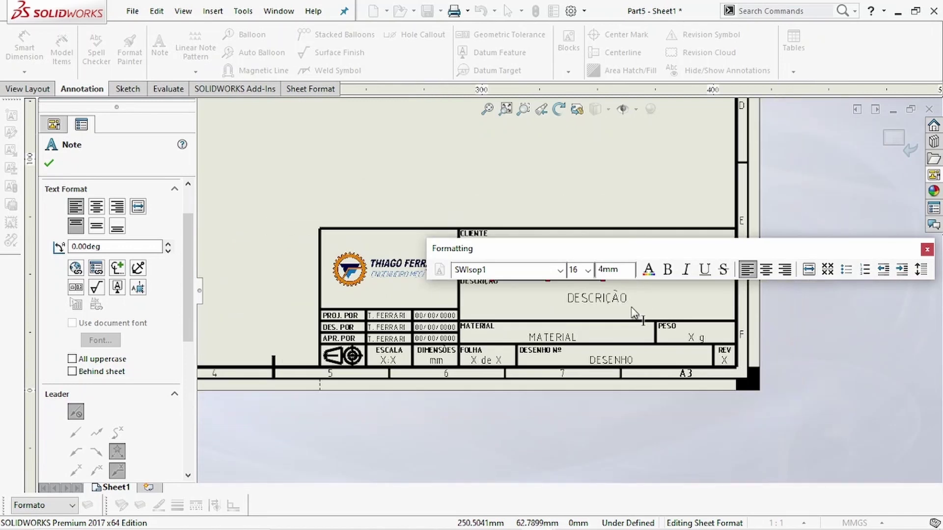
scroll(632, 310, down, 2)
key(ctrl+a)
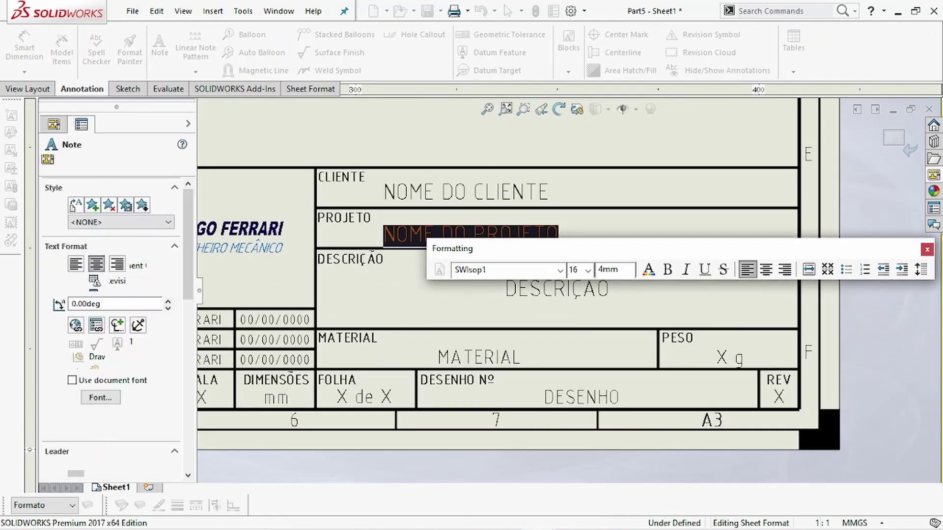
- Link the DESCRIÇÃO note to the part's Description property, showing DESCRIÇÃO DA PEÇA
click(564, 297)
double_click(565, 297)
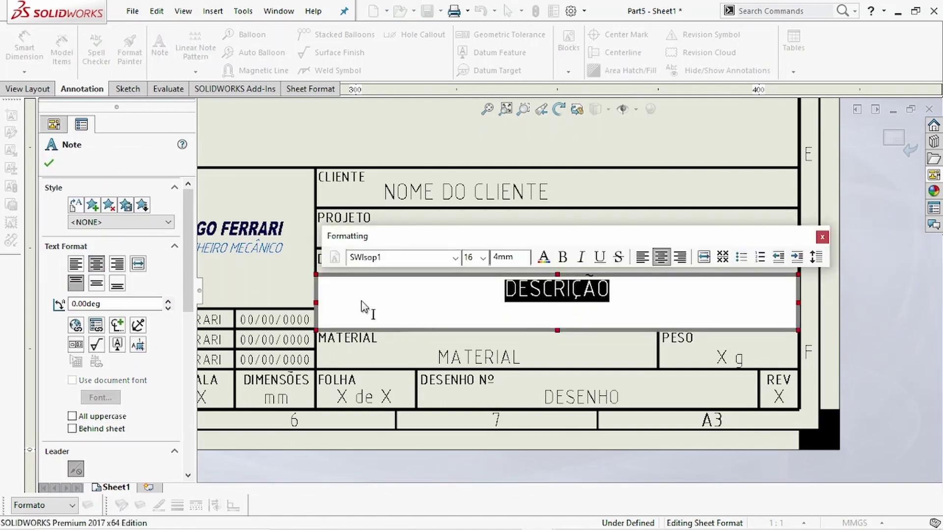
click(97, 326)
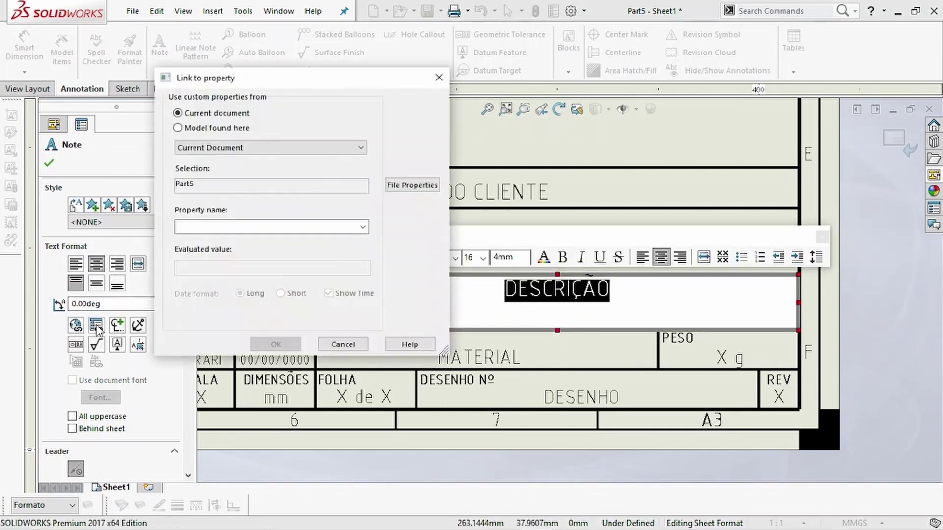
click(363, 227)
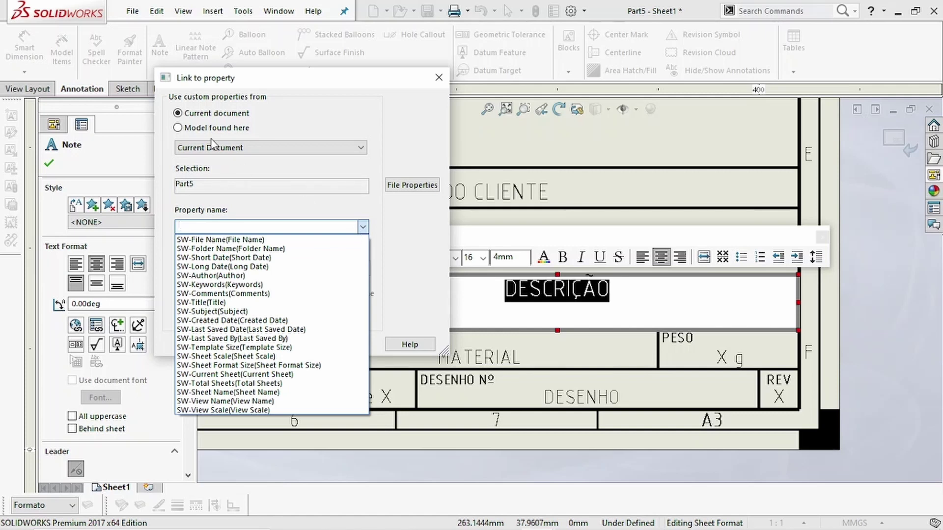
click(177, 128)
click(362, 227)
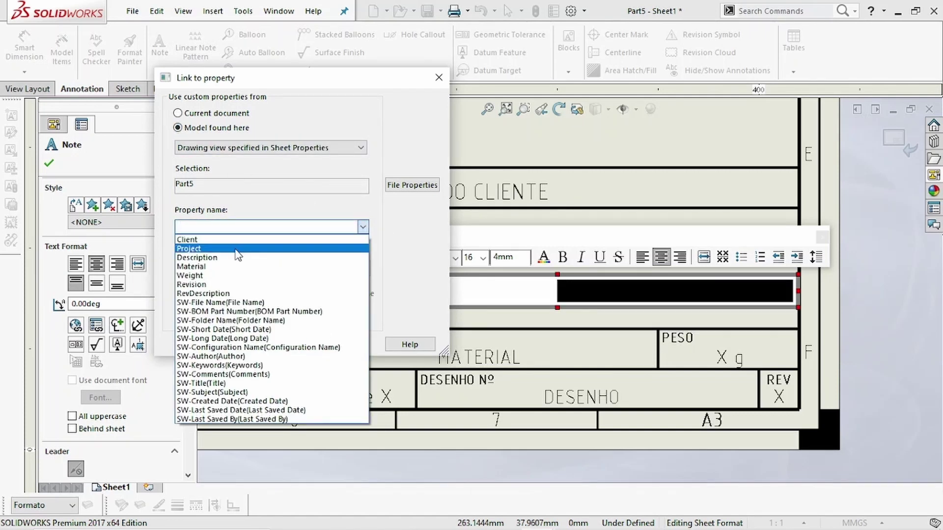
click(229, 258)
click(275, 344)
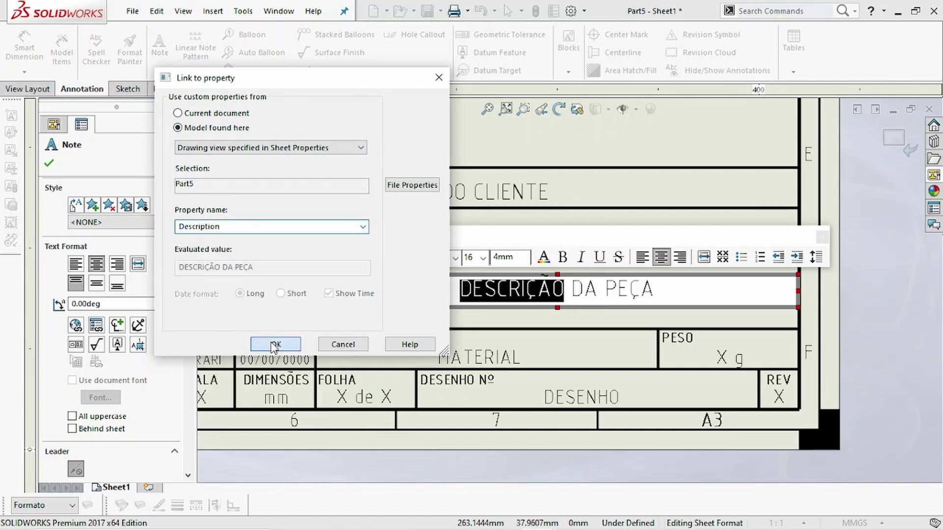
scroll(351, 336, up, 3)
scroll(442, 320, down, 1)
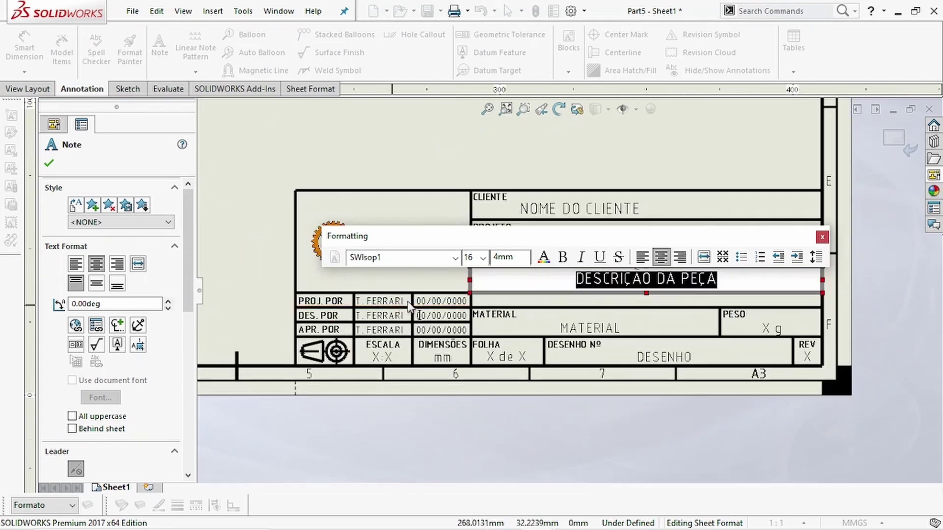
scroll(467, 319, down, 1)
scroll(467, 319, down, 1)
scroll(648, 339, up, 1)
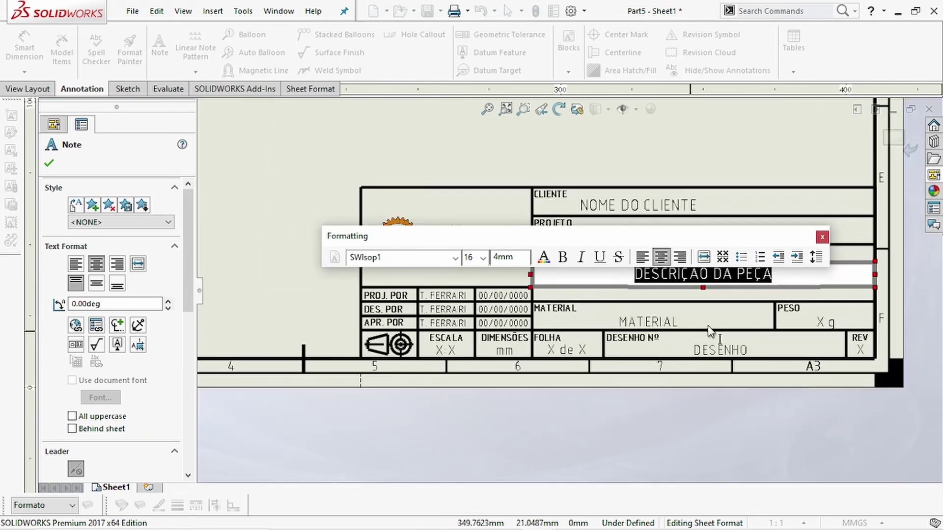
scroll(638, 334, down, 1)
scroll(601, 329, down, 1)
click(533, 334)
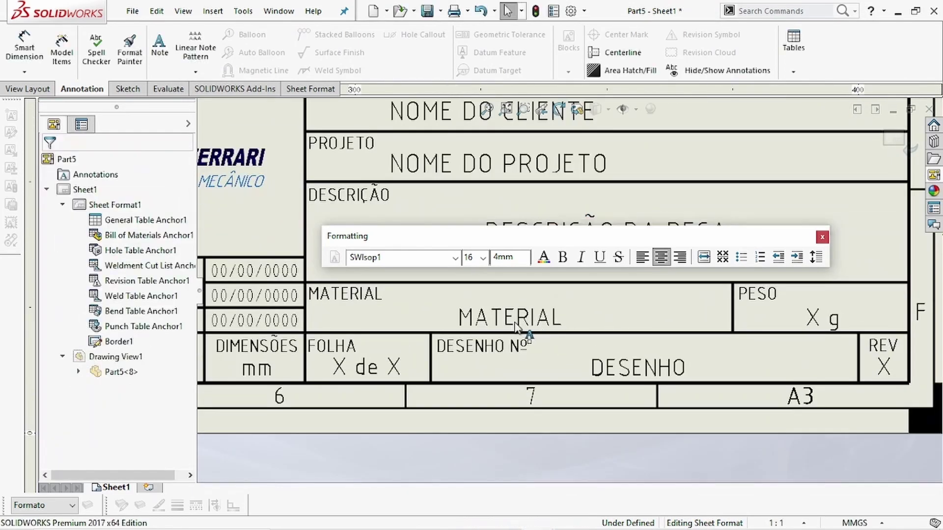
- Link the MATERIAL note to the part's Material property so it reads AISI 1020
double_click(511, 317)
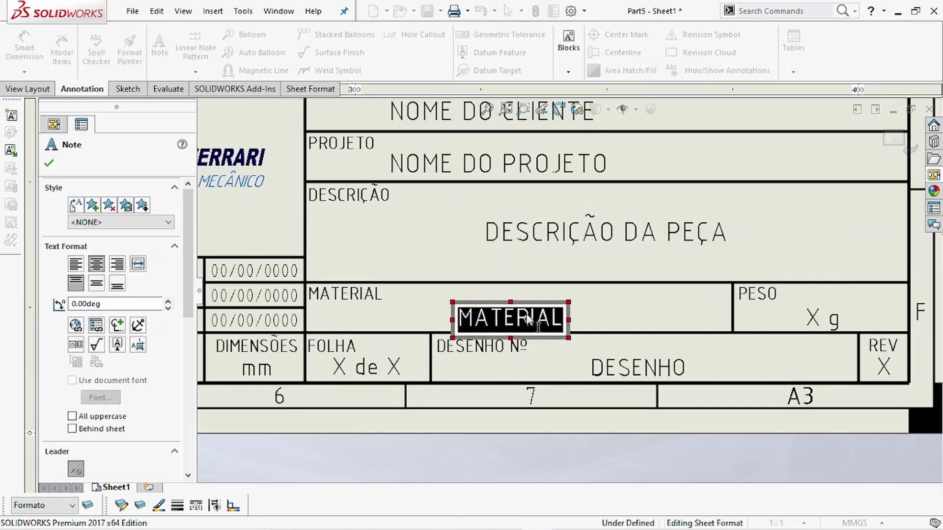
click(96, 325)
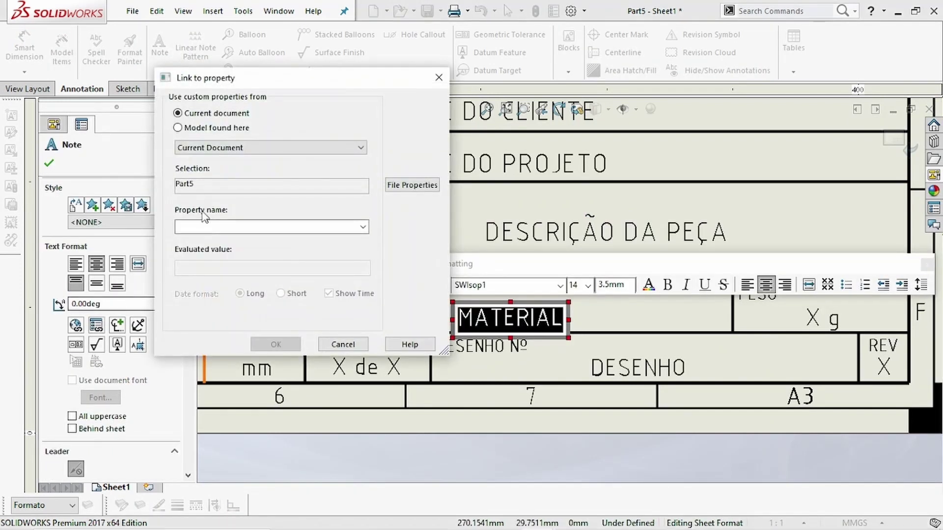
click(177, 128)
click(297, 226)
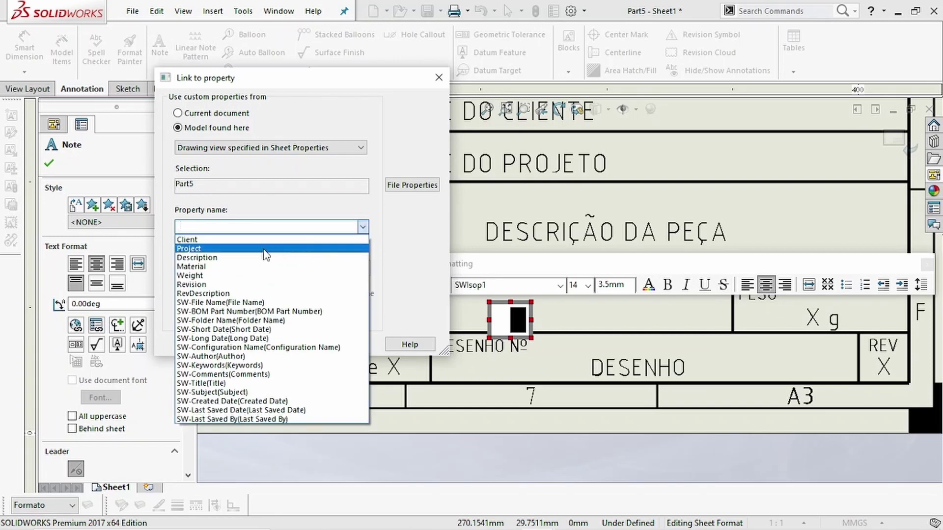
click(231, 267)
click(275, 344)
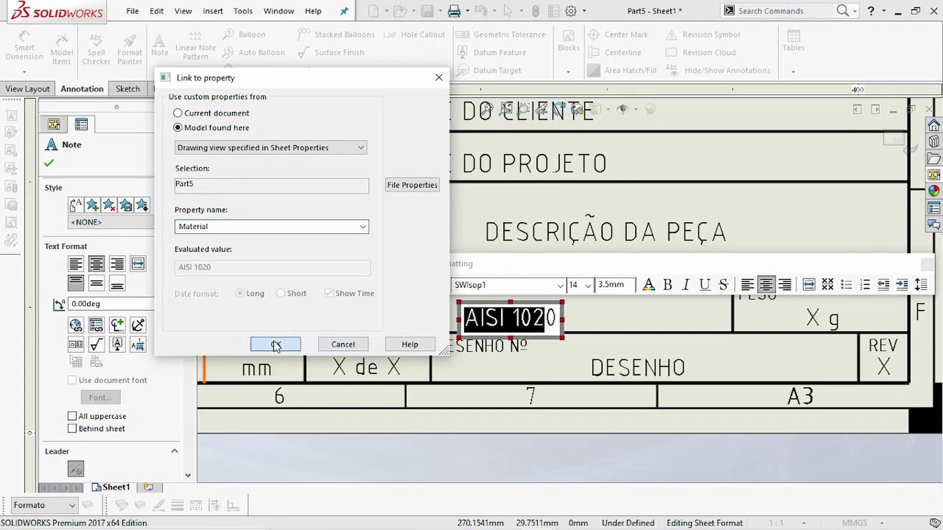
scroll(570, 314, up, 1)
scroll(796, 335, down, 2)
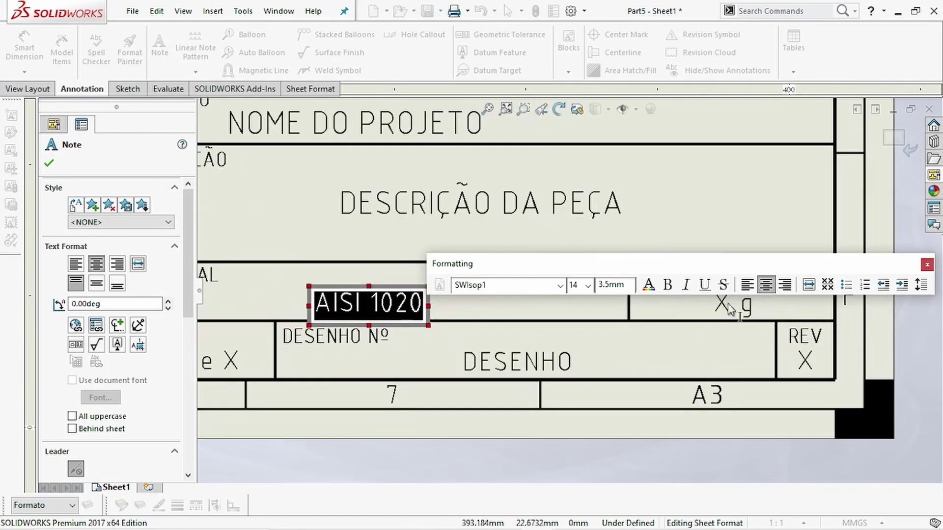
- Replace the X in the PESO note with the part's Weight property, 963.39 g
click(731, 305)
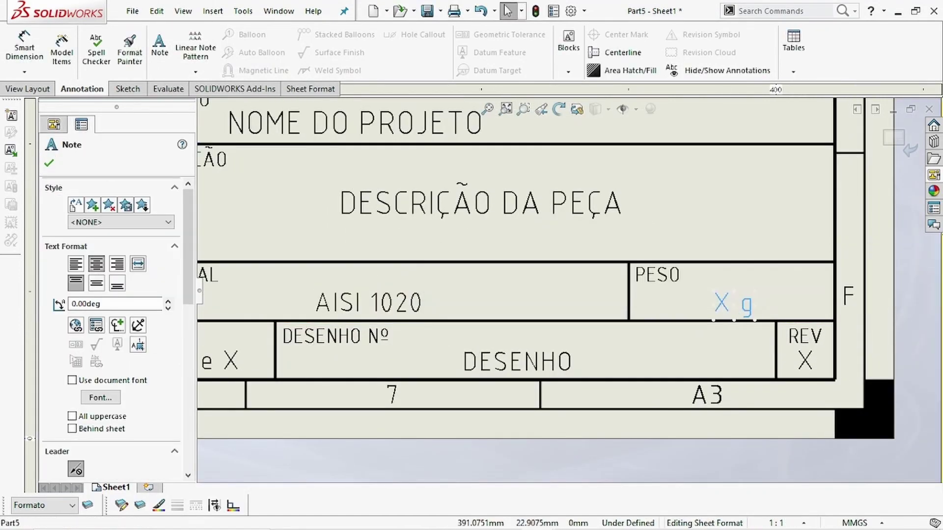
double_click(731, 305)
double_click(724, 305)
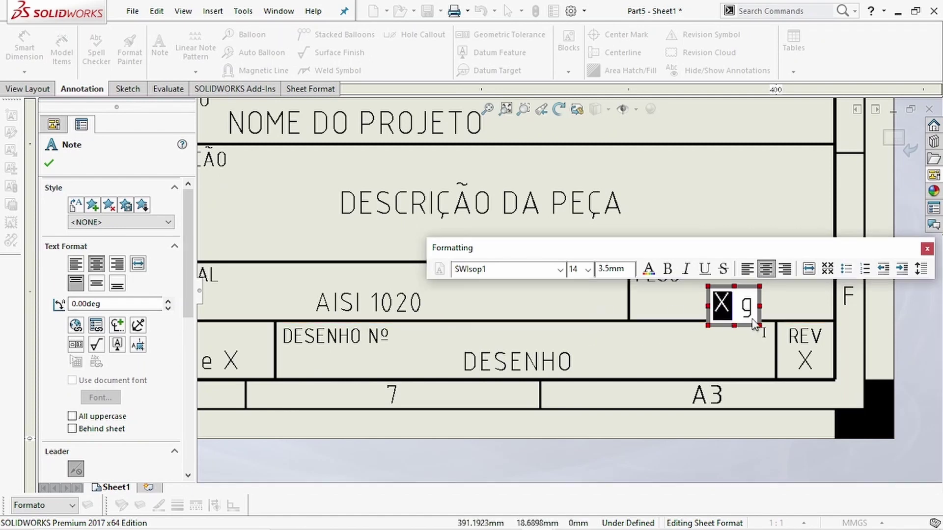
click(97, 326)
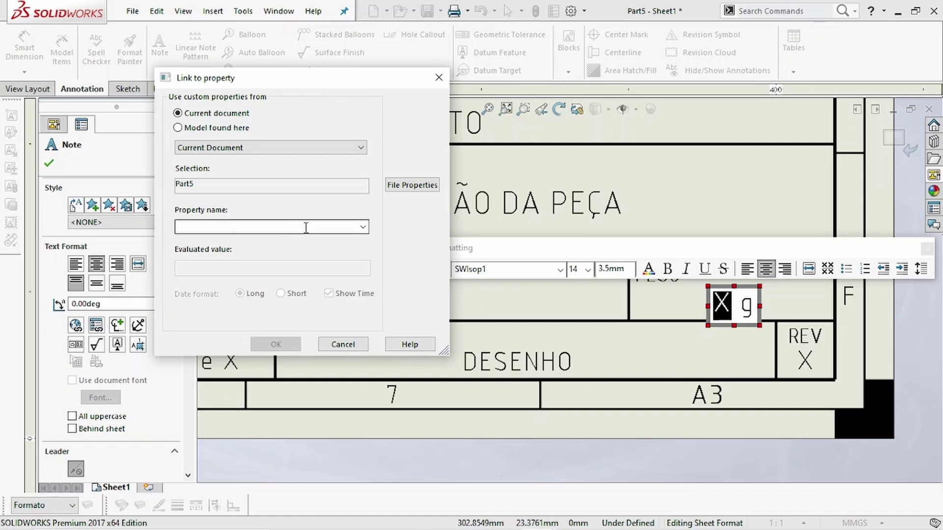
click(363, 228)
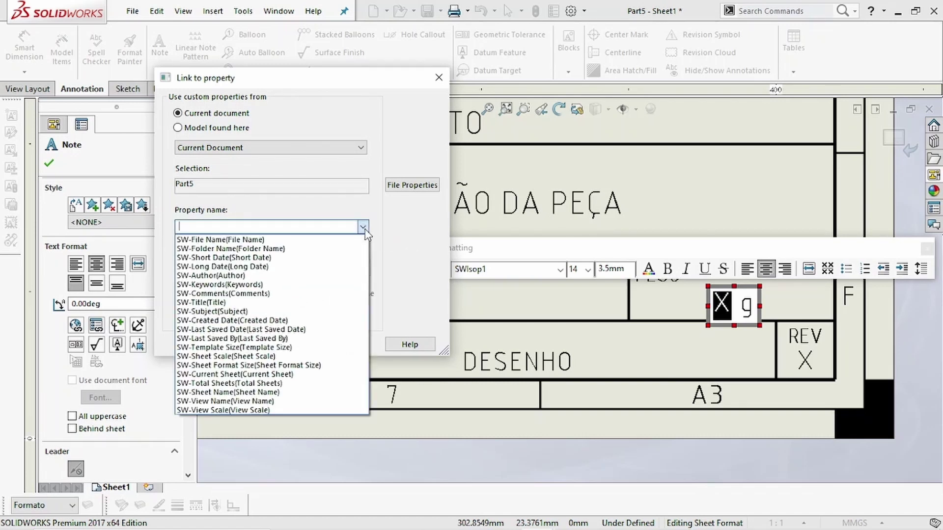
click(179, 129)
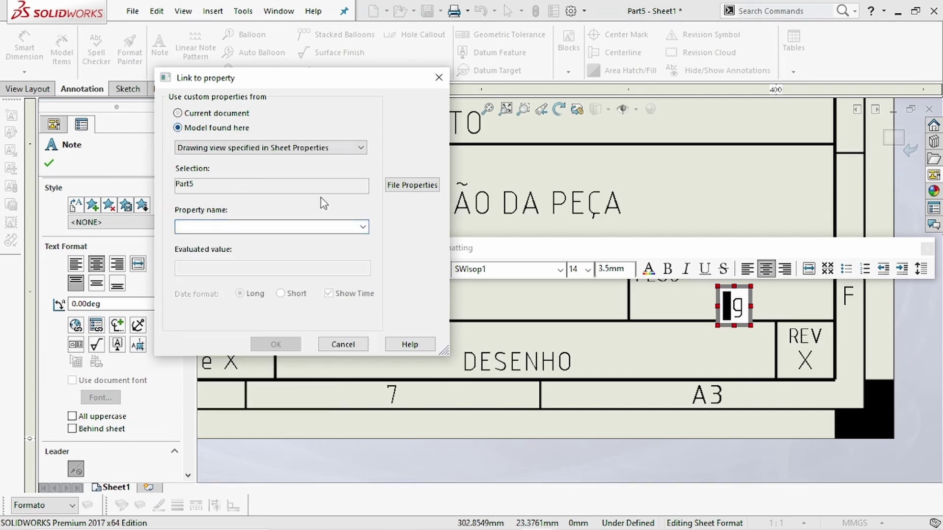
click(362, 227)
click(211, 277)
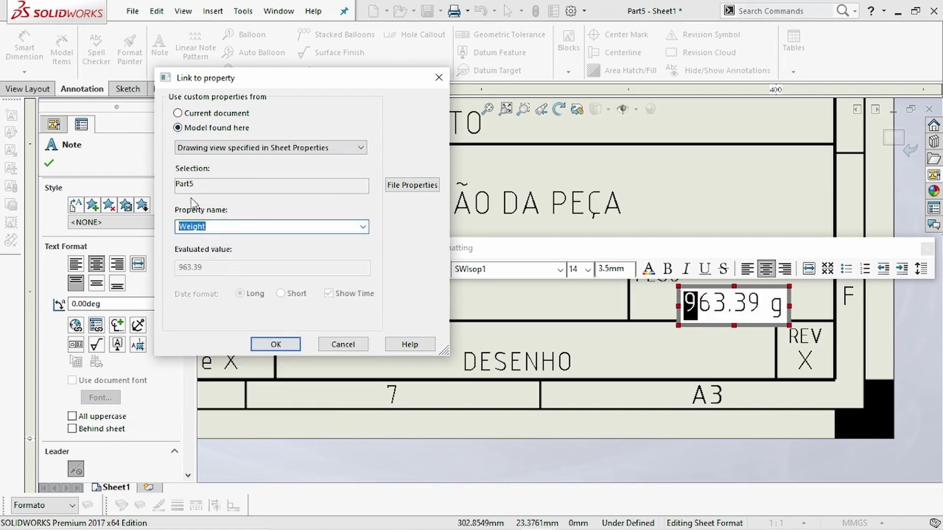
click(276, 344)
scroll(295, 319, up, 2)
scroll(383, 295, up, 2)
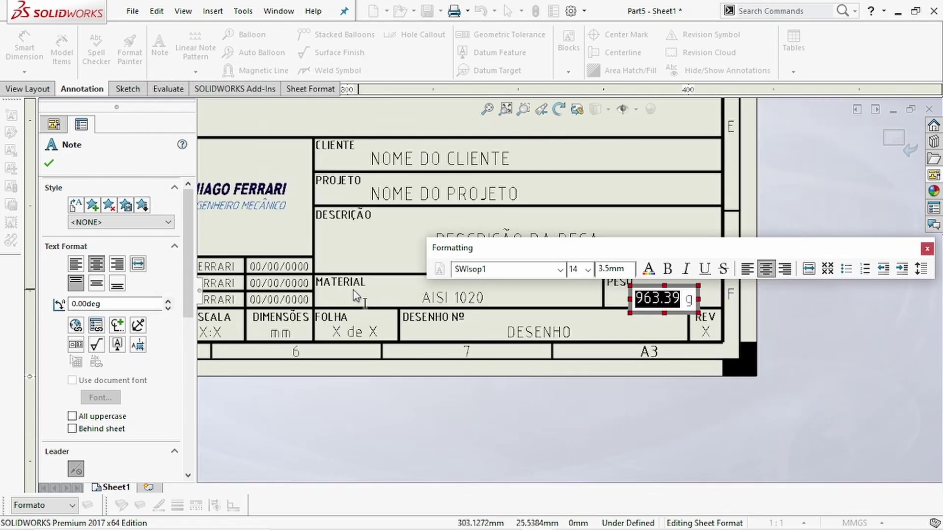
scroll(354, 294, up, 1)
scroll(384, 324, down, 1)
scroll(385, 324, down, 1)
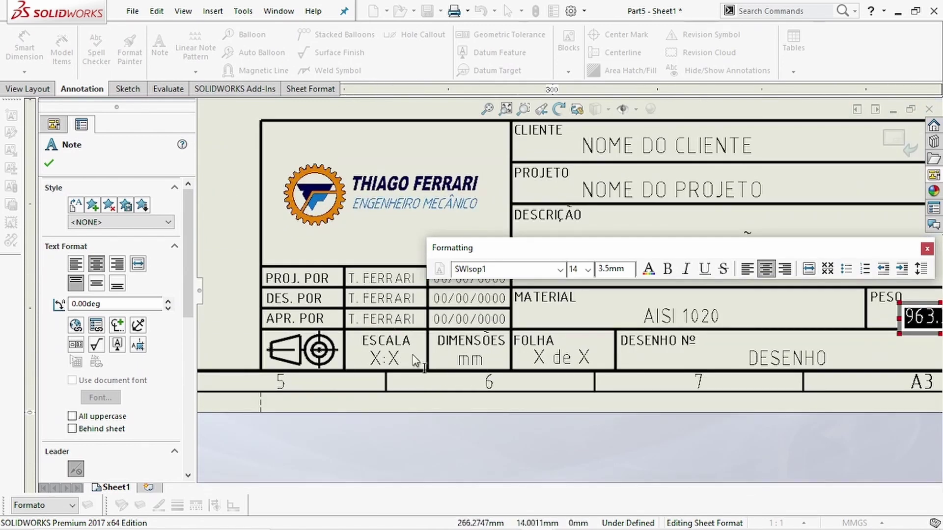
key(Escape)
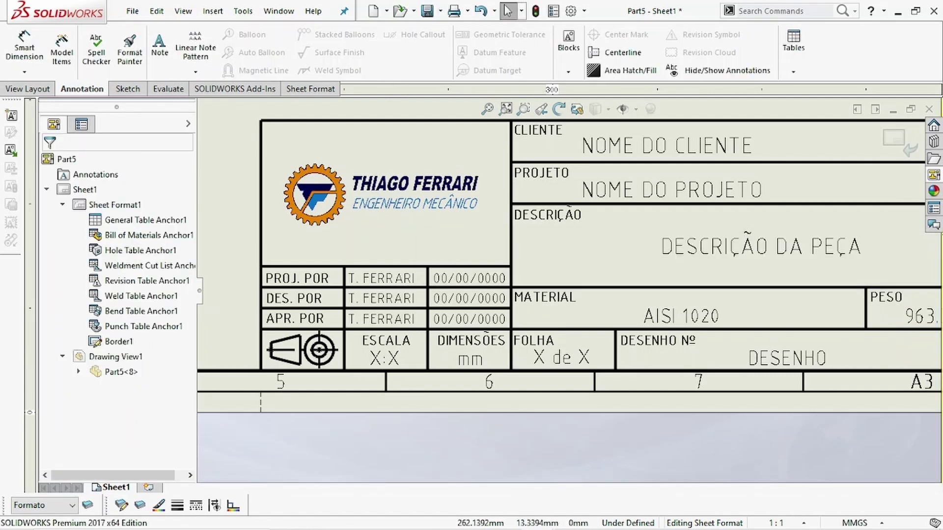
- Link the X:X ESCALA note to SW-Sheet Scale so it reads 1:1
double_click(385, 359)
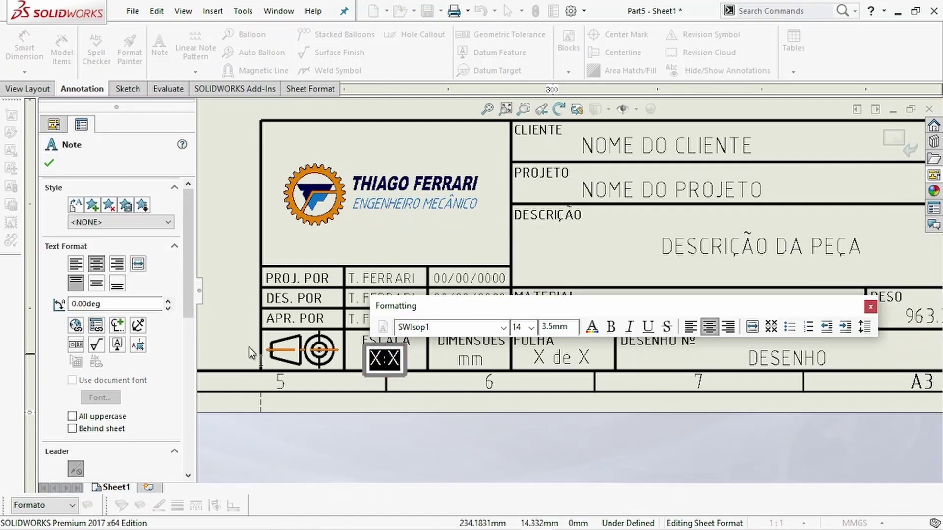
click(103, 326)
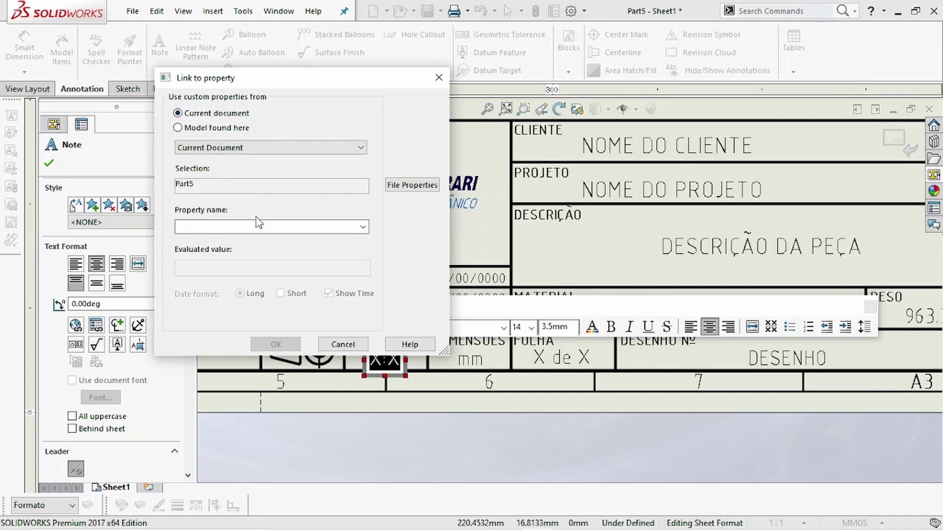
click(363, 227)
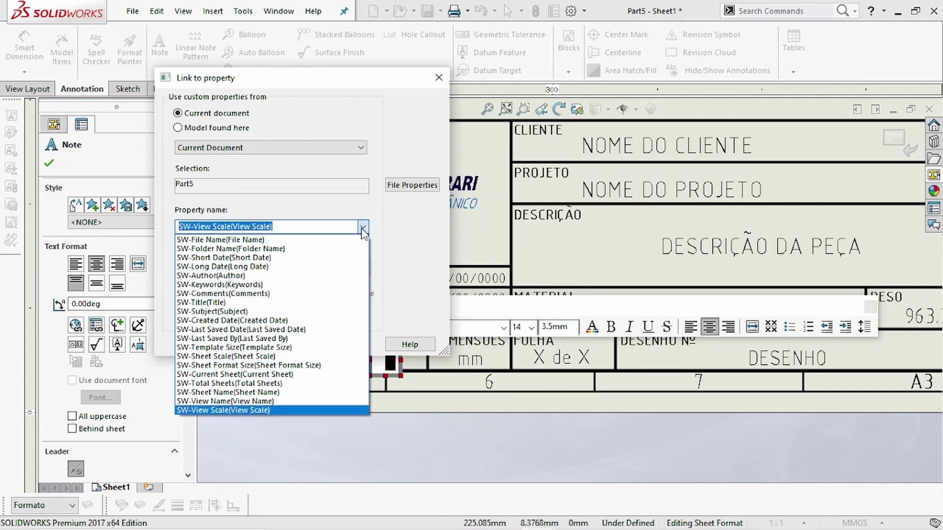
click(263, 357)
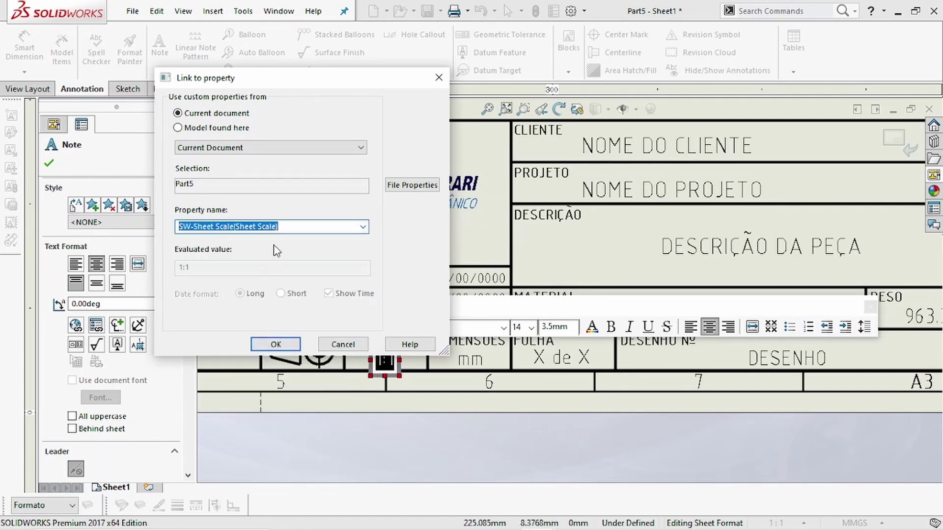
click(276, 344)
scroll(565, 364, up, 1)
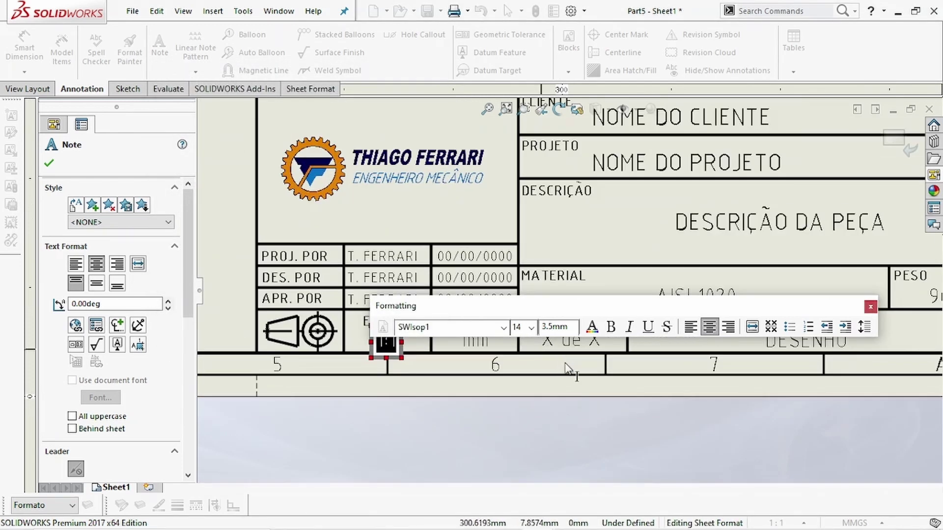
scroll(604, 364, up, 1)
scroll(664, 280, down, 1)
scroll(664, 280, down, 2)
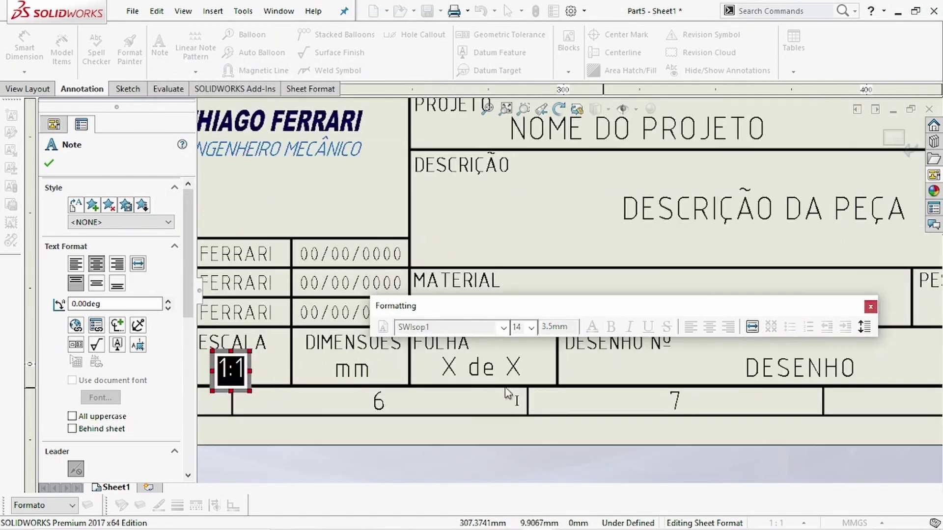
key(Escape)
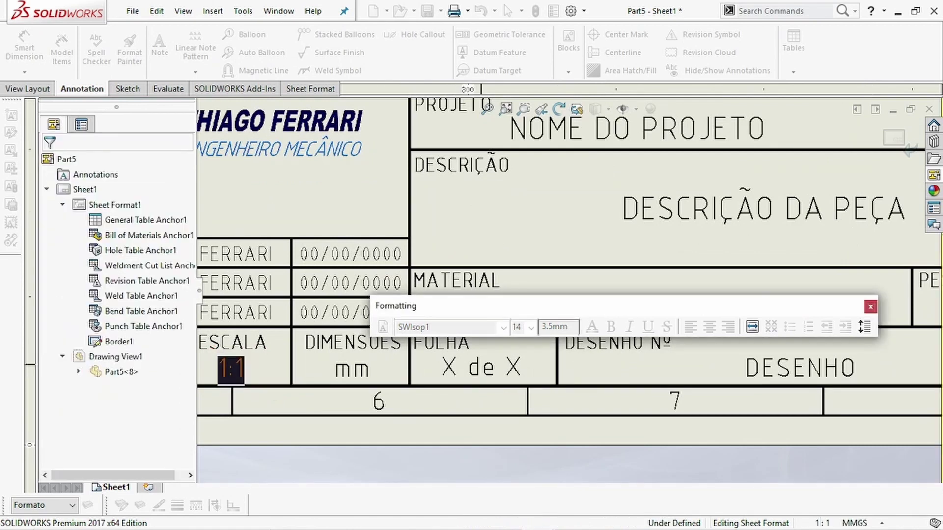
- Link the first X of the FOLHA note to SW-Current Sheet
click(472, 369)
double_click(473, 369)
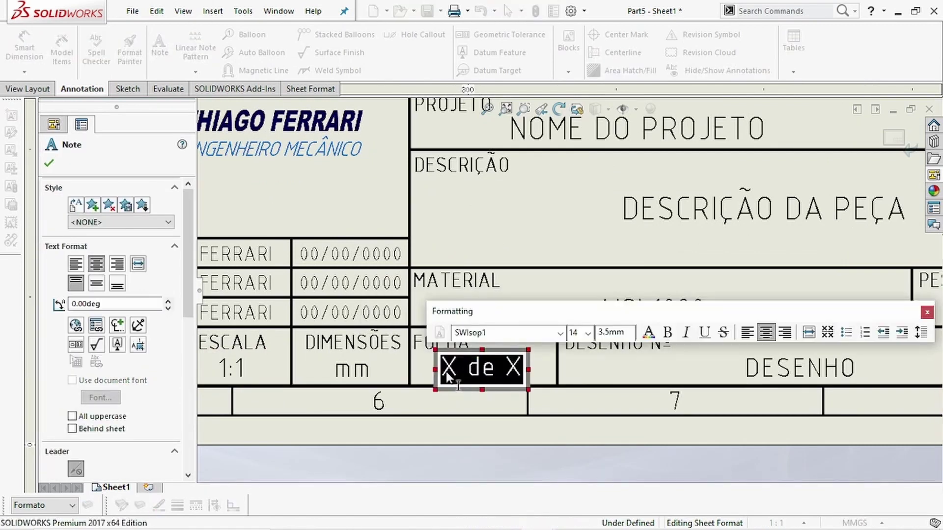
drag(442, 378, 455, 377)
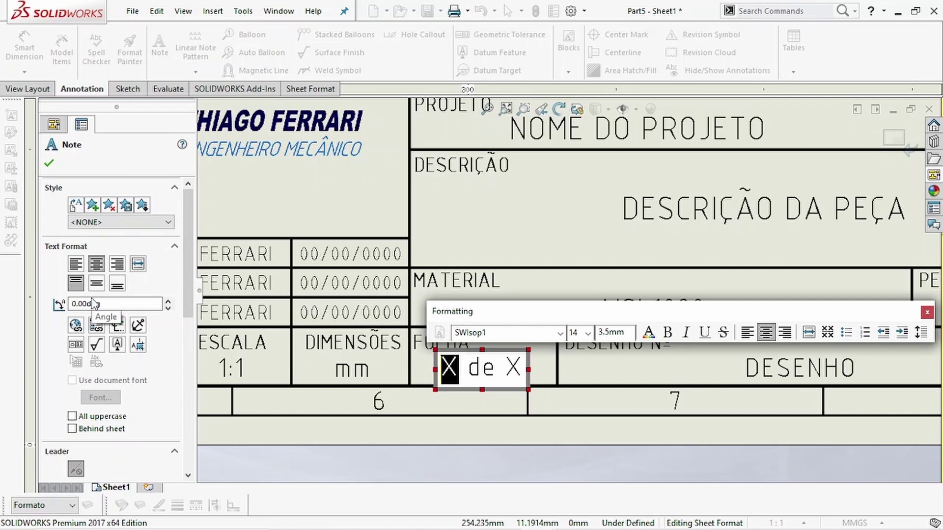
click(96, 326)
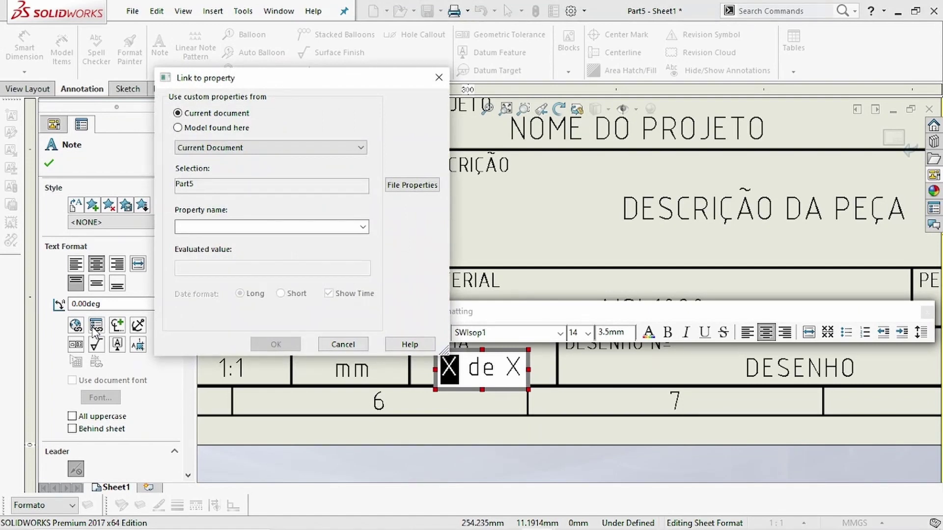
click(363, 227)
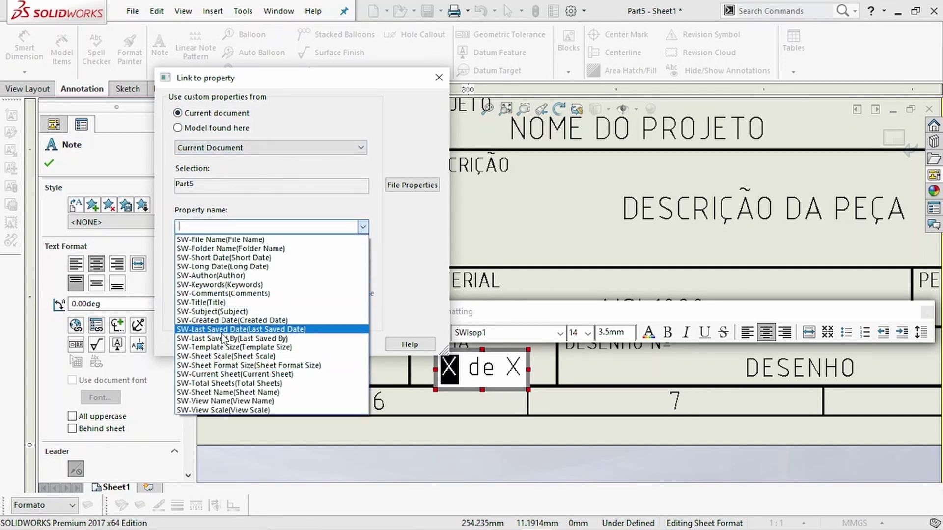
click(226, 374)
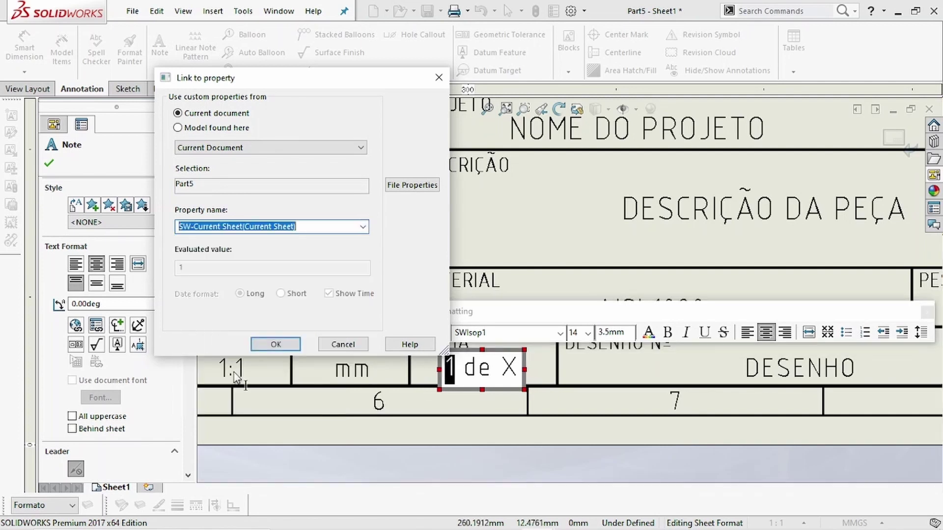
click(278, 343)
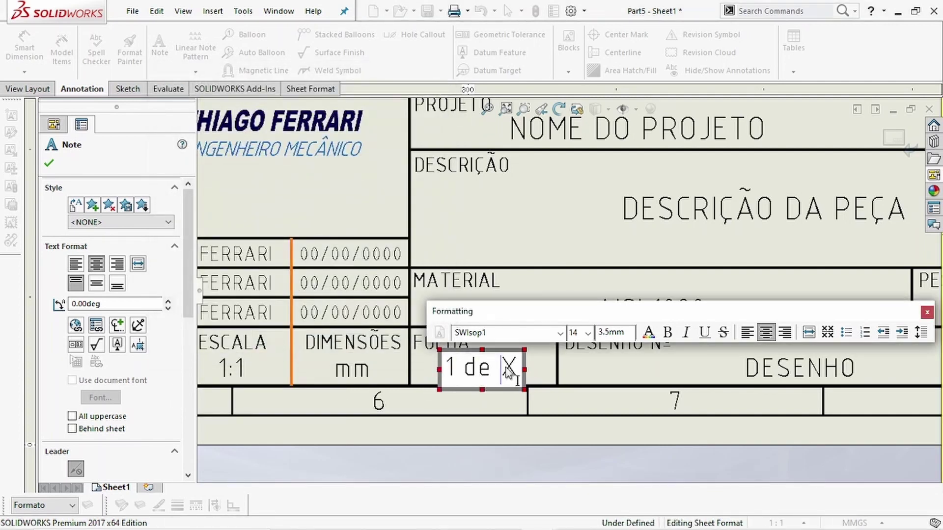
- Link the second X to SW-Total Sheets so the field reads 1 de 1
double_click(511, 369)
click(96, 325)
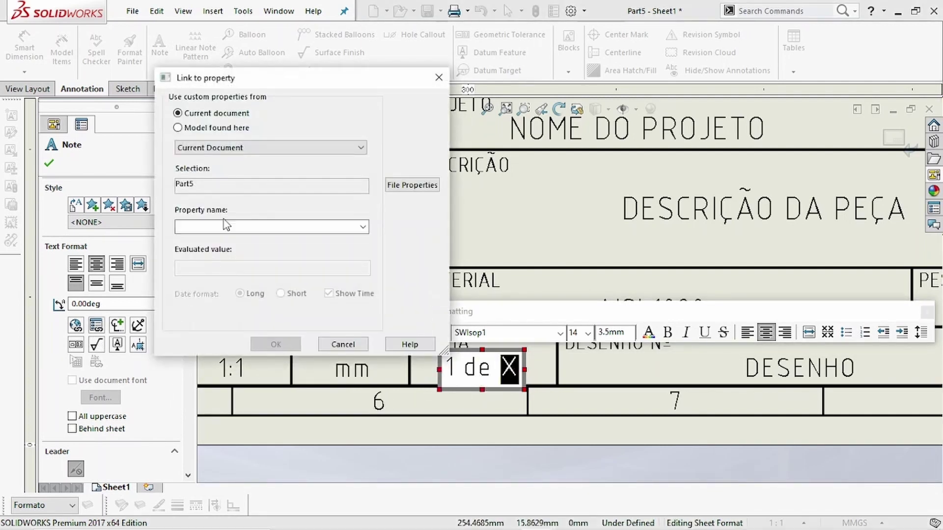
click(362, 227)
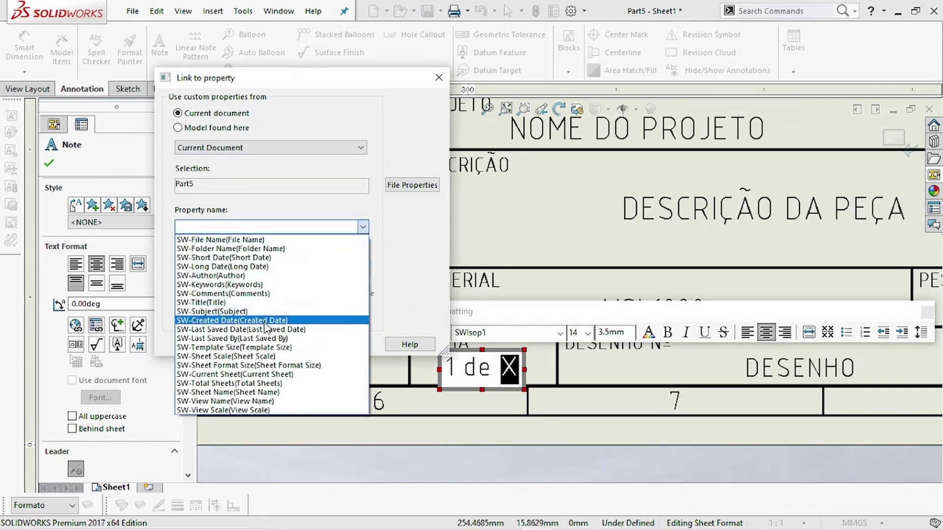
click(270, 383)
click(276, 344)
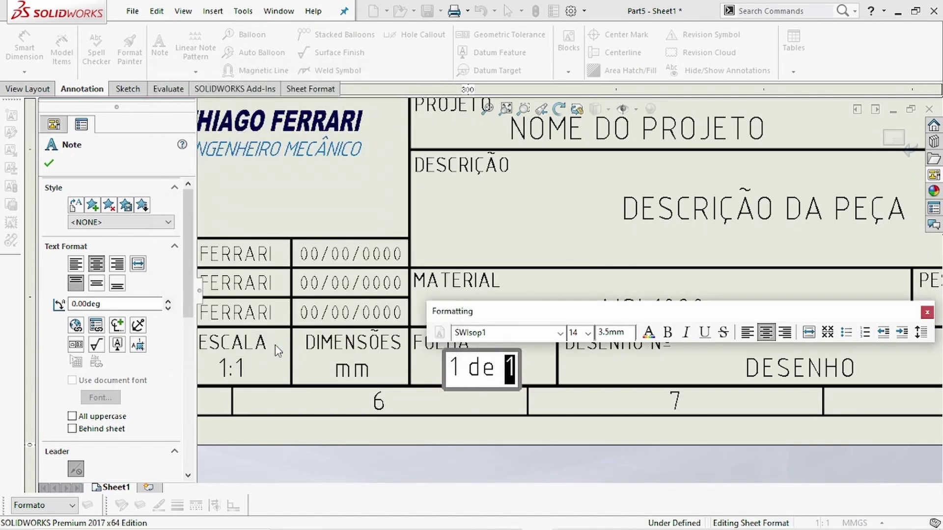
key(Escape)
scroll(538, 282, up, 3)
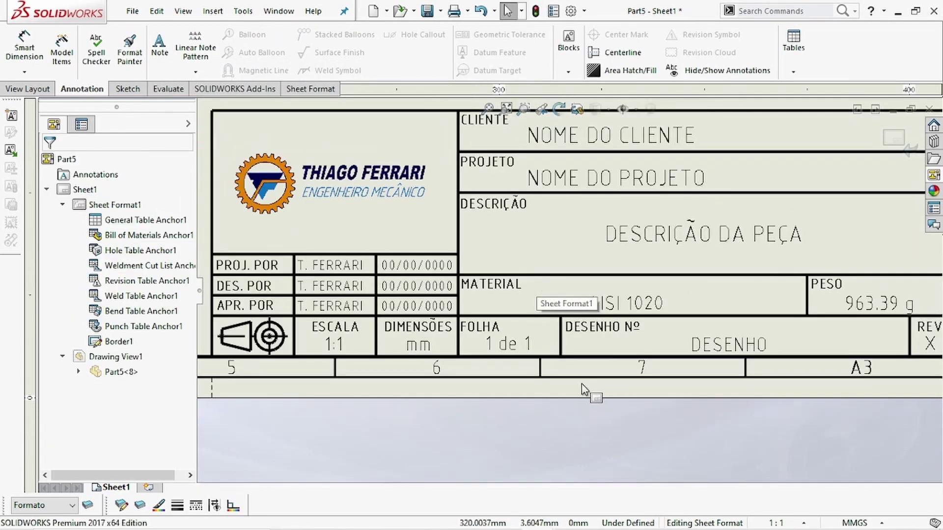
scroll(555, 295, up, 1)
scroll(805, 339, up, 2)
scroll(590, 319, down, 8)
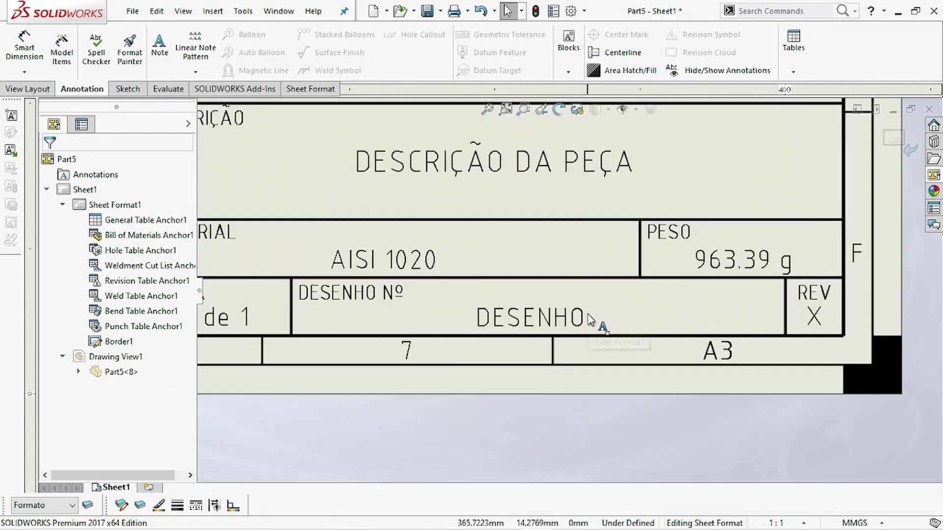
- Link the DESENHO Nº note to SW-File Name so it reads Part5
double_click(540, 318)
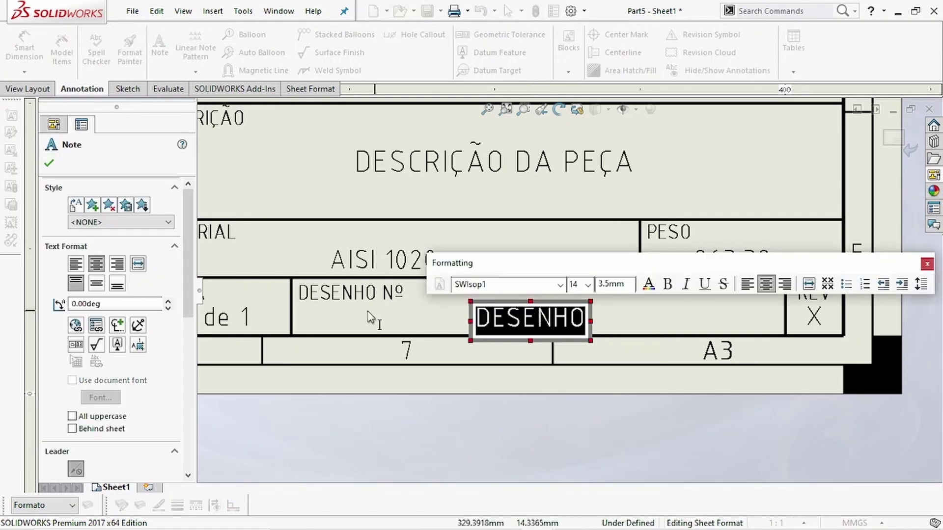
click(97, 325)
click(362, 226)
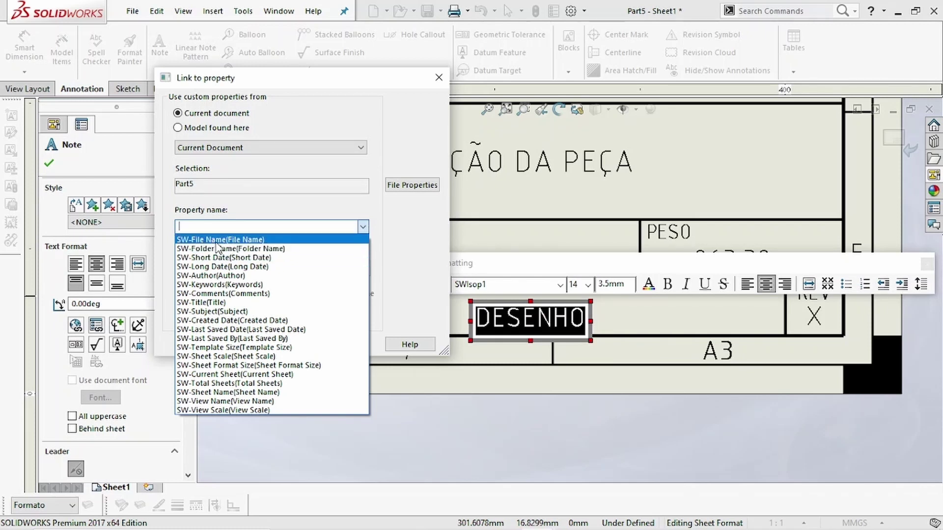
click(218, 239)
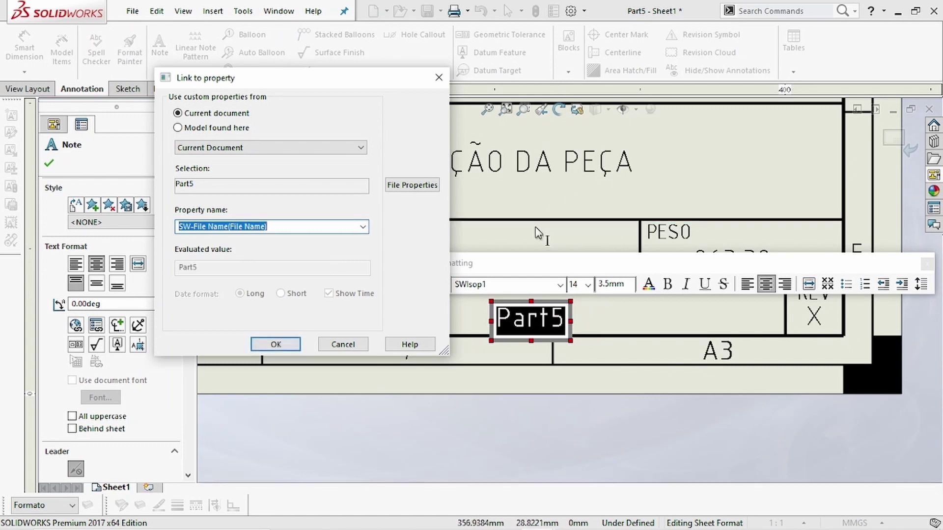
click(283, 345)
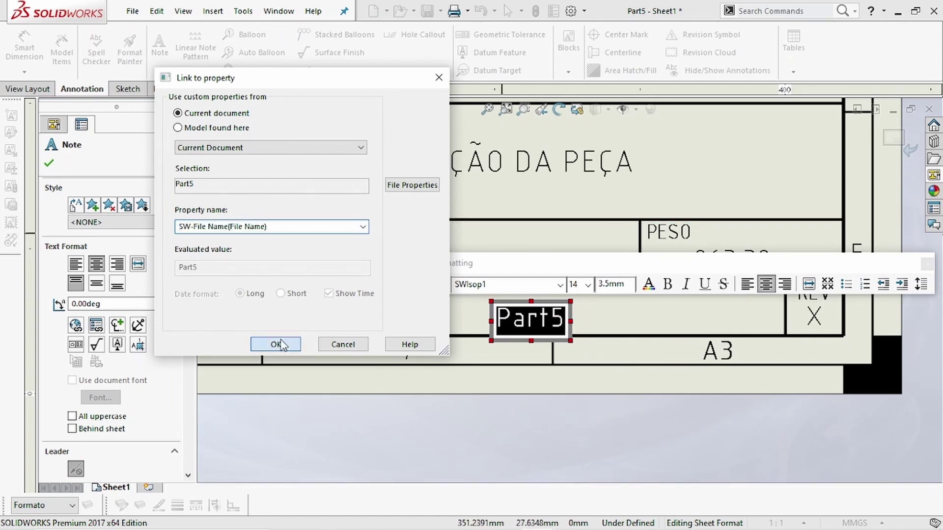
scroll(732, 370, up, 2)
scroll(668, 308, down, 2)
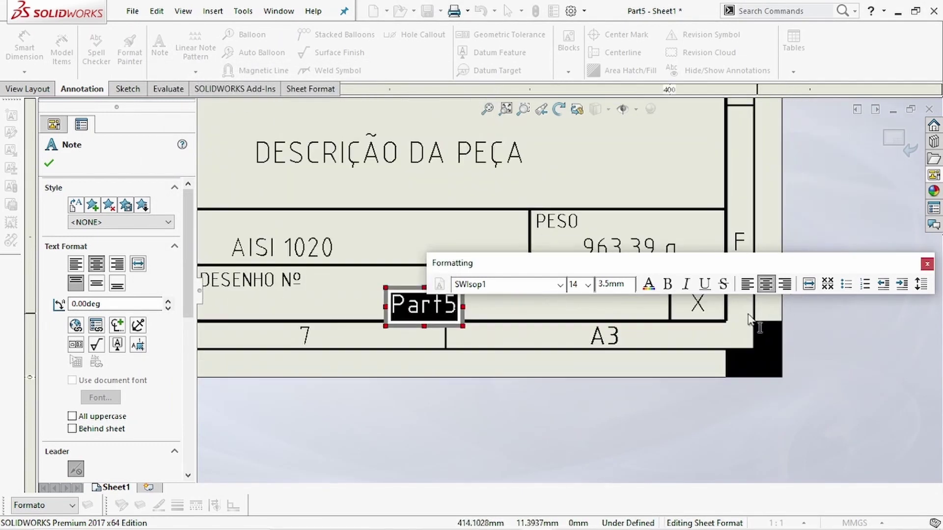
click(669, 309)
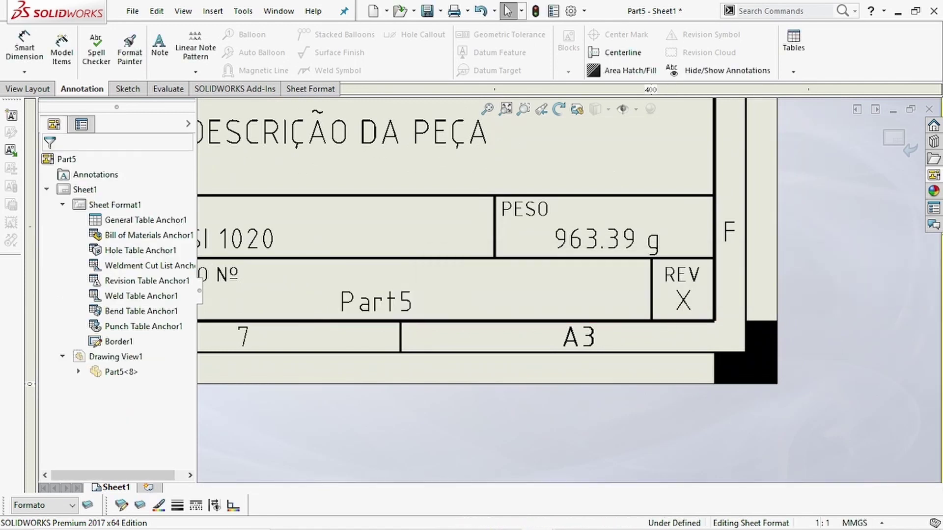
- Link the REV note's X to the model's Revision property so it shows 0
double_click(683, 306)
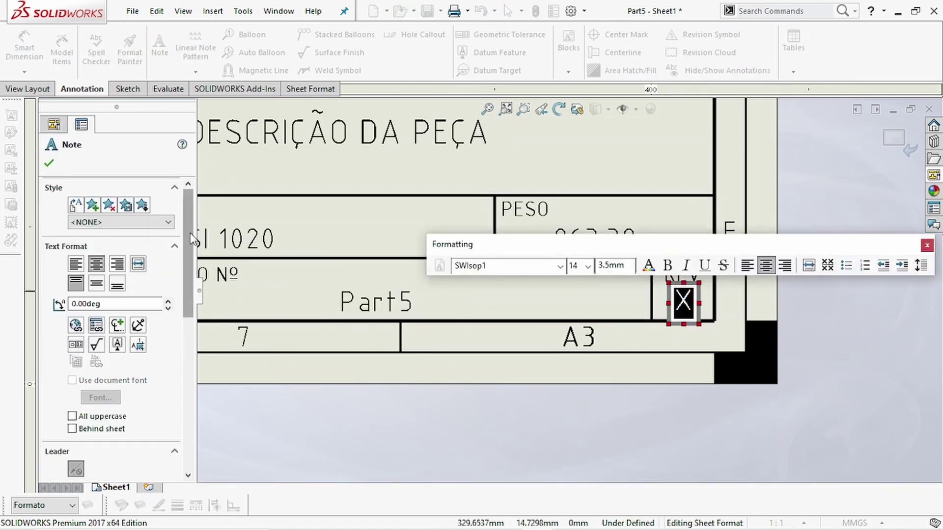
click(96, 325)
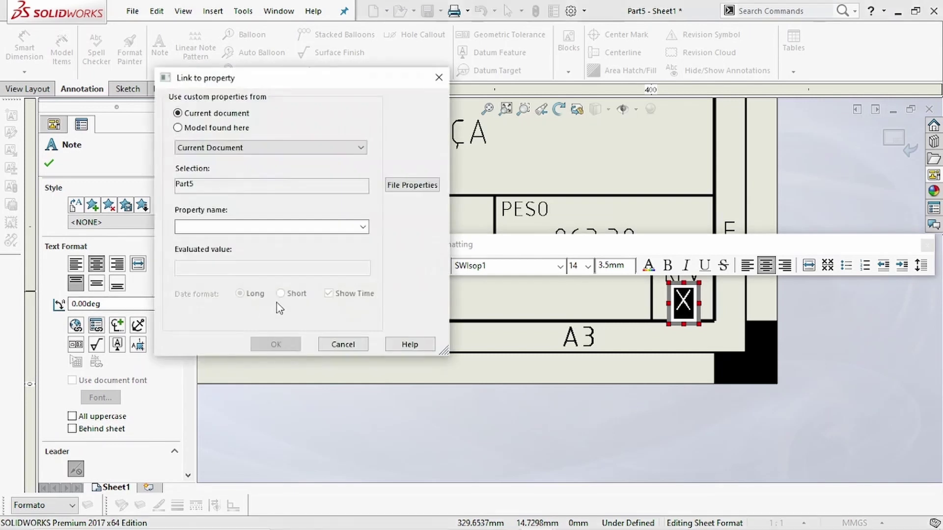
click(275, 226)
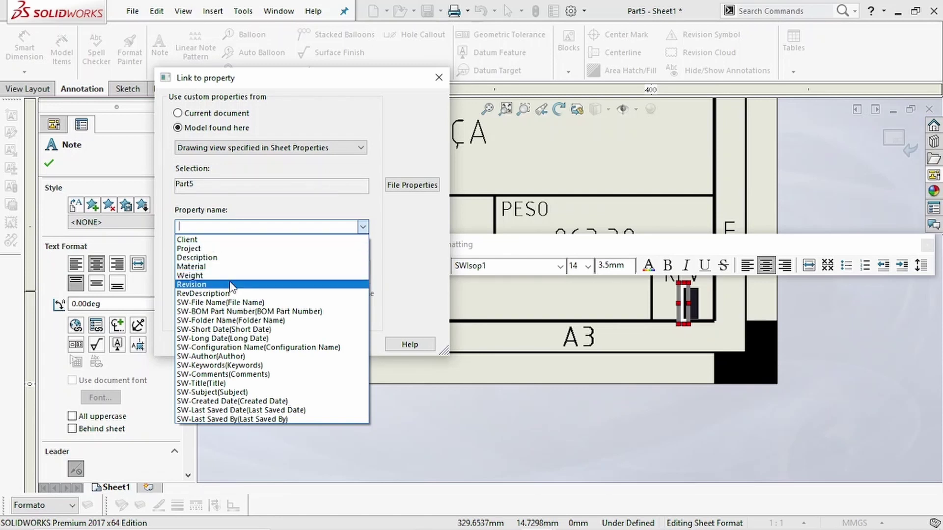
click(232, 285)
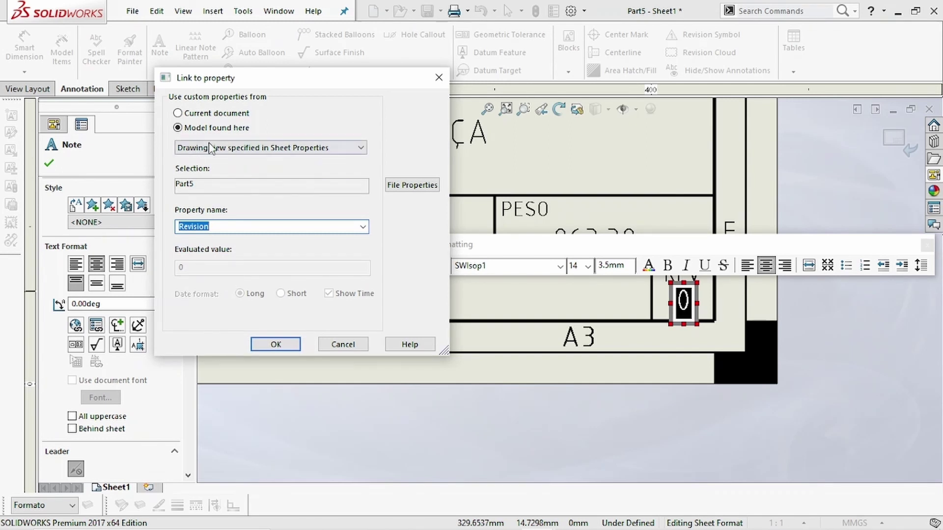
click(276, 344)
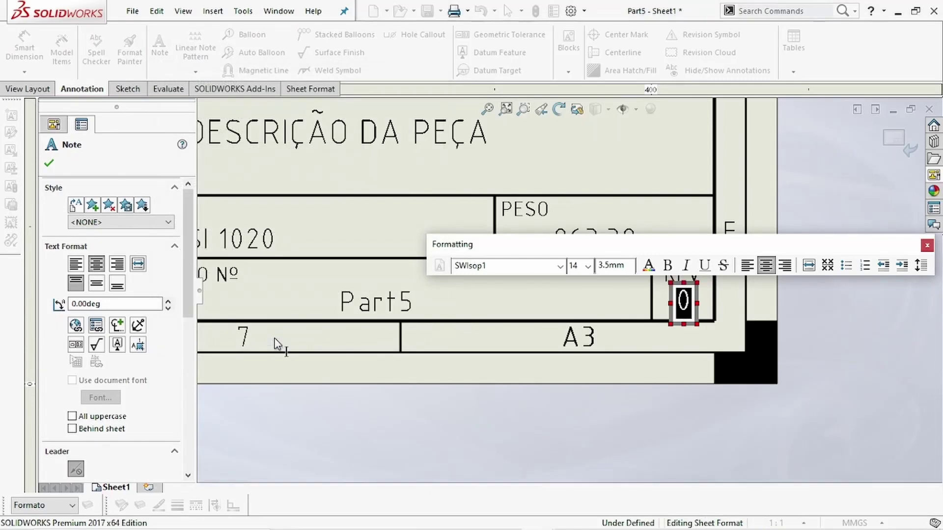
click(344, 282)
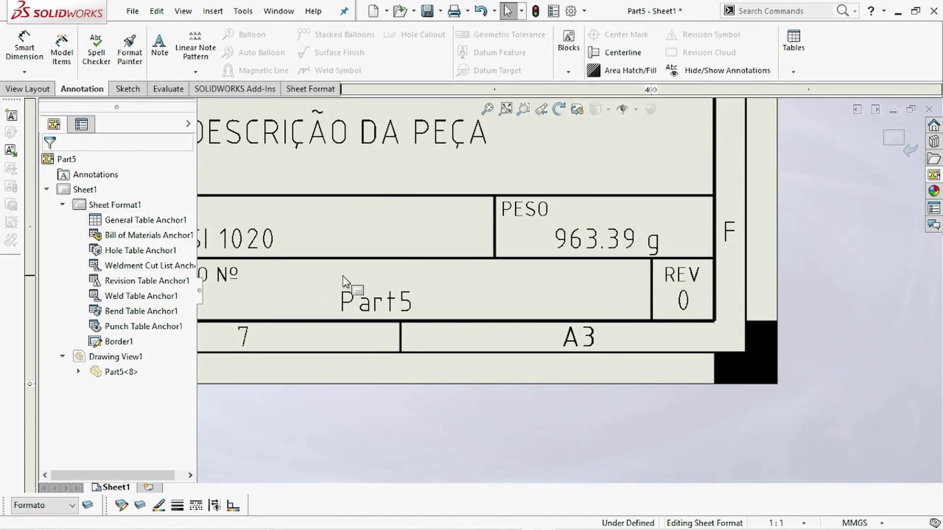
scroll(344, 282, up, 3)
scroll(344, 282, up, 2)
scroll(387, 234, down, 6)
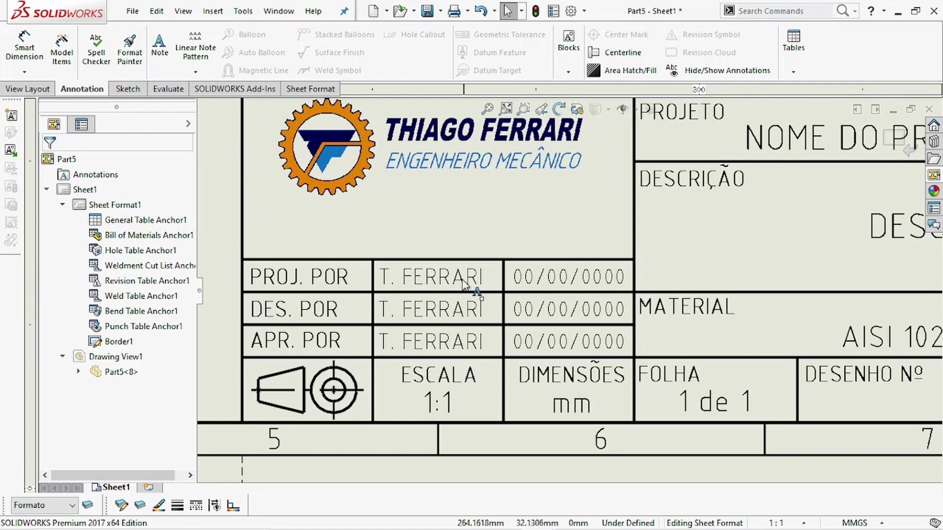
- Link the T. FERRARI note via Model found here and bring up the part's File Properties
double_click(444, 280)
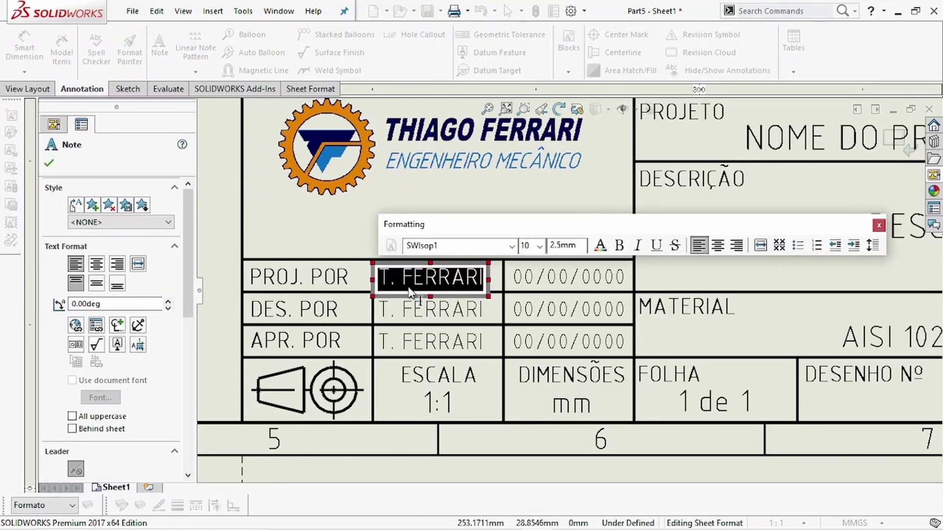
click(96, 325)
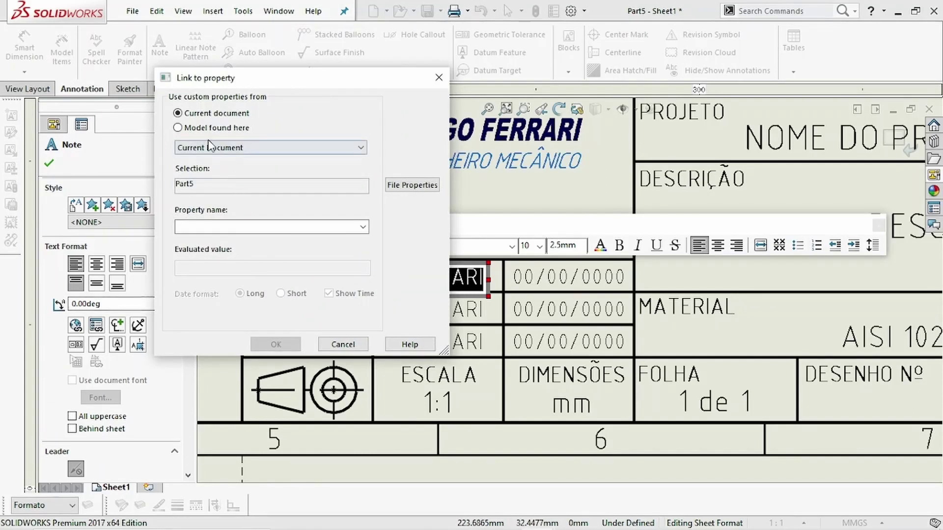
click(177, 127)
click(273, 225)
click(362, 227)
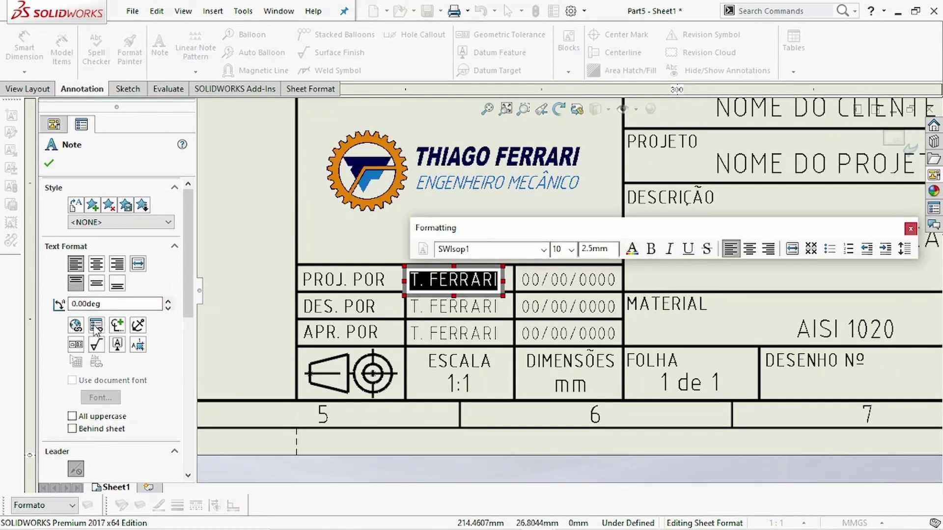
click(117, 325)
click(177, 128)
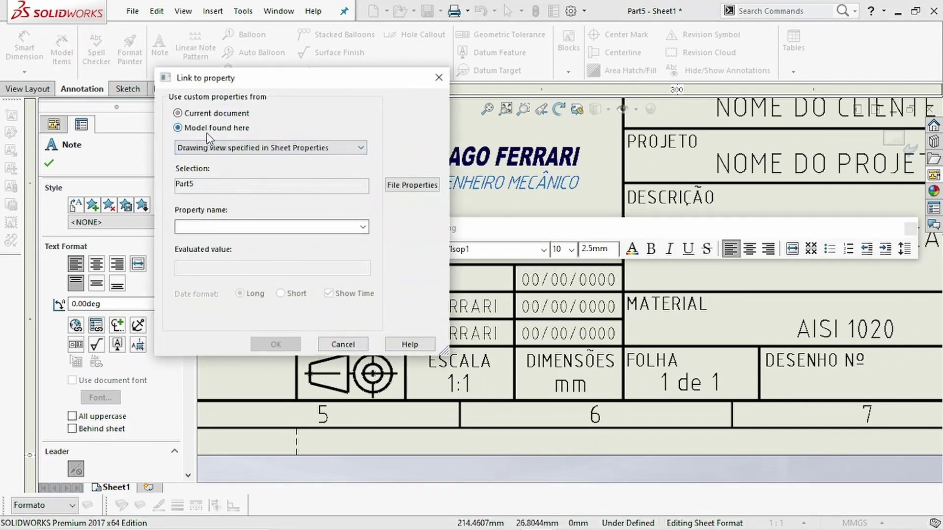
click(422, 185)
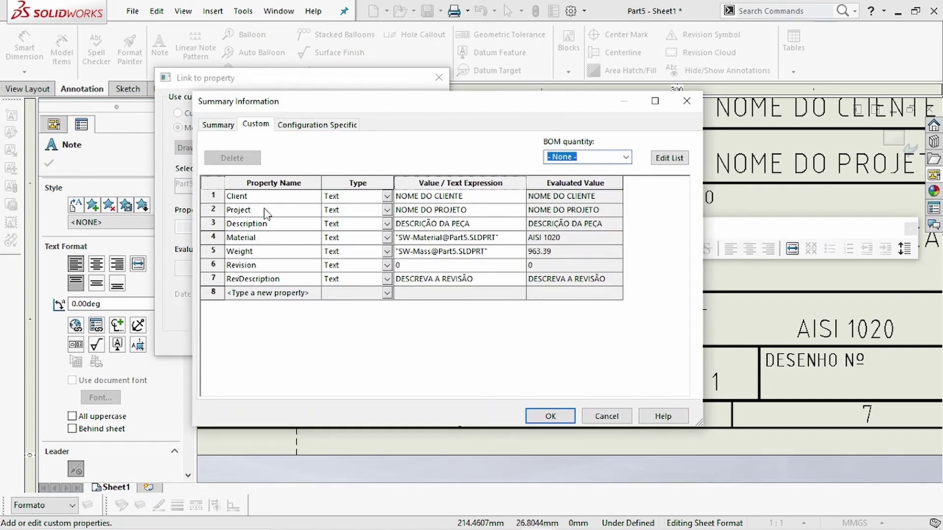
- Add a DesignBy text property with value PROJETISTA
click(261, 294)
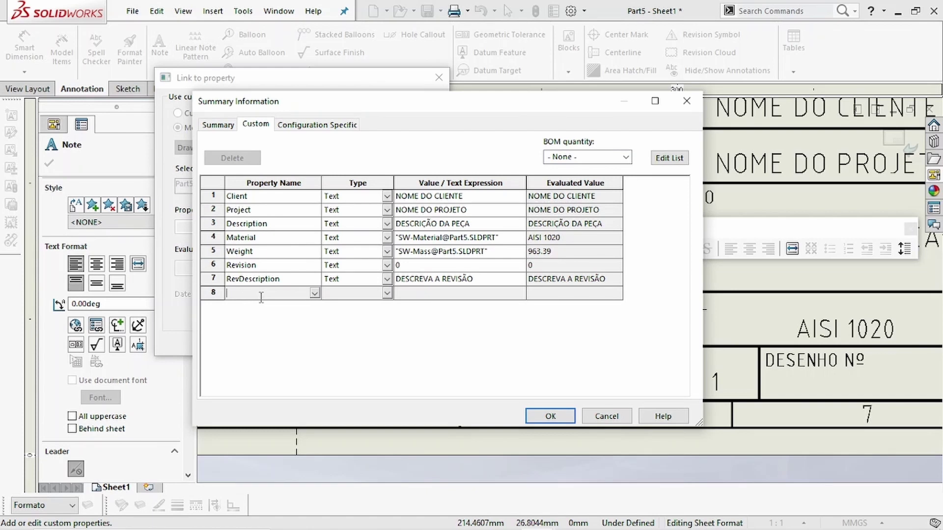
text(dES)
key(BackSpace)
key(BackSpace)
key(Tab)
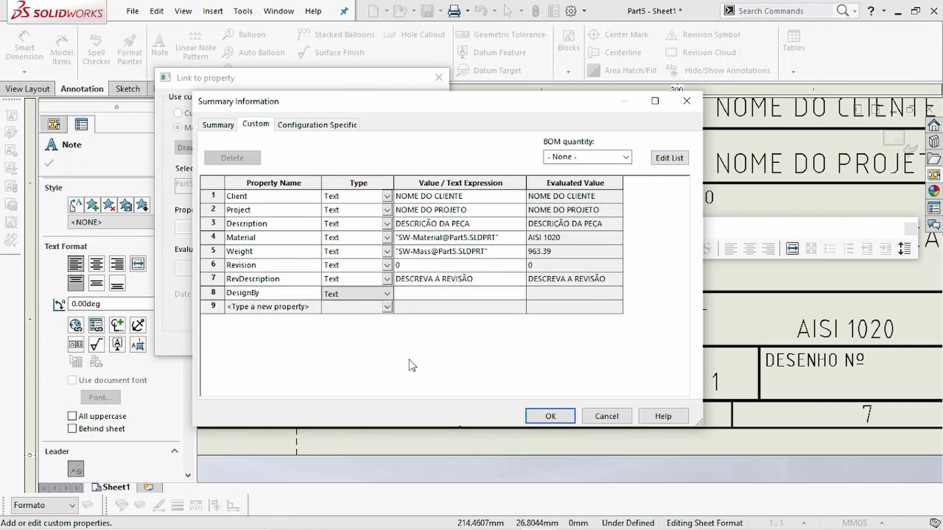
click(430, 293)
text(PROJETISTA)
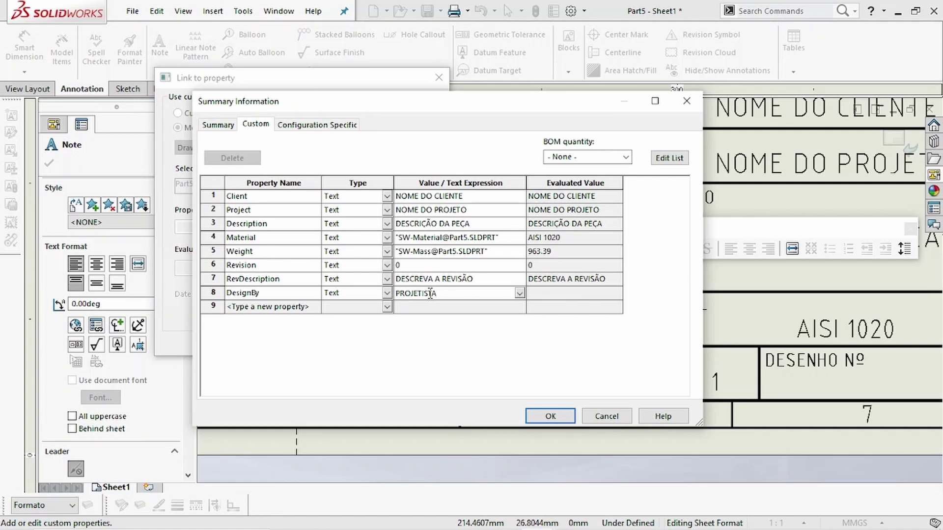
key(Return)
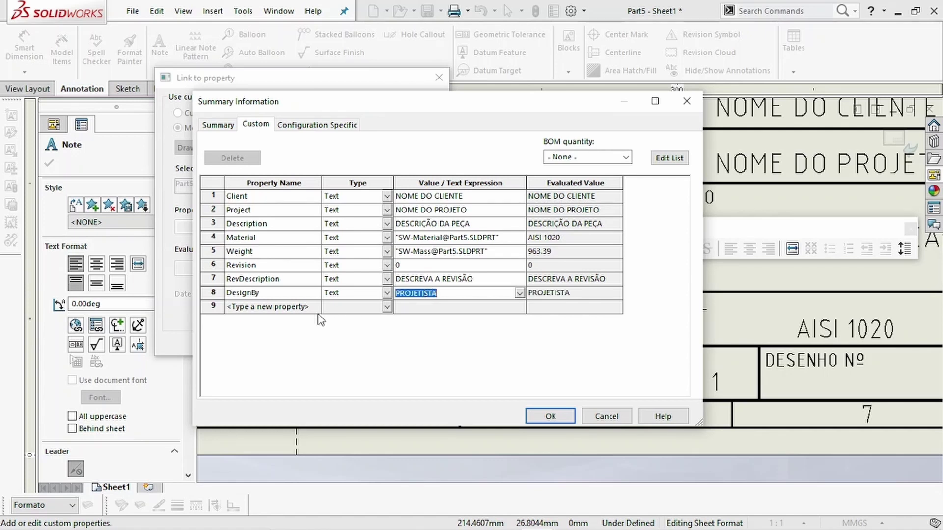
- Add a DesignDate property of type Date, value 04/05/2022, and save the properties
click(290, 308)
text(DesignDate)
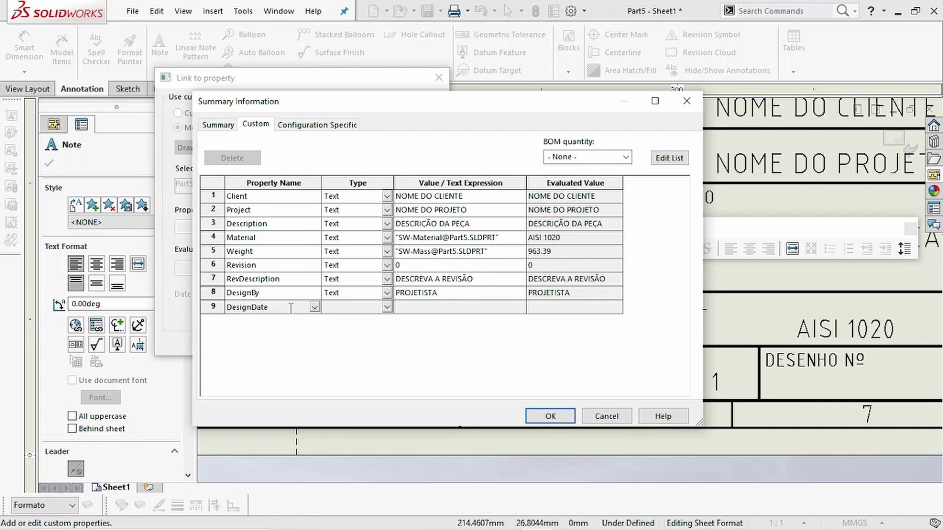
key(Return)
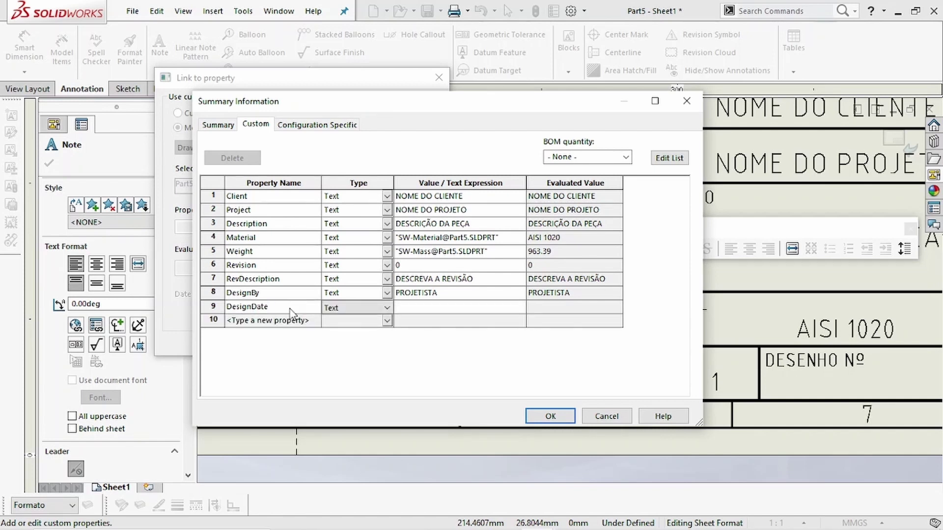
click(465, 309)
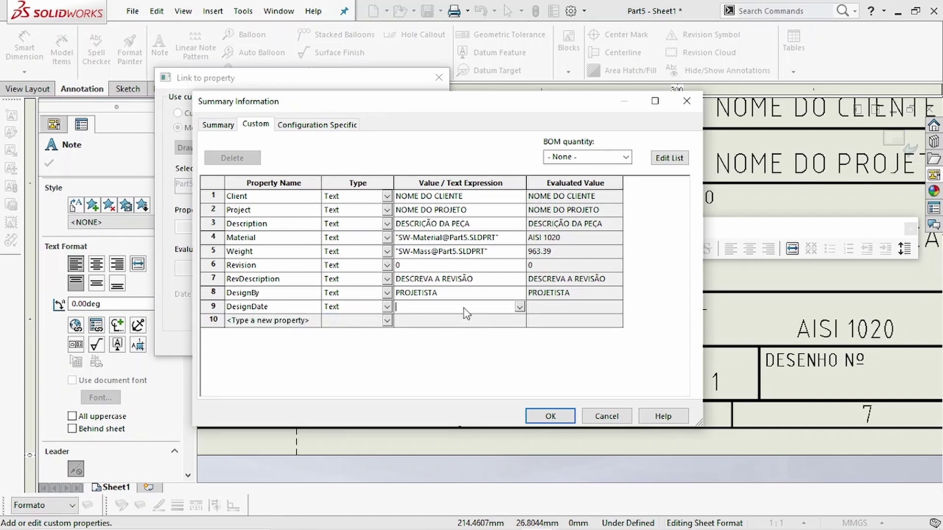
click(386, 308)
click(337, 330)
text(04/05/)
text(202)
key(Return)
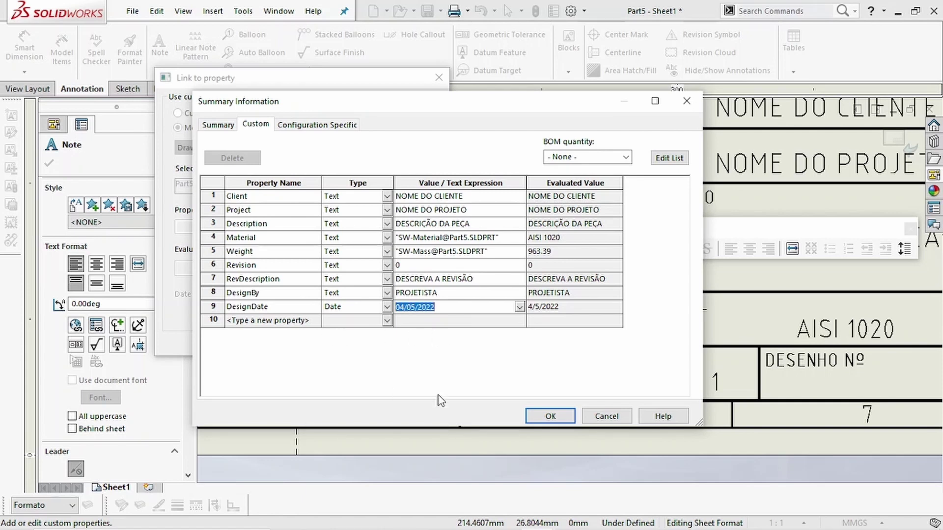
click(550, 416)
- Link the PROJ. POR designer note to the part's DesignBy property
click(362, 227)
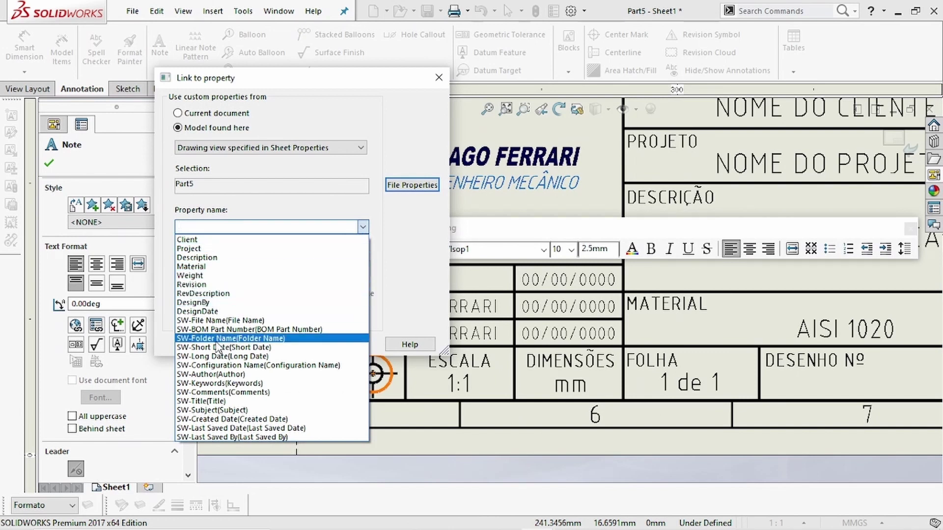
click(239, 312)
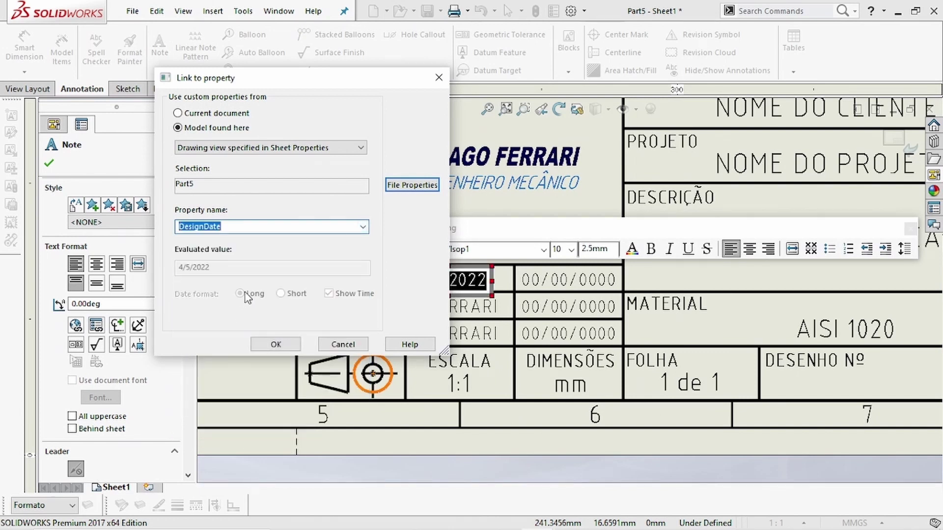
click(362, 226)
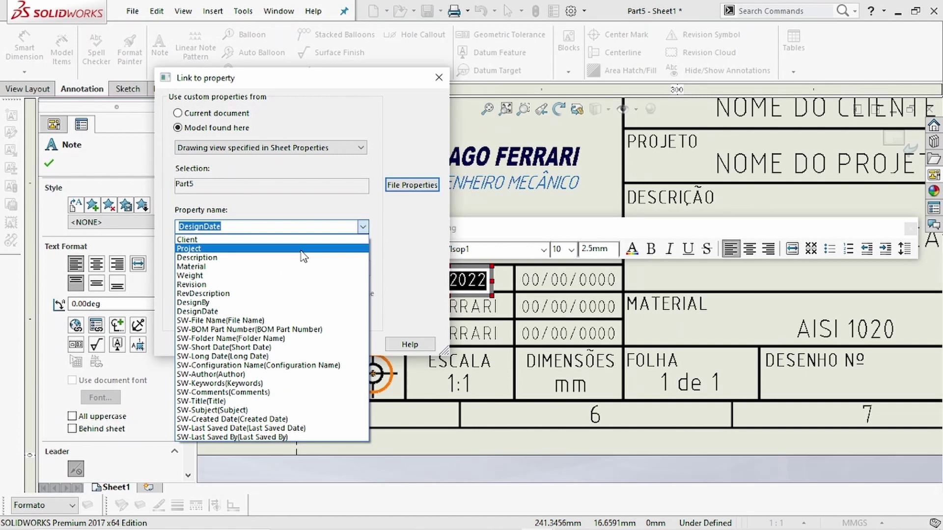
click(225, 302)
click(269, 346)
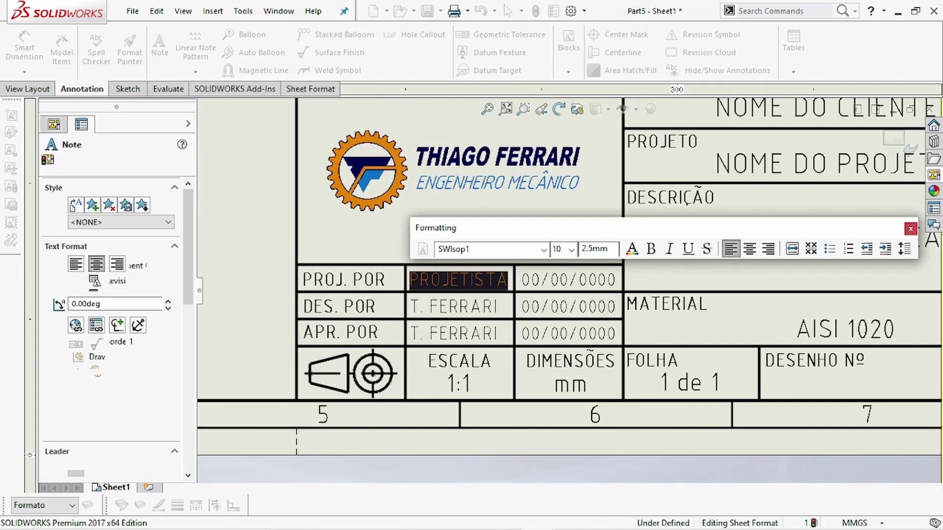
- Link the first-row 00/00/0000 date note to the part's DesignDate property
double_click(569, 279)
click(95, 326)
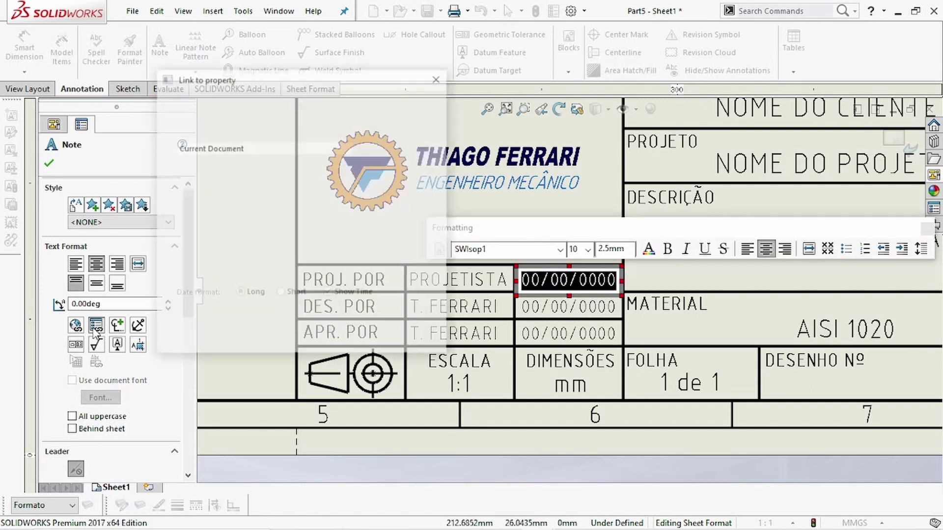
click(364, 226)
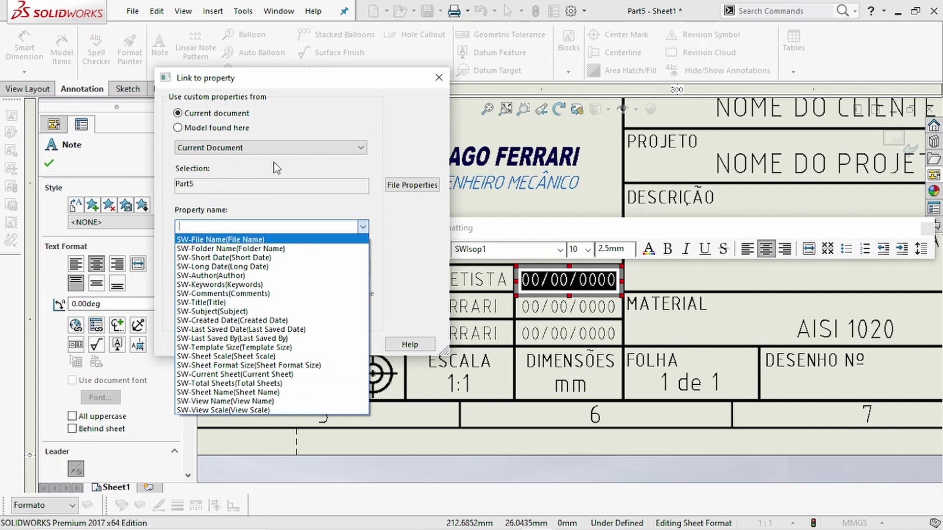
click(219, 128)
click(335, 229)
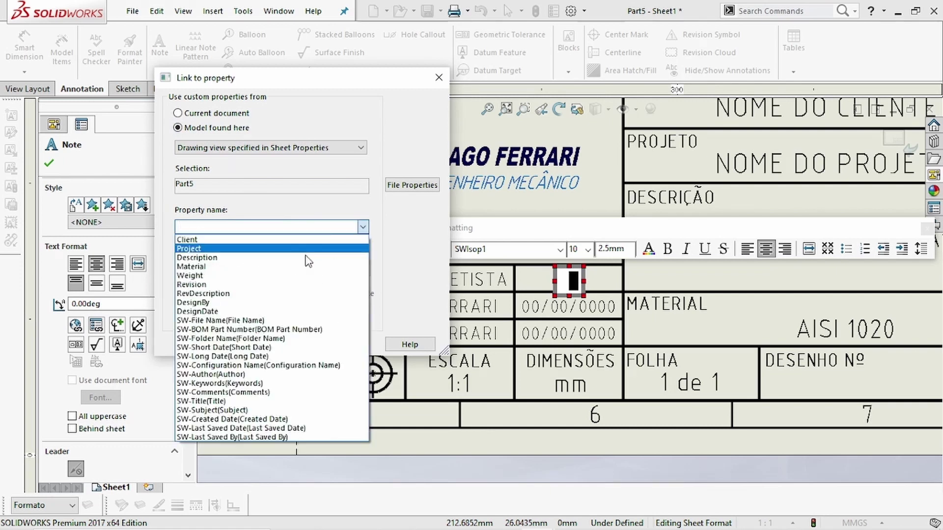
click(221, 312)
click(276, 344)
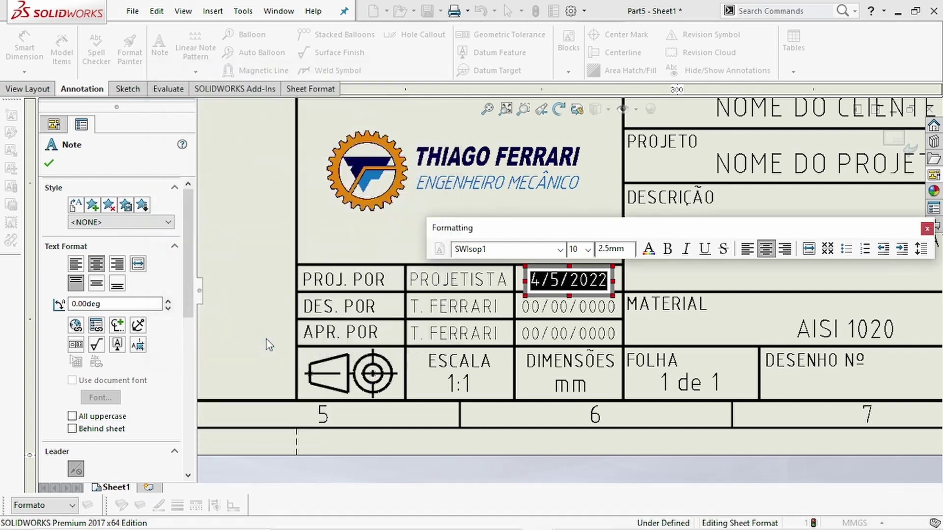
- Exit note editing, frame the title block, and dismiss the unsaved-document reminder
click(304, 278)
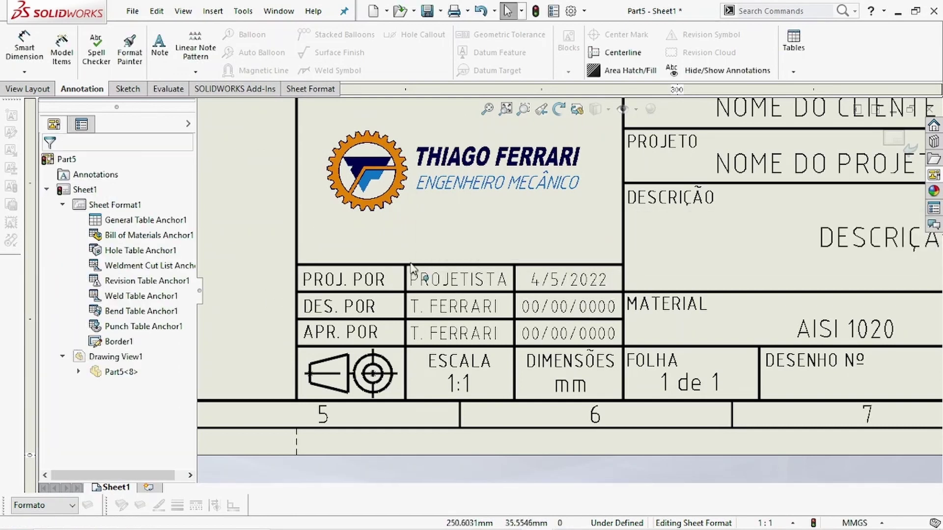
scroll(415, 276, up, 1)
scroll(474, 326, up, 1)
scroll(535, 338, up, 3)
scroll(687, 319, down, 3)
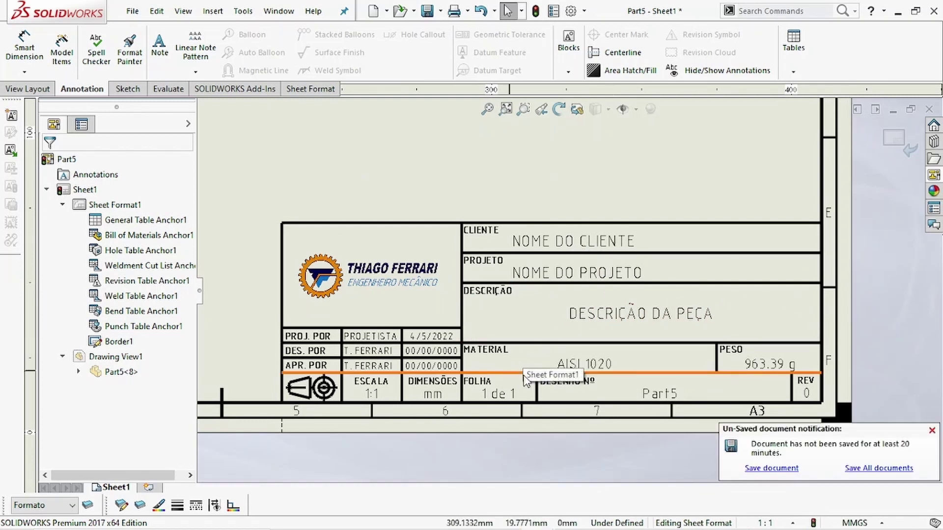
click(932, 430)
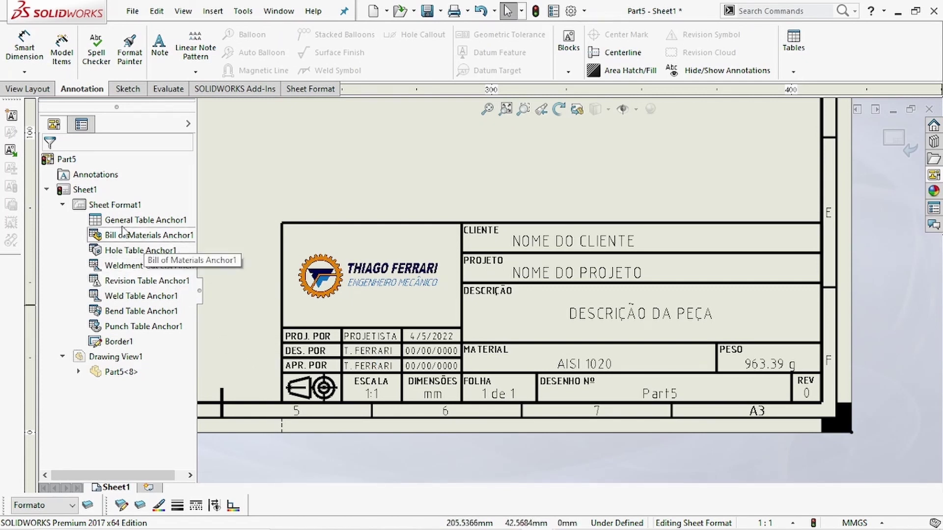
- Define Title Block Fields on Sheet Format1, fitting the boundary around the title block
right_click(96, 208)
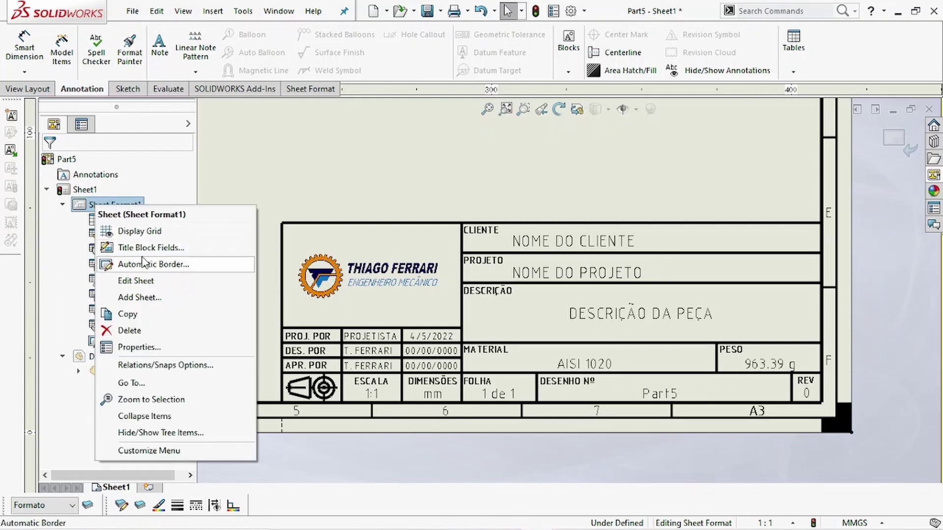
click(170, 249)
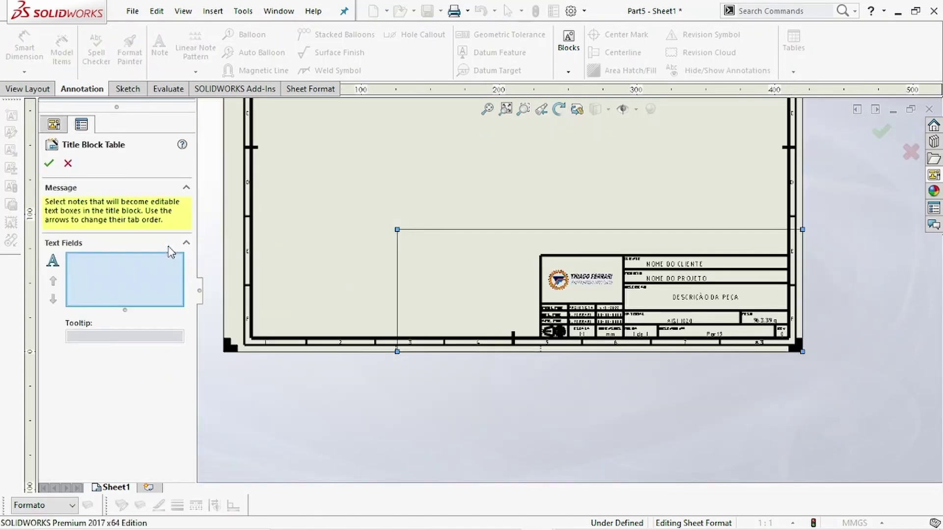
scroll(757, 336, down, 2)
scroll(757, 336, down, 2)
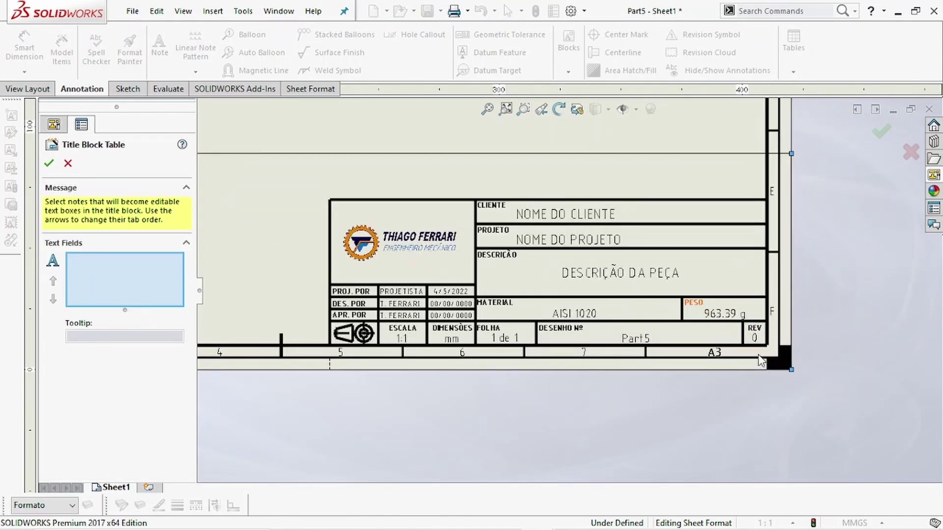
scroll(756, 337, up, 1)
scroll(393, 245, up, 2)
drag(224, 193, 400, 225)
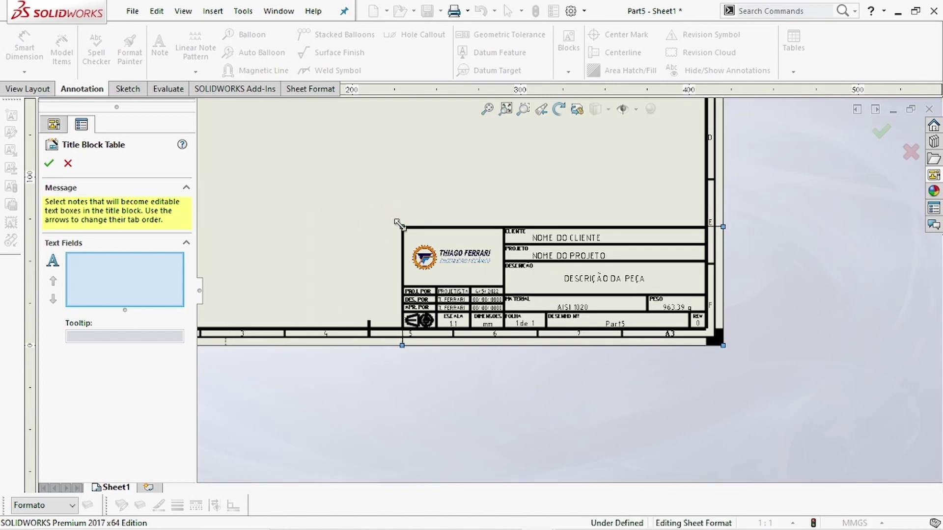
scroll(592, 286, down, 2)
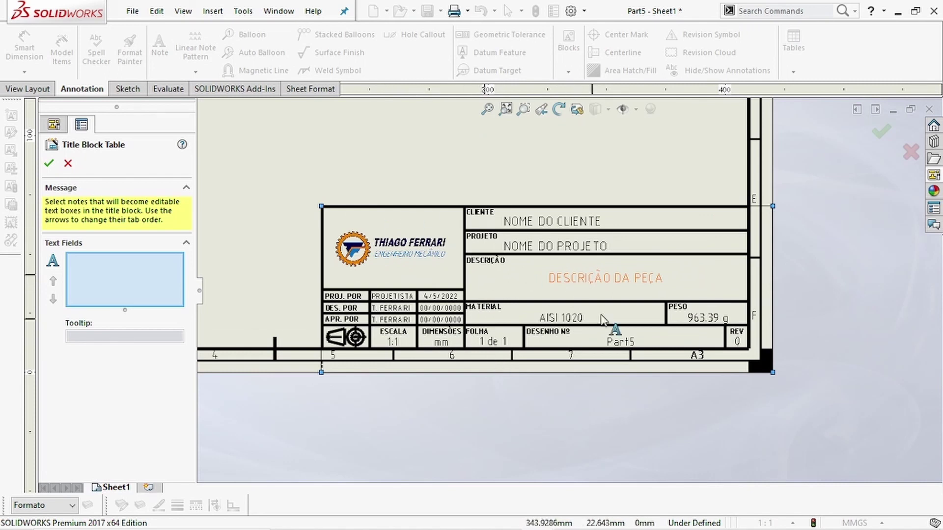
scroll(504, 204, down, 1)
scroll(506, 220, down, 1)
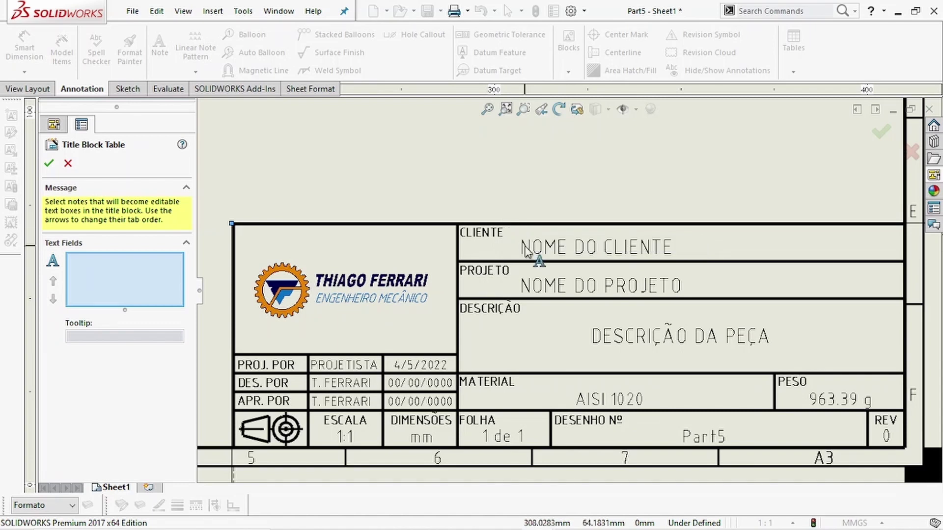
scroll(622, 350, up, 1)
scroll(684, 348, down, 1)
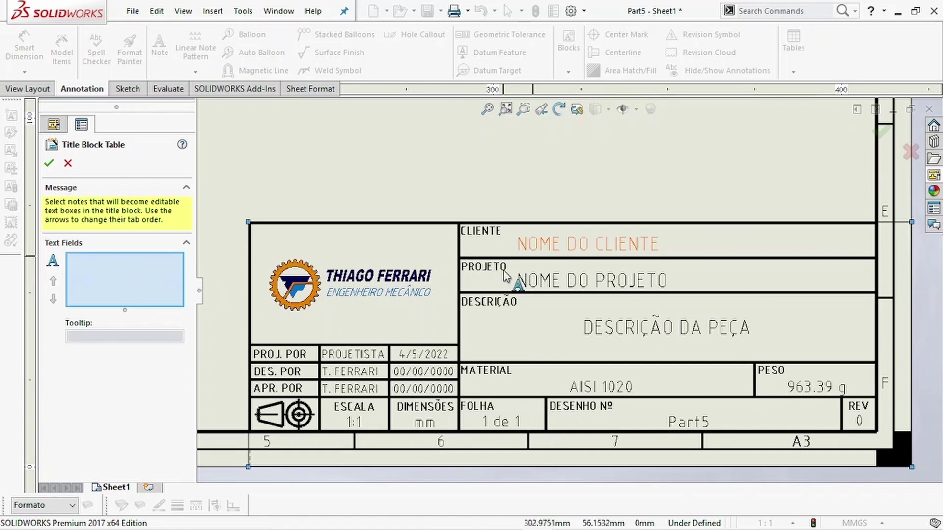
- Add the client, project, description, designer and design date notes as editable fields
click(569, 245)
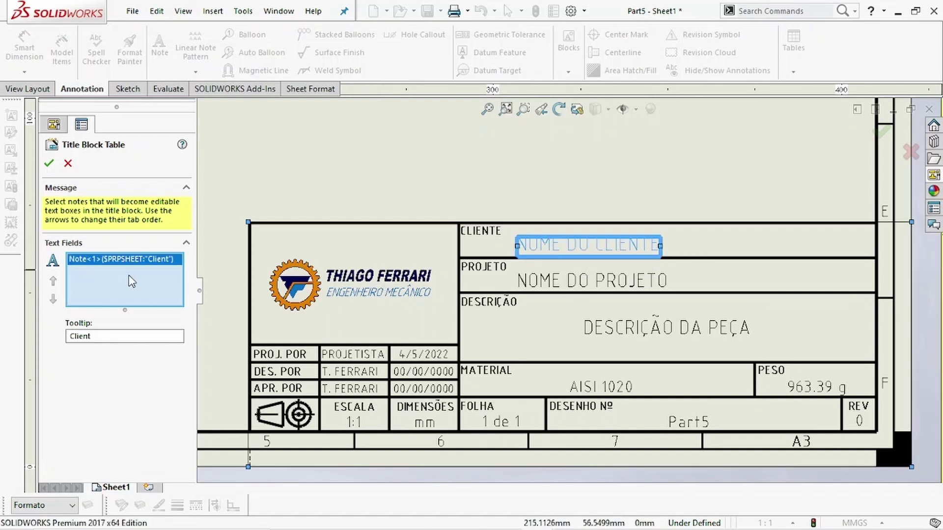
click(565, 283)
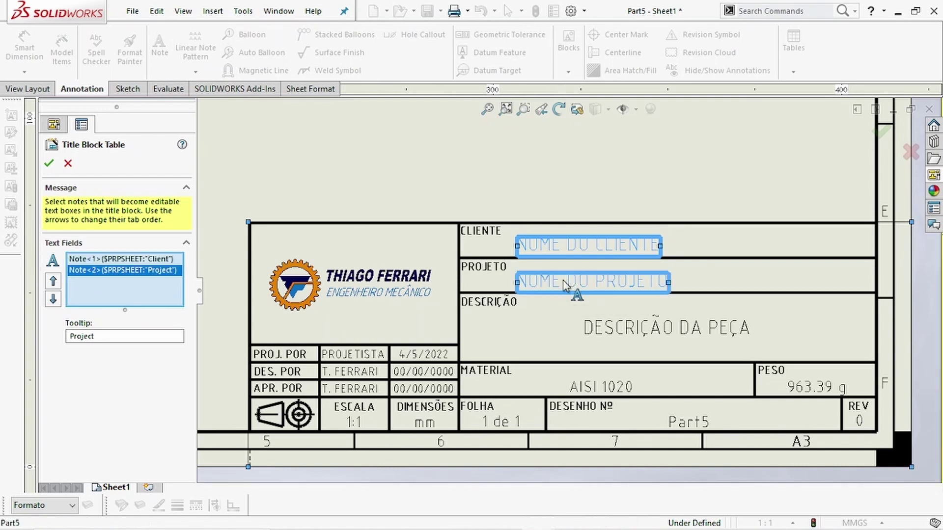
click(633, 335)
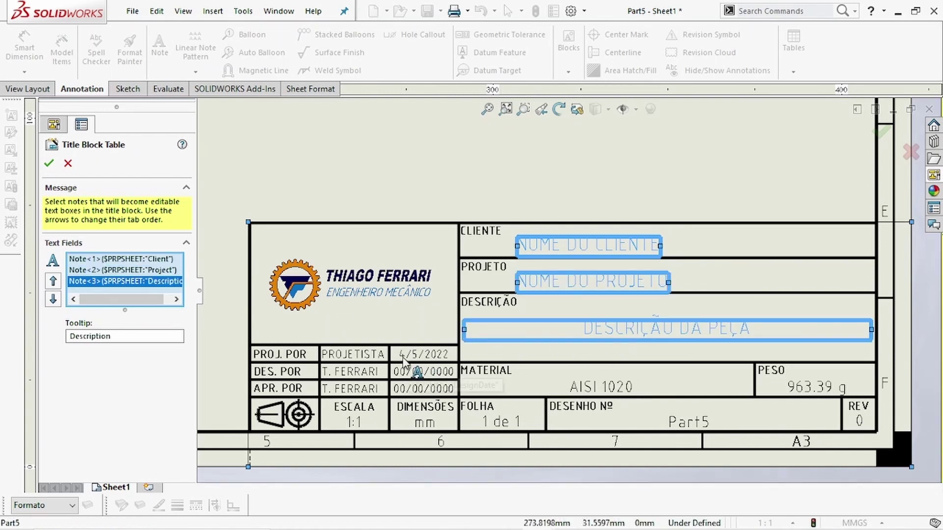
click(350, 356)
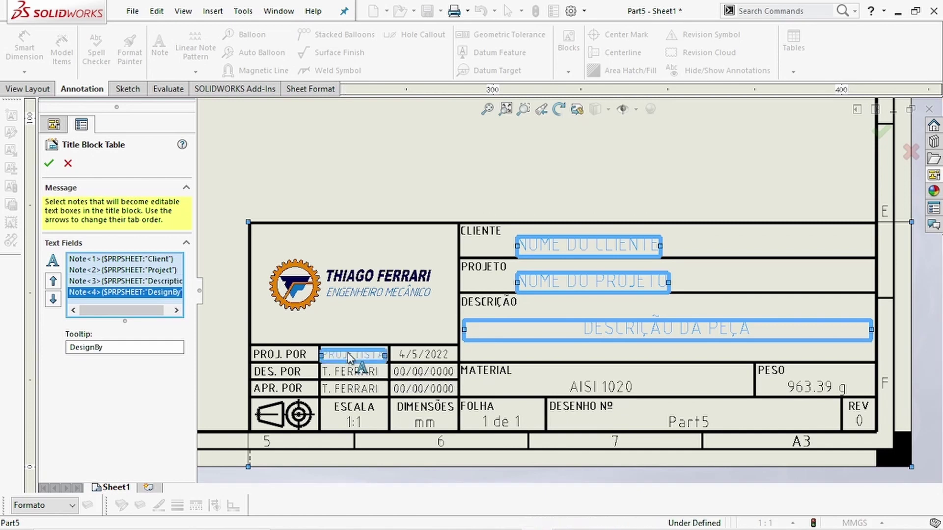
click(405, 356)
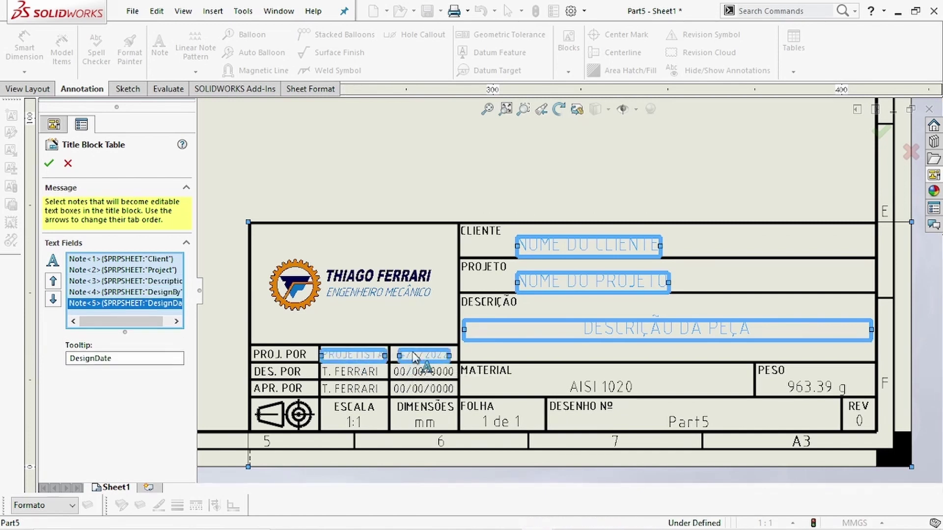
- Add the DES. POR and APR. POR name and date notes with tooltips DES.POR, DATA DES., APR. POR, DATA APR
click(337, 376)
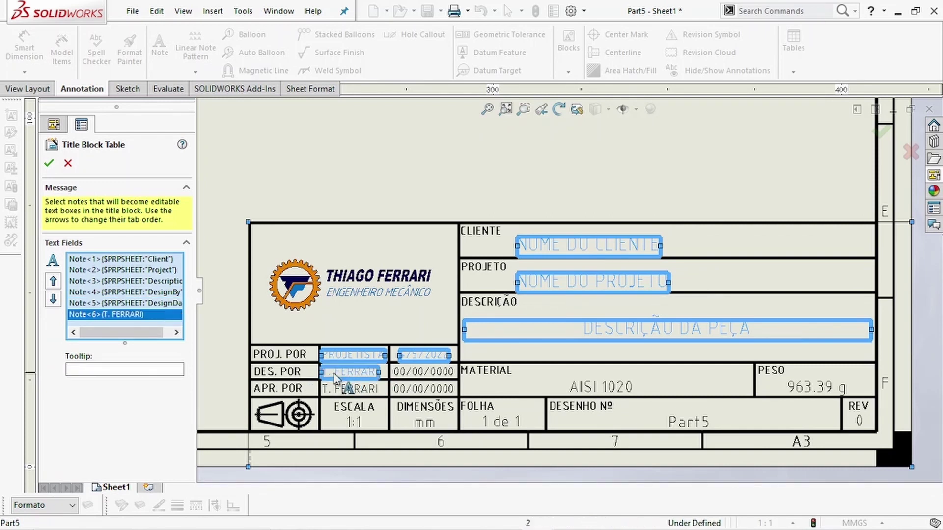
click(114, 370)
text(DES.POR)
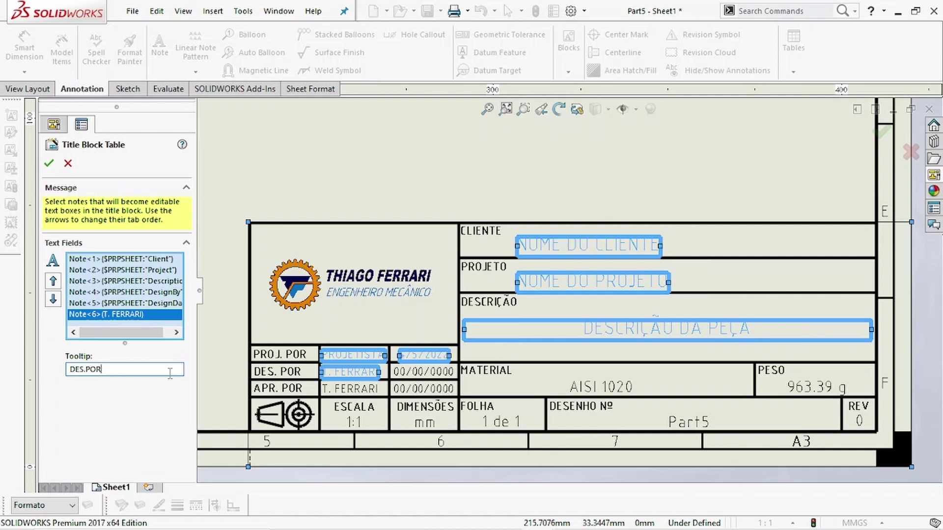
click(412, 377)
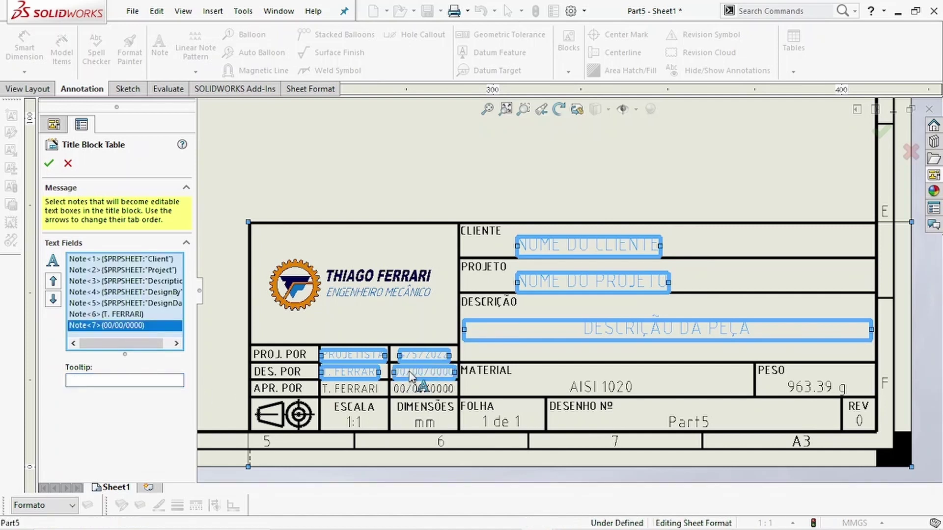
click(117, 382)
text(DATA DES.)
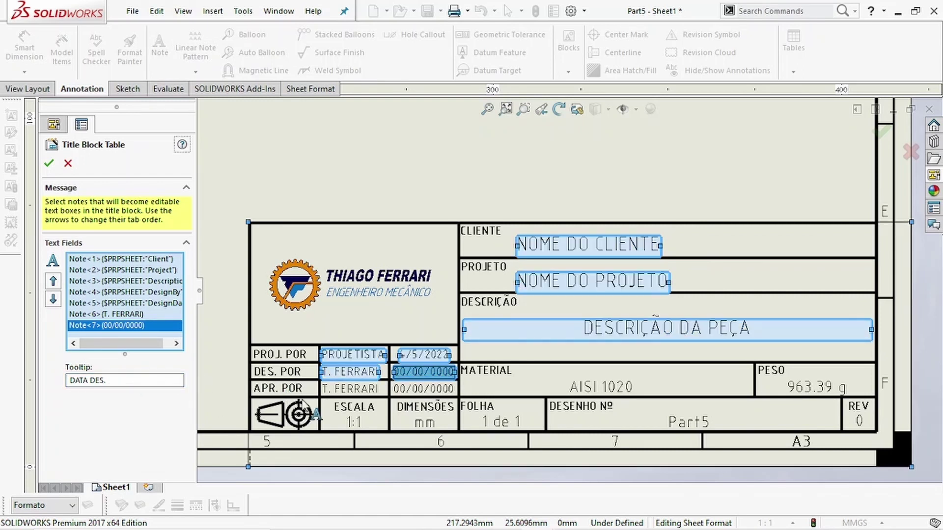
click(350, 389)
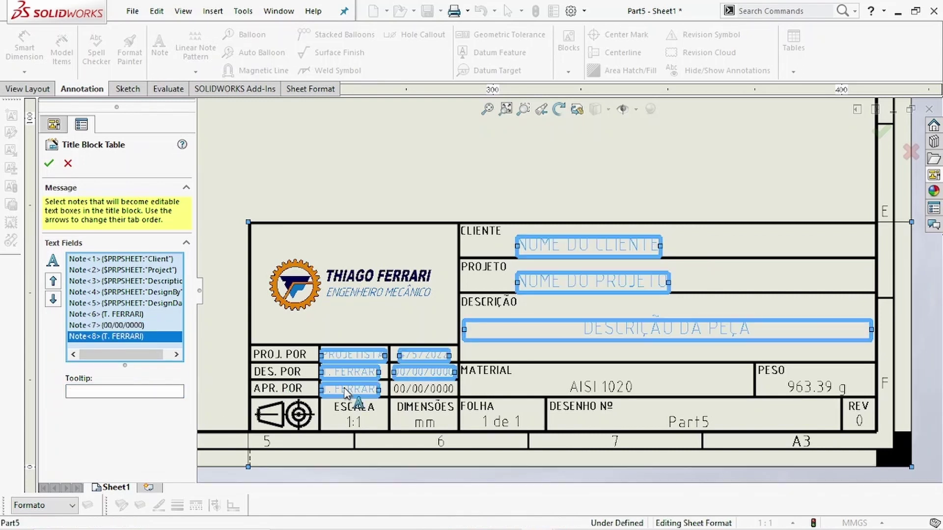
click(105, 390)
text(APR. POR)
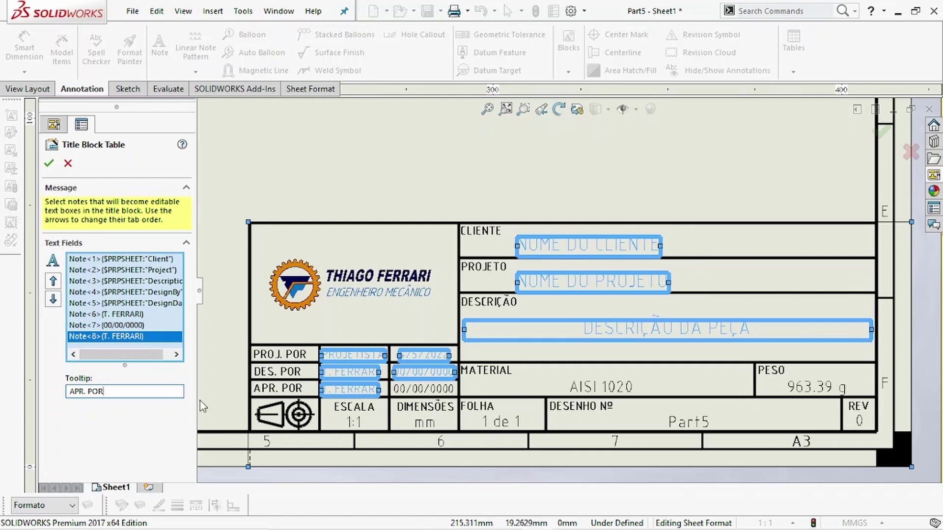
click(423, 389)
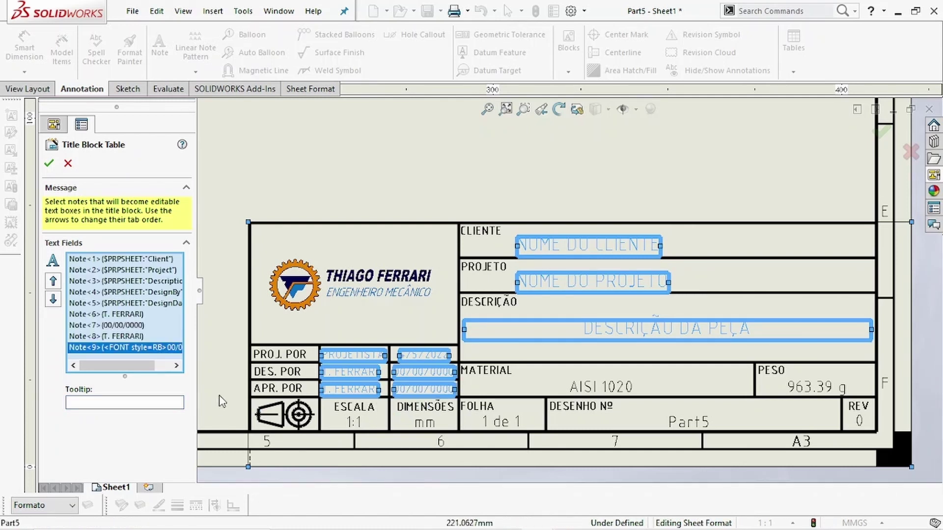
click(132, 401)
text(DATA APR.)
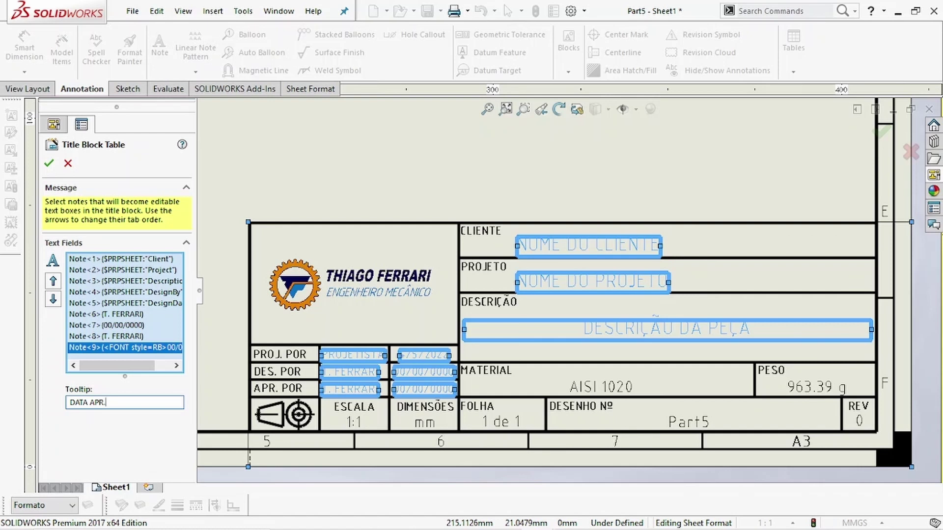
scroll(442, 403, down, 1)
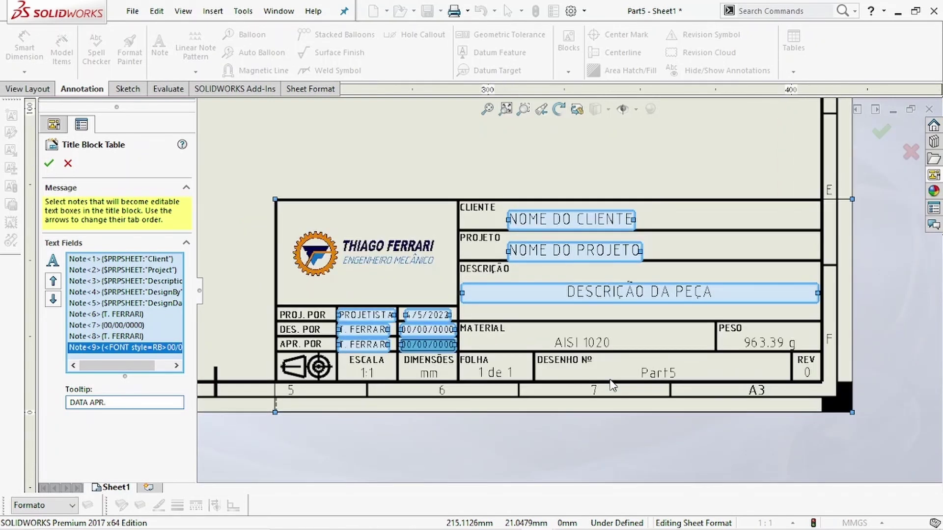
- Add revision value 0 as a field with tooltip Revision and accept Title Block Table1
scroll(612, 388, down, 1)
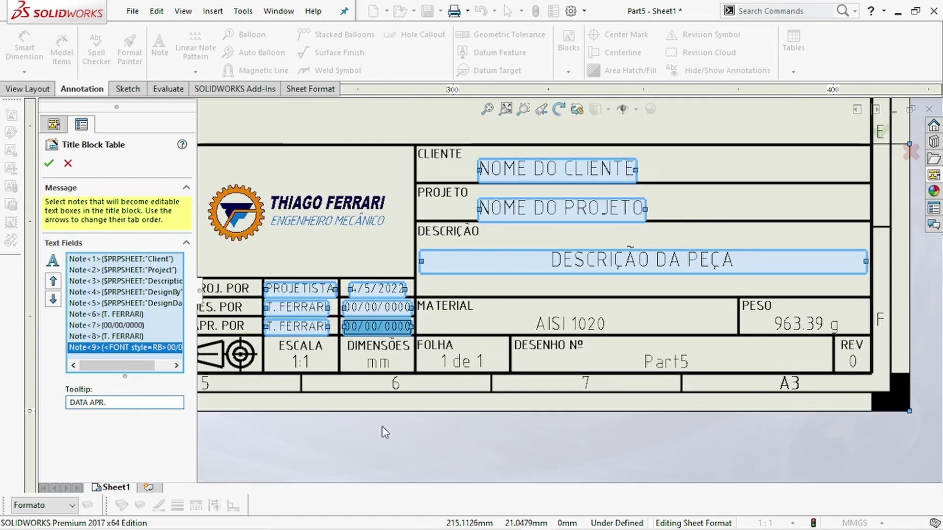
click(853, 365)
click(852, 346)
click(854, 363)
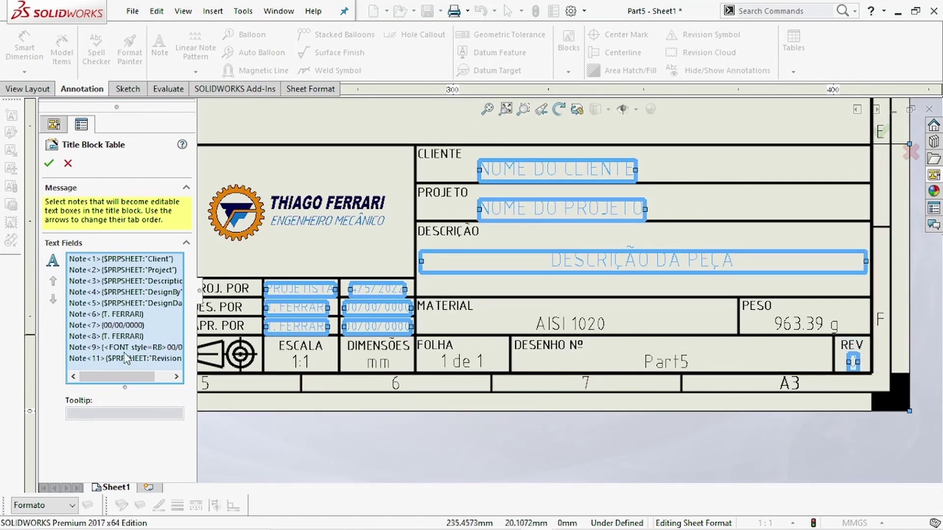
click(120, 358)
click(110, 346)
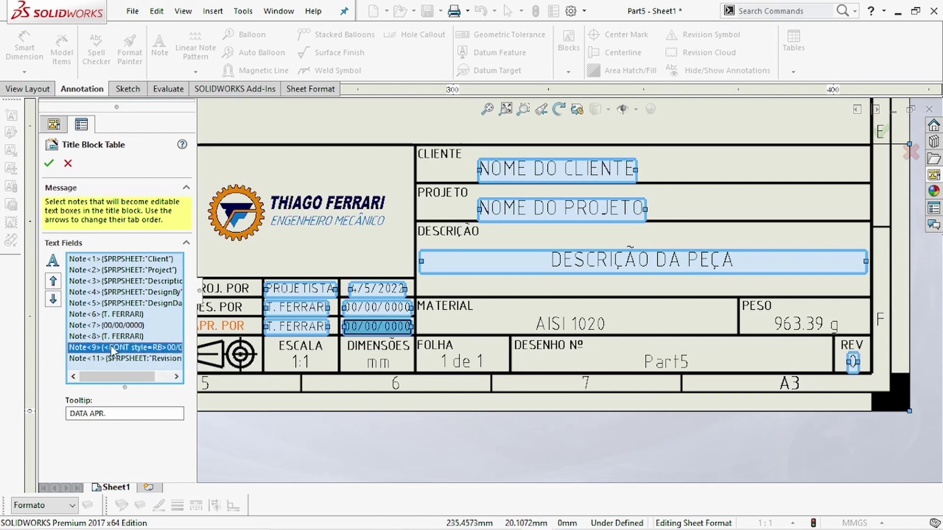
click(111, 359)
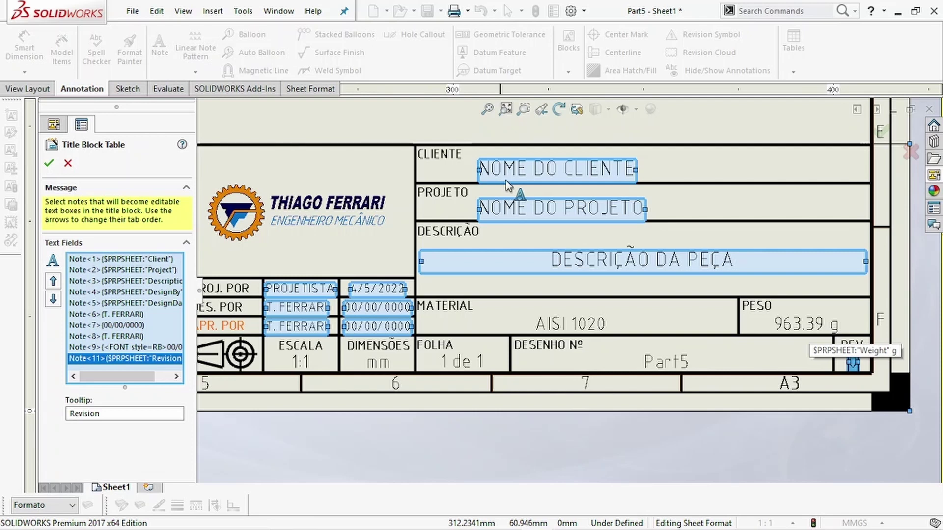
click(49, 163)
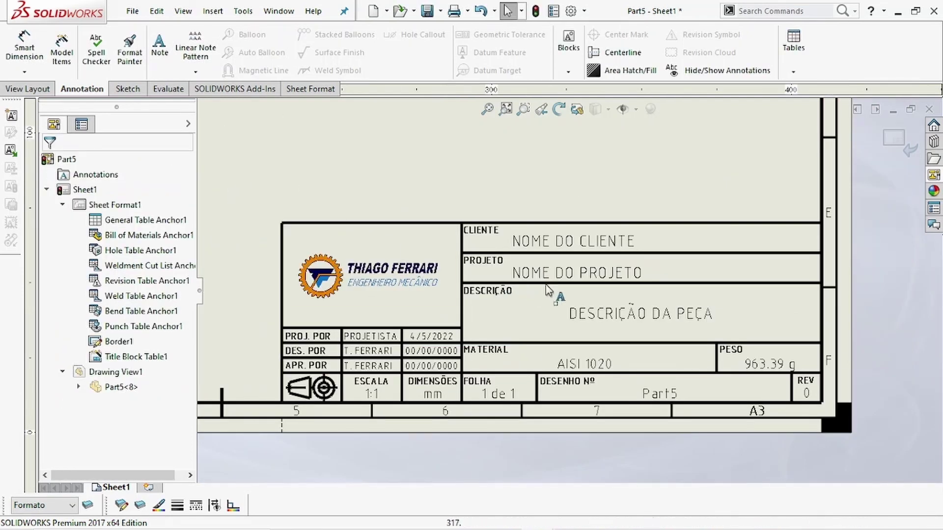
- Leave sheet format editing, fit the sheet, and open the title block for data entry
click(894, 139)
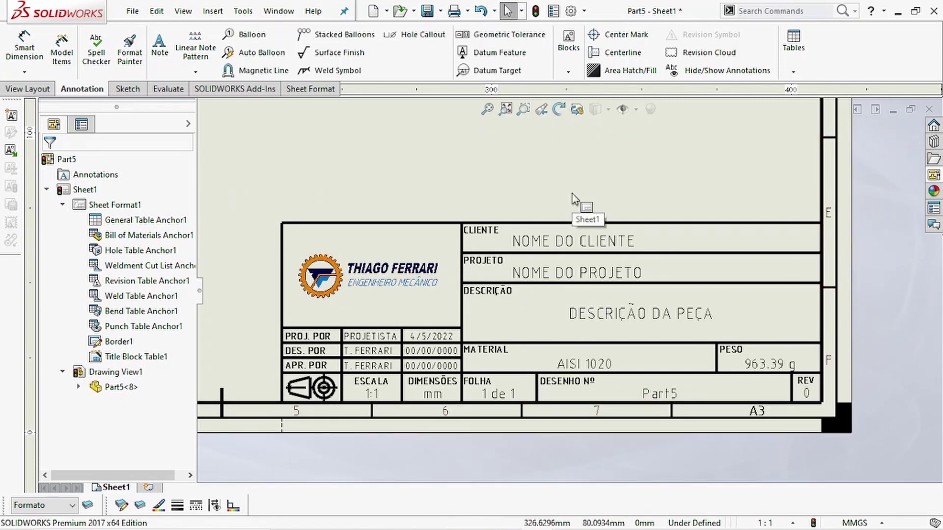
key(f)
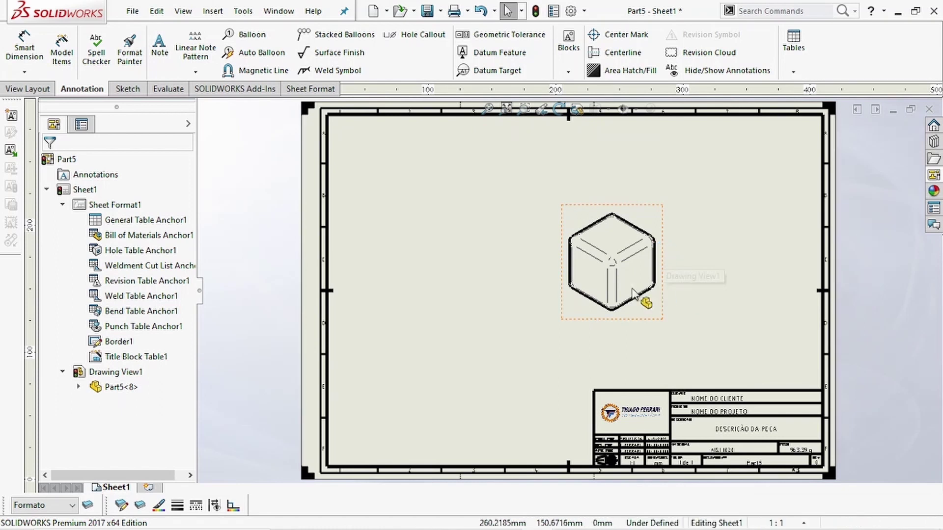
scroll(808, 431, up, 3)
scroll(663, 369, up, 1)
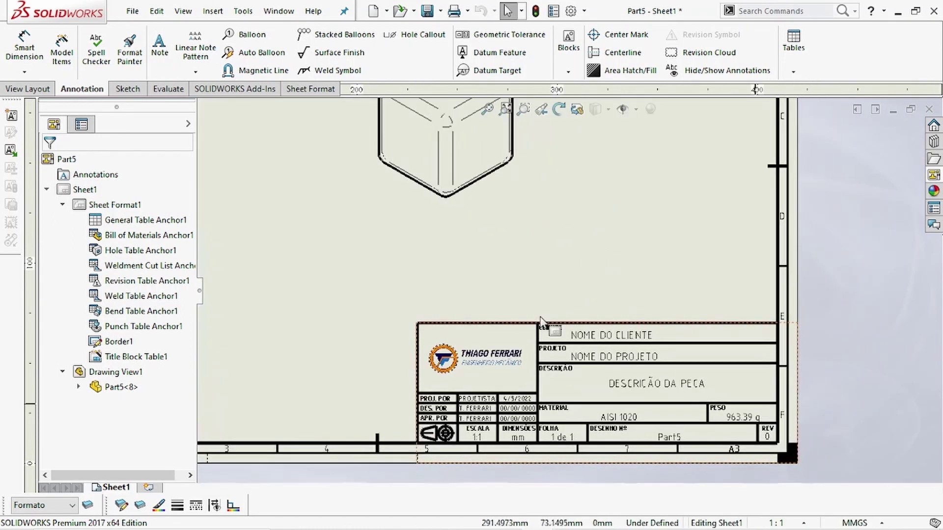
click(593, 336)
double_click(593, 335)
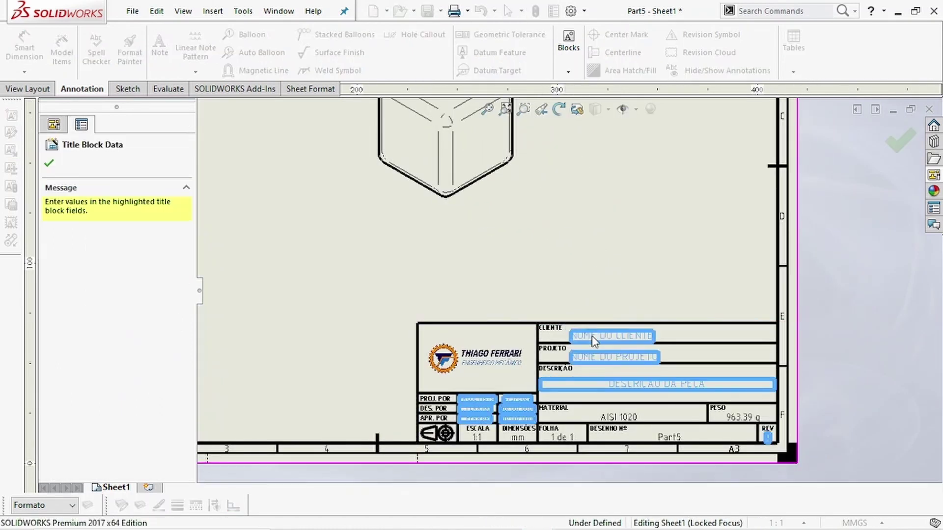
scroll(519, 375, up, 2)
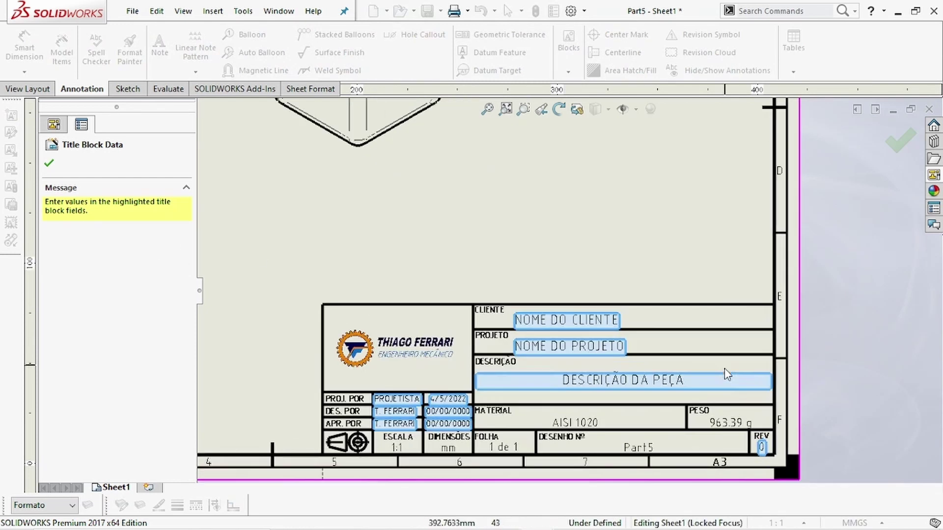
ctrl+middle_drag(717, 181, 546, 161)
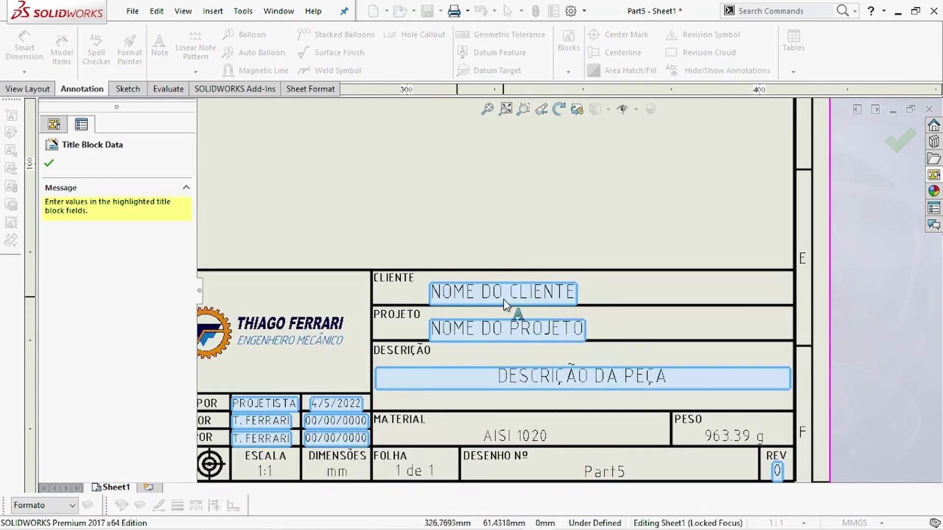
scroll(556, 336, up, 1)
scroll(479, 344, up, 1)
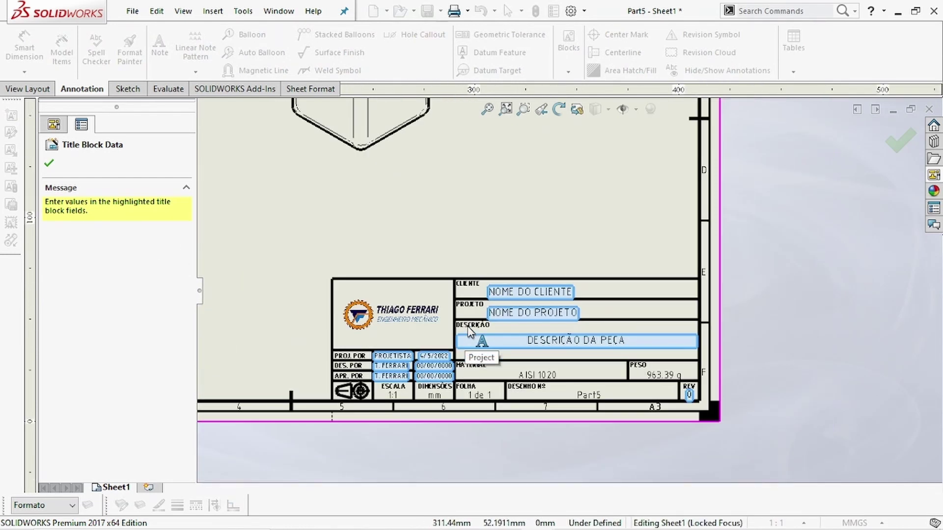
scroll(492, 315, down, 1)
scroll(496, 302, down, 2)
- Change the client field to CLIENTE 2 and confirm the title block edits
click(564, 288)
text(CLI)
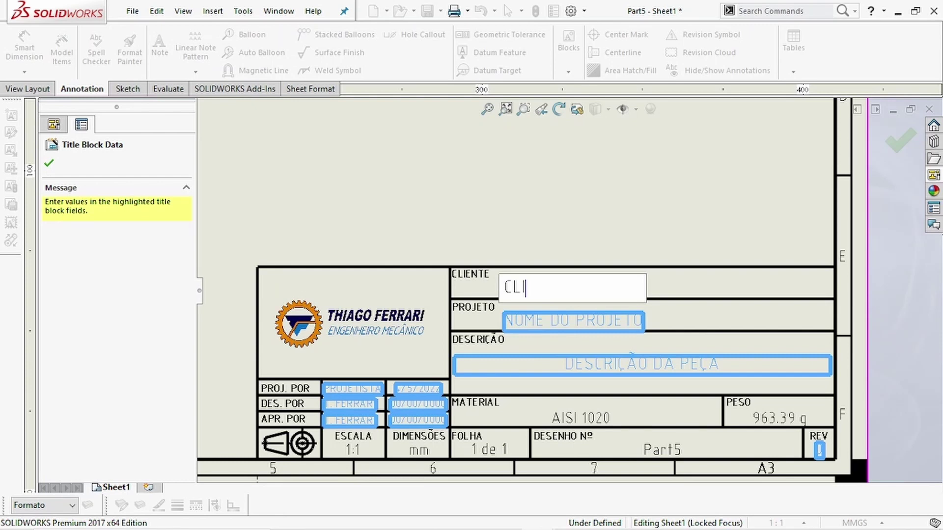
text(ENTE )
text(2)
click(48, 163)
scroll(412, 230, up, 3)
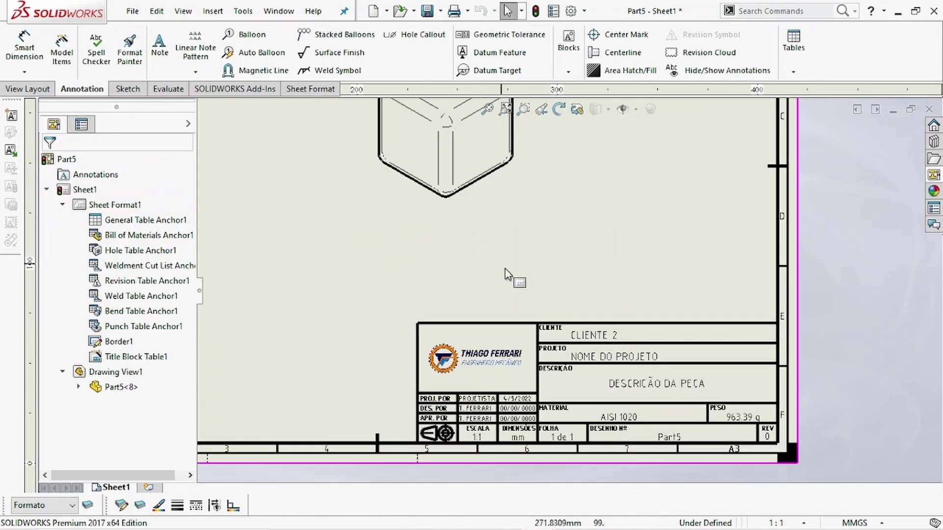
scroll(506, 275, up, 2)
scroll(430, 238, down, 1)
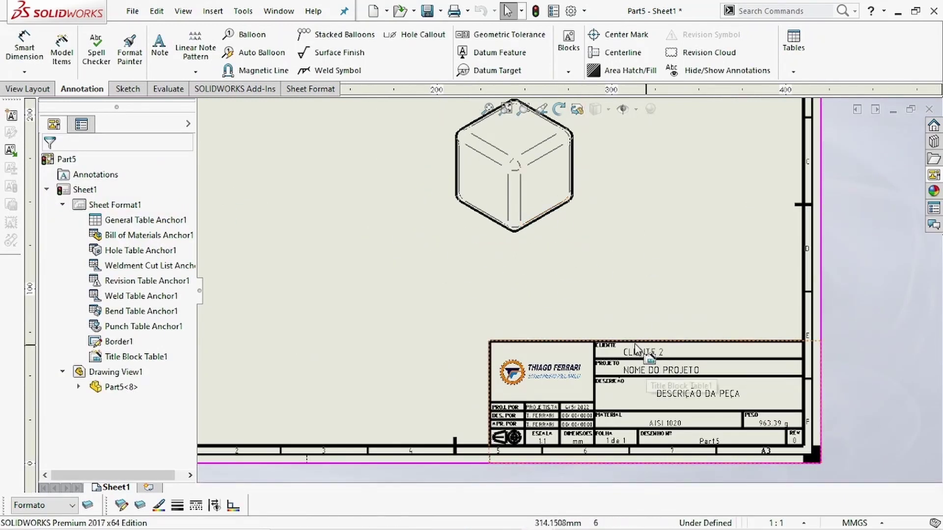
- Inspect the part's Client custom property value, then close the properties dialog
key(ctrl+Tab)
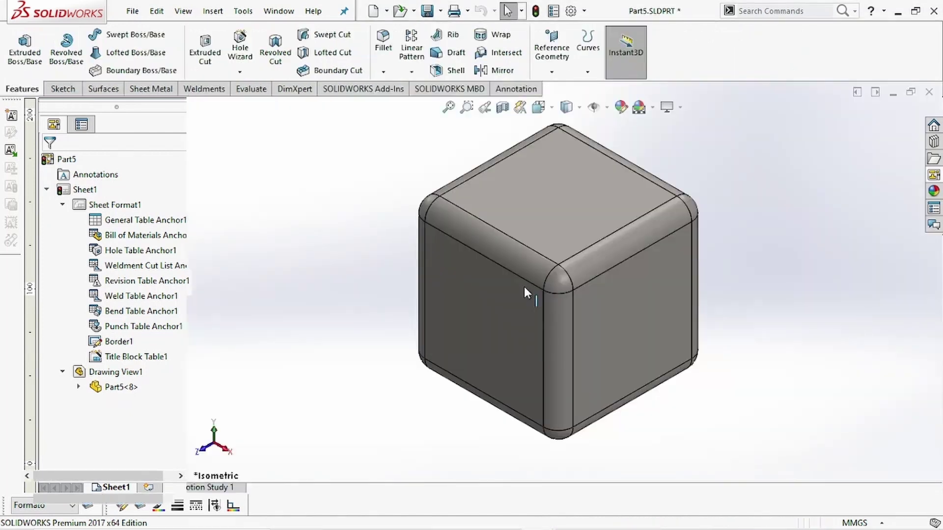
click(554, 10)
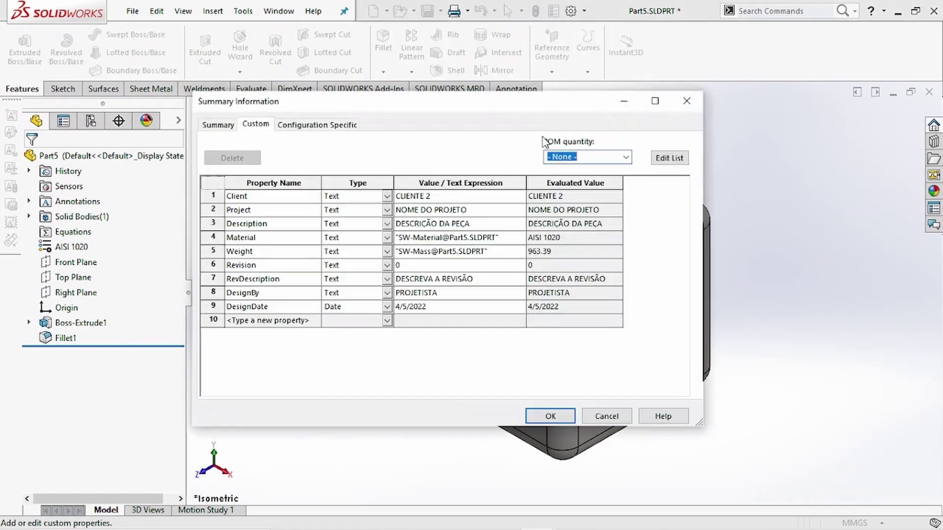
click(433, 197)
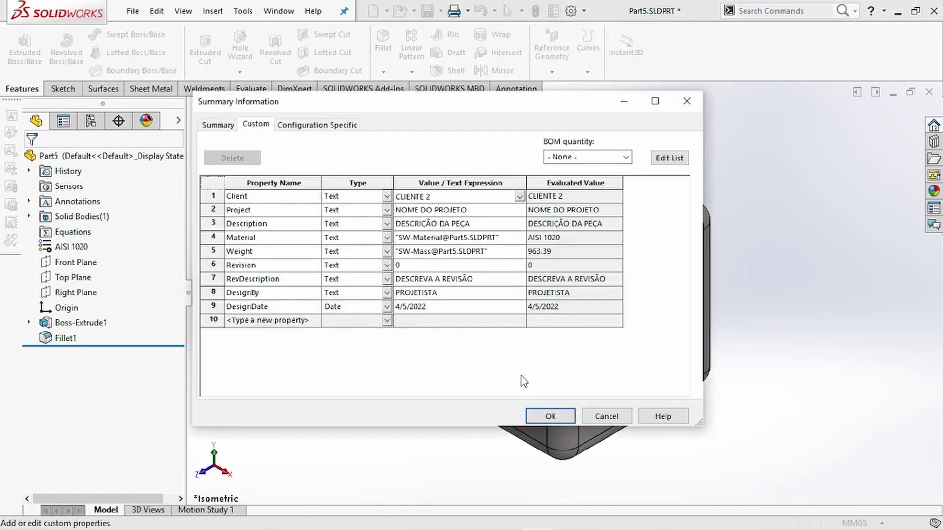
click(550, 415)
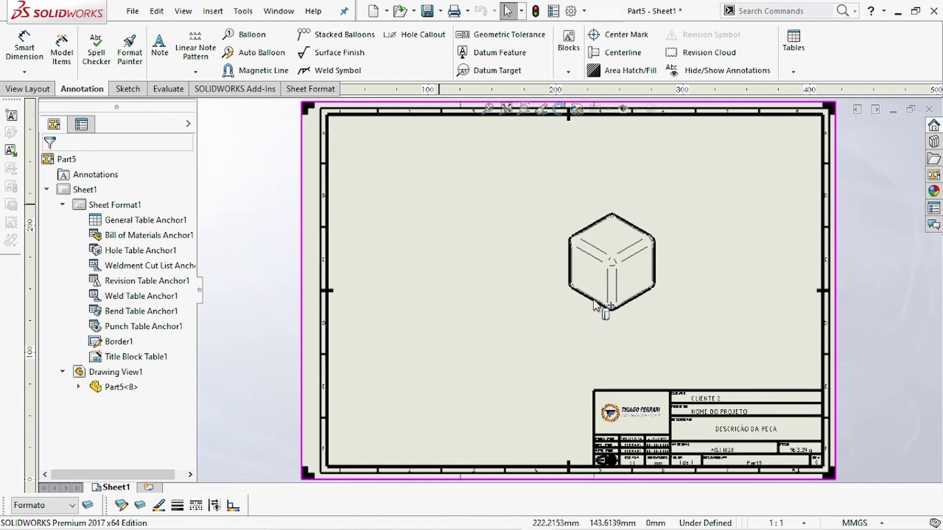
- Change the part's Client property to NOME DO CLIENTE and return to the drawing
key(ctrl+Tab)
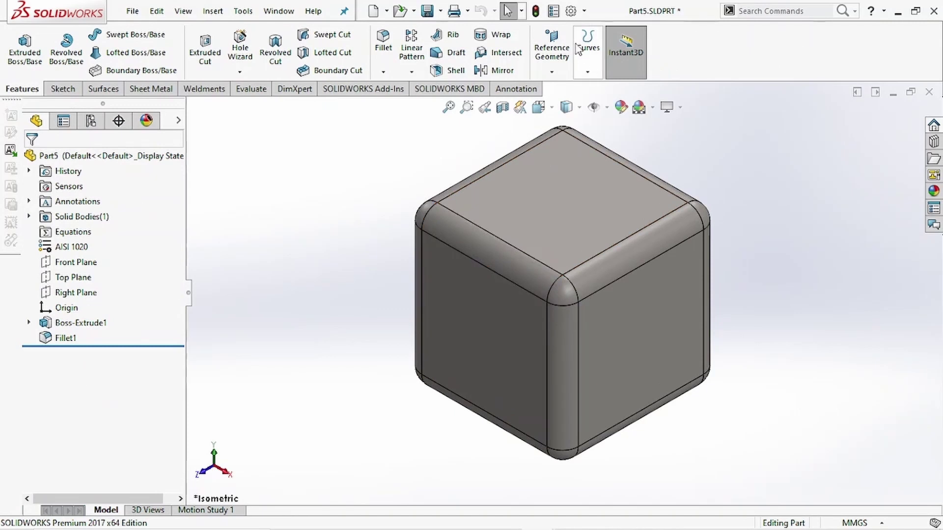
click(553, 10)
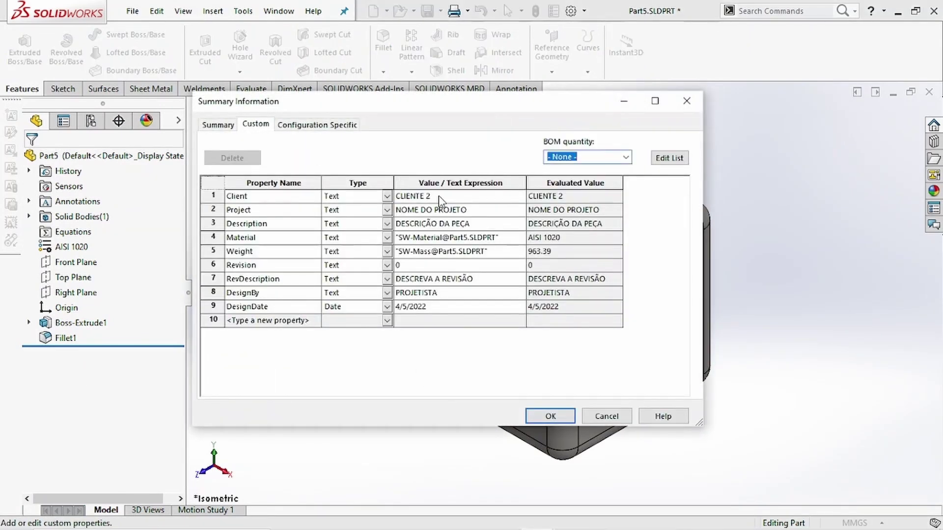
click(436, 197)
drag(435, 196, 338, 196)
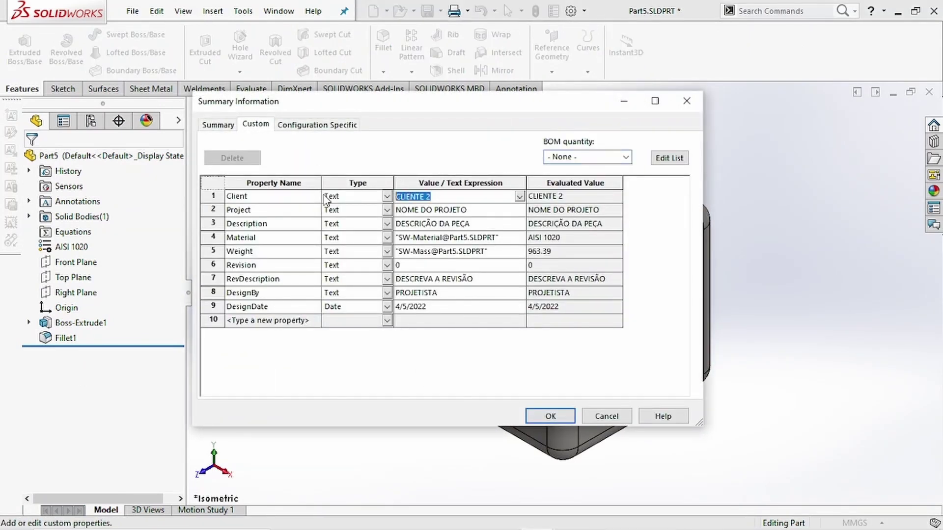
text(NOME DO CLI)
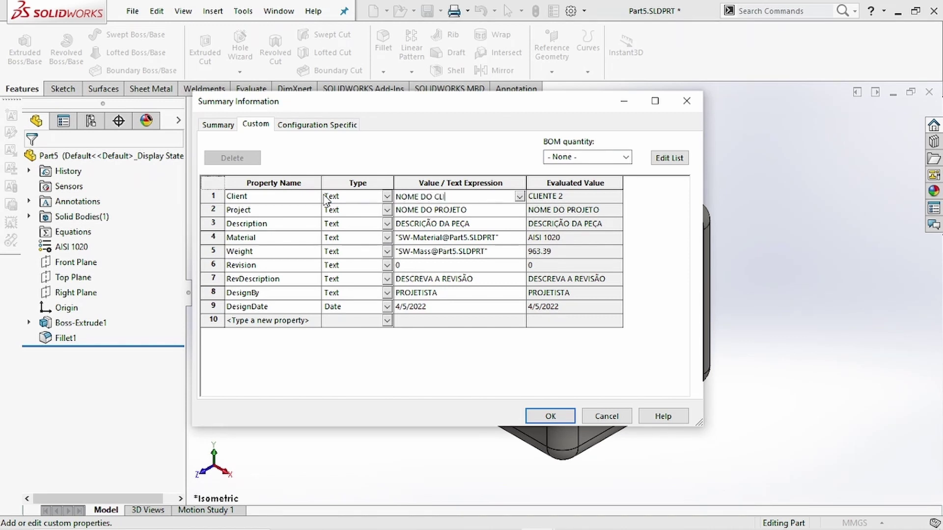
text(ENTE)
key(Return)
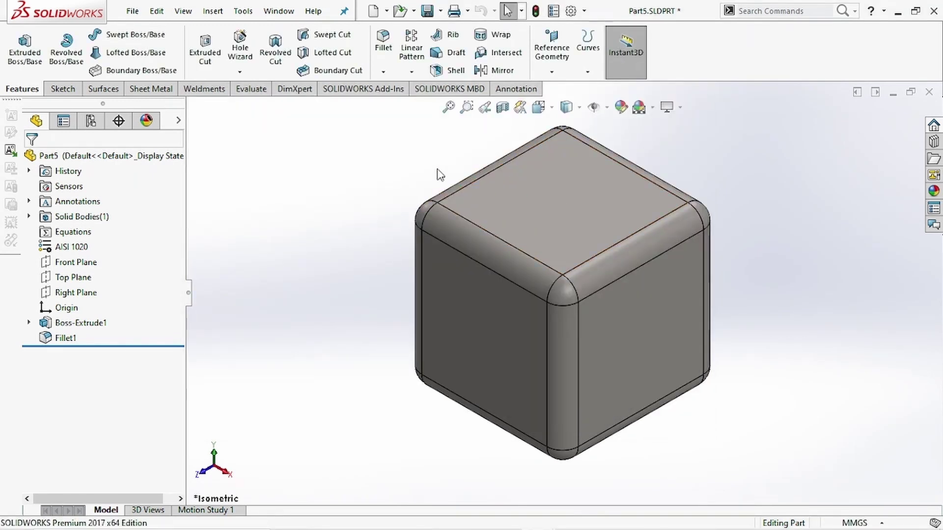
key(ctrl+d)
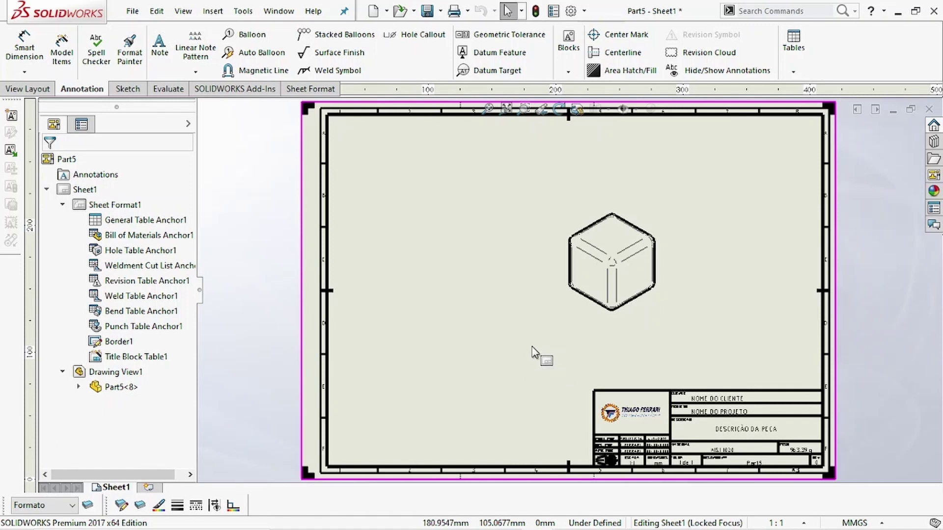
- Switch the sheet from Third angle to First angle projection in Sheet Format1 properties
click(119, 388)
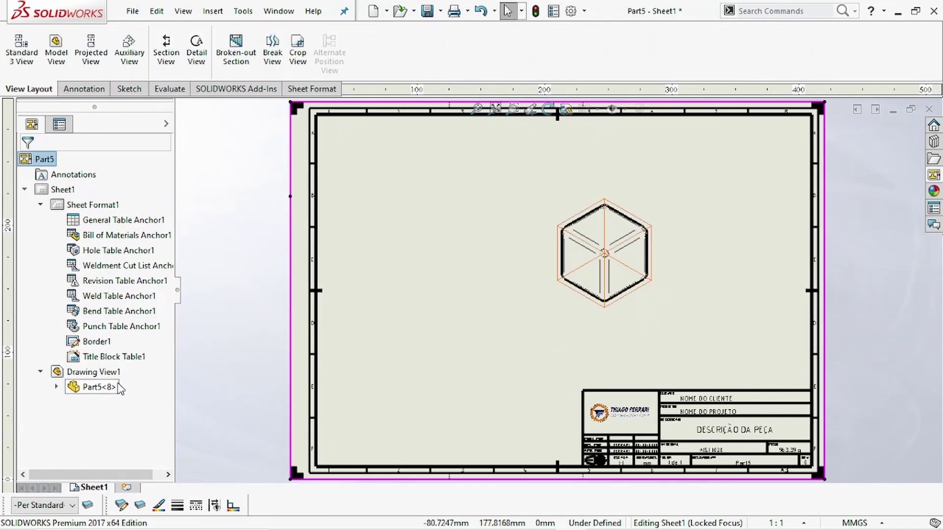
right_click(96, 206)
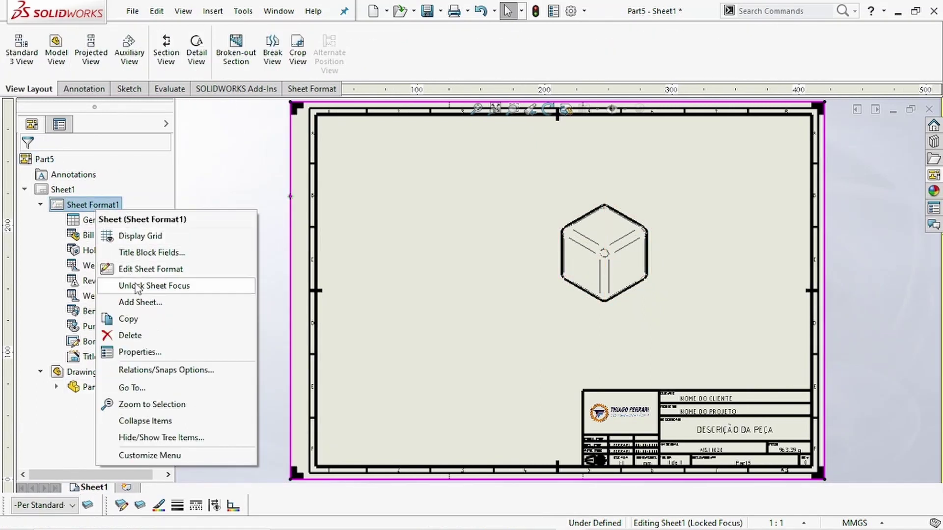
click(146, 354)
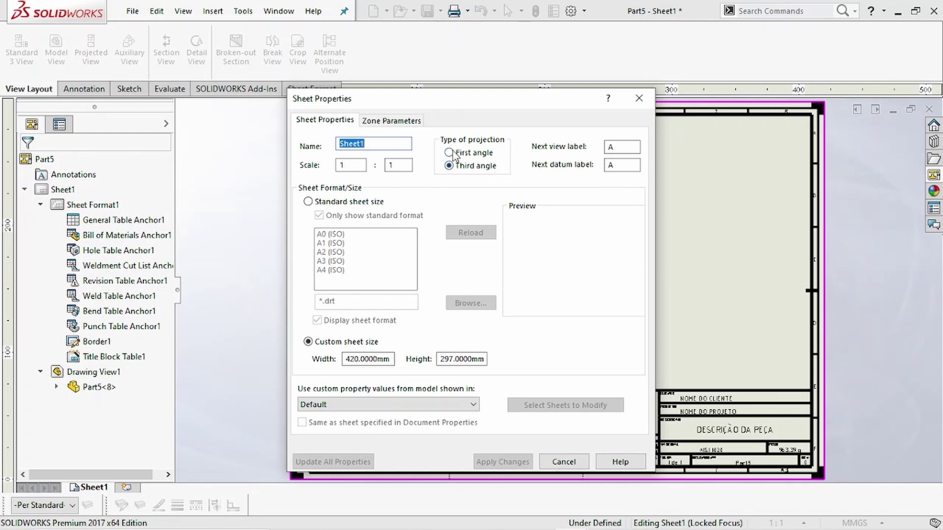
click(452, 153)
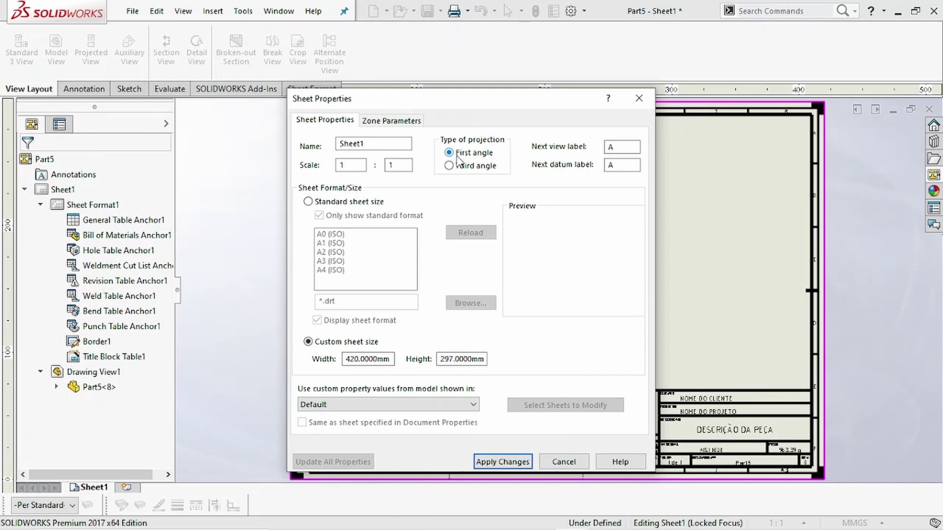
click(489, 463)
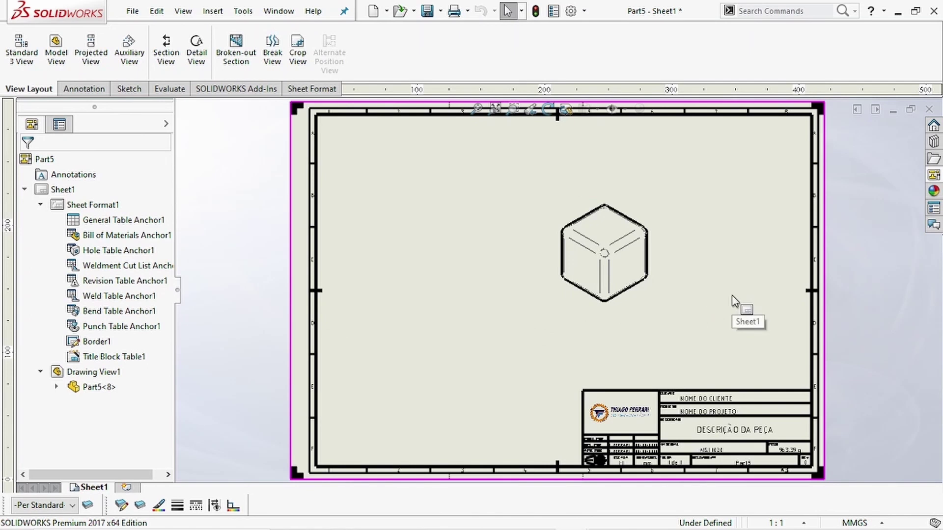
- Delete Drawing View1, the cube's isometric view, confirming the deletion
double_click(624, 355)
click(660, 310)
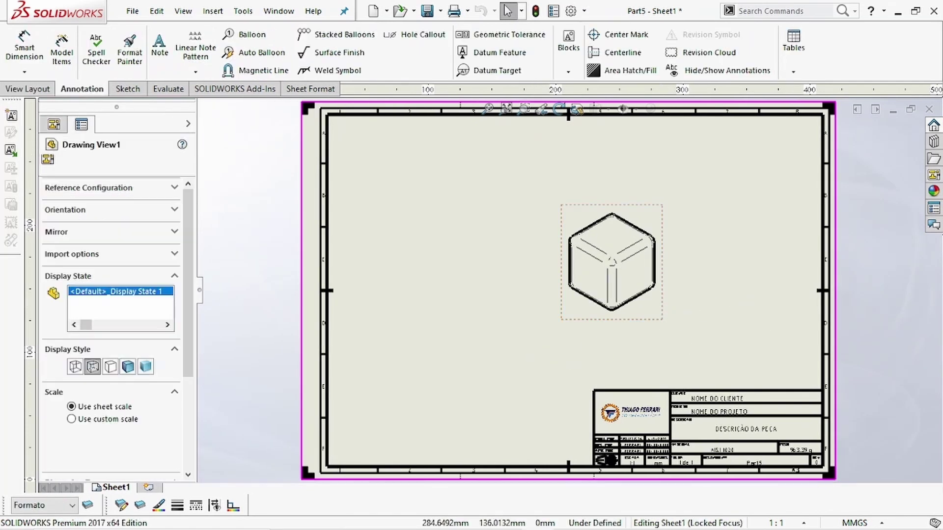
key(Delete)
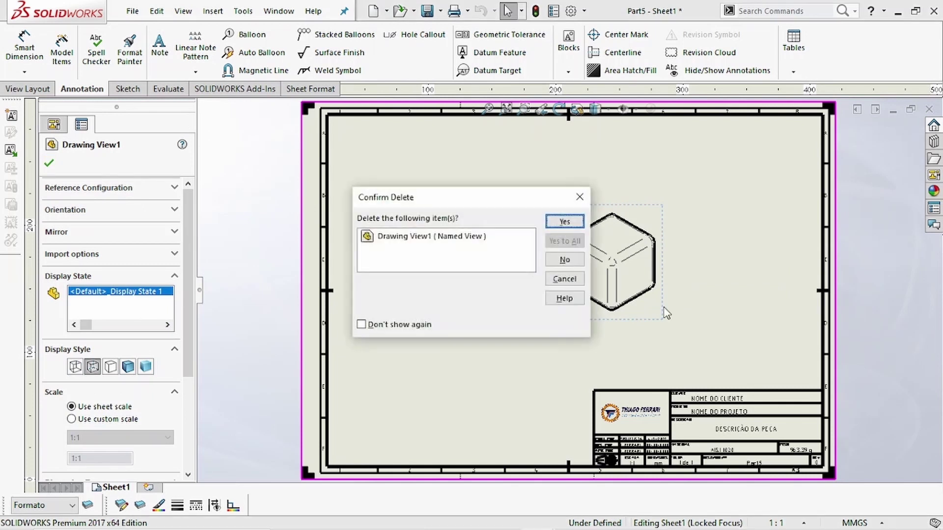
click(564, 222)
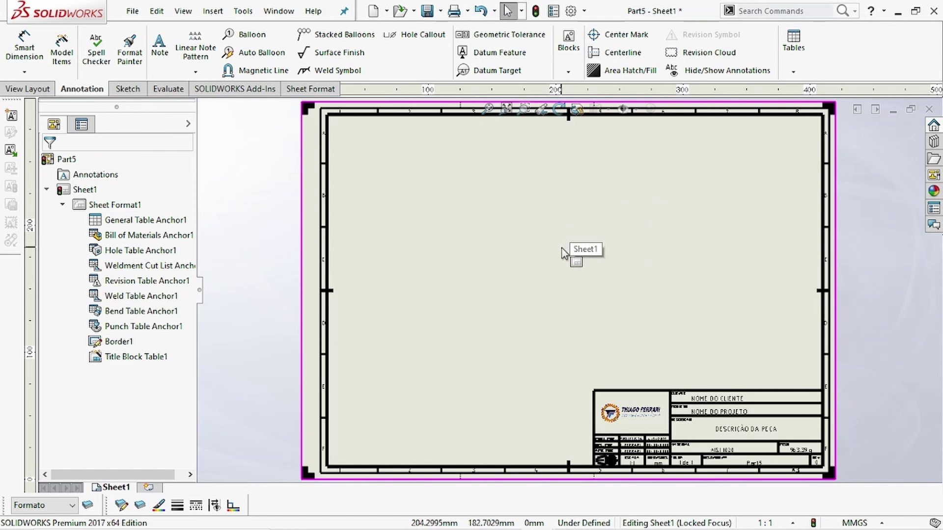
- Set the current layer to -Per Standard- and choose Save Sheet Format
click(66, 506)
click(39, 450)
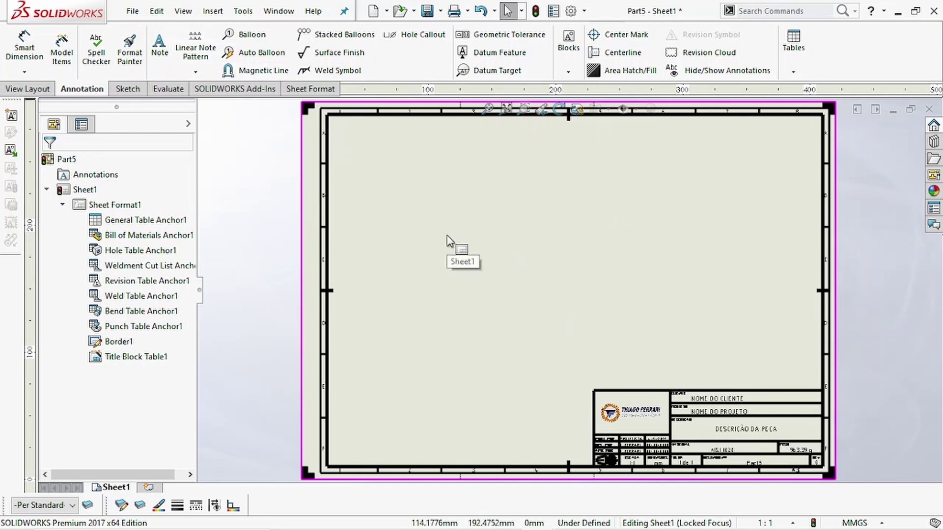
click(133, 12)
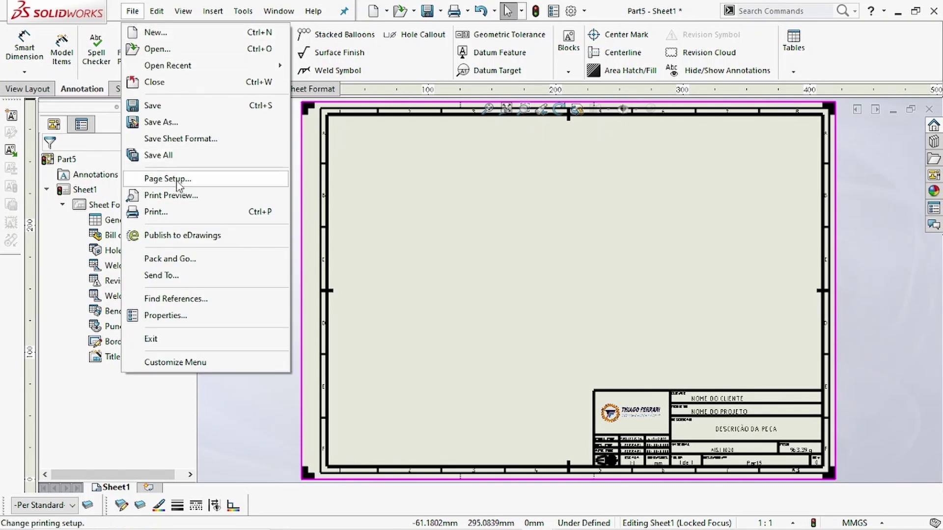
click(188, 142)
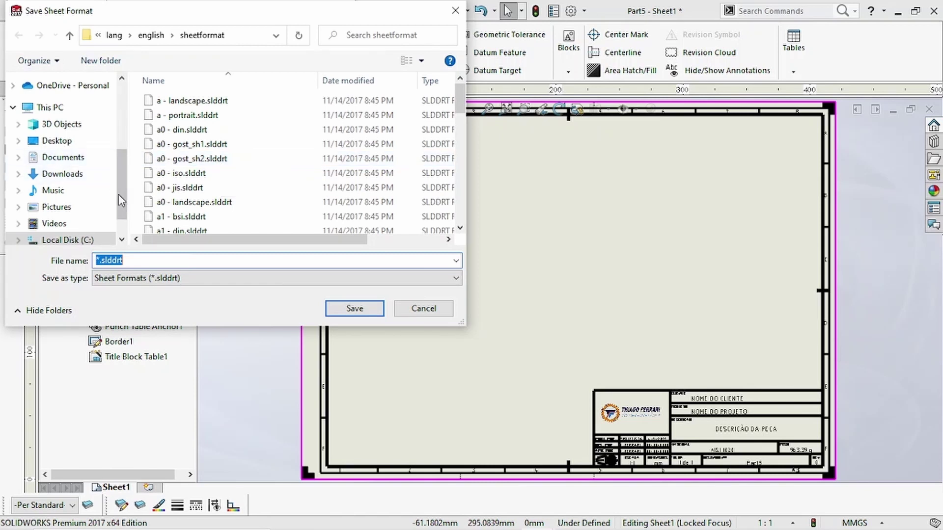
- Save the sheet format as A3_ABNT.slddrt in Documents\Aulas\SW-Templates
drag(123, 176, 129, 108)
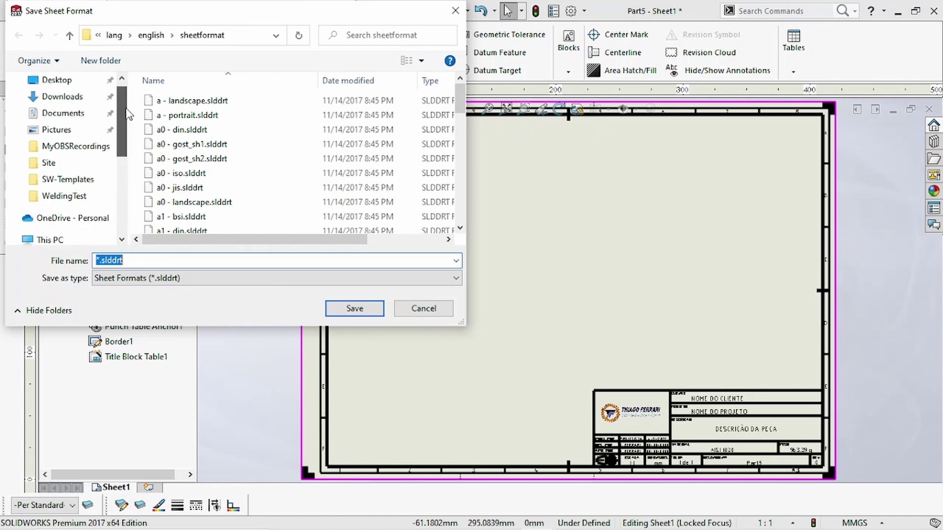
click(62, 141)
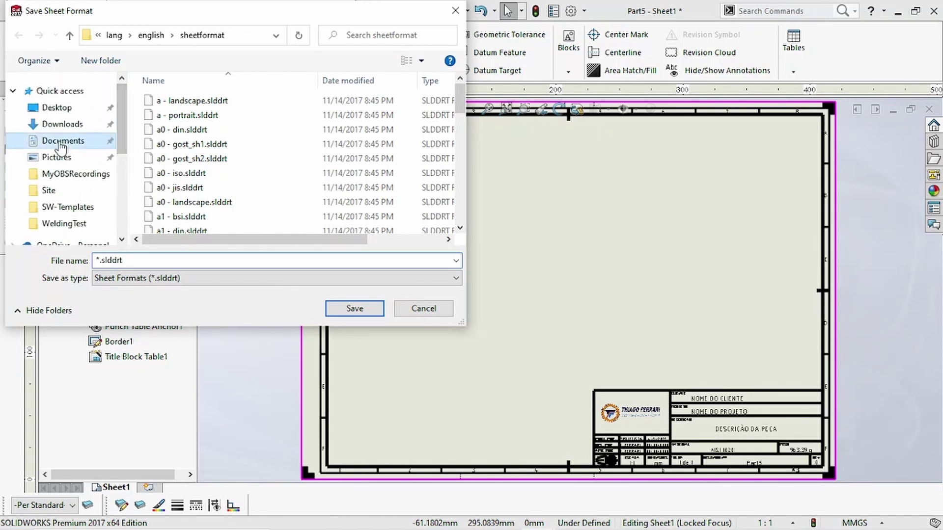
double_click(158, 116)
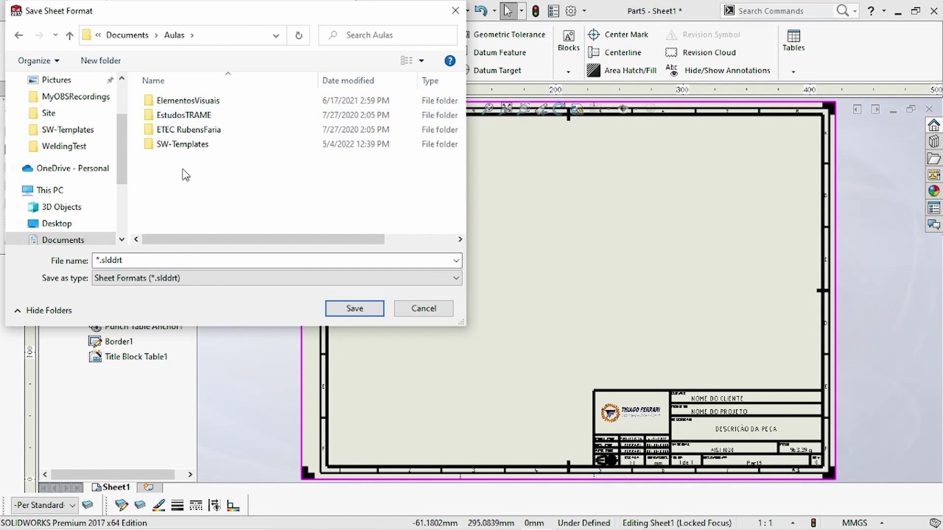
double_click(181, 147)
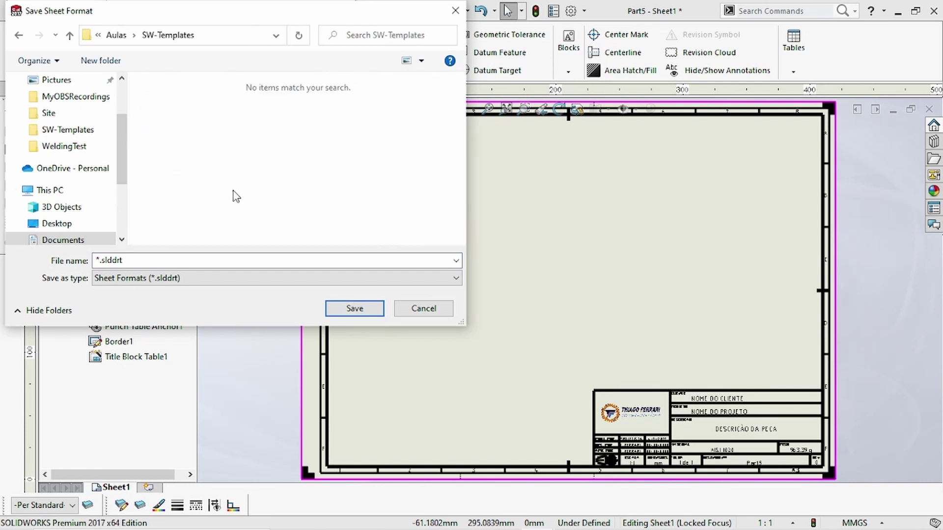
click(102, 261)
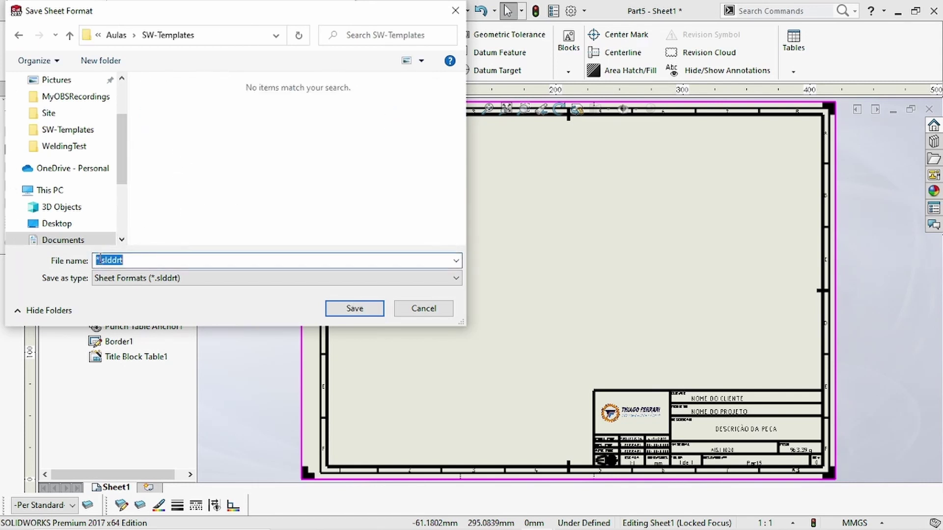
click(101, 261)
drag(100, 261, 95, 261)
text(A3)
text(_)
text(A)
text(BNT)
text(=)
key(BackSpace)
click(336, 308)
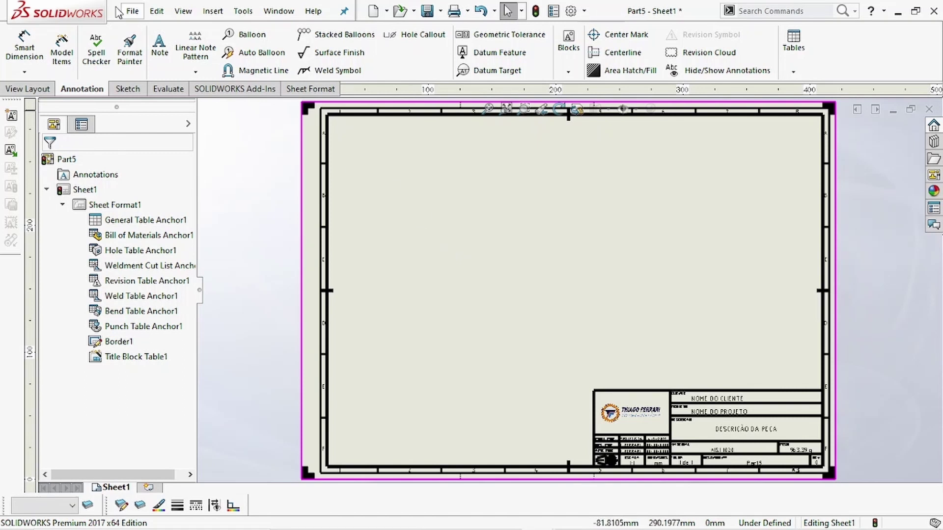
- Save the drawing under a new name with the Drawing Templates (*.drwdot) file type
click(132, 11)
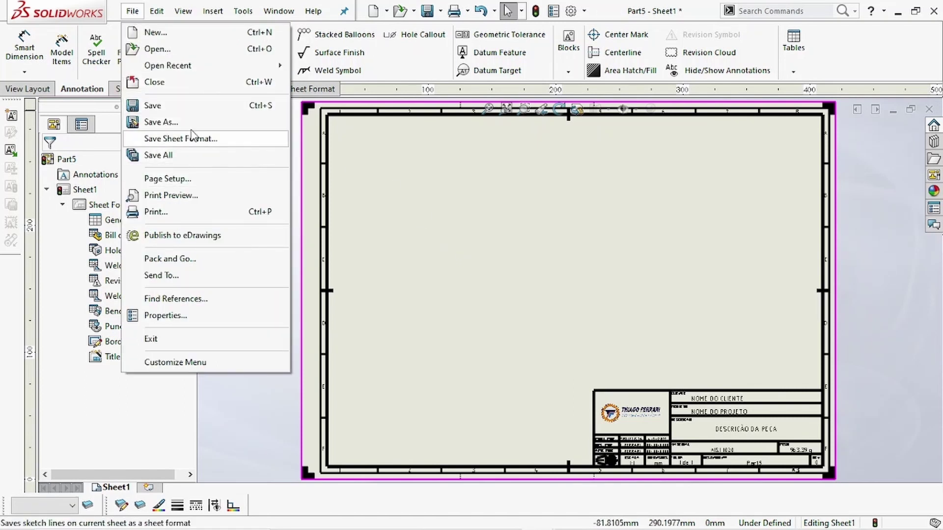
click(164, 123)
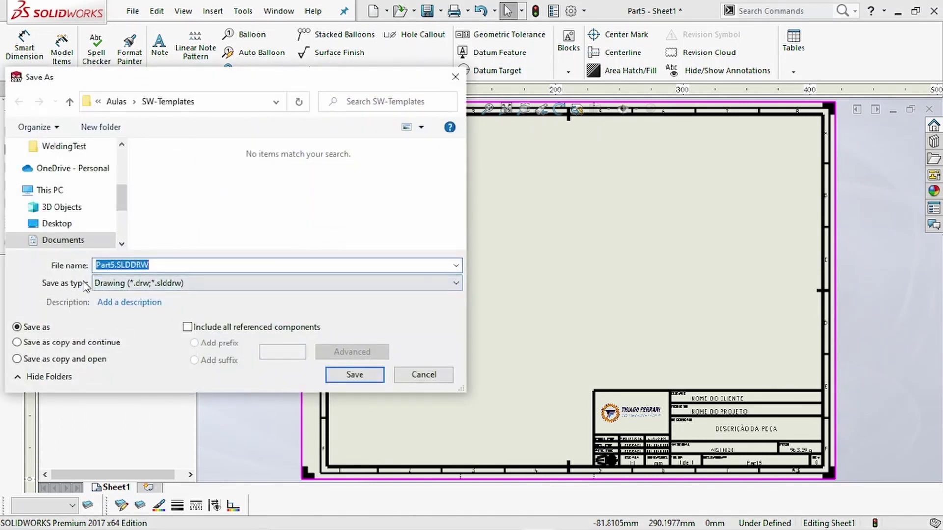
click(190, 286)
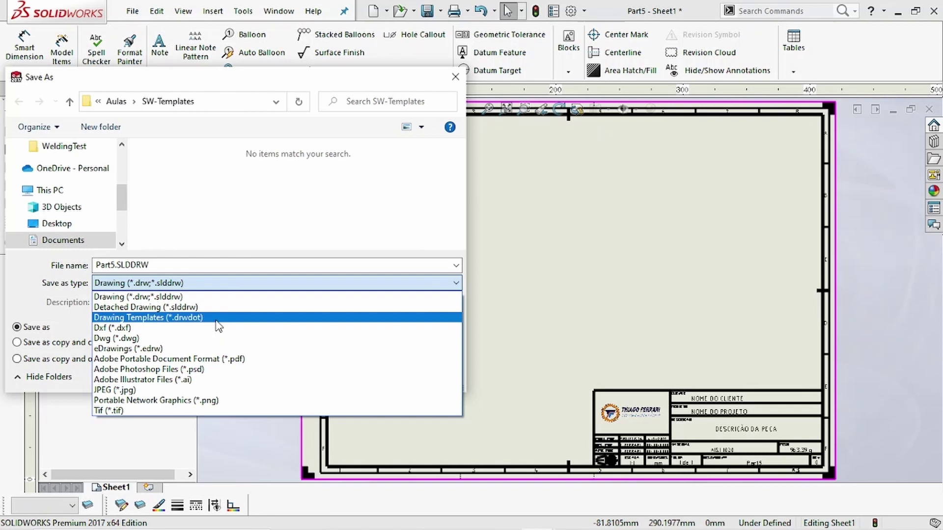
click(215, 320)
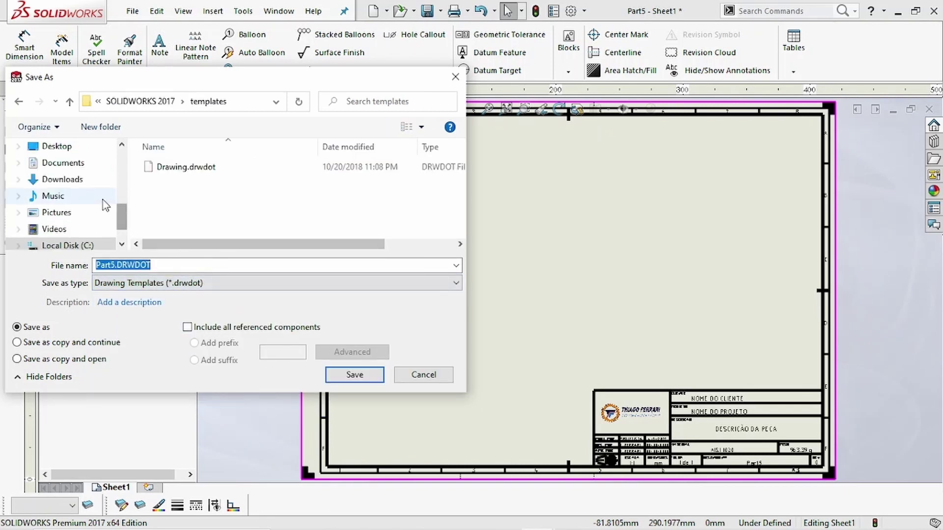
- Name the template A3_ABNT in Documents\Aulas\SW-Templates, save, and accept the template warning
click(69, 163)
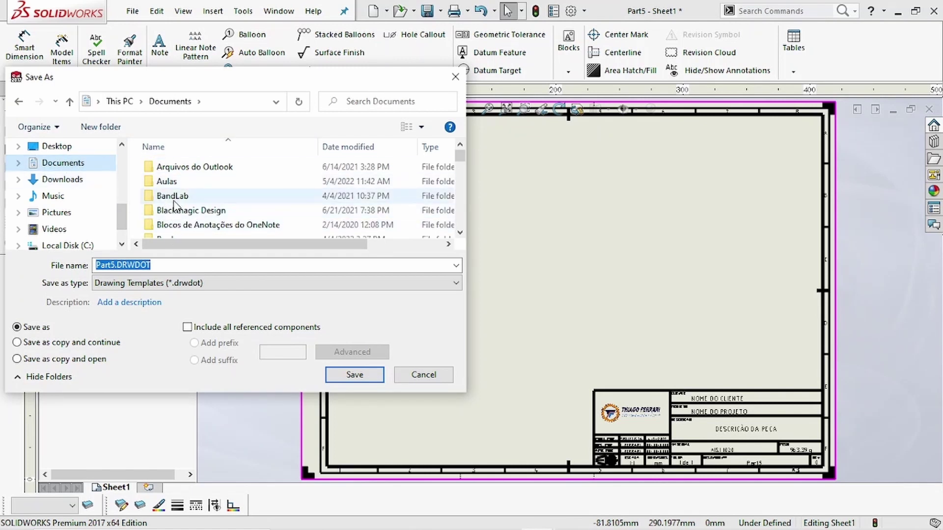
double_click(167, 181)
click(180, 211)
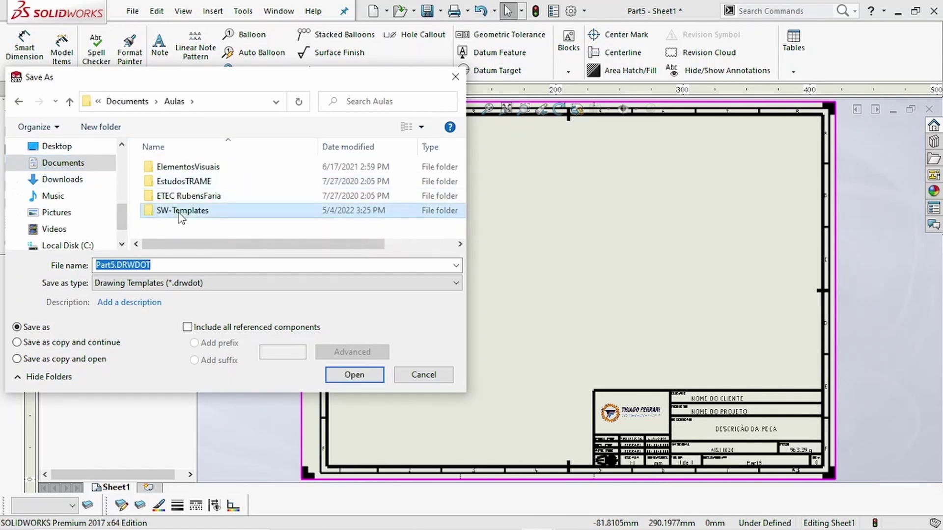
double_click(181, 214)
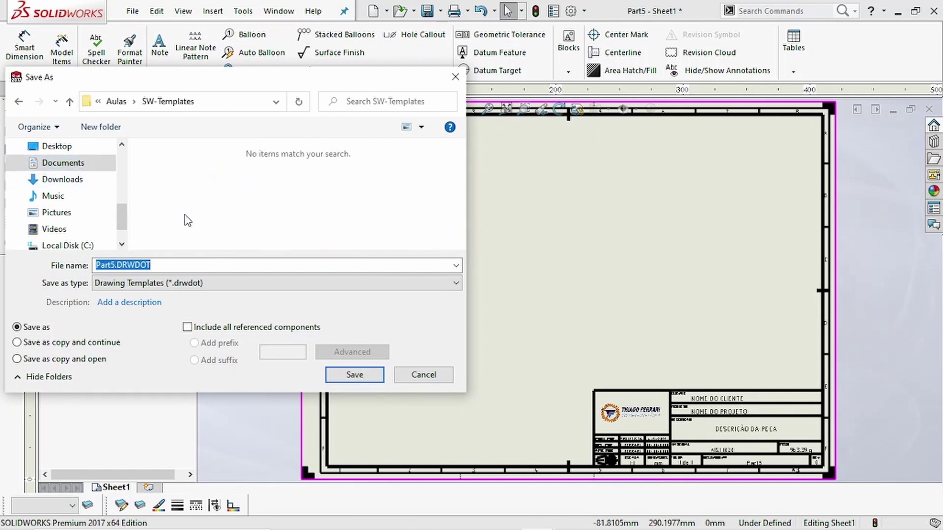
click(116, 266)
drag(117, 266, 89, 260)
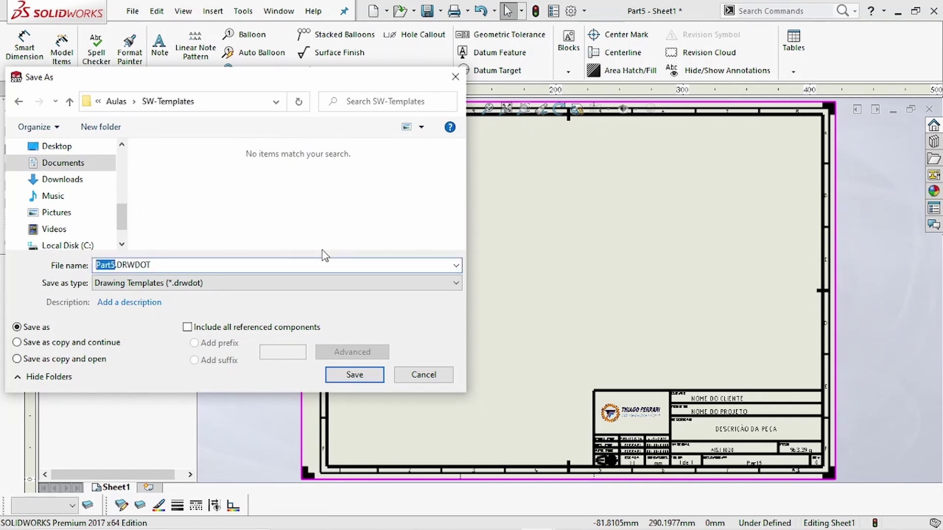
text(A)
text(3_A)
text(BNT)
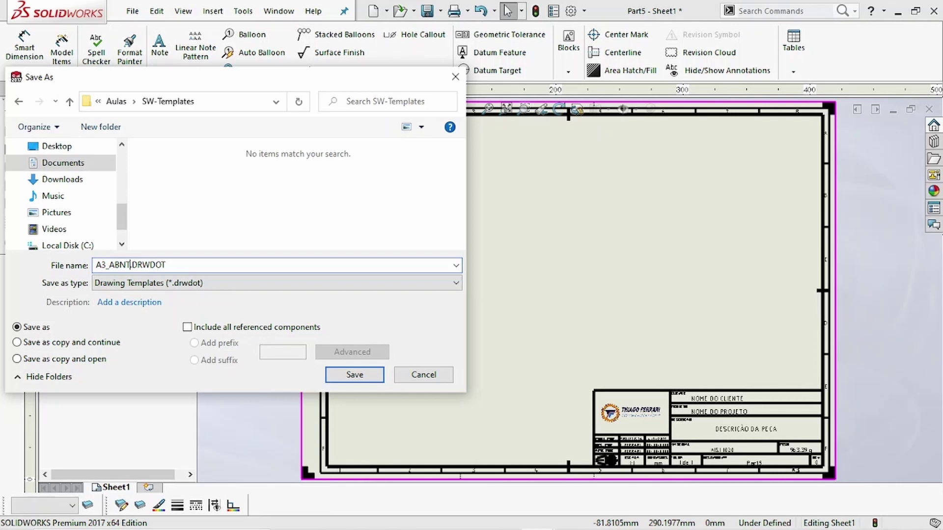
click(350, 379)
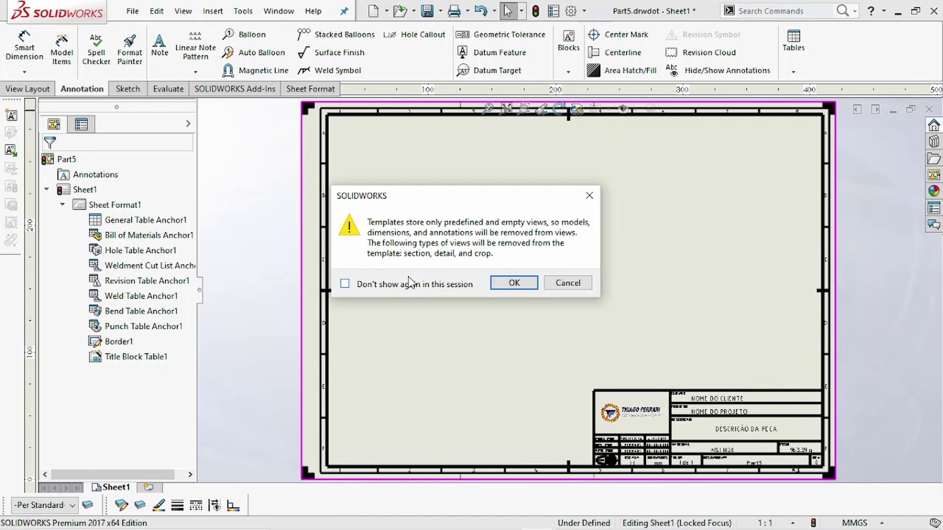
click(508, 283)
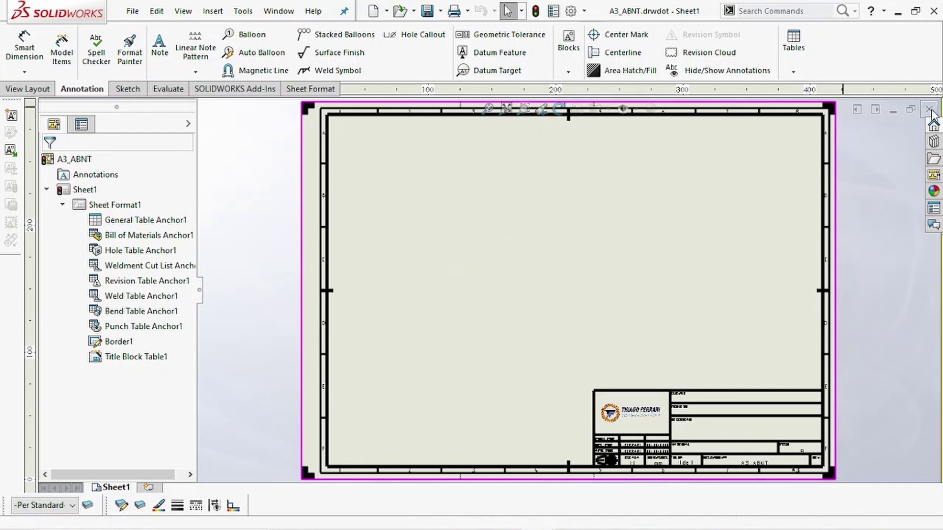
- Delete the Boss-Extrude1 and Fillet1 features from Part5 and review its custom properties
key(ctrl+Tab)
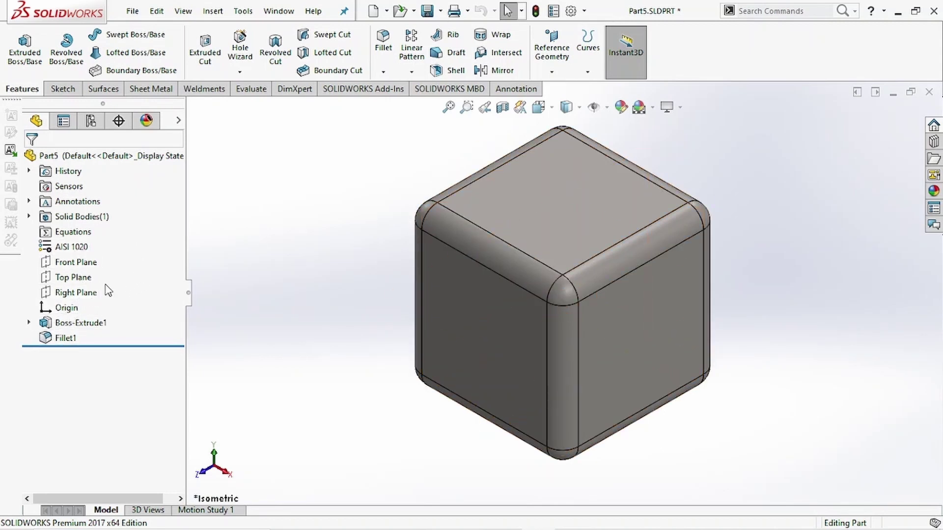
click(69, 323)
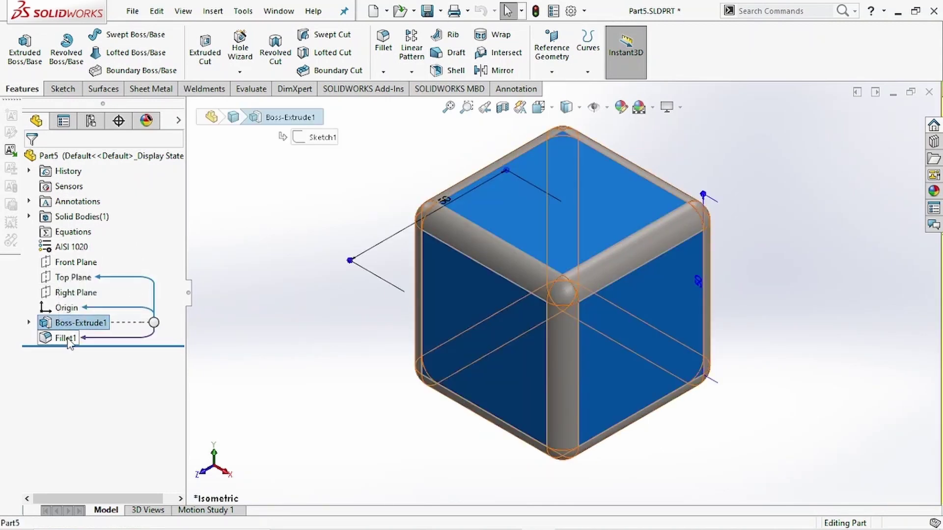
ctrl+click(68, 339)
key(Delete)
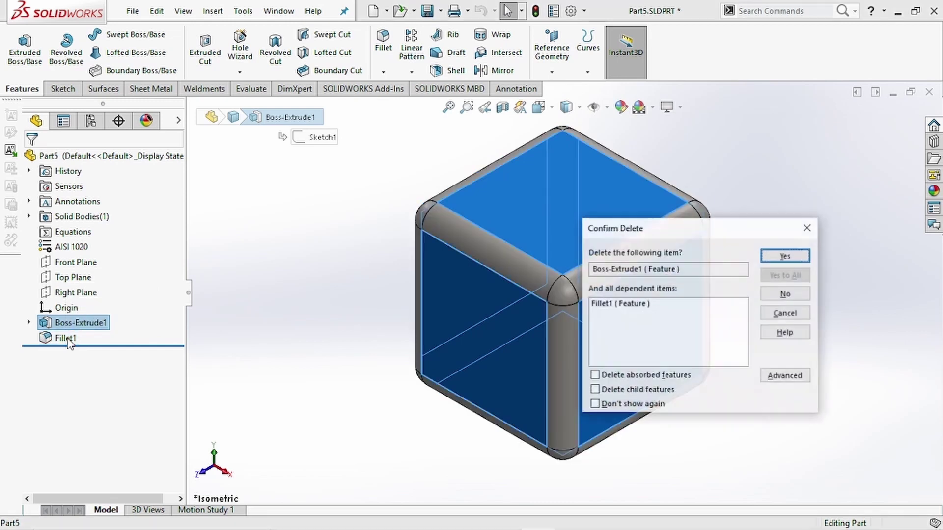
key(Return)
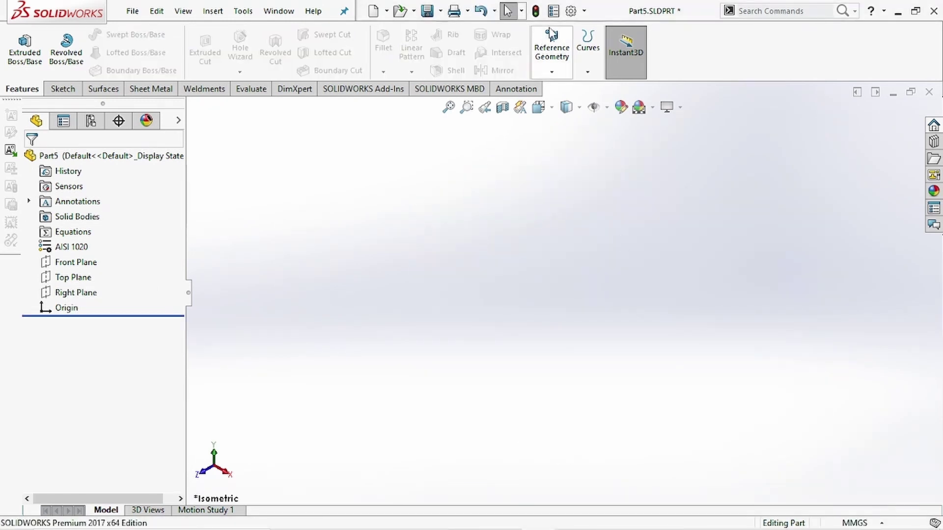
click(553, 11)
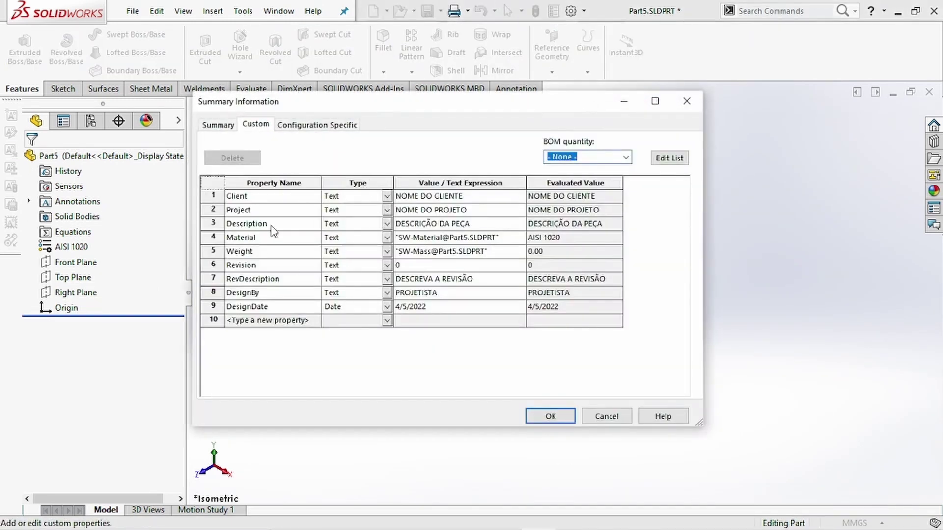
click(608, 419)
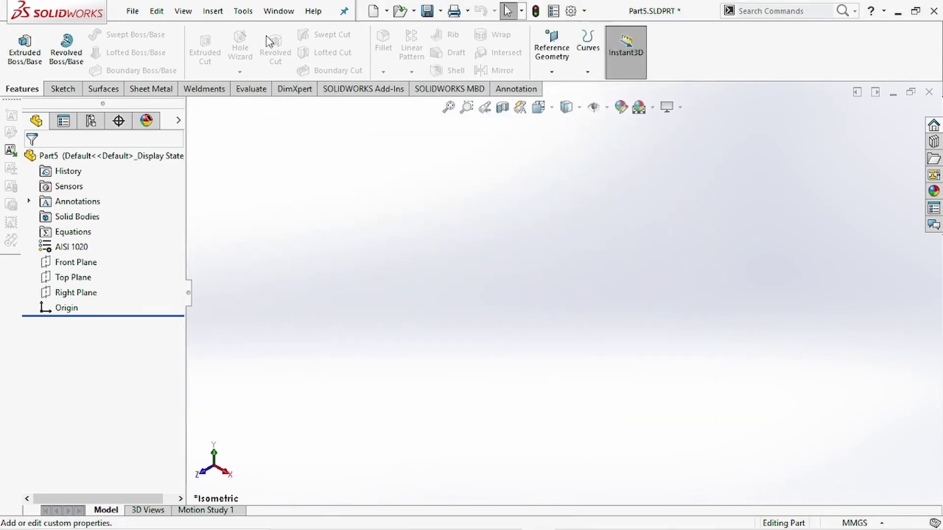
- Start Save As with the file type set to Part Templates (*.prtdot)
click(136, 15)
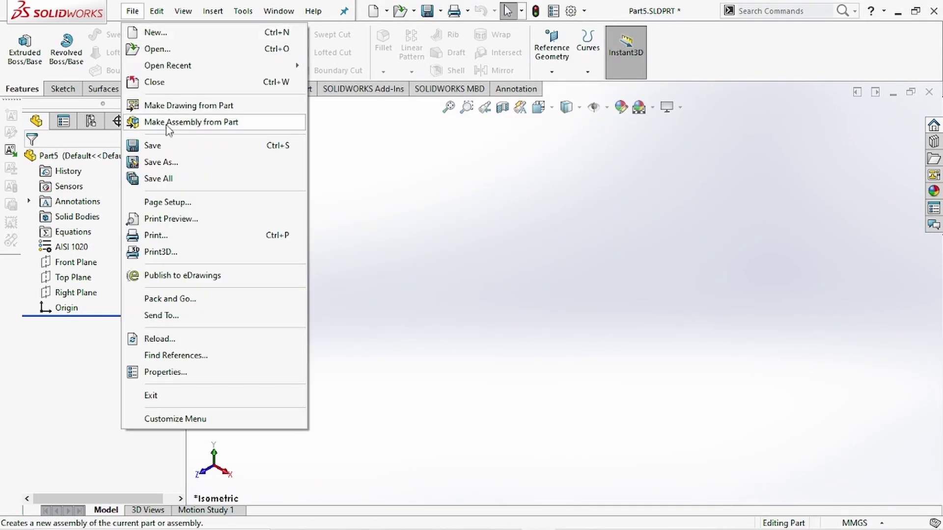
click(169, 162)
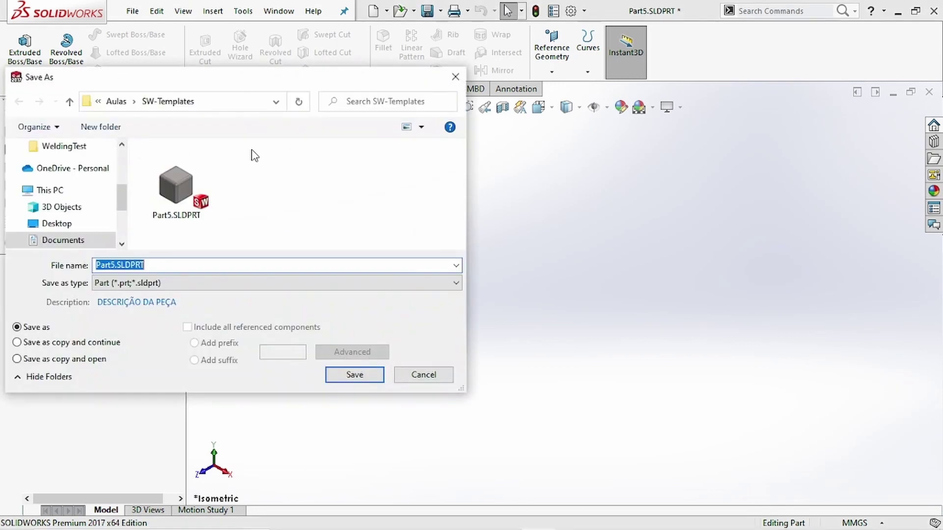
click(176, 283)
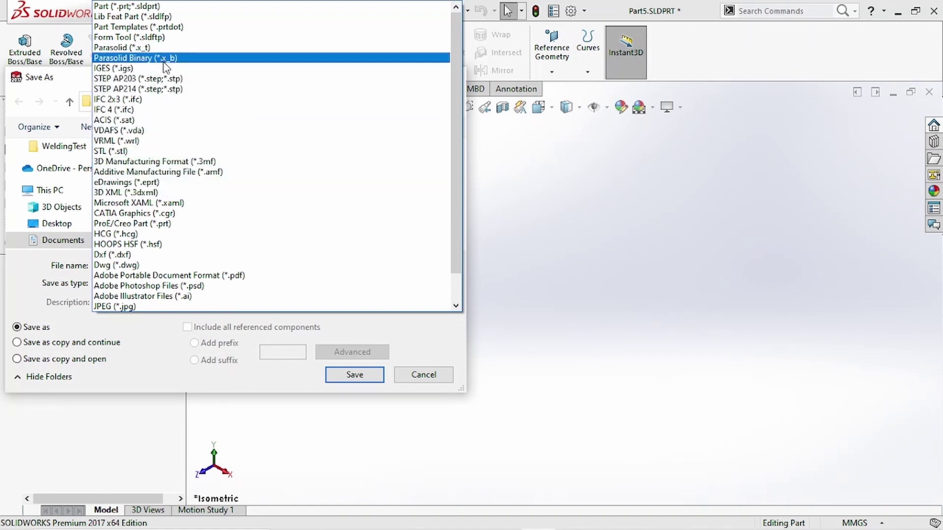
scroll(167, 142, down, 1)
scroll(171, 148, up, 1)
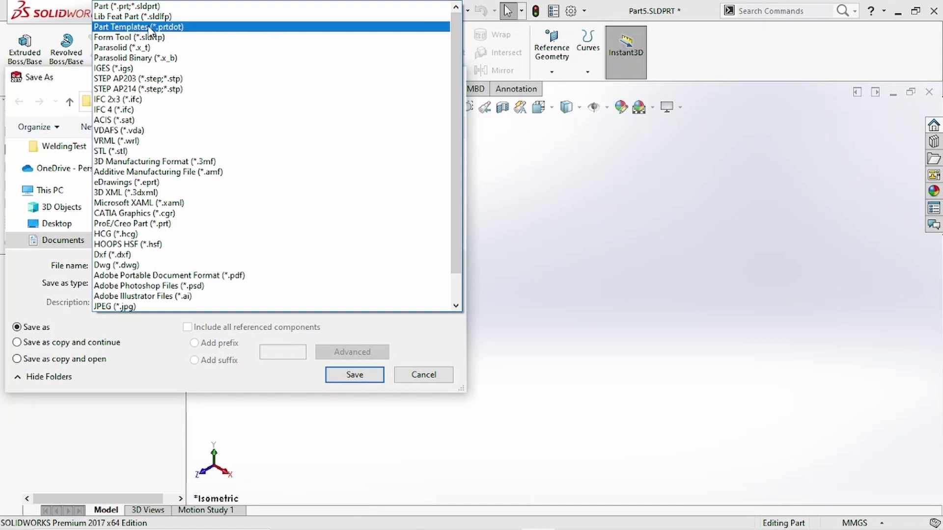
click(208, 30)
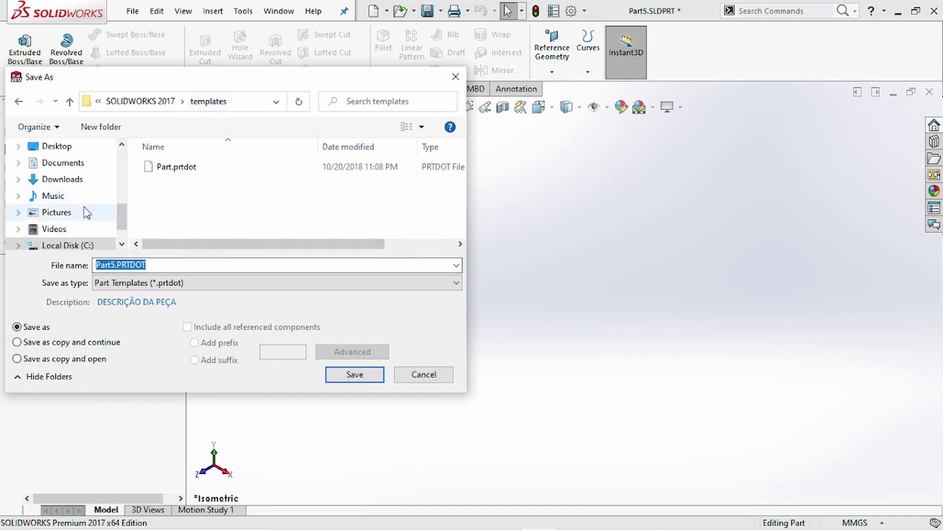
- Browse to the Documents > Aulas > SW-Templates folder
mouse_move(120, 214)
mouse_down()
mouse_move(120, 158)
mouse_move(121, 181)
mouse_up()
scroll(119, 176, up, 1)
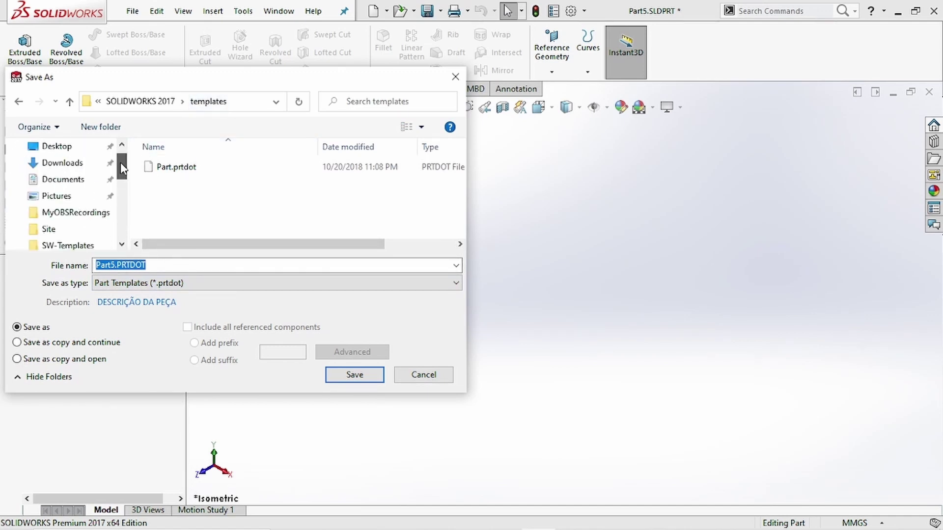
scroll(119, 177, up, 1)
click(74, 209)
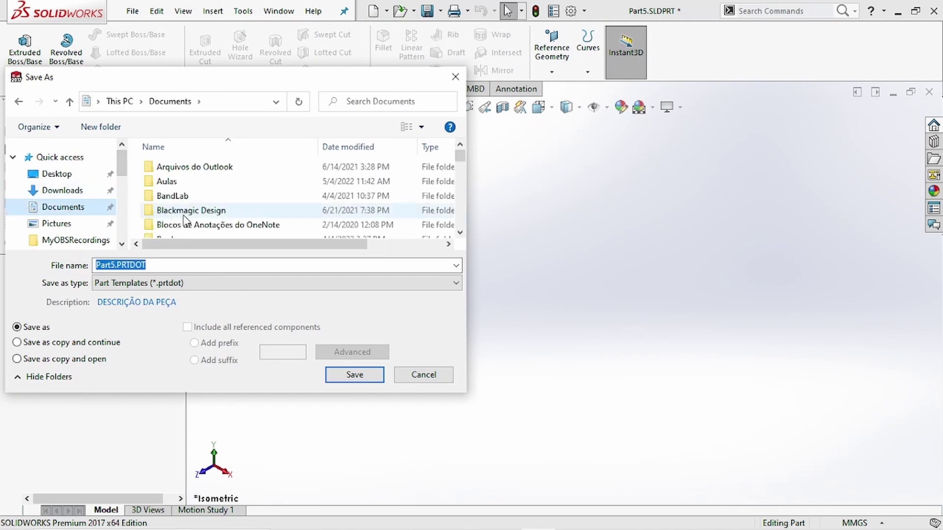
scroll(197, 206, down, 2)
scroll(221, 197, down, 1)
scroll(217, 187, down, 2)
scroll(218, 187, down, 1)
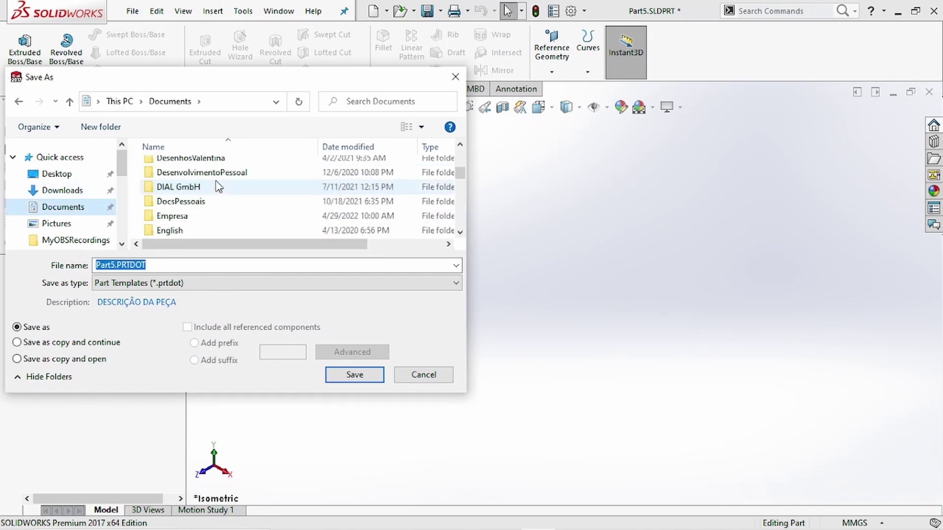
scroll(219, 187, up, 2)
scroll(218, 187, up, 2)
scroll(218, 187, up, 1)
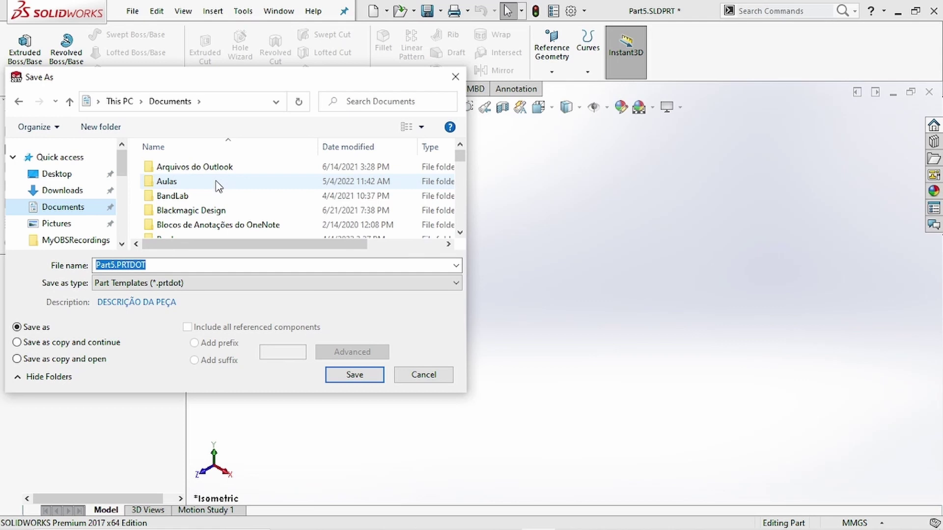
double_click(166, 182)
double_click(165, 210)
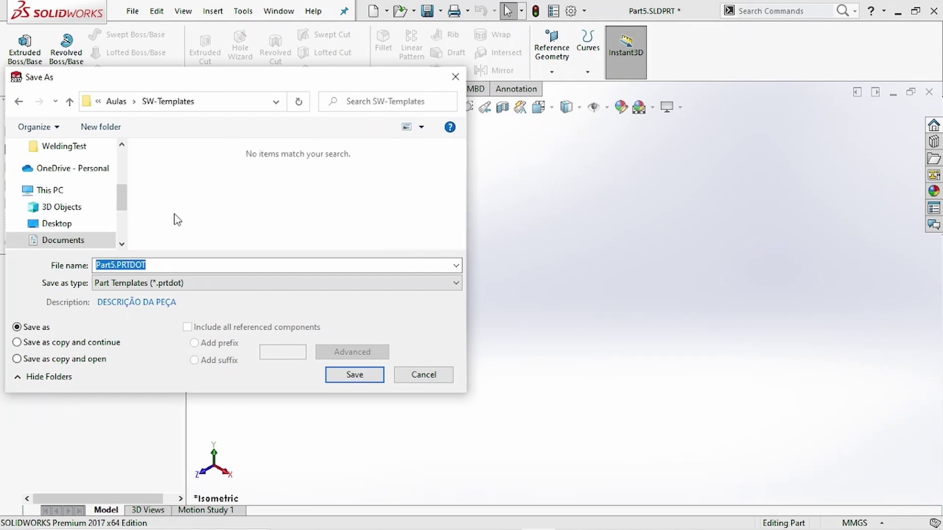
- Name the template MeuModelo and save it
click(112, 265)
double_click(115, 265)
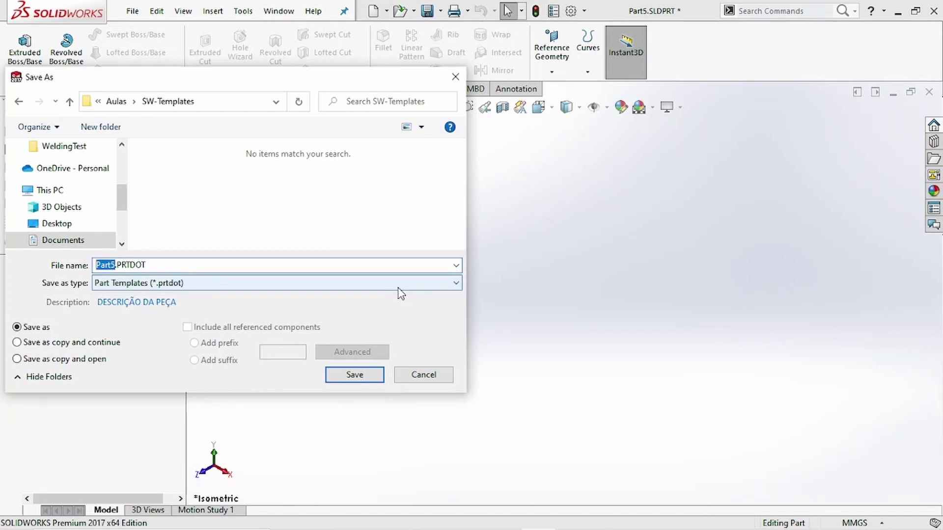
text(m)
key(BackSpace)
text(mold)
key(BackSpace)
key(BackSpace)
key(BackSpace)
key(BackSpace)
text(Meu)
text(Mod)
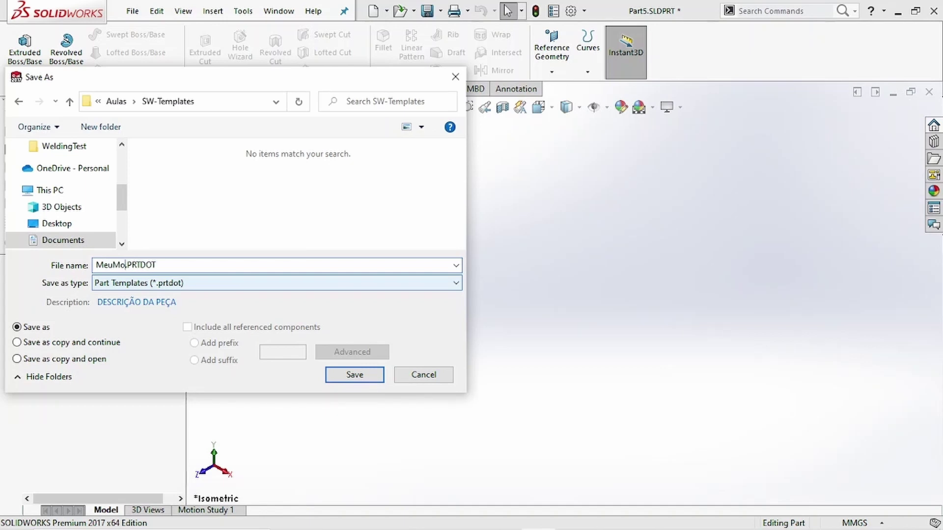
text(elo)
click(330, 377)
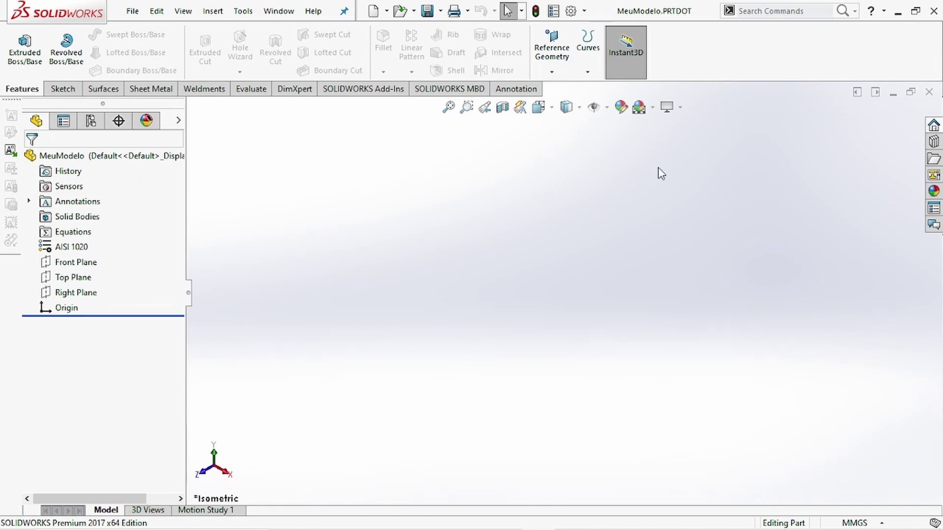
- Close the MeuModelo document, then glance at the New Document templates and cancel
click(929, 92)
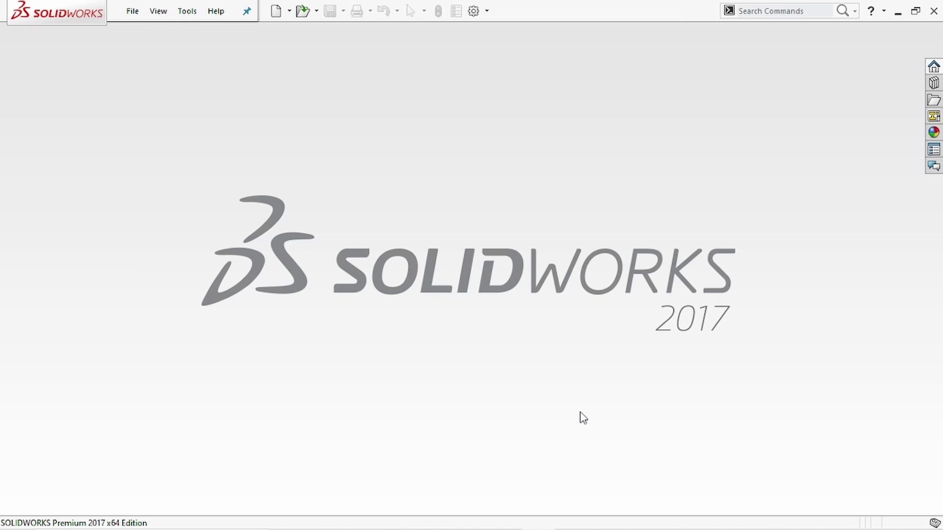
click(278, 13)
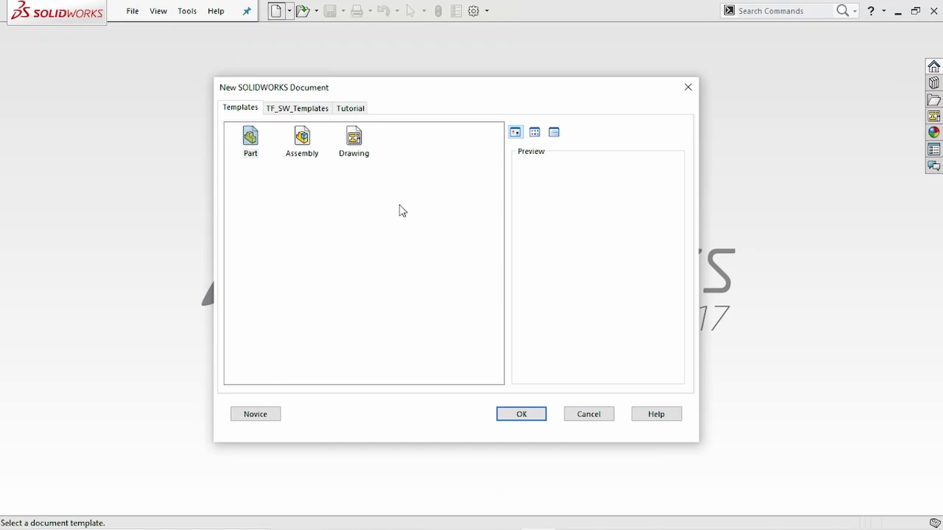
click(589, 414)
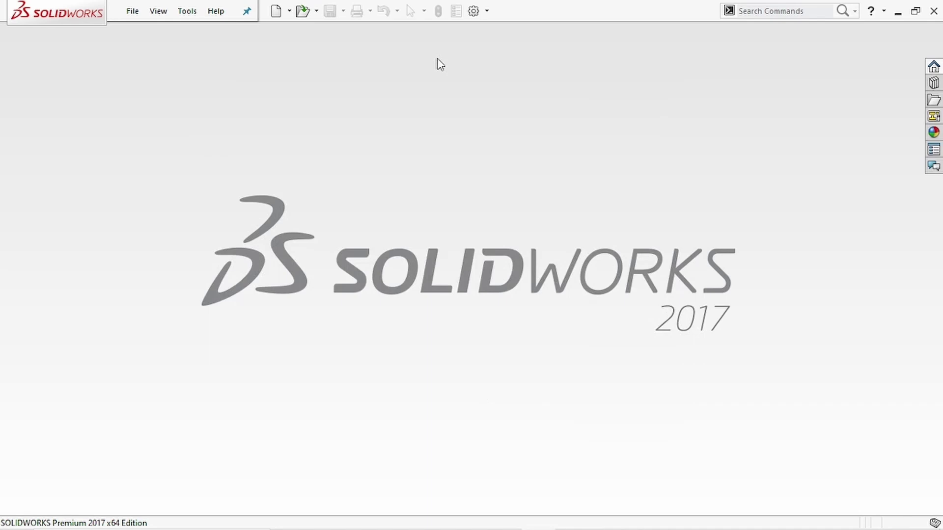
- Show the Document Templates folder list under System Options > File Locations
click(477, 11)
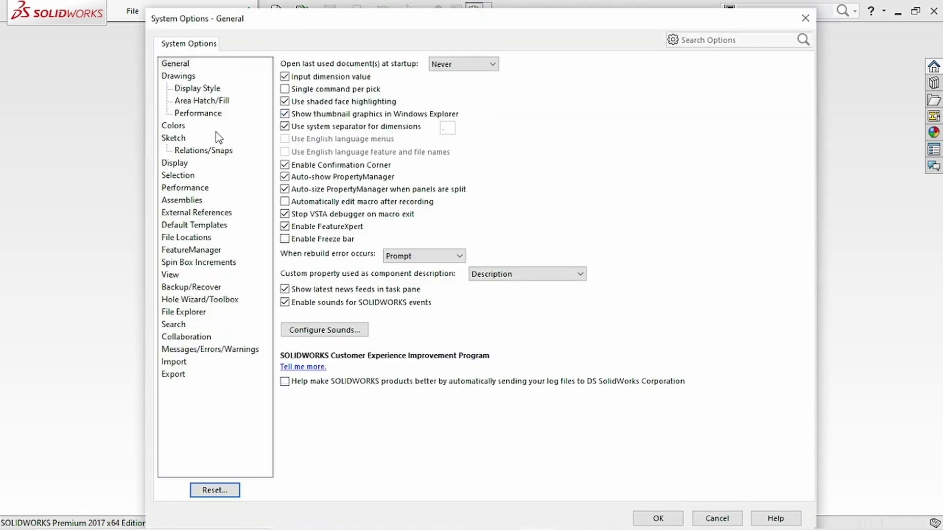
click(176, 238)
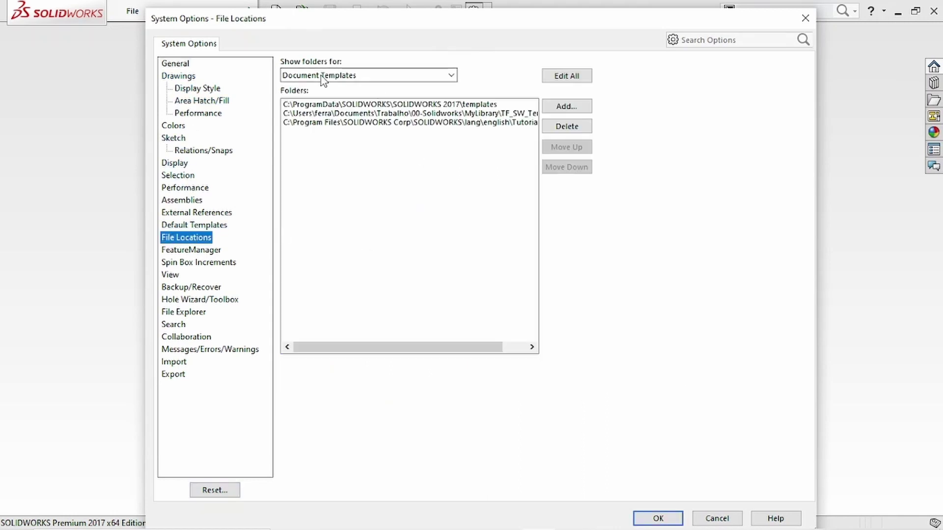
click(391, 76)
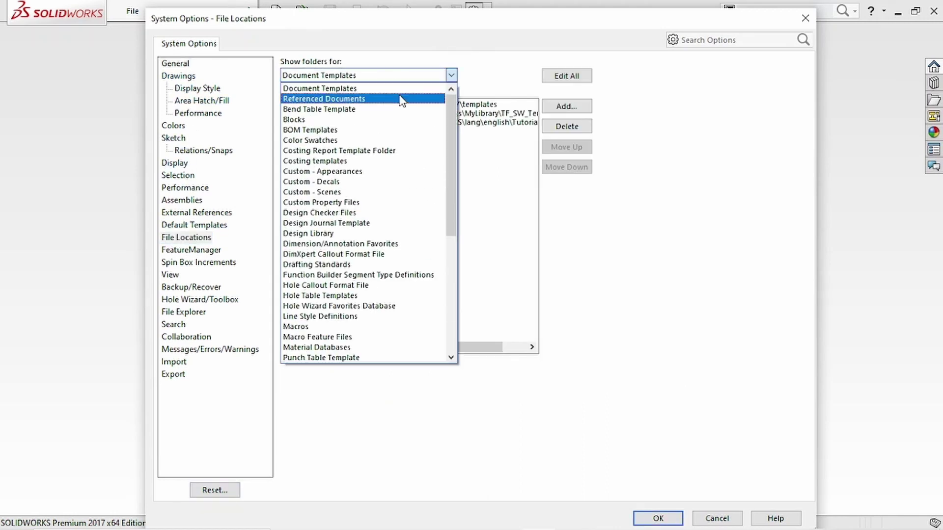
click(333, 91)
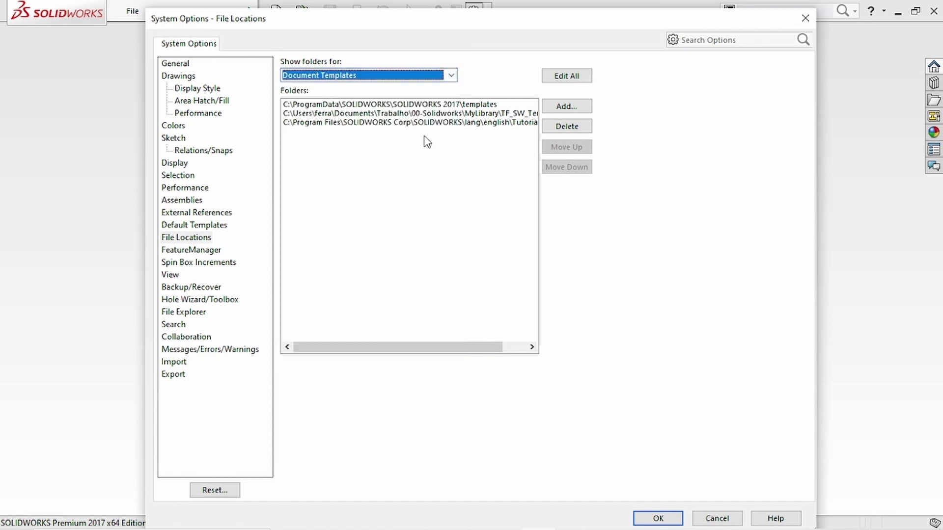
- Add Documents\Aulas\SW-Templates as a template folder, confirm, and close Options
click(566, 106)
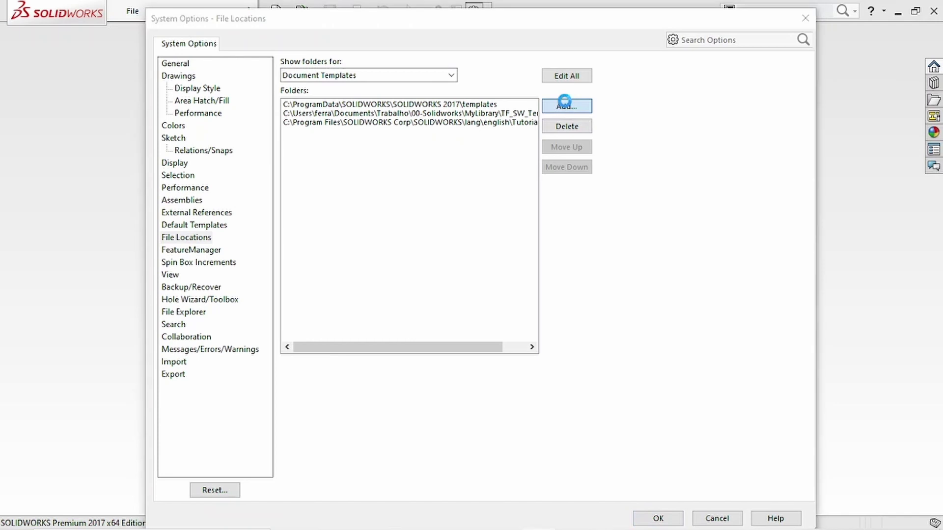
scroll(288, 173, up, 3)
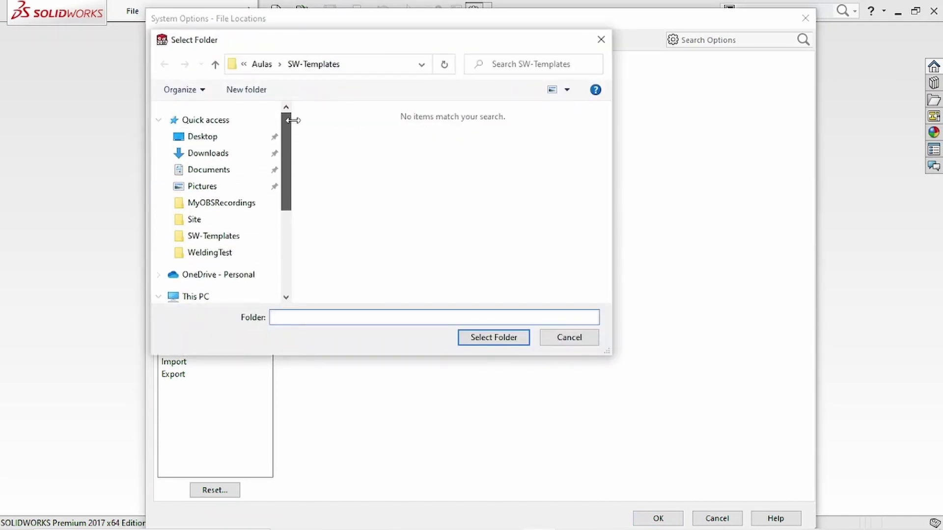
click(210, 172)
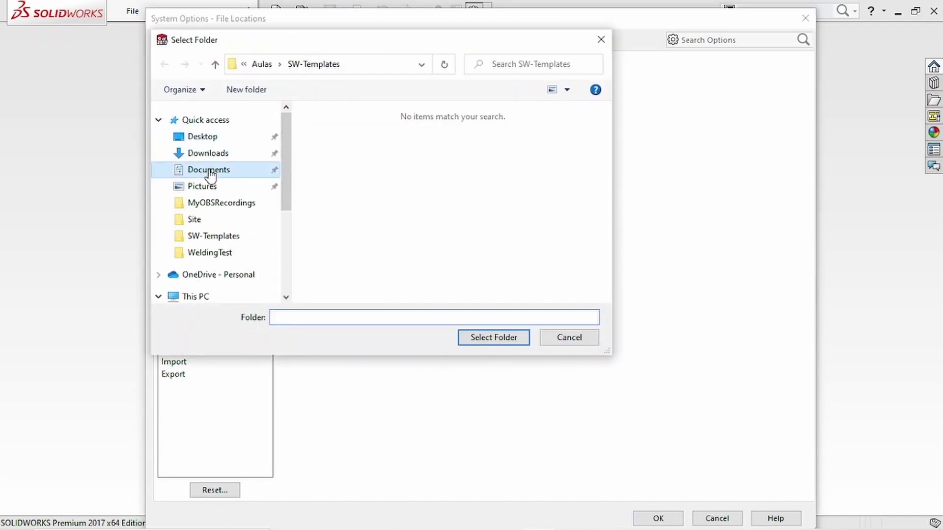
double_click(328, 144)
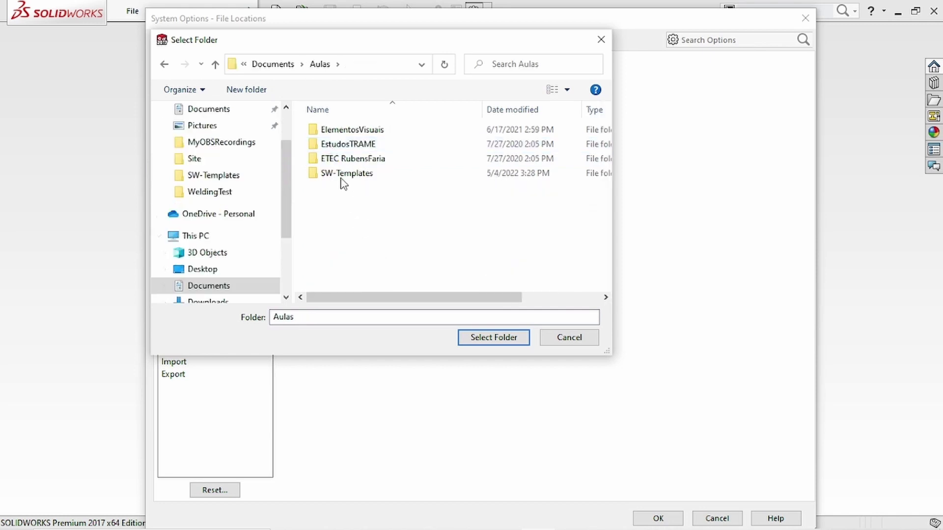
click(340, 179)
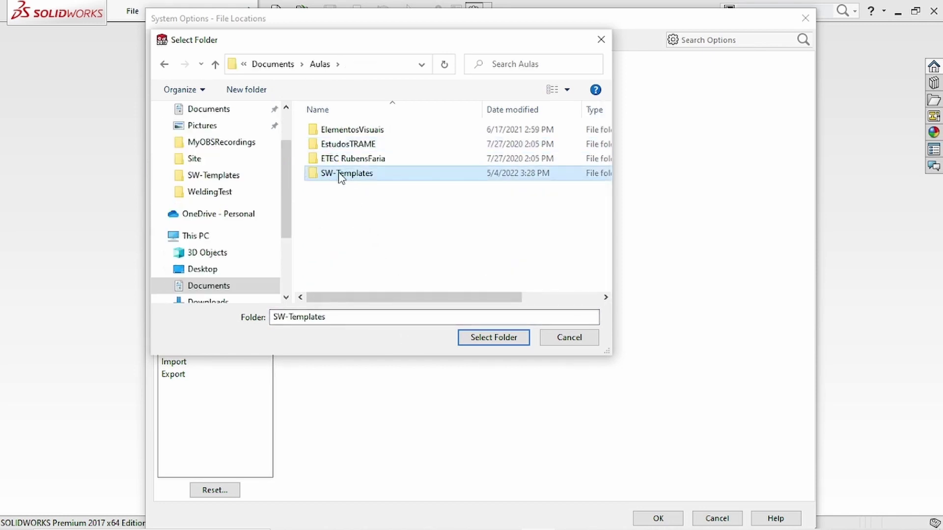
double_click(339, 176)
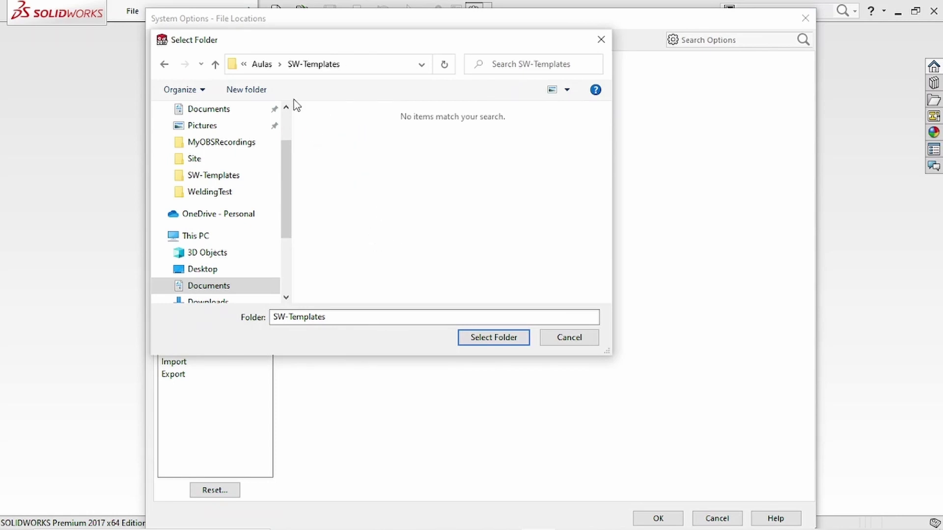
click(479, 343)
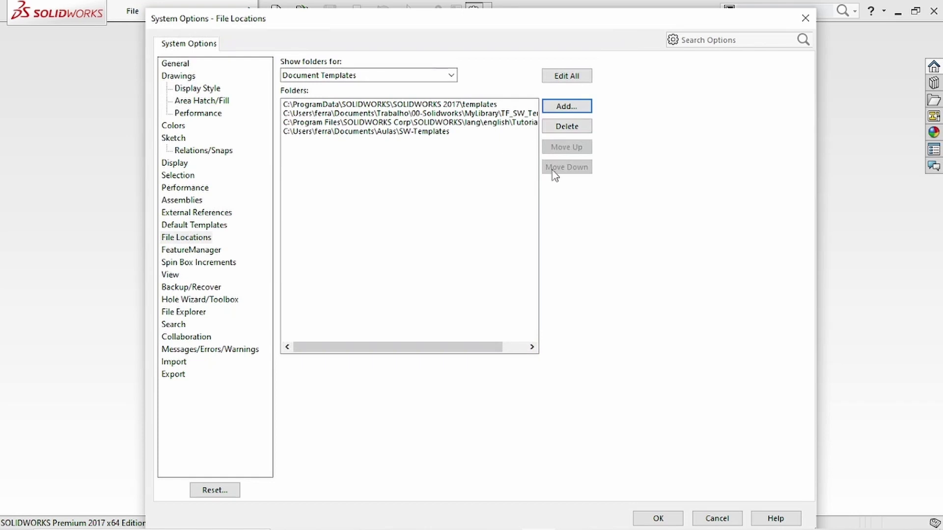
click(657, 520)
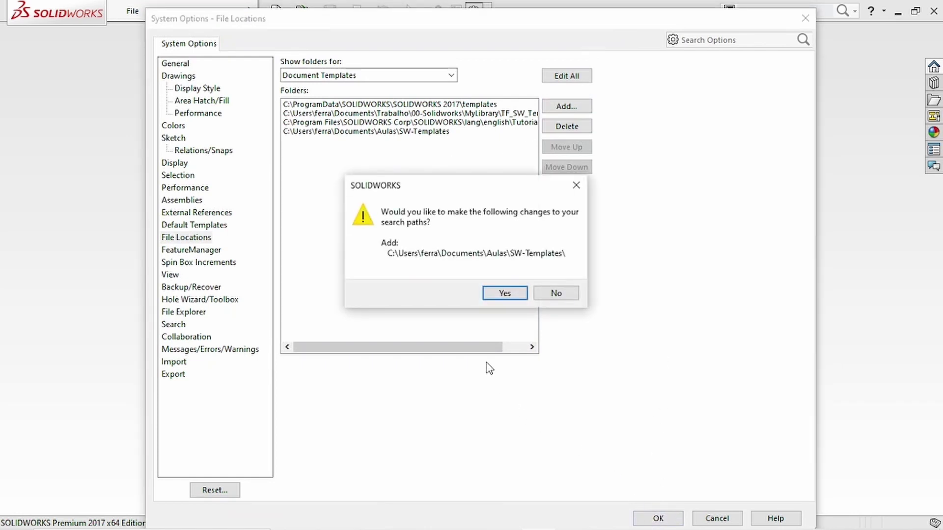
click(495, 297)
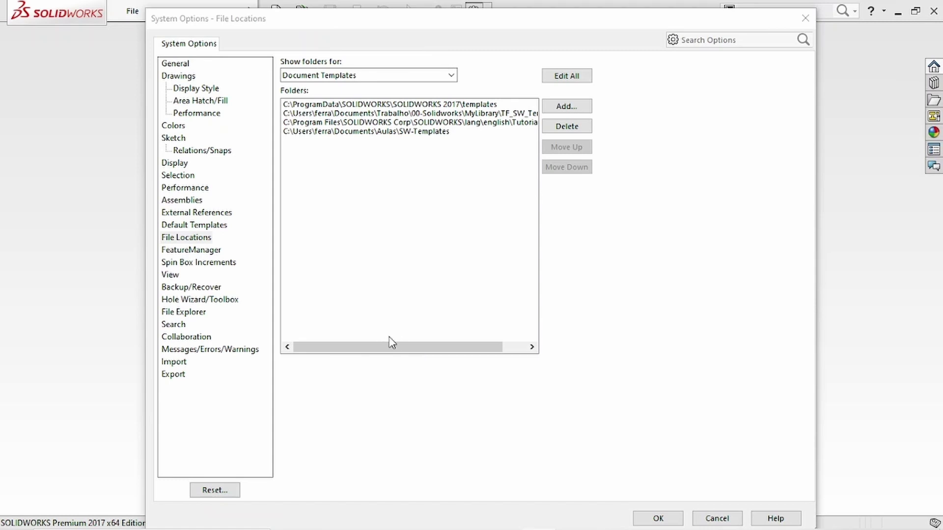
key(Return)
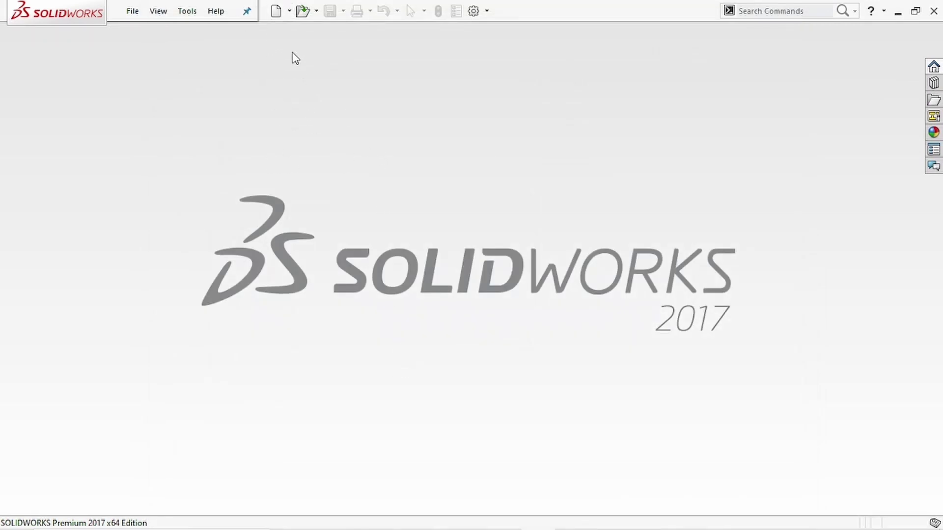
- Create Part6 from the MeuModelo template on the SW-Templates tab
click(276, 11)
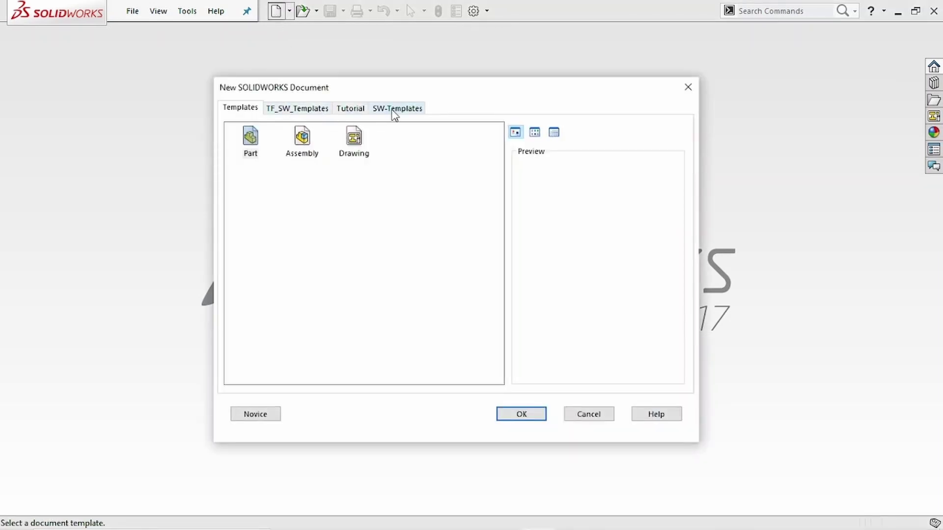
click(394, 110)
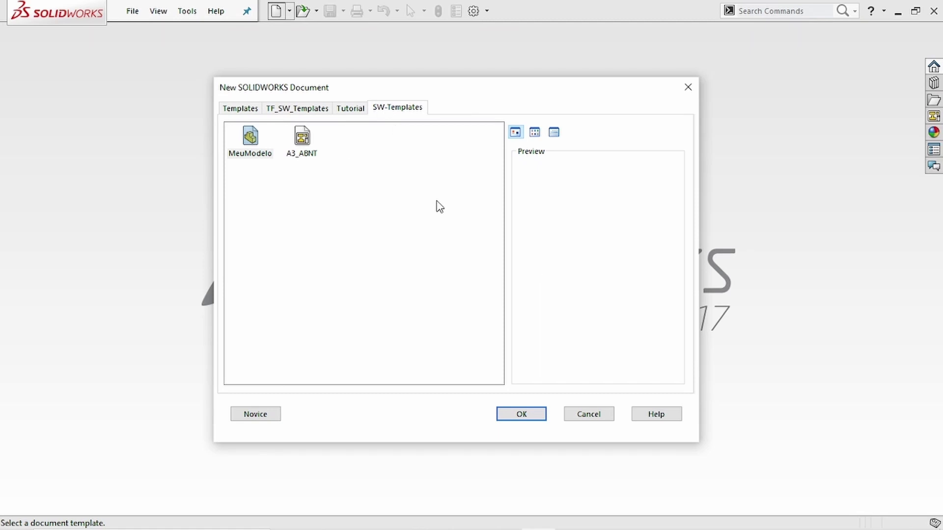
click(297, 139)
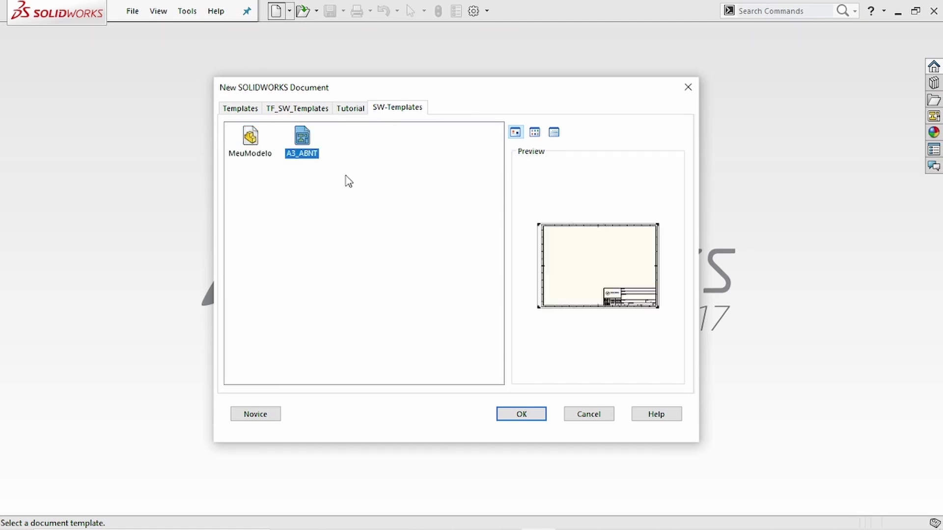
click(245, 147)
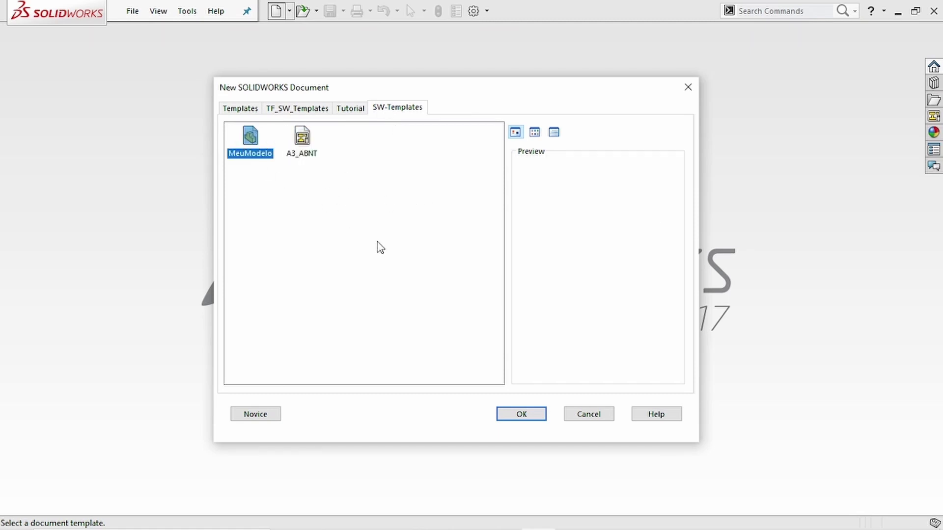
click(315, 226)
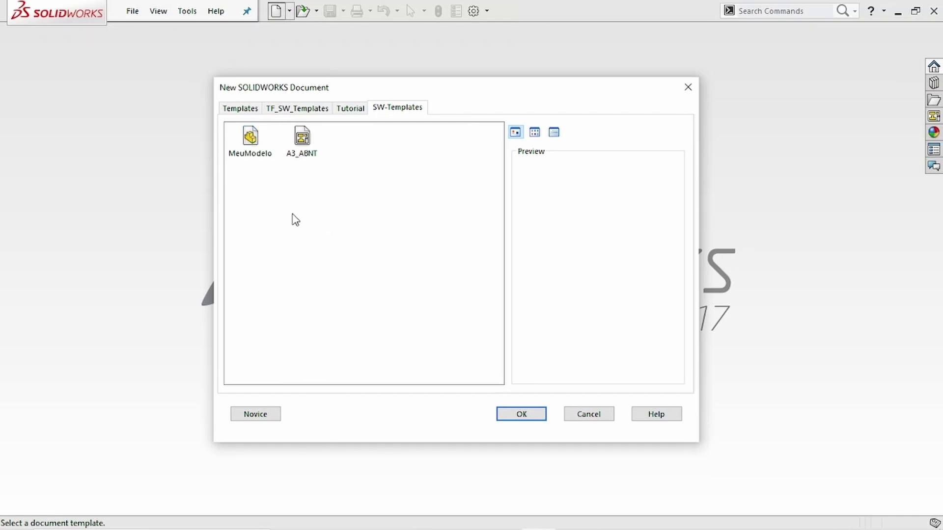
click(258, 148)
click(521, 413)
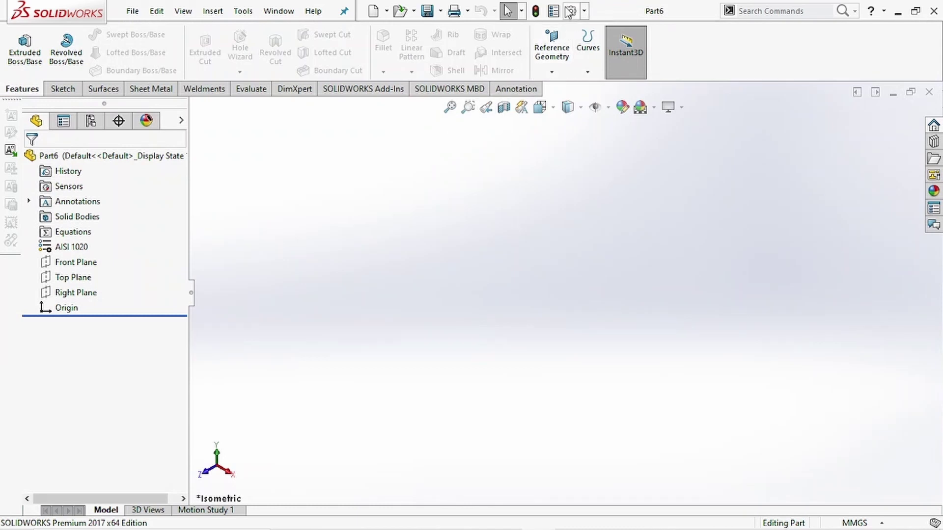
- Check the part's properties, then sketch a Ø70 mm circle at the origin on Top Plane
click(554, 11)
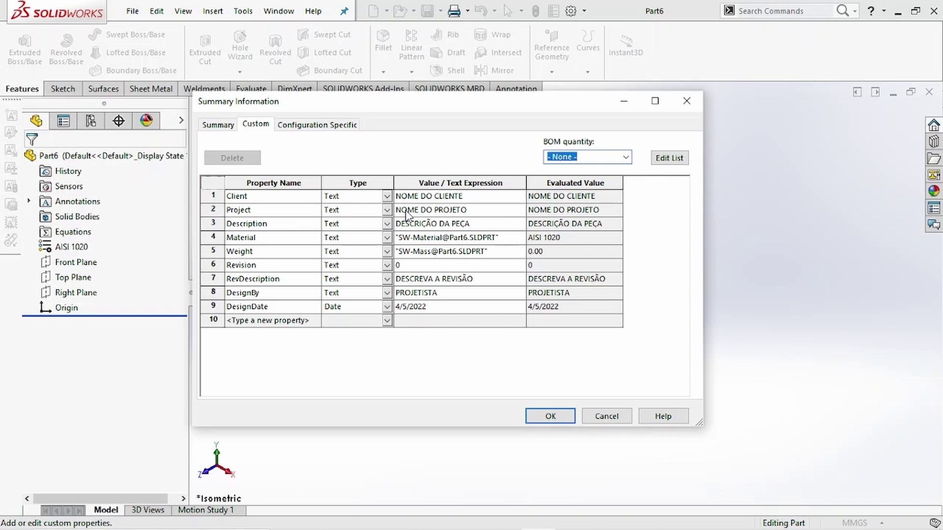
click(599, 423)
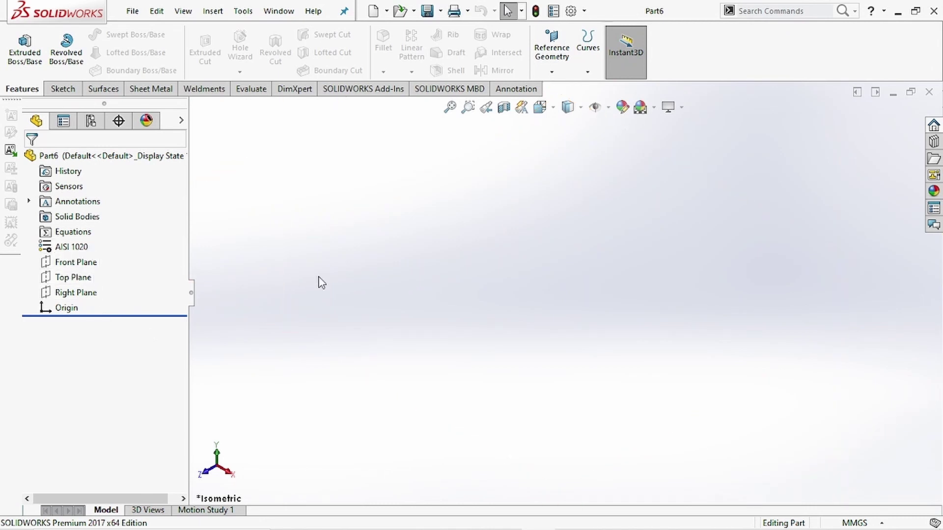
click(68, 279)
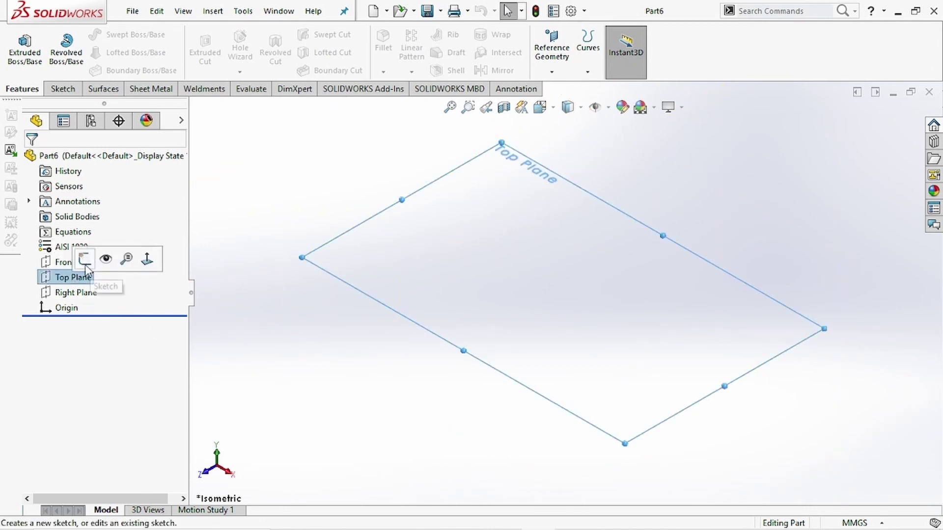
click(89, 261)
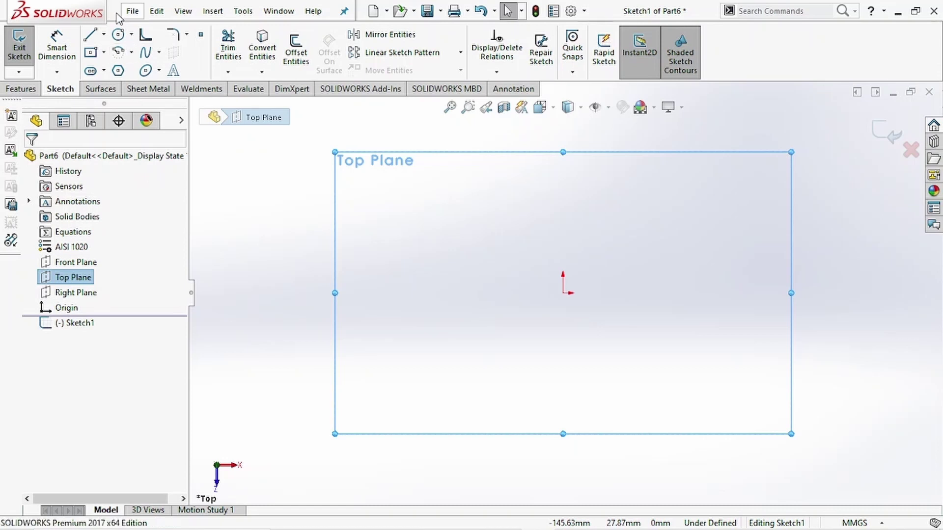
click(117, 36)
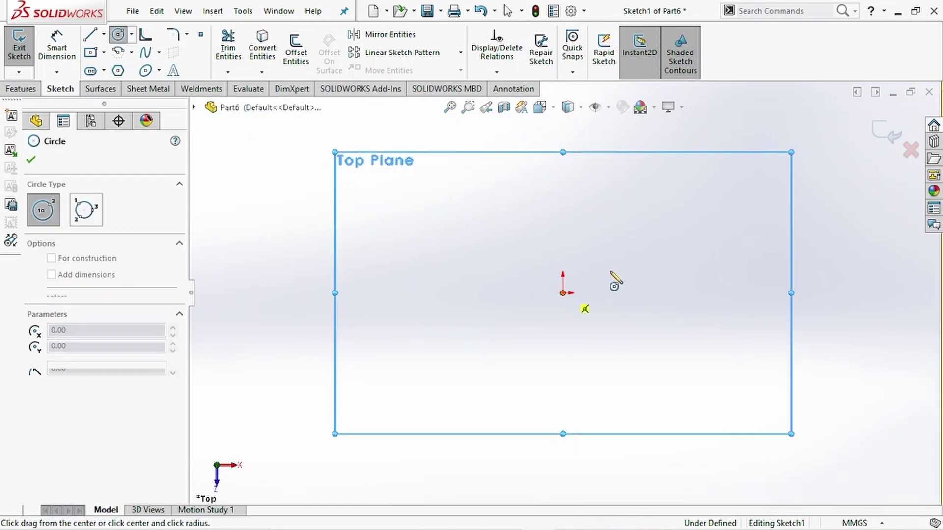
click(563, 294)
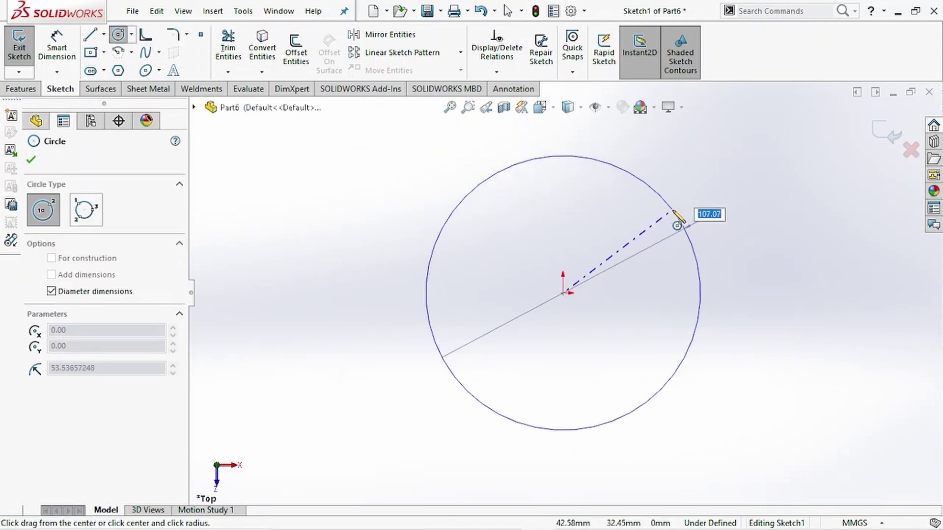
text(70)
key(Return)
- Extrude the circle sketch 70 mm into a solid cylinder
right_click(381, 197)
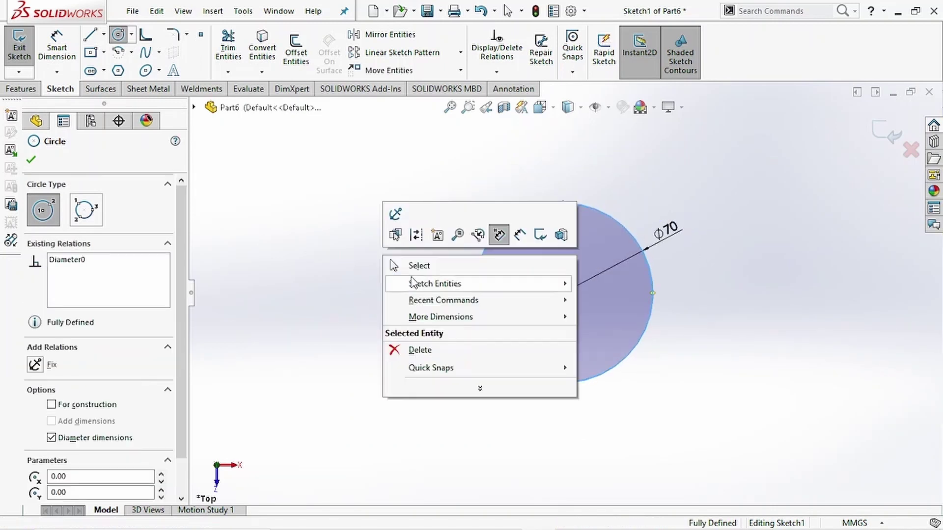
click(411, 265)
scroll(565, 300, up, 3)
middle_drag(583, 339, 518, 294)
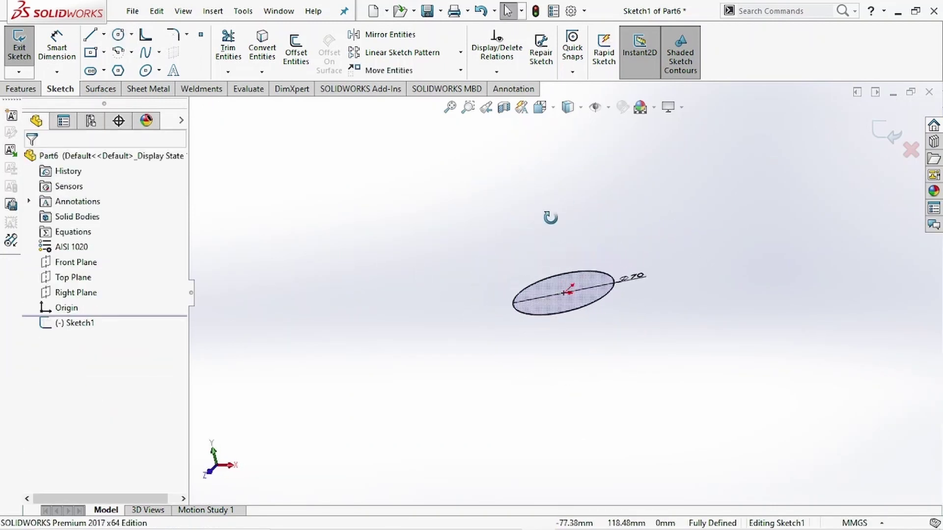
click(887, 132)
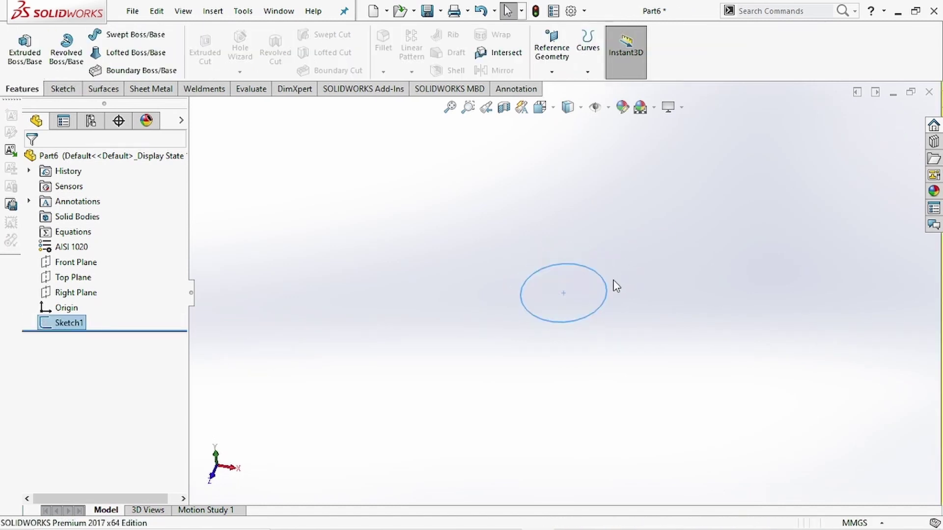
key(s)
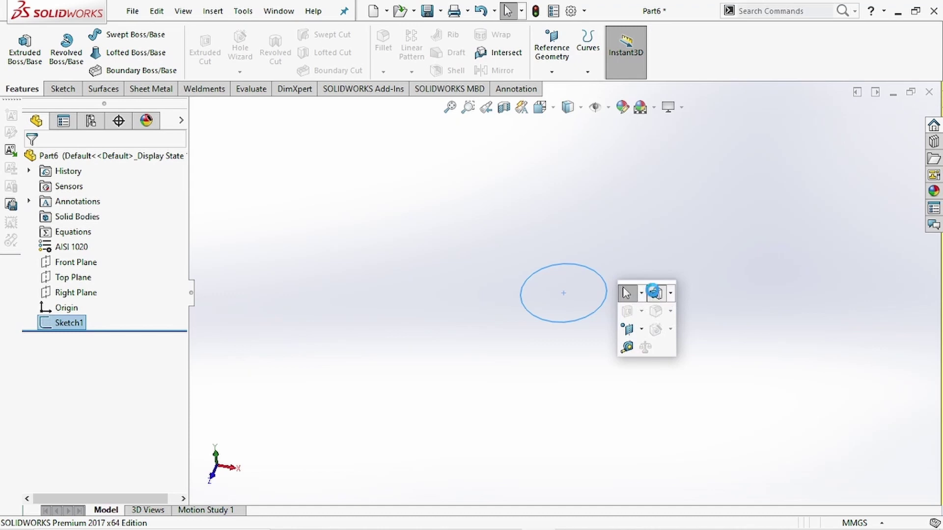
click(653, 293)
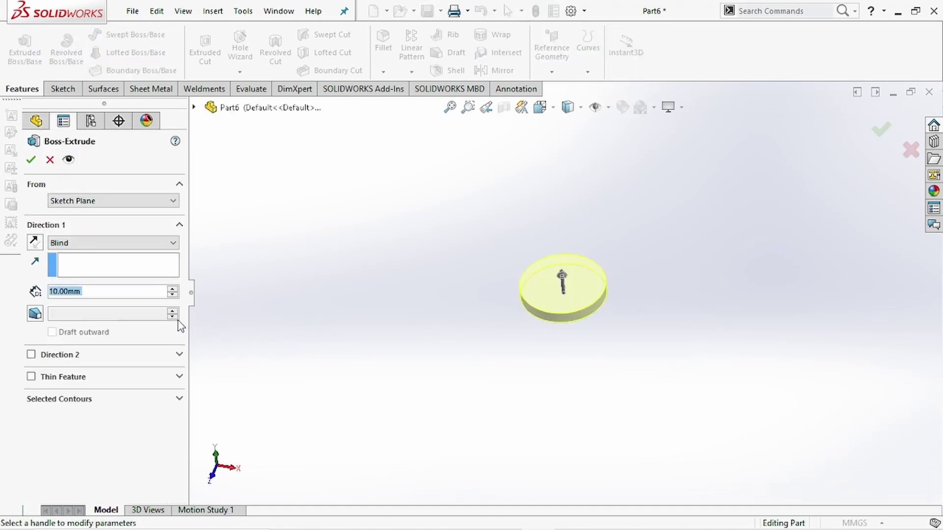
text(70)
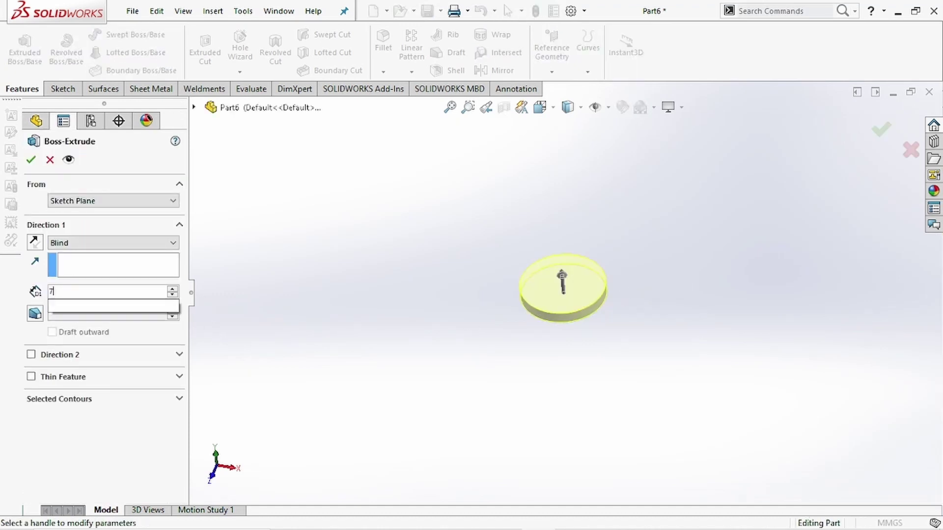
key(Return)
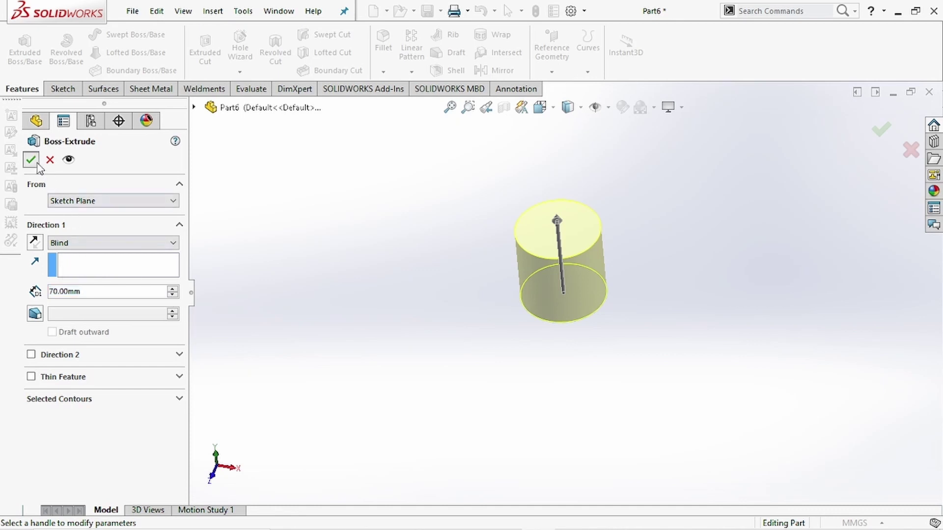
click(30, 159)
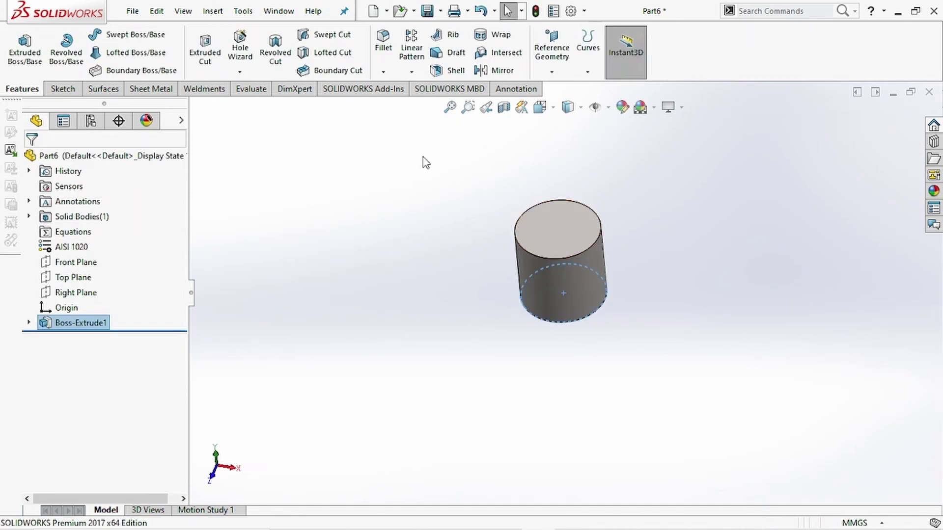
- Fillet the cylinder's top edge with a 3 mm radius and view it isometric
click(594, 247)
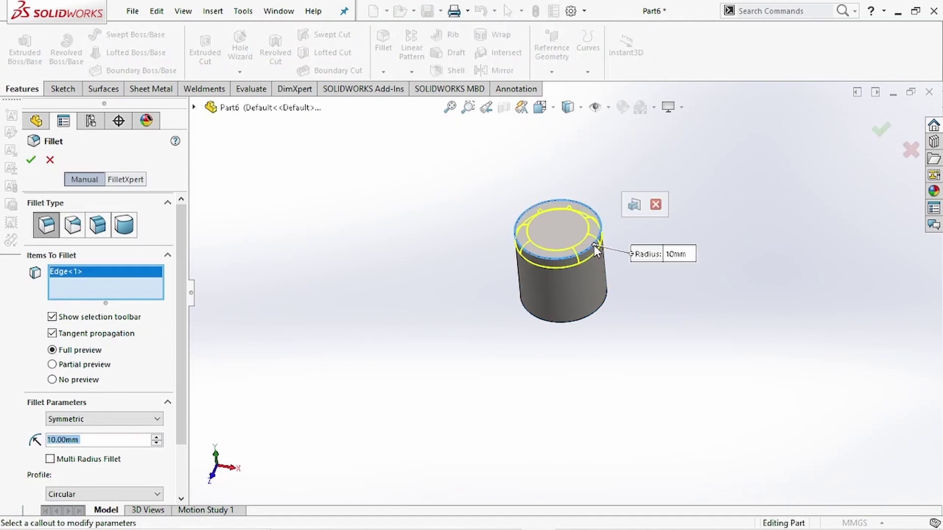
text(3)
key(Return)
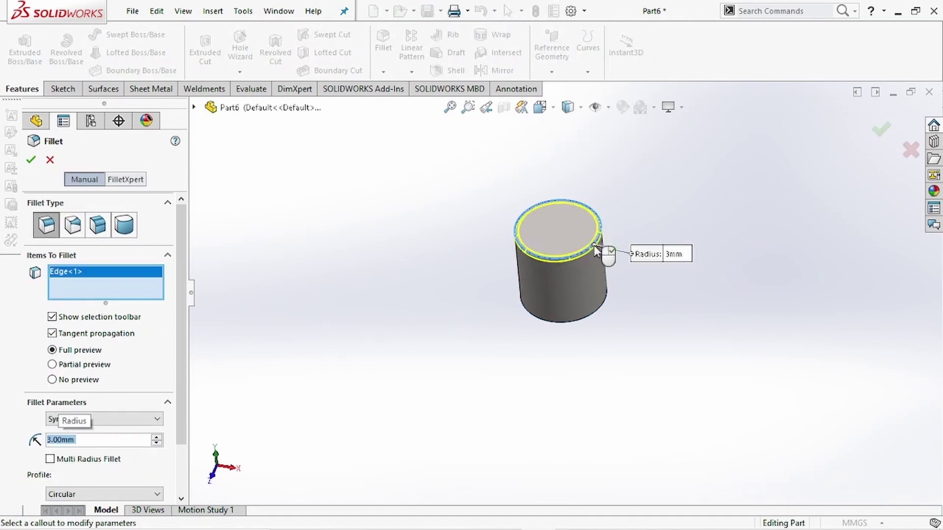
key(Return)
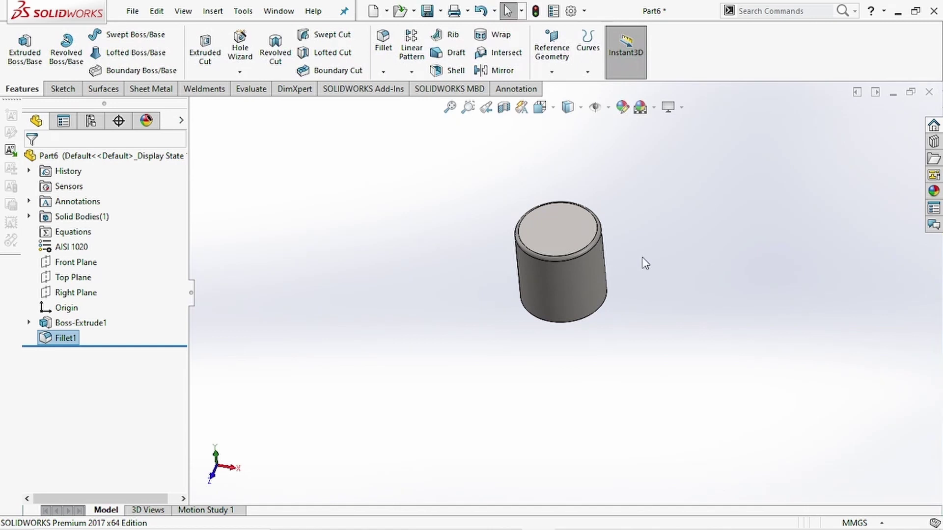
click(645, 264)
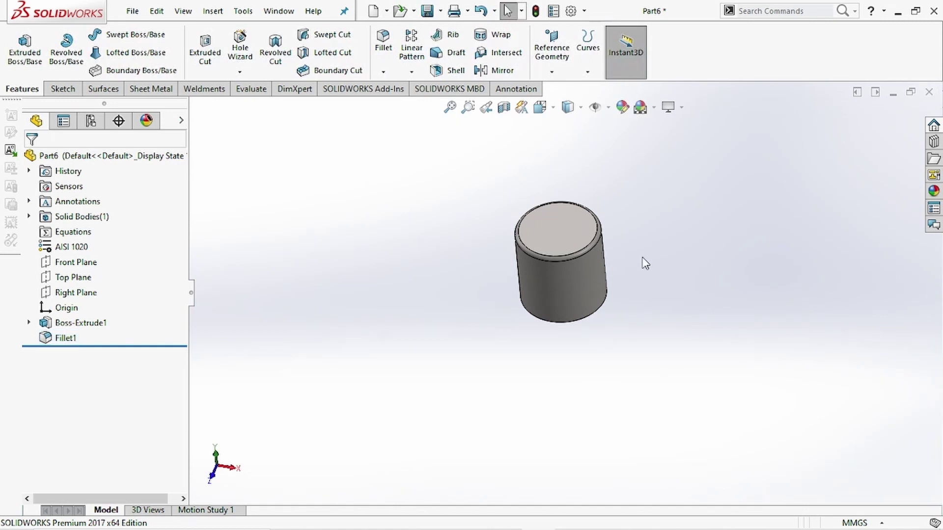
key(ctrl+7)
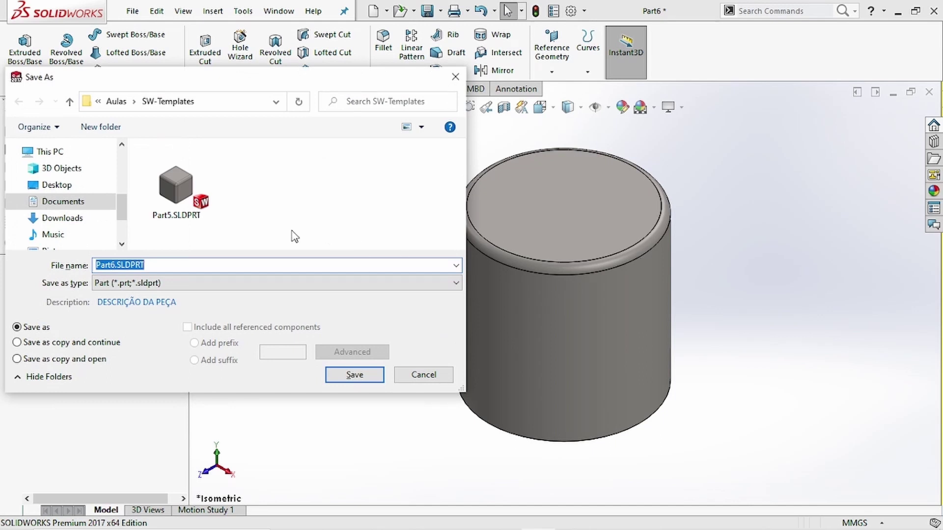
- Save the part as Part6.SLDPRT
click(353, 378)
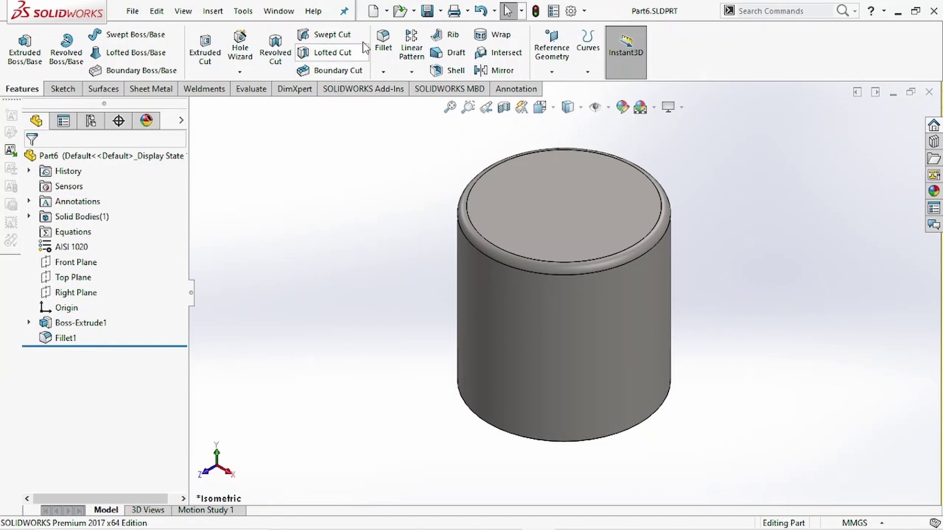
click(387, 11)
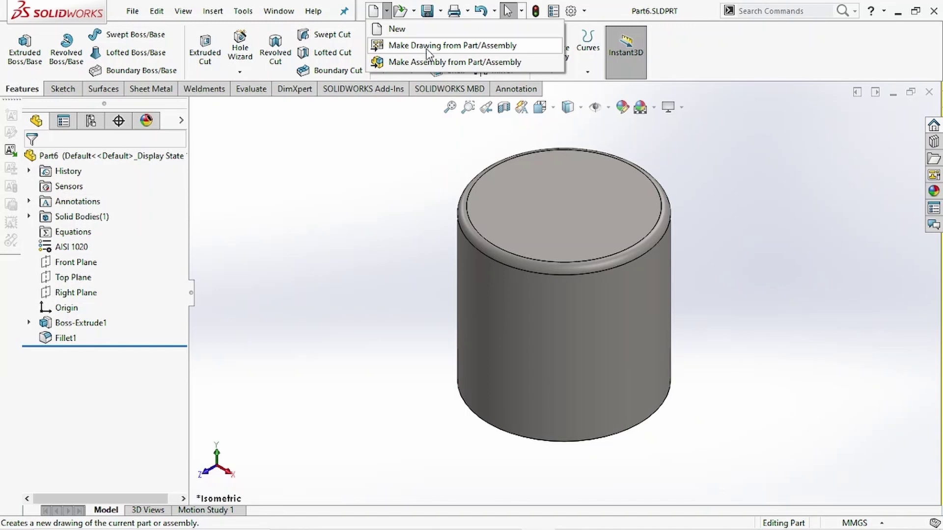
click(743, 154)
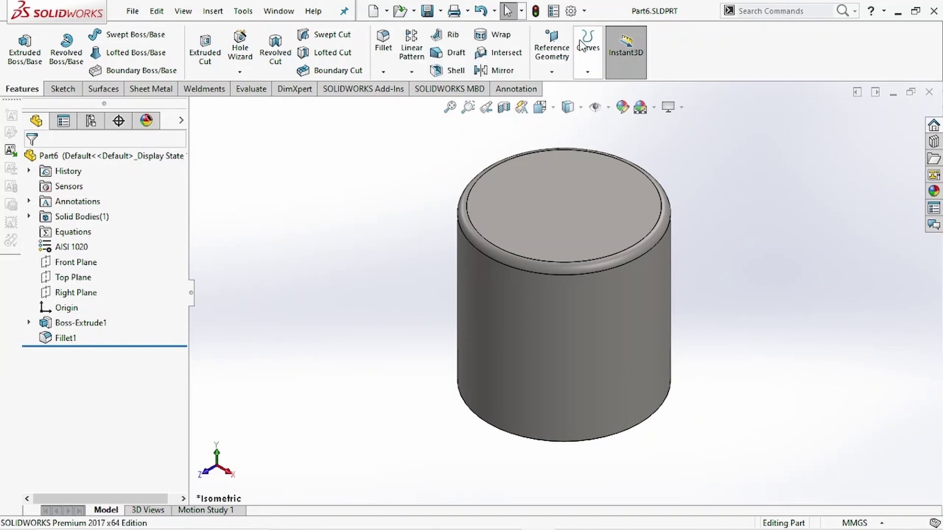
- Set custom properties Client to CLIENTE NOVO, Project to PROJETO AULA, Description to CILINDRO
click(553, 14)
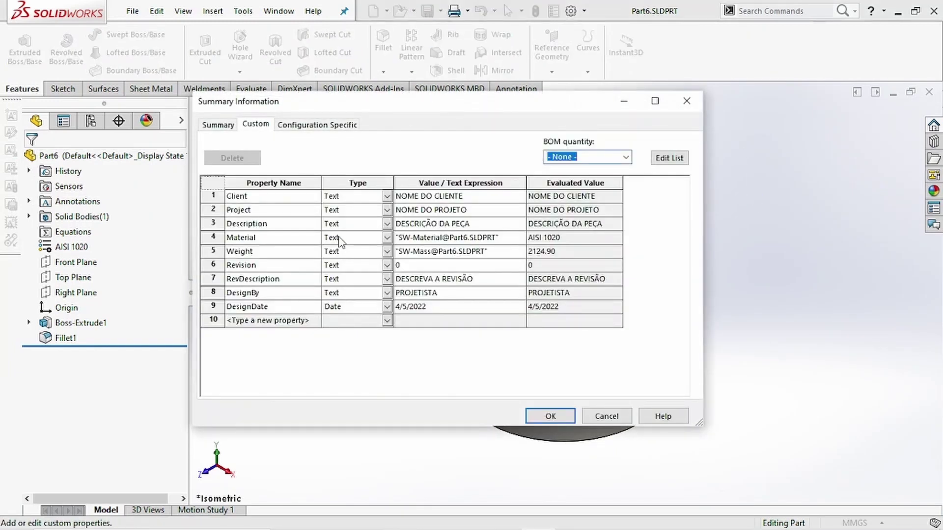
click(472, 196)
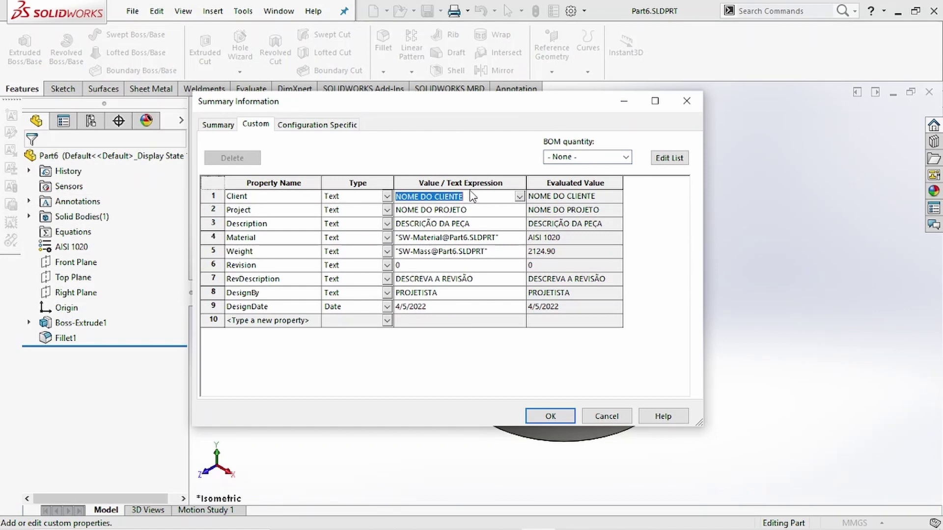
text(CLIENTE NOVO)
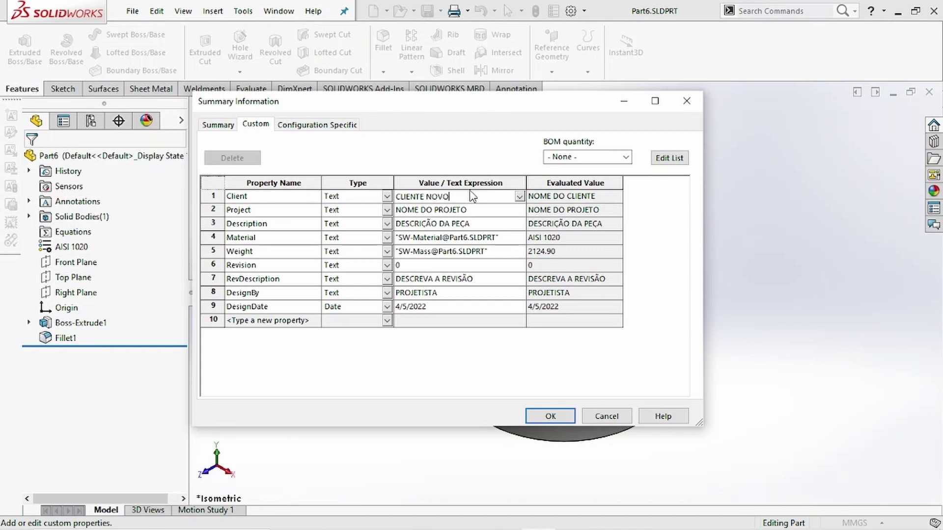
key(Return)
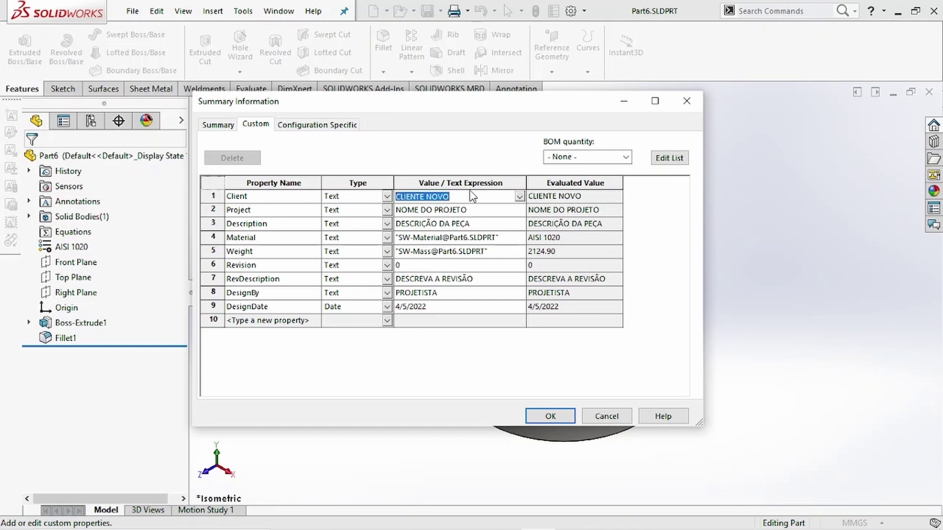
click(480, 211)
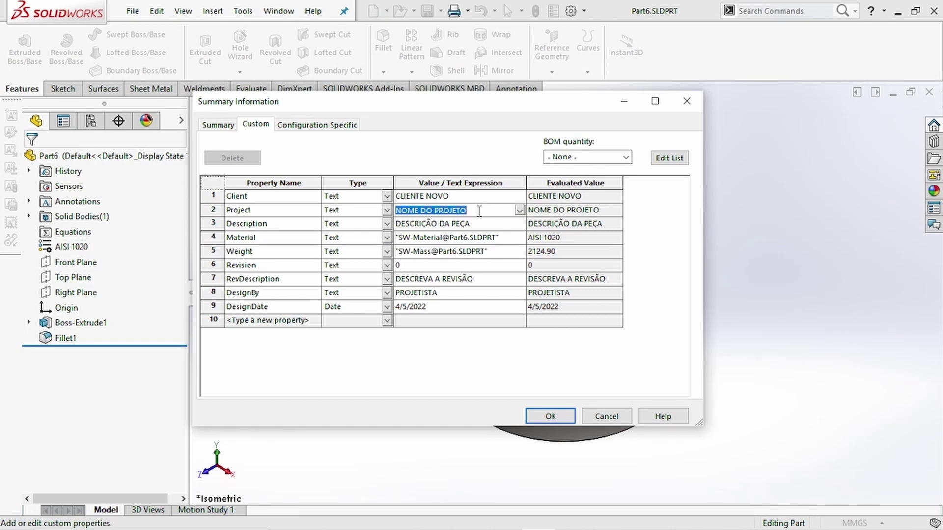
text(P)
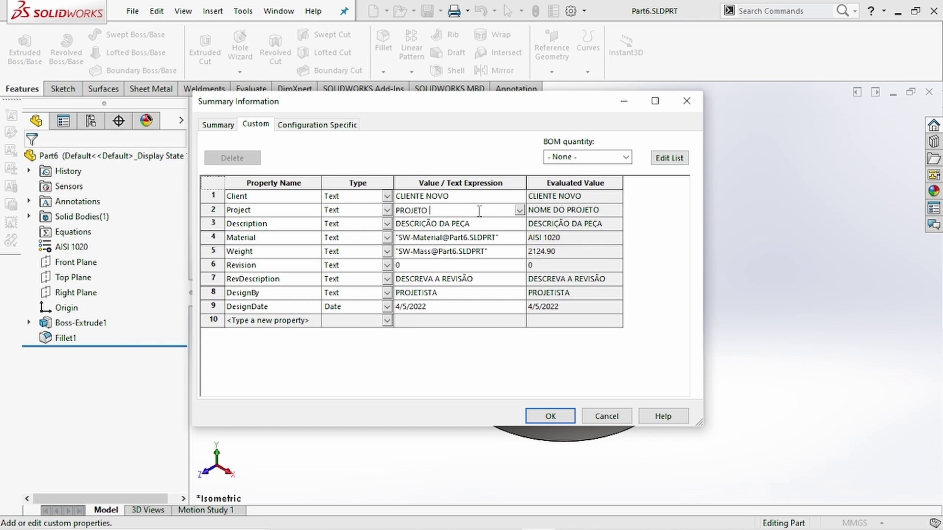
text(ULA)
key(Return)
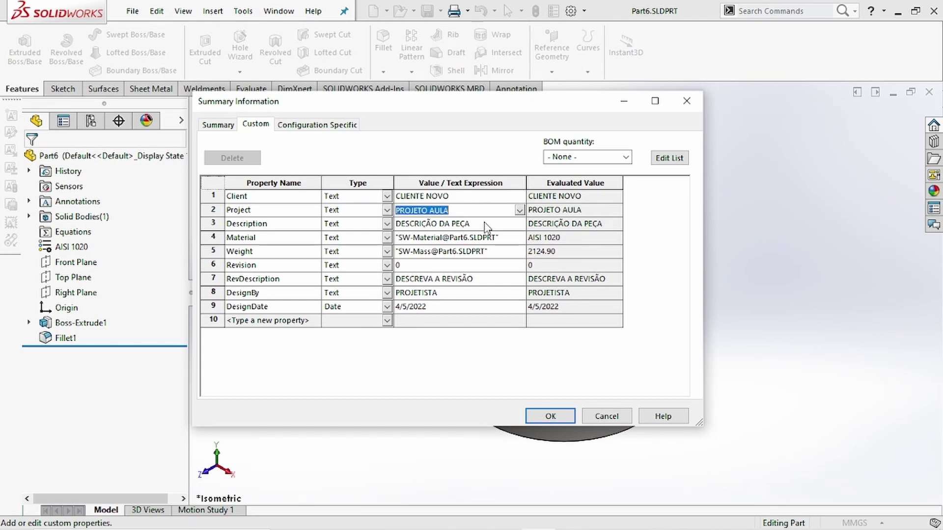
click(485, 223)
text(CILINDRO)
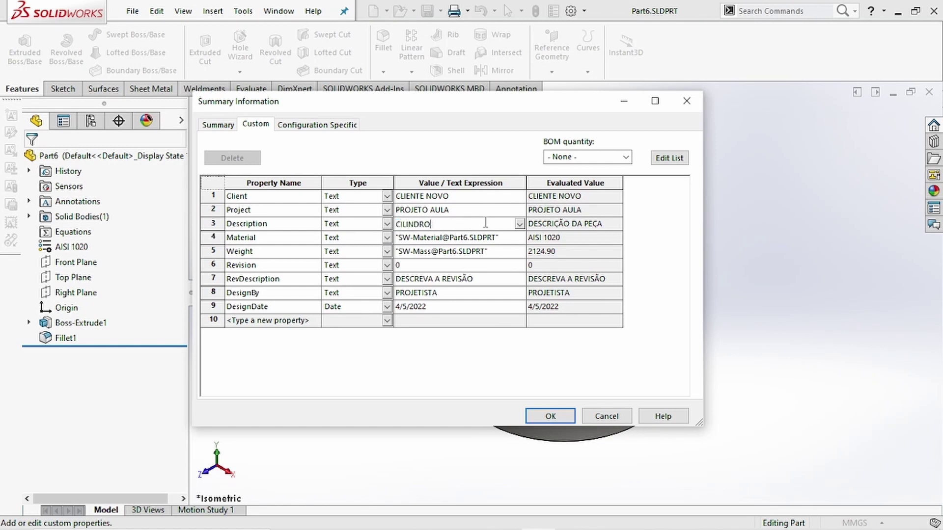
key(Return)
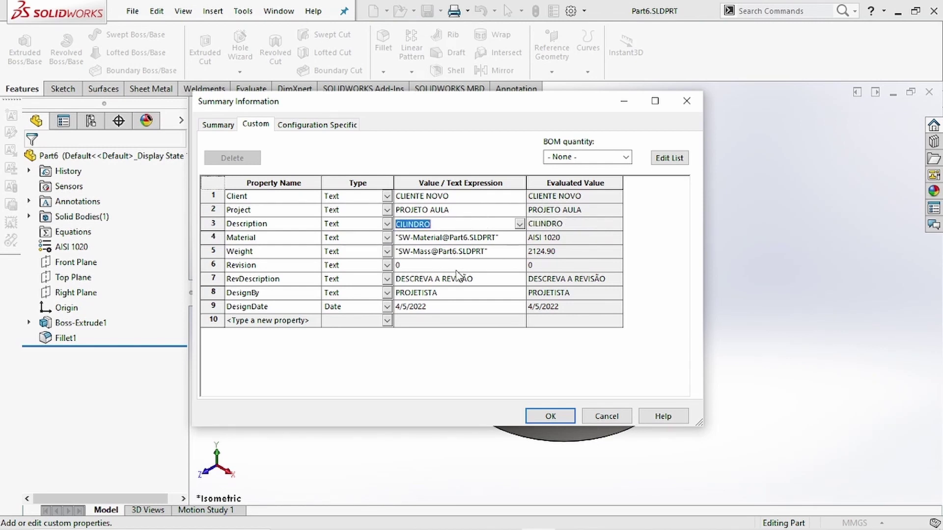
- Set revision description to EMISSÃO ORIGINAL, enter the designer's name, and save the part
click(418, 265)
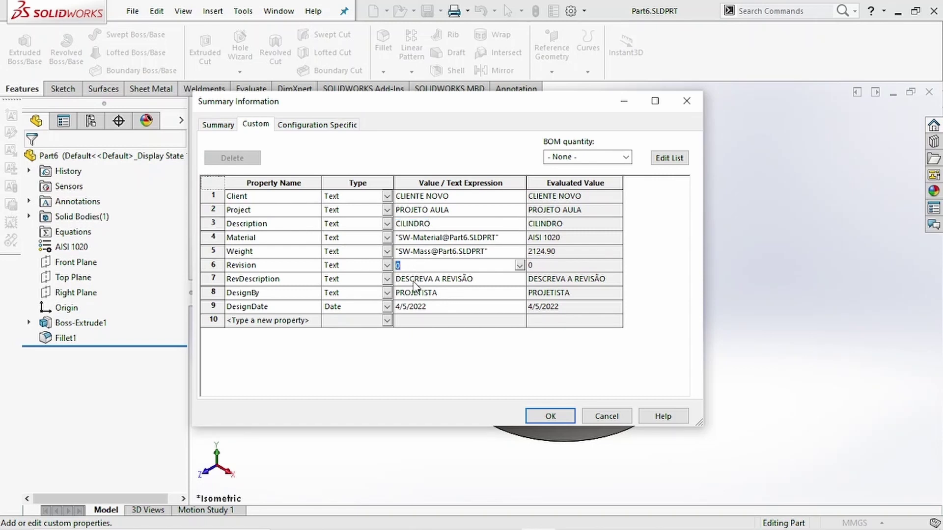
click(495, 283)
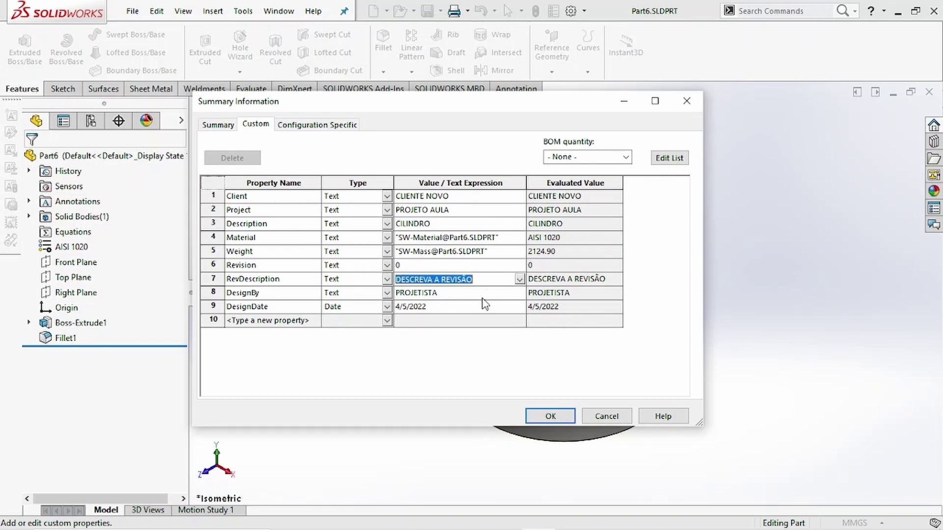
text(E)
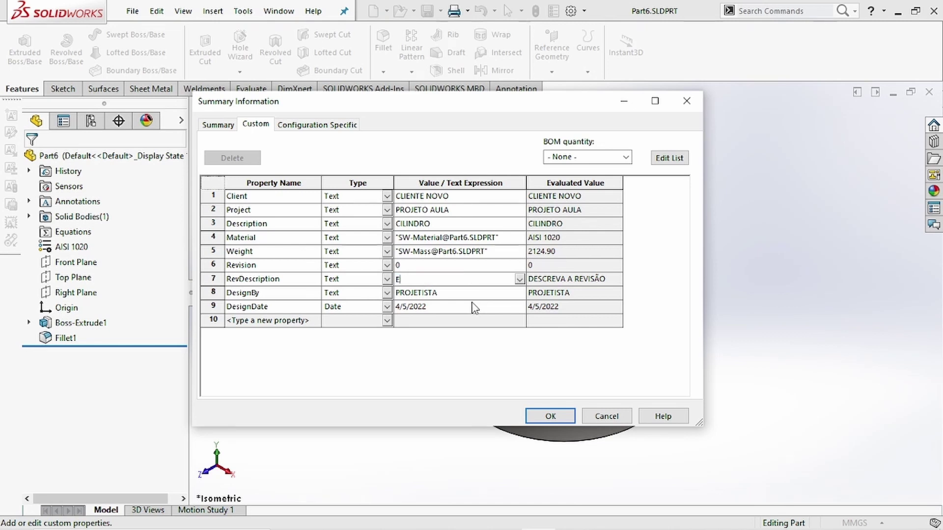
text(MISSÃO ORIGINAL)
key(Return)
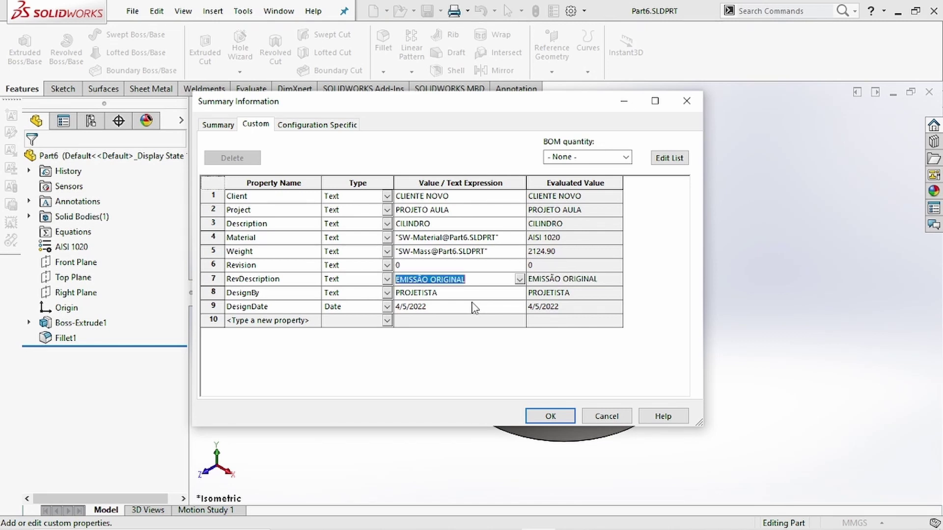
click(453, 294)
text(T. FERRARI)
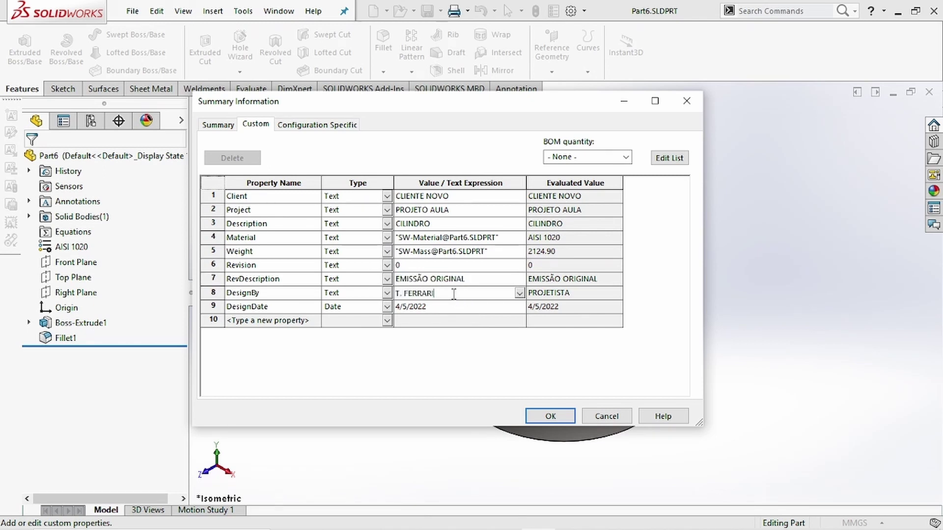
click(542, 422)
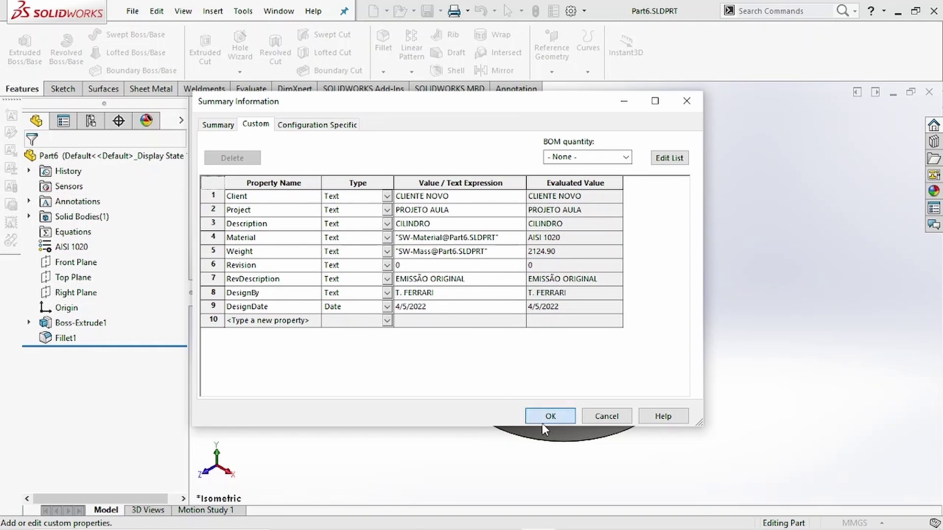
key(ctrl+s)
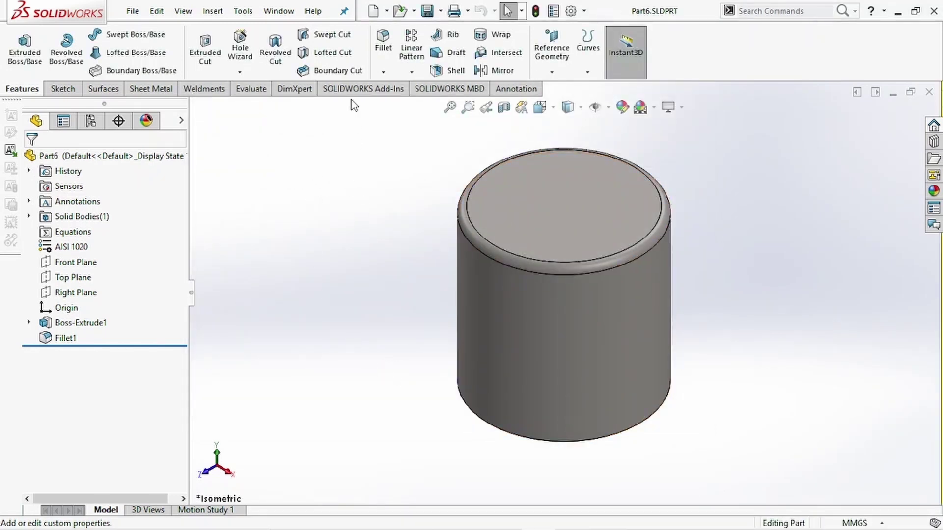
- Create a new drawing from the A3_ABNT template in SW-Templates
click(386, 12)
click(395, 28)
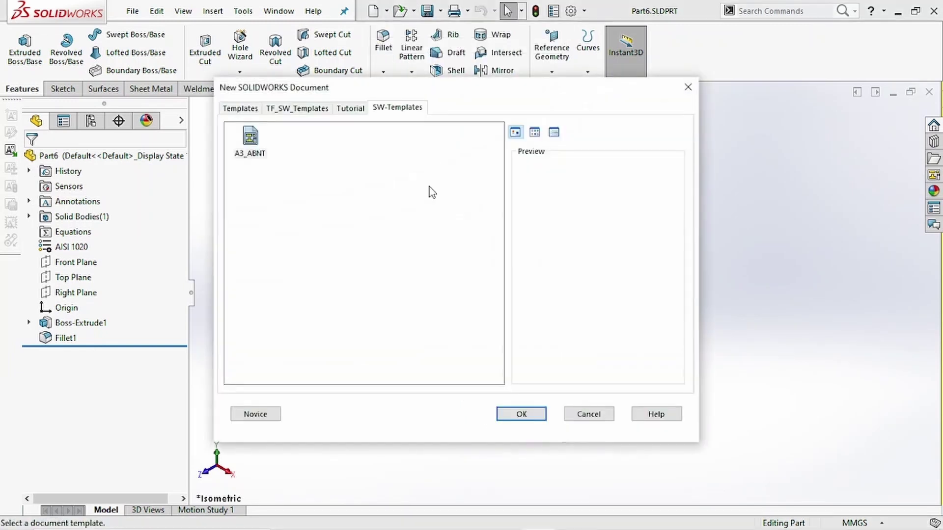
click(297, 109)
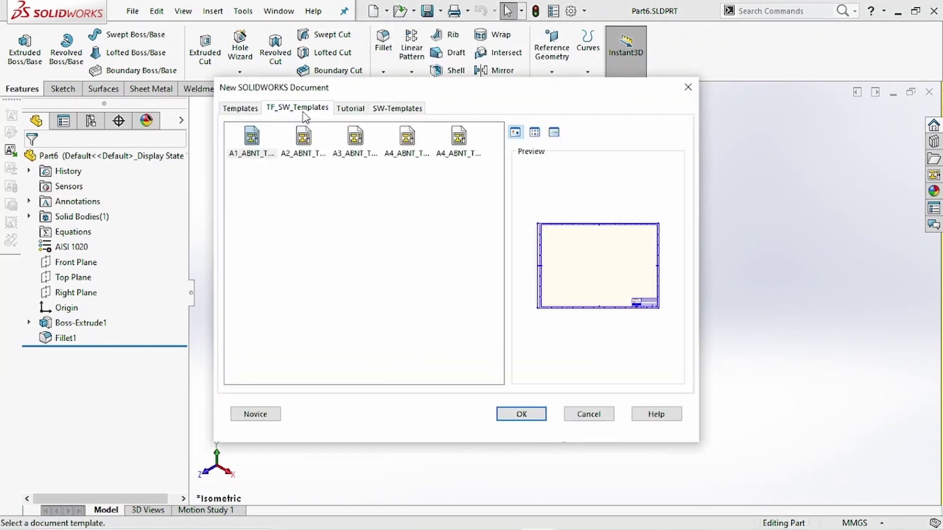
click(399, 108)
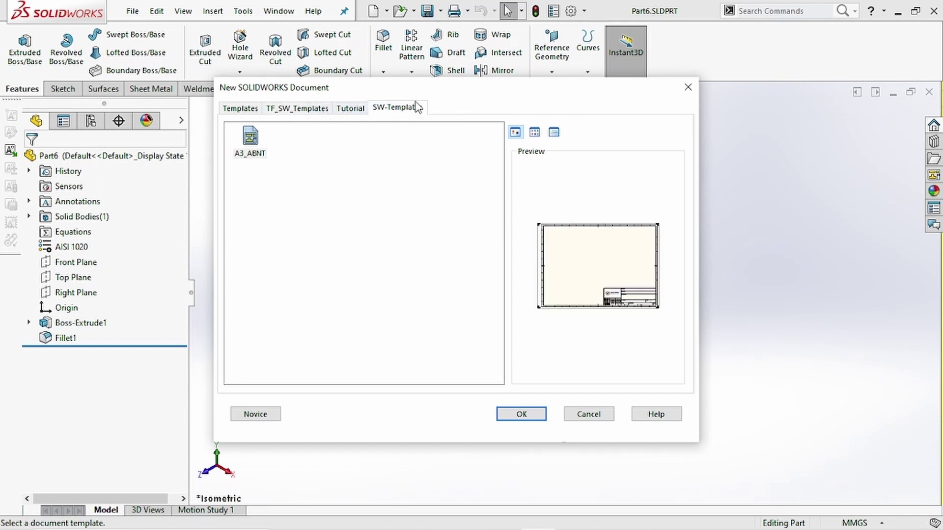
click(260, 150)
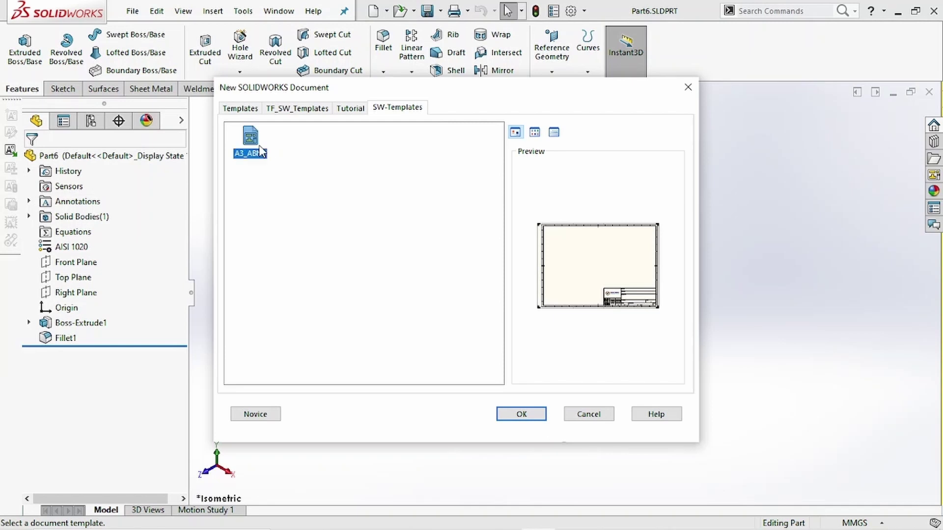
click(515, 412)
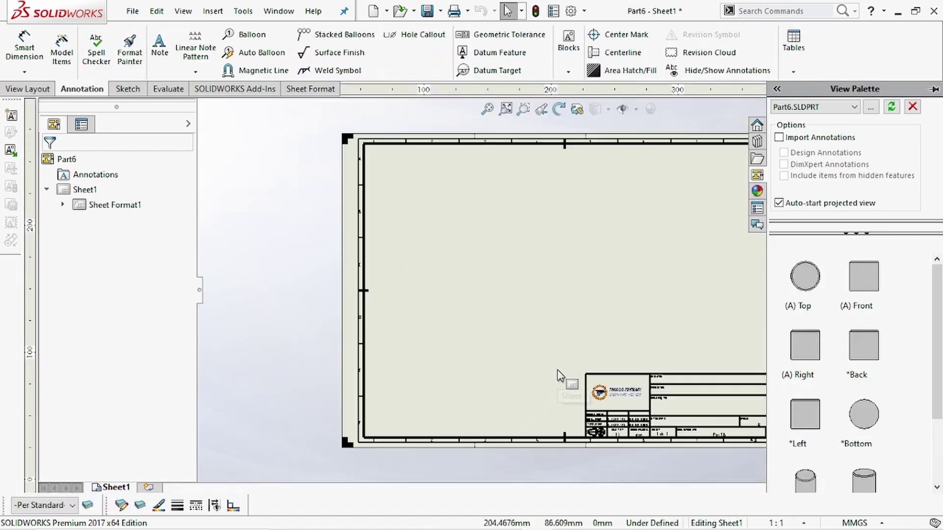
- Scroll through the View Palette and pick the isometric view of Part6
scroll(688, 326, up, 1)
scroll(637, 330, down, 1)
scroll(636, 350, down, 1)
scroll(677, 397, down, 2)
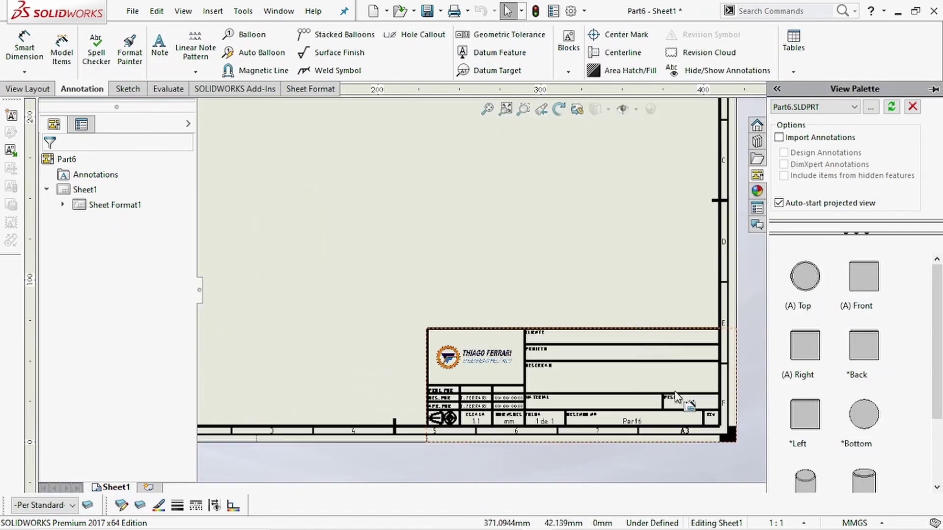
scroll(677, 397, down, 2)
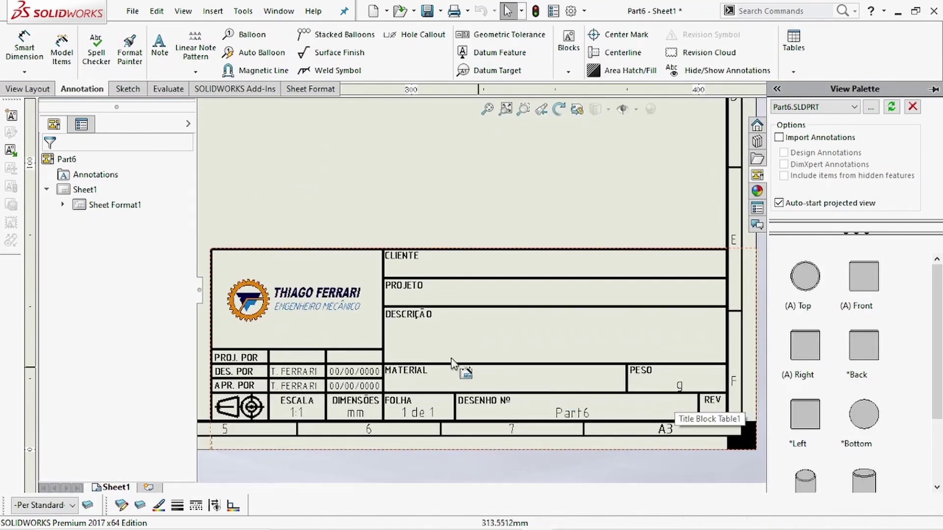
scroll(497, 330, down, 1)
scroll(471, 325, up, 3)
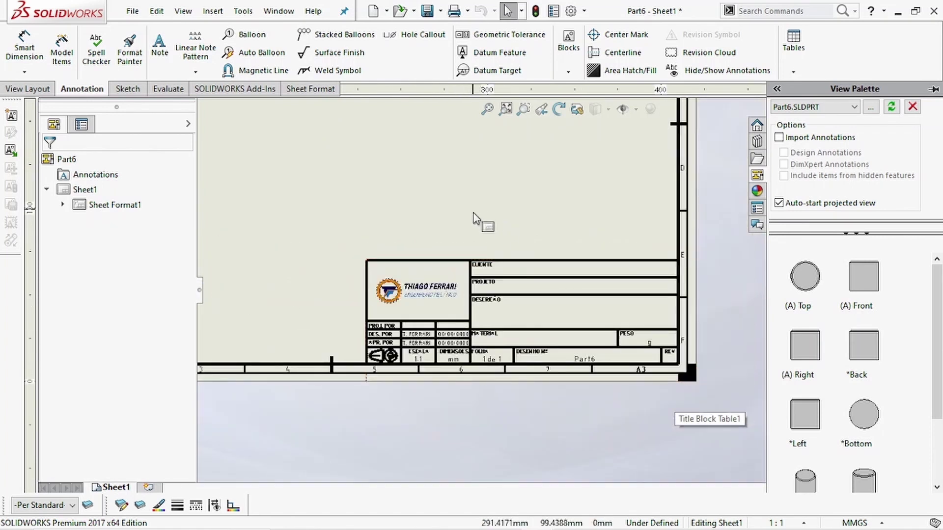
scroll(574, 361, down, 1)
scroll(576, 354, down, 2)
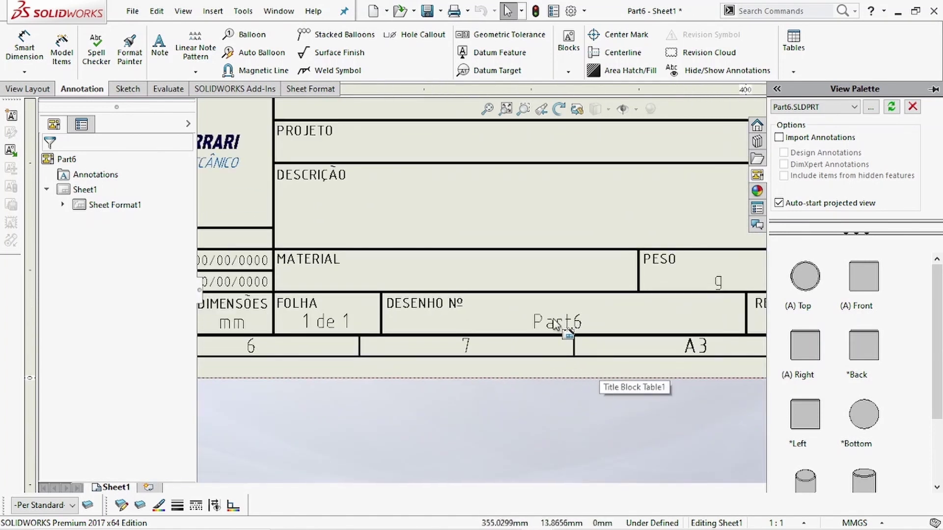
scroll(560, 328, up, 3)
scroll(486, 227, up, 2)
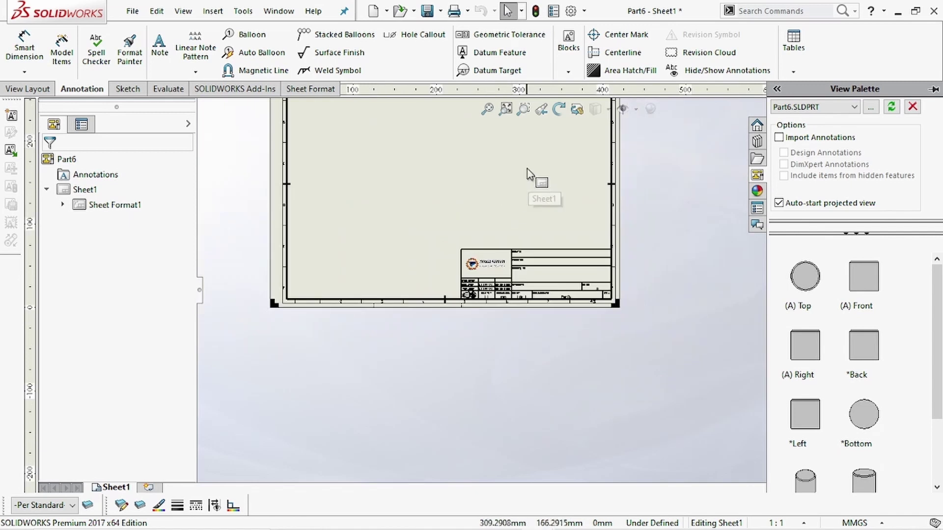
scroll(532, 177, down, 1)
scroll(843, 420, down, 2)
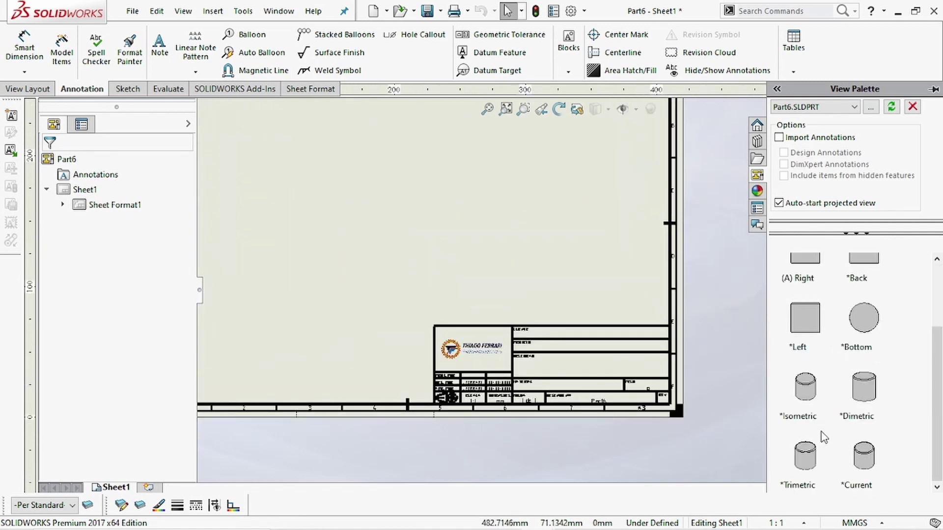
click(808, 462)
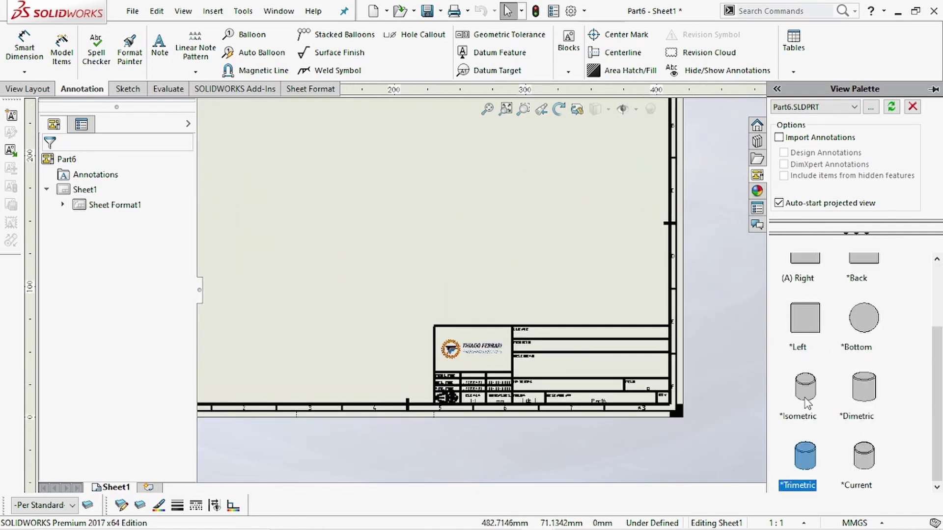
- Drop the isometric cylinder view above the title block and accept it as Drawing View1
drag(806, 400, 524, 185)
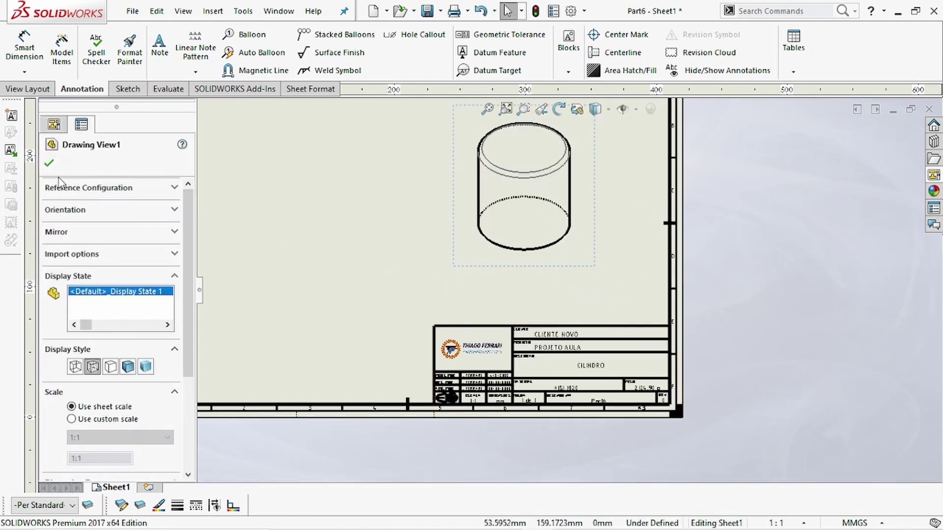
click(49, 163)
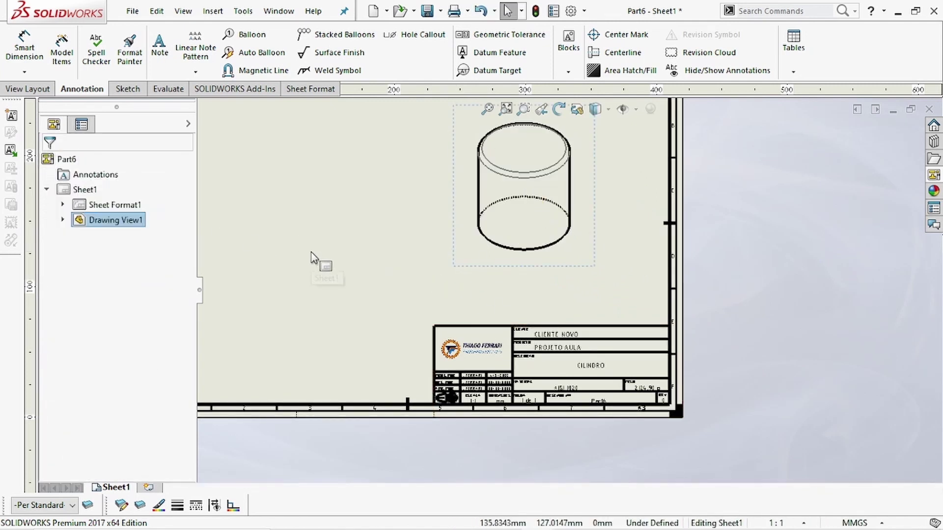
scroll(489, 363, down, 3)
scroll(490, 363, down, 1)
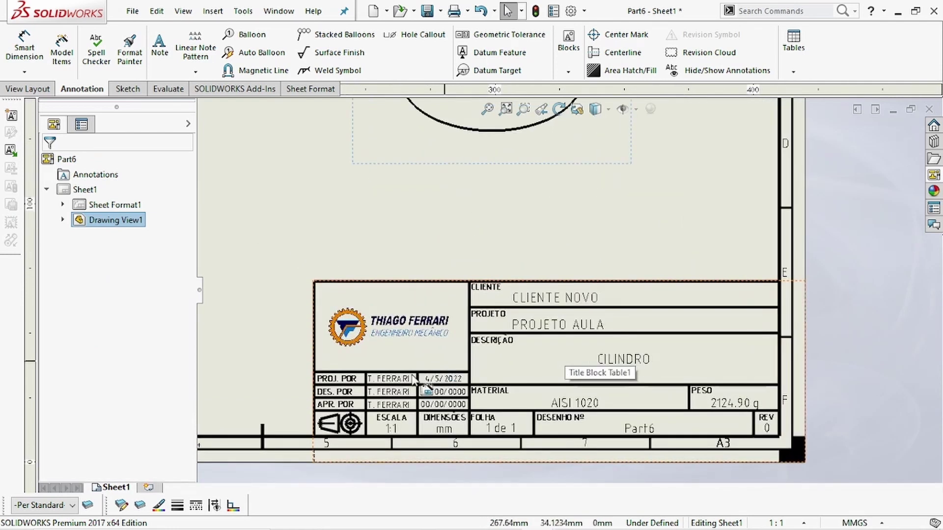